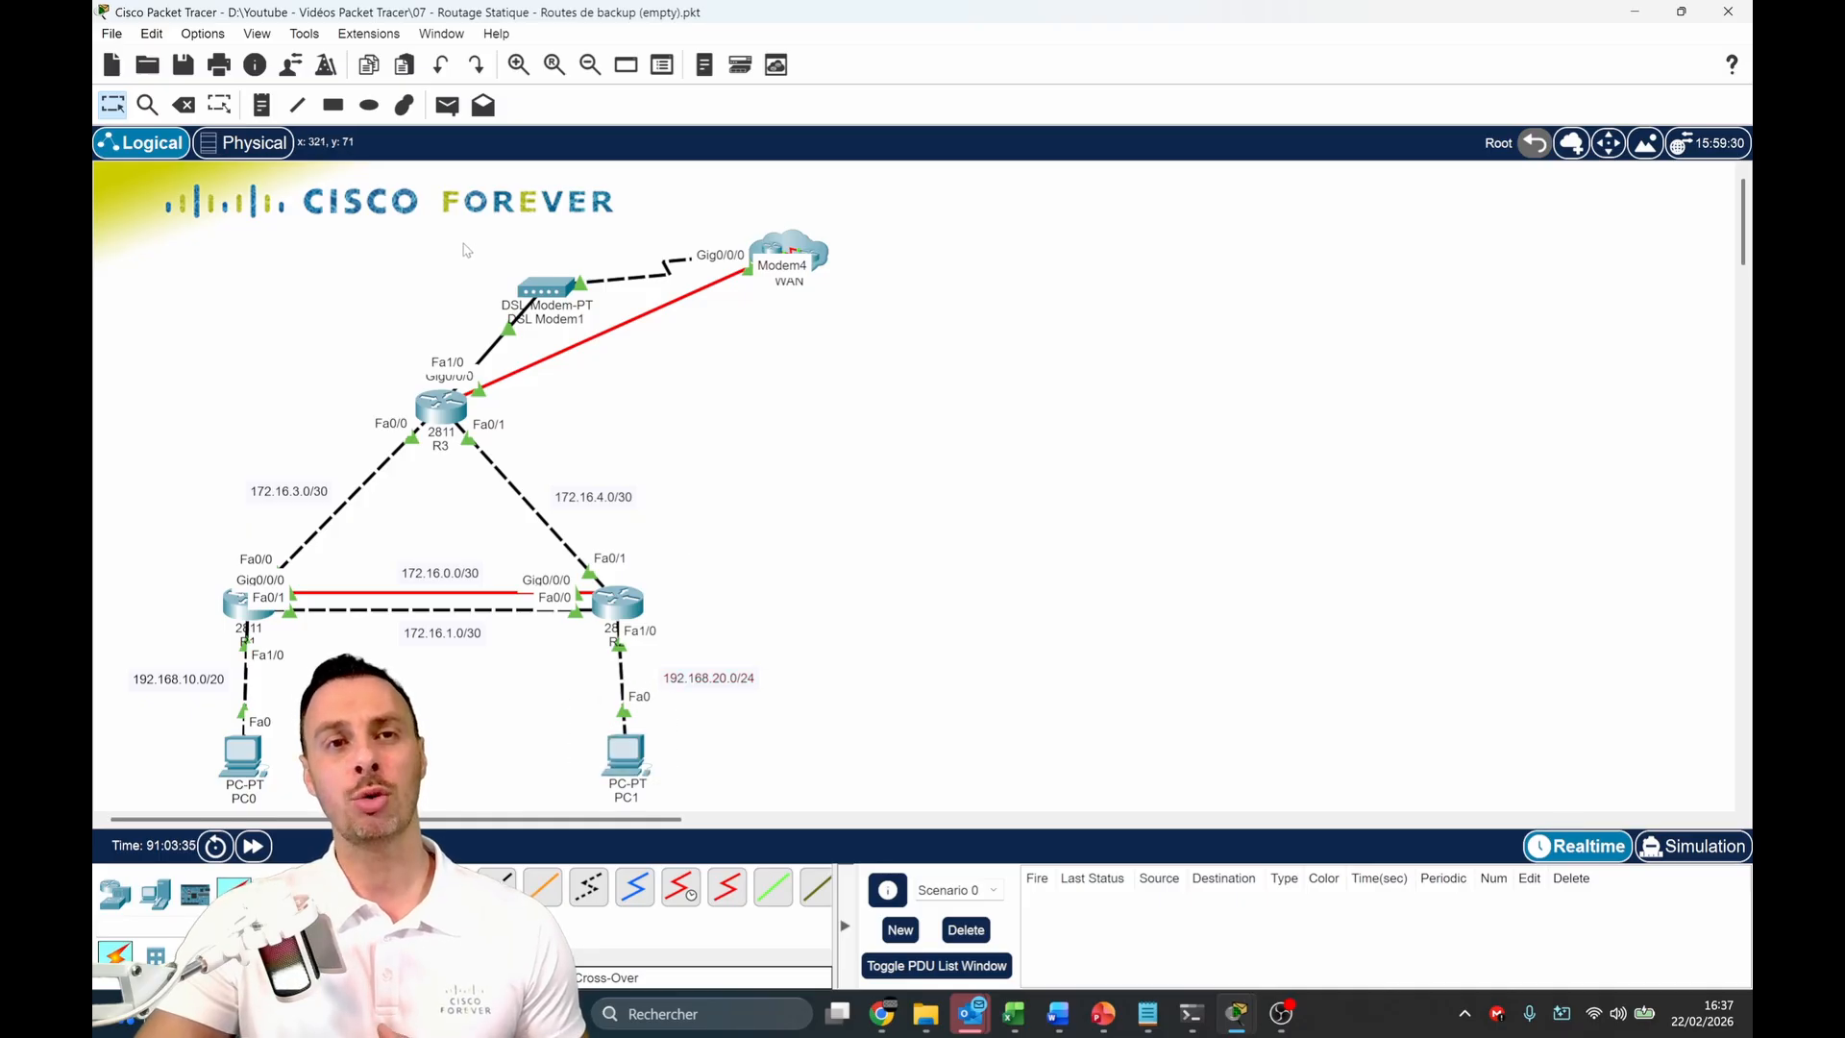
Open the command line of router R1 and enter global configuration mode
drag(463, 243, 796, 374)
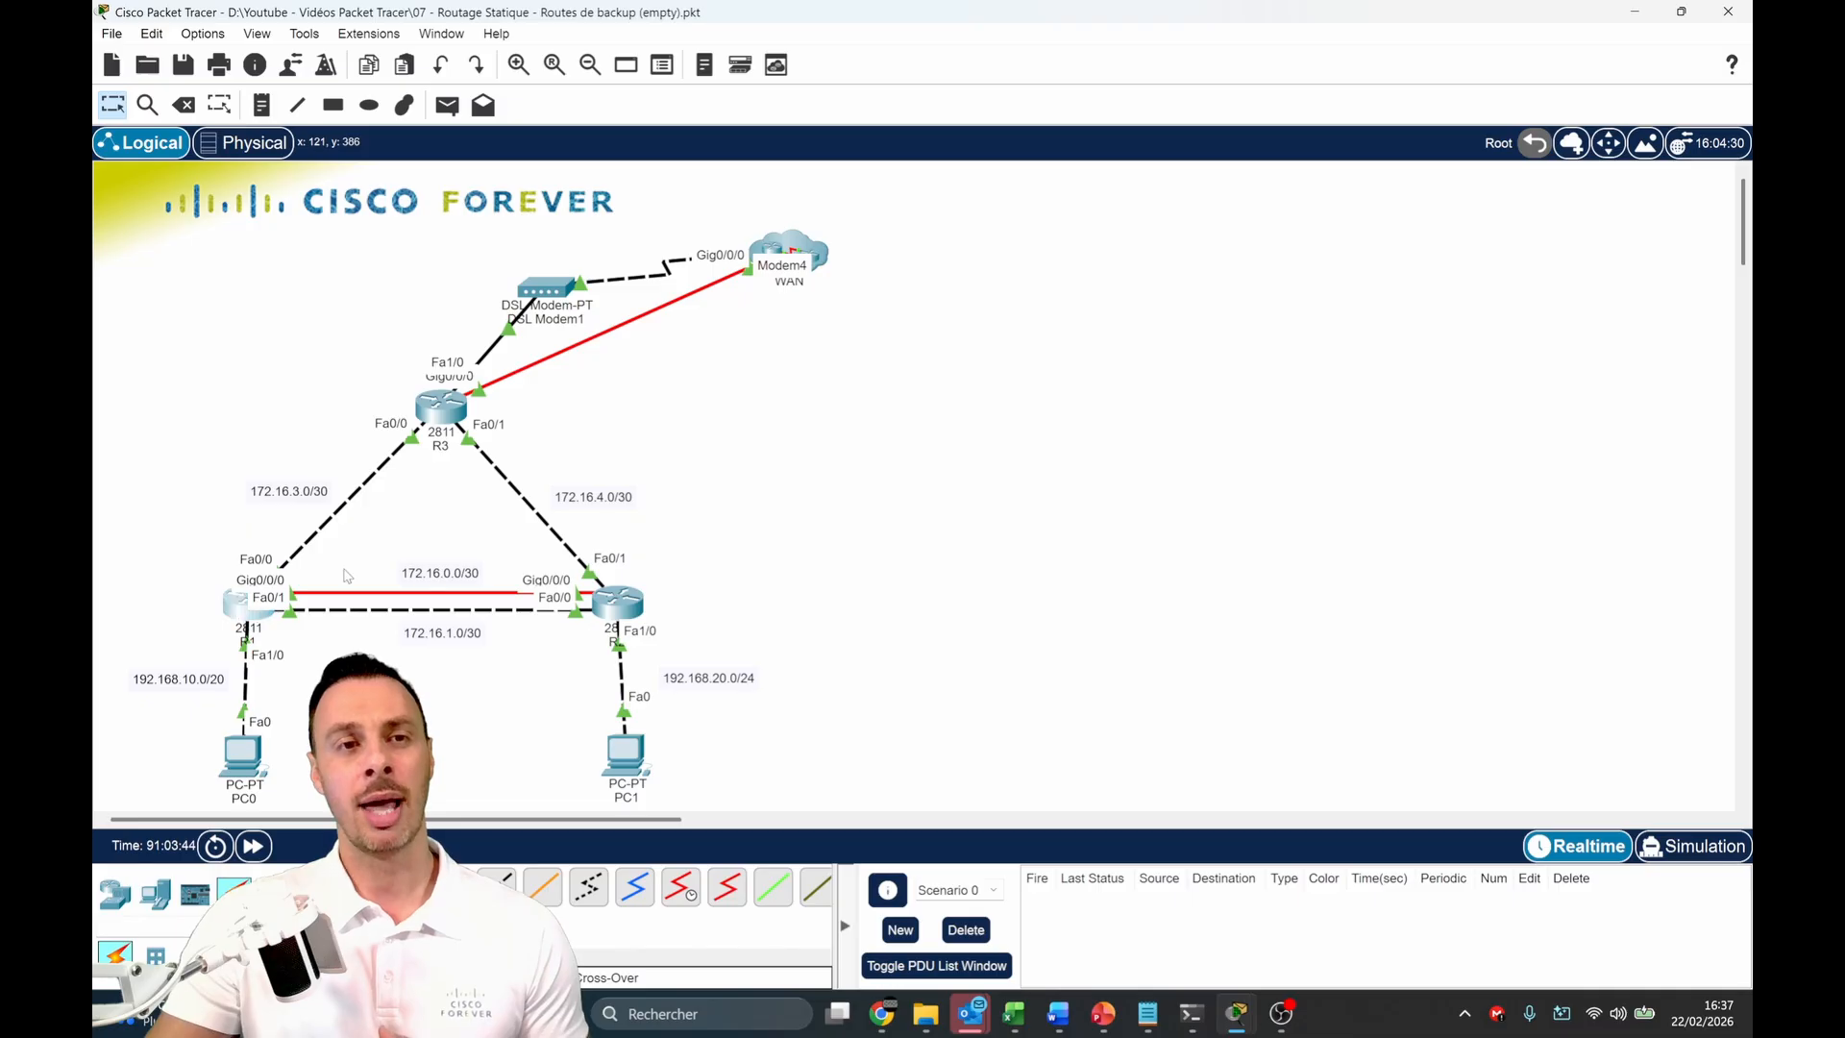
key(alt+Tab)
drag(907, 175, 1171, 97)
click(1173, 264)
key(Return)
key(Return)
key(Return)
key(Return)
text(en)
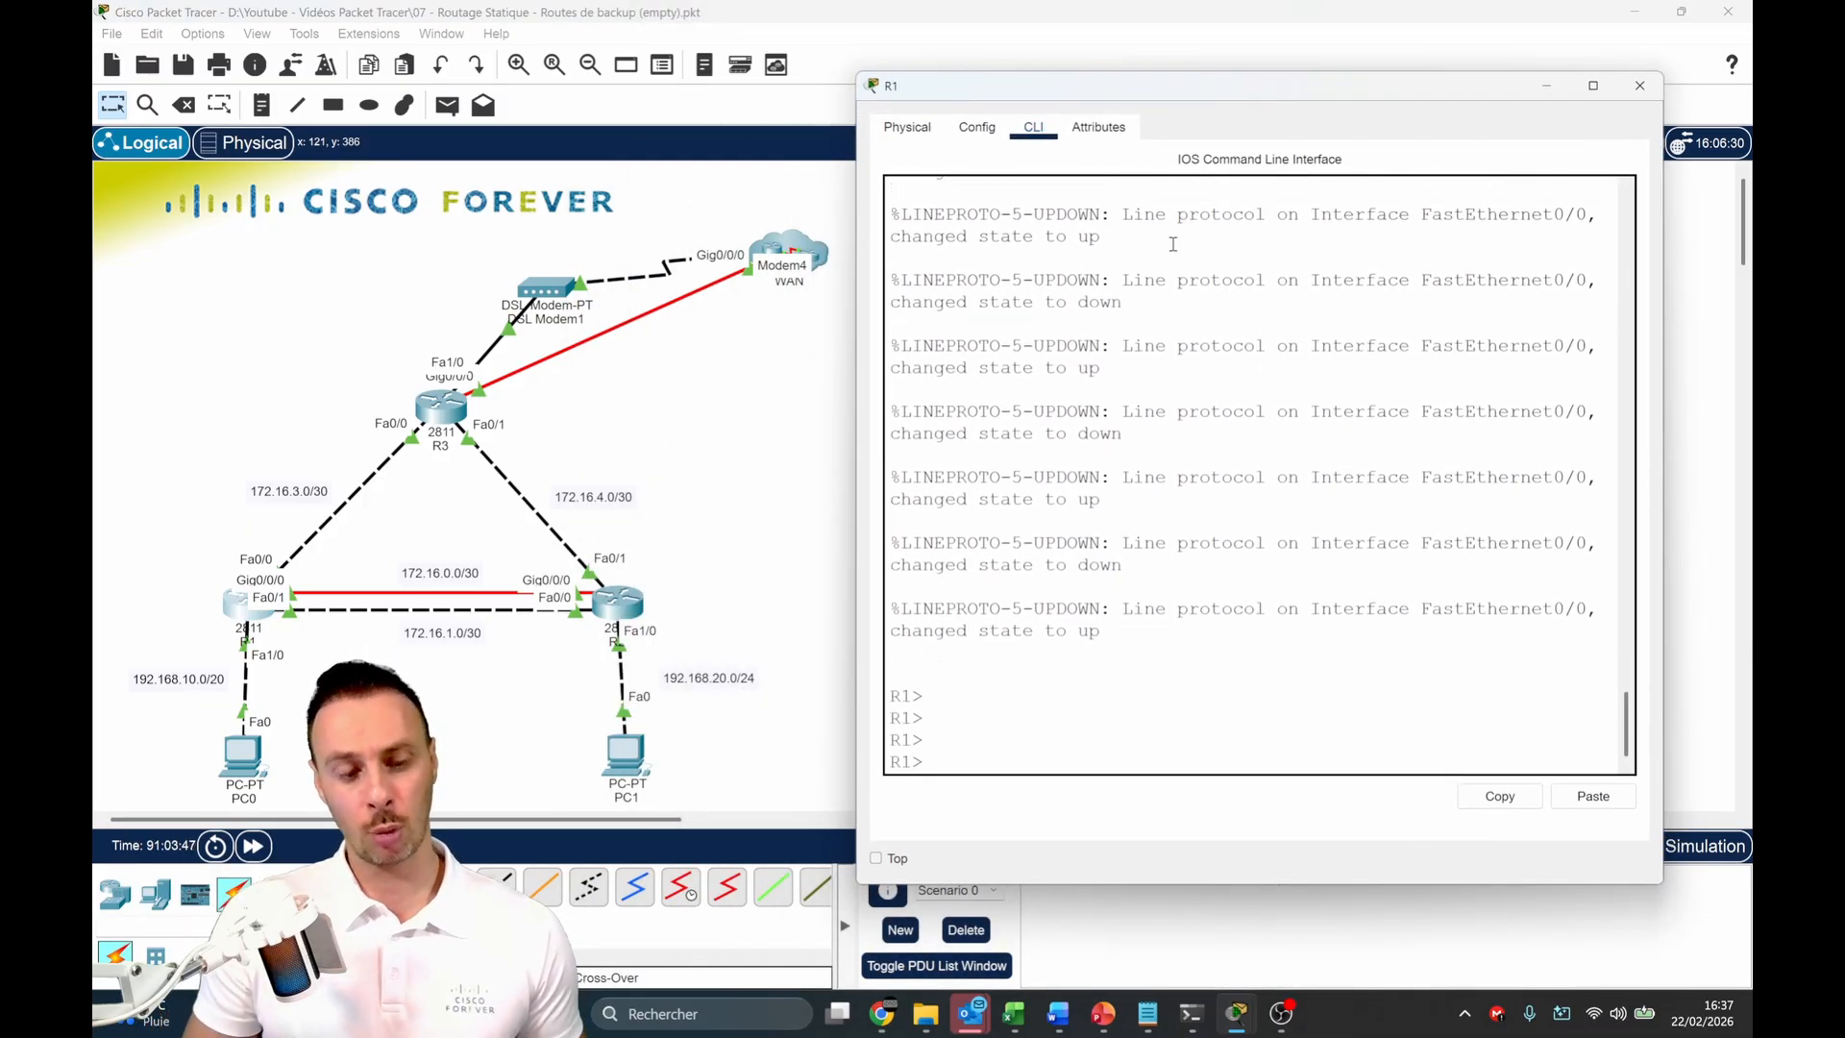
key(Return)
text(conf t)
key(Return)
key(Return)
key(Return)
Add a static route on R1 to network 192.168.20.0 with mask 255.255.255.0 via next hop 172.16.0.2
text(ig)#i)
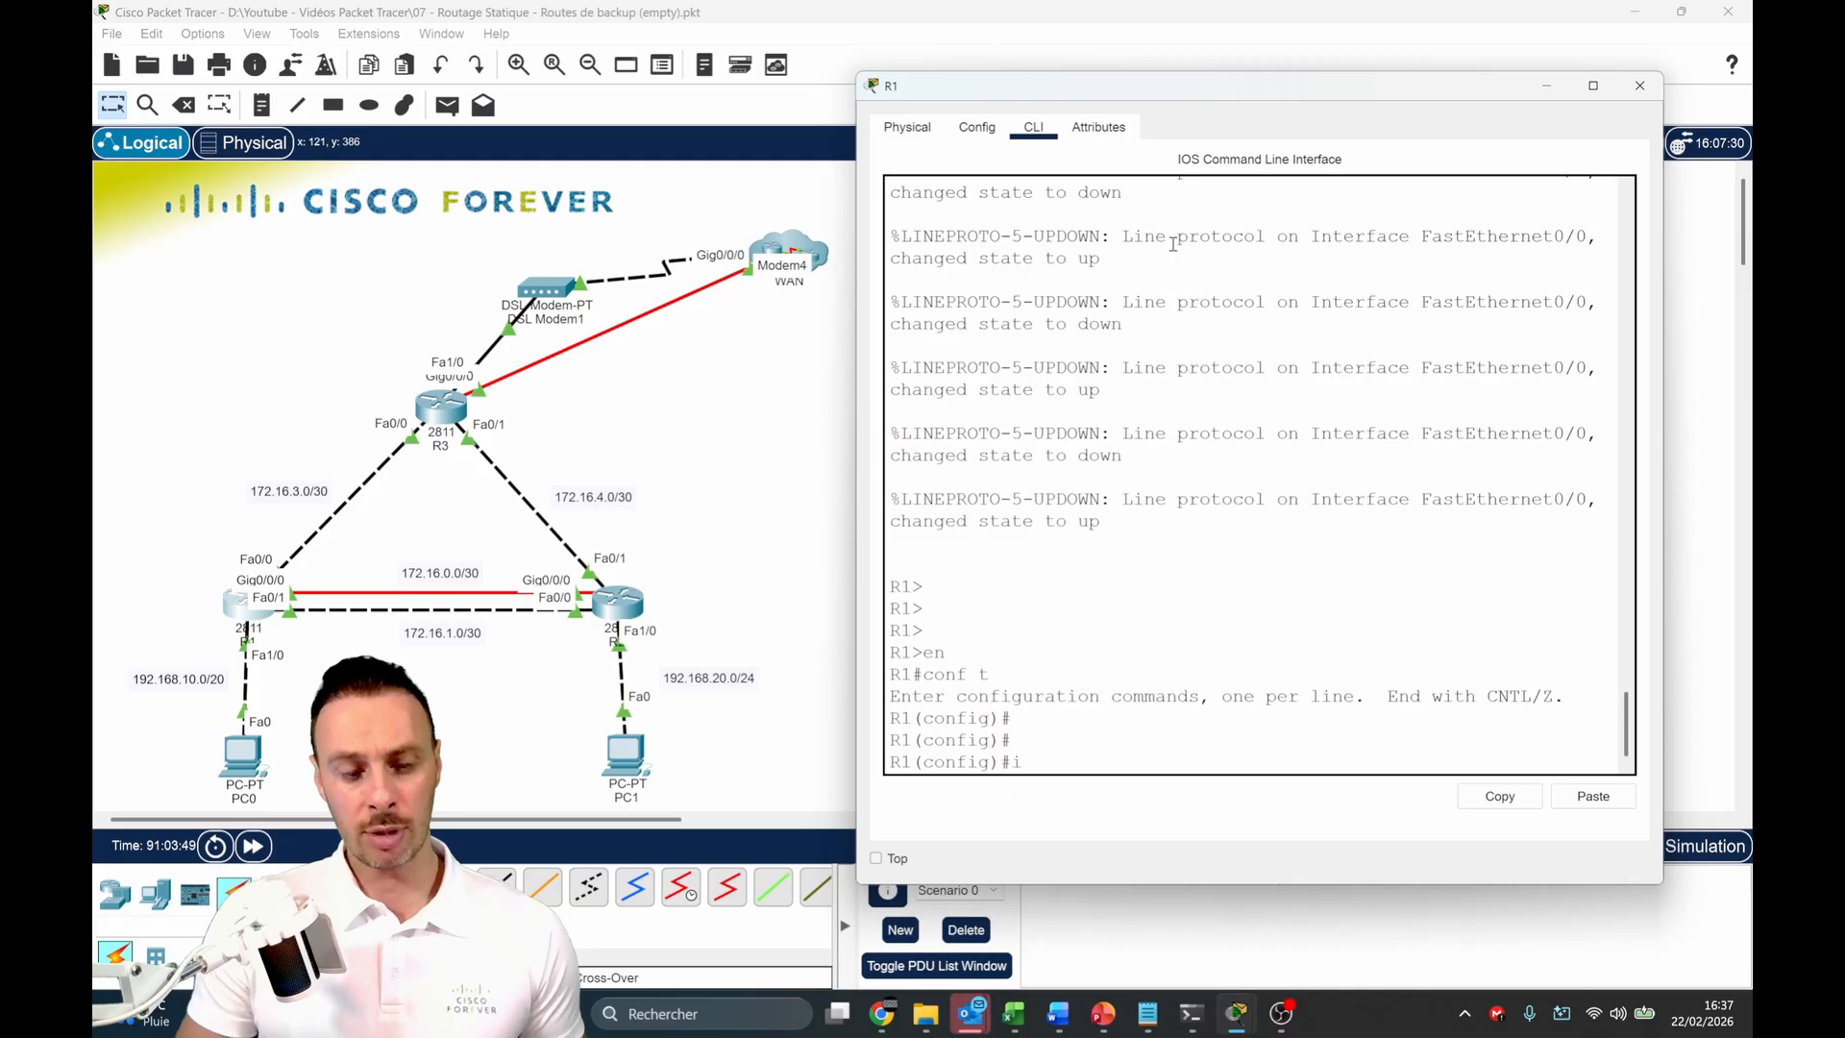
text(p route)
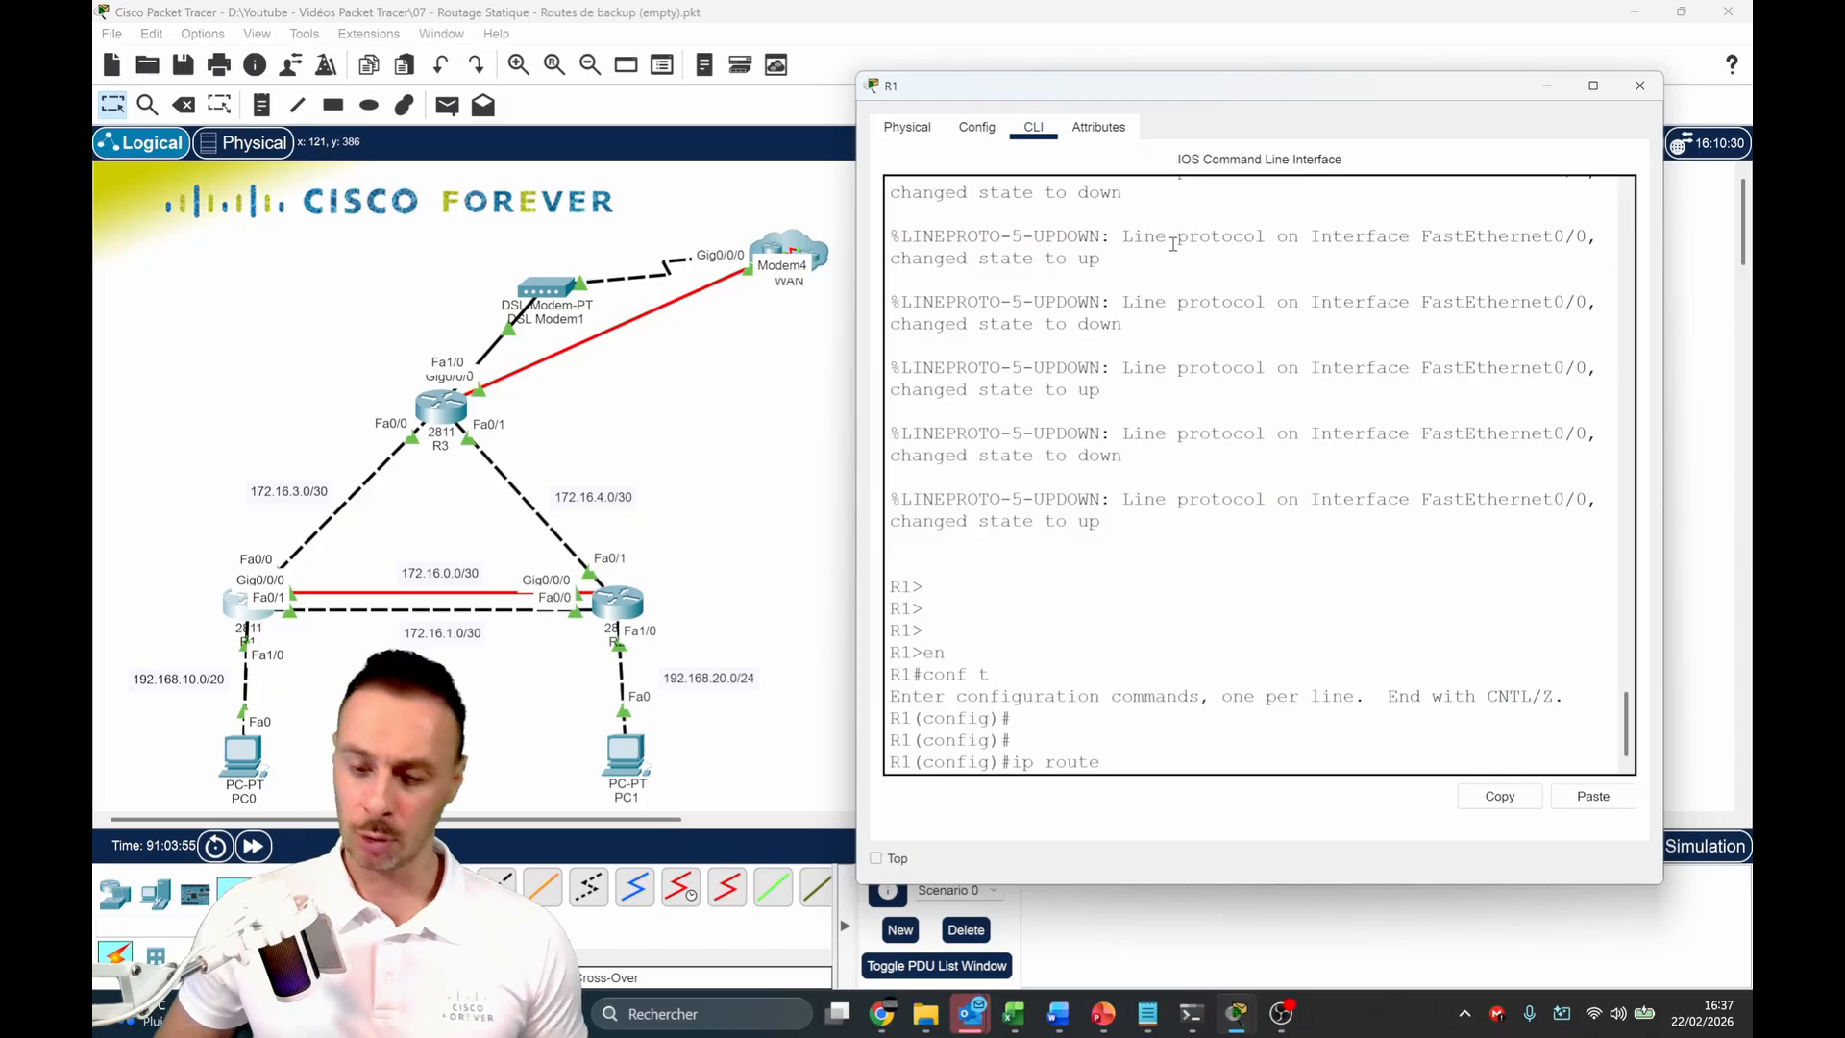
text(192.168)
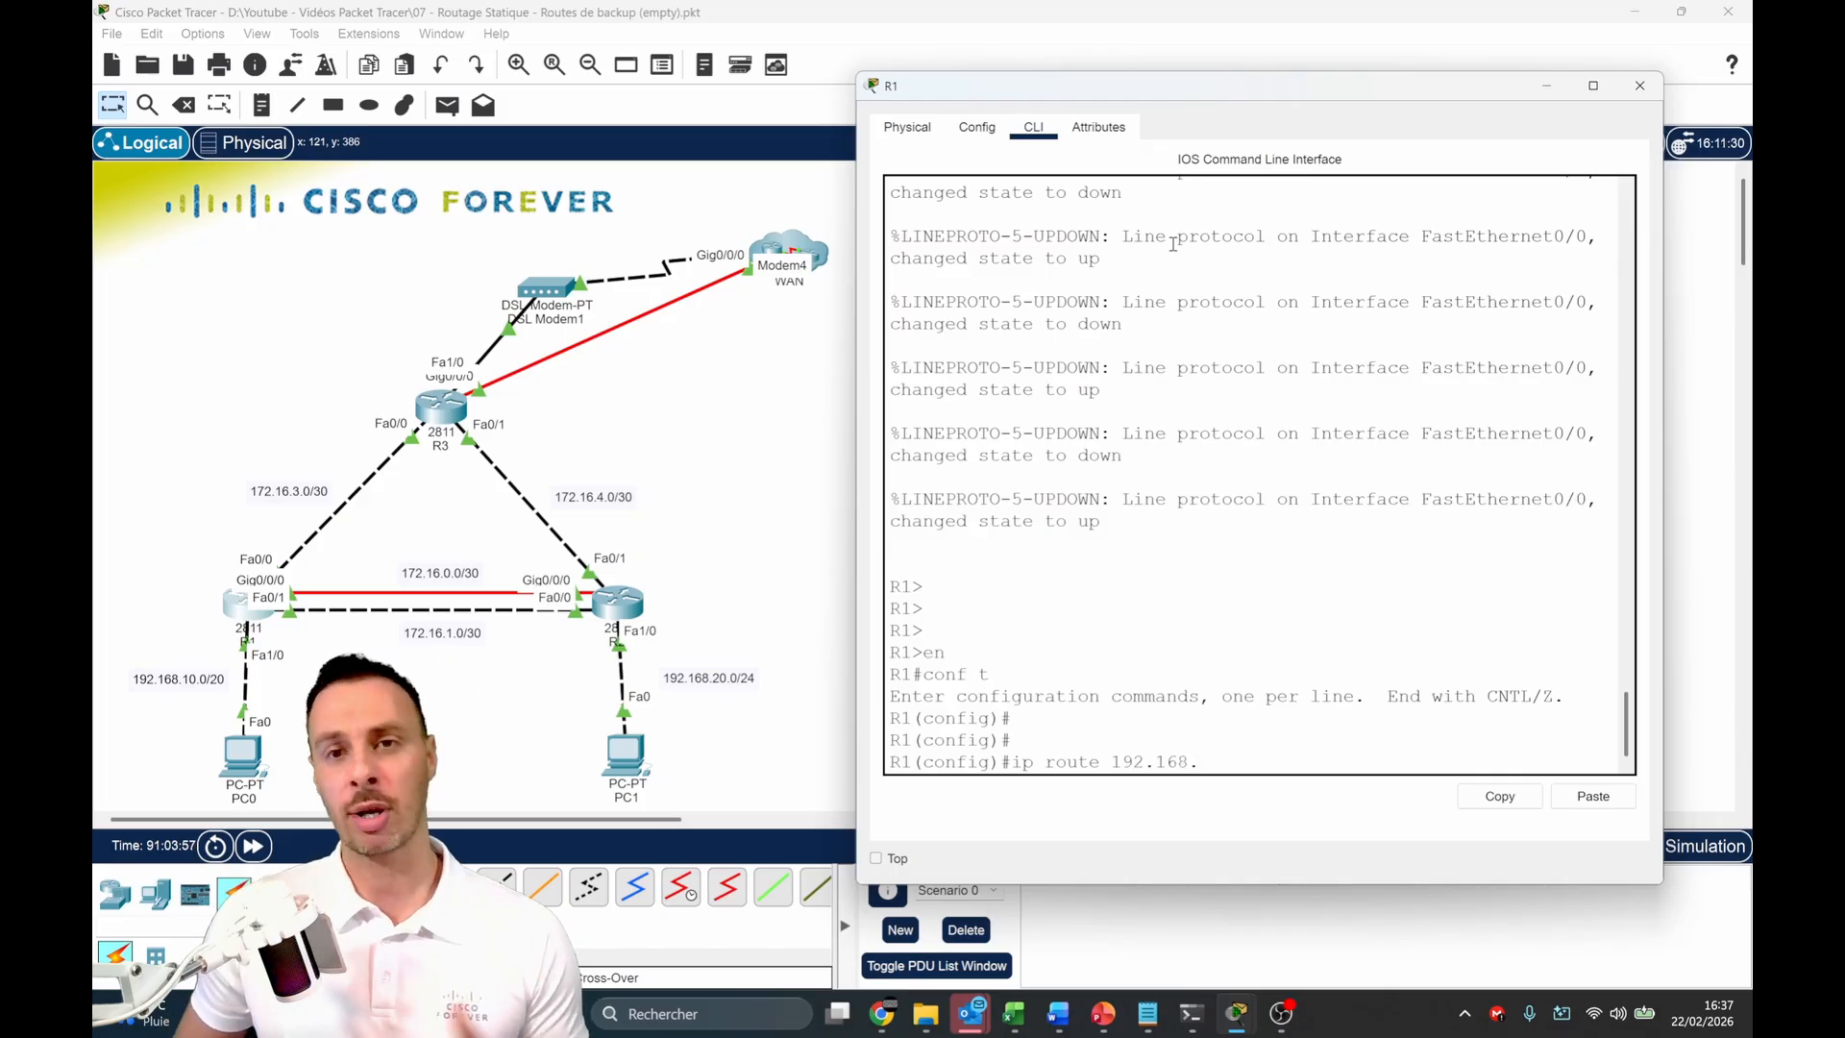
text(.20.0 )
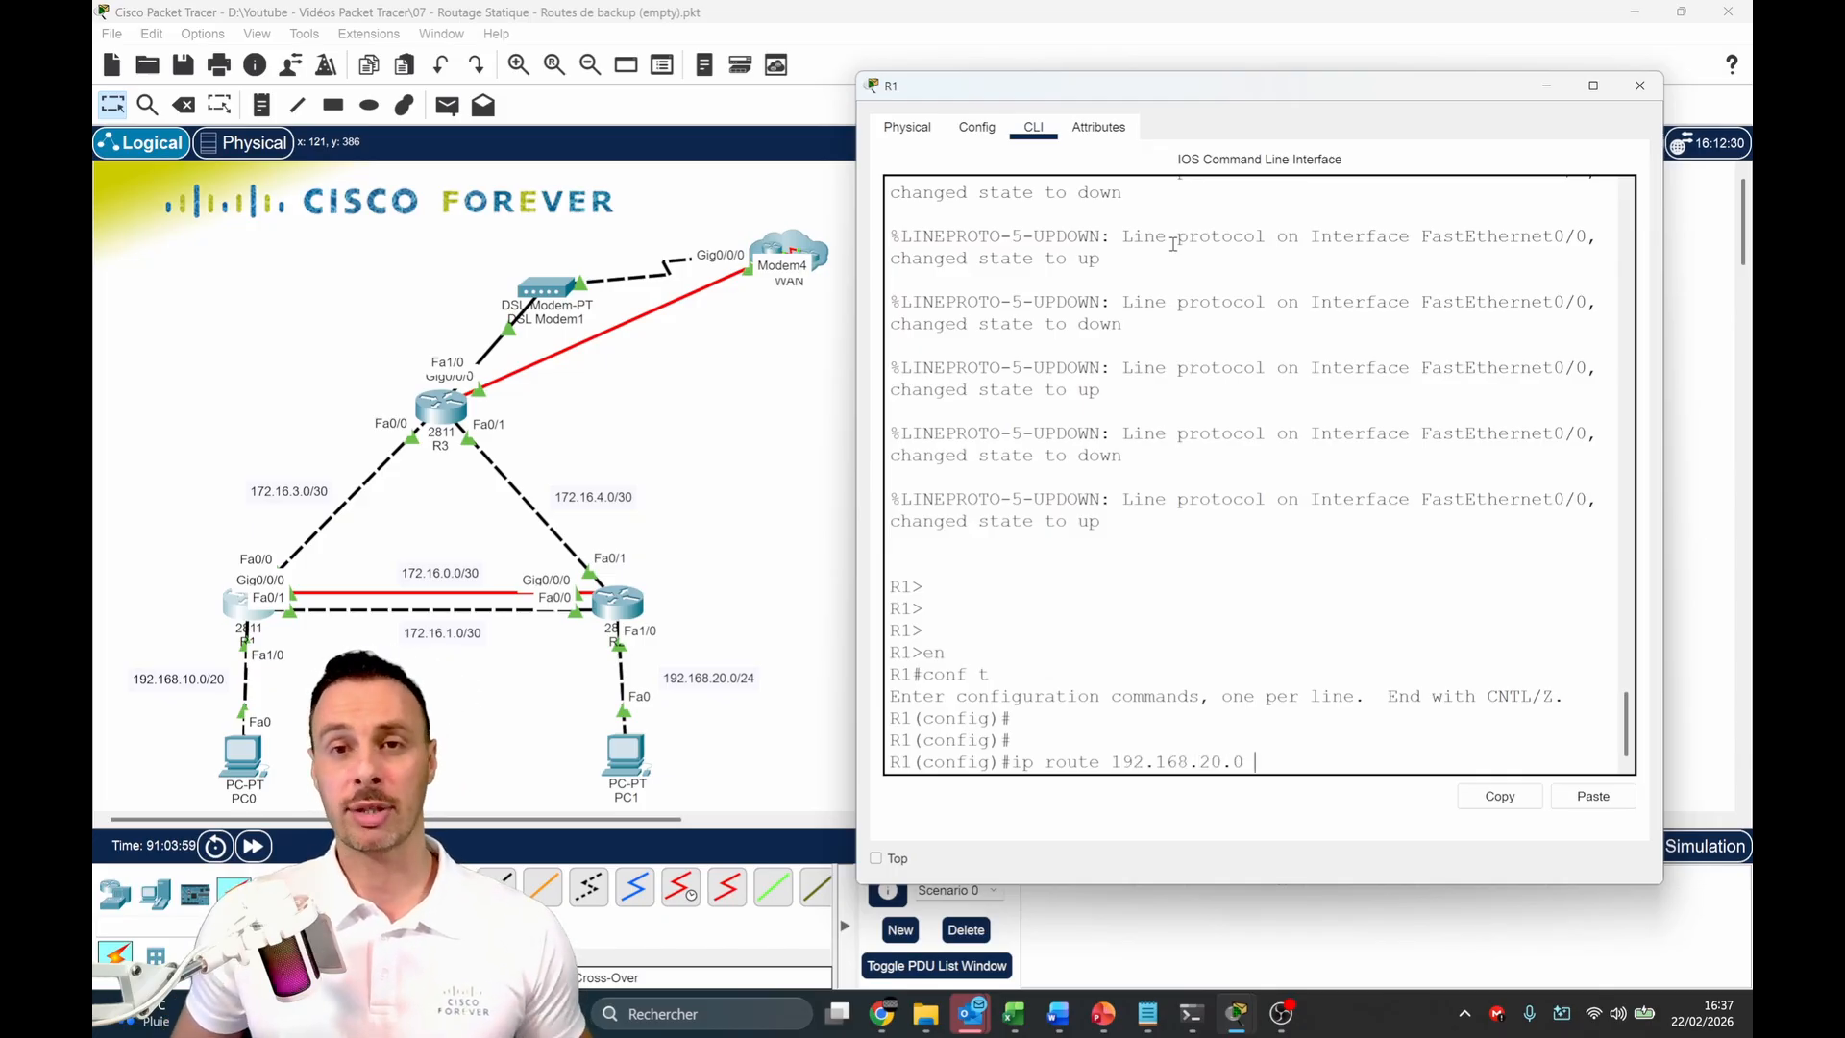
text(255.255.255.0)
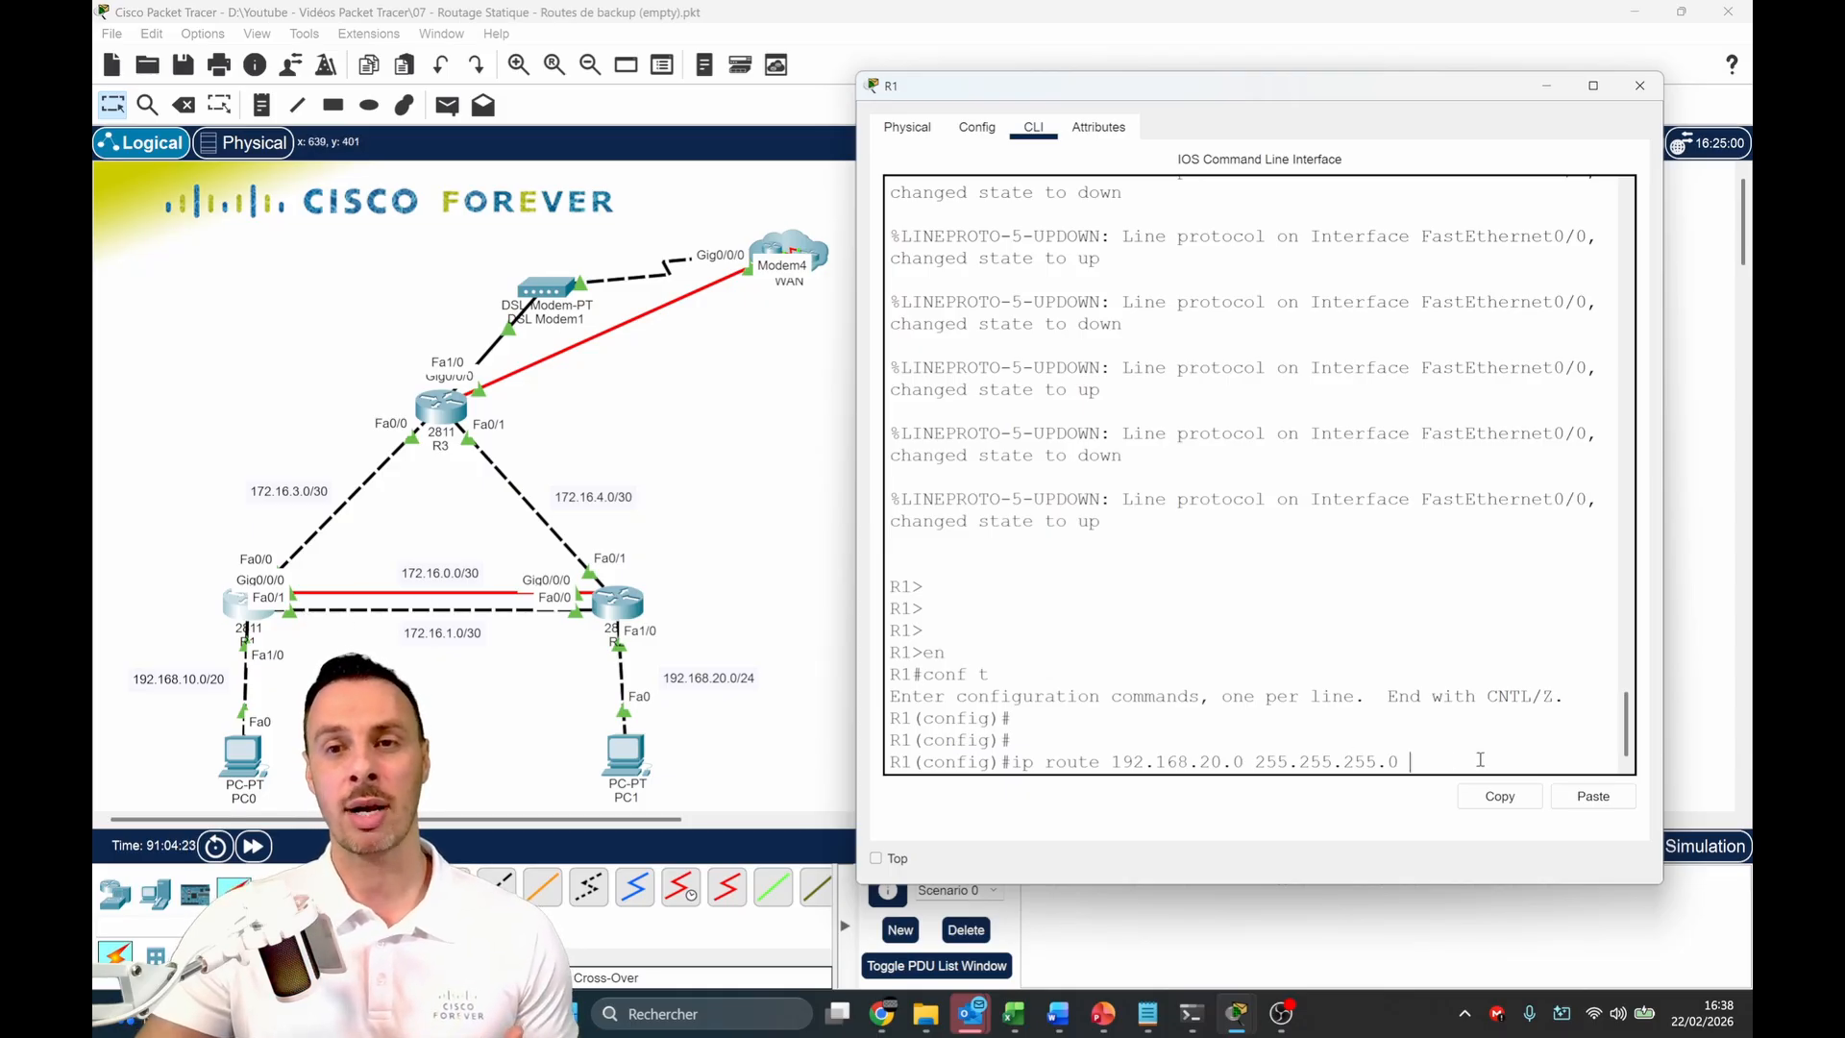
text(172.16.)
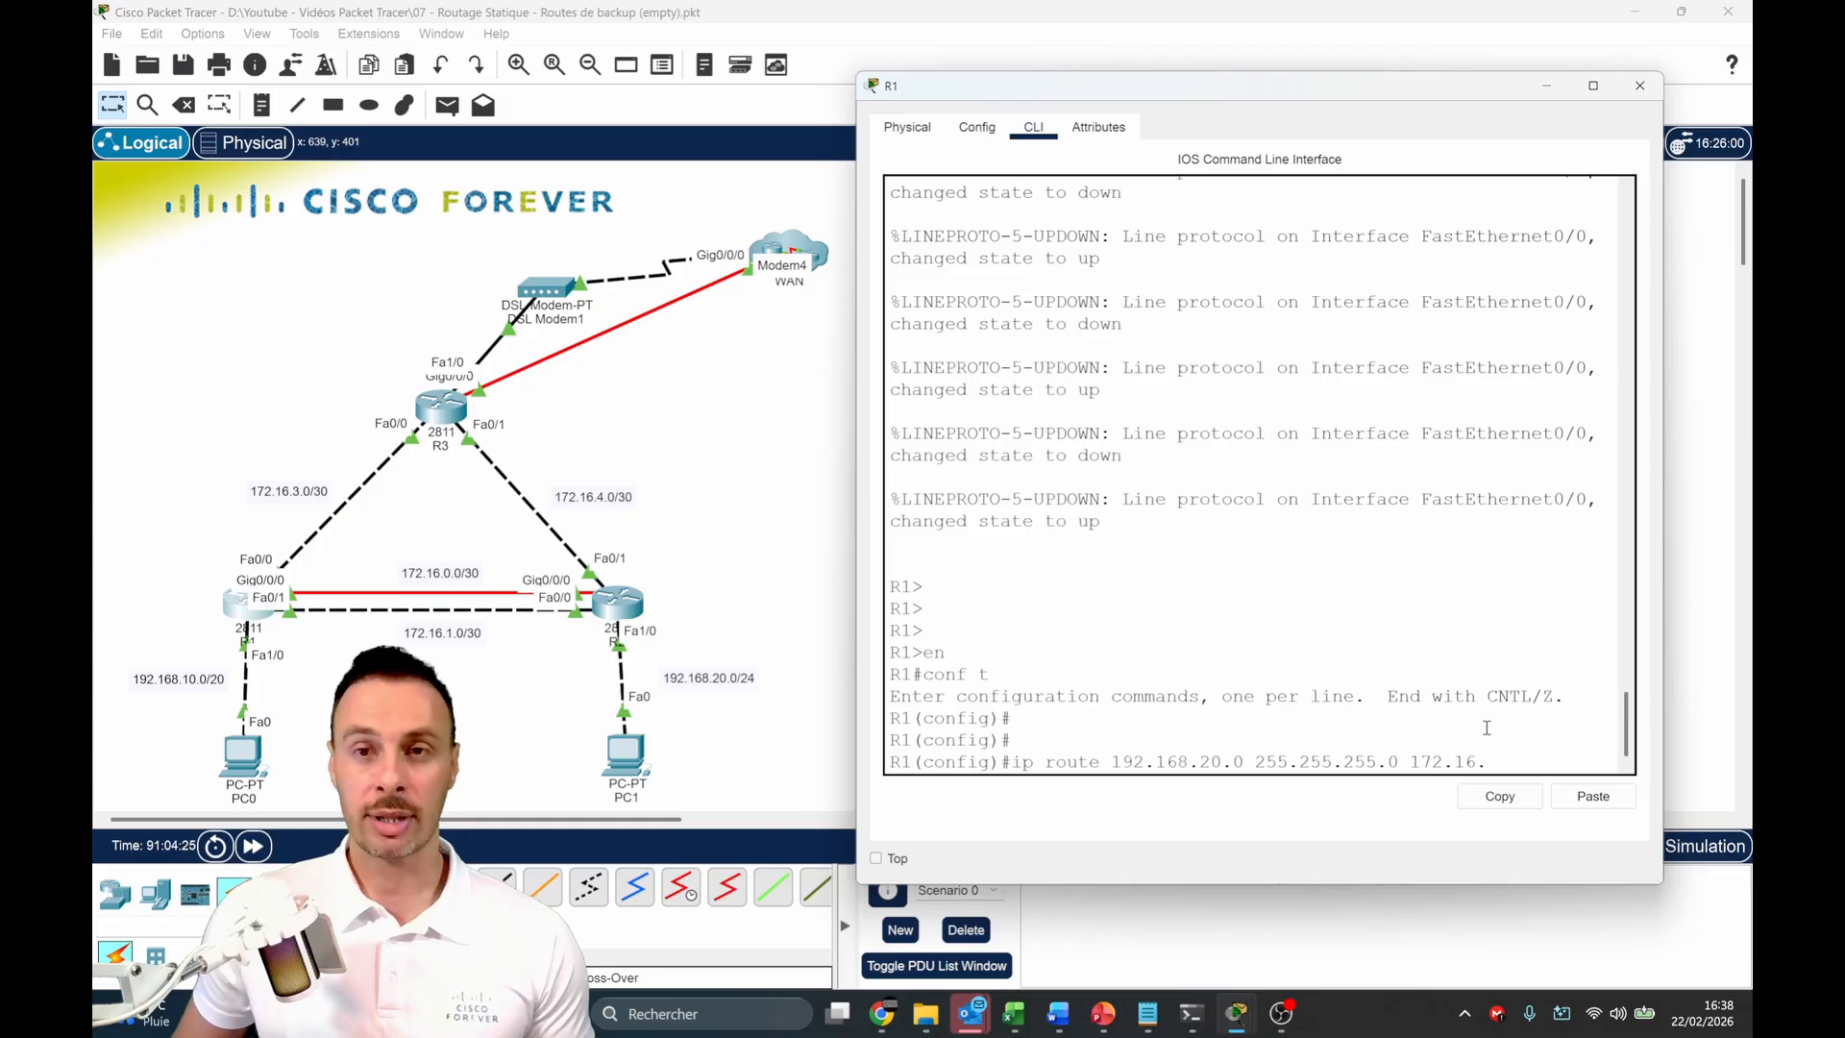
text(0.)
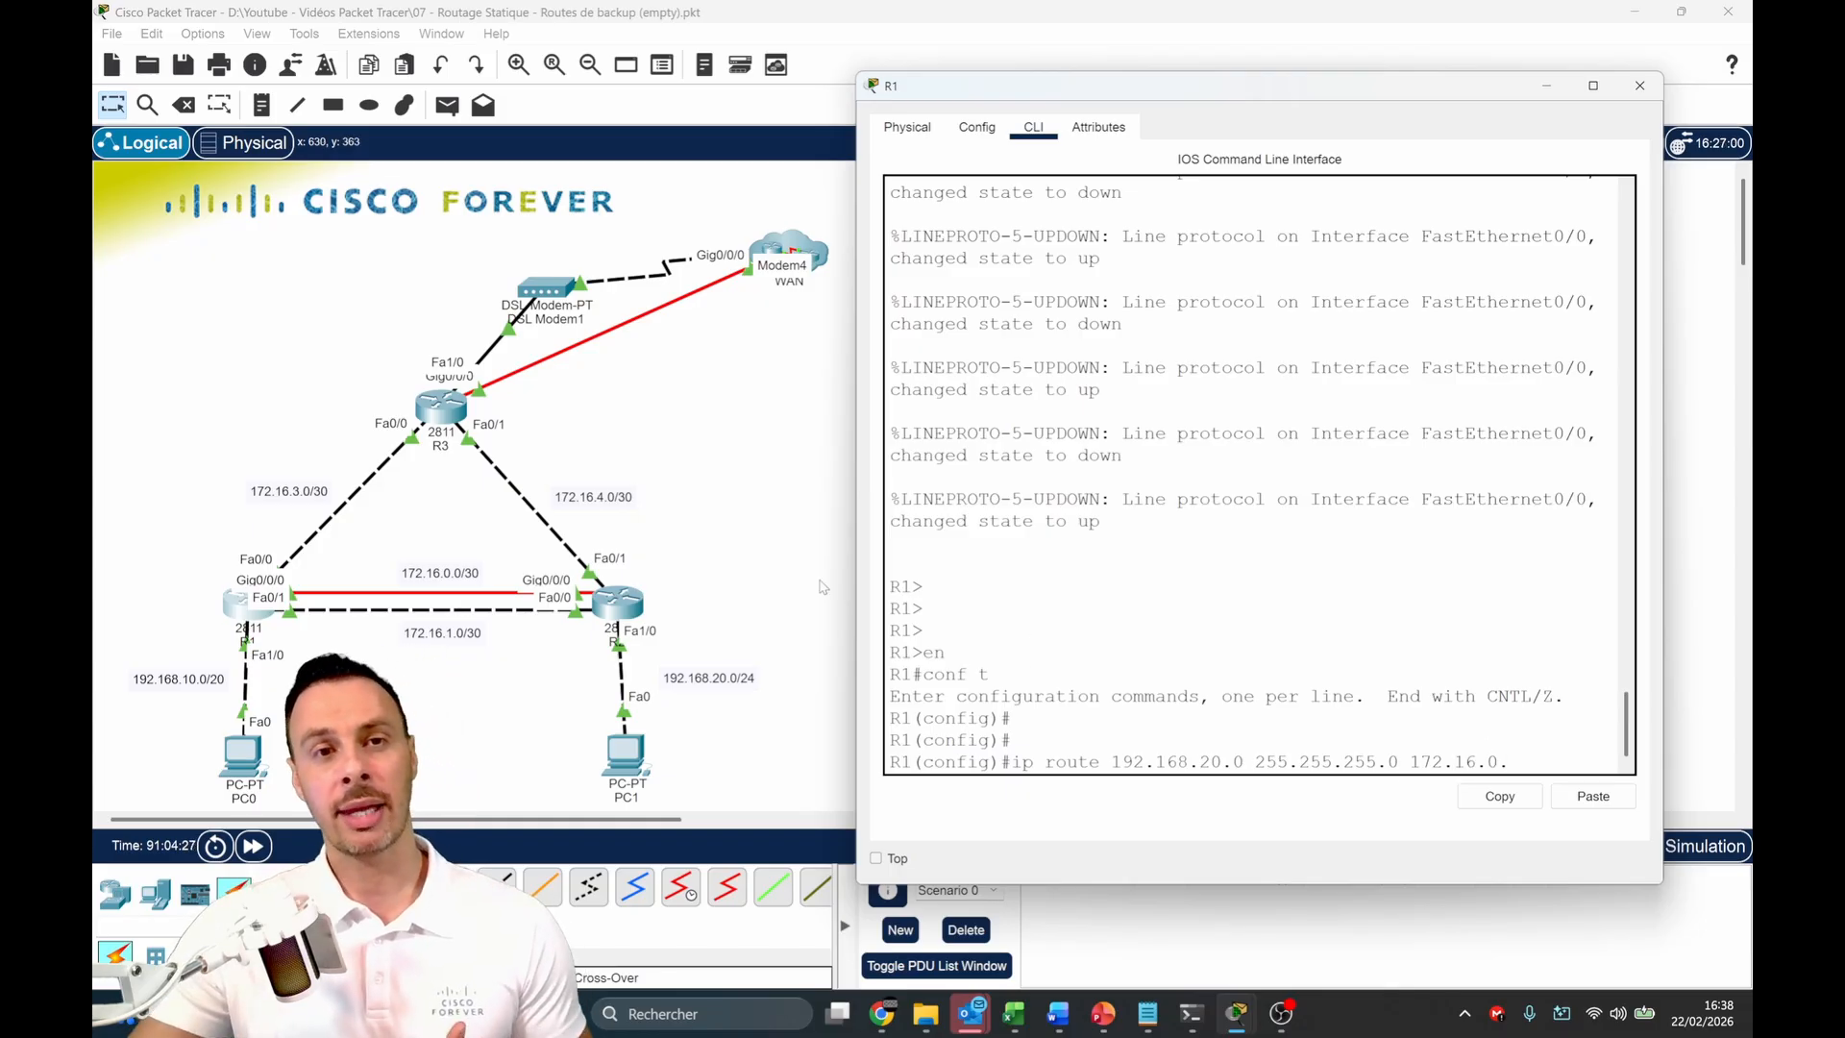
click(760, 560)
mouse_move(616, 602)
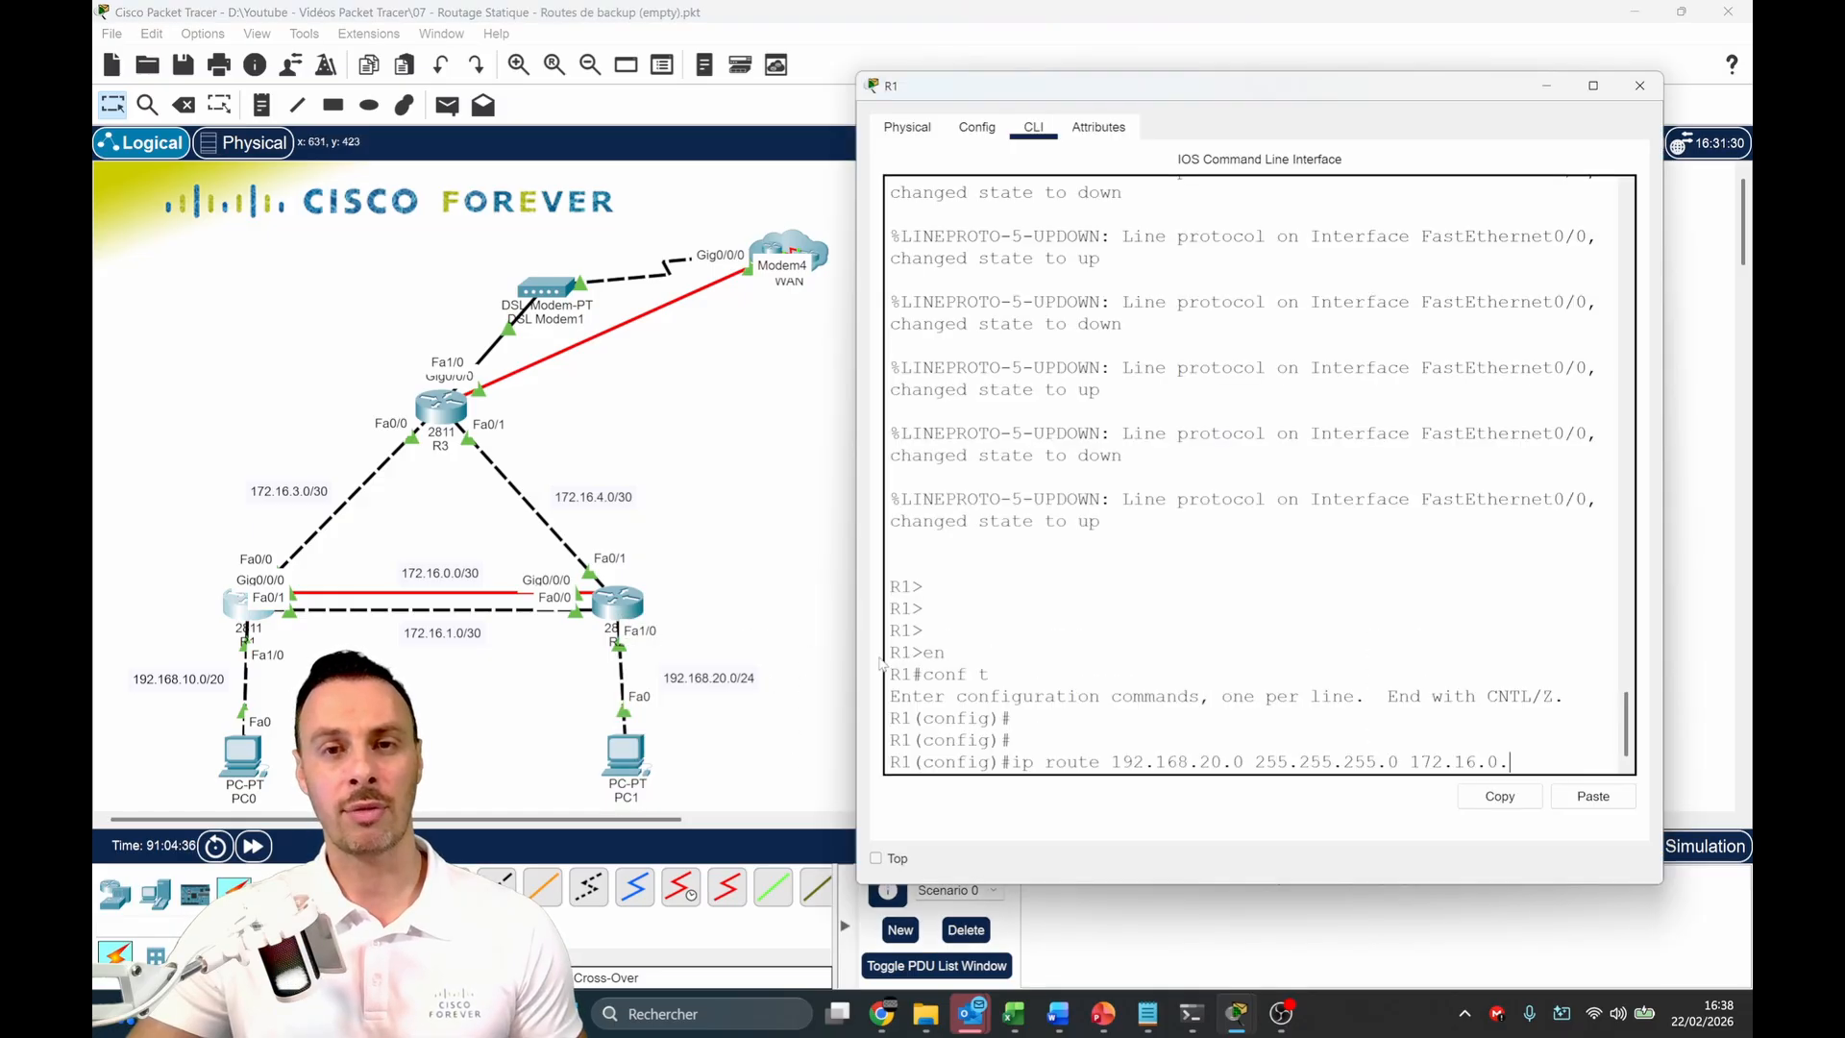
text(2)
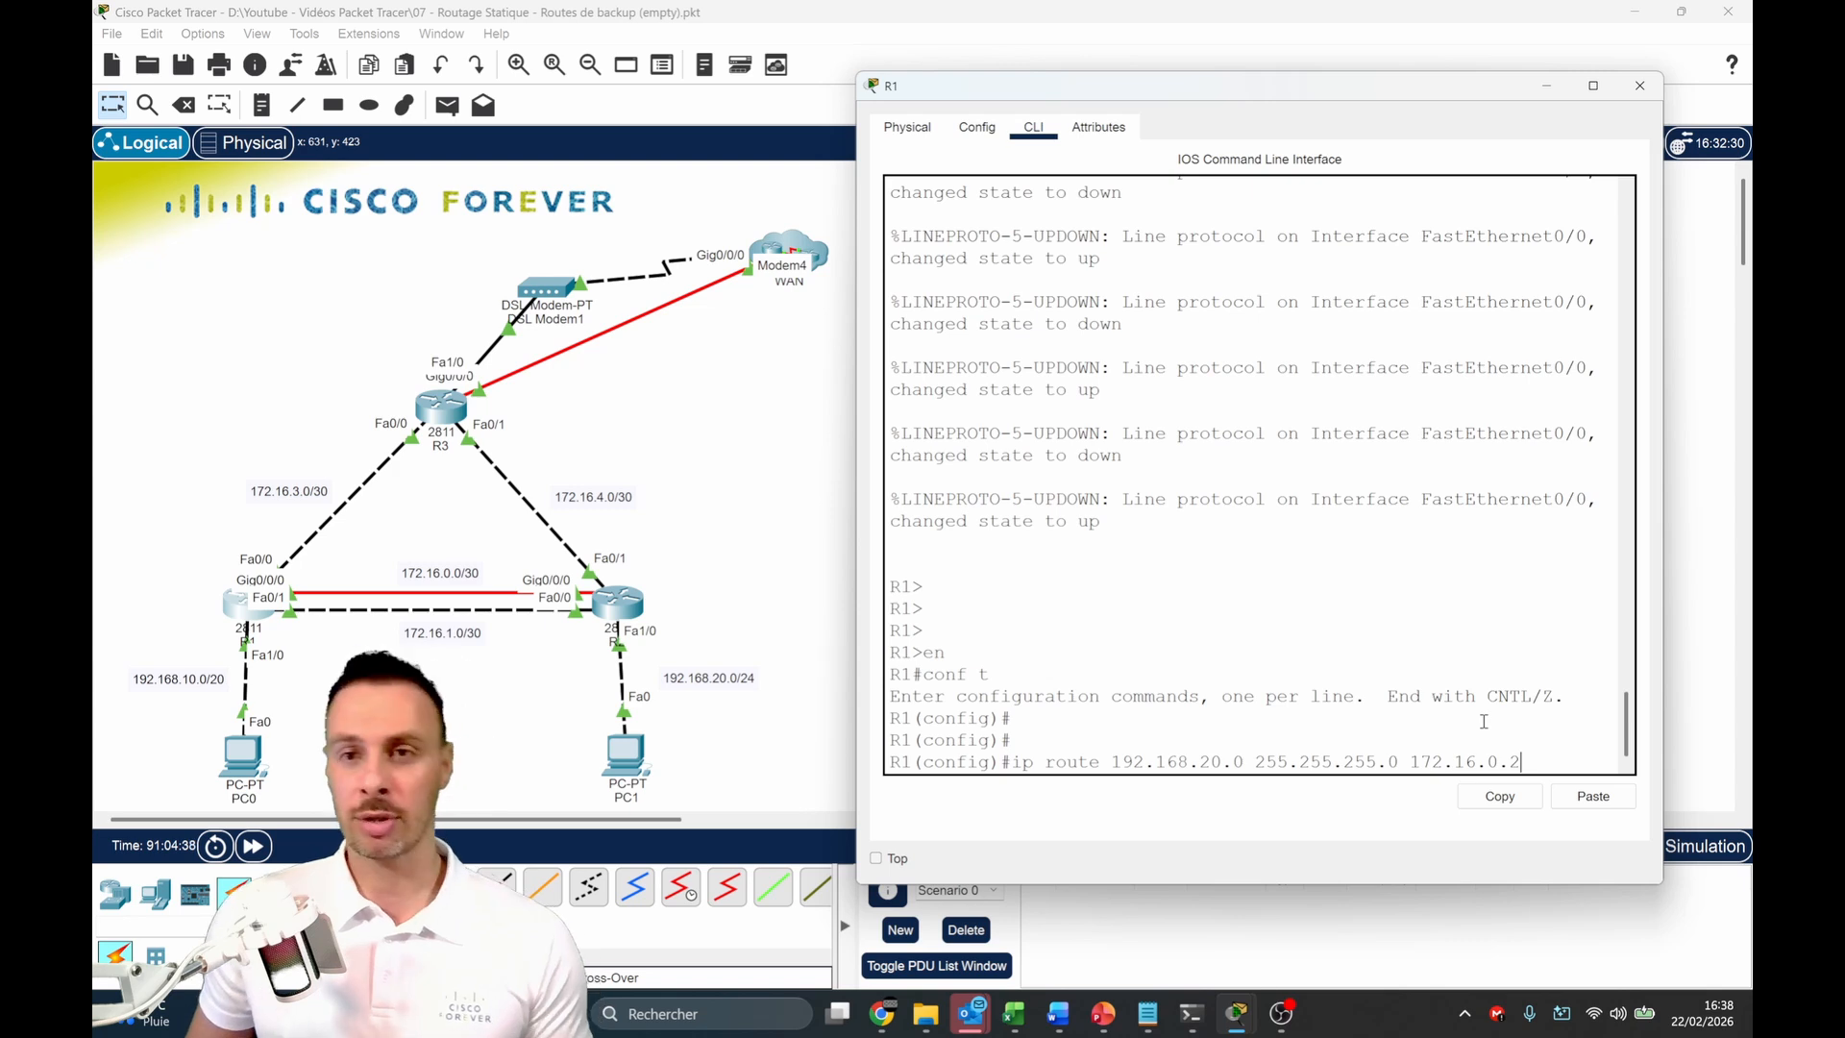
key(Return)
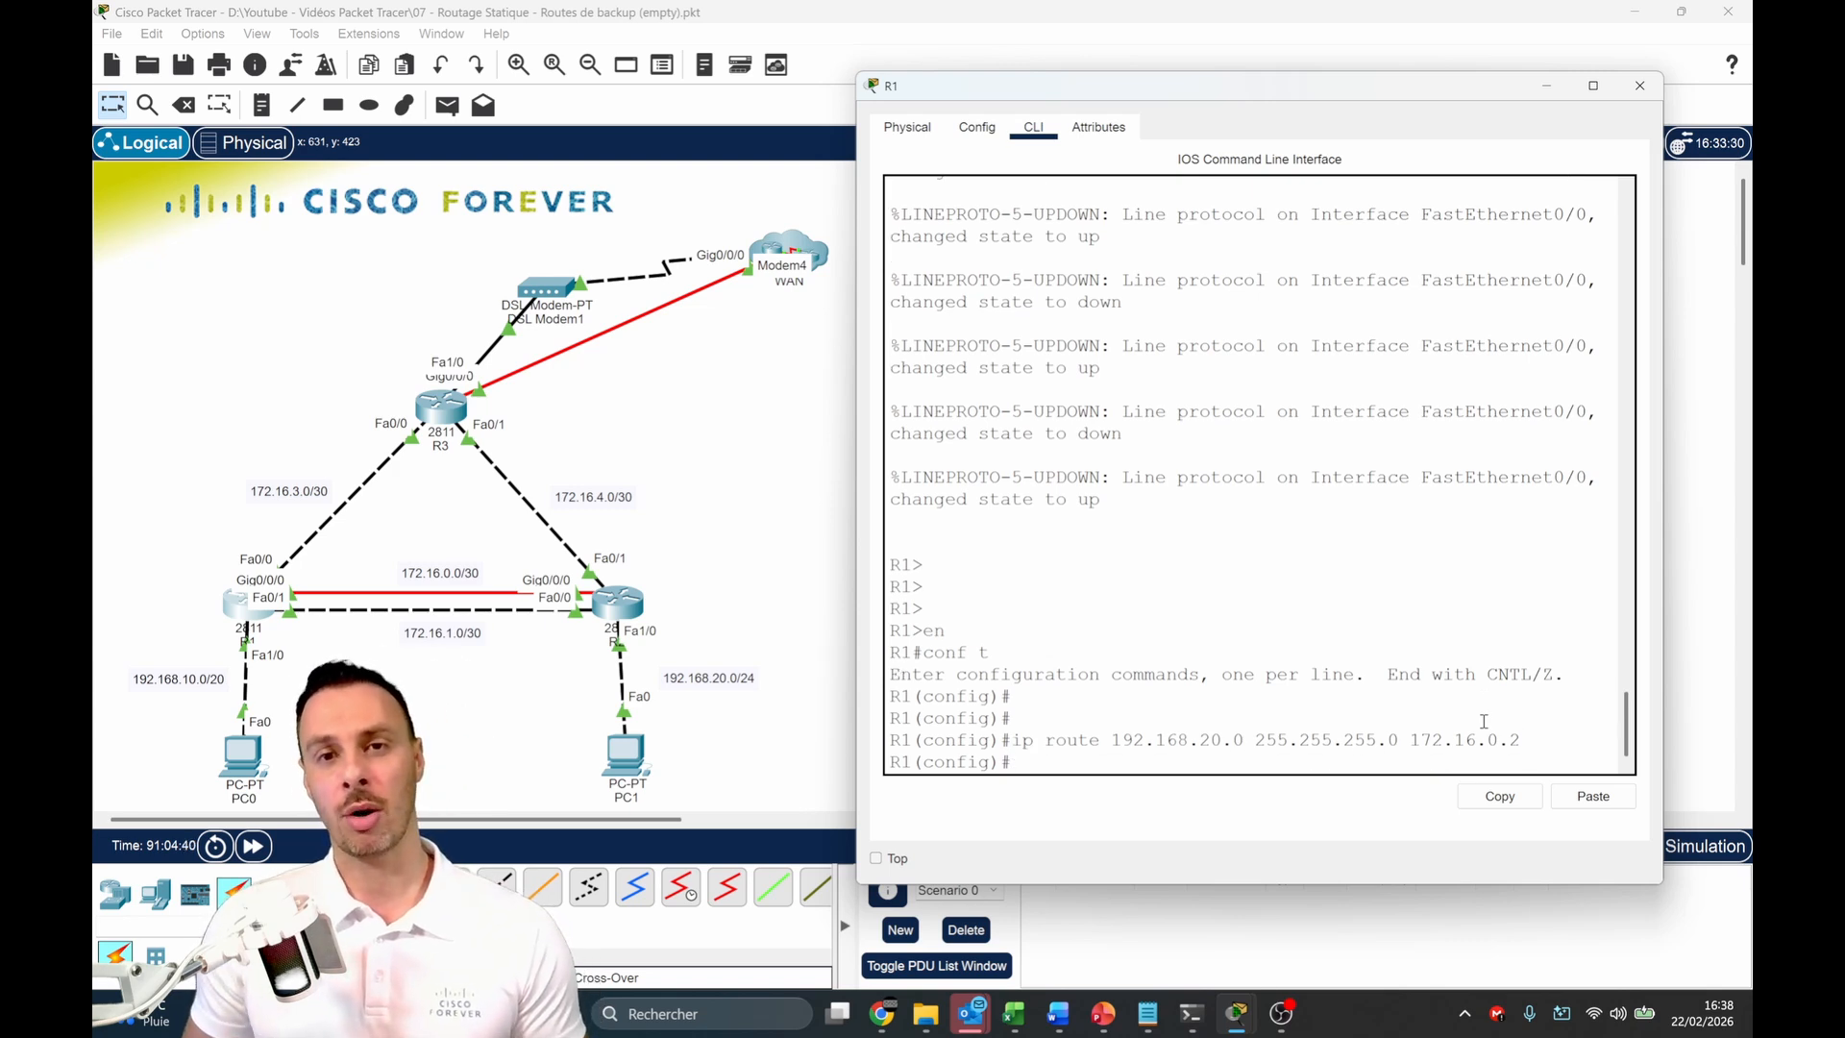
key(Return)
key(Return)
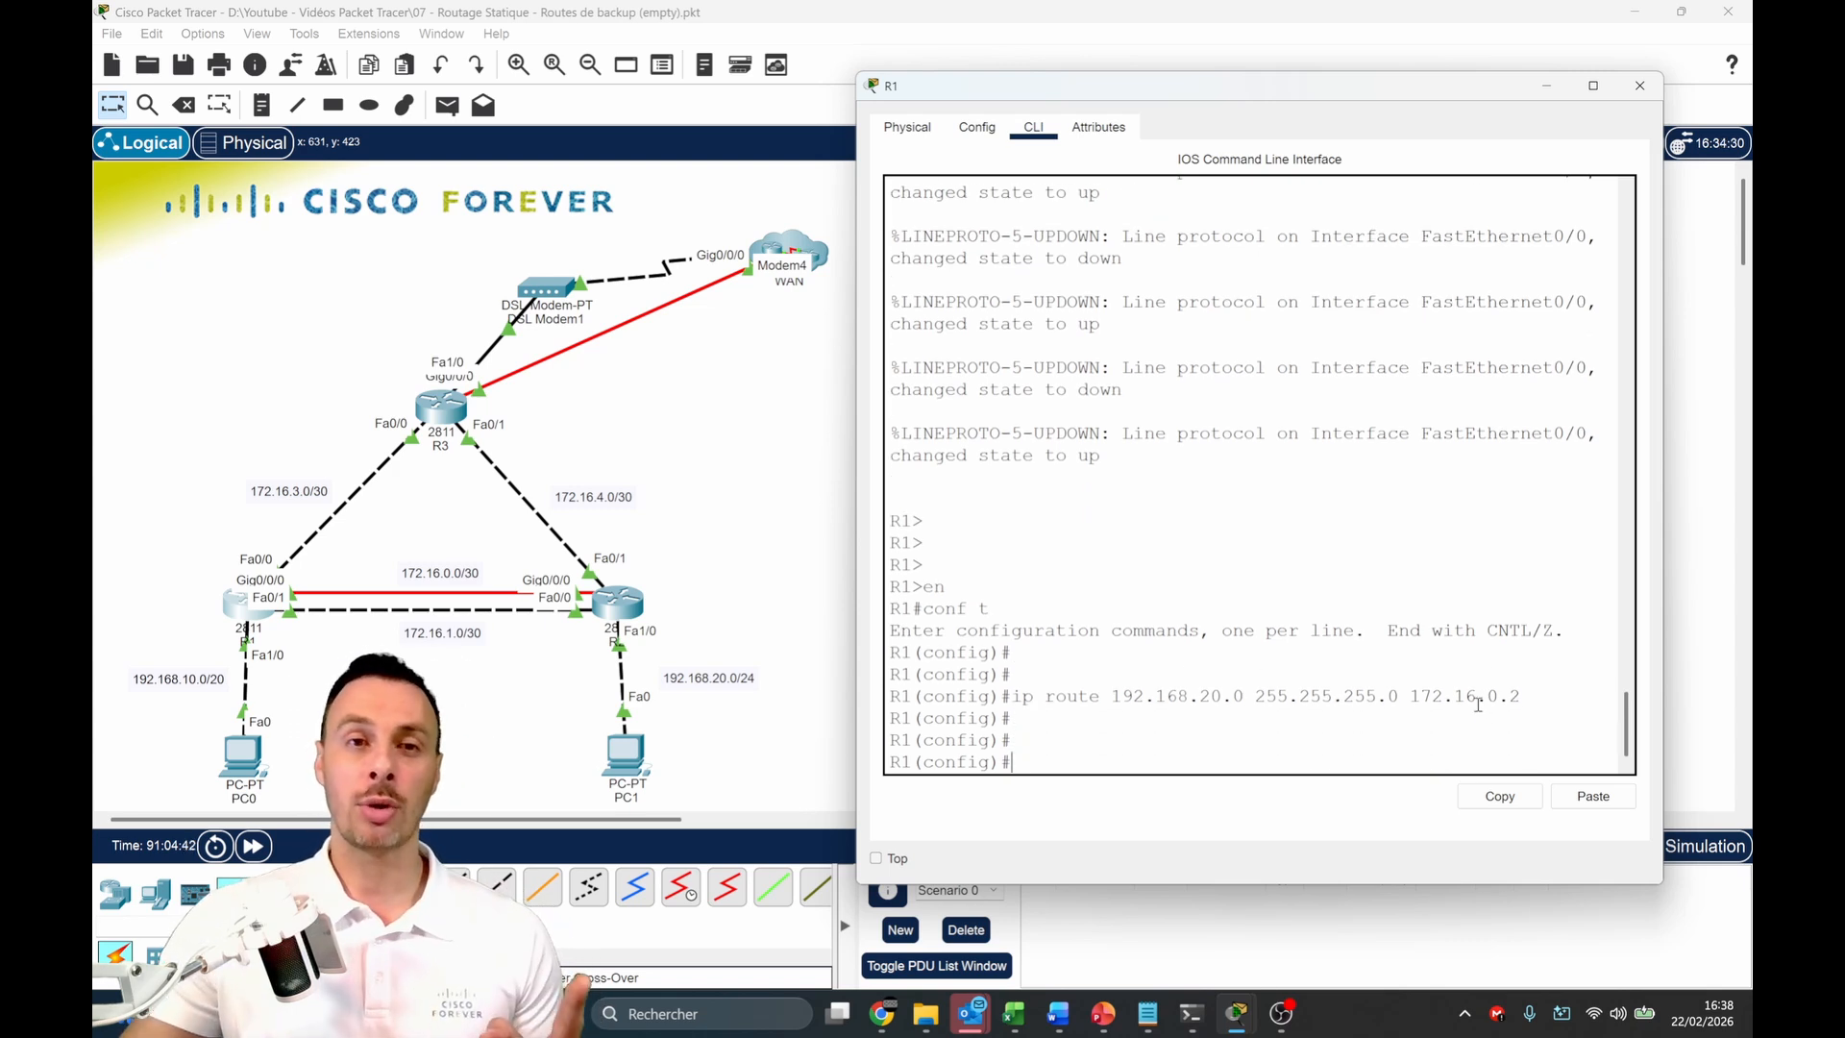
Open the command line of router R2 and enter global configuration mode
click(717, 512)
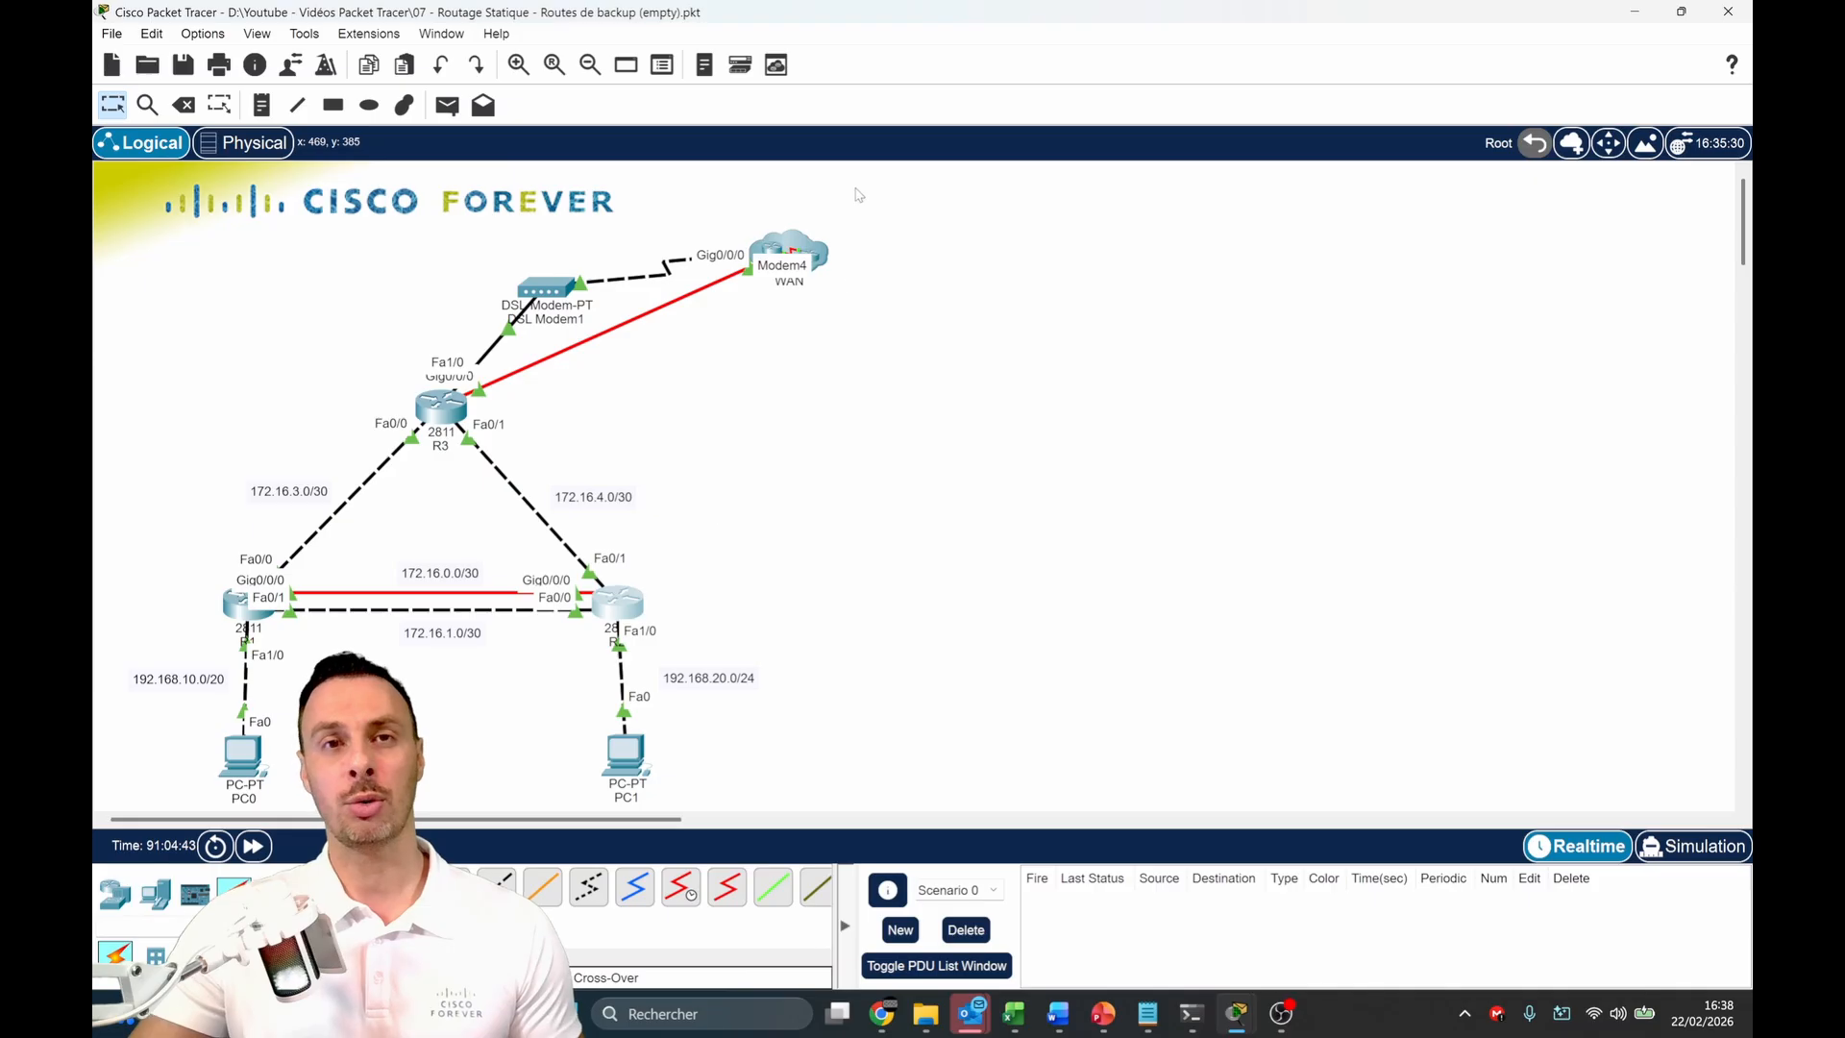
drag(847, 177, 1120, 113)
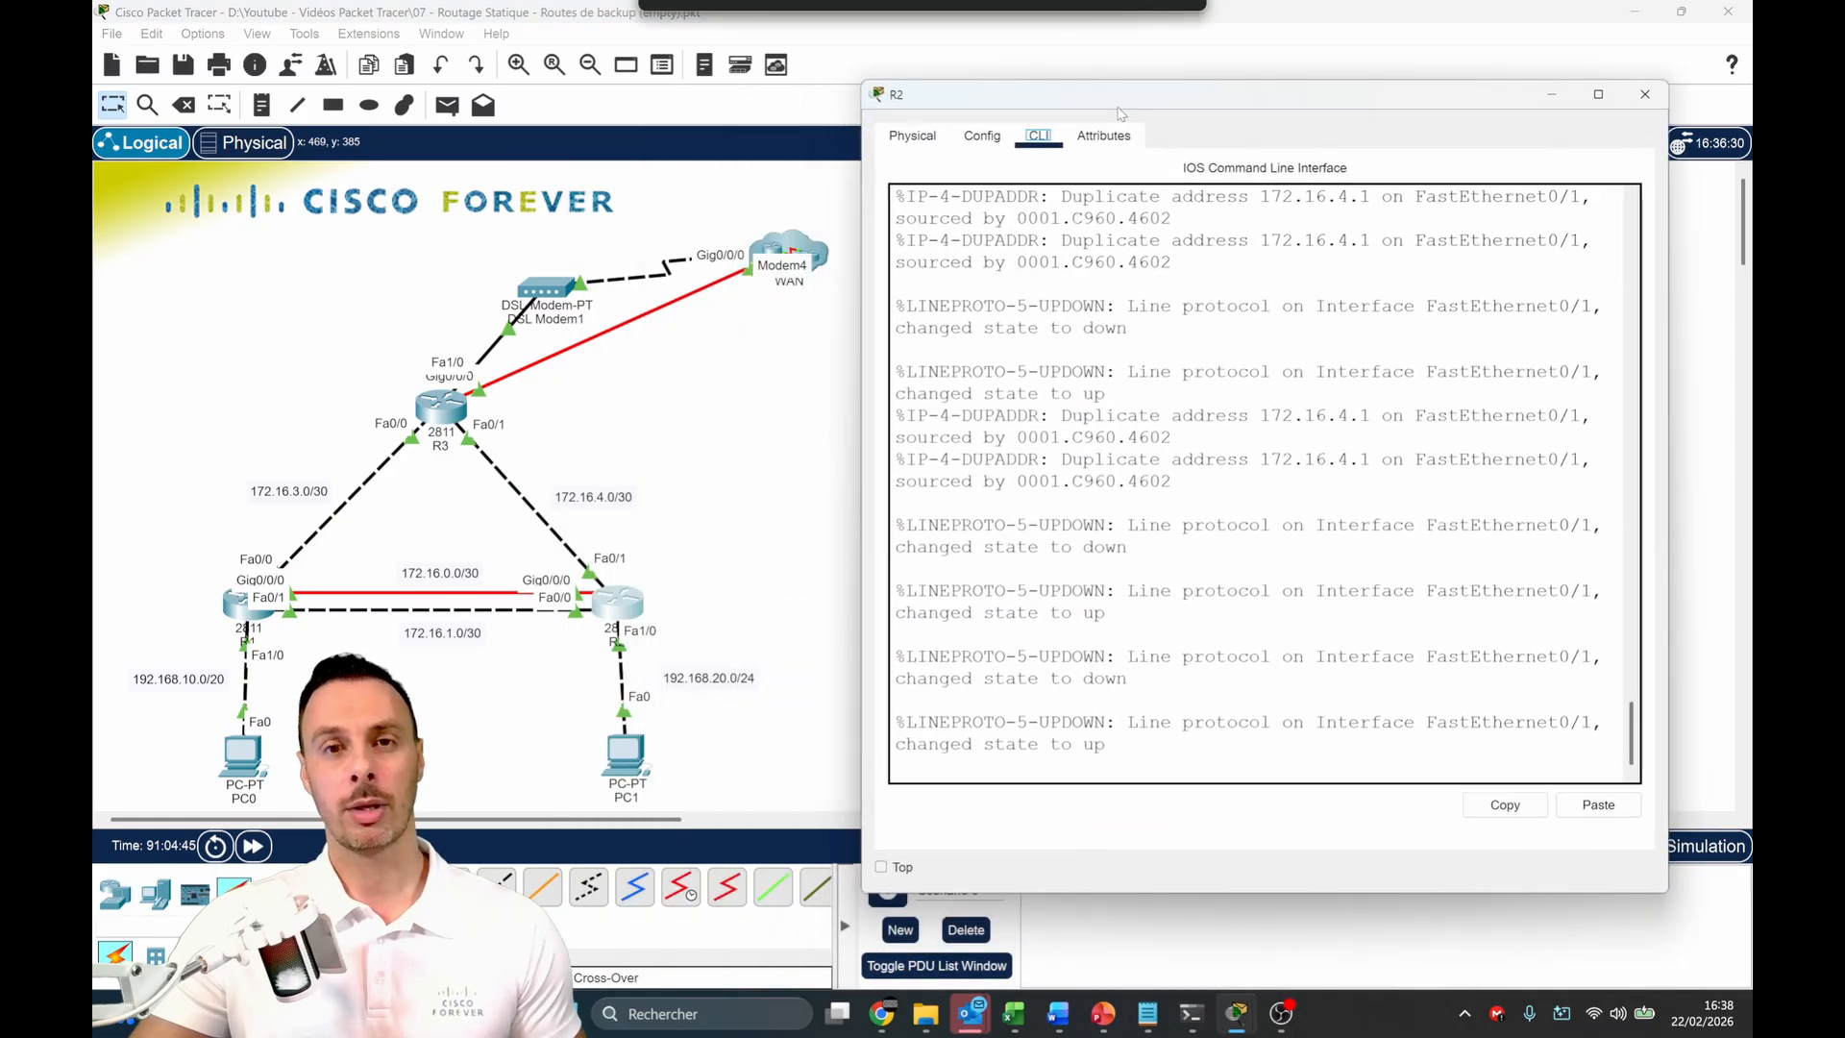
key(Return)
key(Return)
key(Return)
key(Return)
text(en)
key(Return)
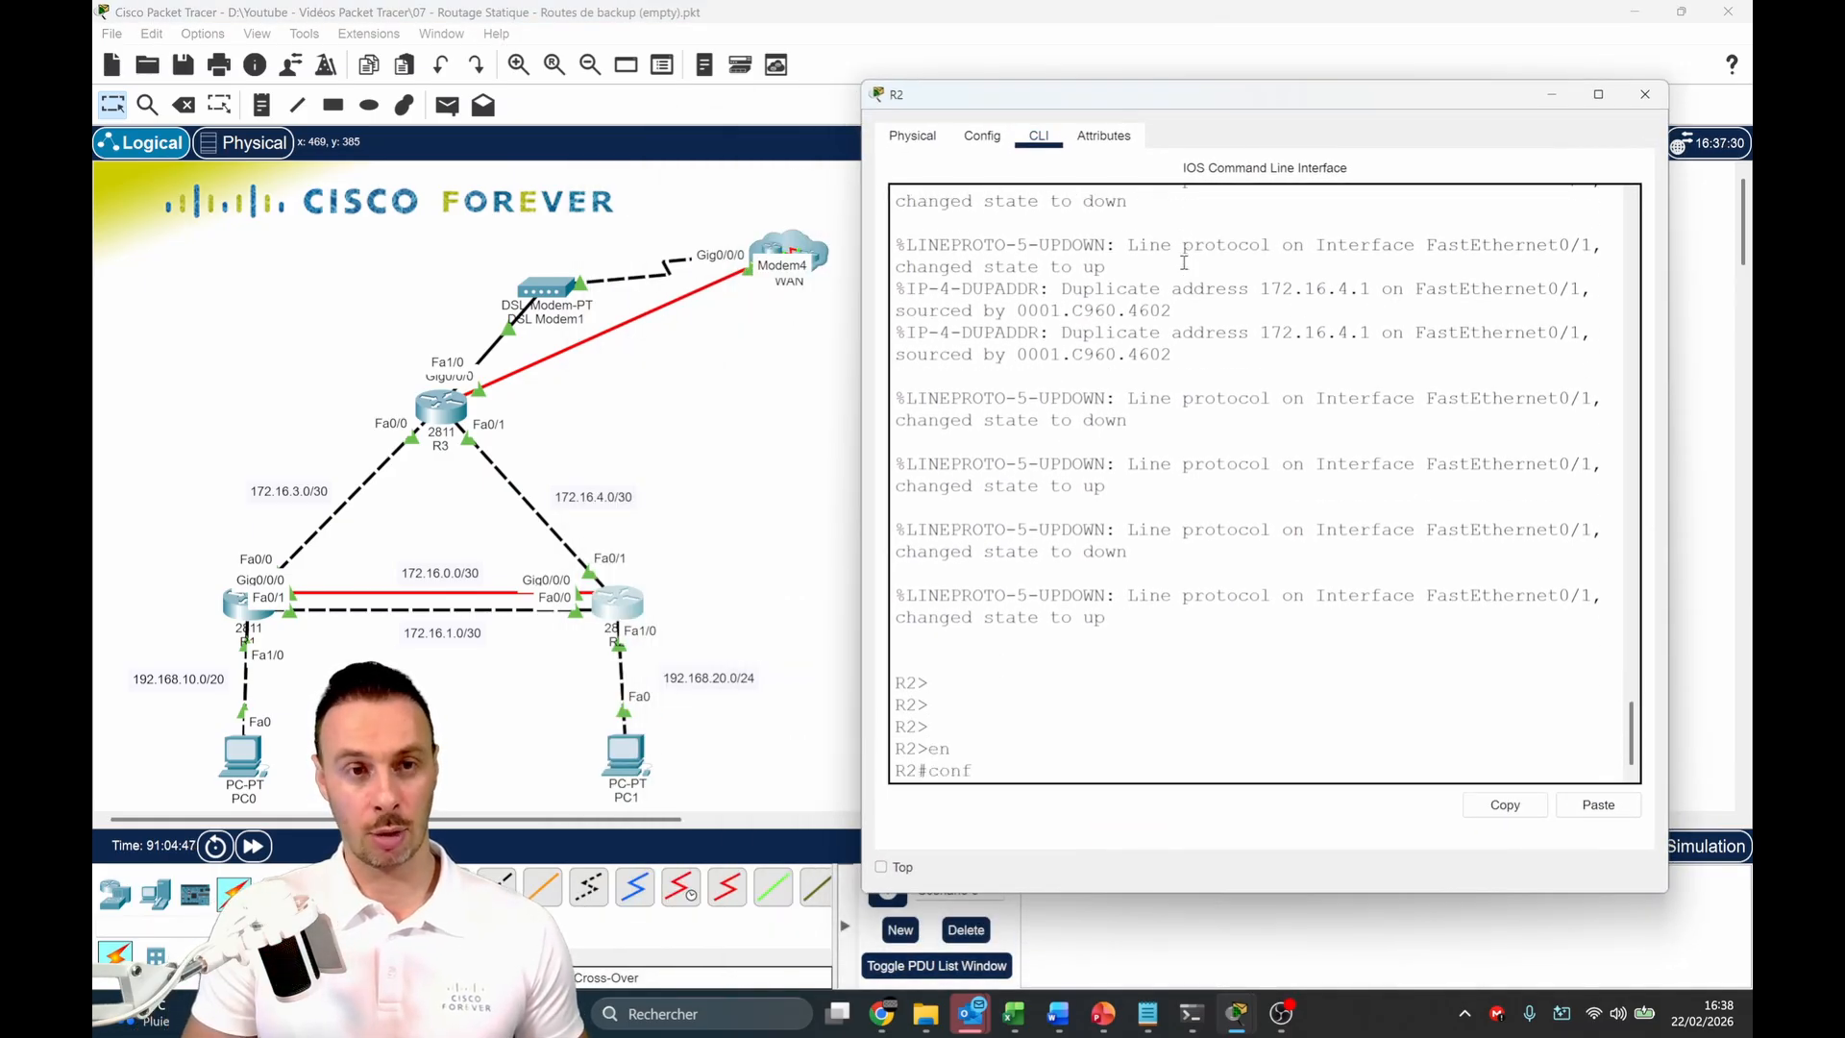
text(conf t)
key(Return)
Add a static route on R2 to network 192.168.10.0 with mask 255.255.255.0 via next hop 172.16.0.1
text(ip route )
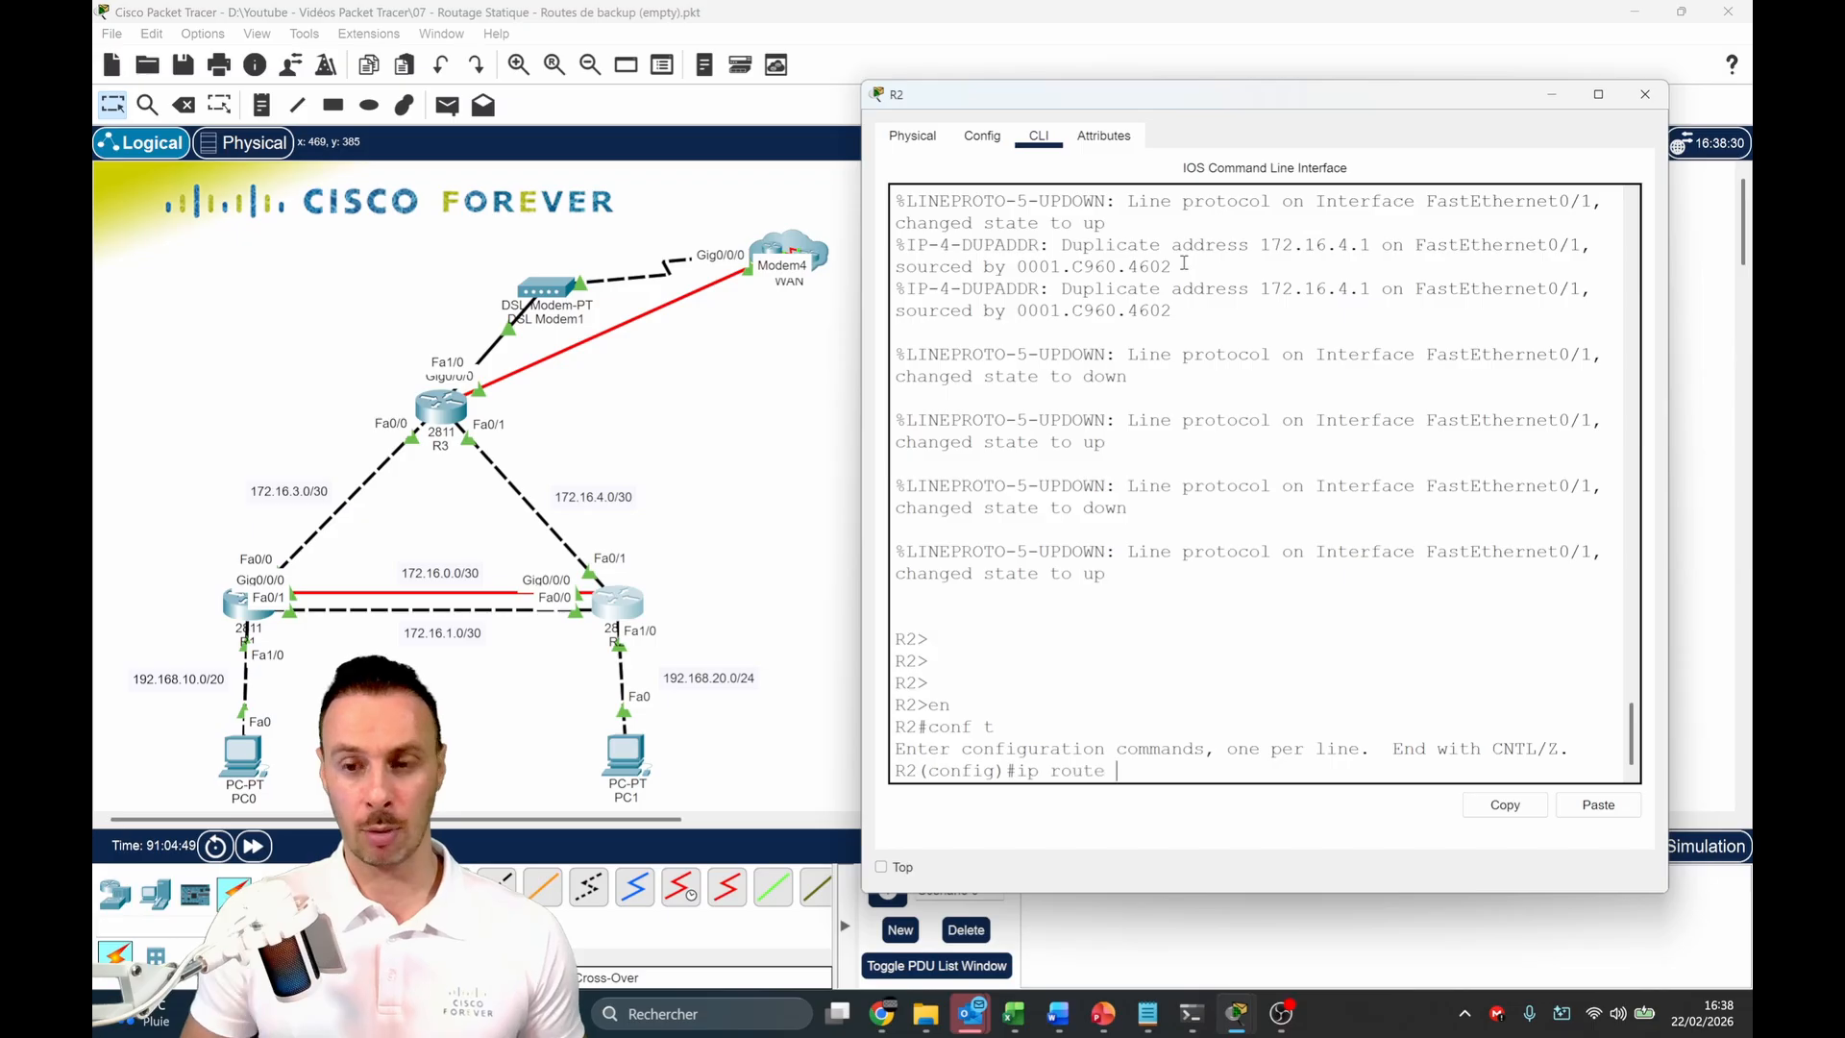
text(192.168.)
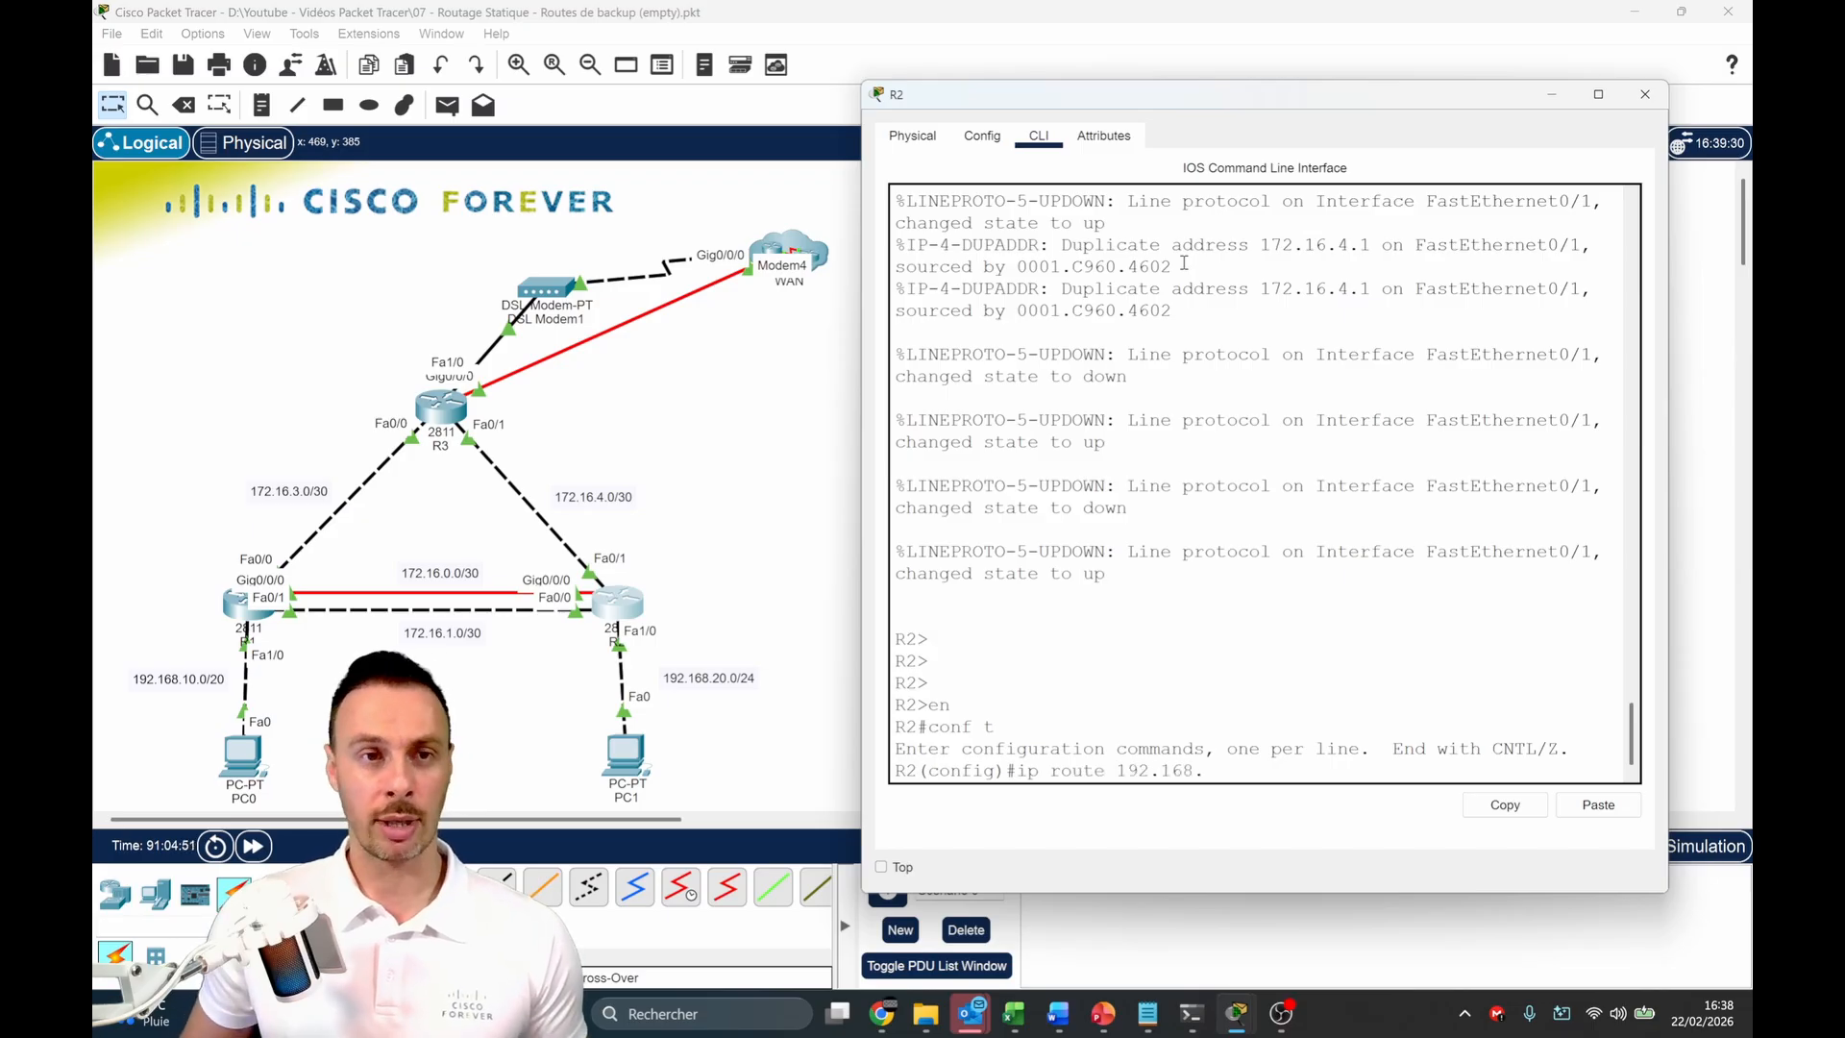
text(10.0 255.255)
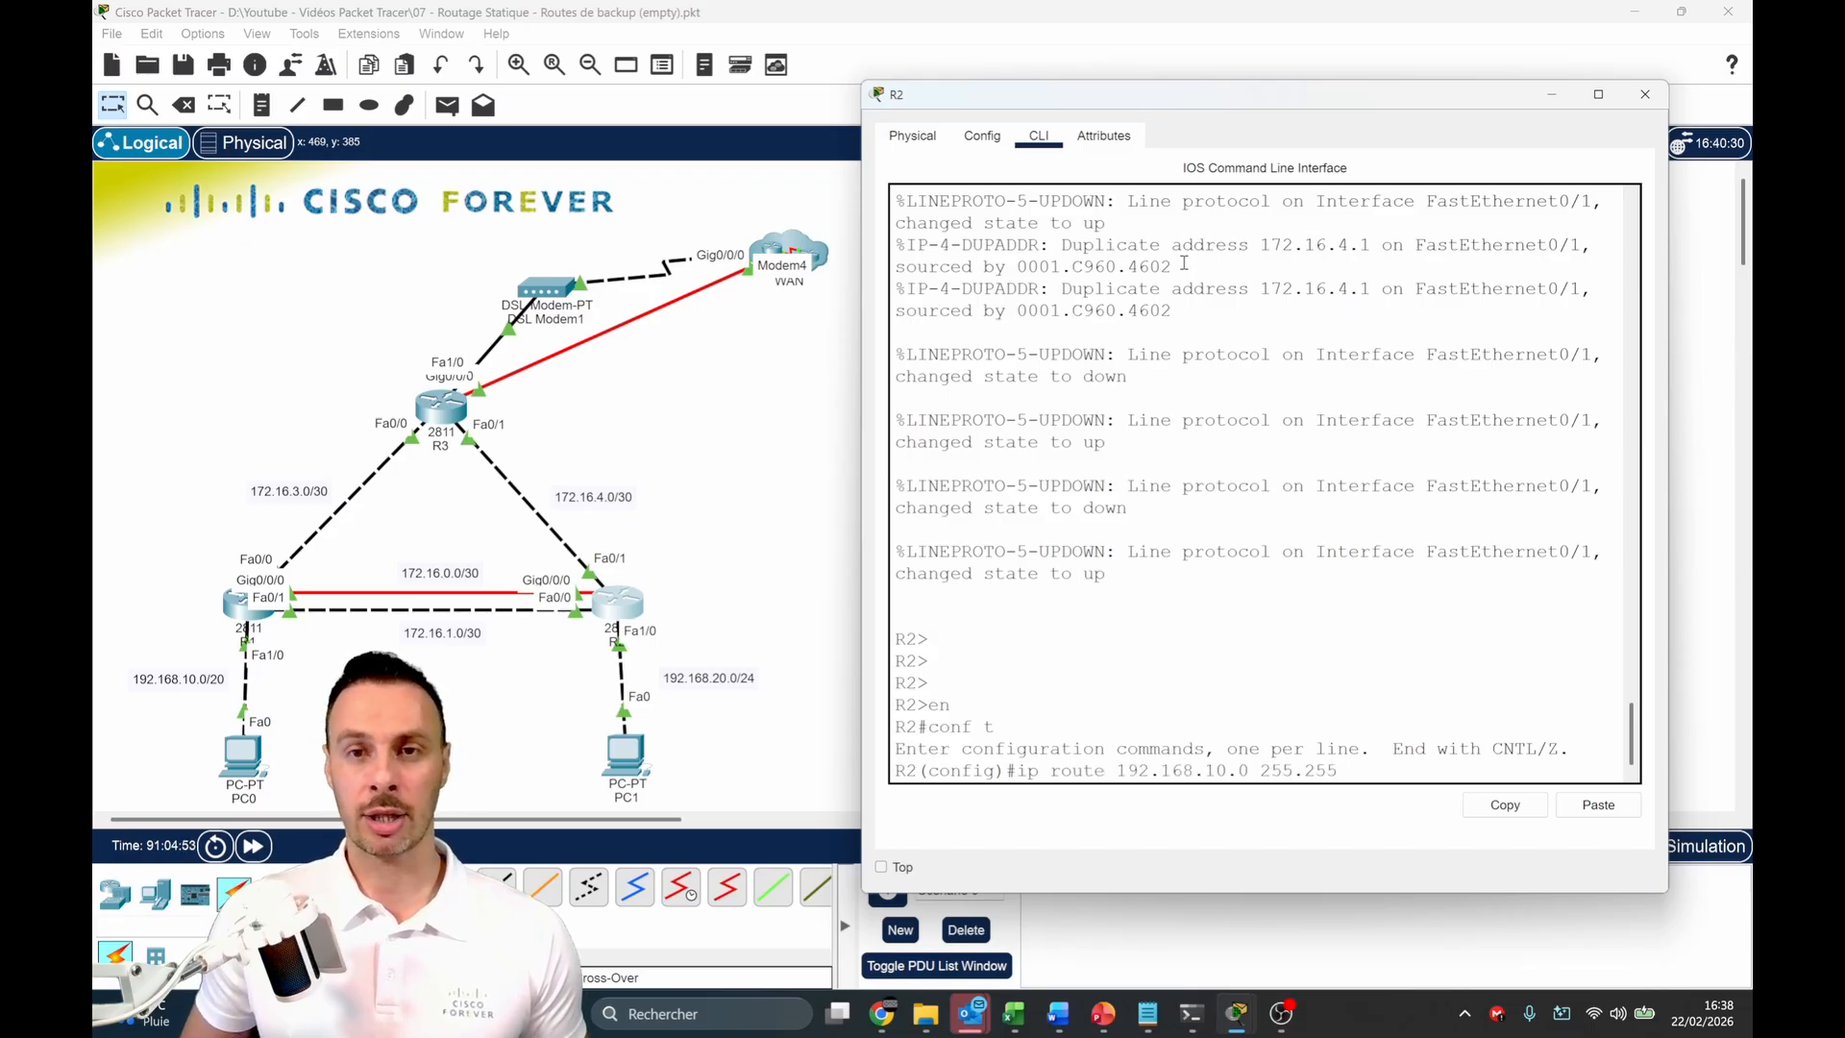
text(.255.0 172.)
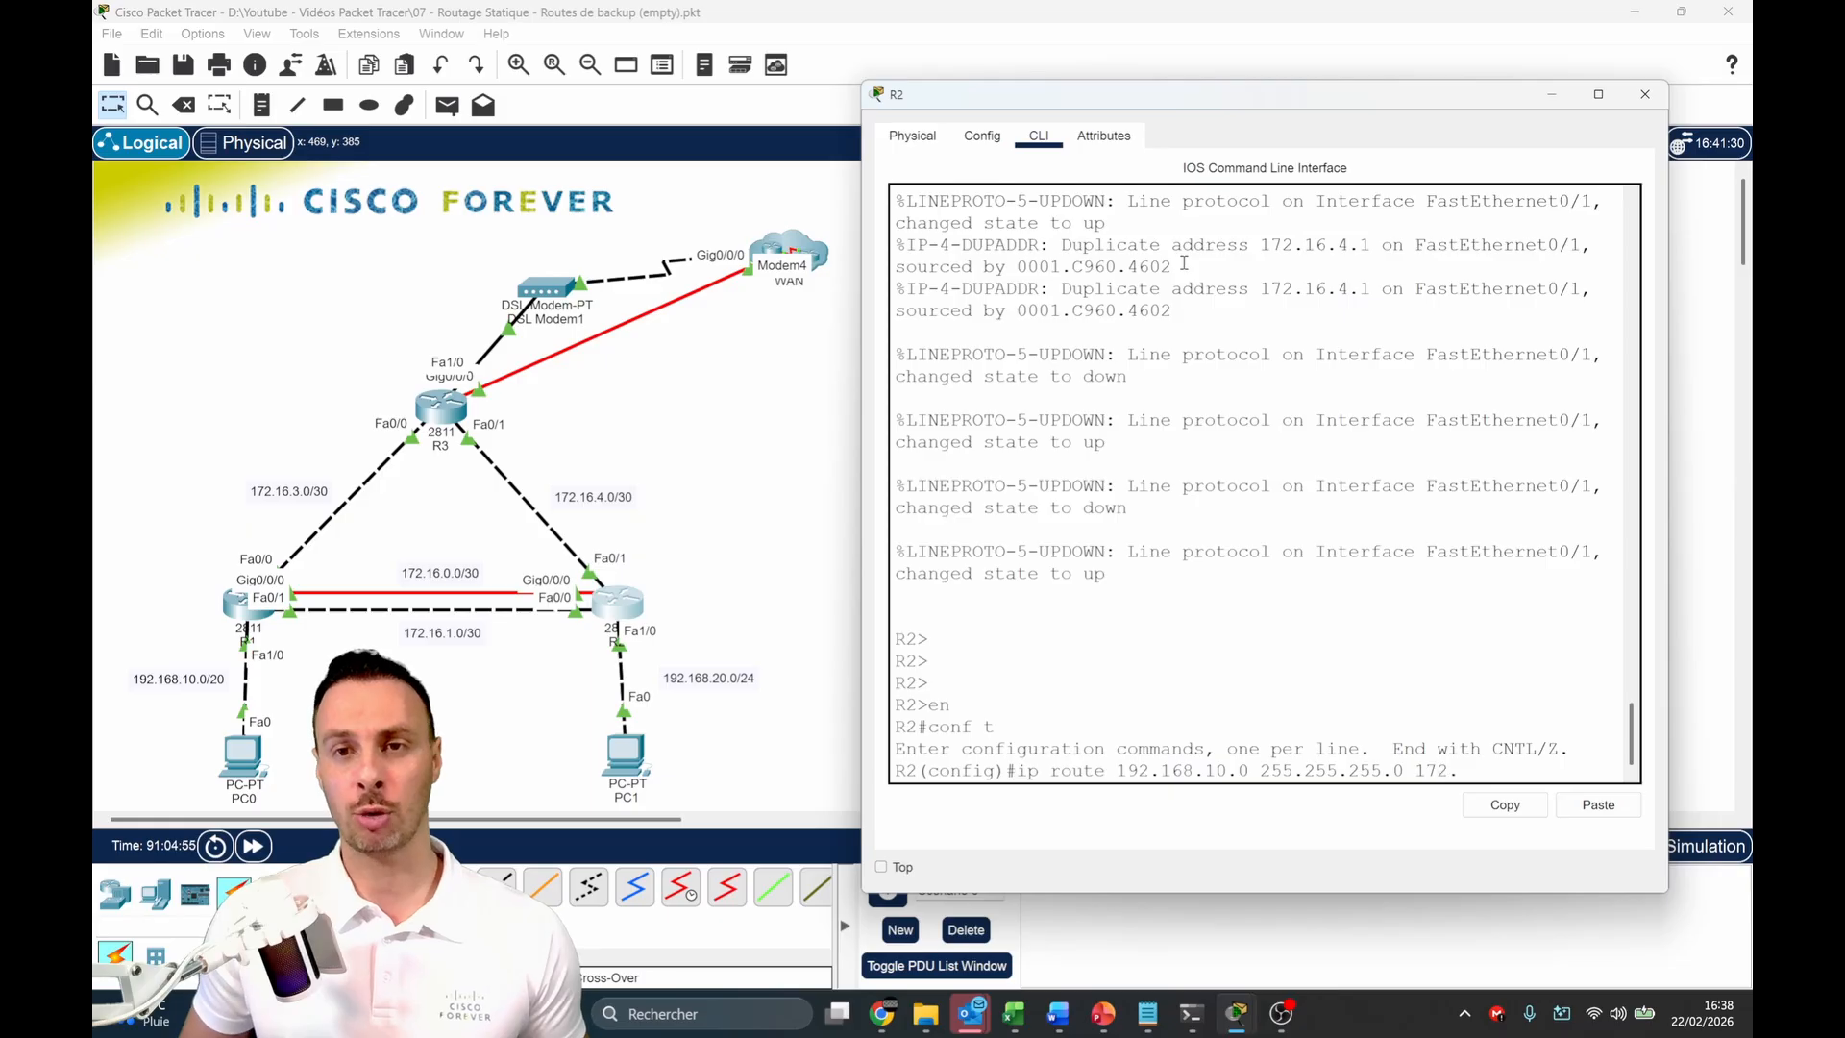
text(16.0.1)
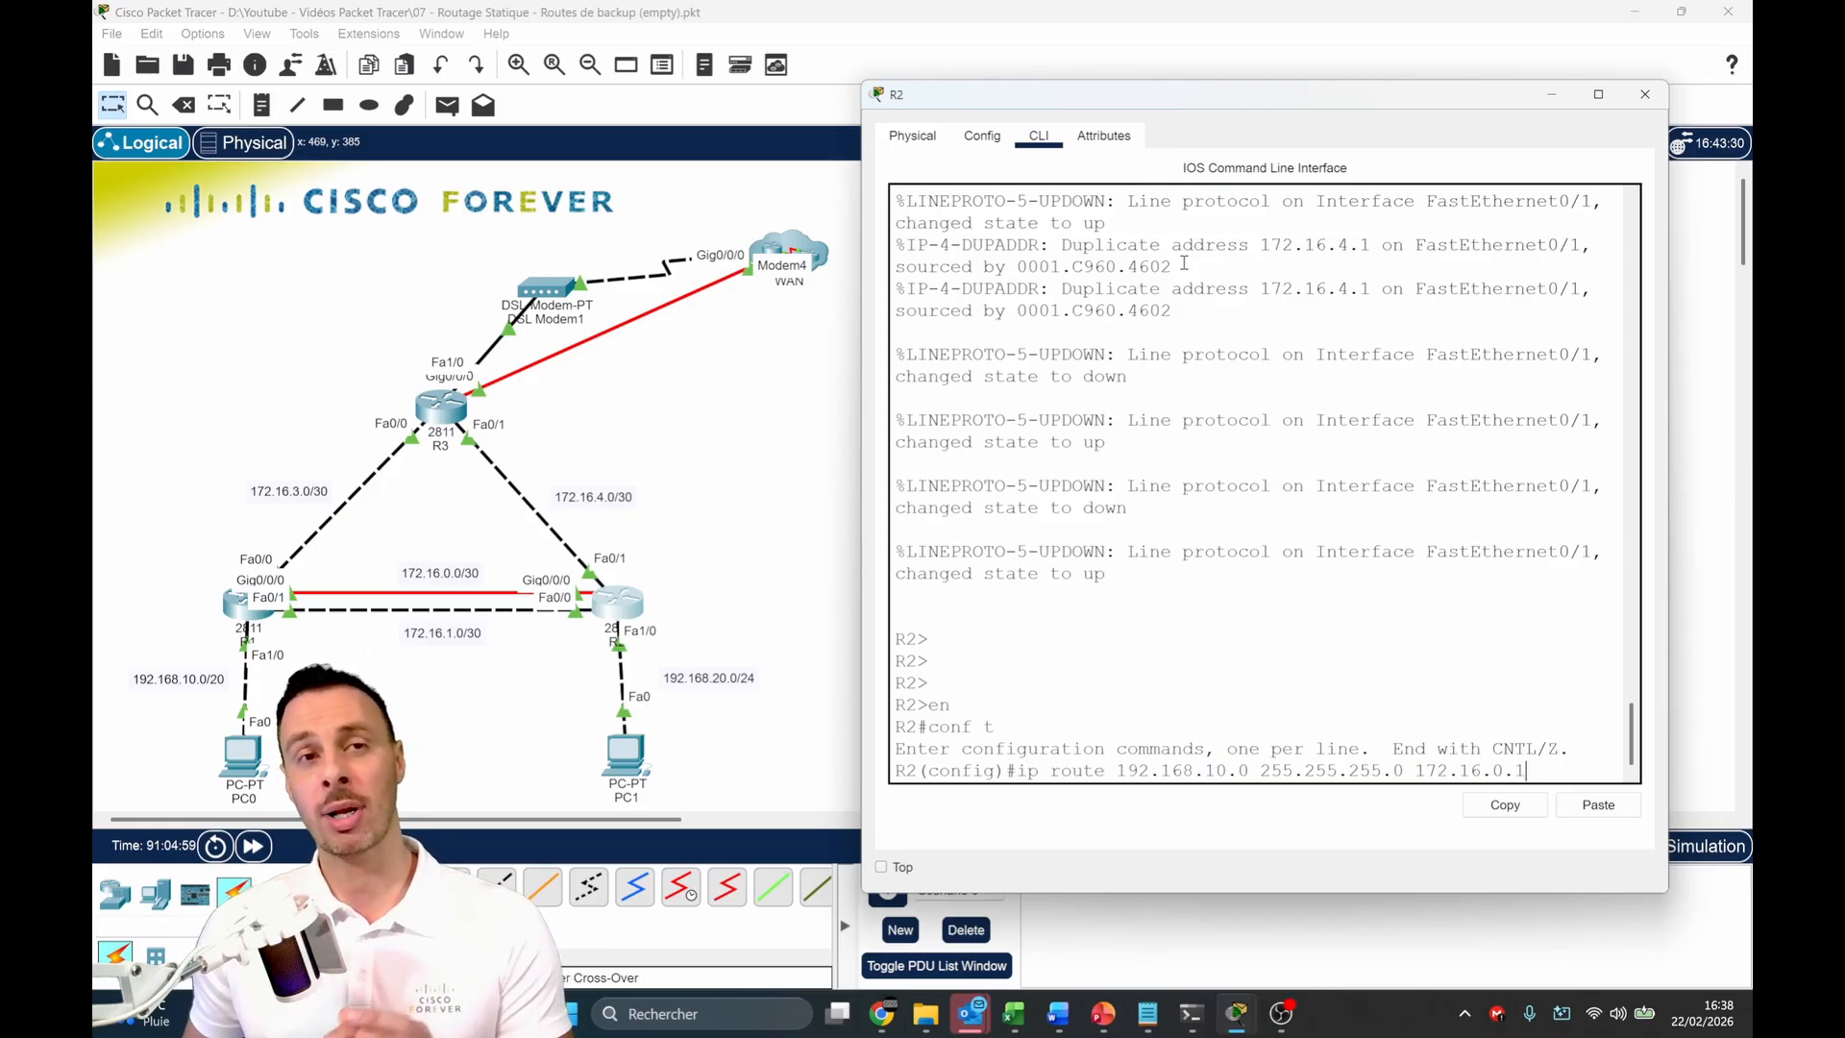
key(Return)
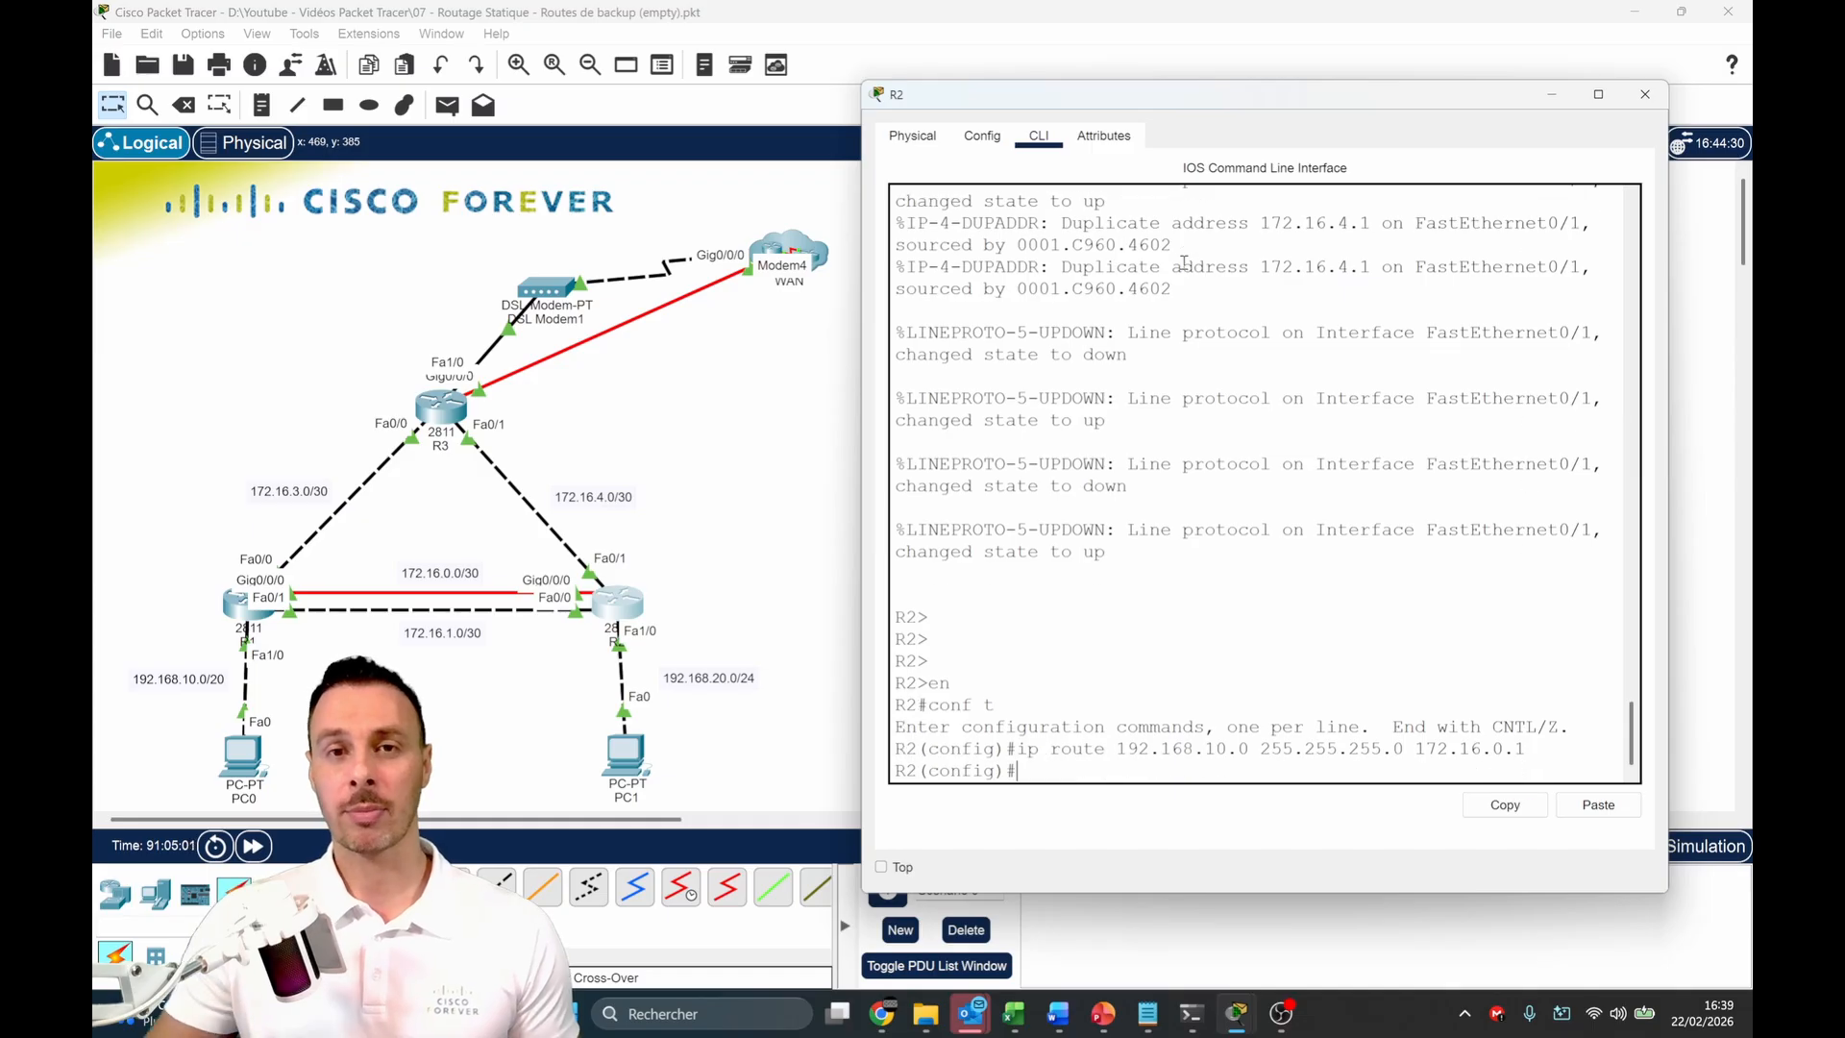
Trace the route from PC0's command prompt to 192.168.20.1, fast-forwarding the simulation time, and examine the hops
click(881, 867)
click(245, 764)
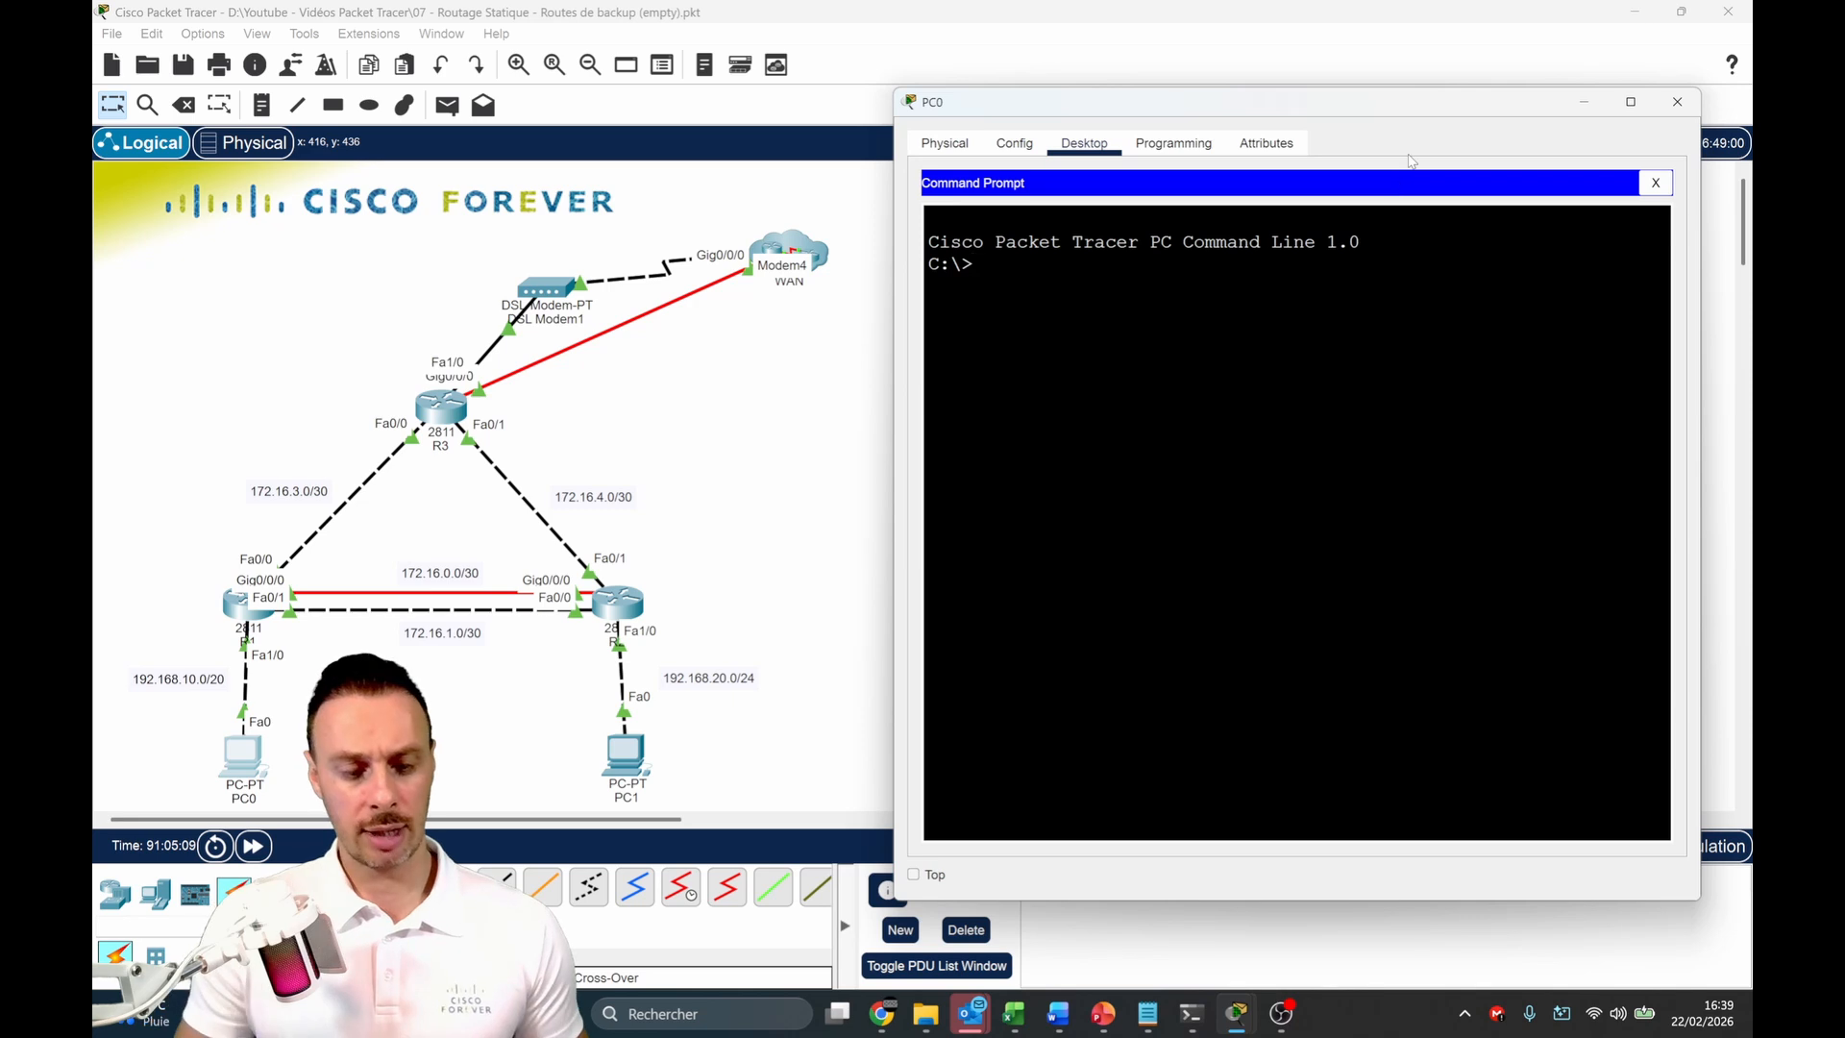
text(tracert 1)
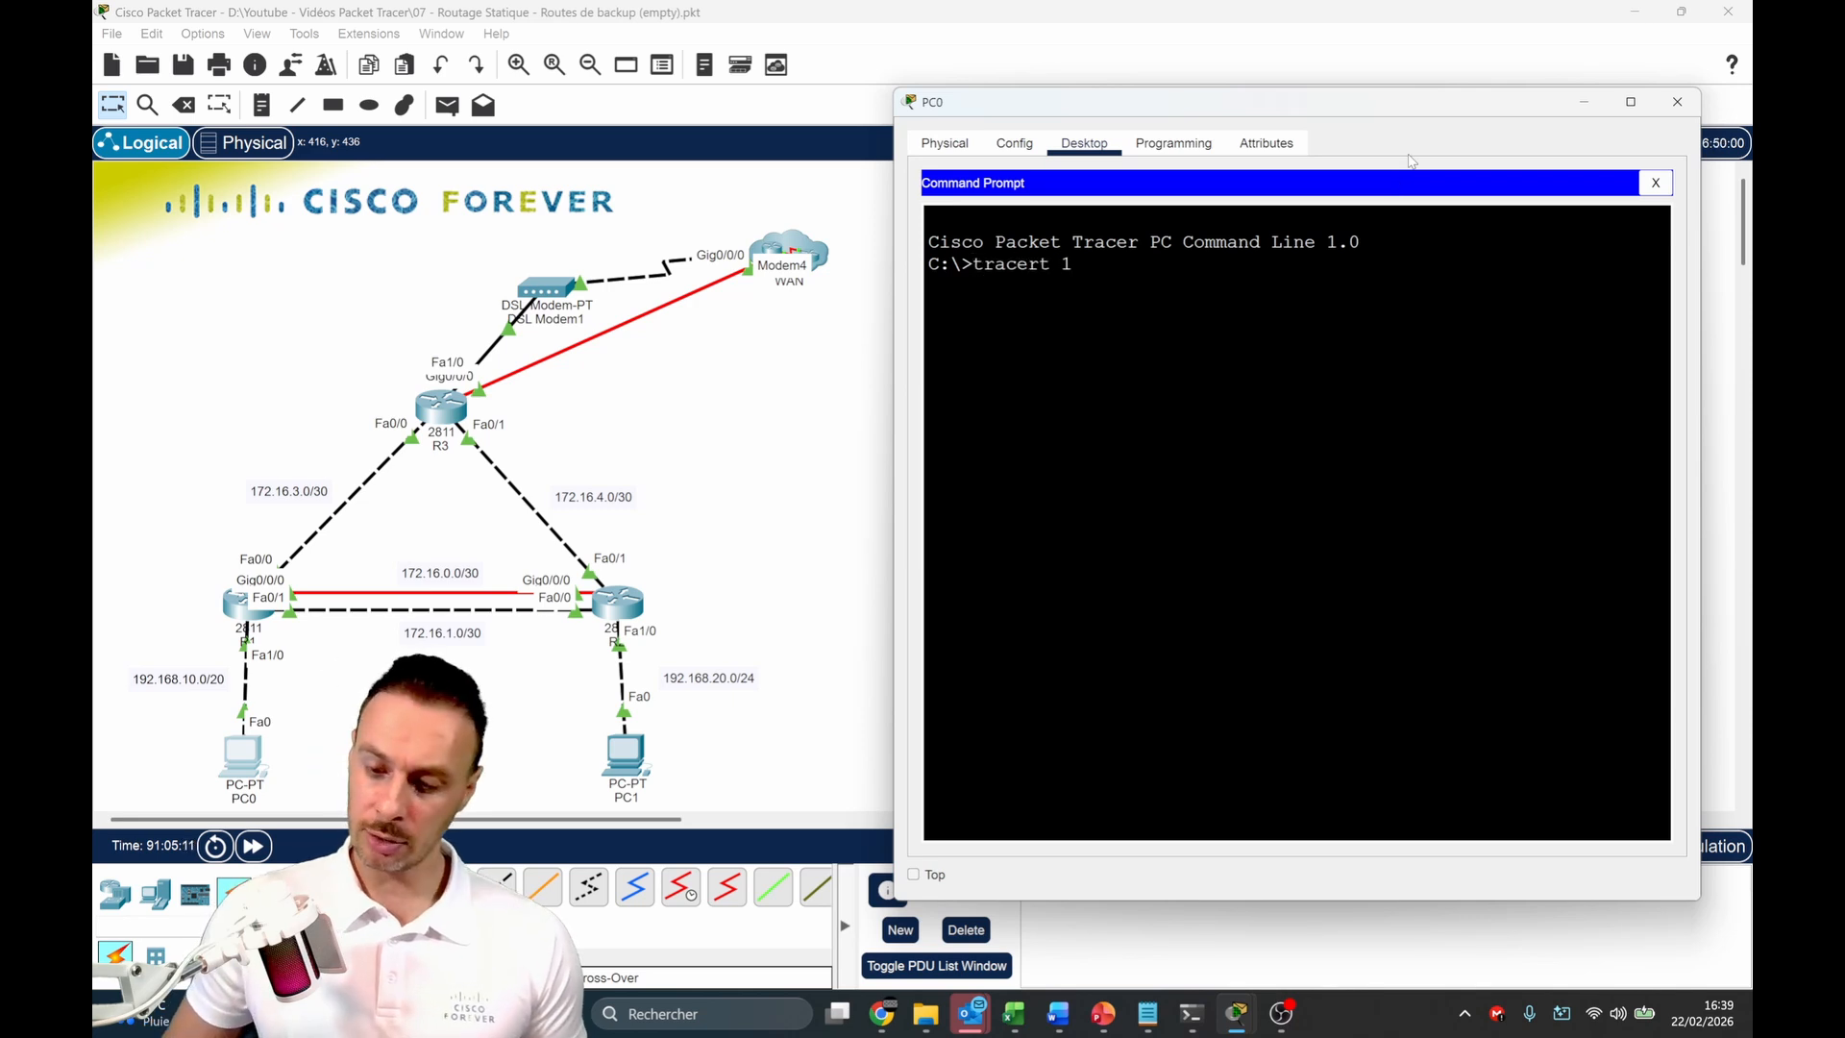
text(92.168.20.1)
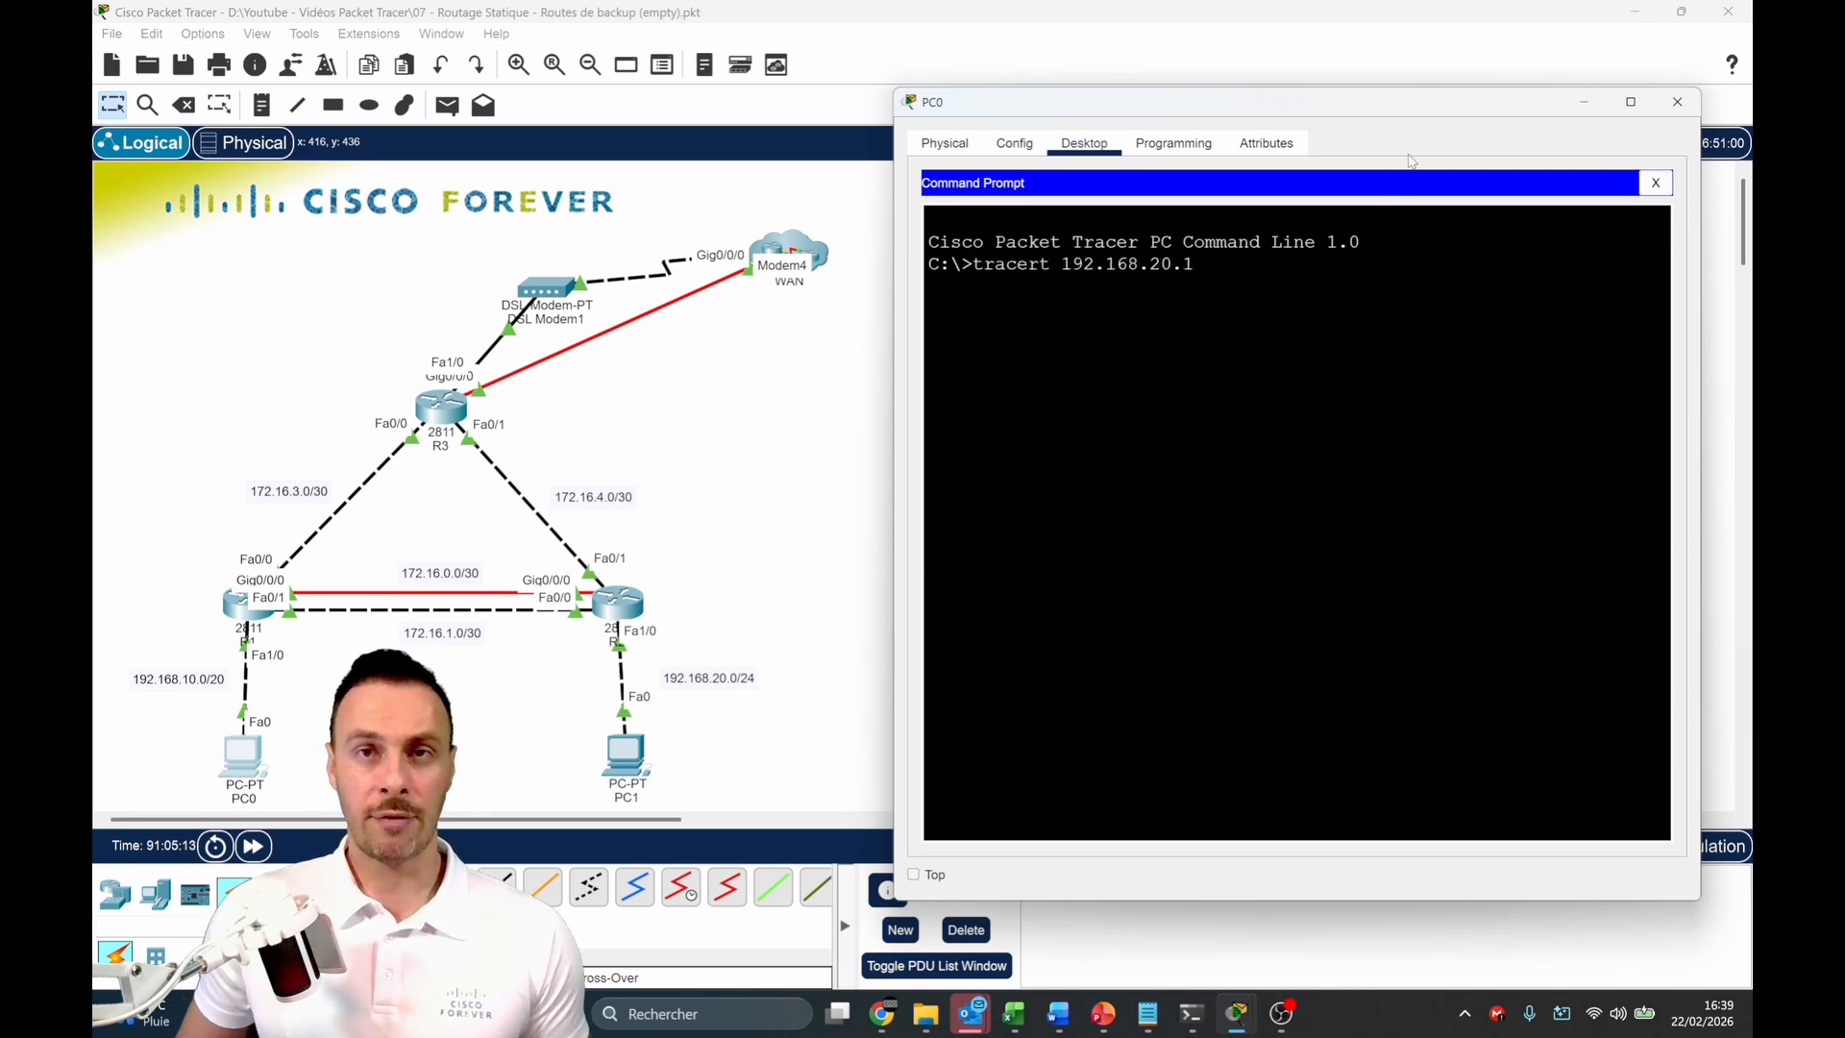
key(Return)
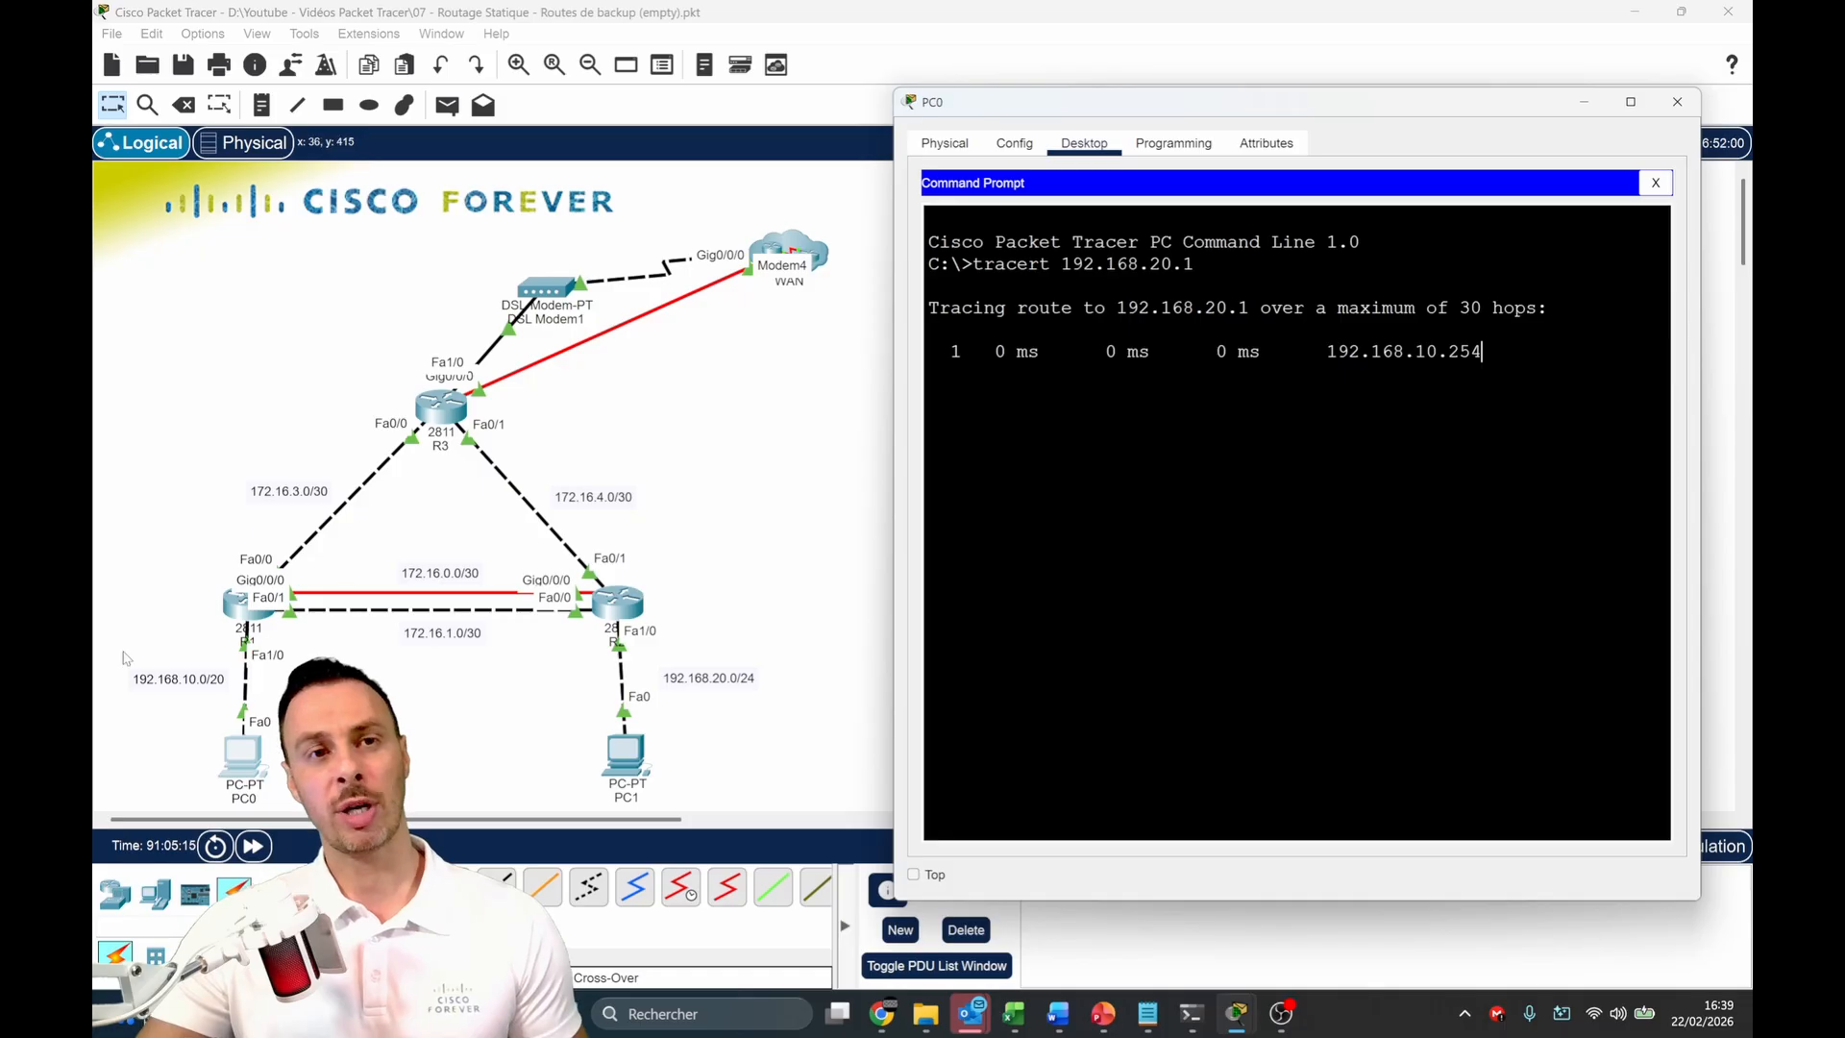
click(913, 874)
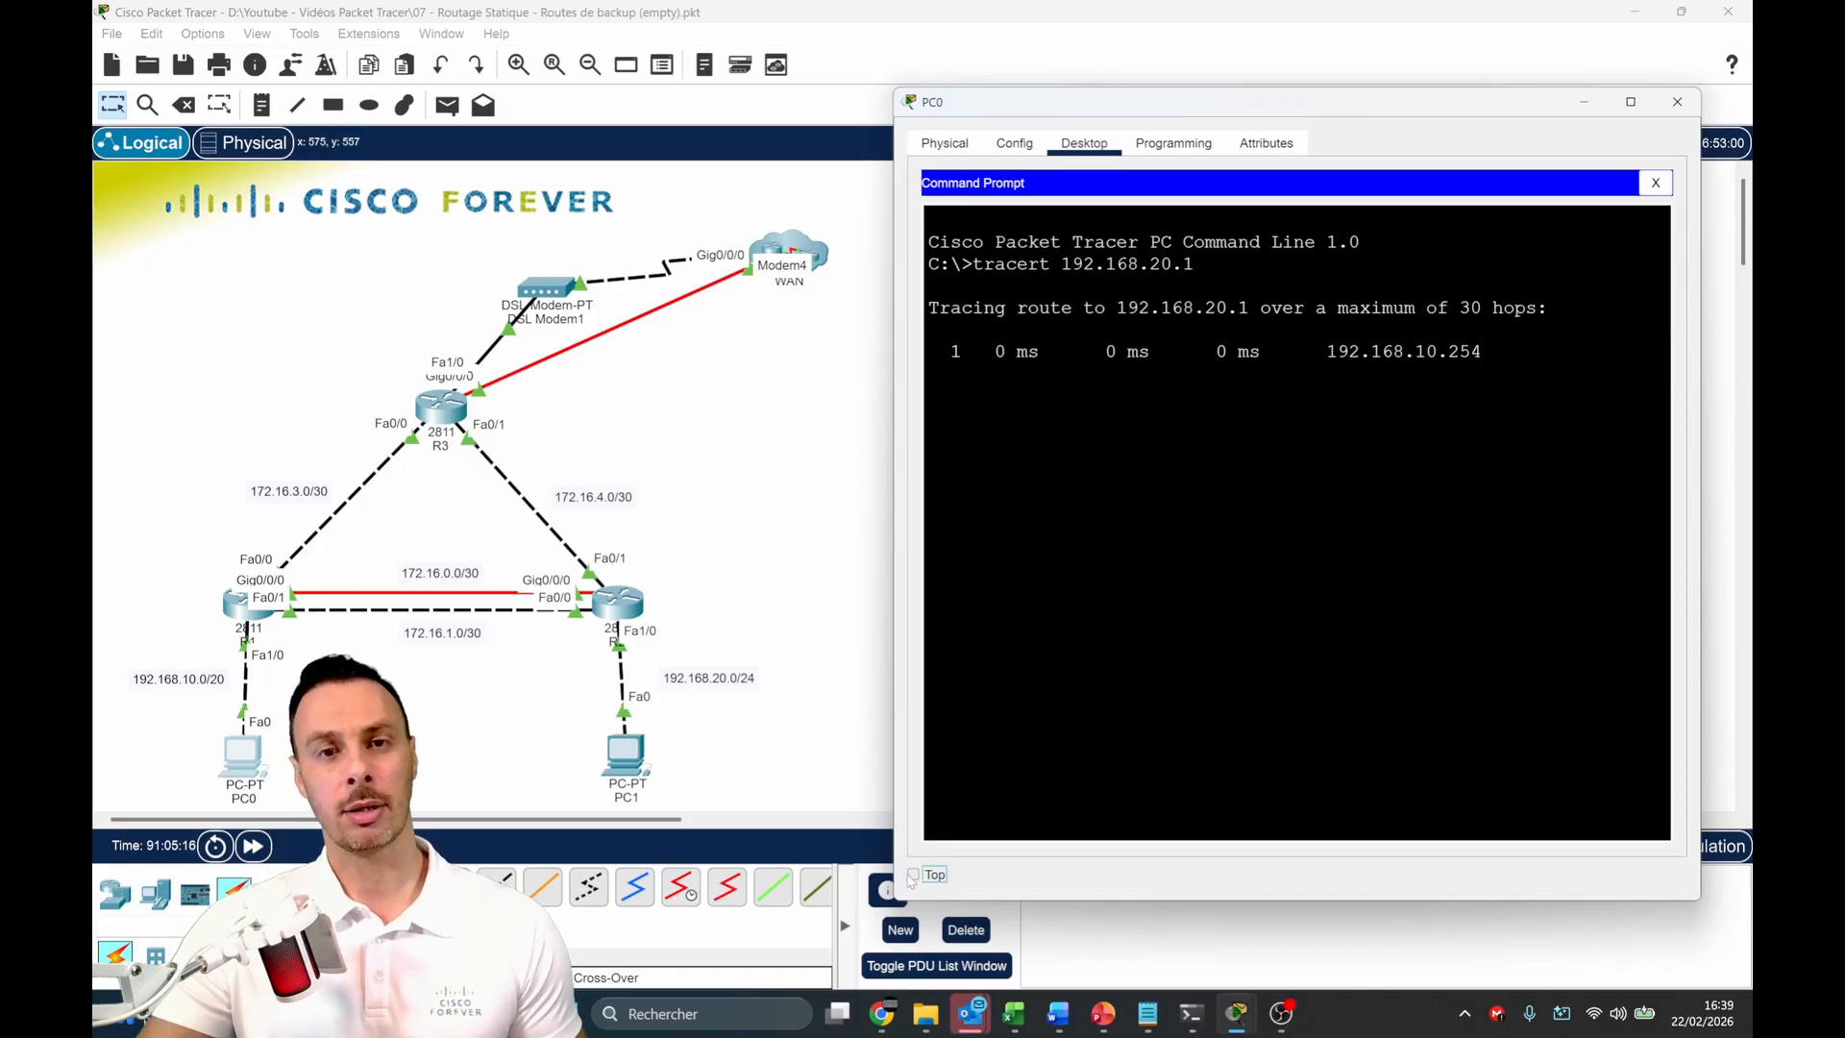
click(247, 850)
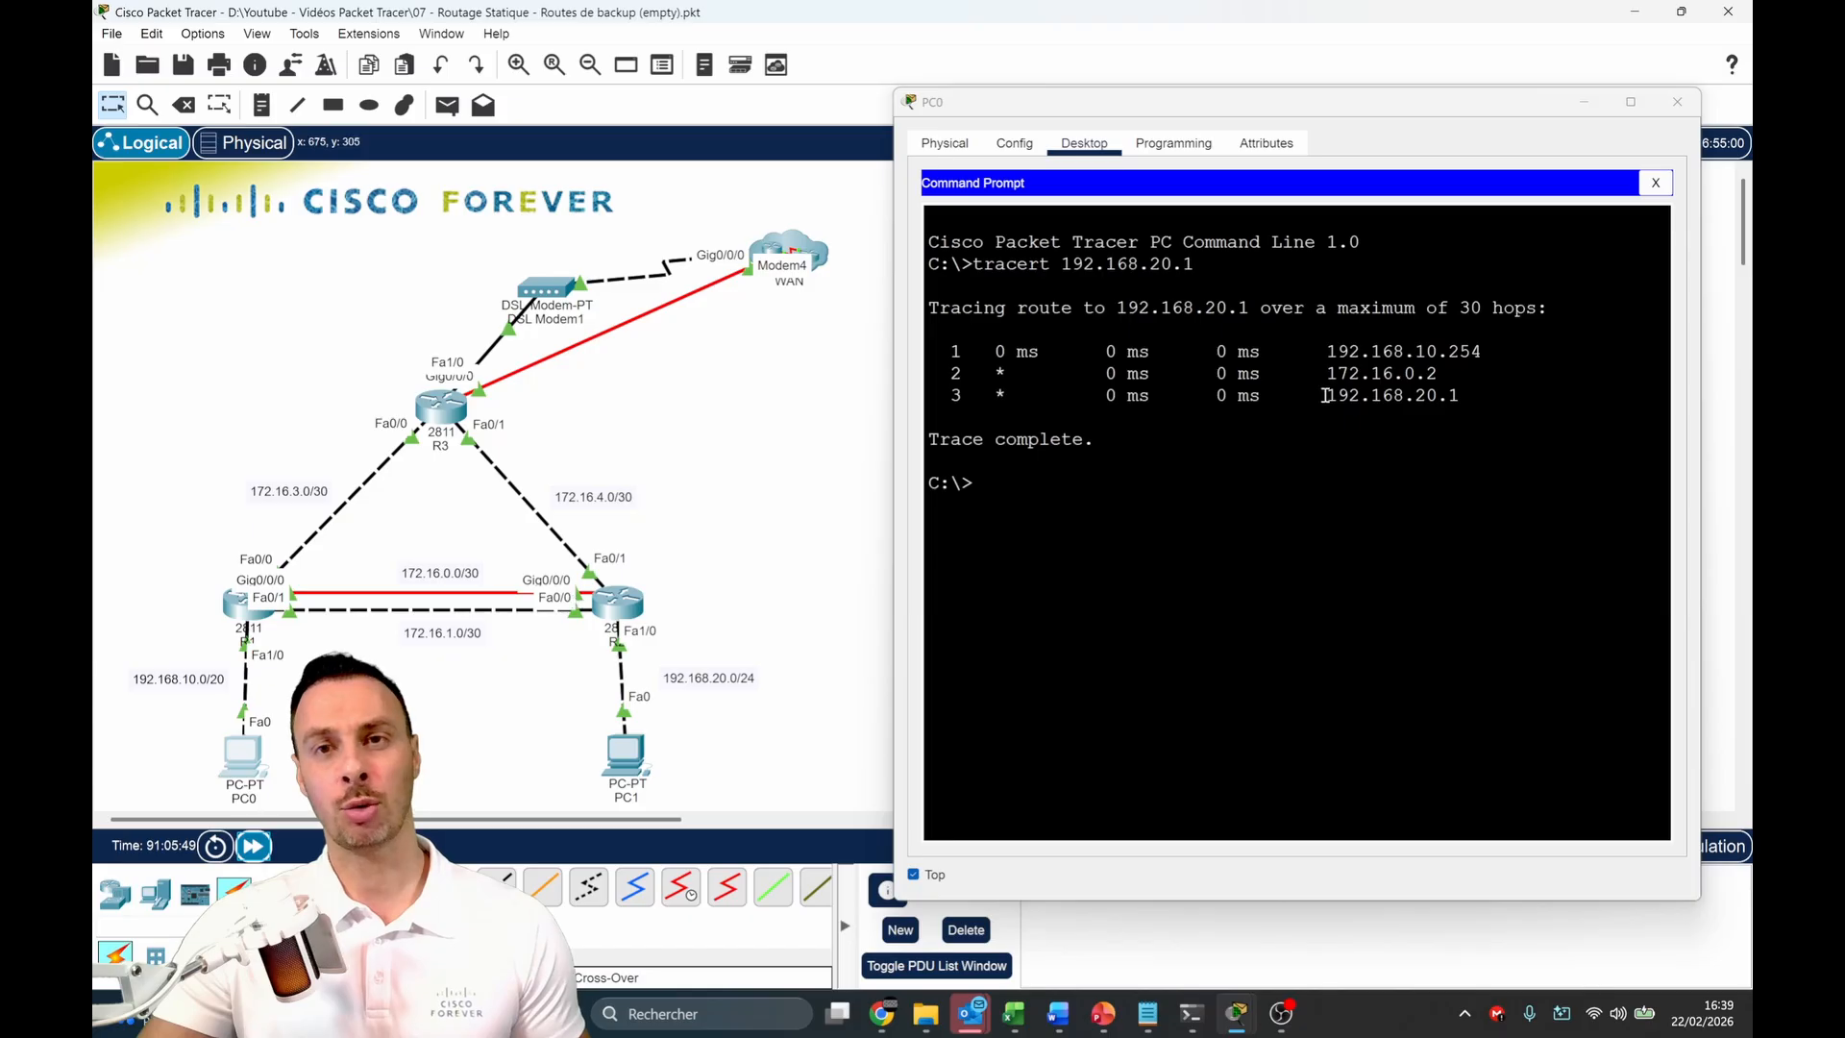
drag(1382, 395, 1481, 399)
click(1480, 399)
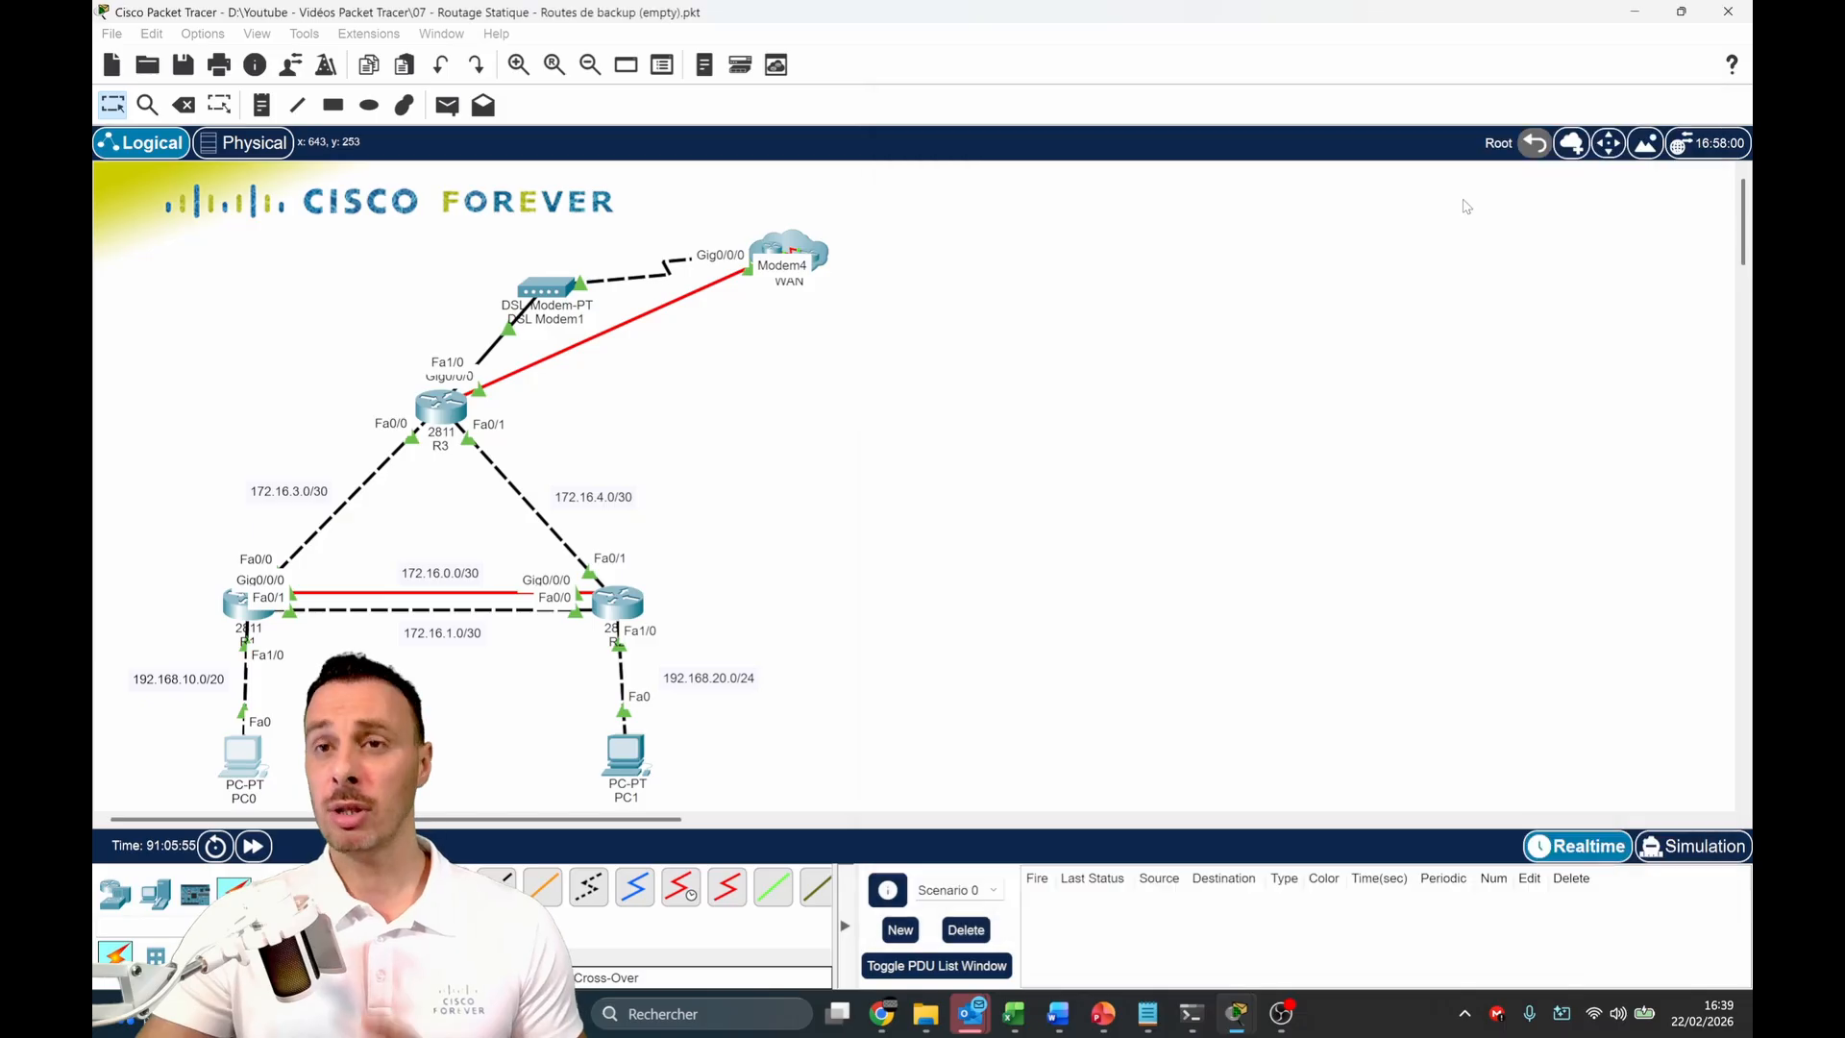
click(1676, 102)
Display R1's routing table and examine the destination, next hop and administrative distance of its static route
click(240, 616)
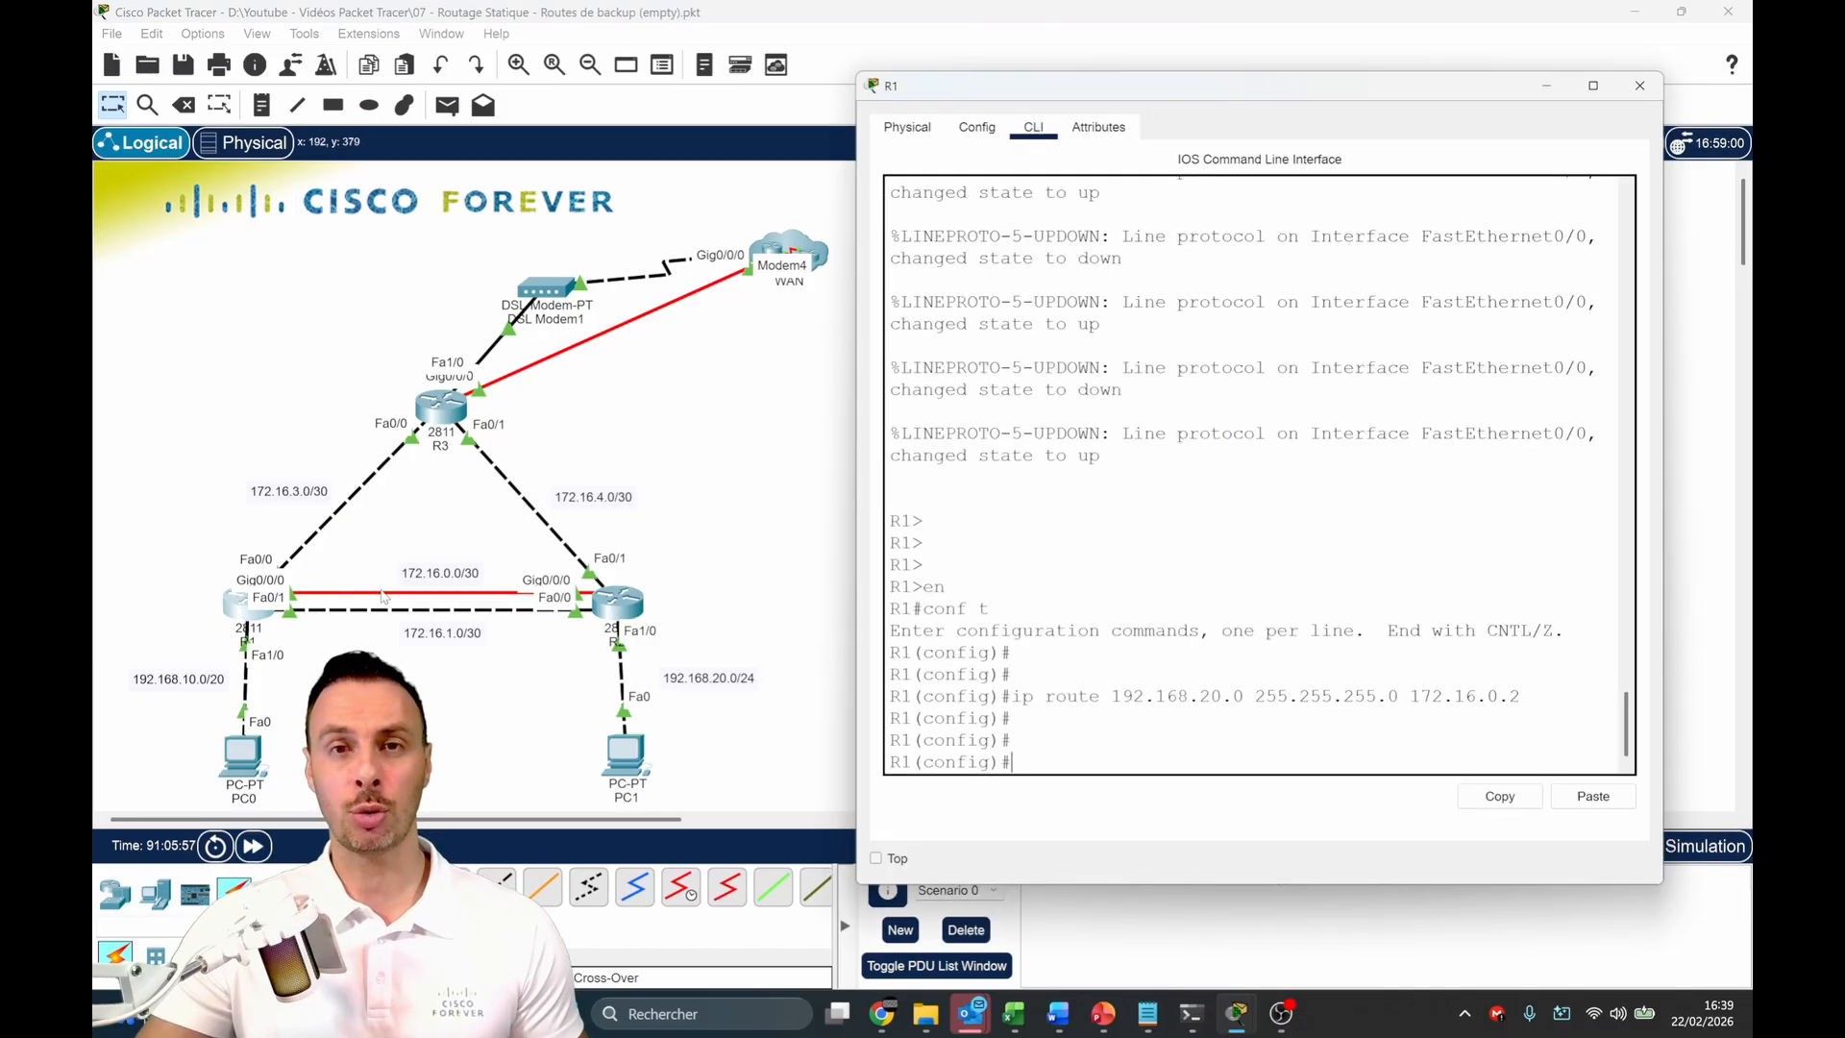
text(do sh ip route)
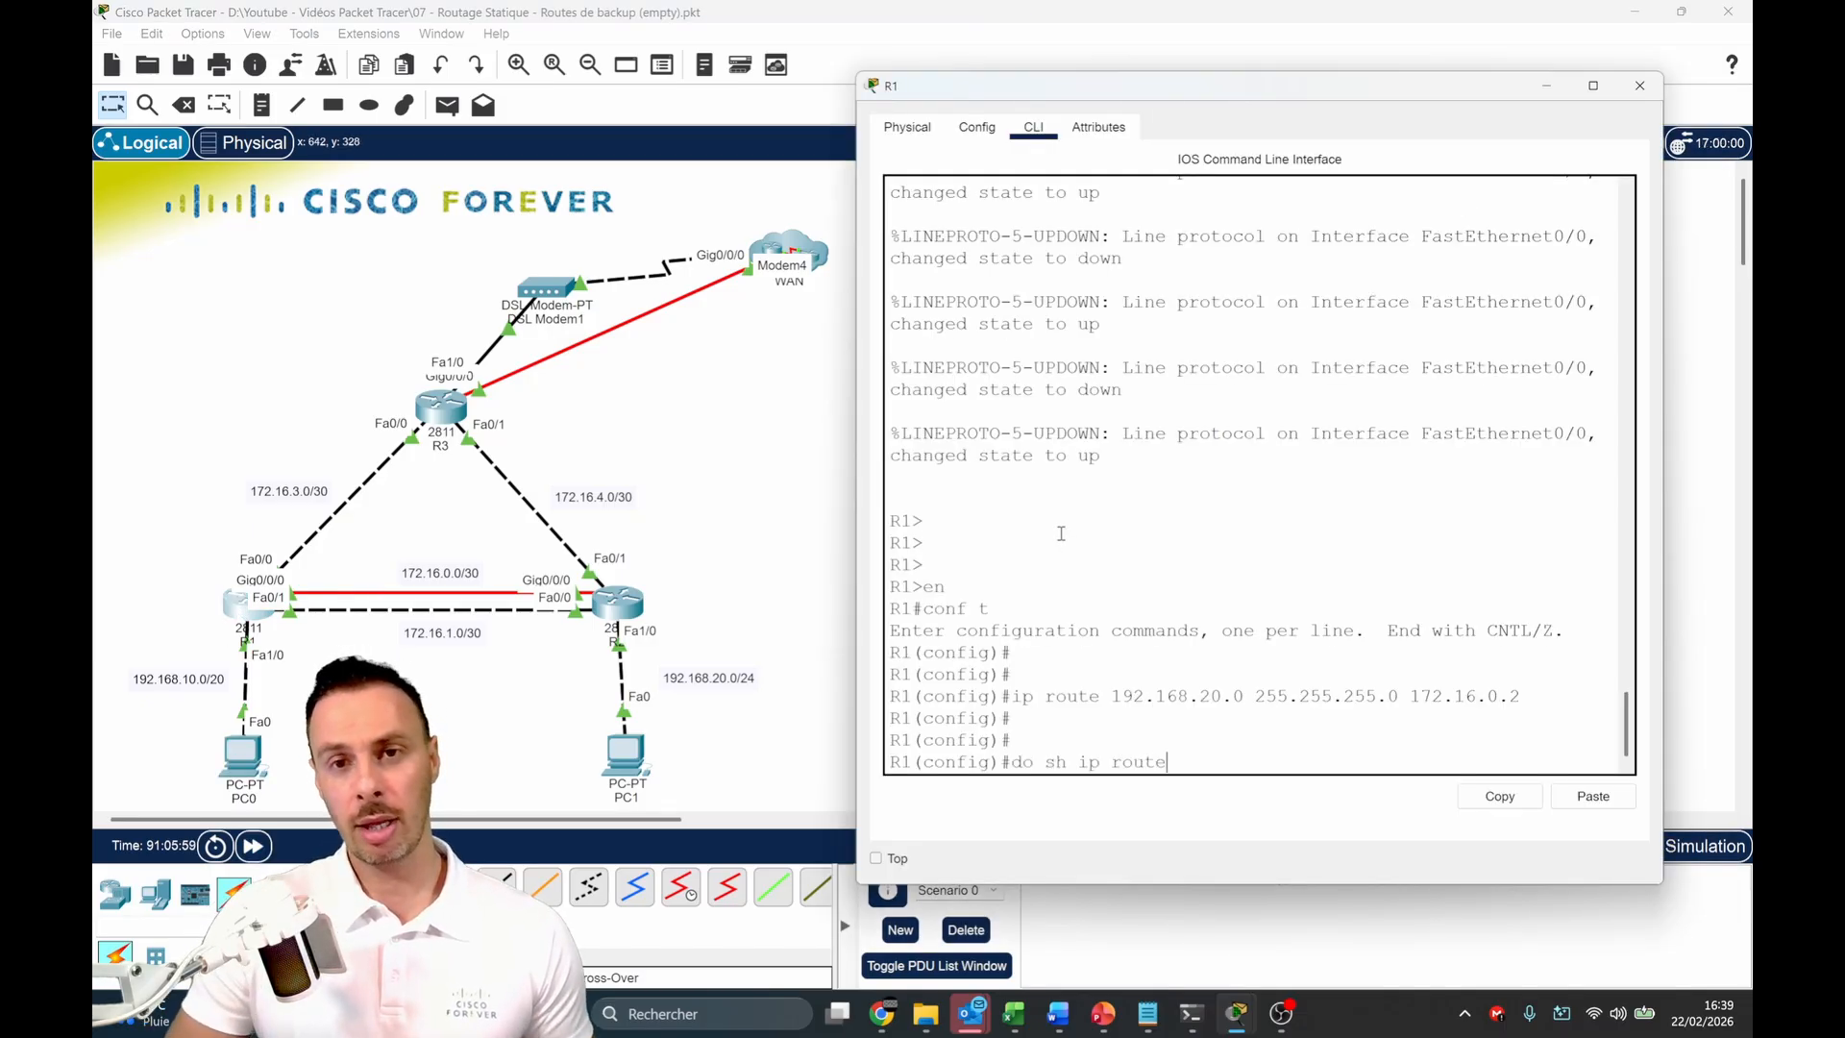
key(Return)
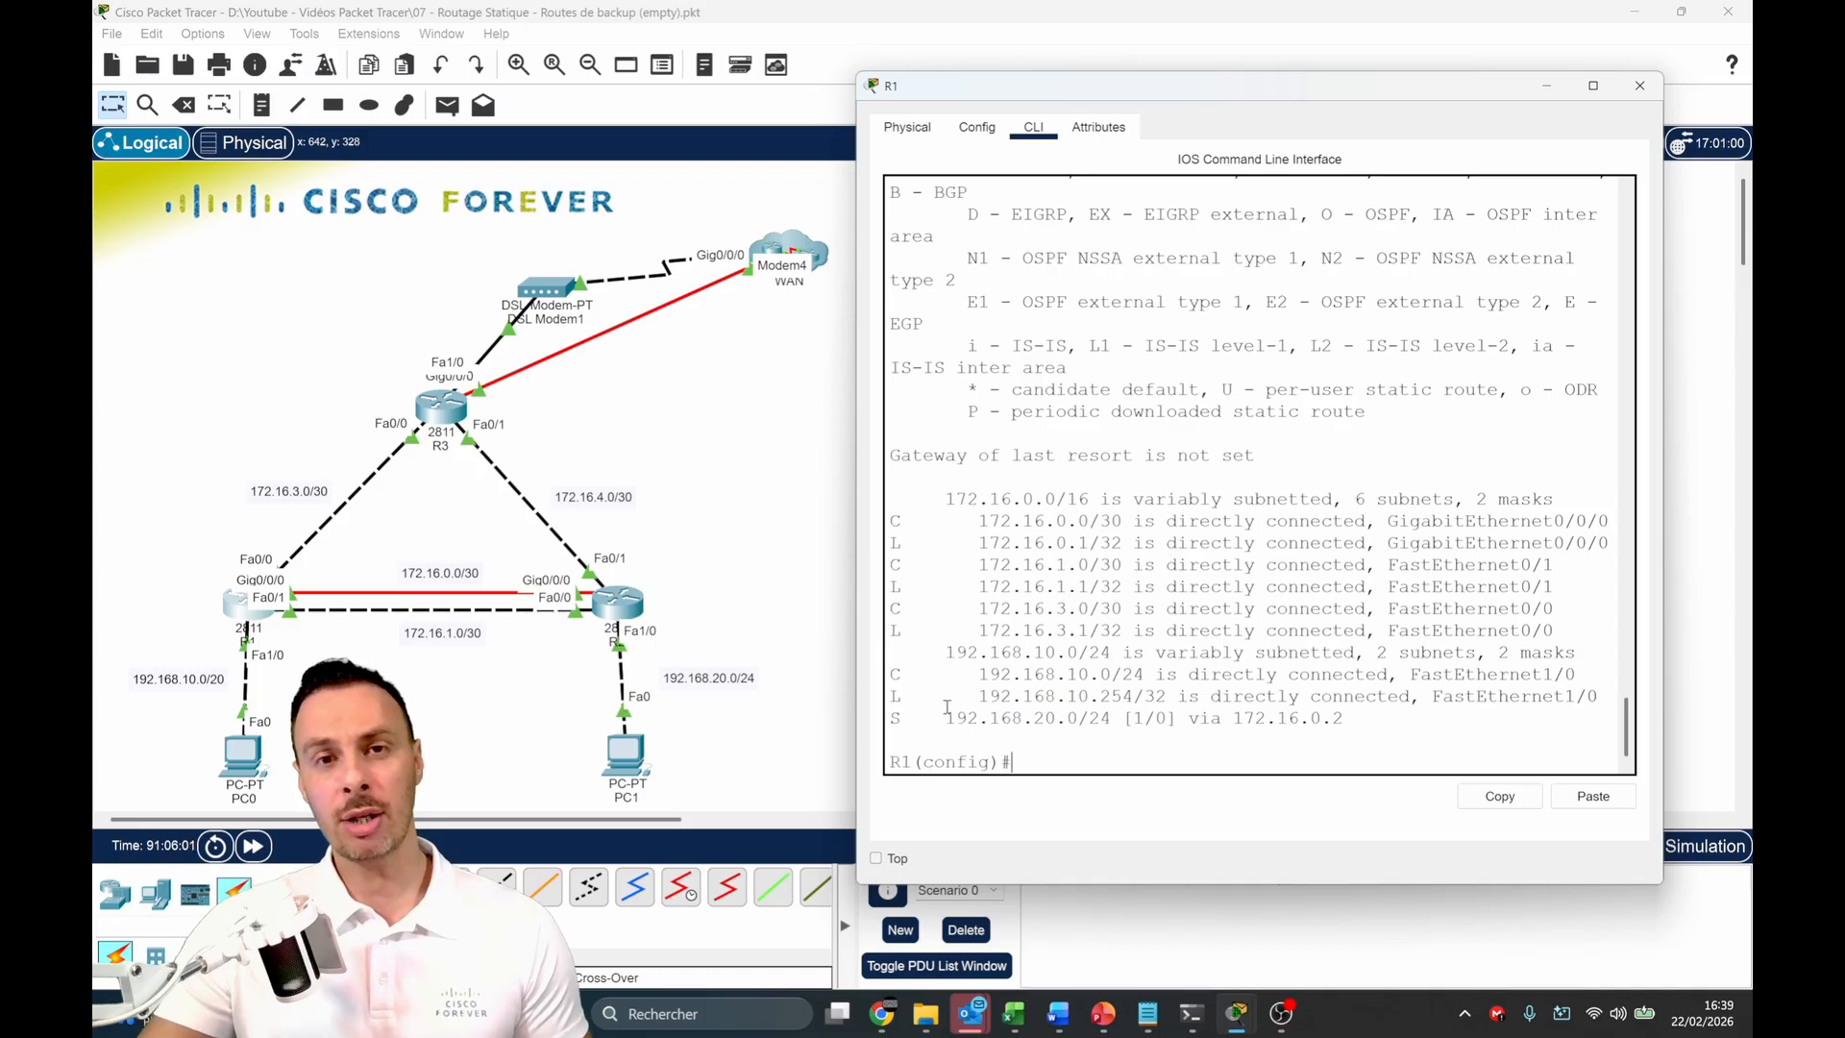
drag(921, 718, 1107, 727)
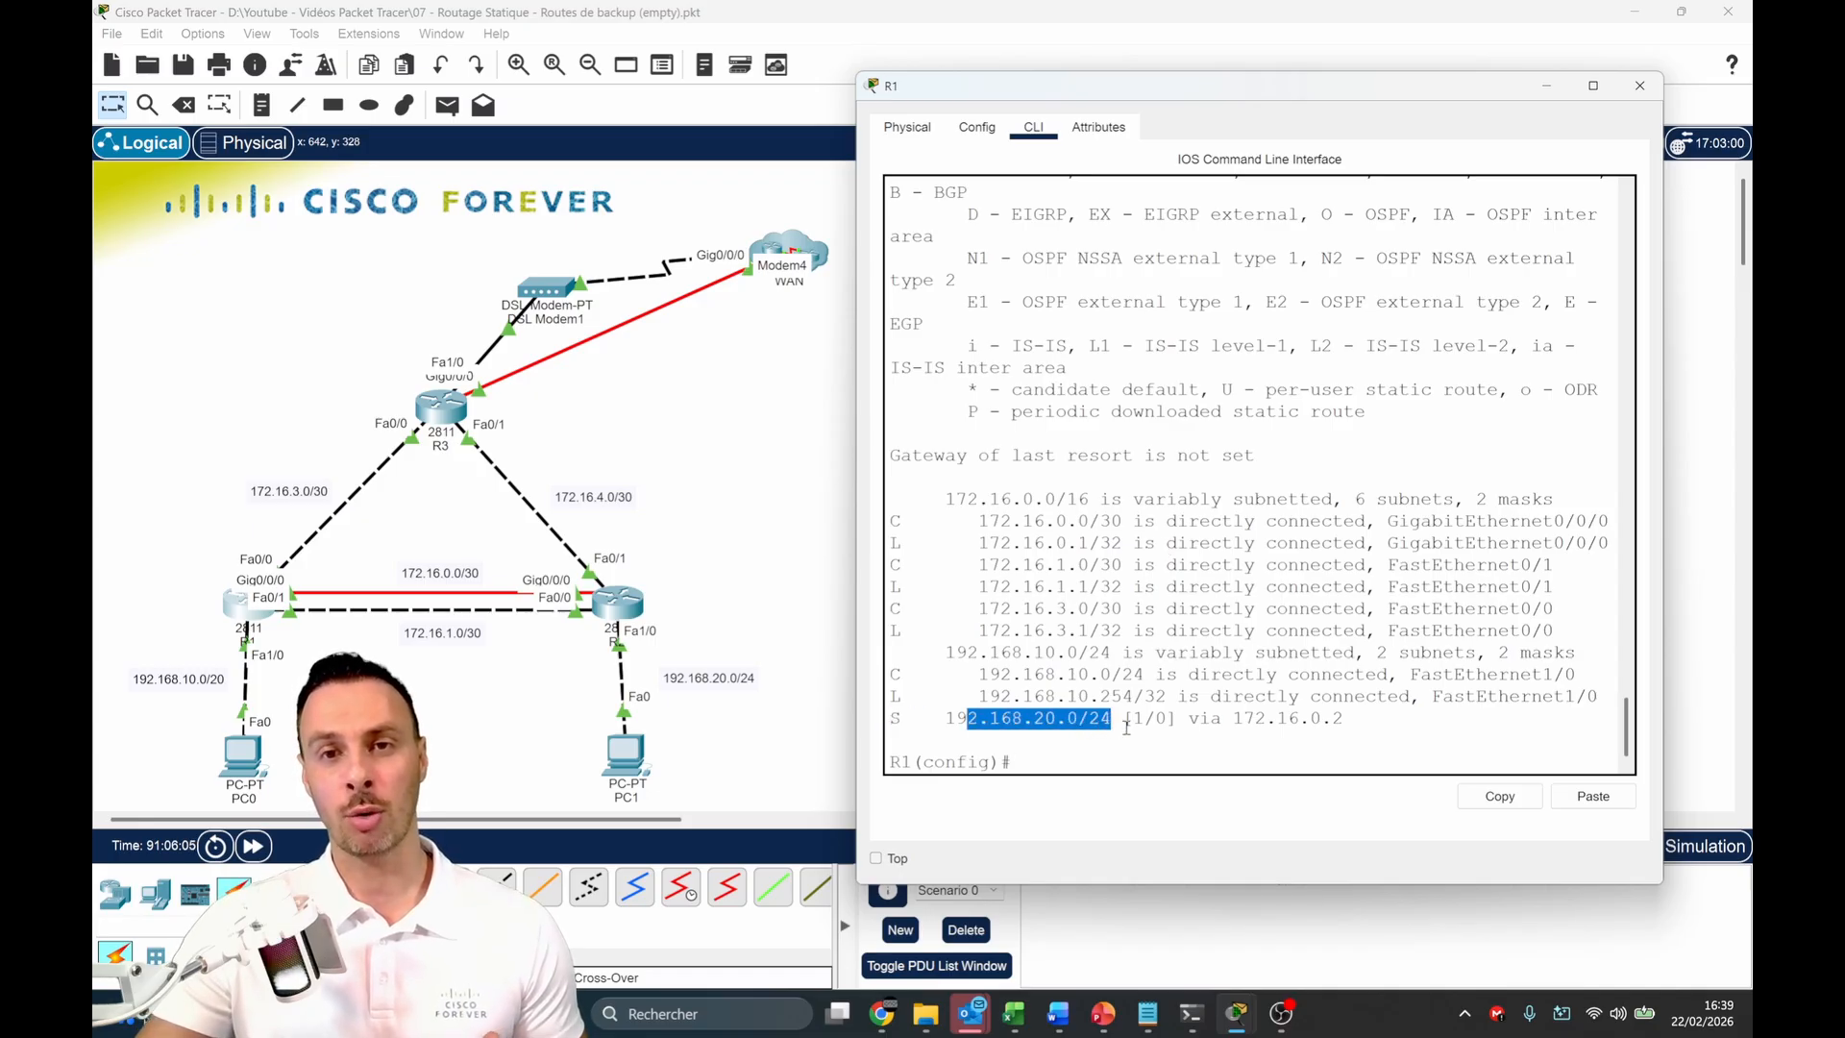
drag(1233, 719, 1344, 720)
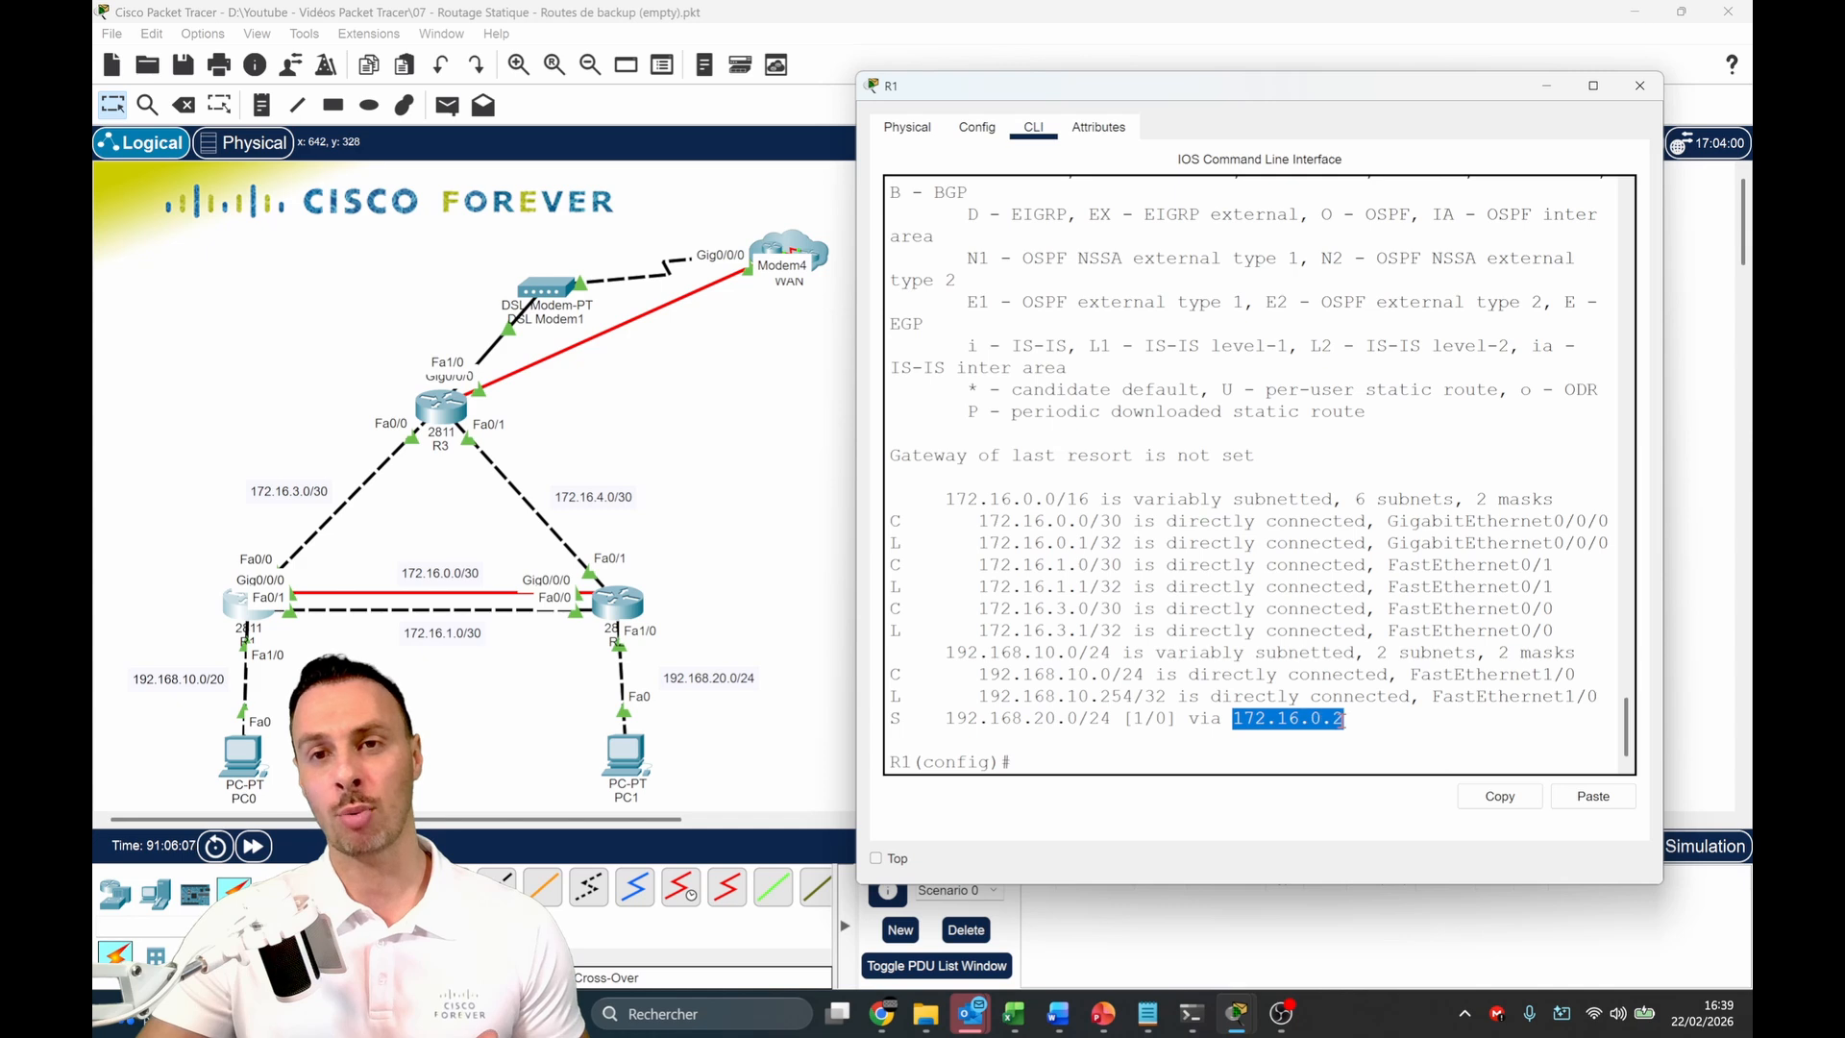
drag(1160, 721, 1138, 720)
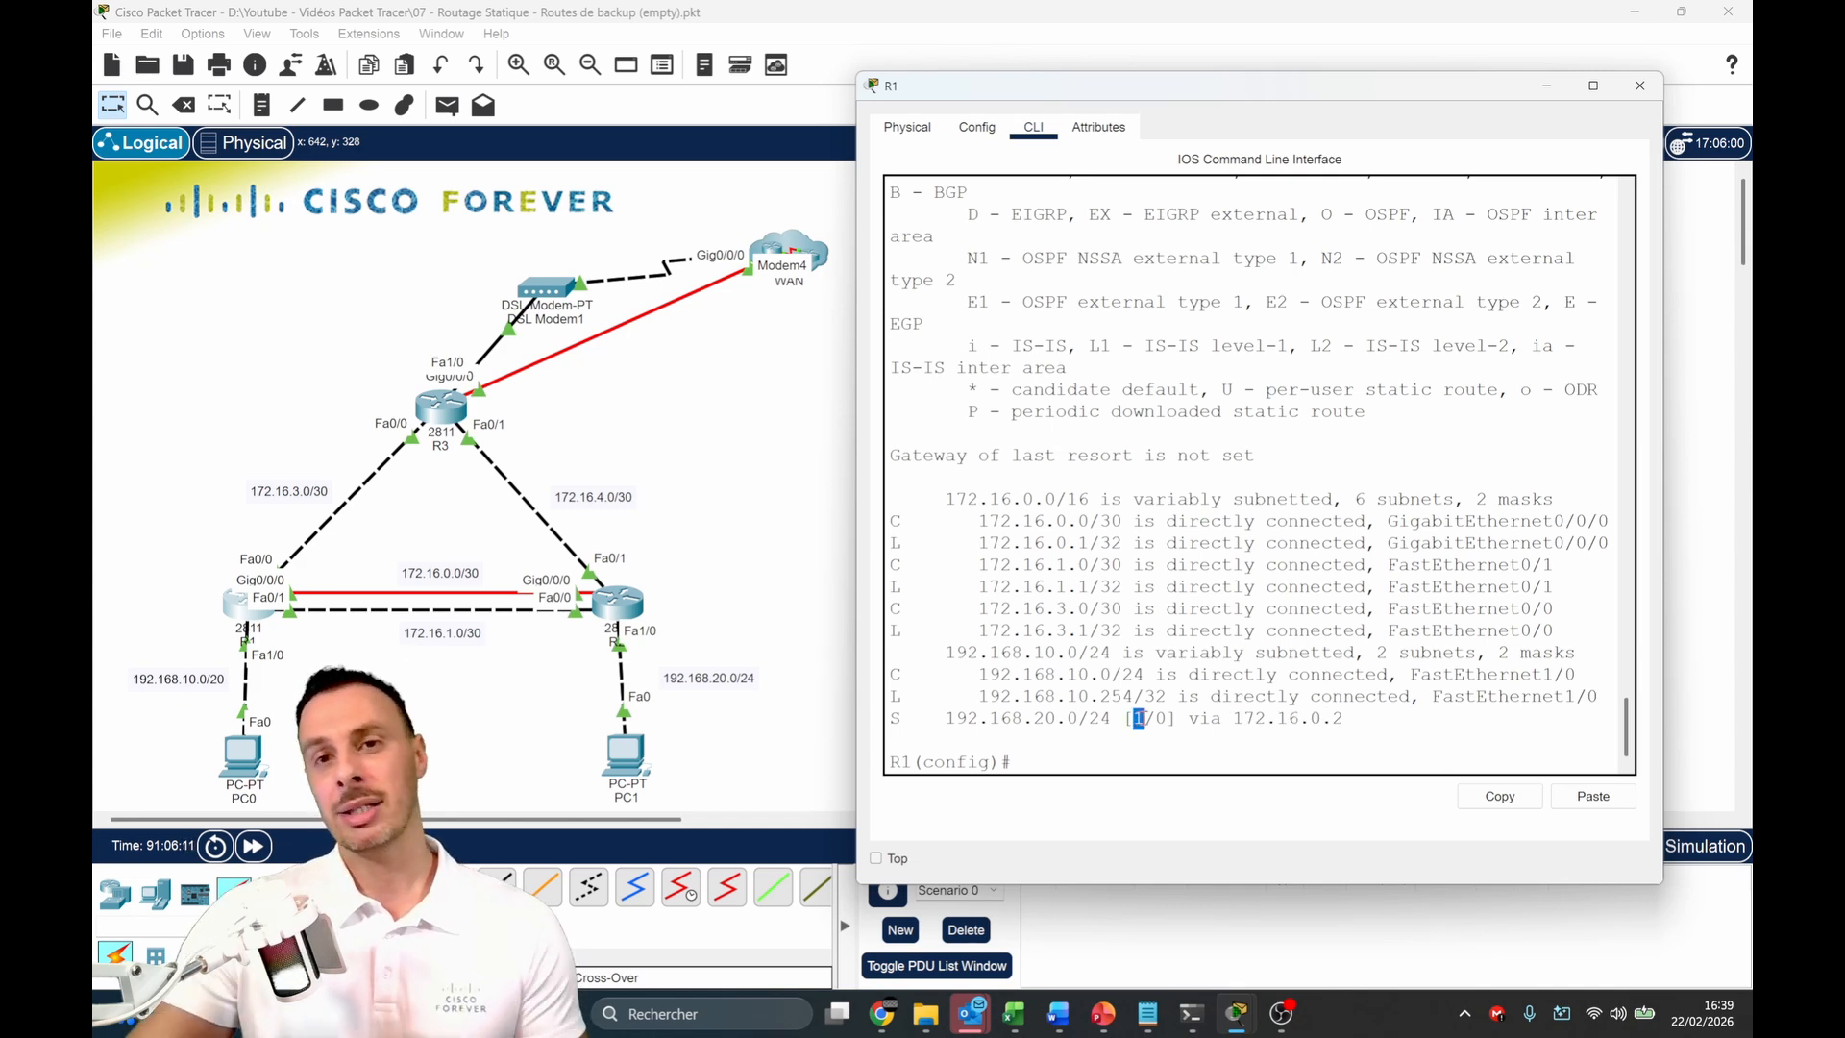
Examine the administrative distance and metric values of the static route in R1's routing table
drag(1153, 720, 1168, 719)
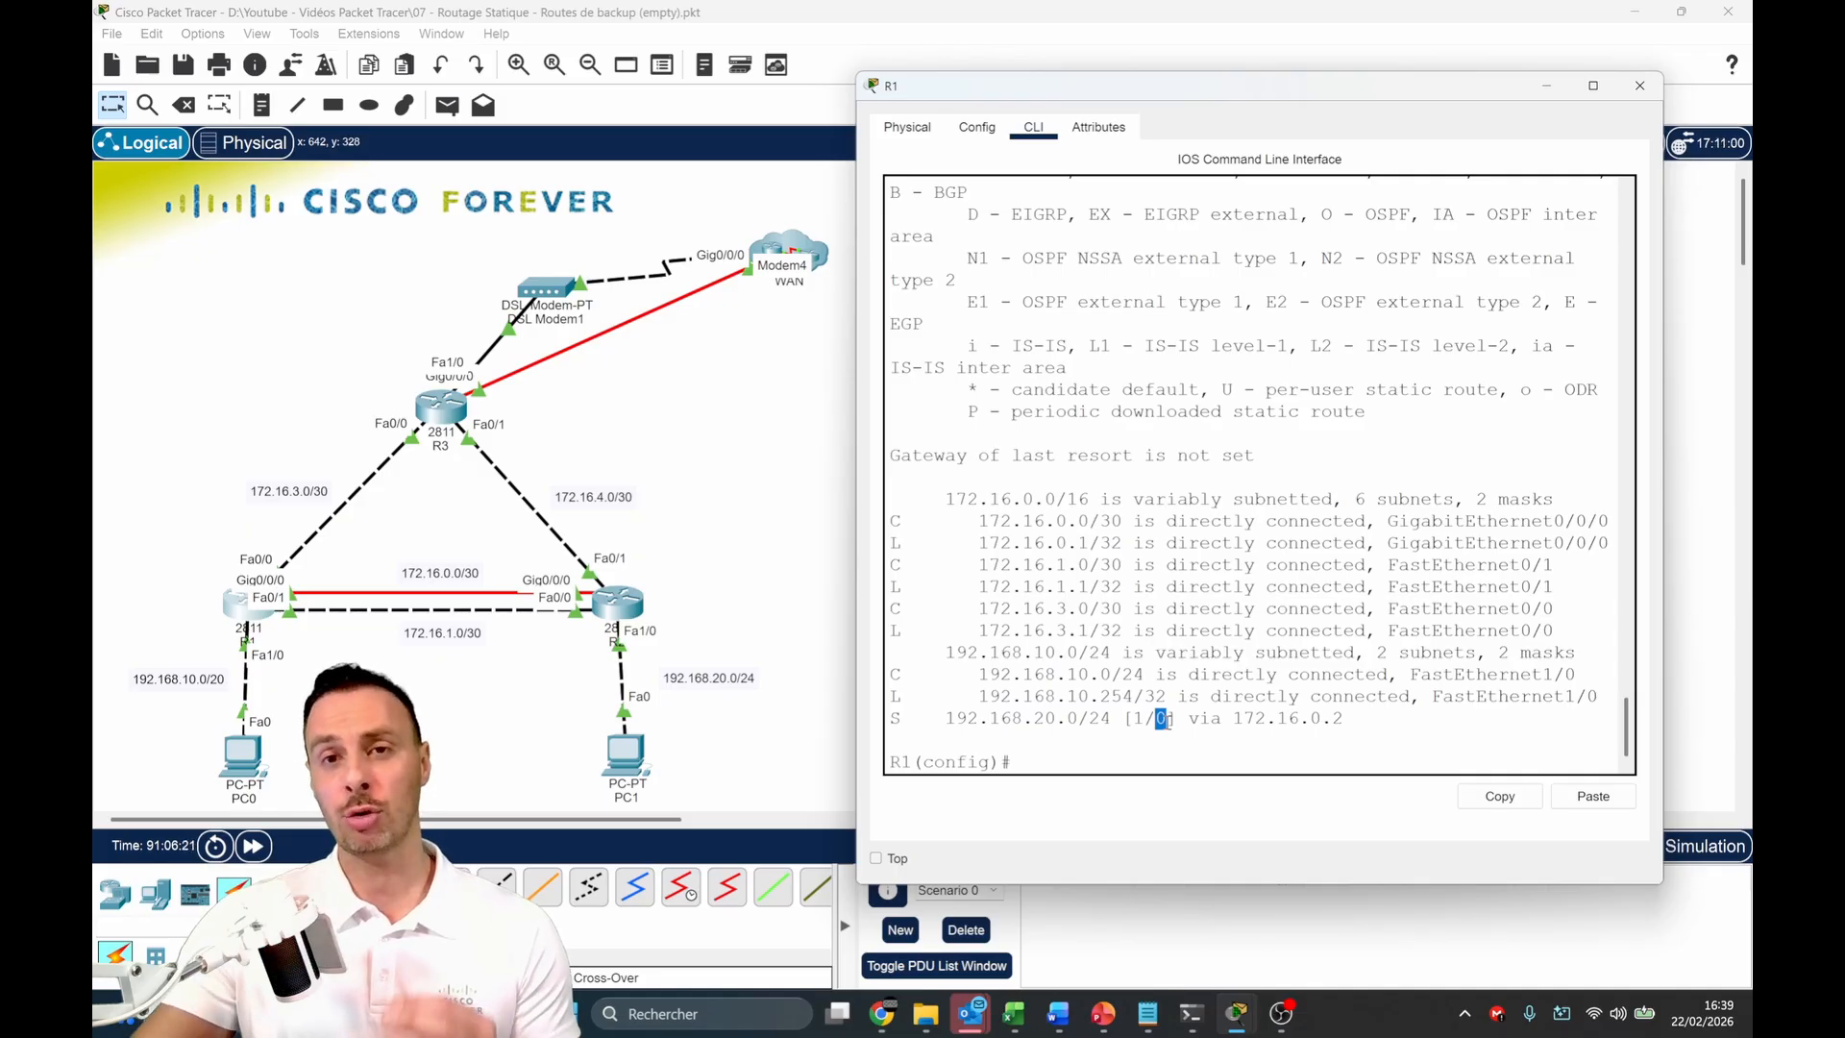
click(1140, 718)
double_click(1141, 718)
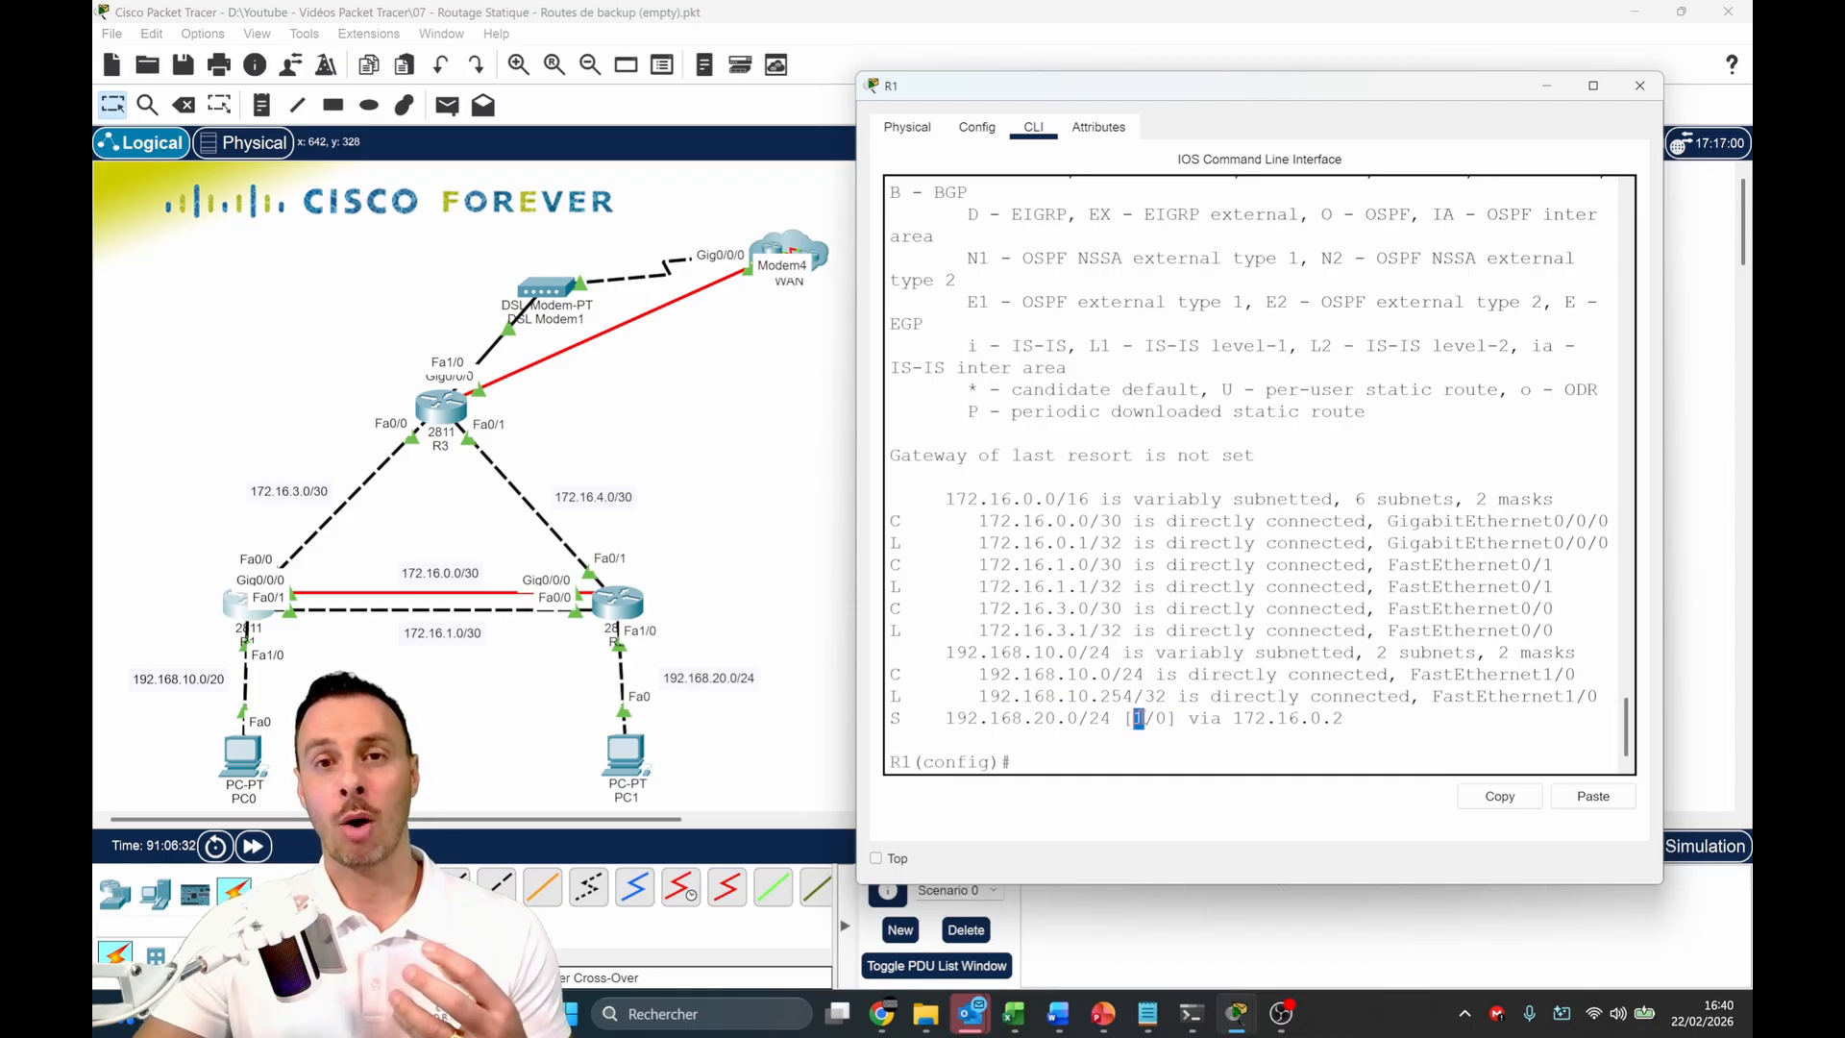
drag(1140, 718, 1156, 718)
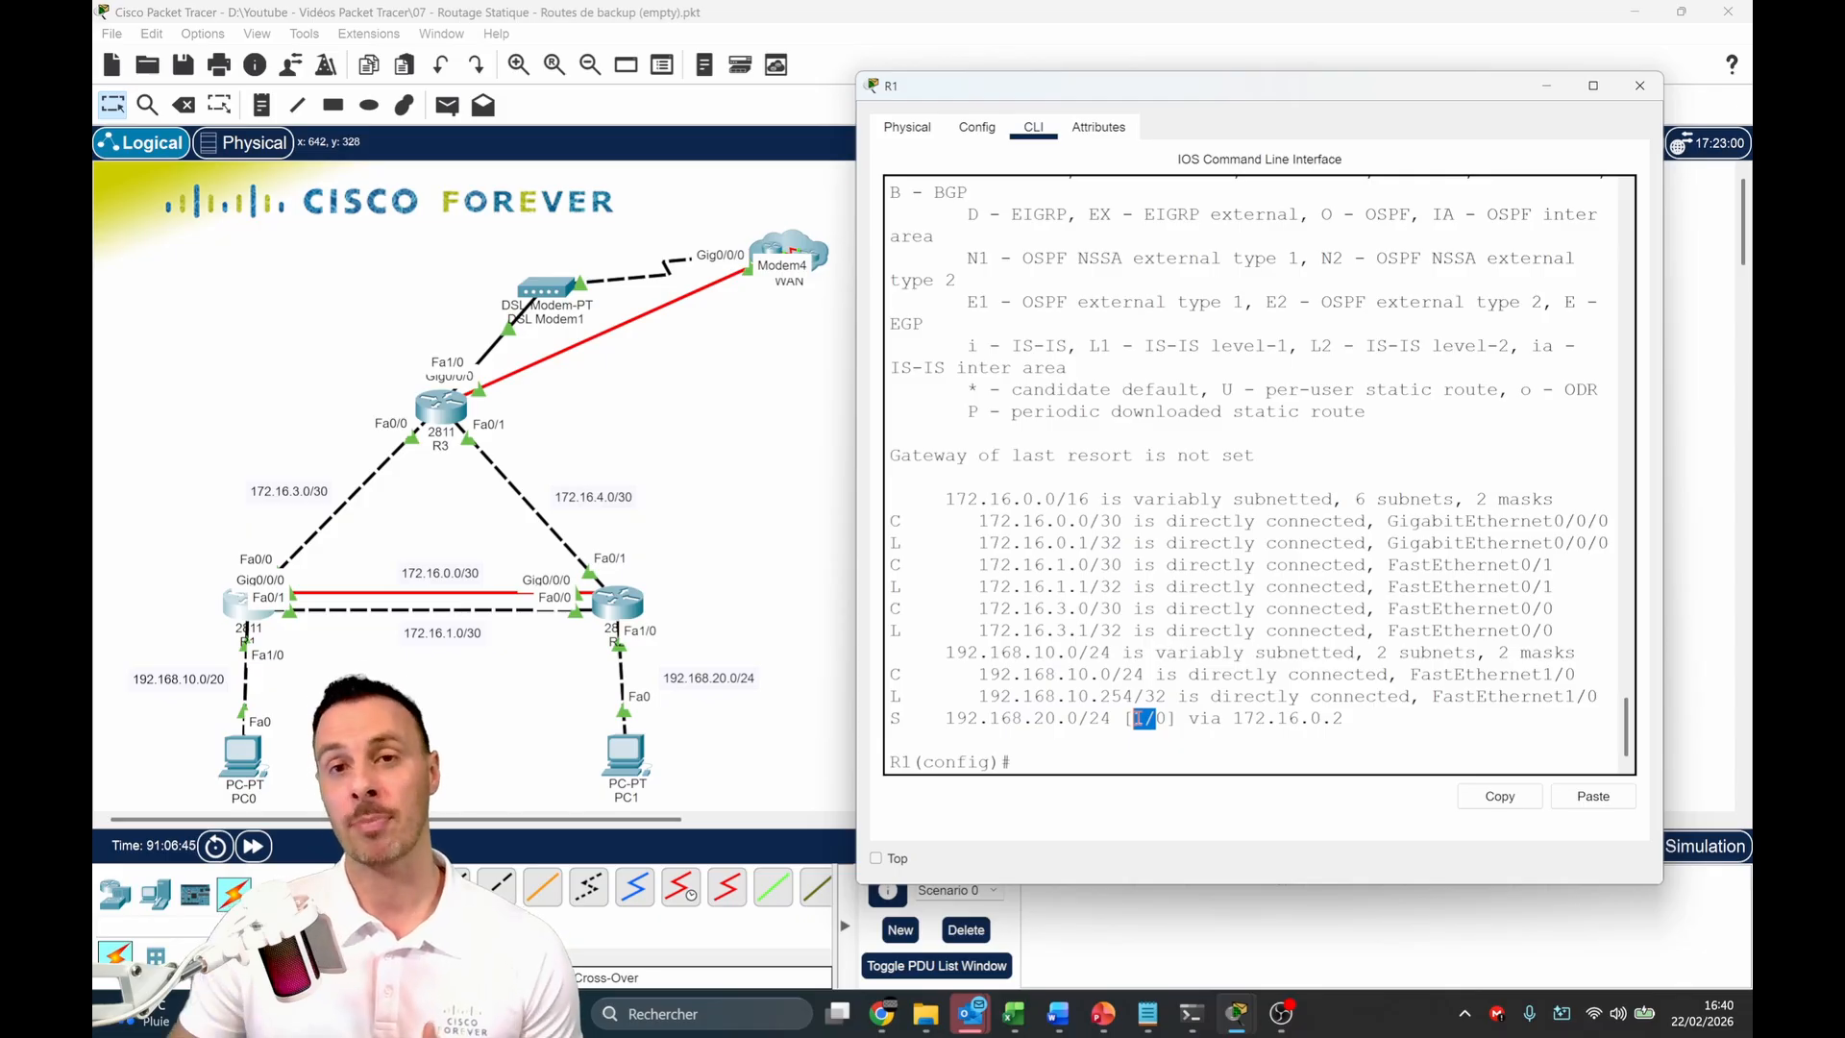
click(1117, 762)
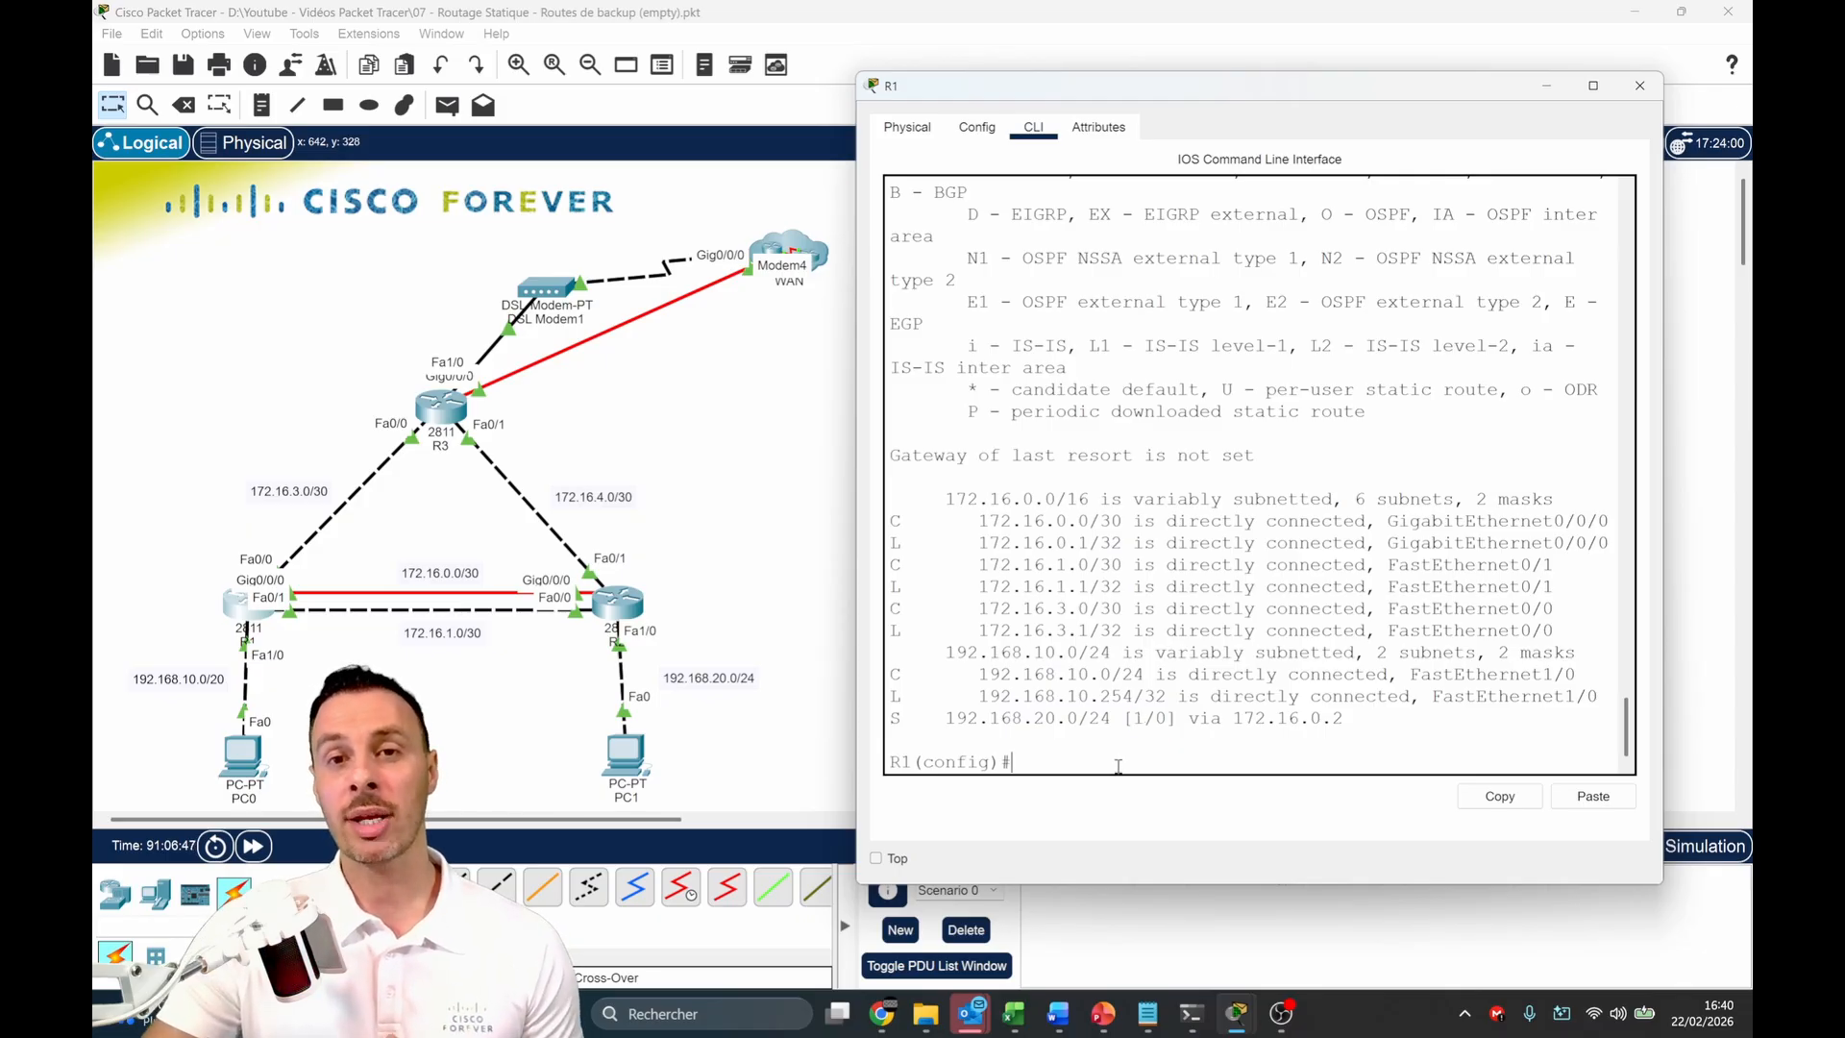
click(1546, 85)
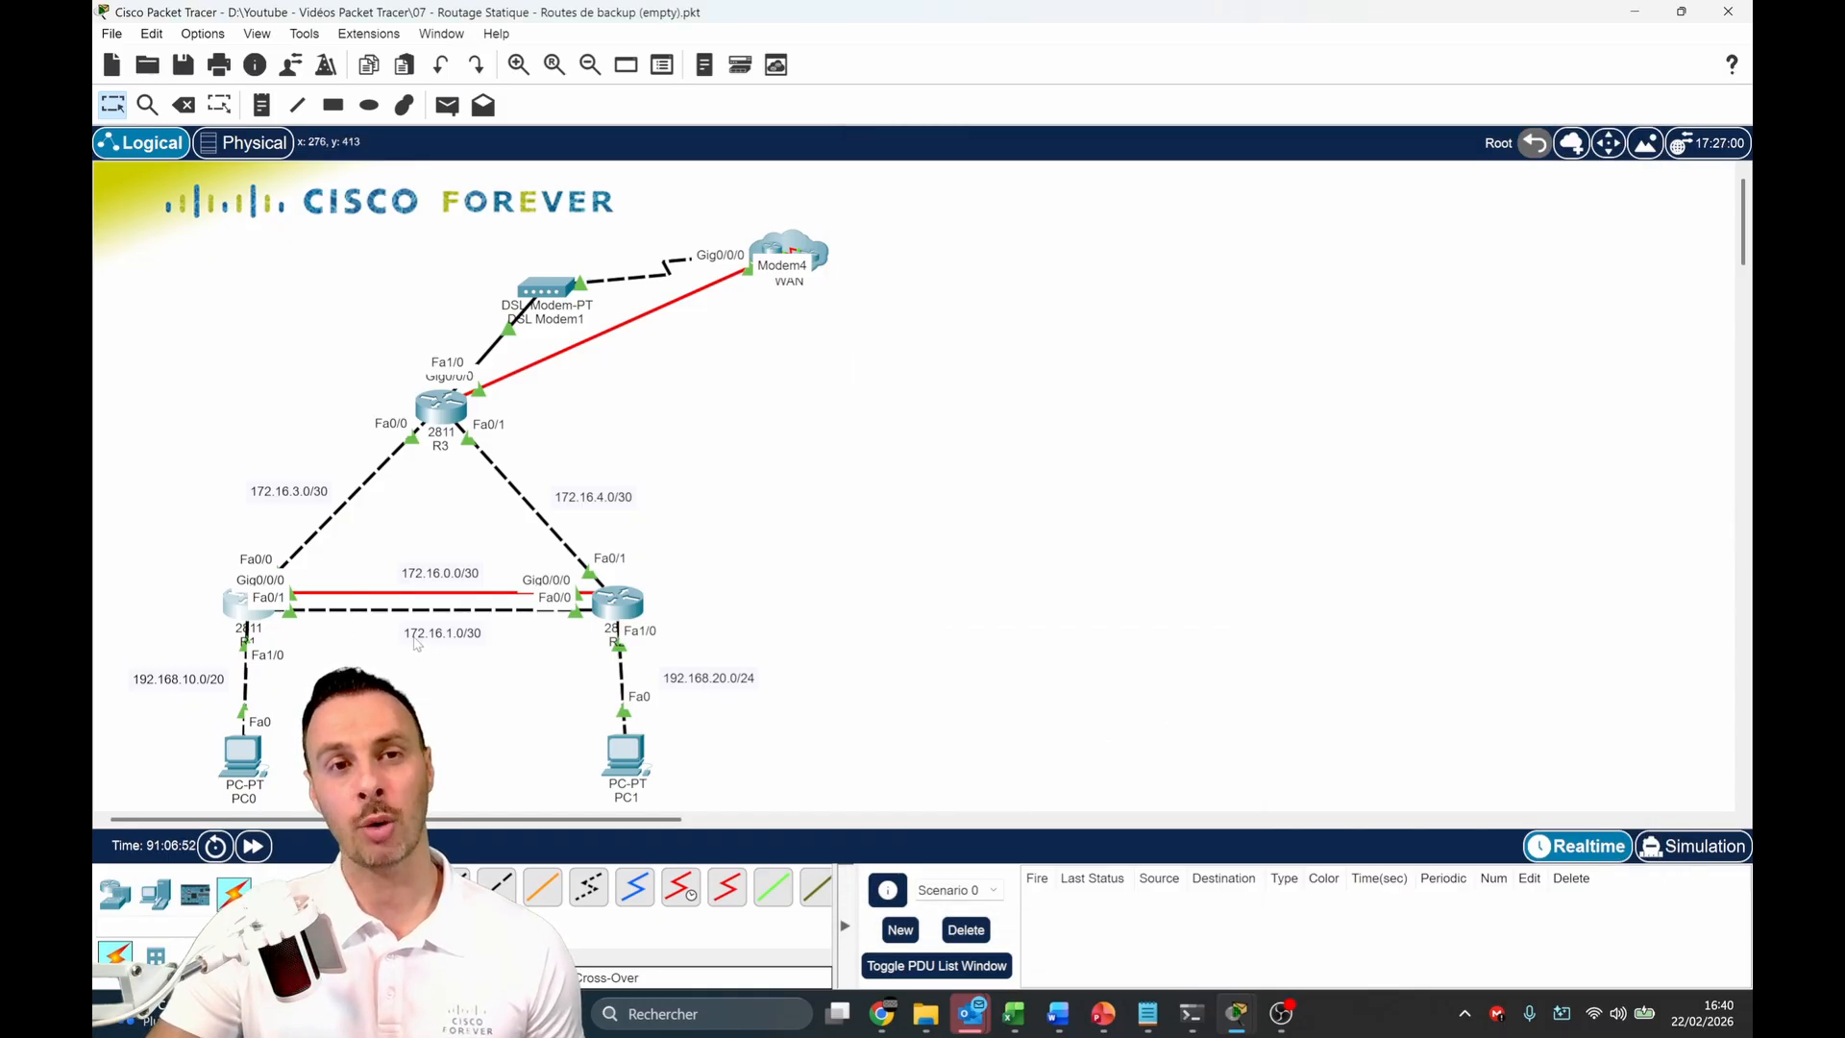
Re-enter global configuration mode on R1 and add a static route to 192.168.20.0 with mask 255.255.255.0 via next hop 172.16.1.2
click(243, 600)
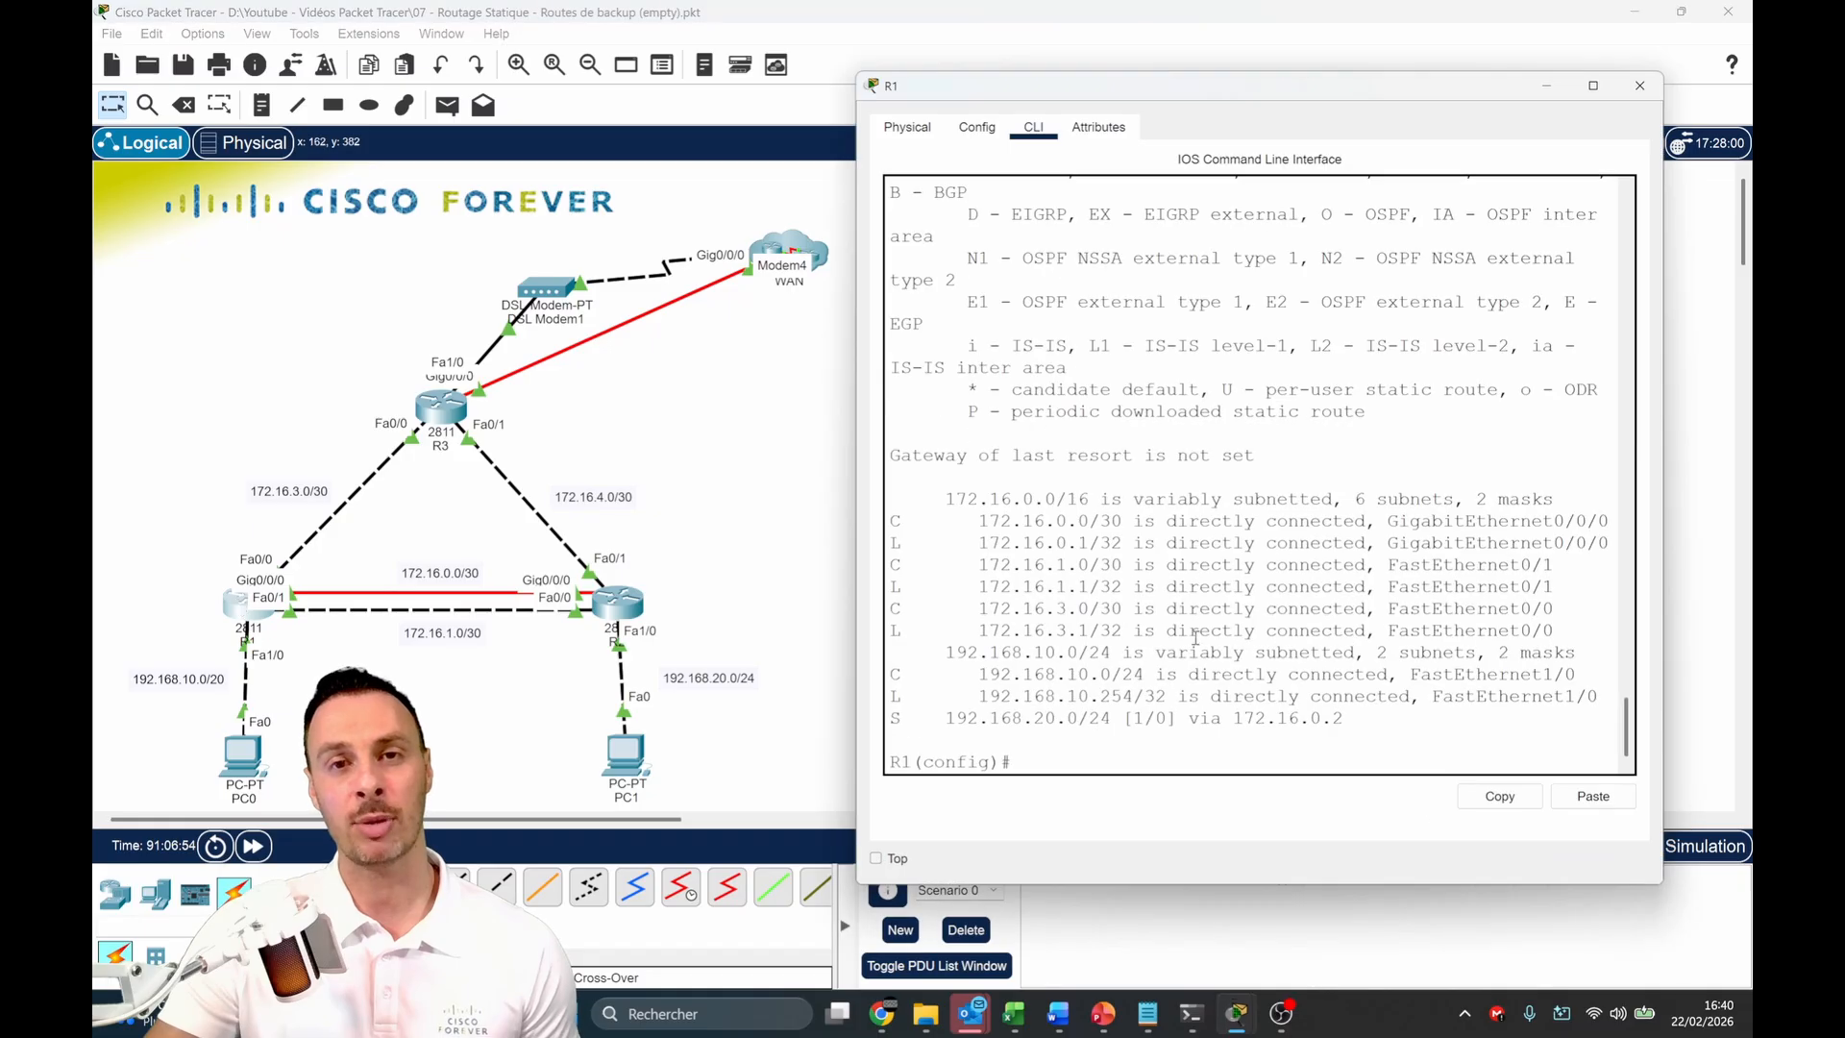
key(ctrl+z)
key(Return)
key(Return)
key(Return)
key(Return)
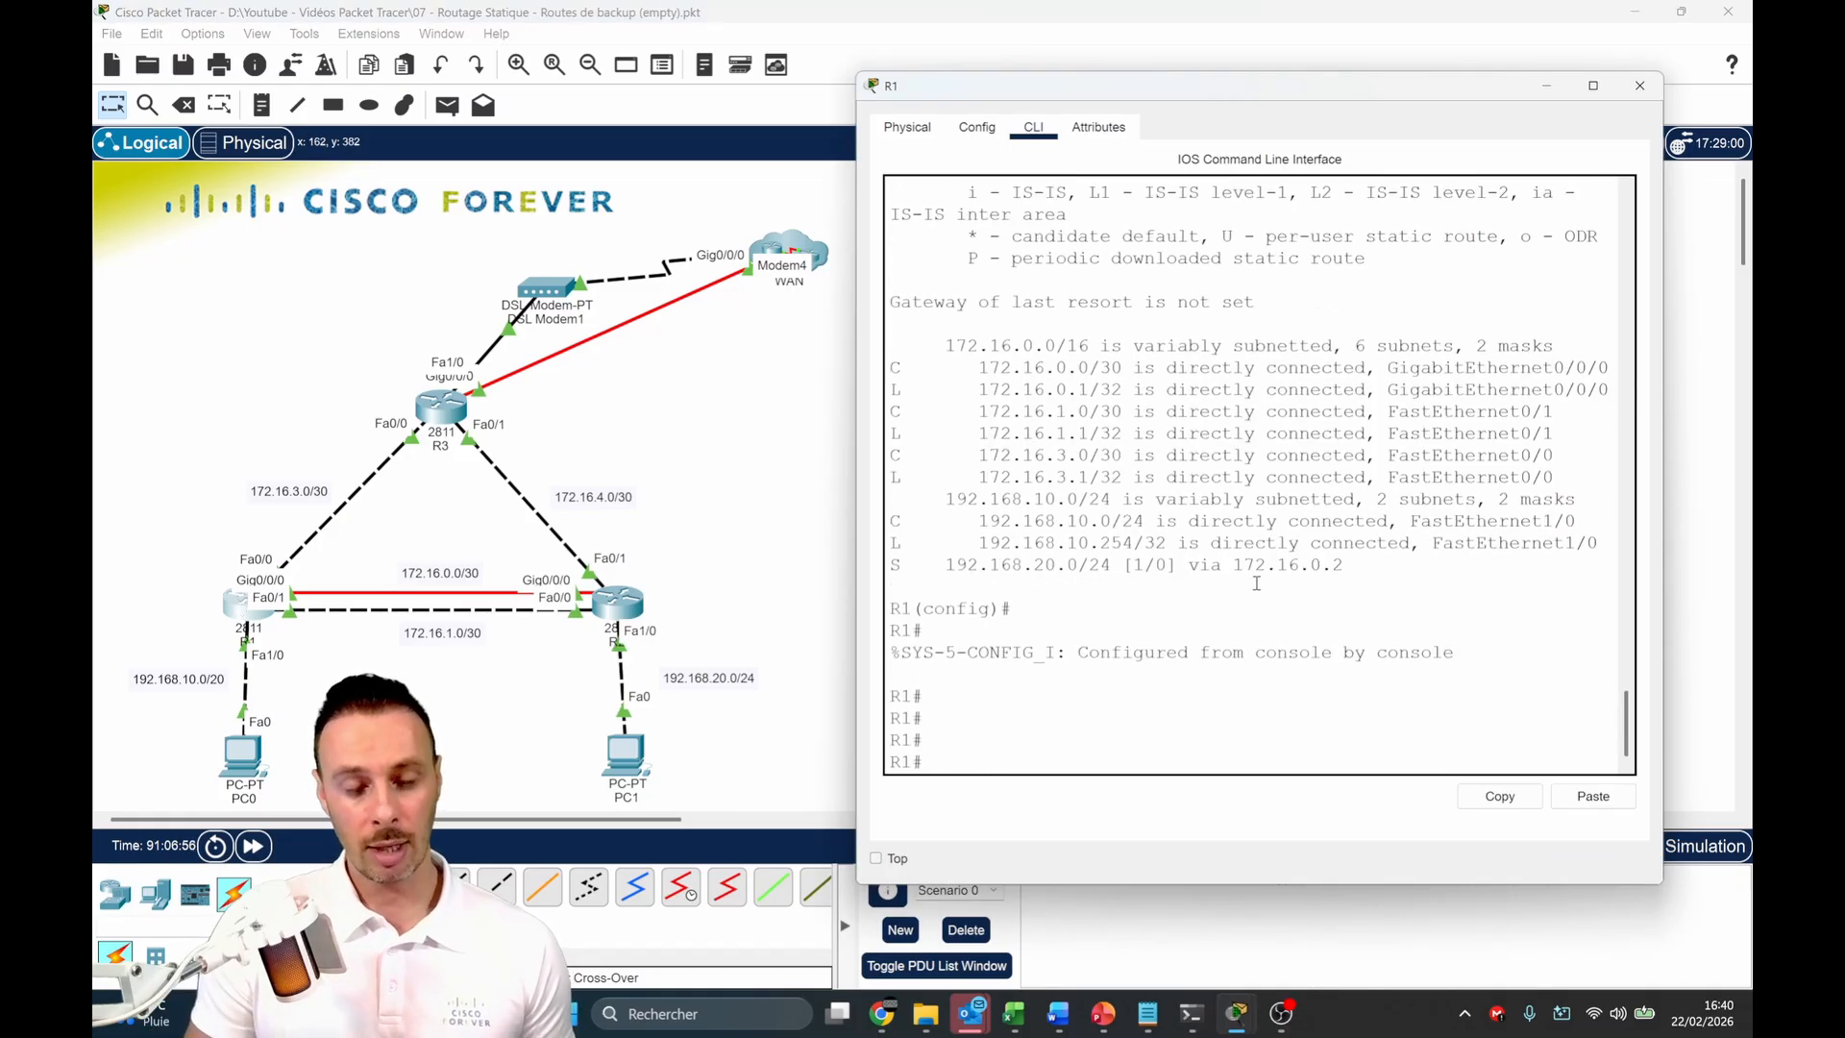
text(conf t)
key(Return)
key(Return)
text(ip route )
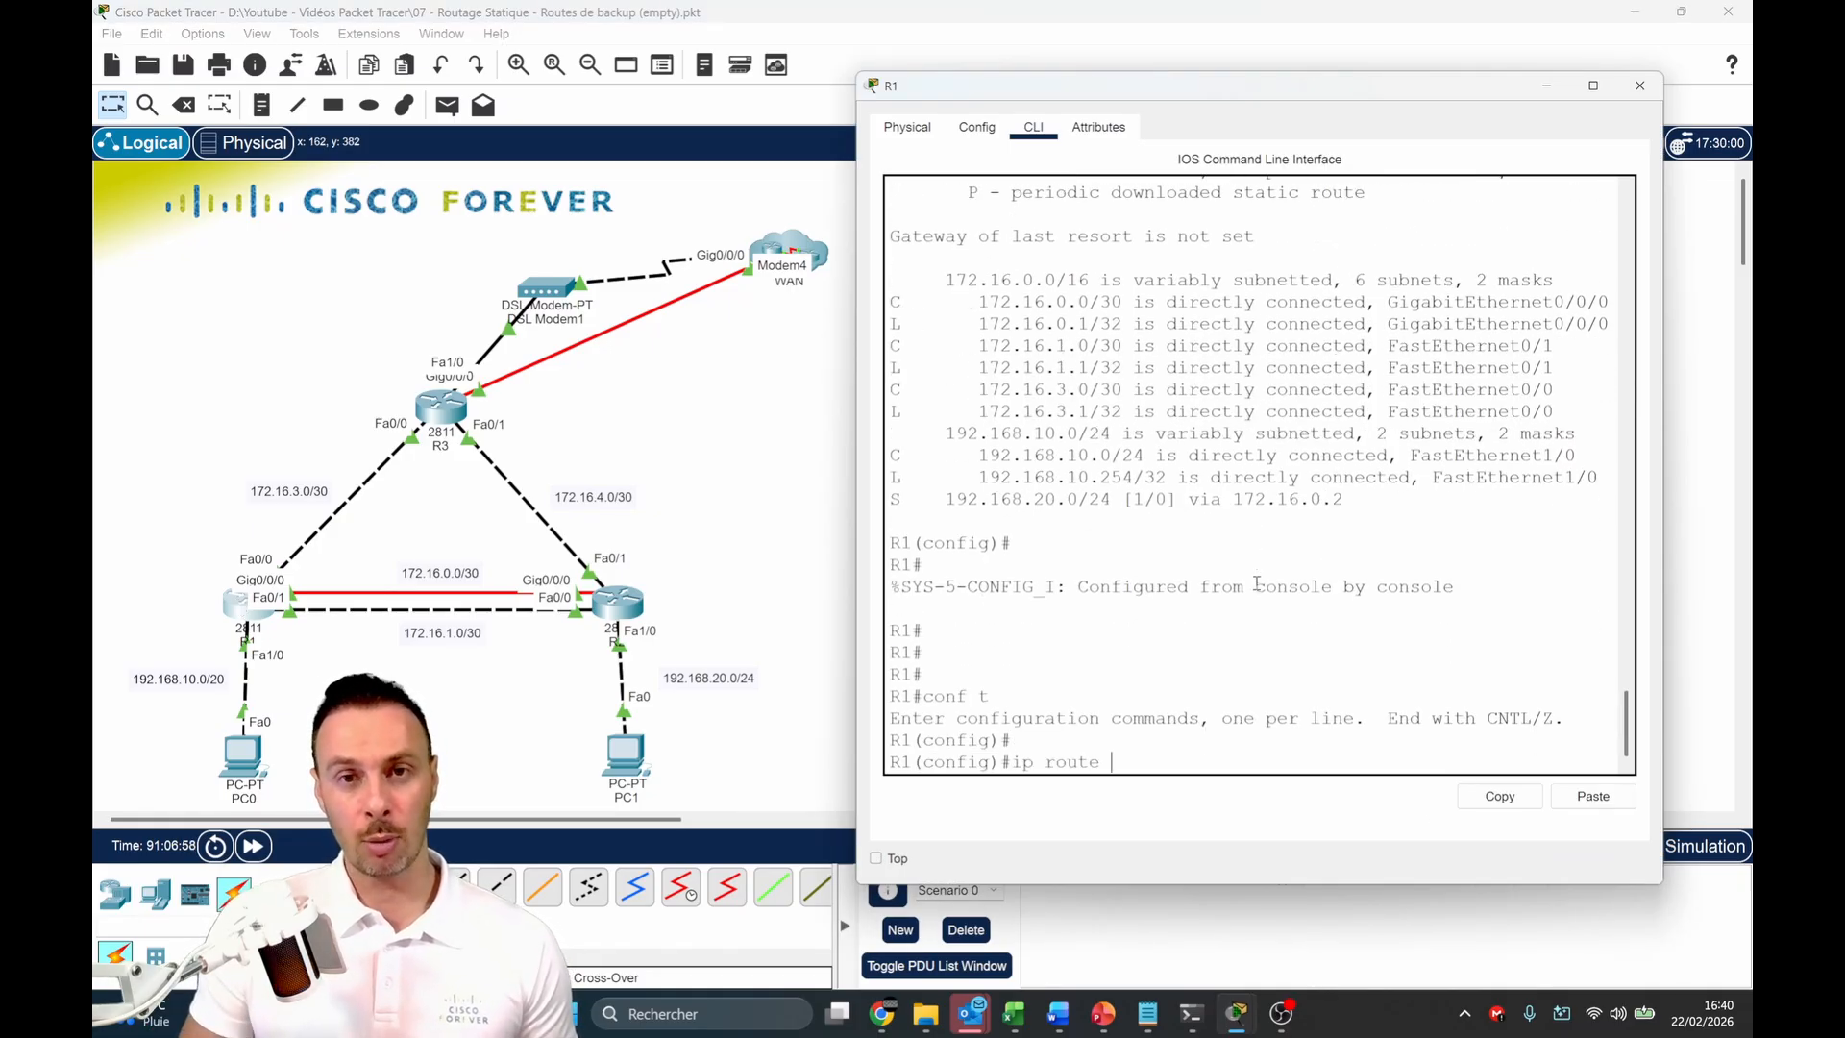
text(192.)
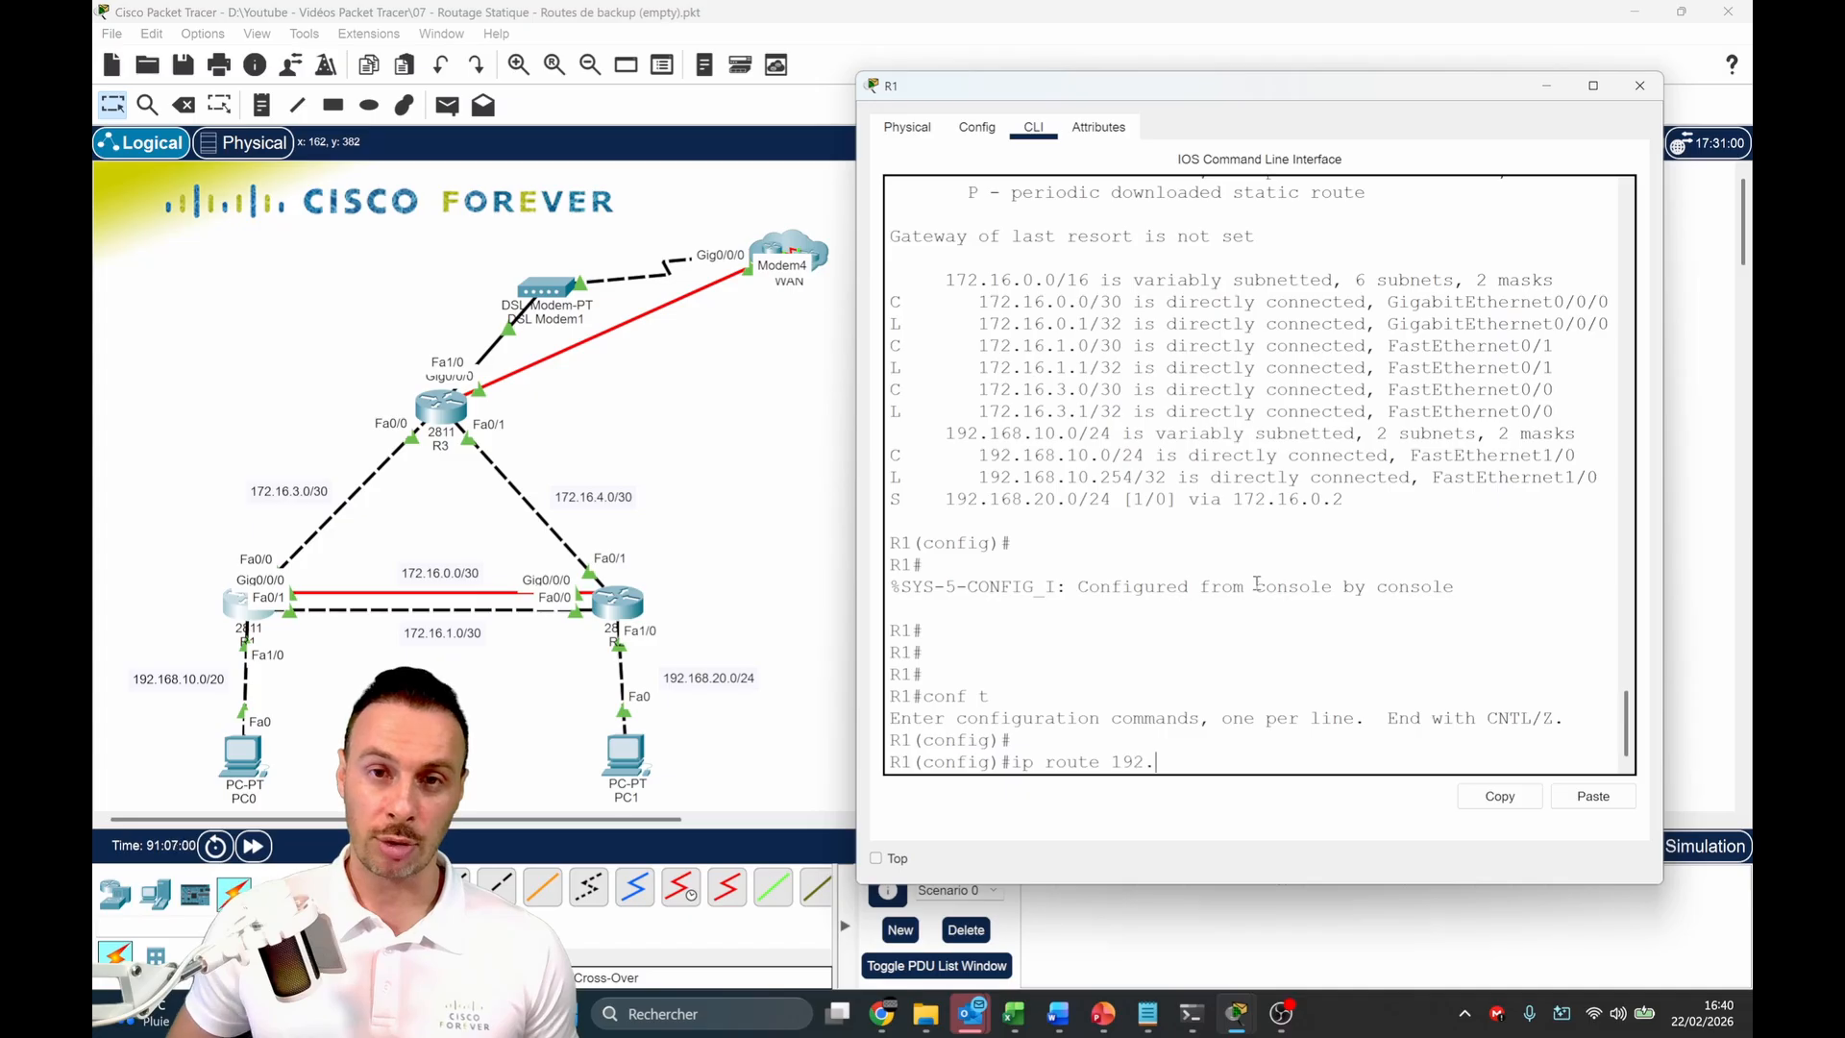
text(168.20.0 255.25)
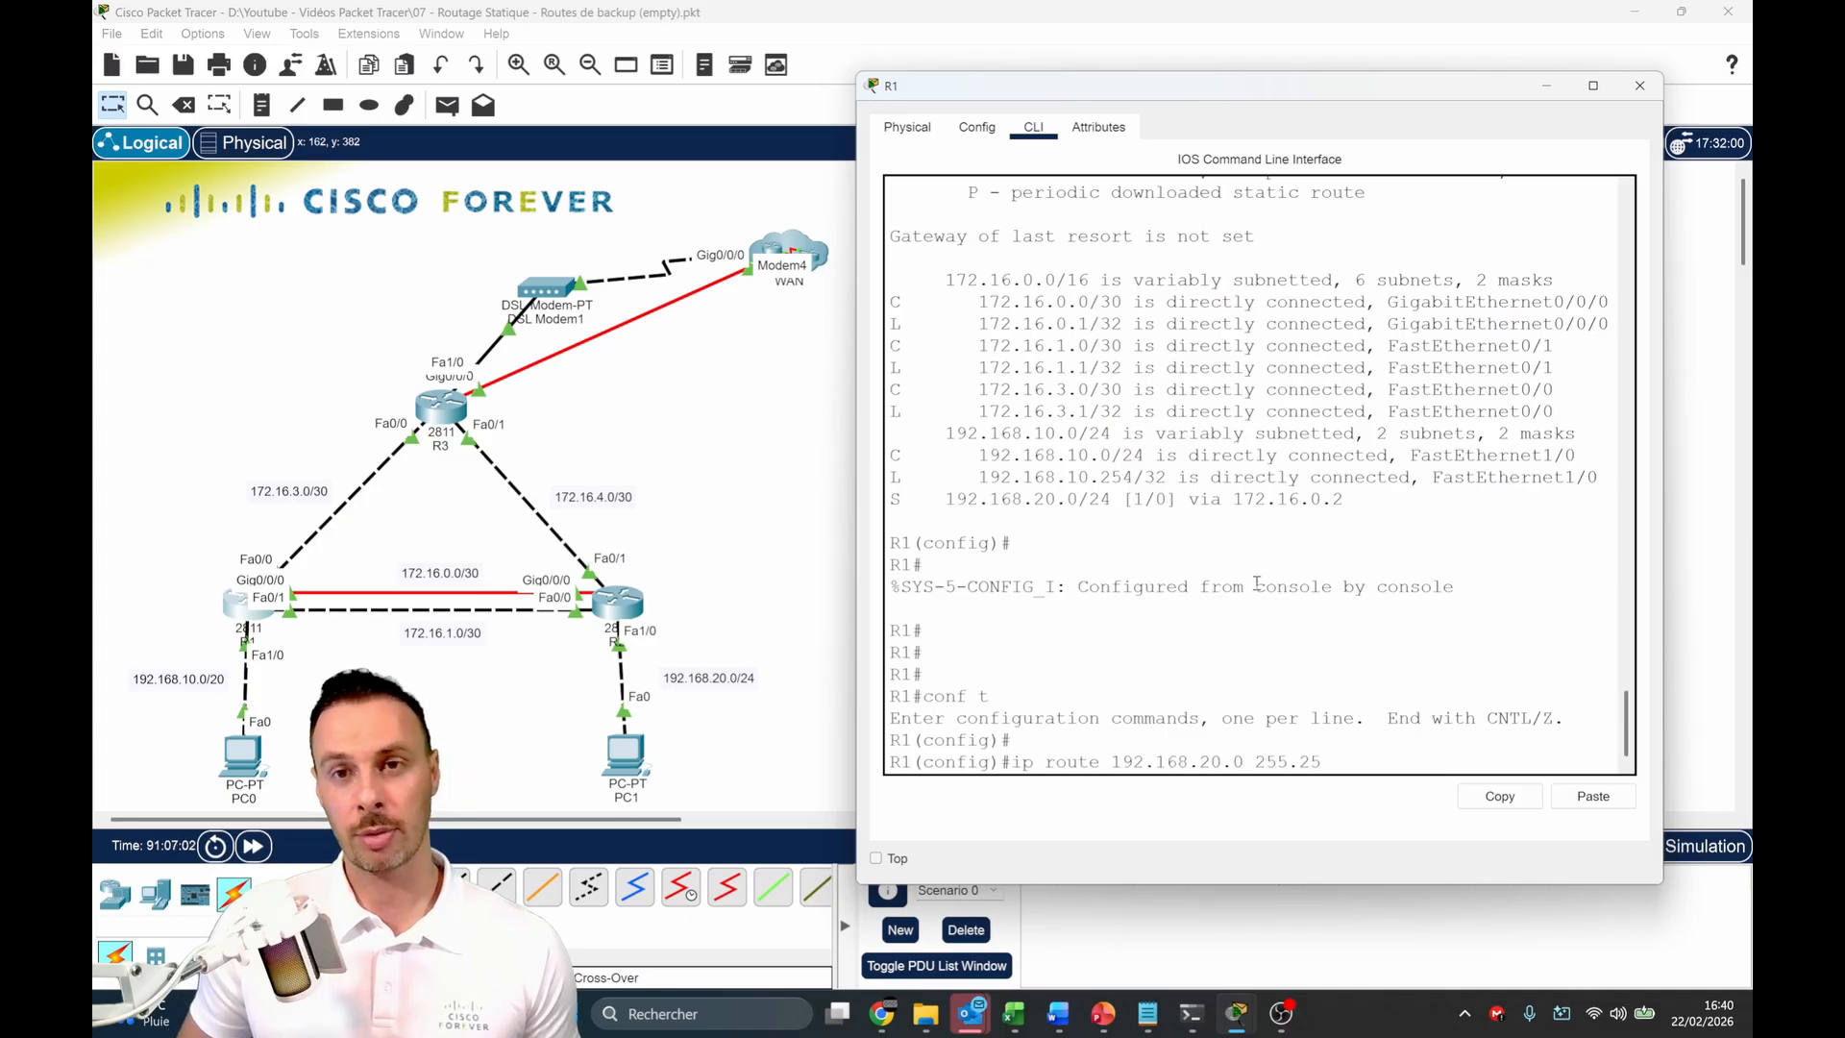
text(5.255.0)
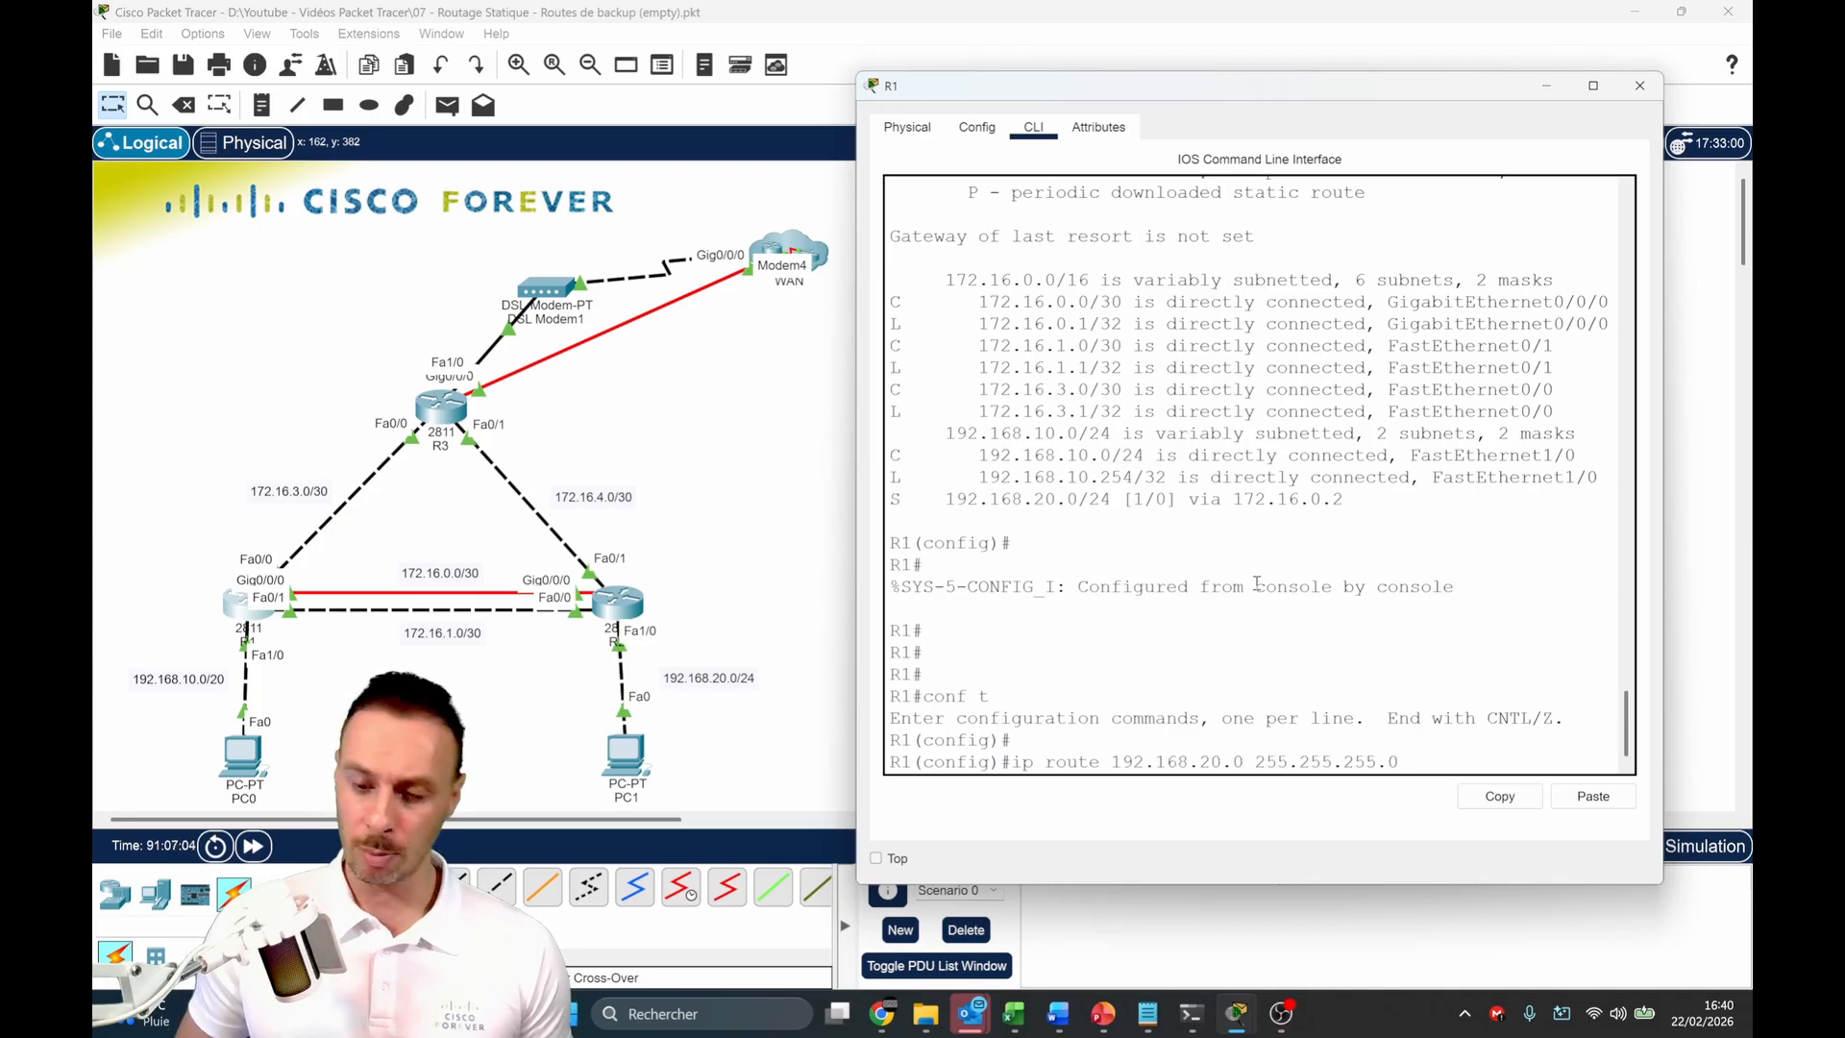
text( 172.16.1.)
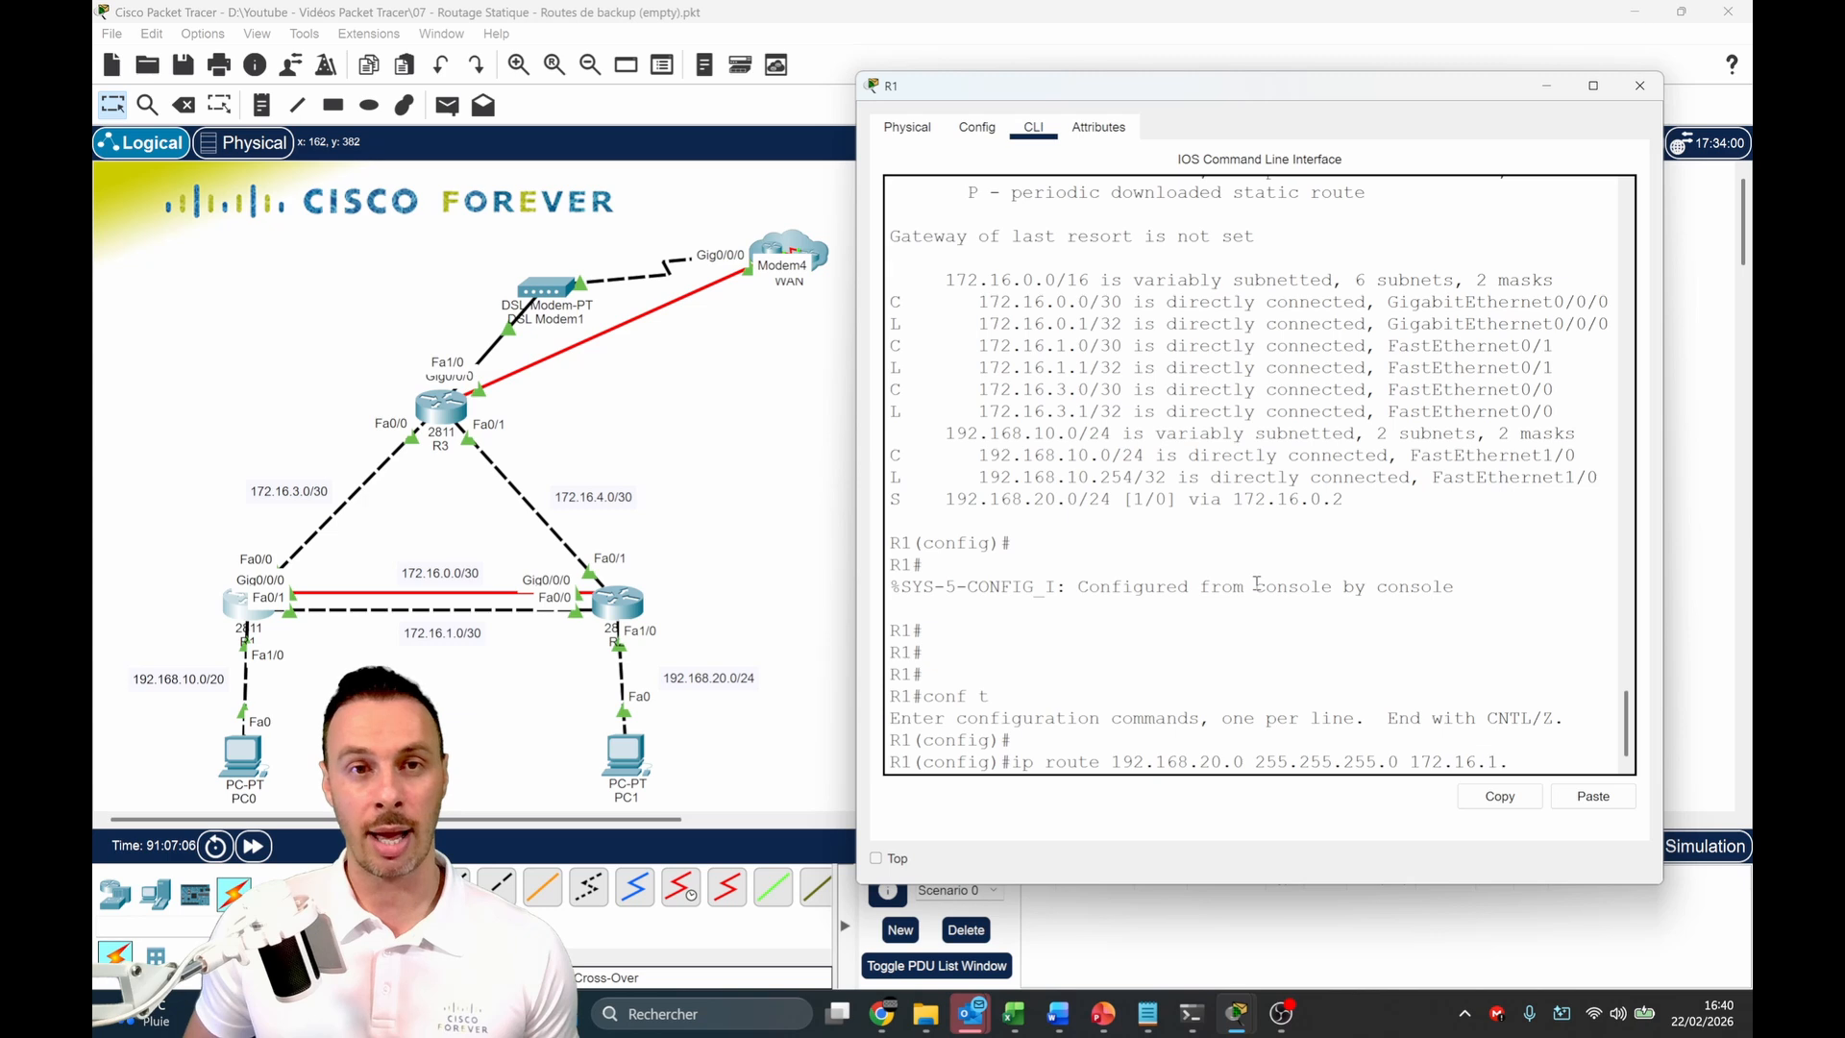
text(2)
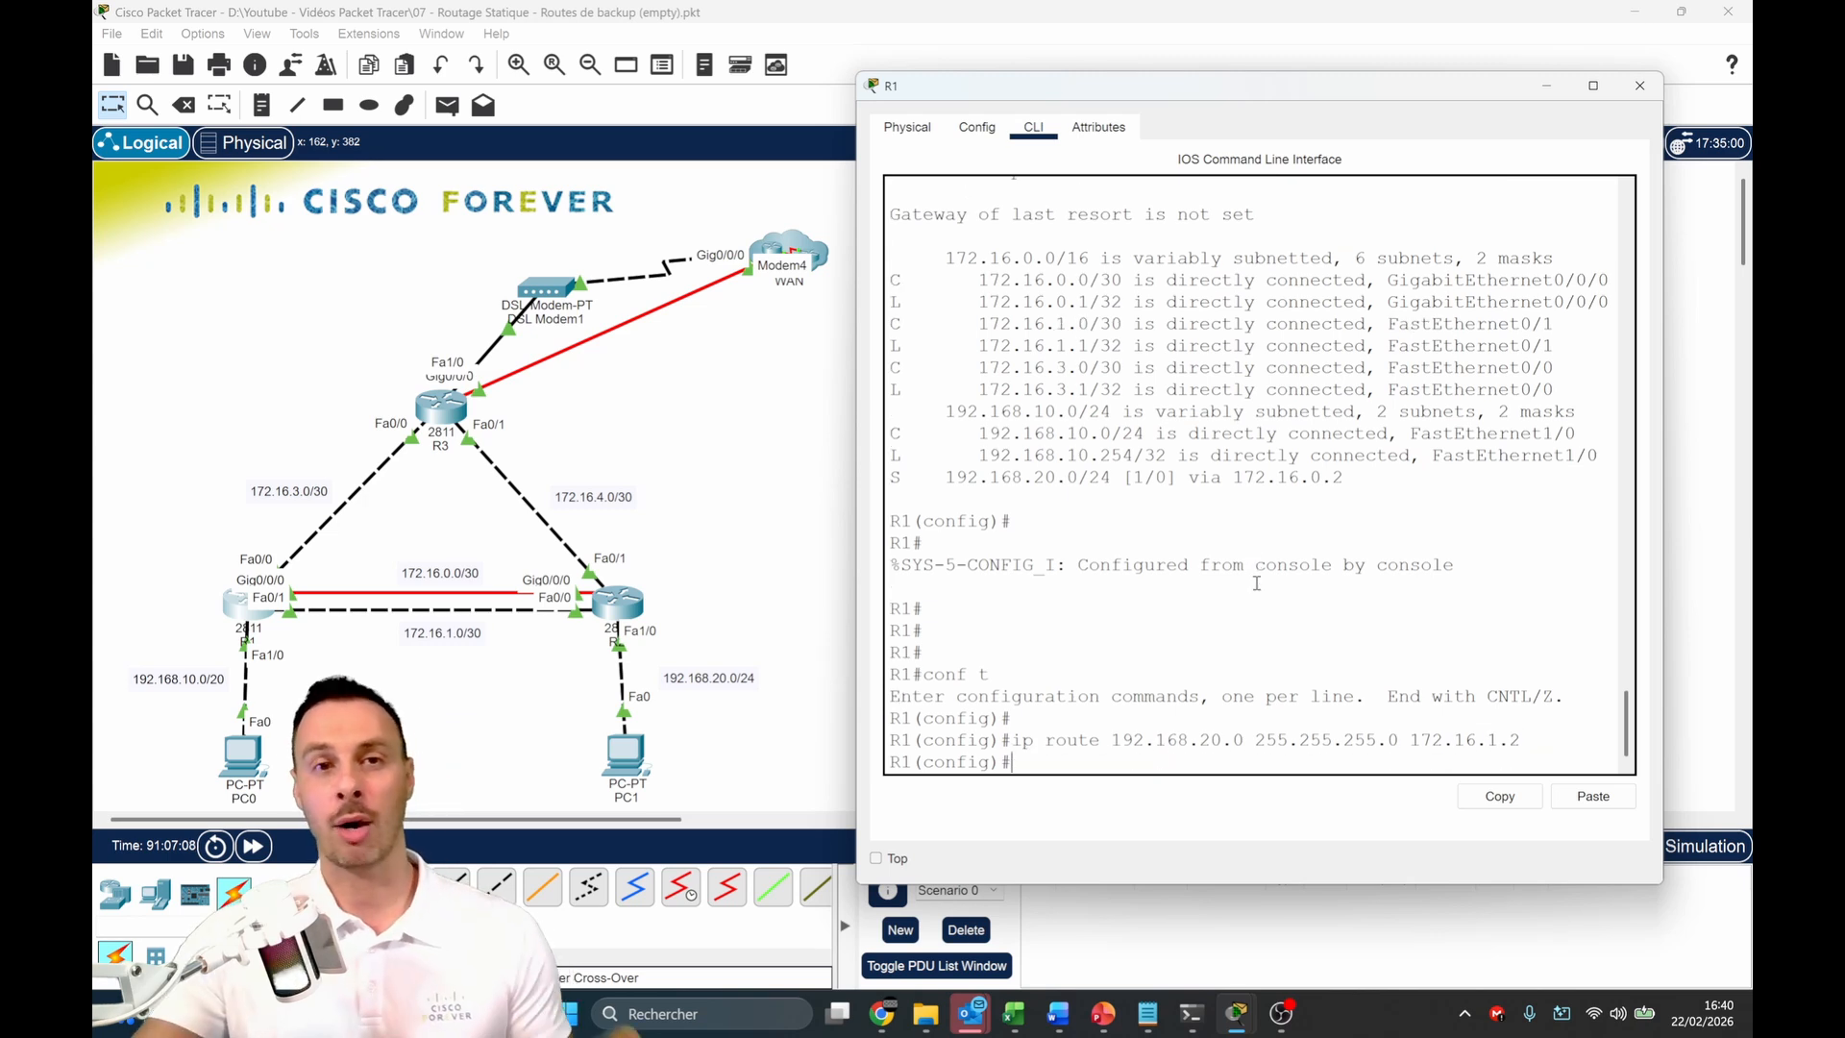
Add a second static route on R2 to network 192.168.10.0 with mask 255.255.255.0 via next hop 172.16.1.1
click(626, 607)
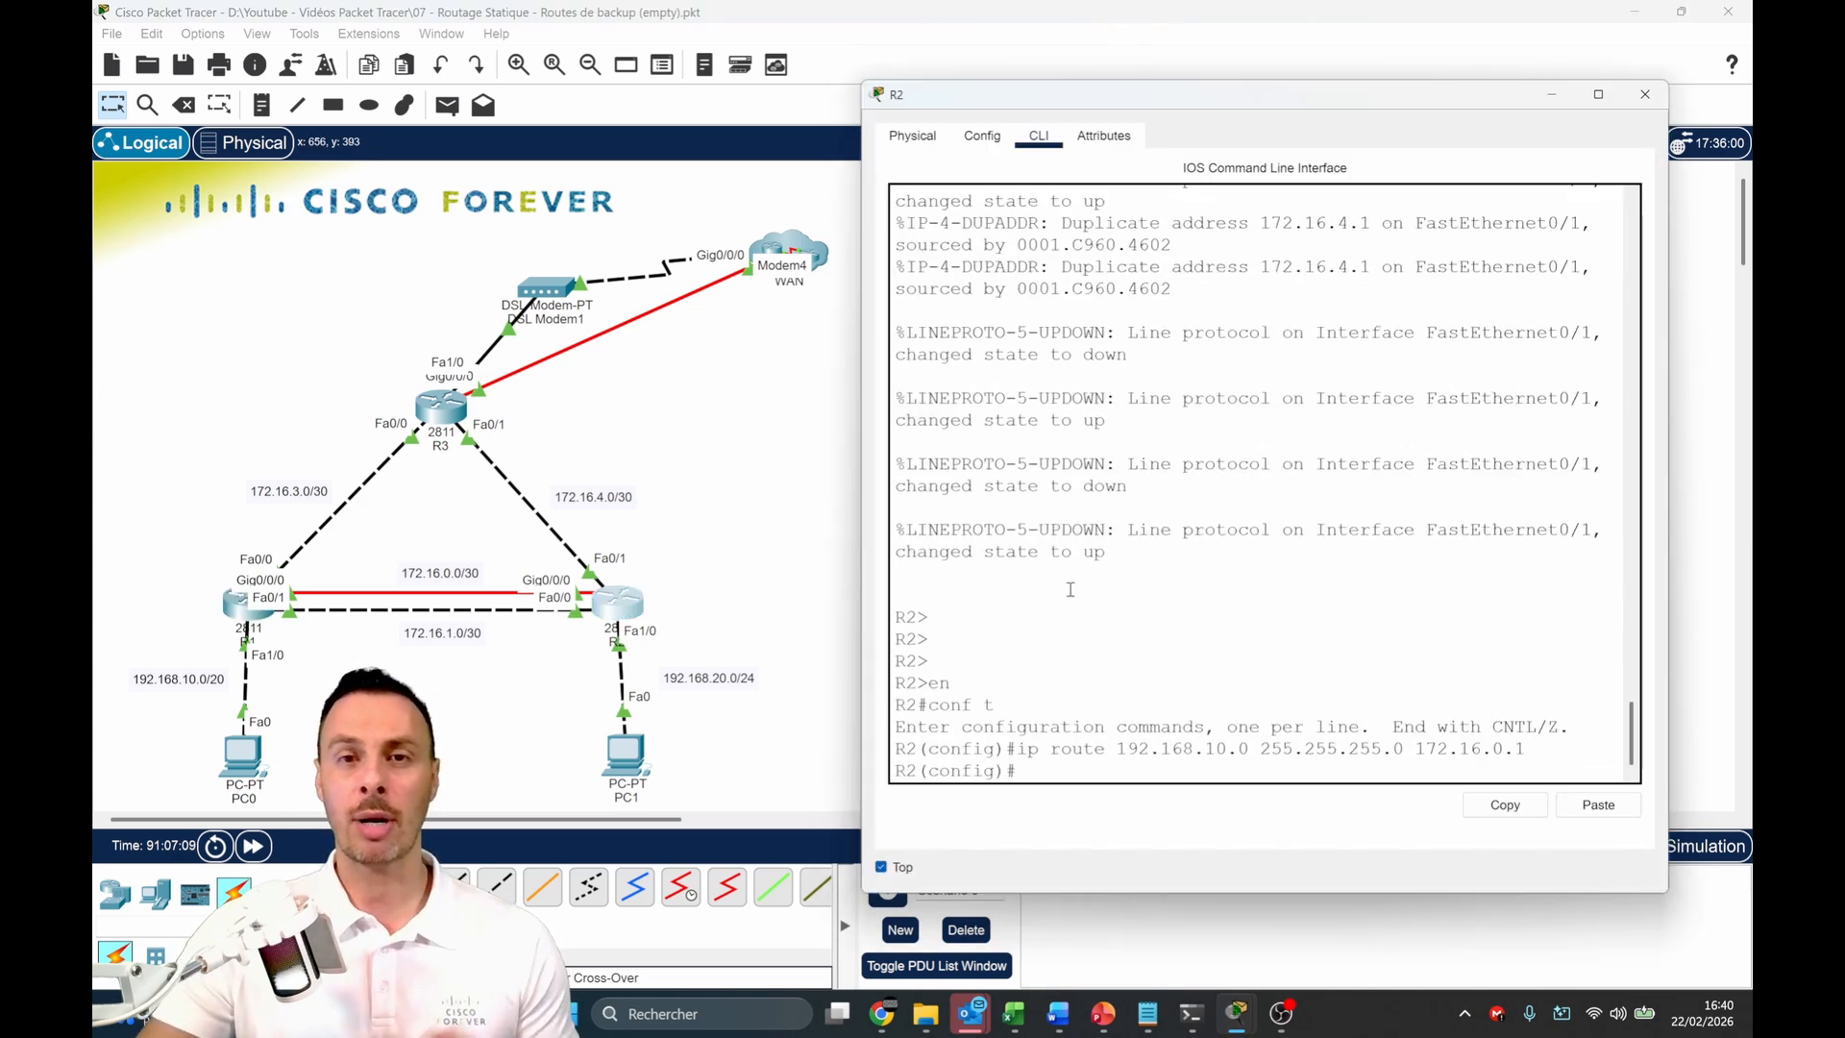
key(Up)
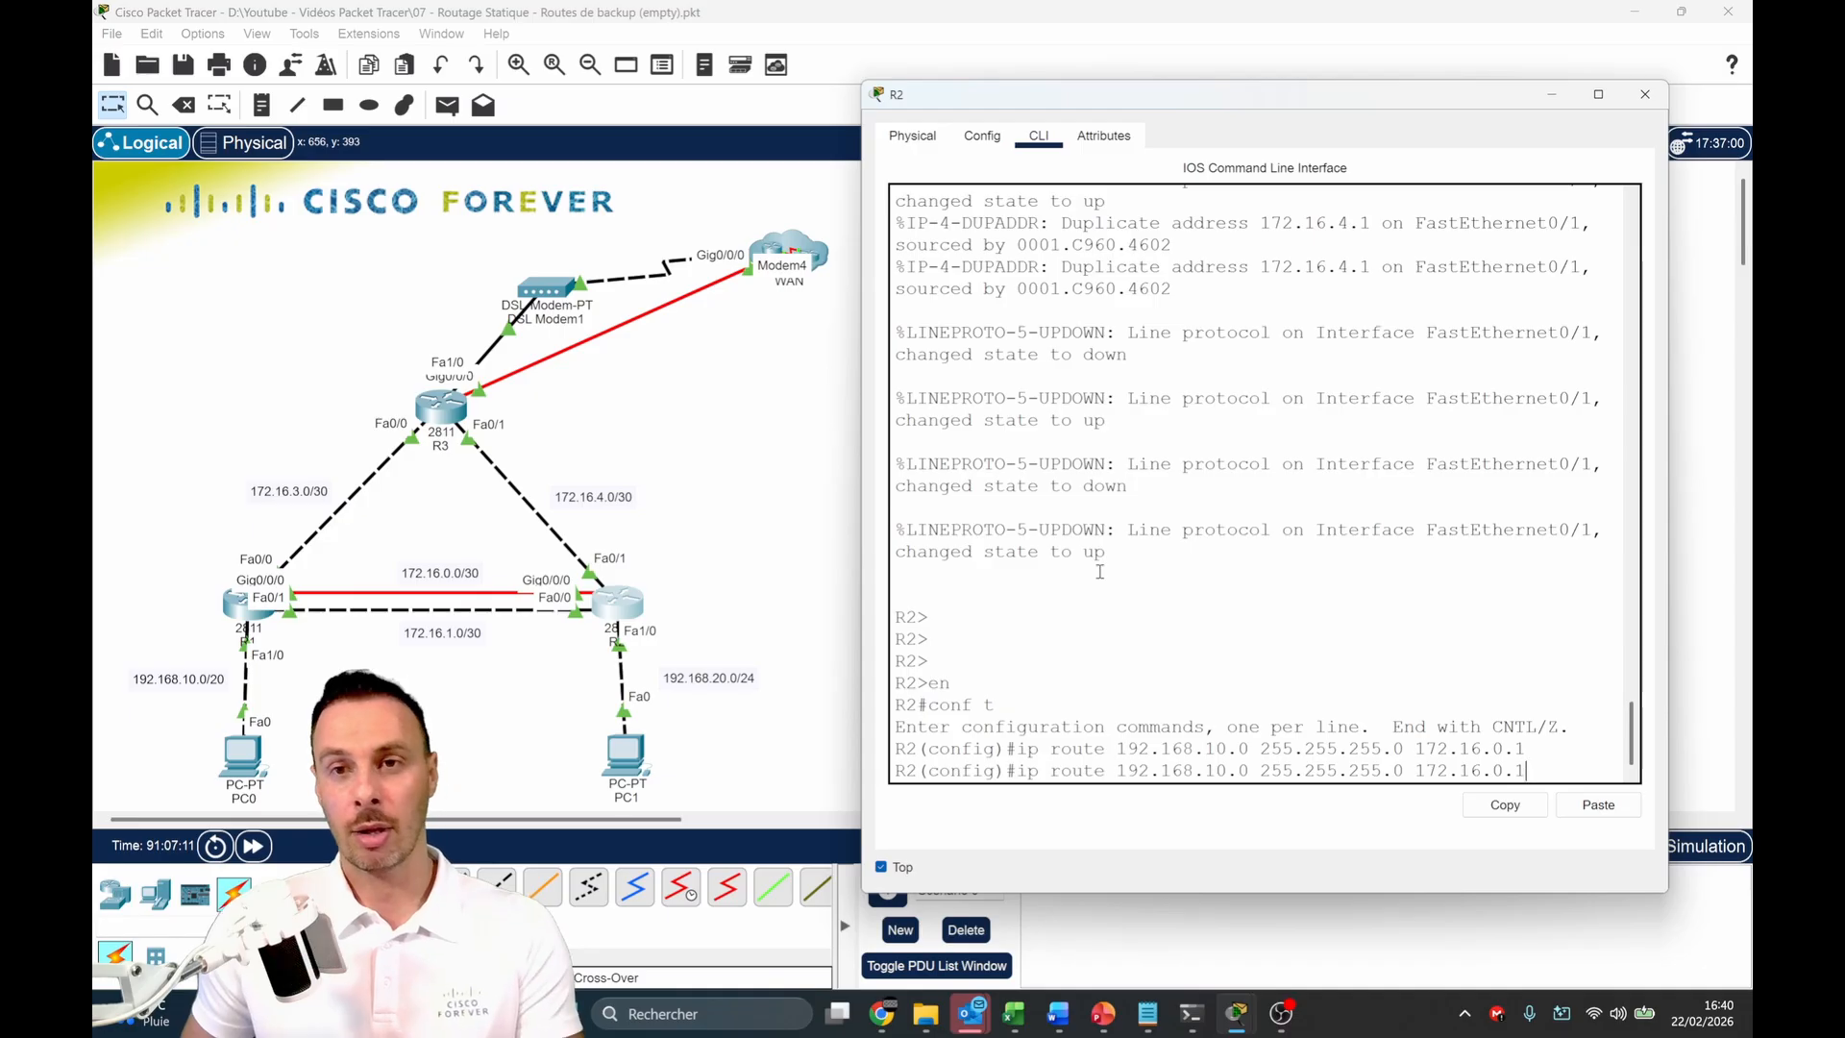
key(Left)
key(Left)
key(BackSpace)
key(Delete)
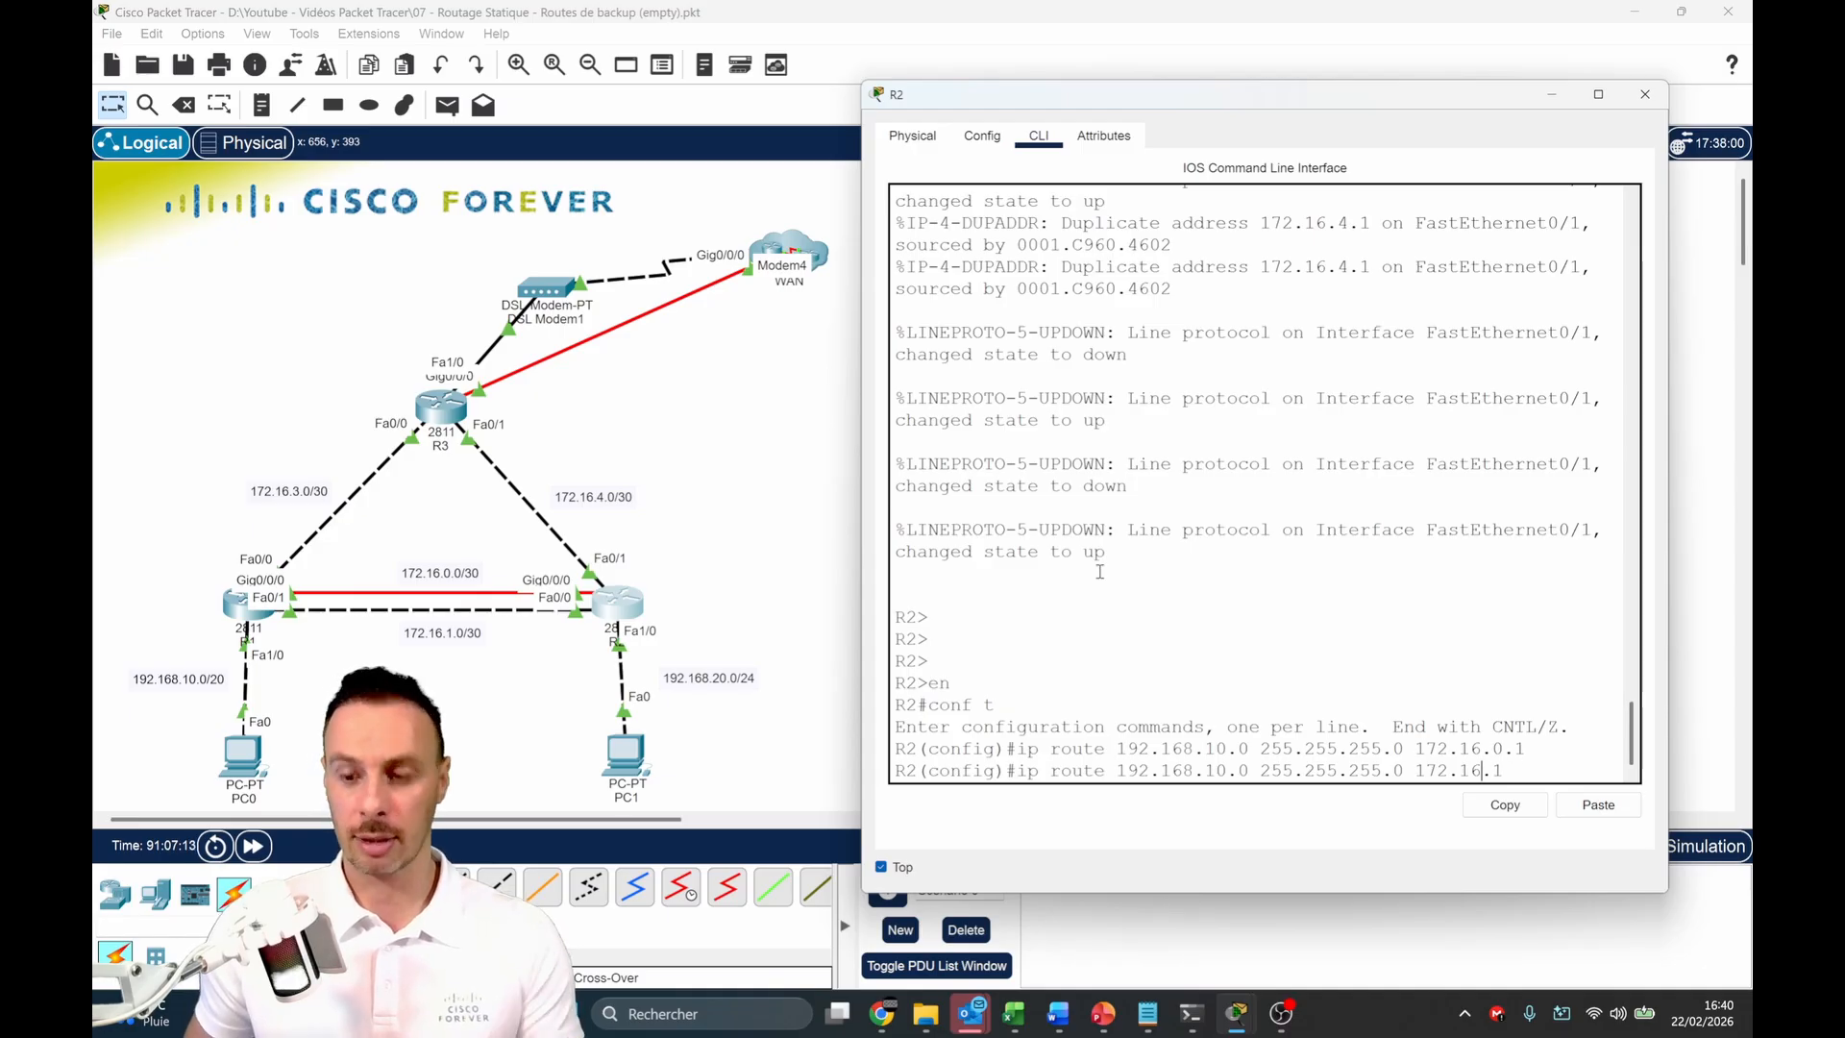
text(..)
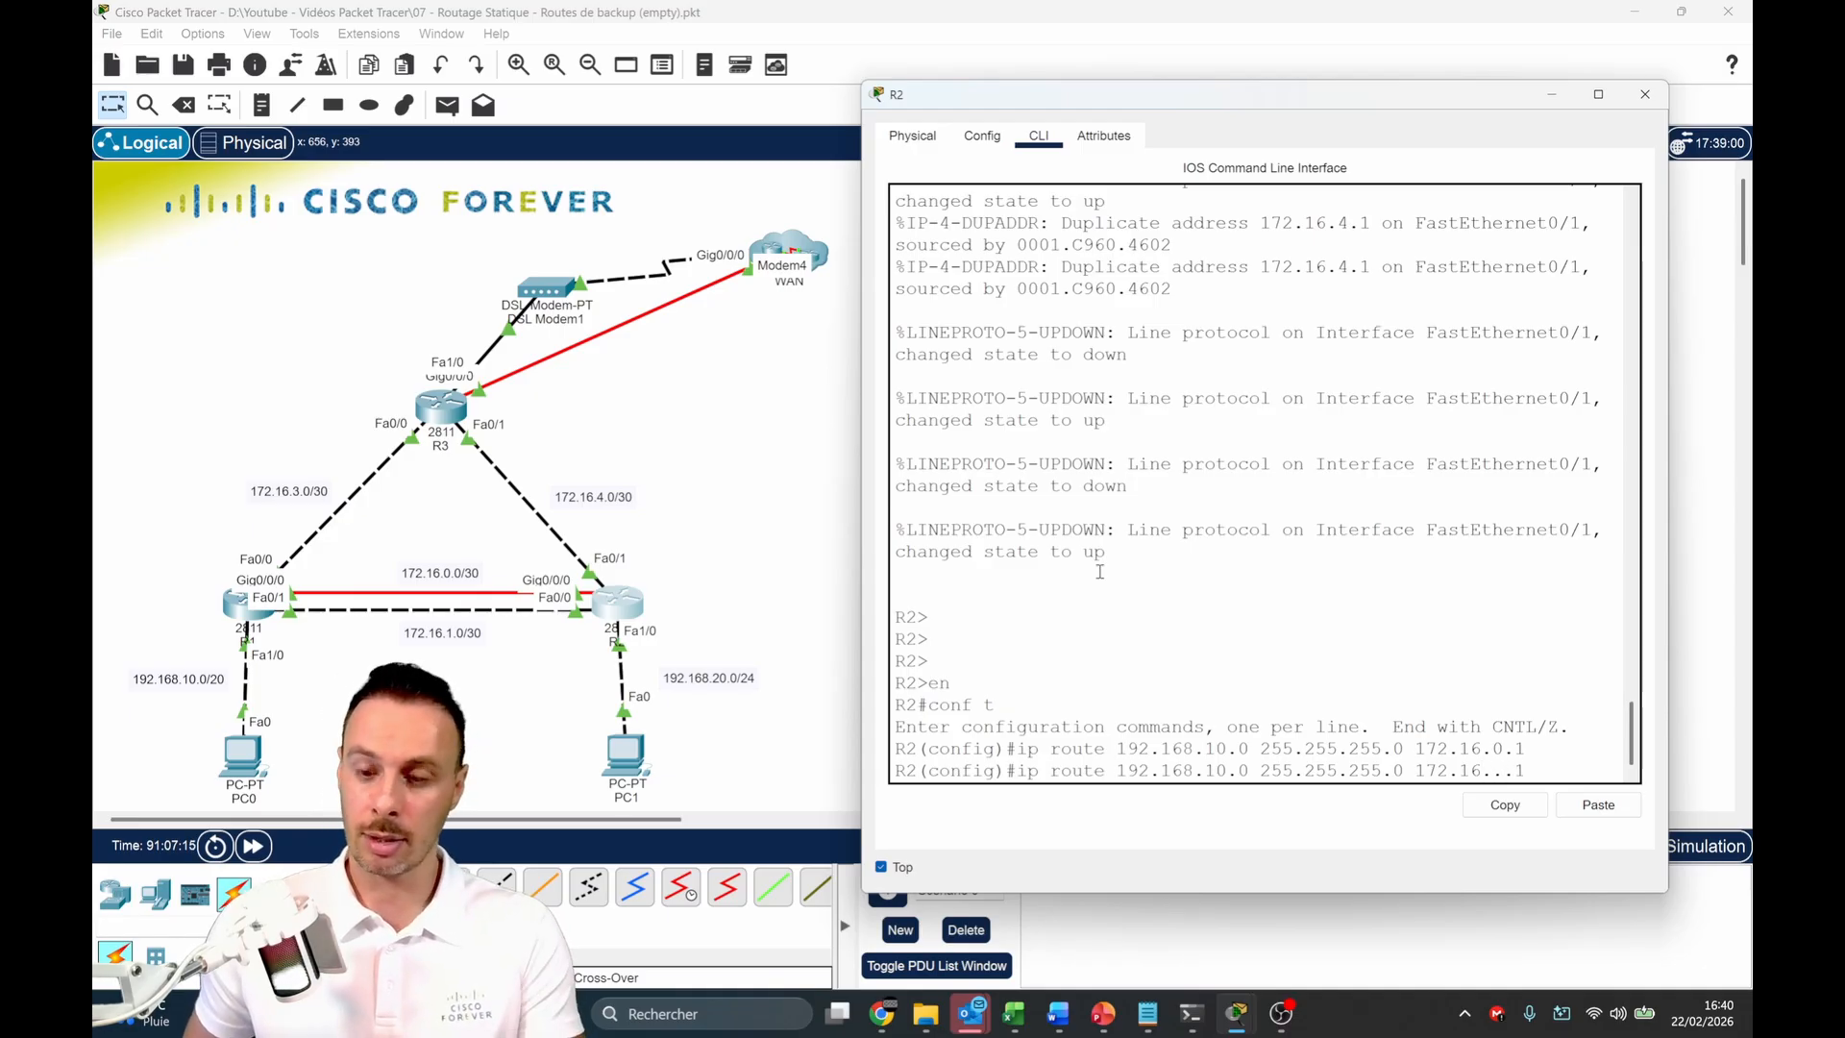
key(BackSpace)
text(1)
key(Return)
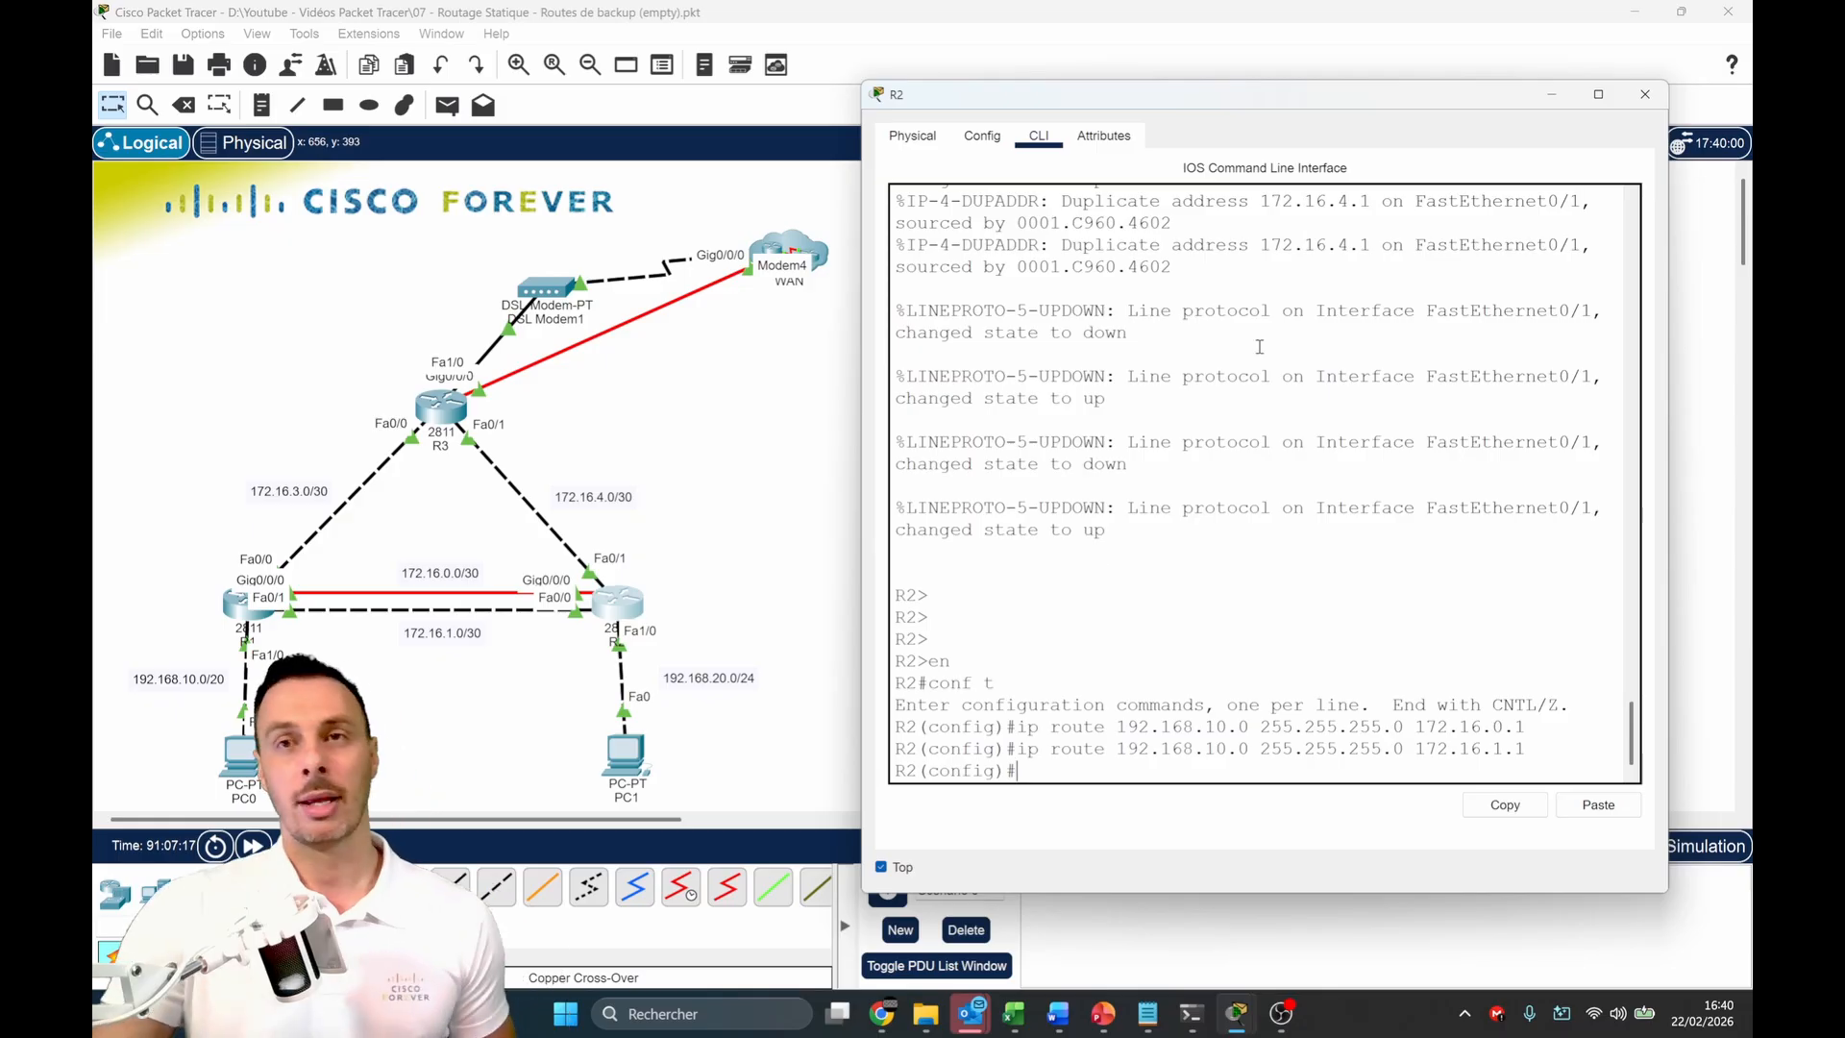
click(1550, 93)
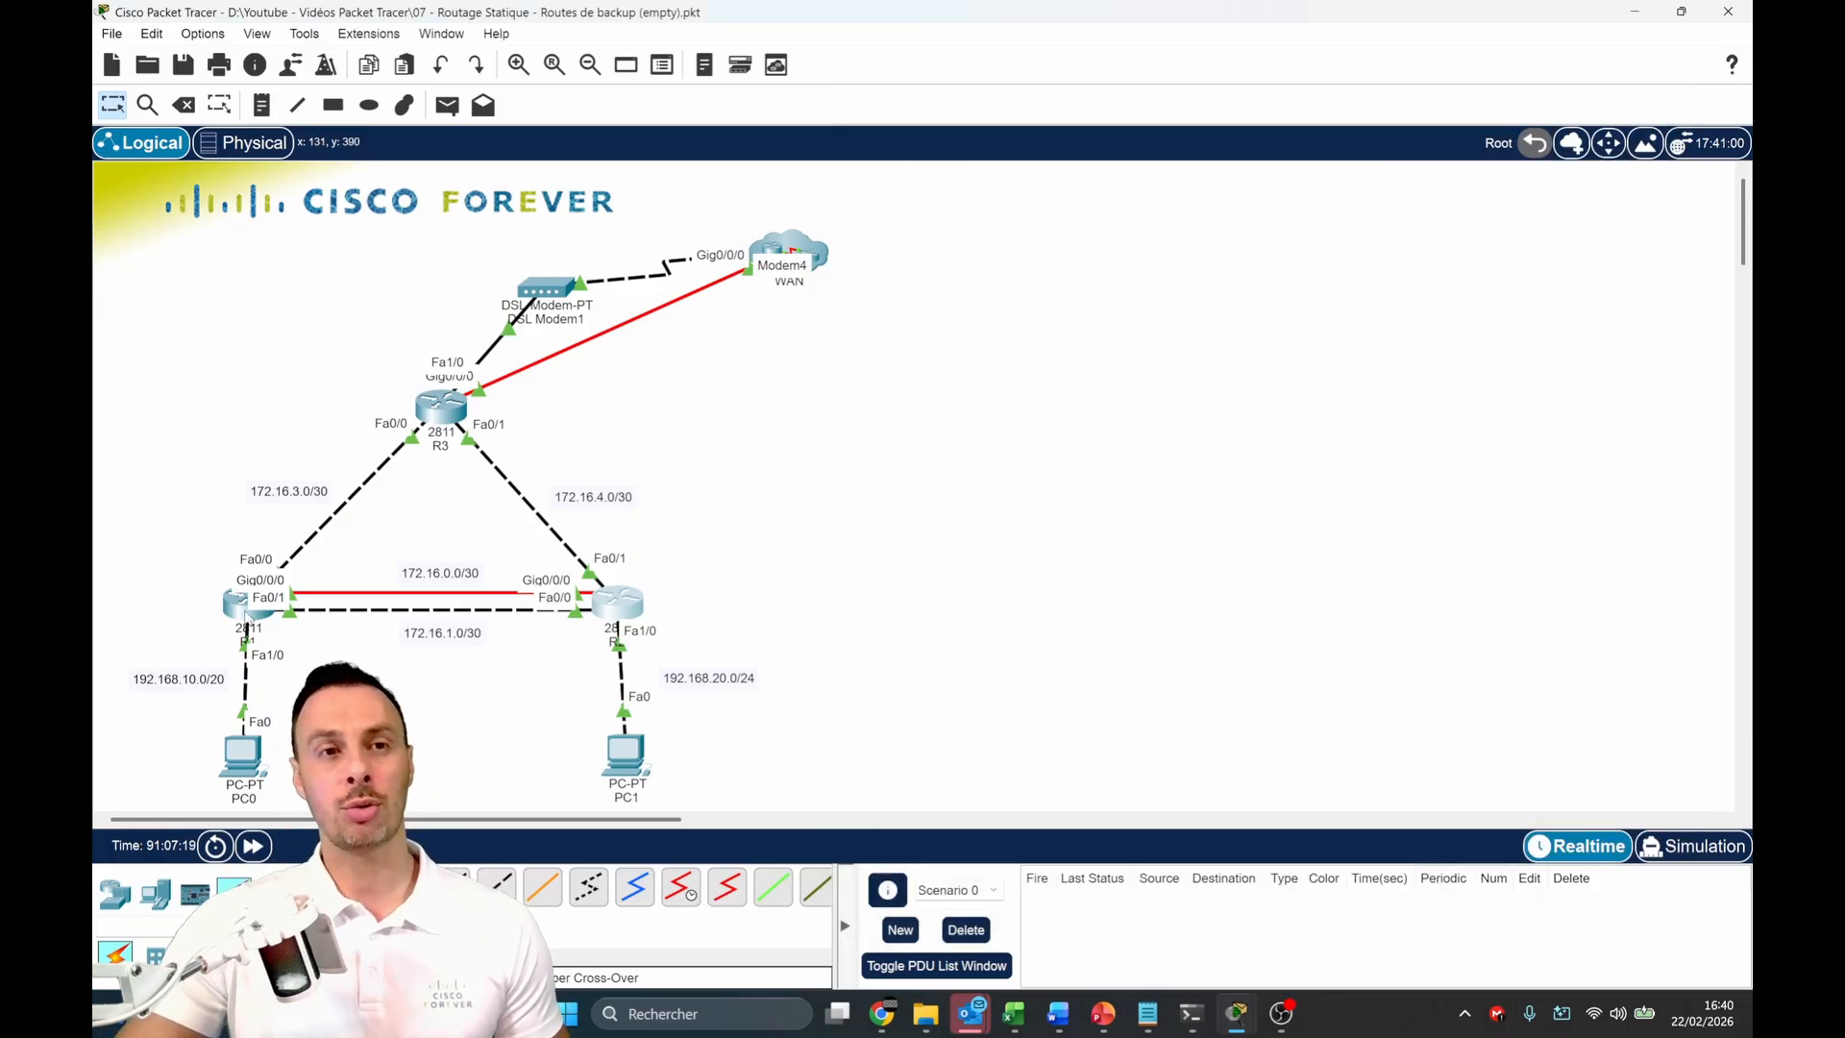
Return R1 to privileged mode and display its routing table
click(246, 613)
key(ctrl+z)
key(Return)
key(Return)
text(sh)
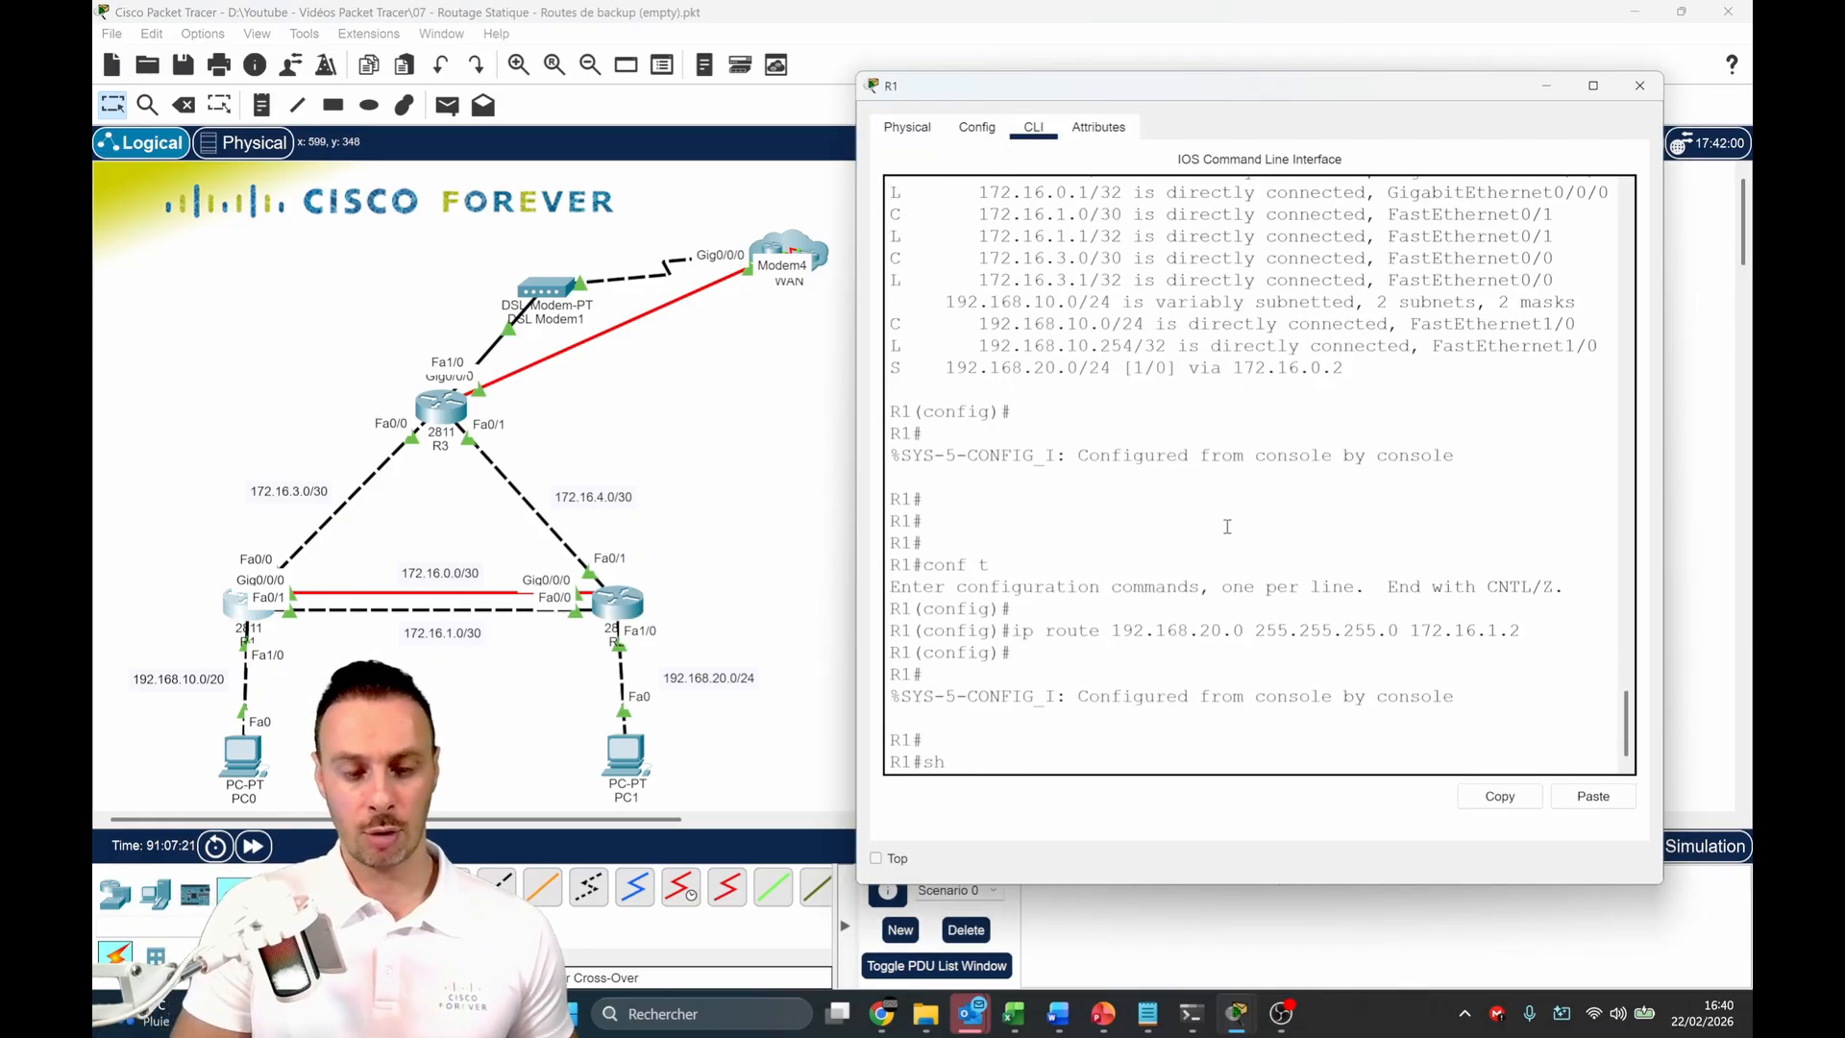
text( ip r)
key(Return)
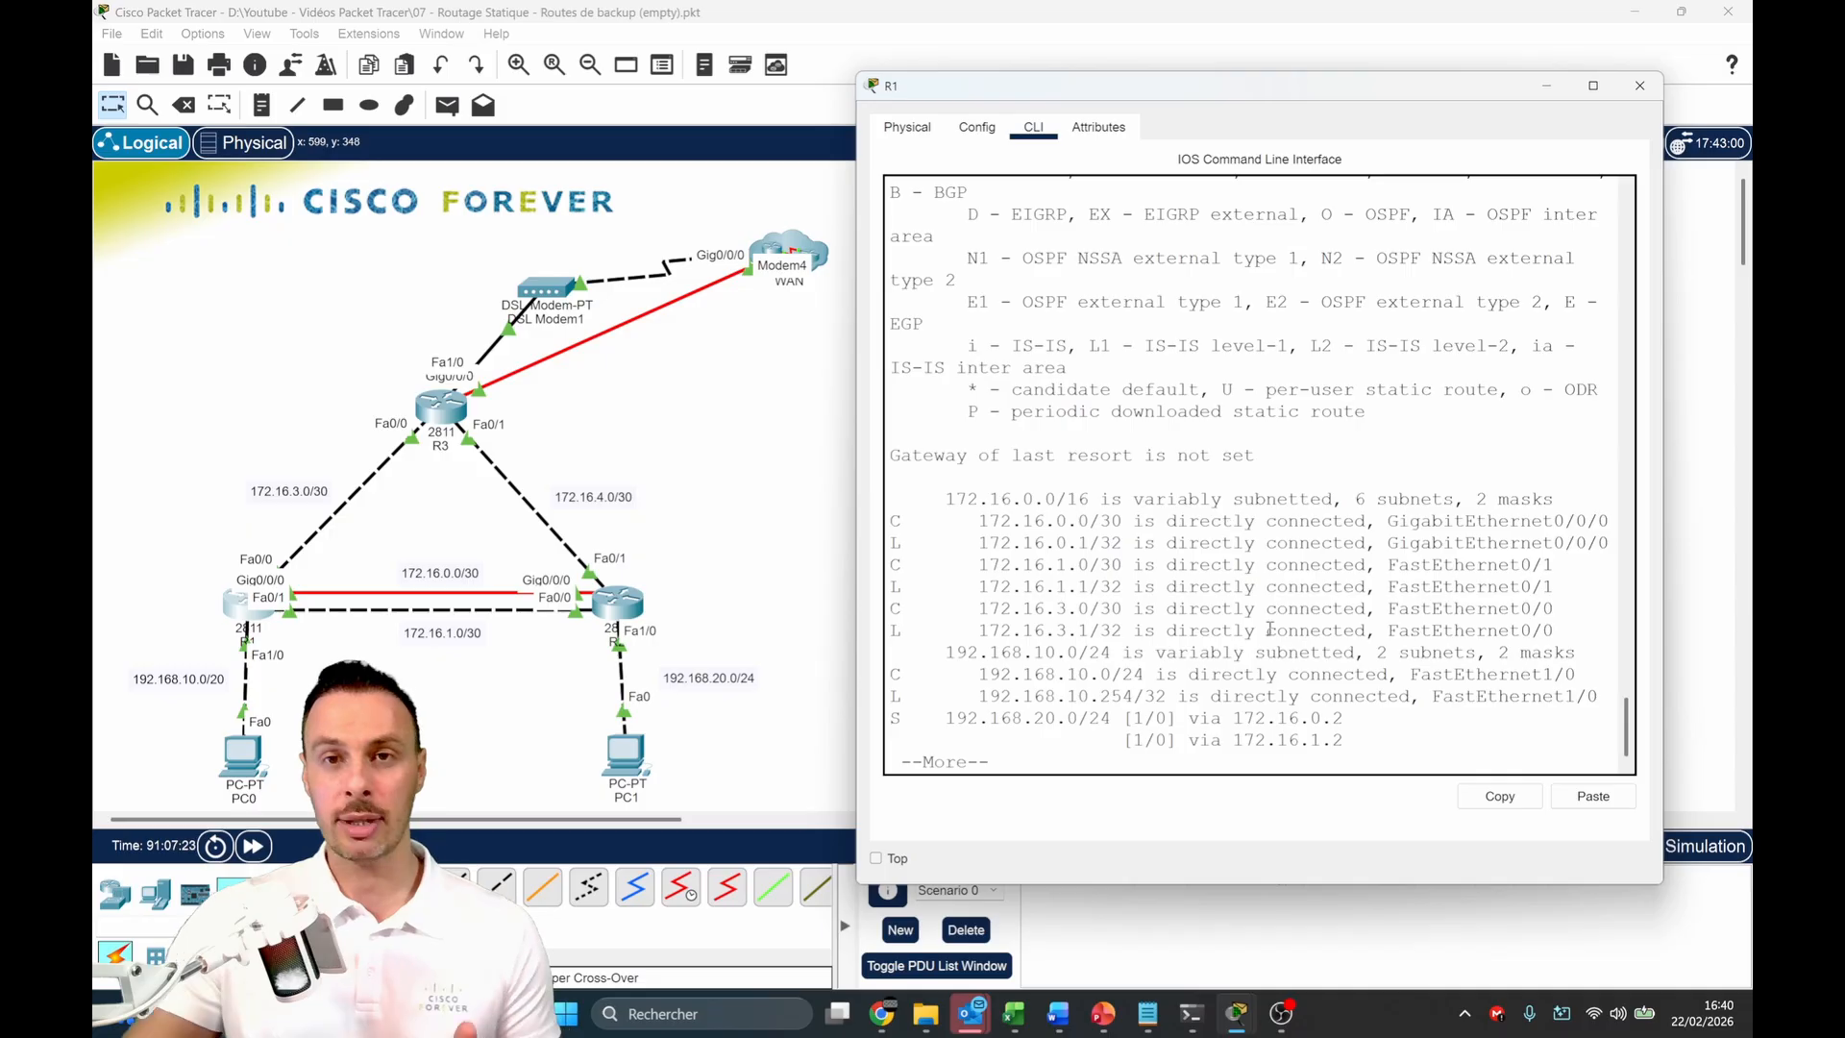
Compare the next hops and administrative distances of R1's static routes to 192.168.20.0, and exit the paged listing
drag(1244, 718, 1320, 742)
click(1257, 742)
drag(1032, 718, 1098, 718)
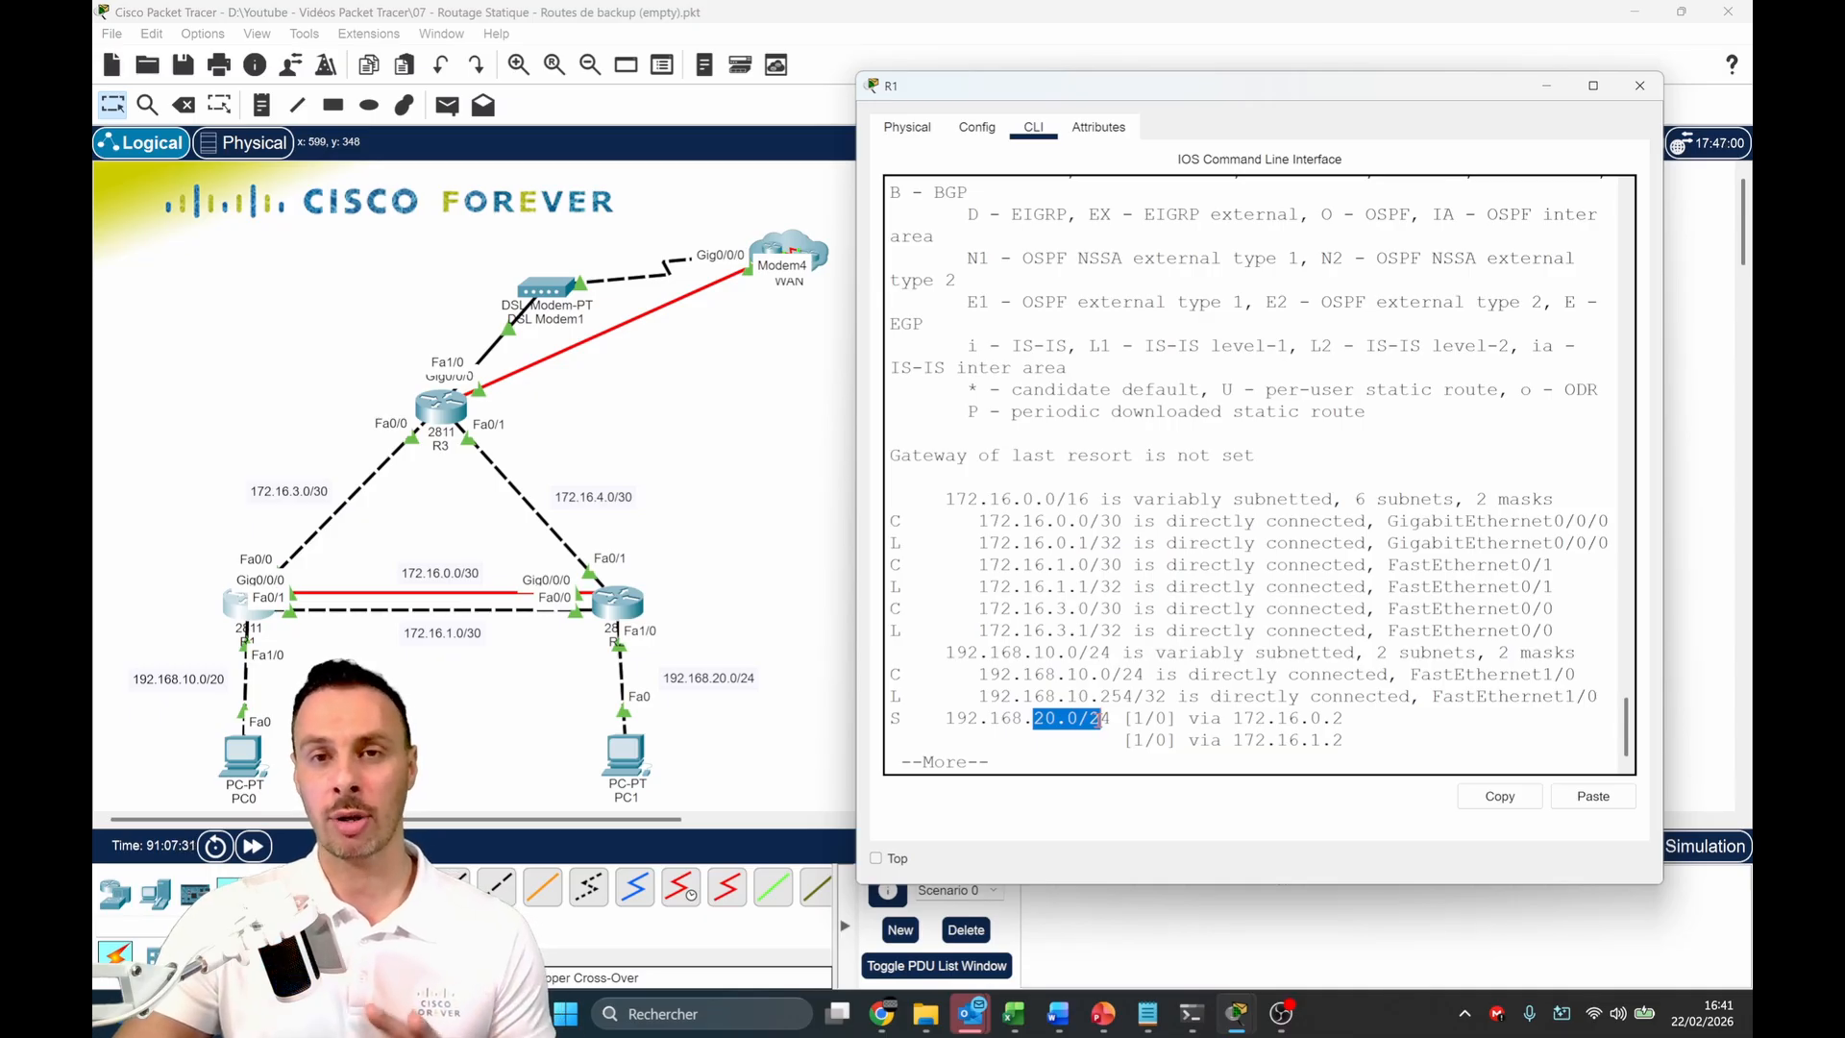
drag(1151, 718, 1135, 740)
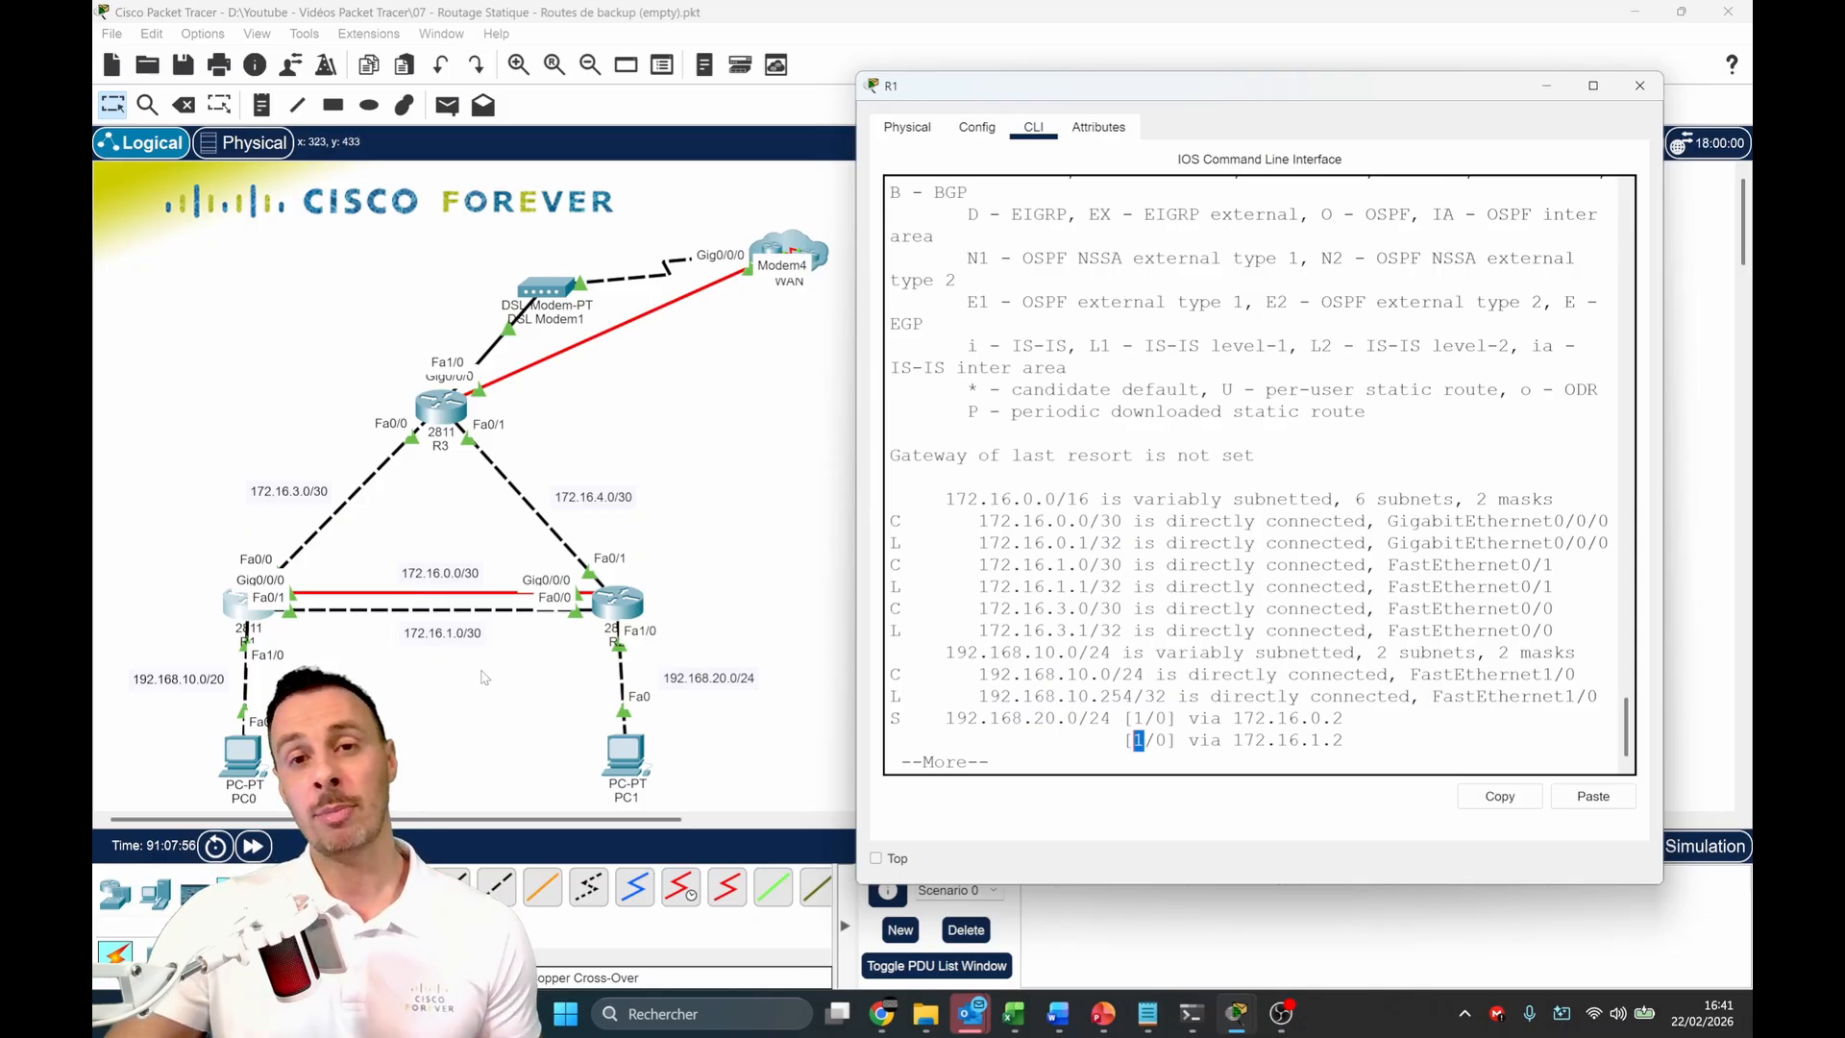
click(1093, 742)
key(Return)
key(Return)
key(Return)
key(Return)
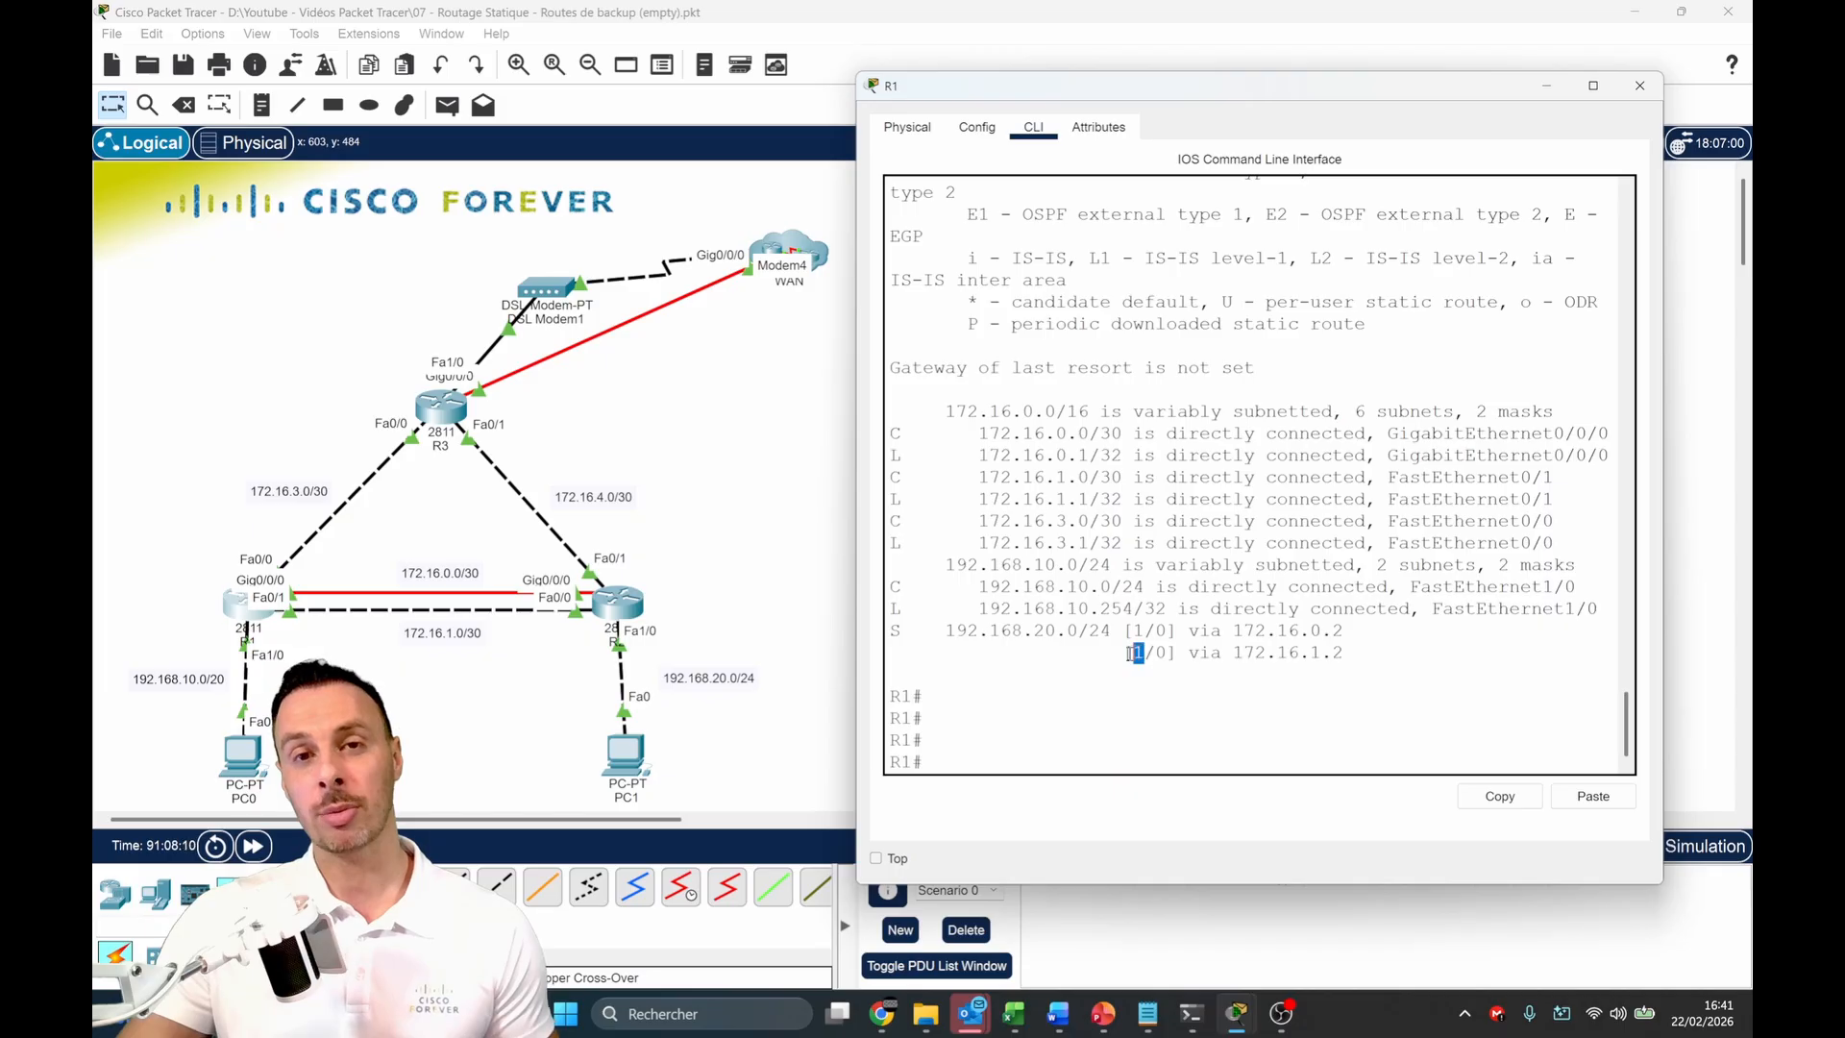
Enter global configuration mode on R1
text(cofn t)
key(Return)
key(Up)
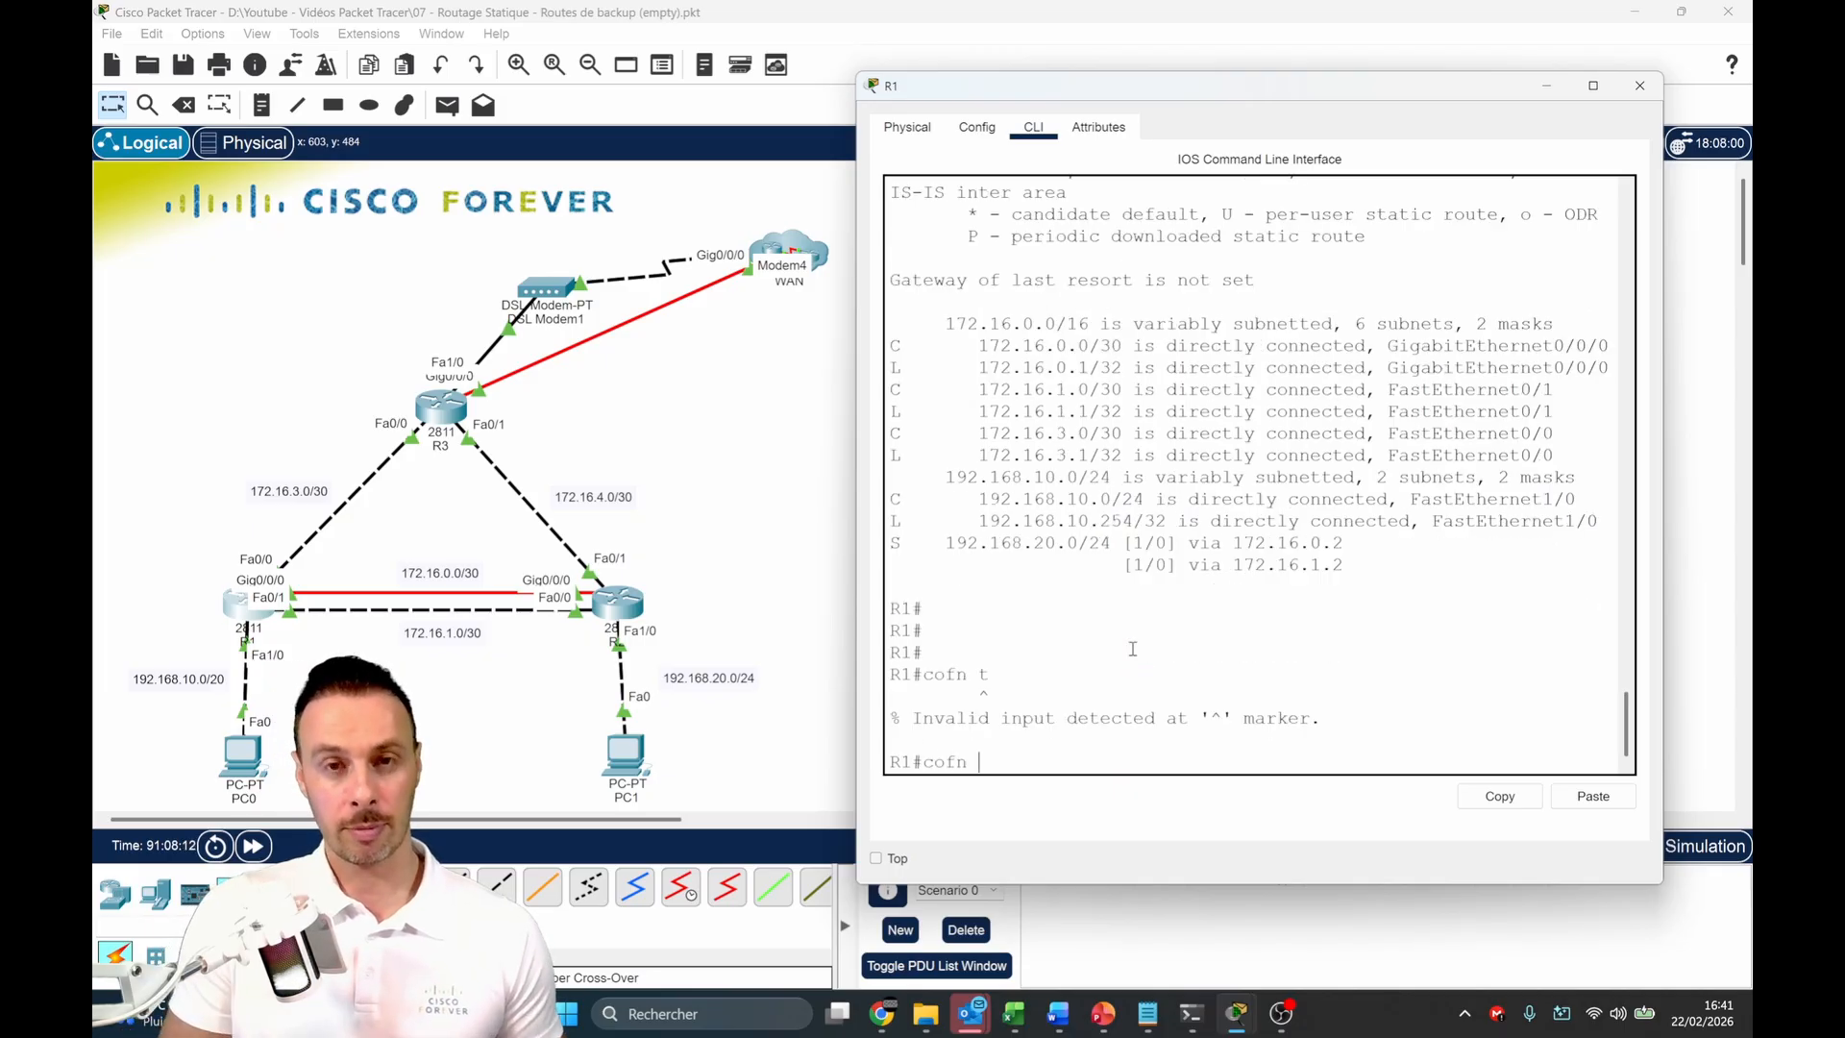
key(Return)
text(con ft)
key(Return)
text(c)
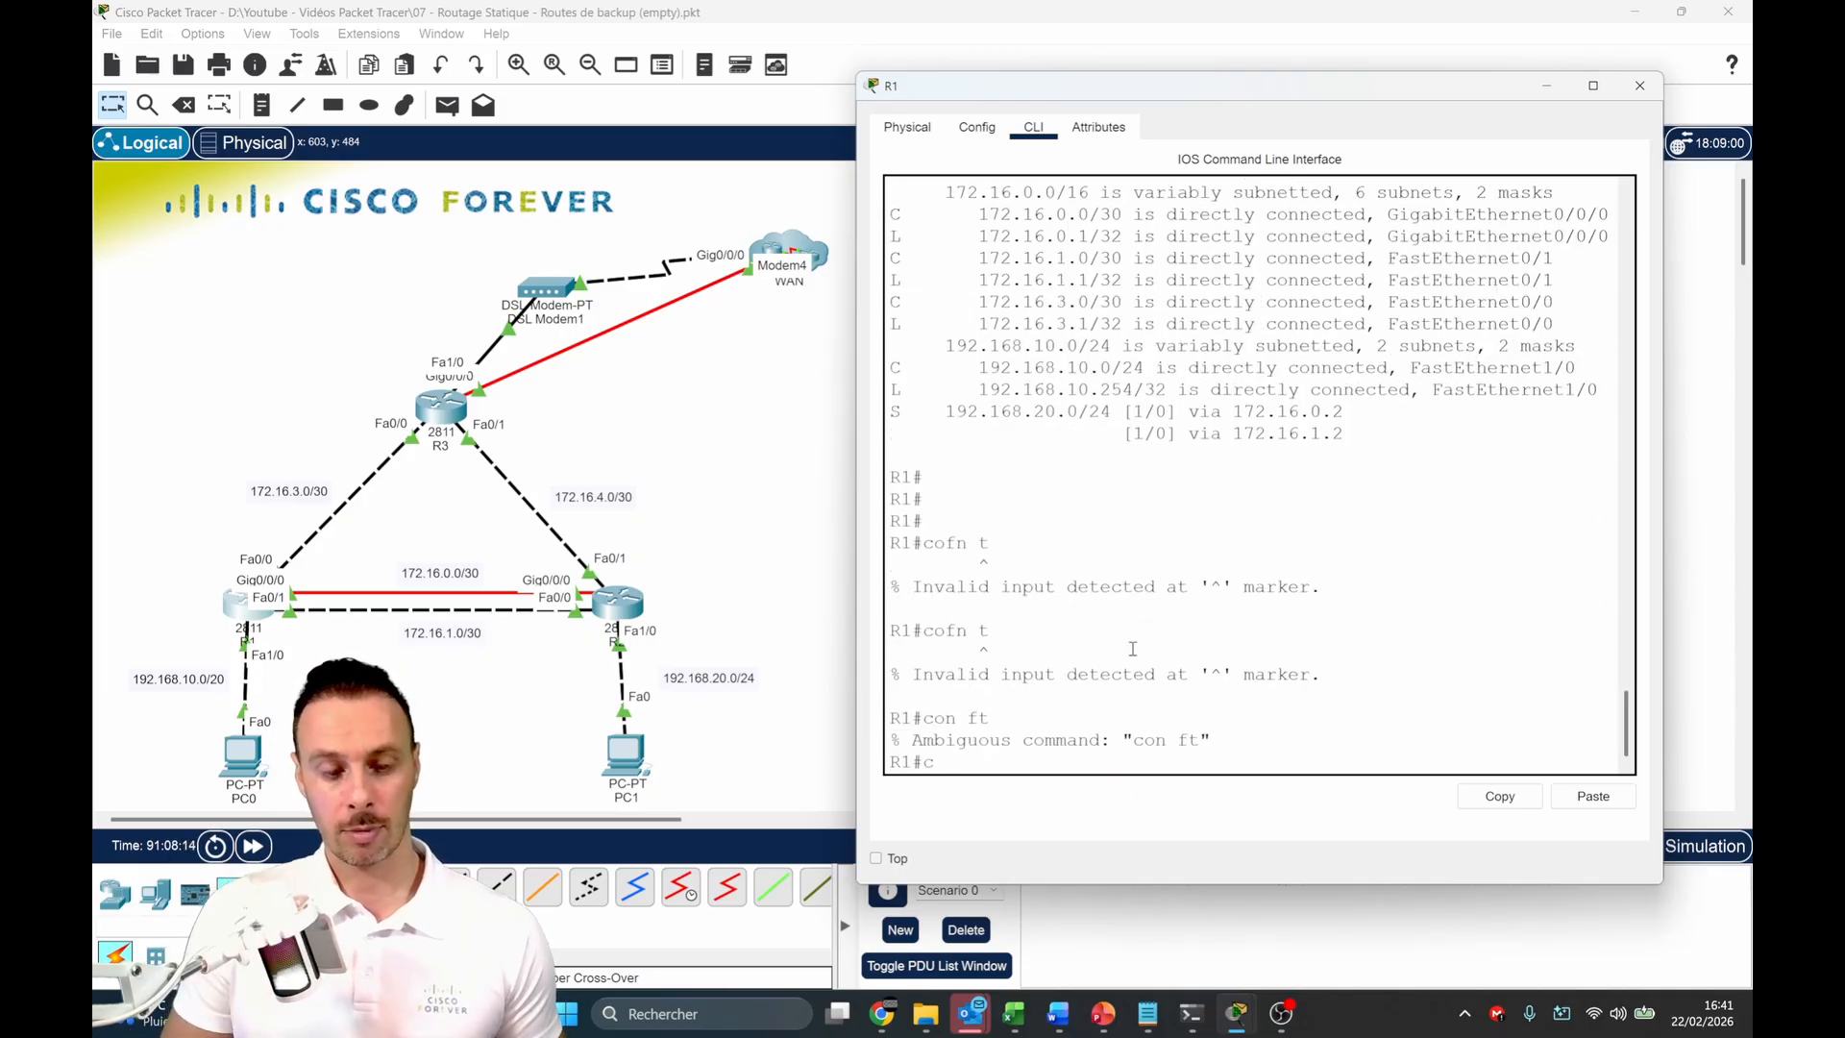
text(on ft)
key(Return)
text(conf t)
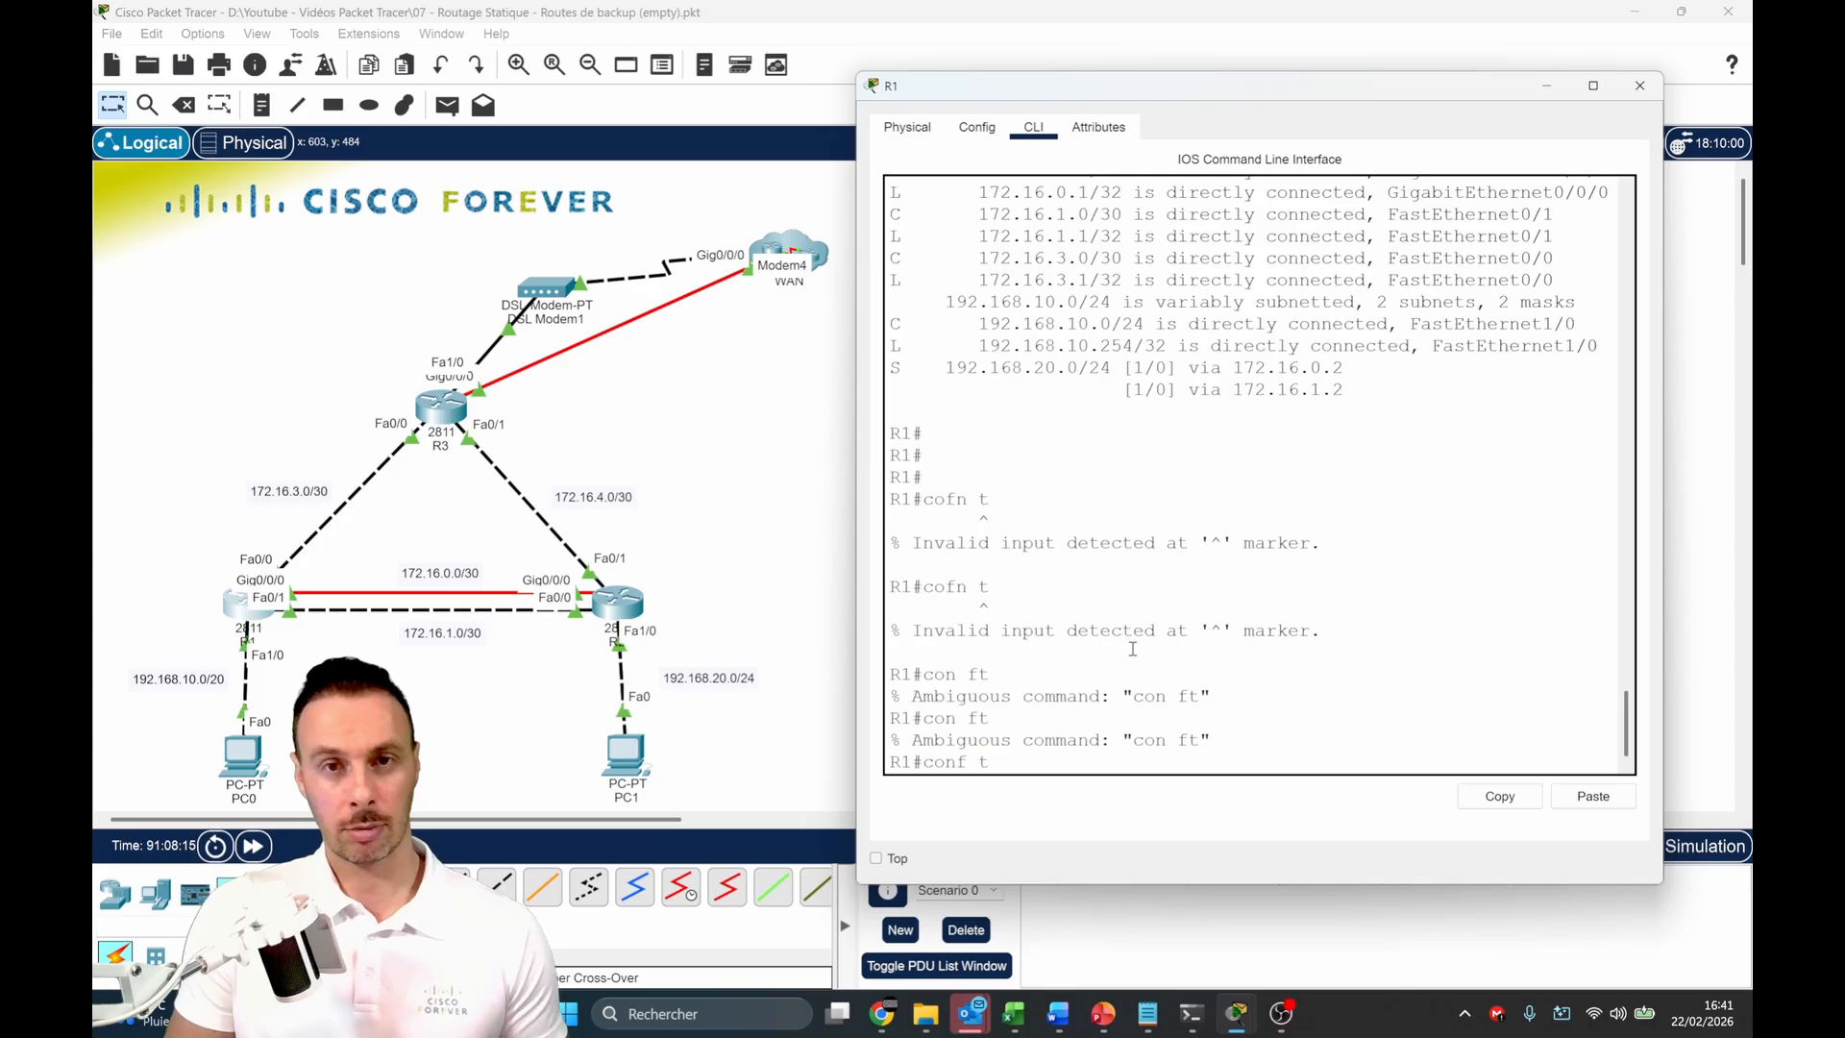
key(Return)
Remove R1's static route to 192.168.20.0 with mask 255.255.255.0 via next hop 172.16.1.2
key(Up)
key(Up)
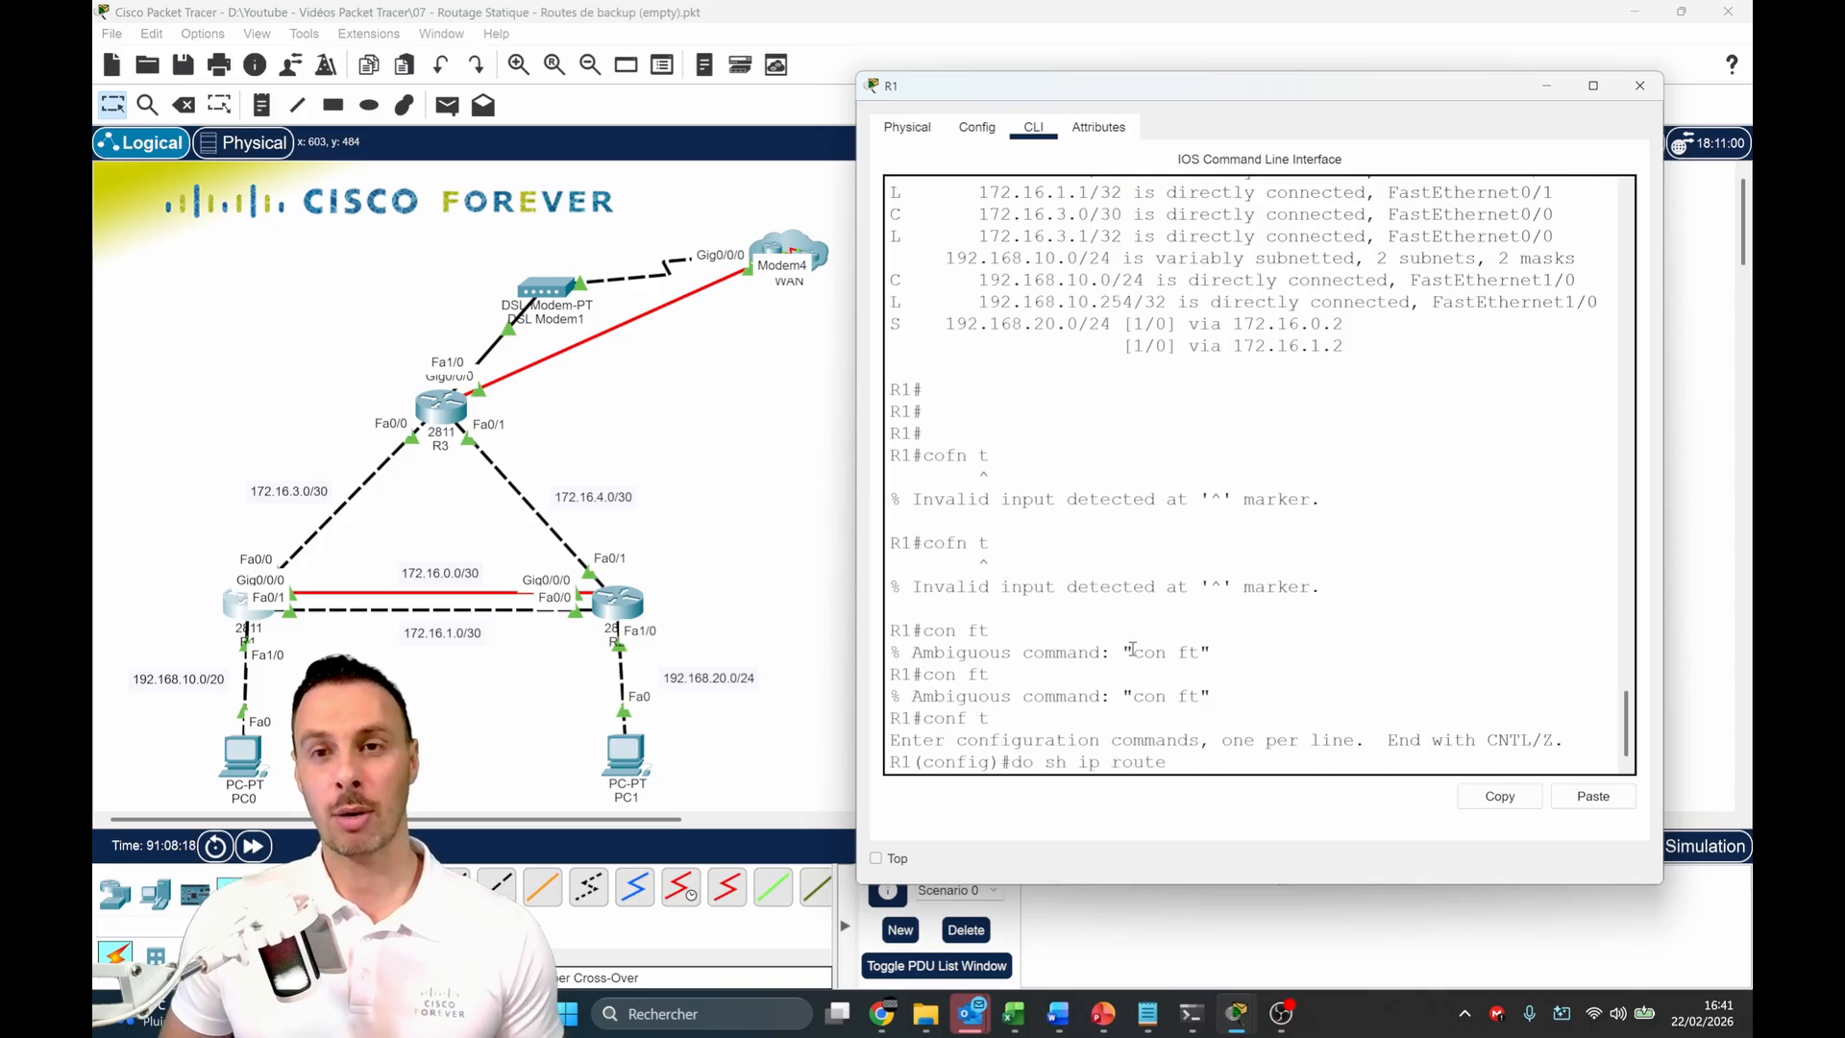
key(Up)
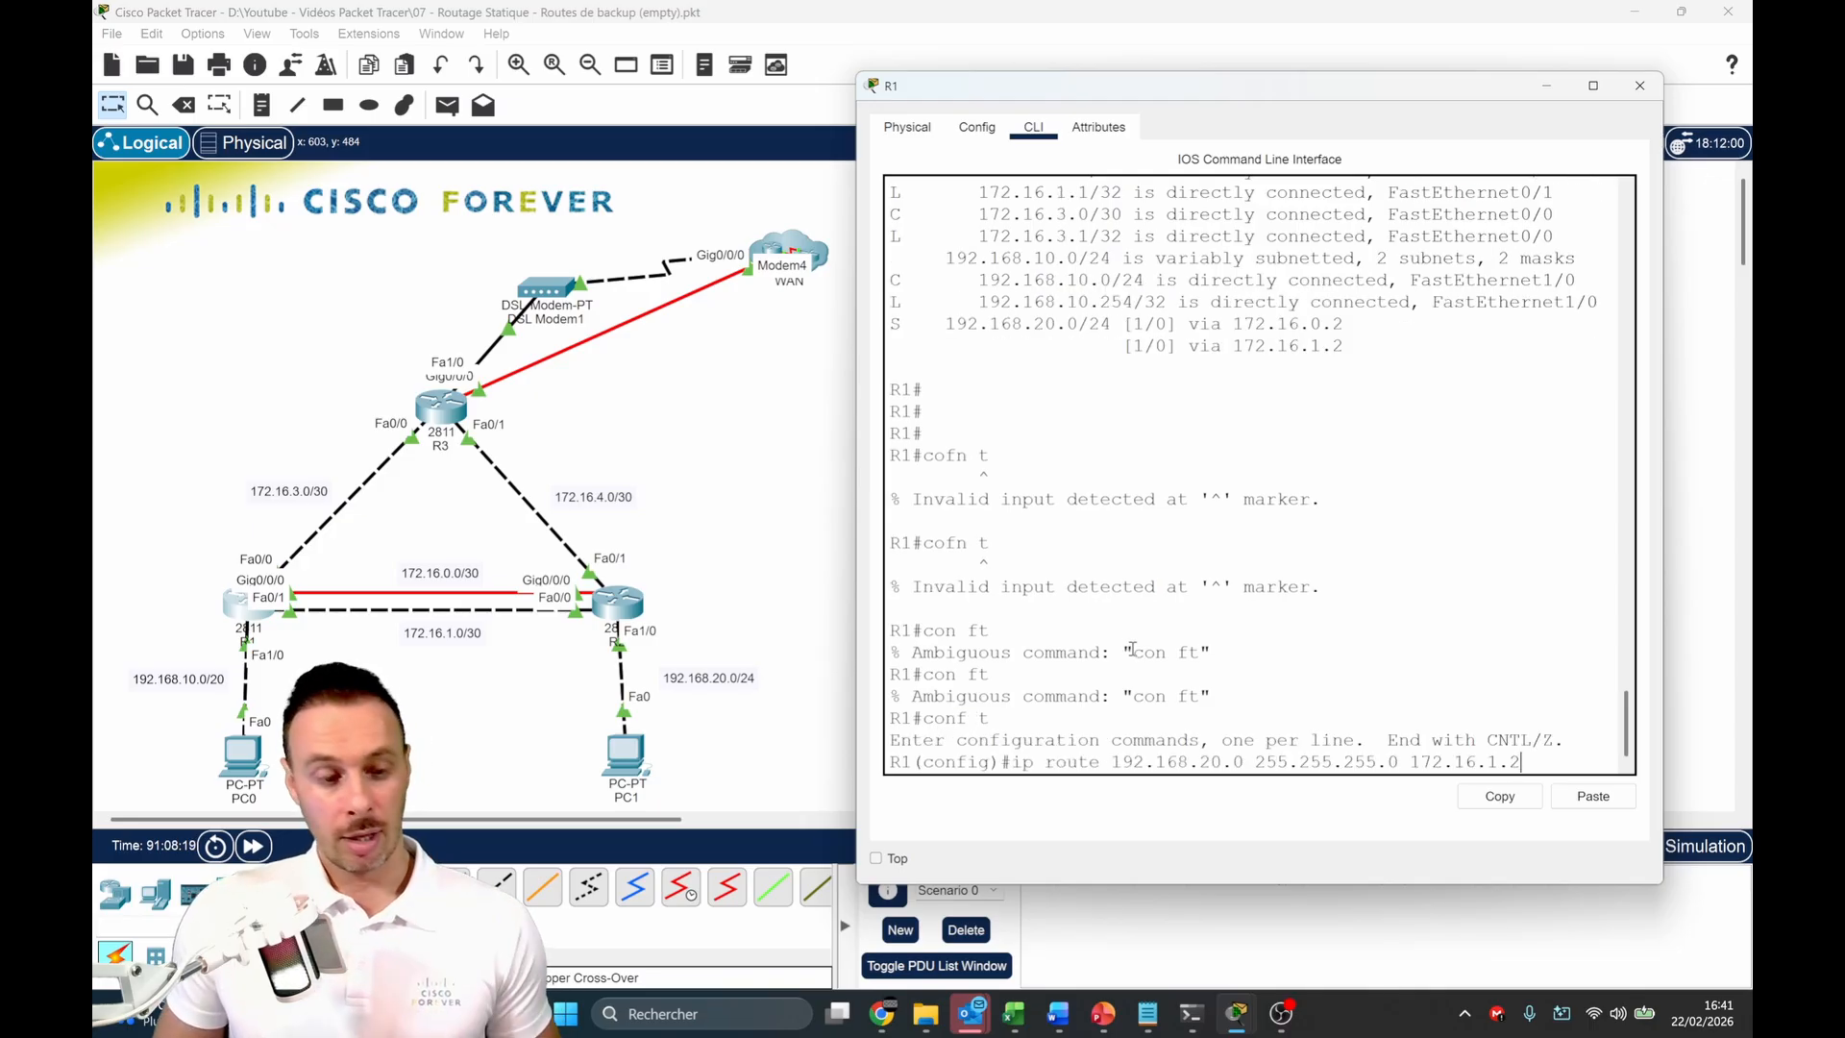
key(Home)
text(no)
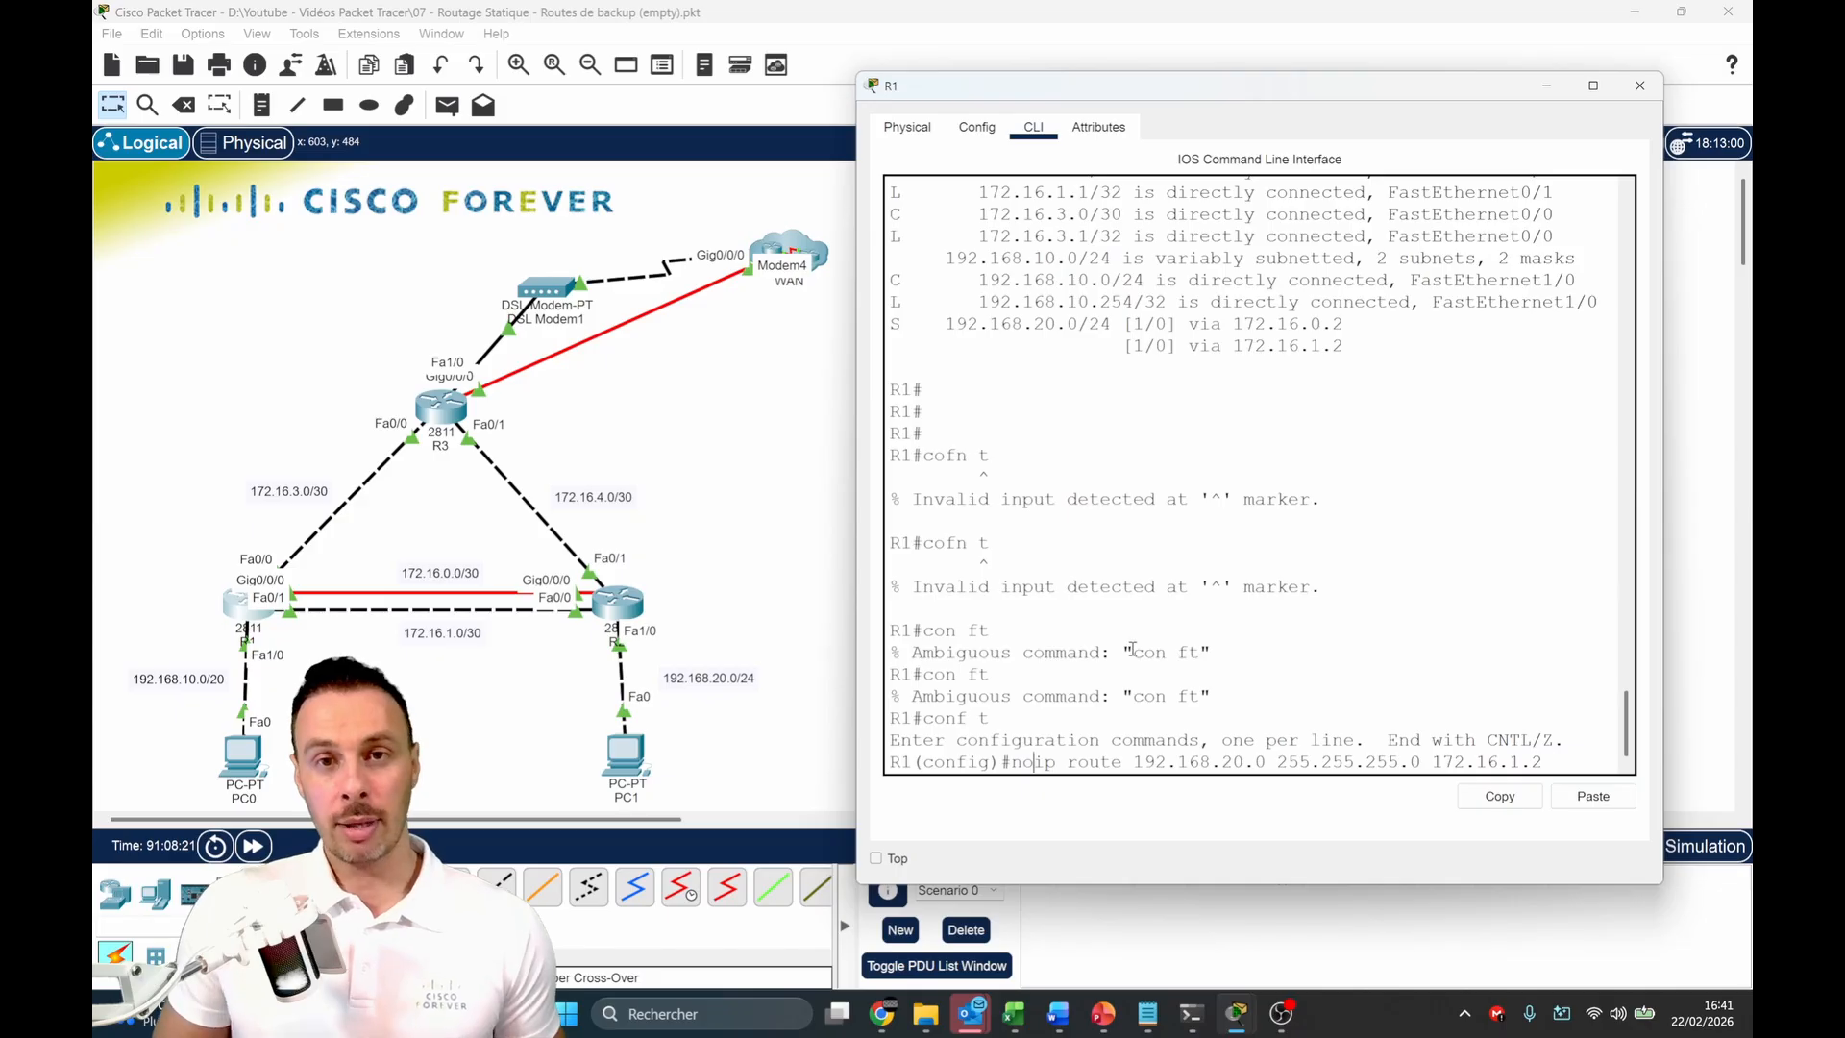
key(Return)
Check the available route options and add R1's backup route to 192.168.20.0 255.255.255.0 via 172.16.1.2 with an administrative distance of 5
key(Up)
key(Up)
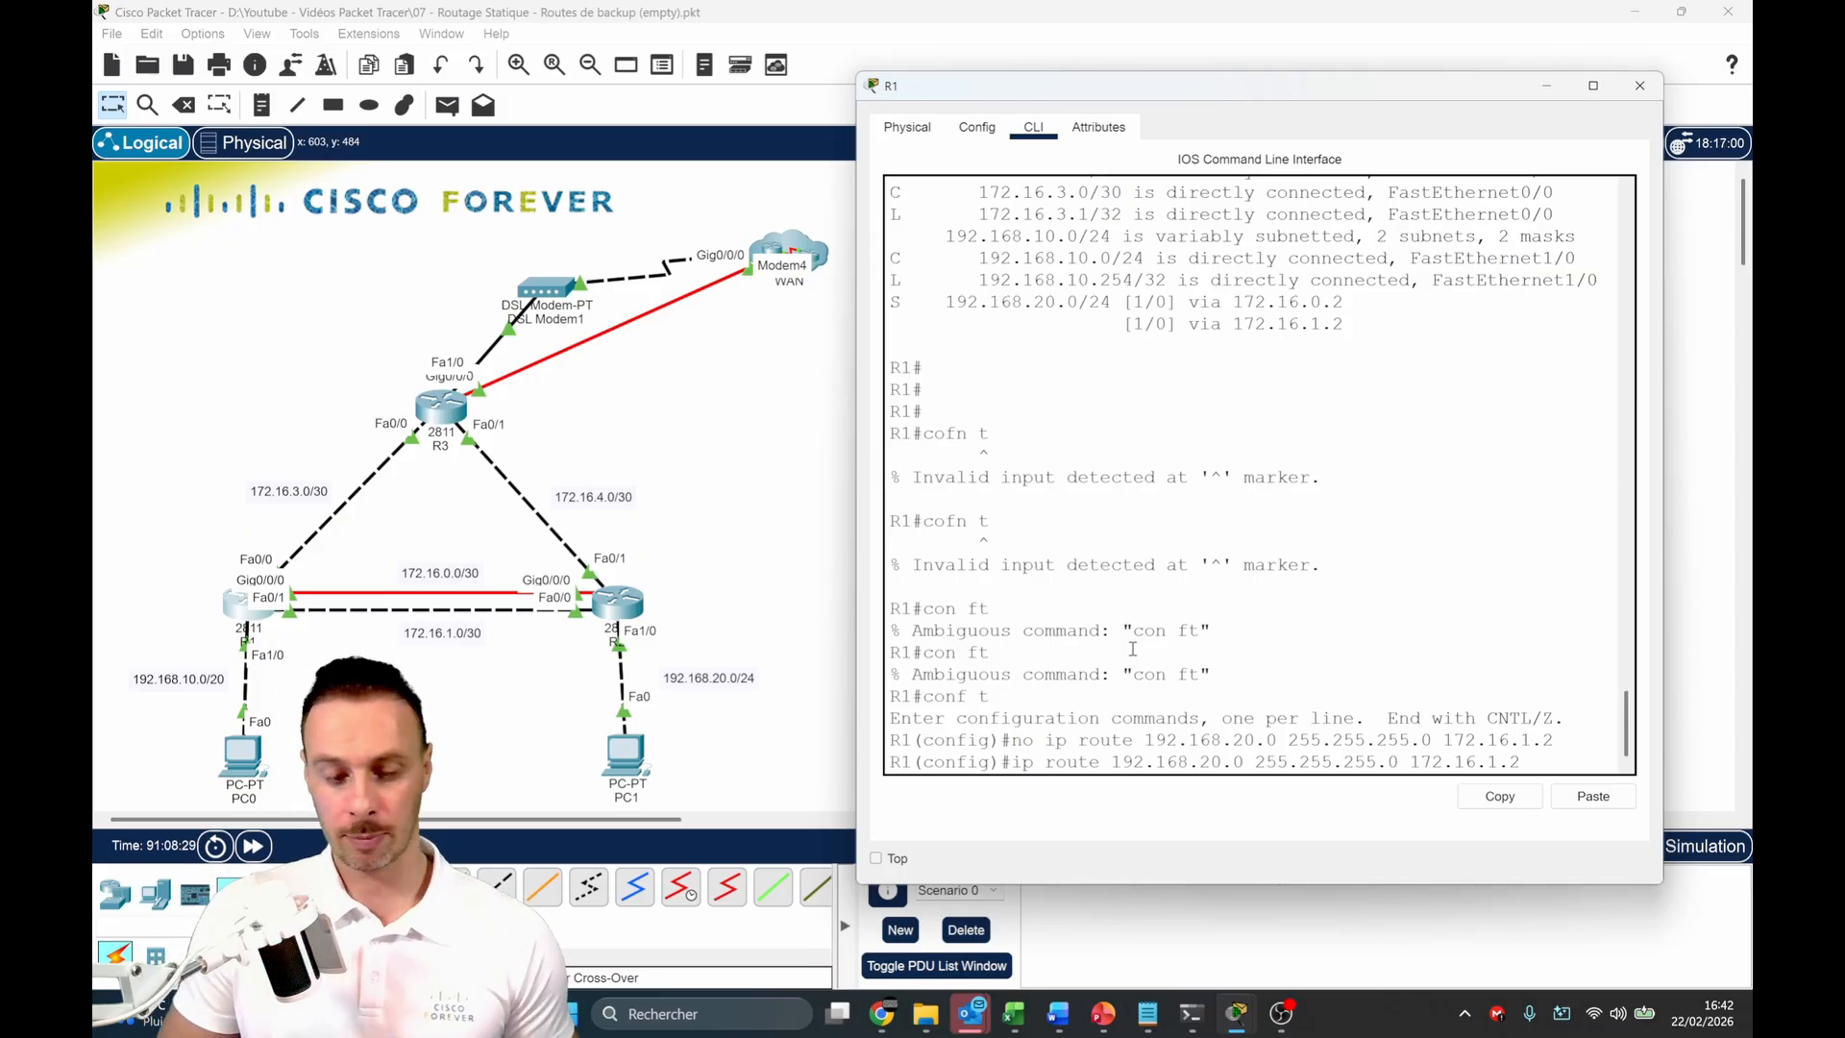
text(?)
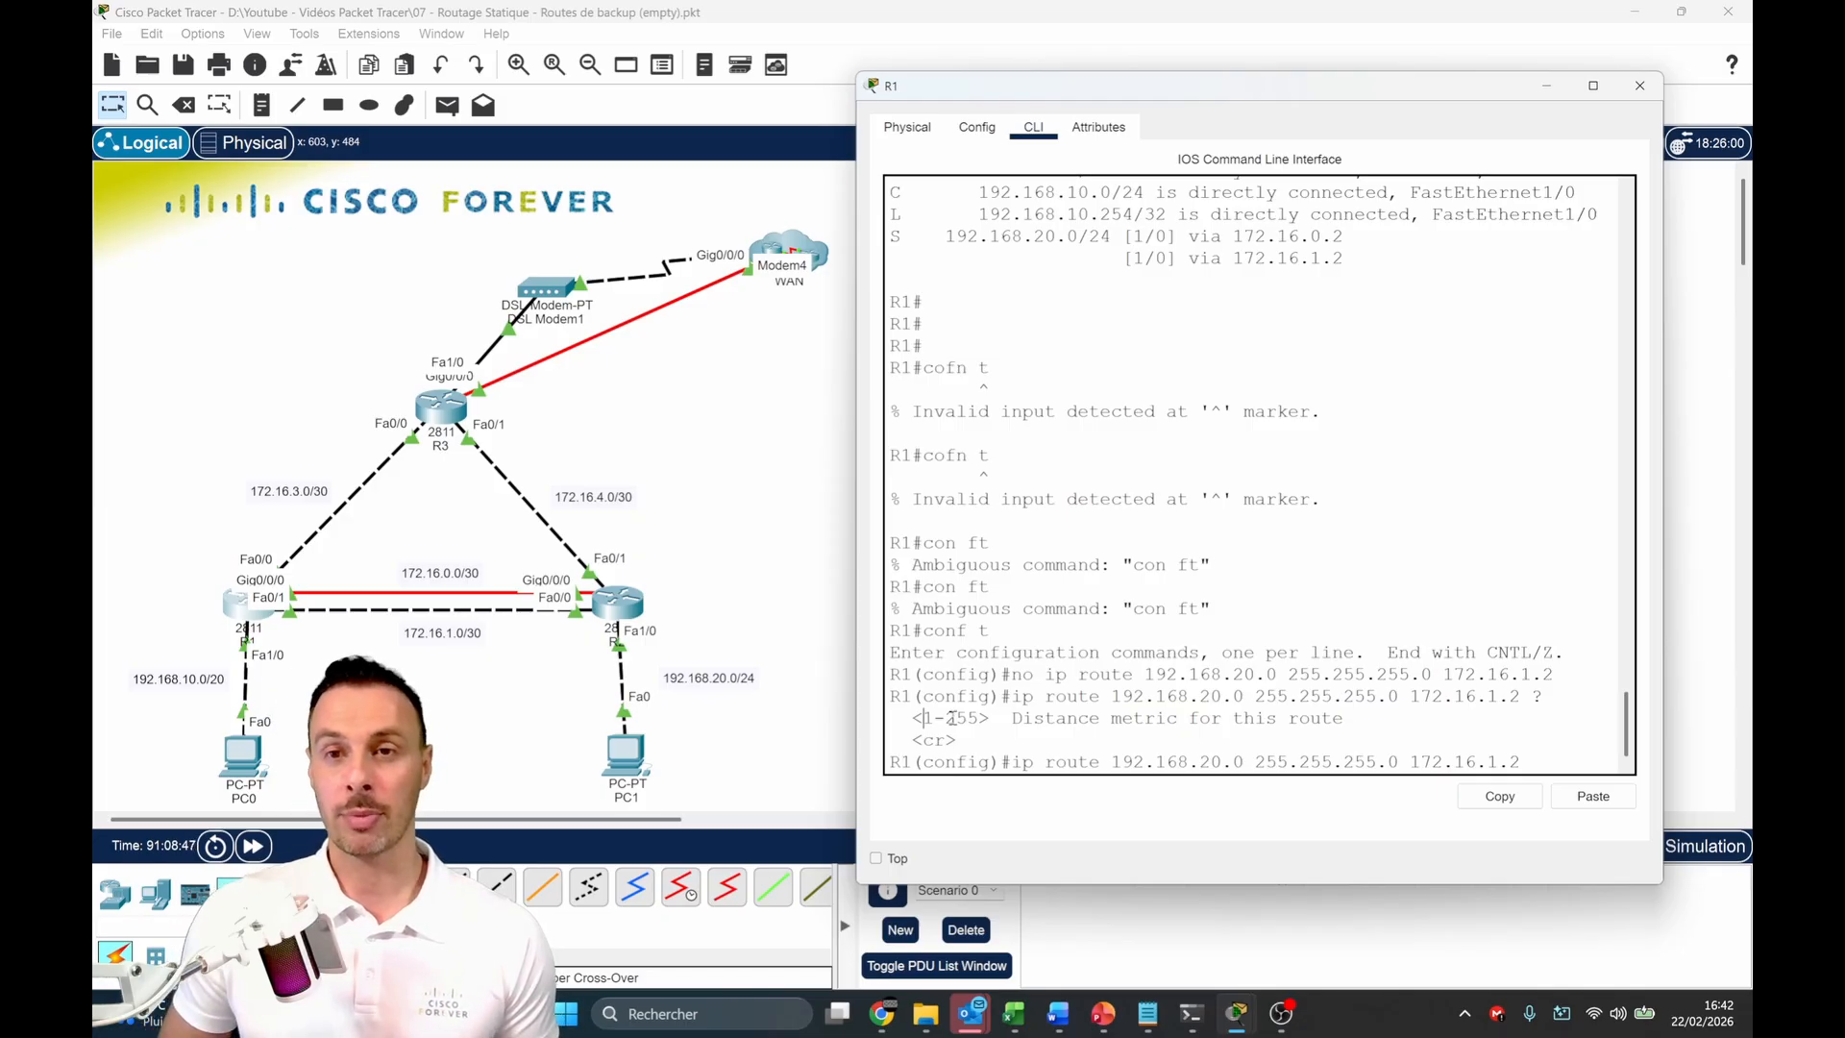
text(5)
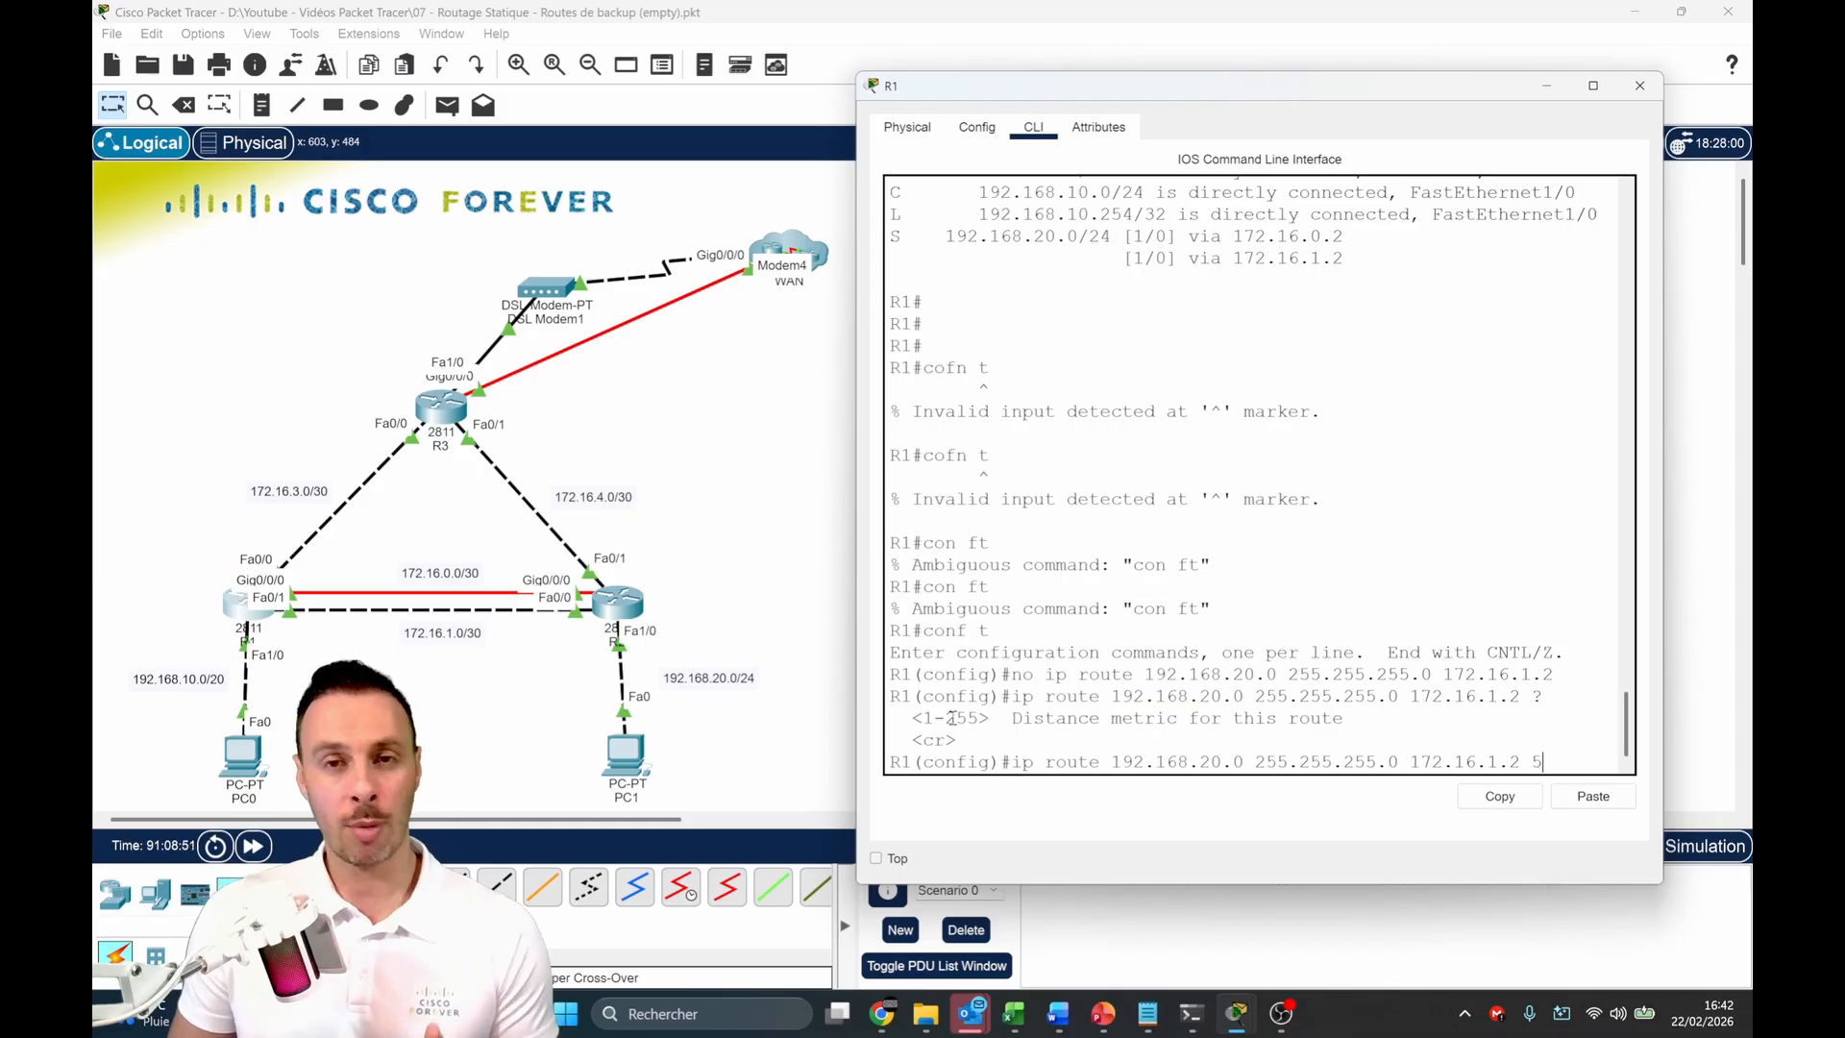
key(Return)
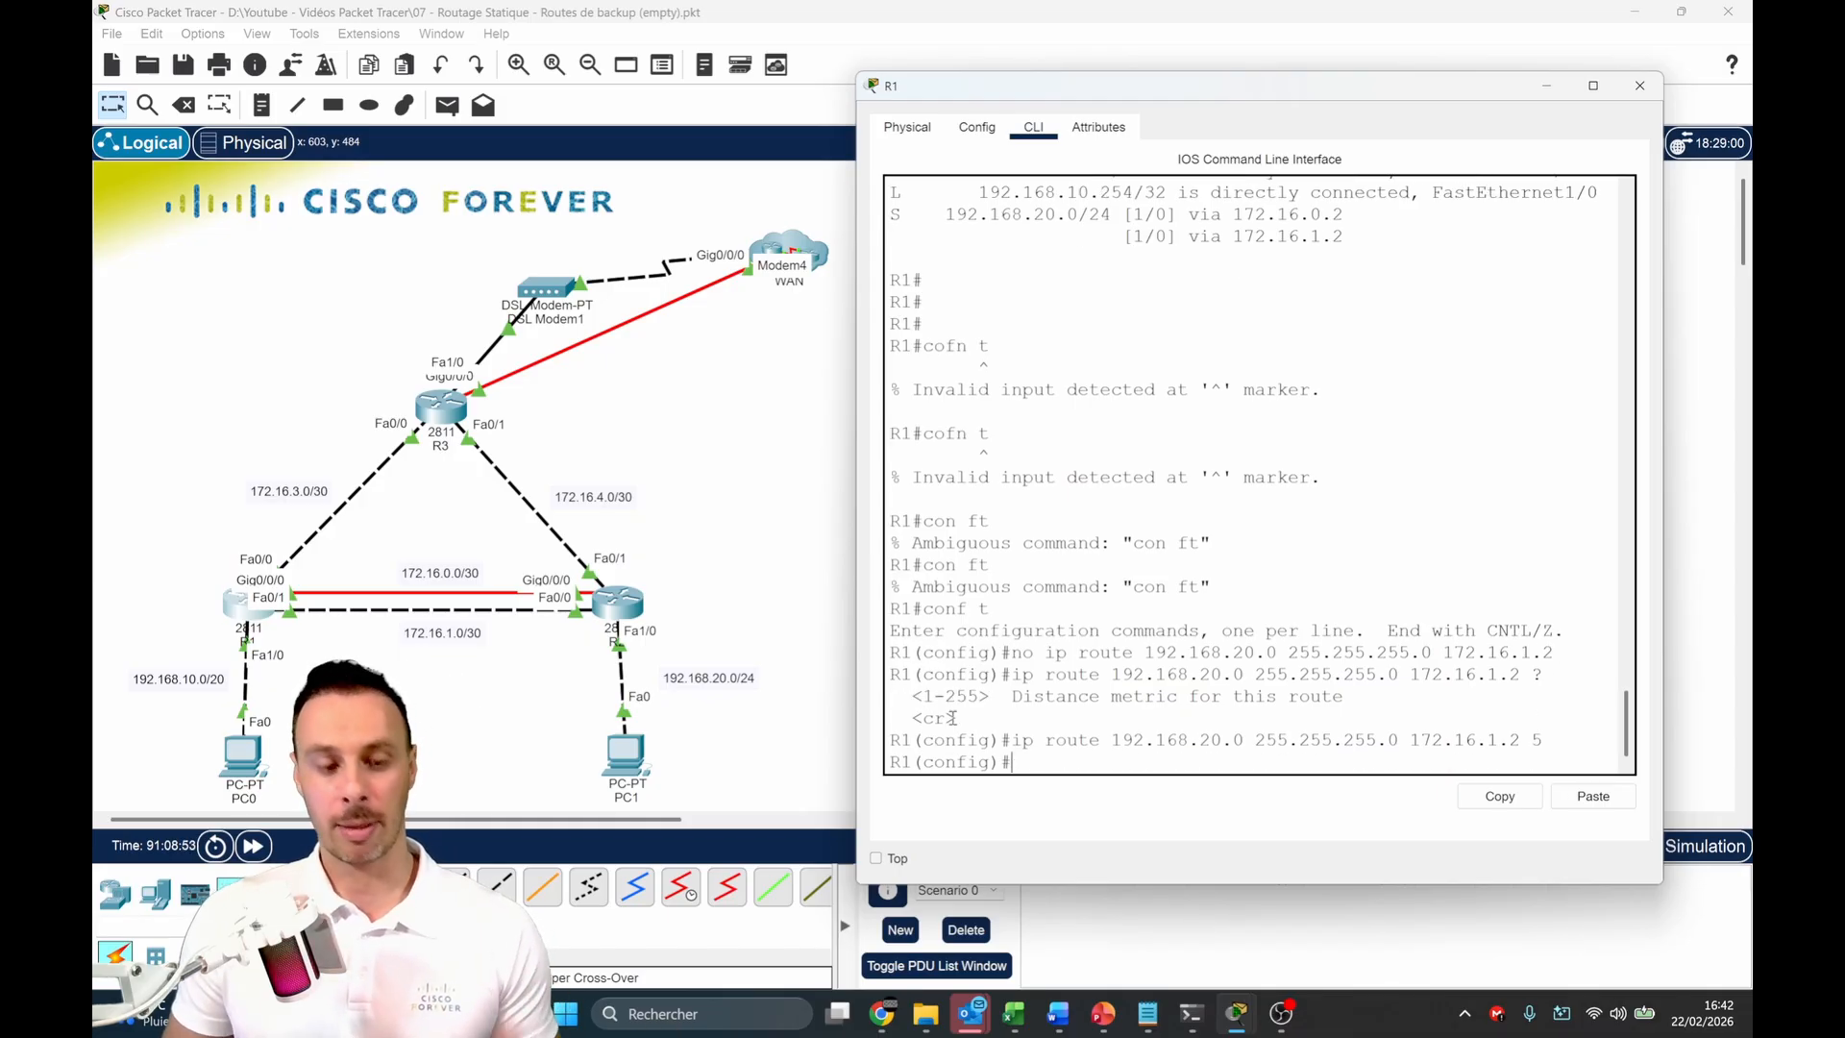
Display R1's routing table from configuration mode and check the next hop of the static route to 192.168.20.0/24
text(do sh ip route)
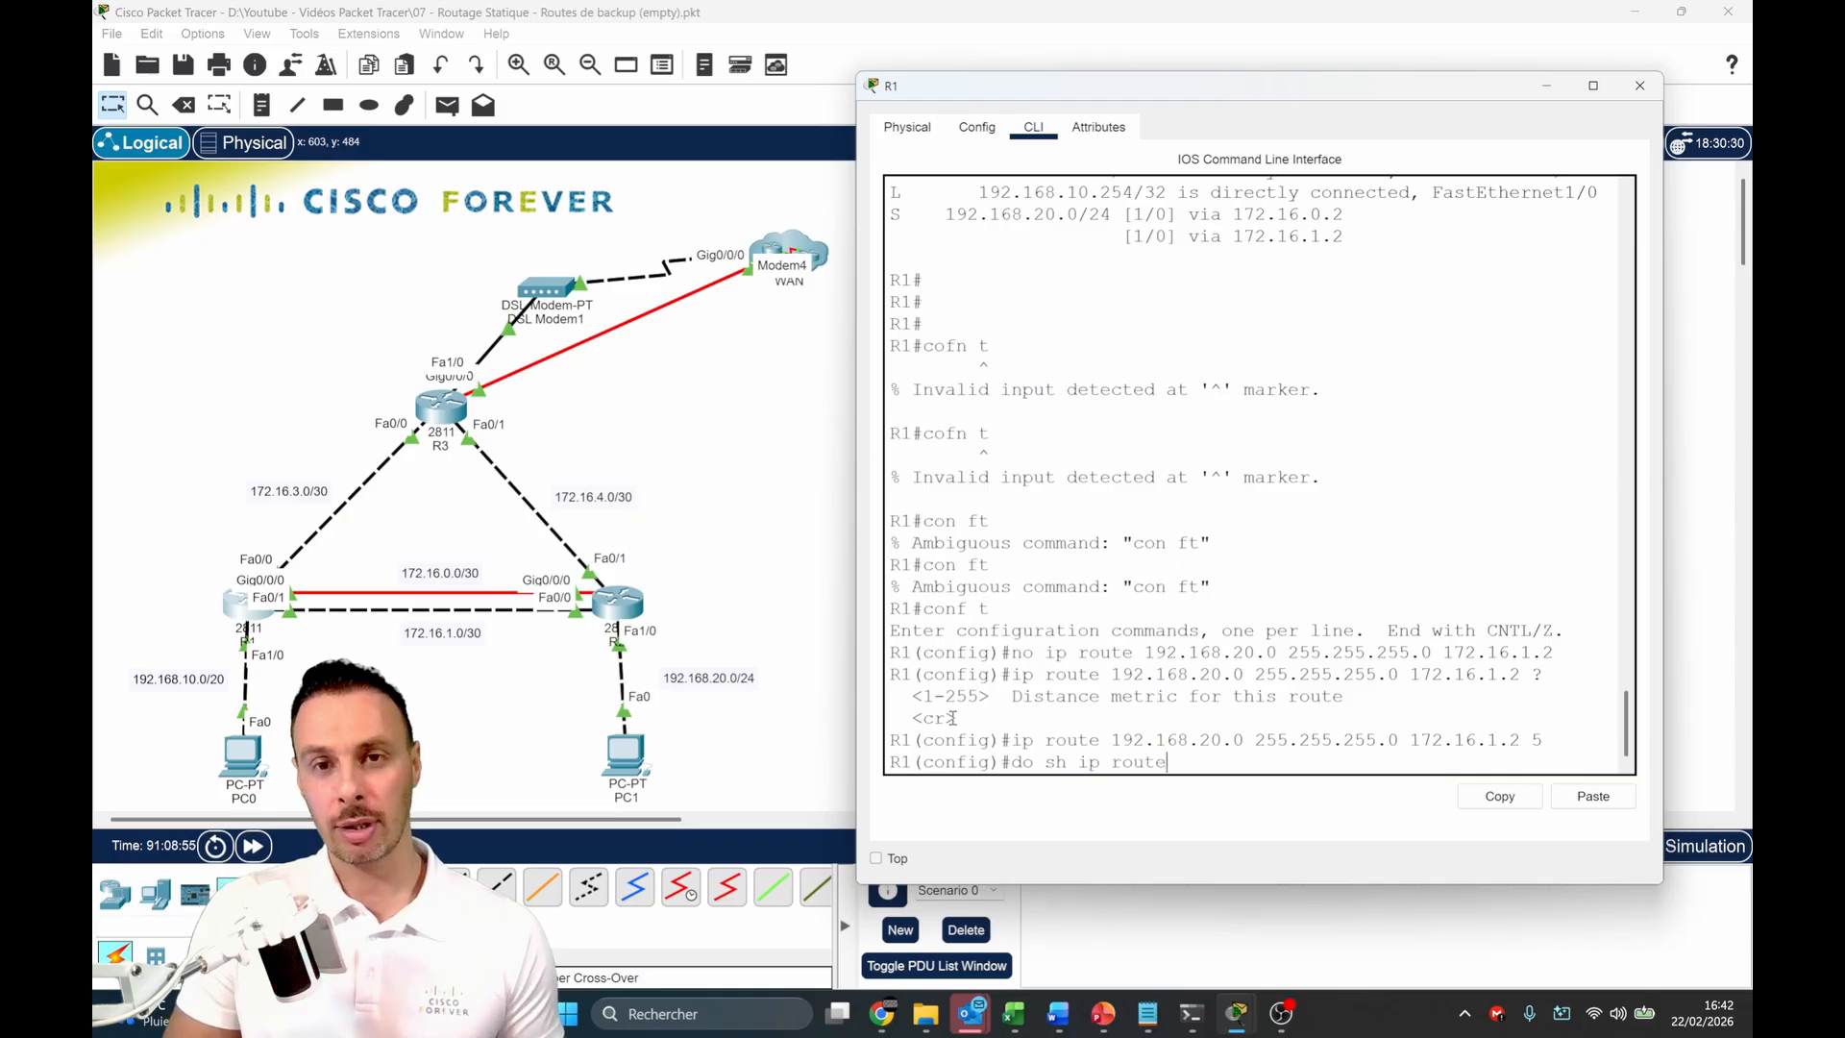
key(Return)
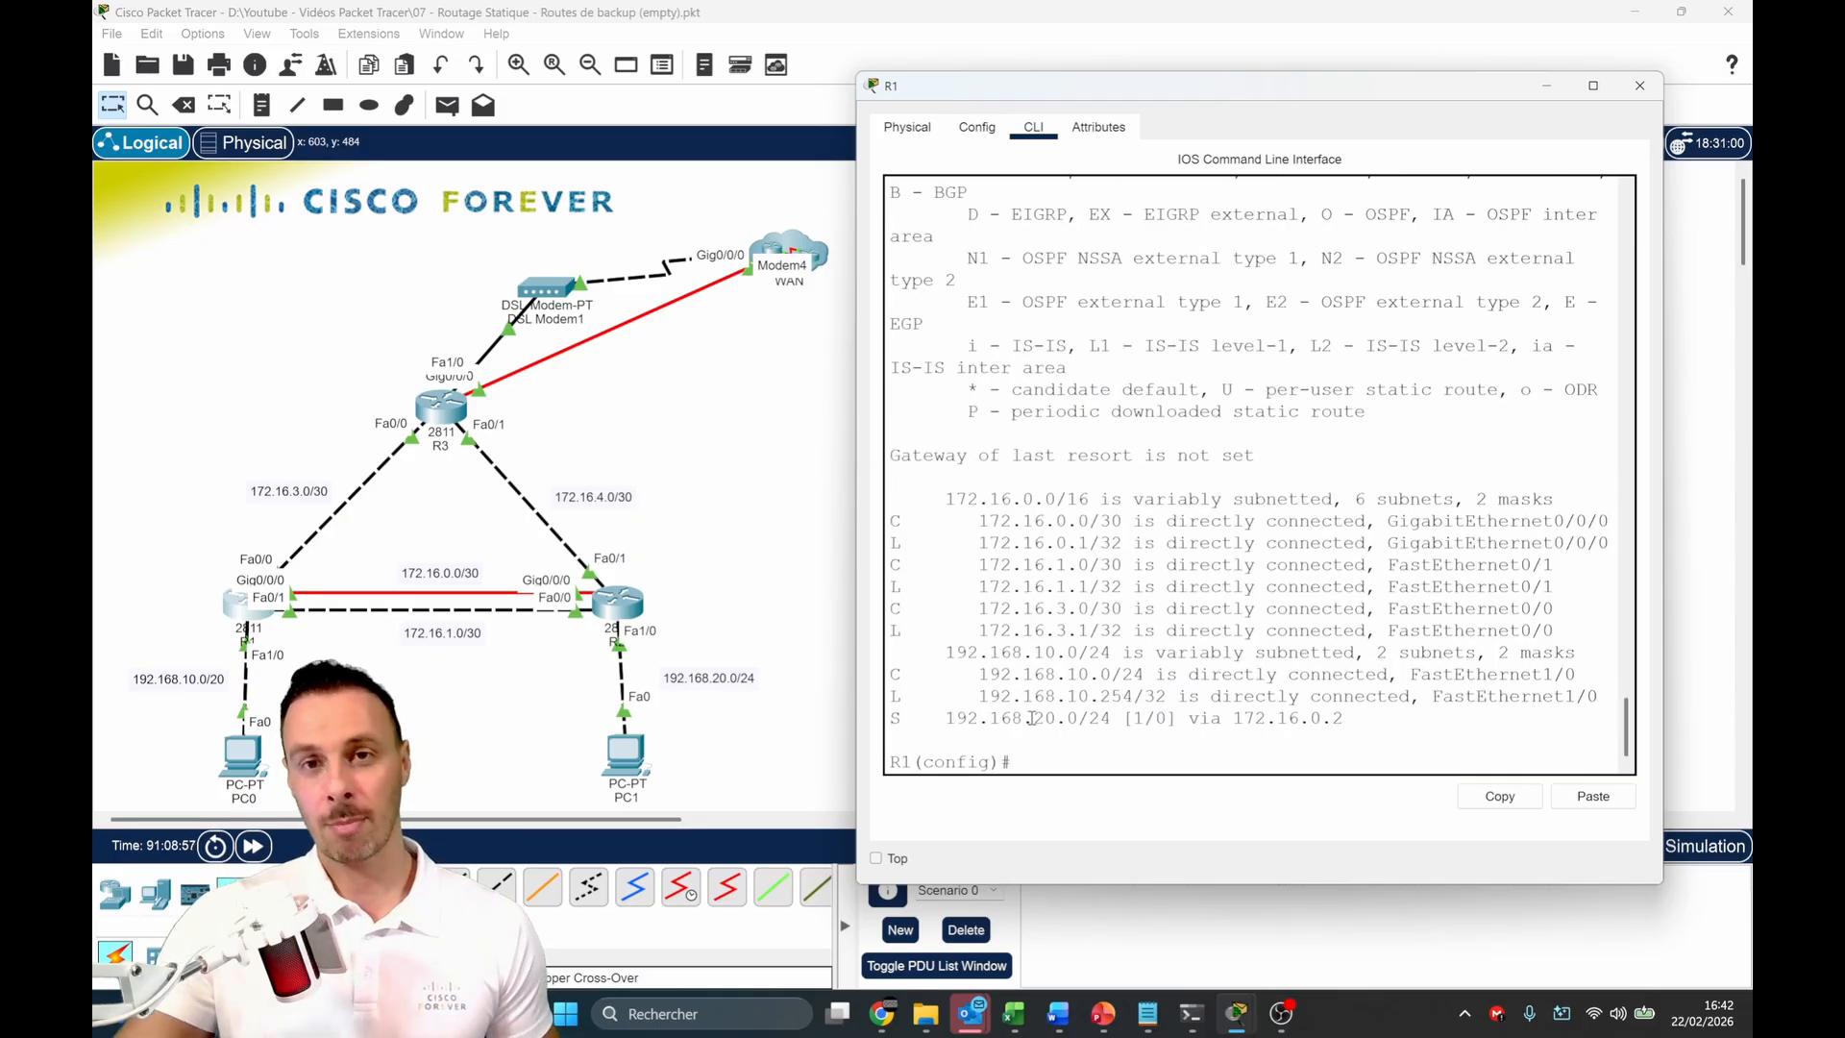
drag(1133, 719, 1344, 720)
Display R1's running configuration and locate the backup static route via 172.16.1.2 with administrative distance 5
text(do sh run)
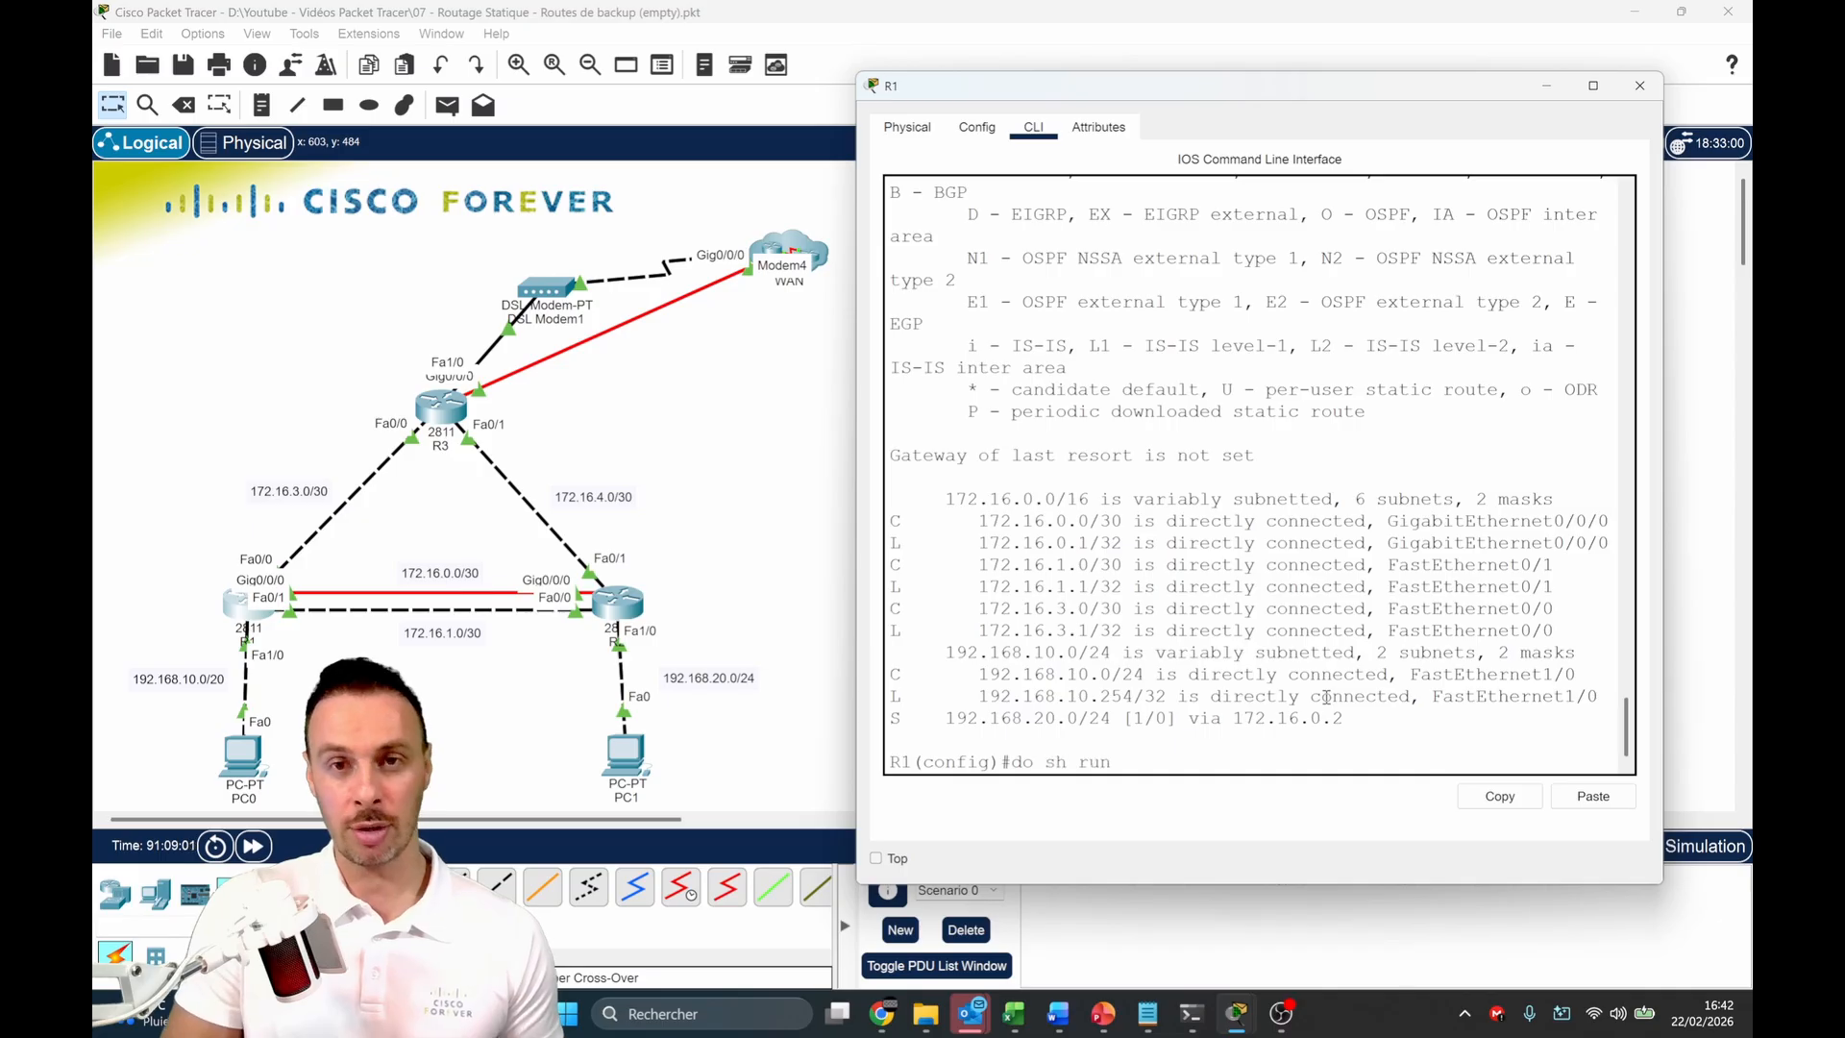
key(Return)
key(space)
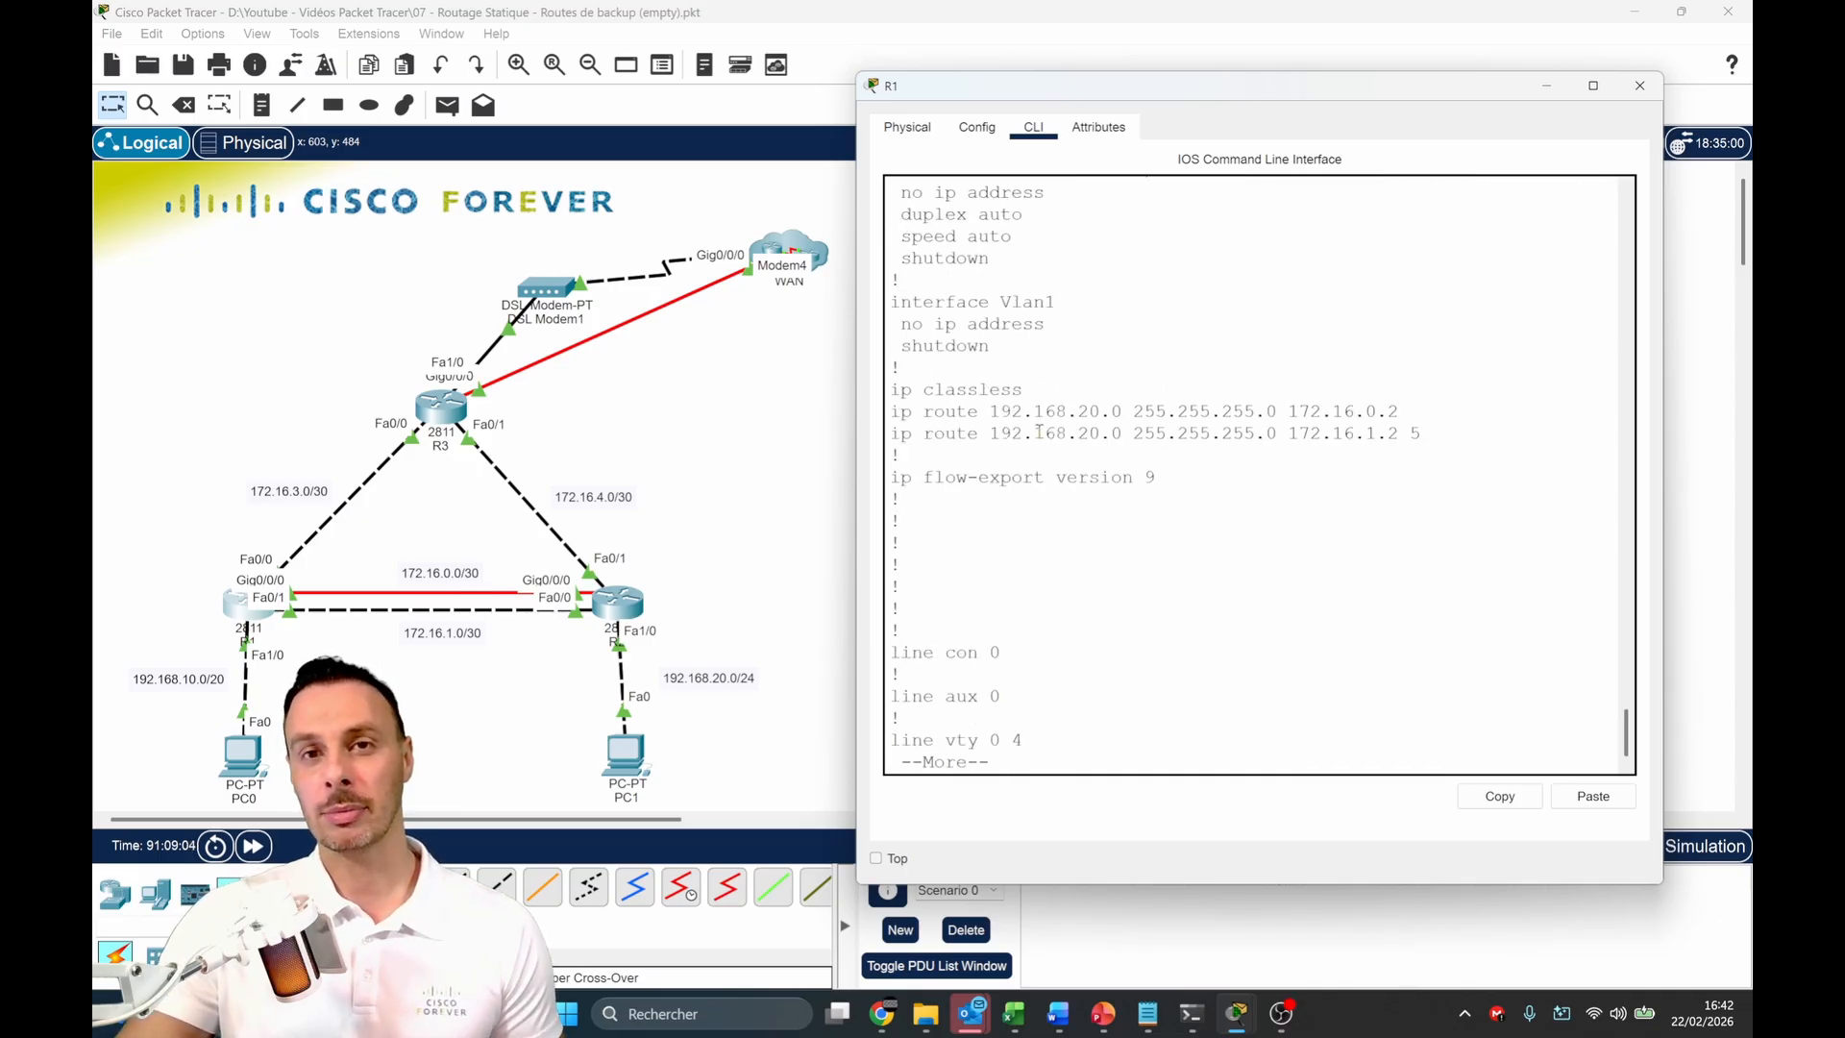
drag(945, 434, 1417, 448)
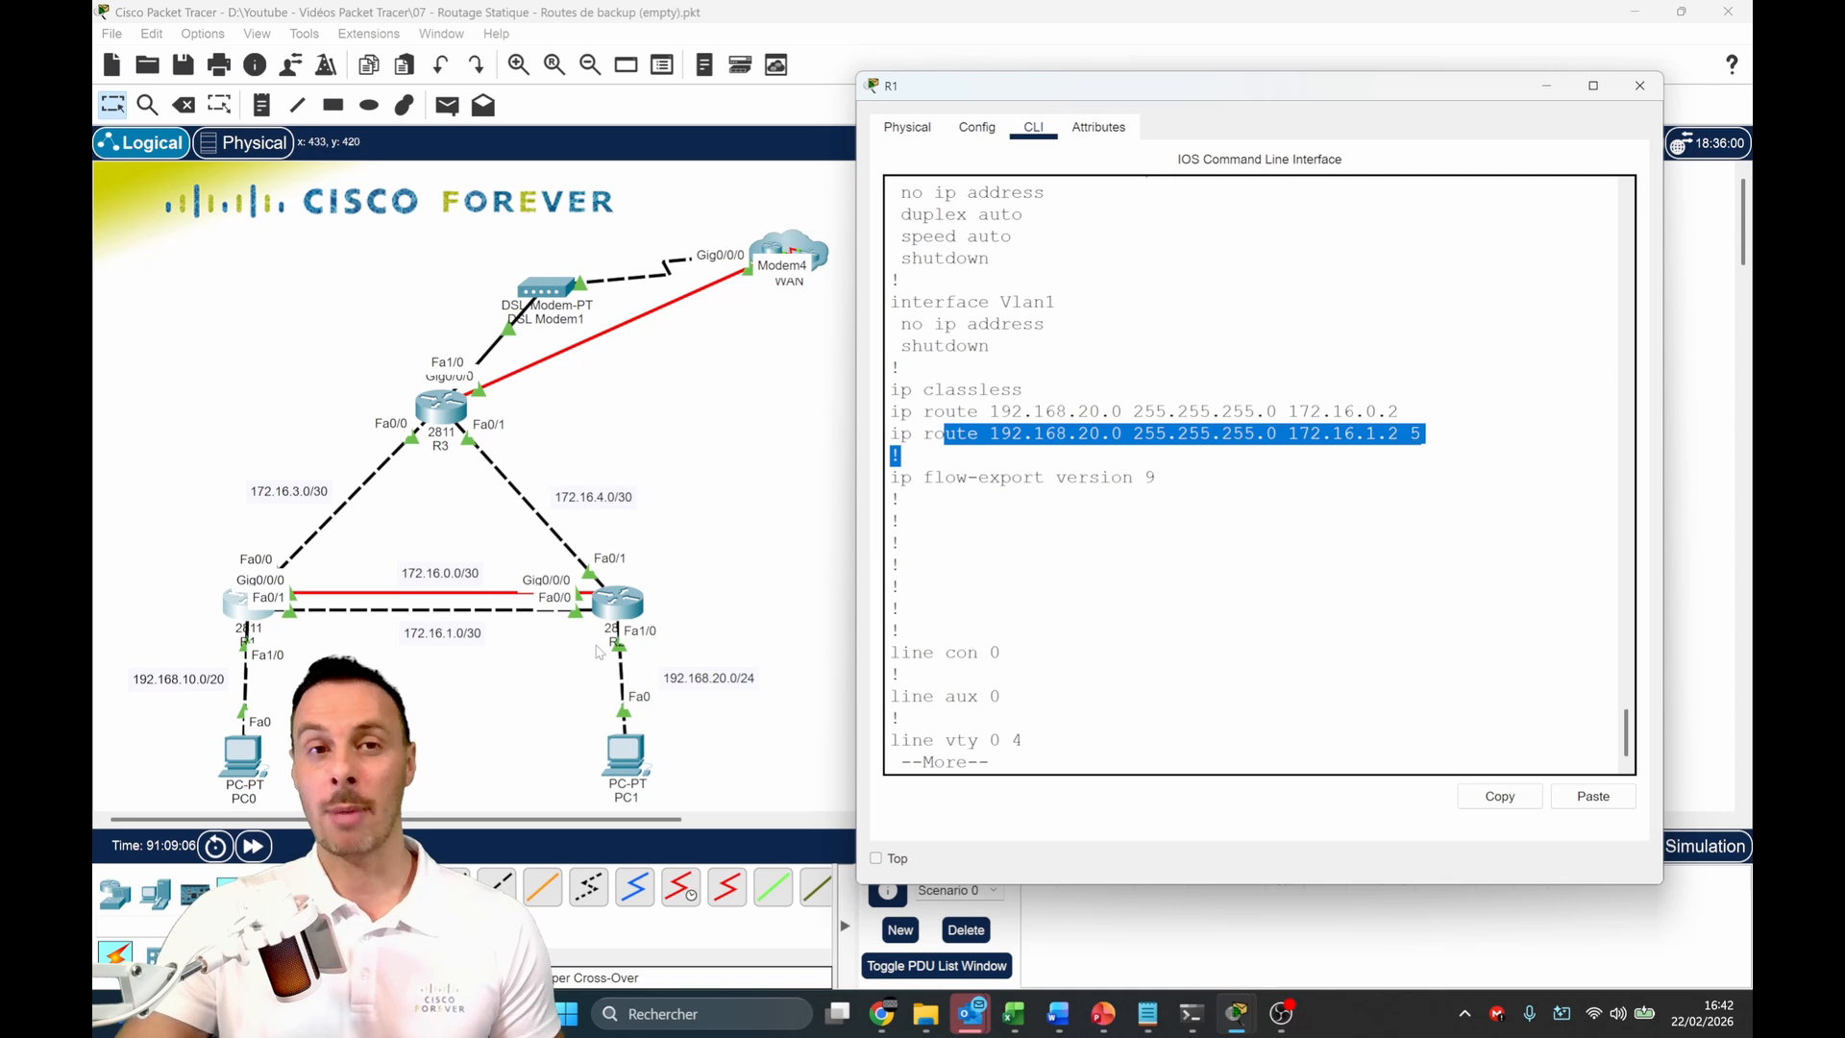
Remove R2's static route to 192.168.10.0 with mask 255.255.255.0 via next hop 172.16.1.1
click(620, 606)
text(ip route 192.168.10.0 255.255.255.0 172.16.1.1)
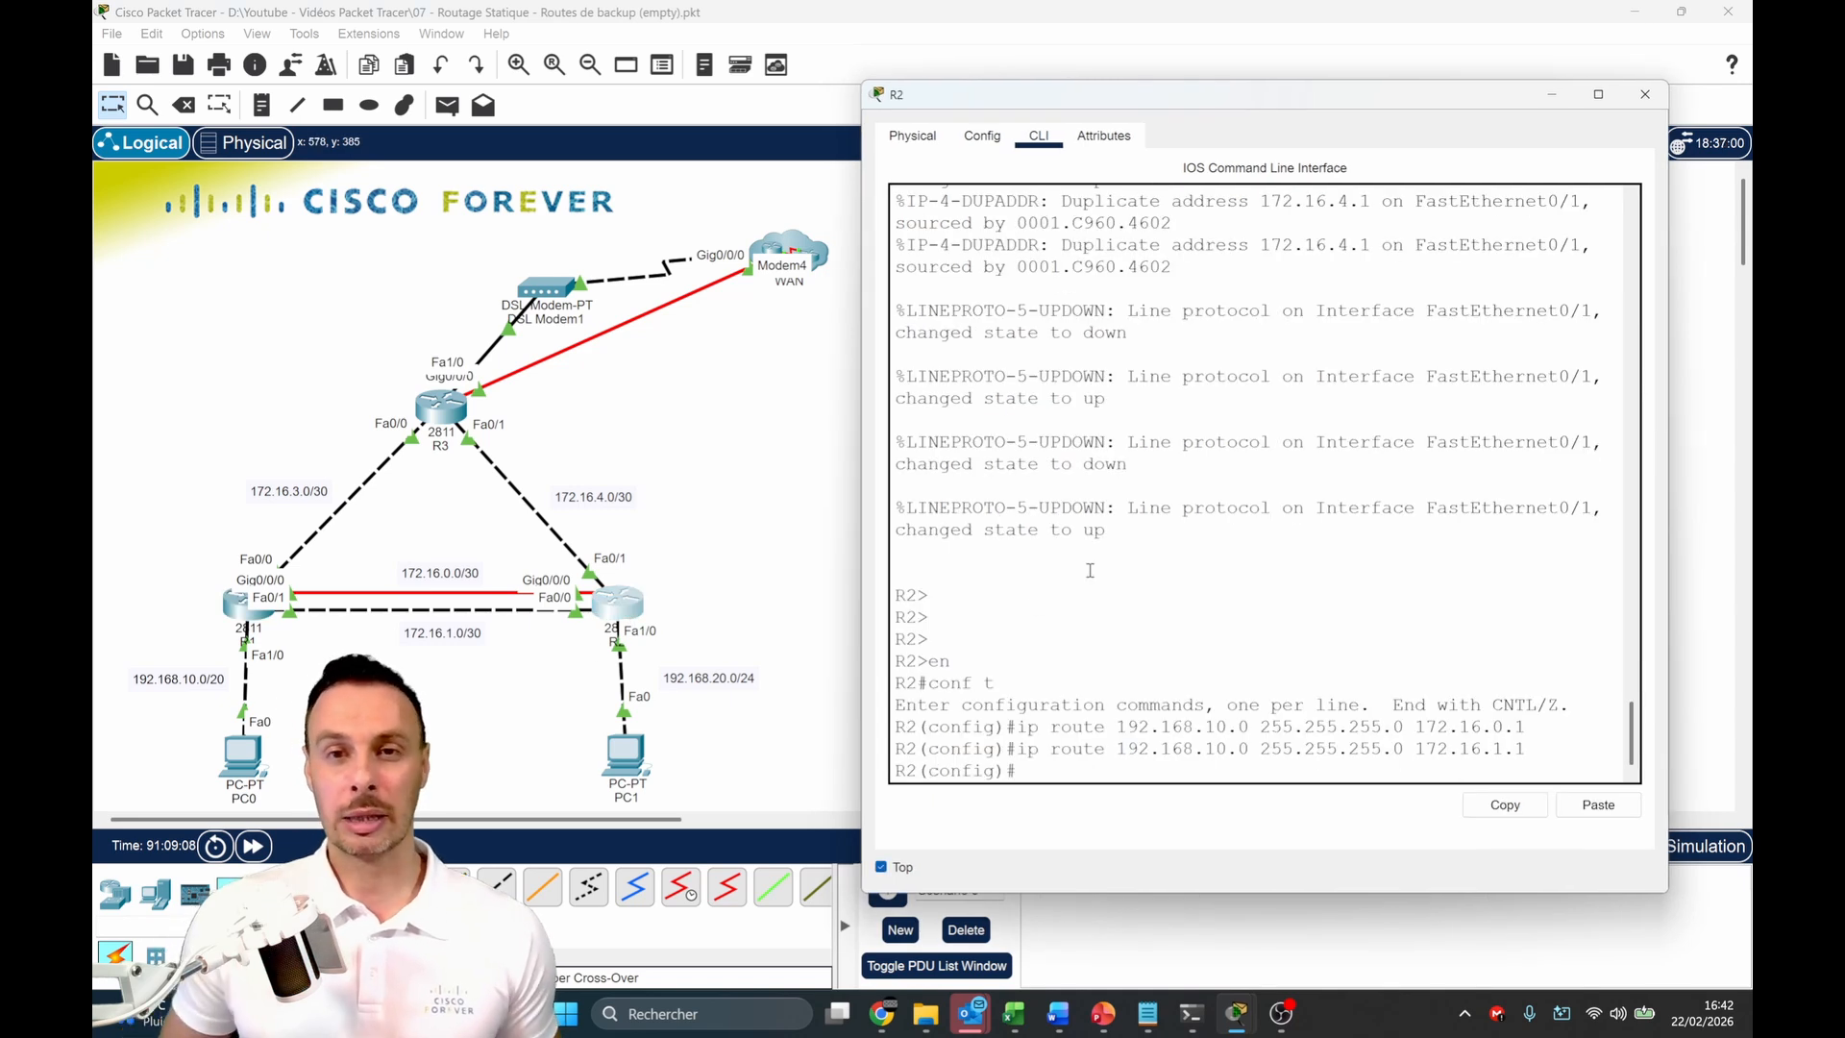
key(Home)
text(no)
key(Return)
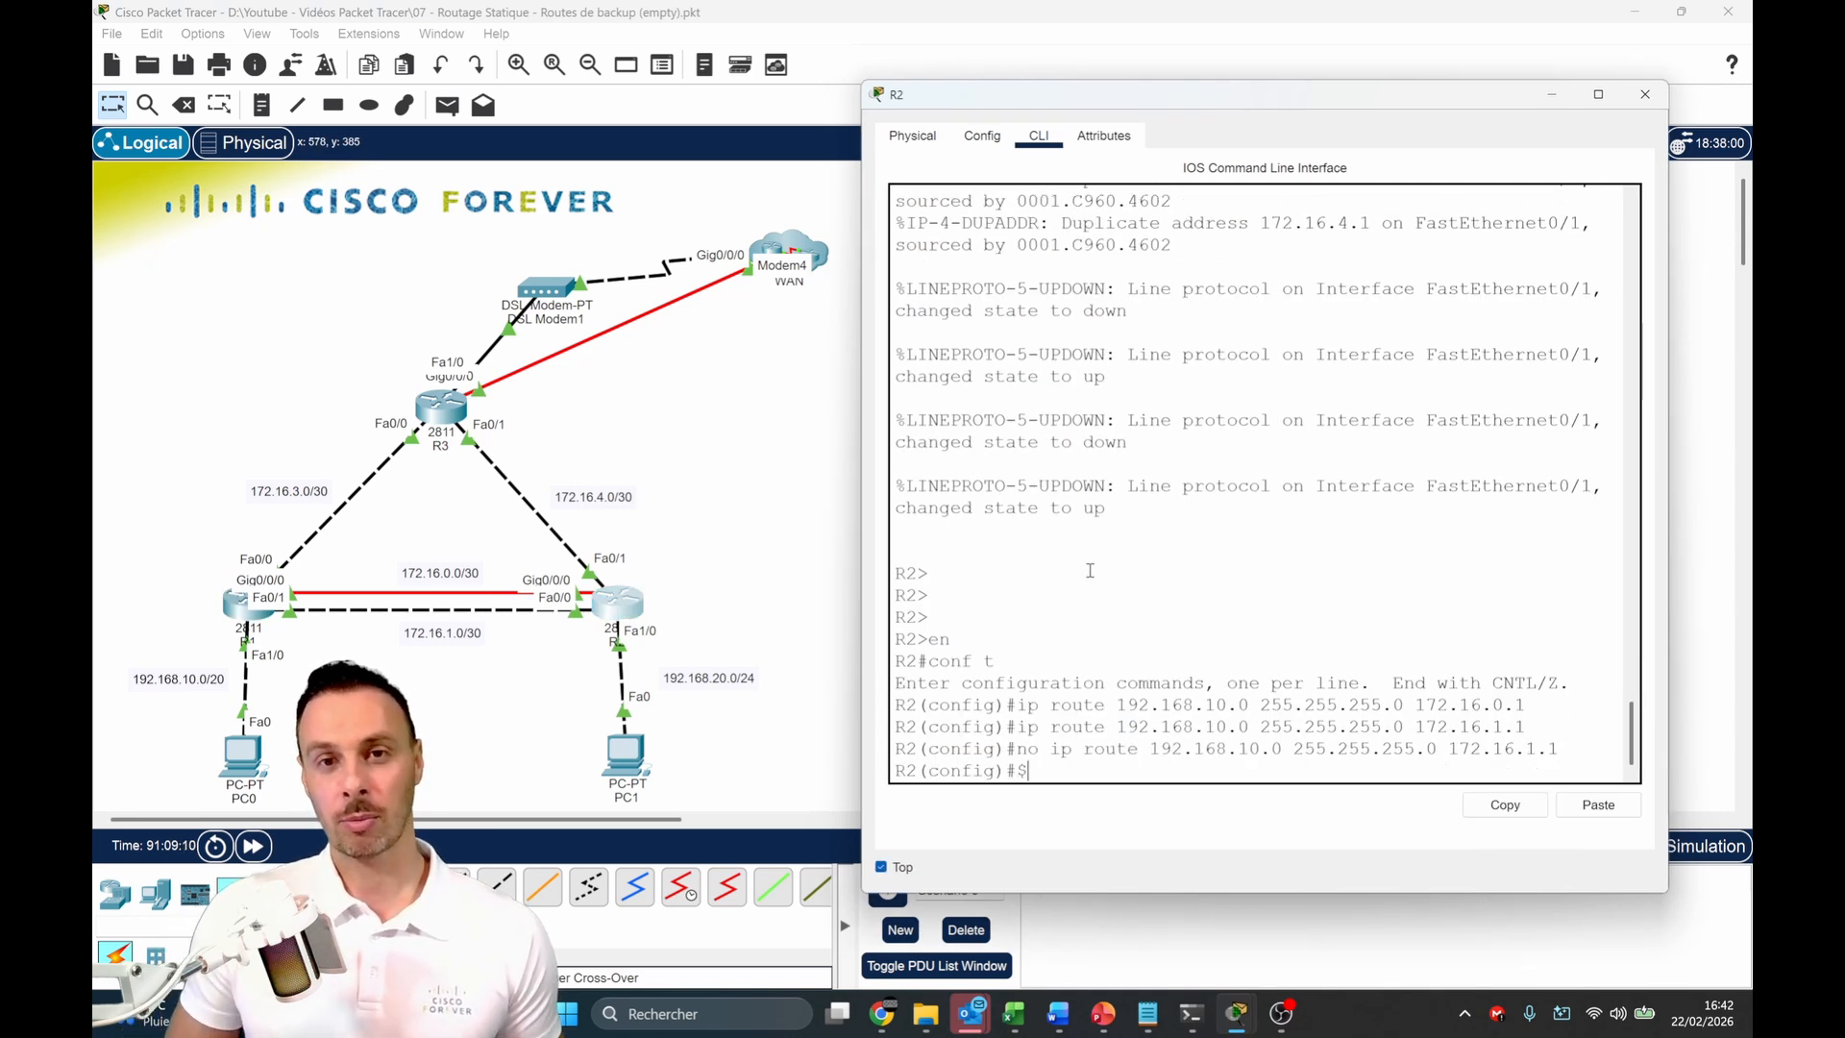
Add R2's backup route to 192.168.10.0 255.255.255.0 via 172.16.1.1 with an administrative distance of 5
key(Up)
key(Up)
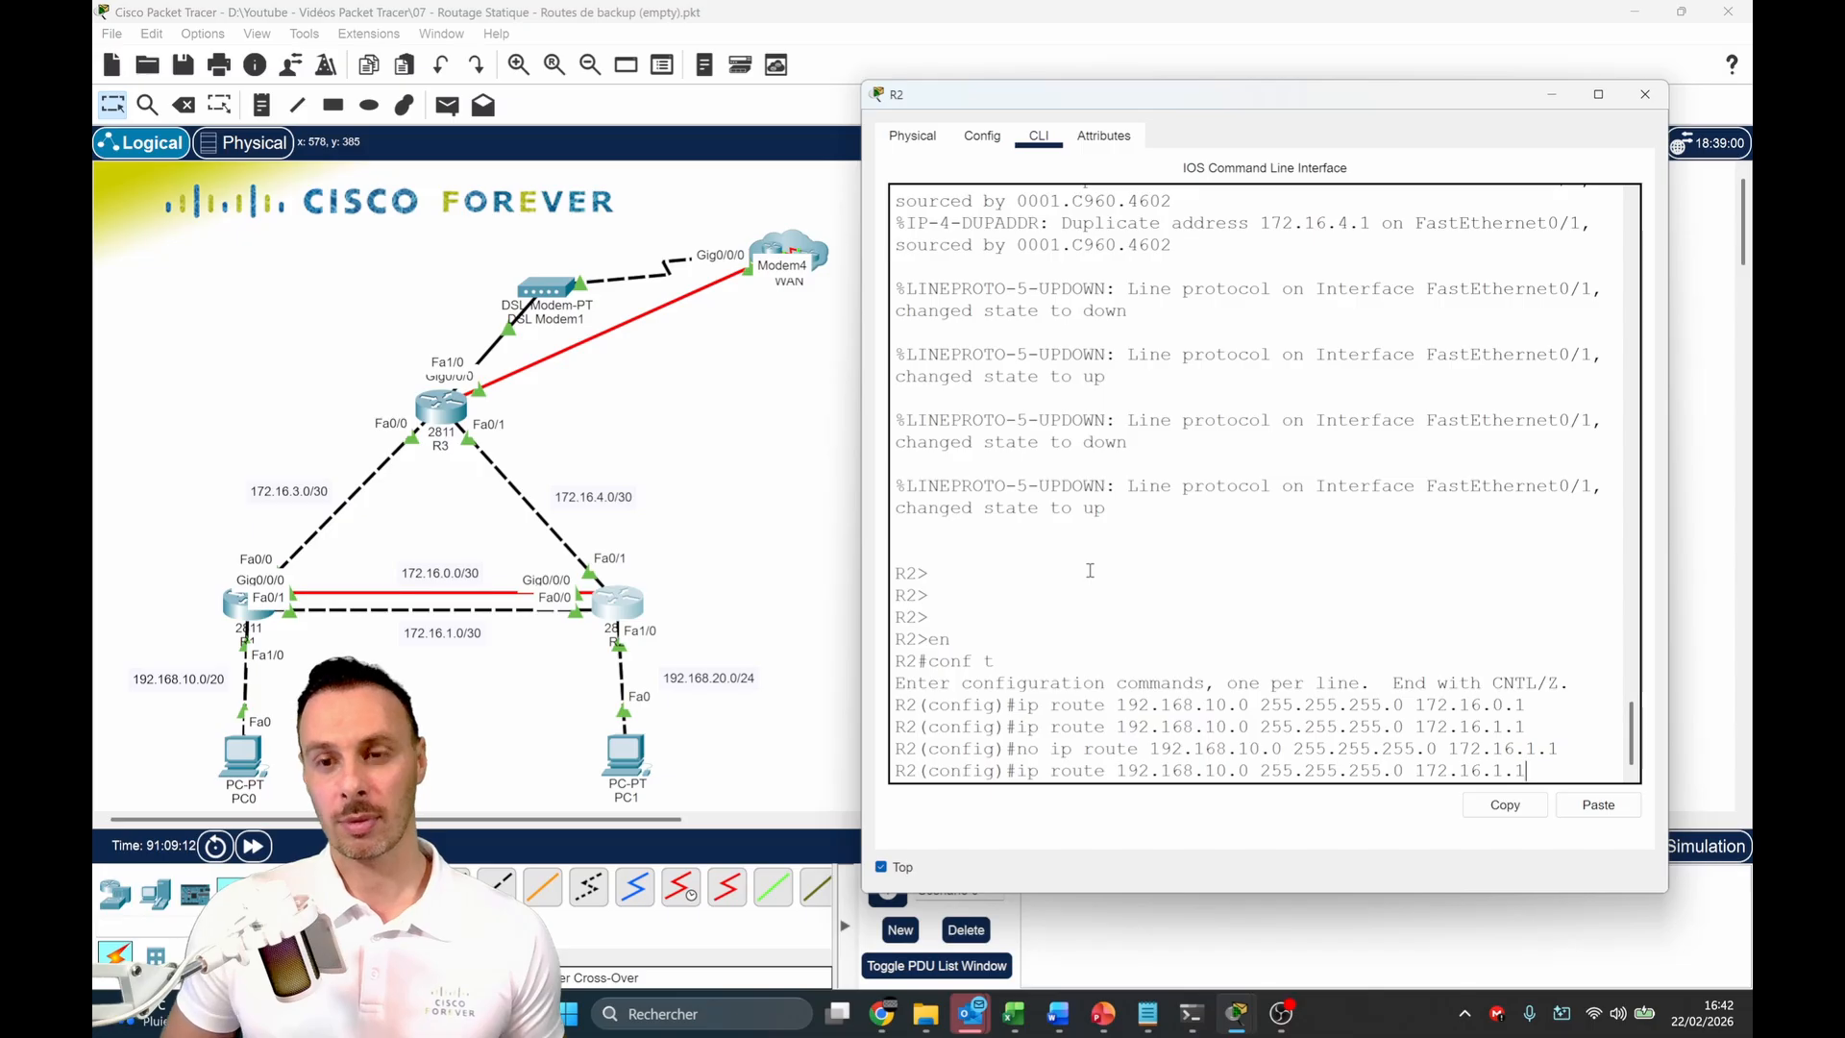
text(5)
key(Return)
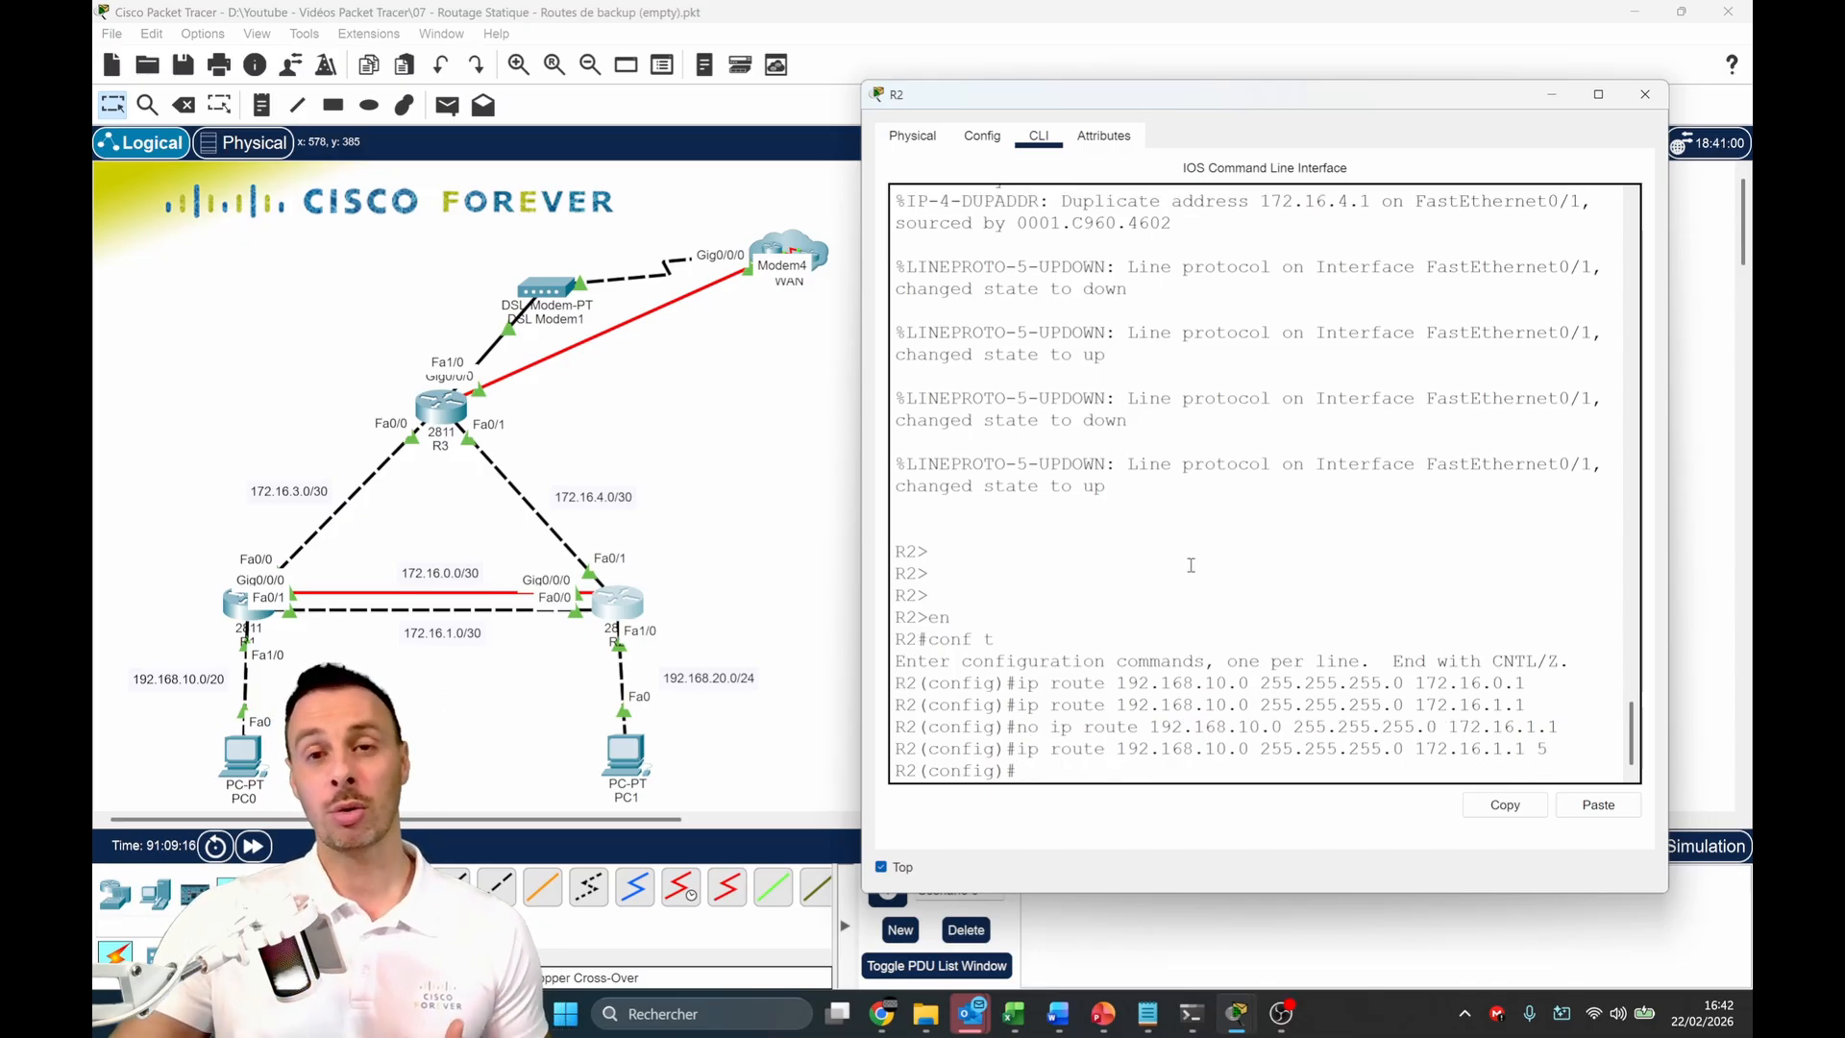
Display R2's routing table and check the next hop of the static route to 192.168.10.0/24
text(do sh ip route)
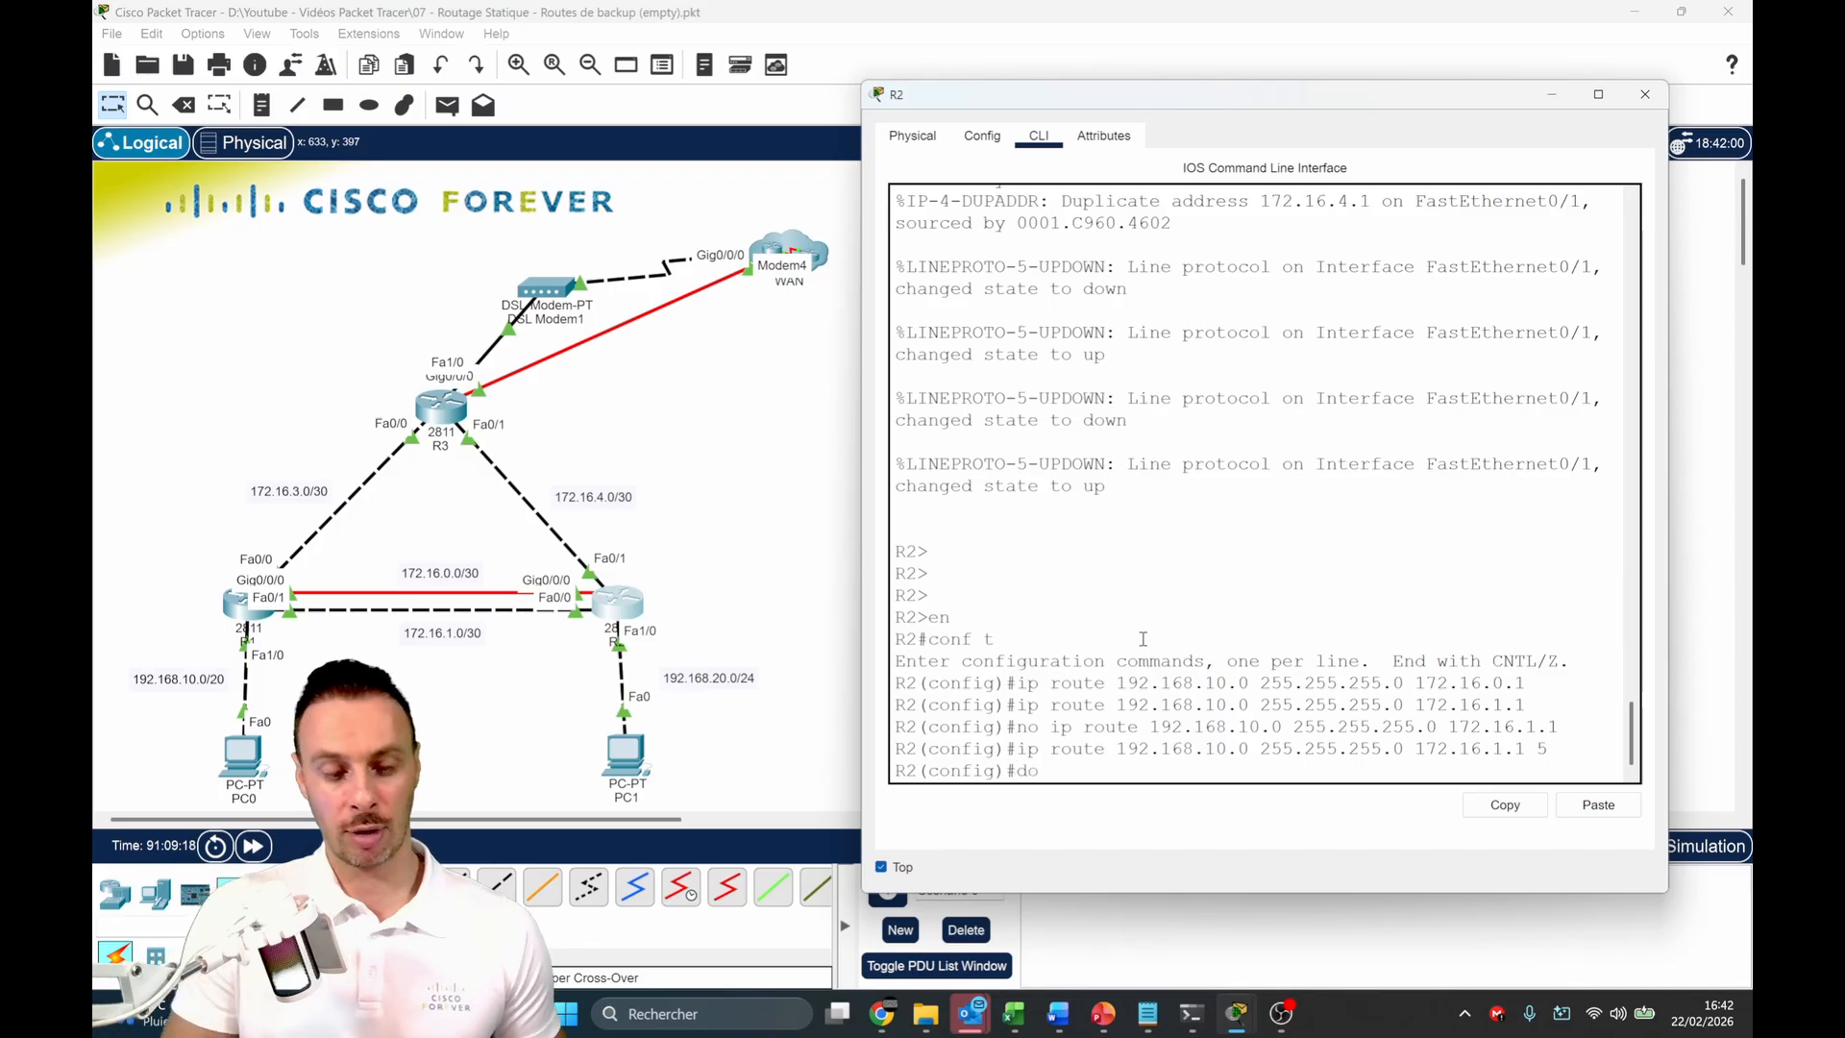
key(Return)
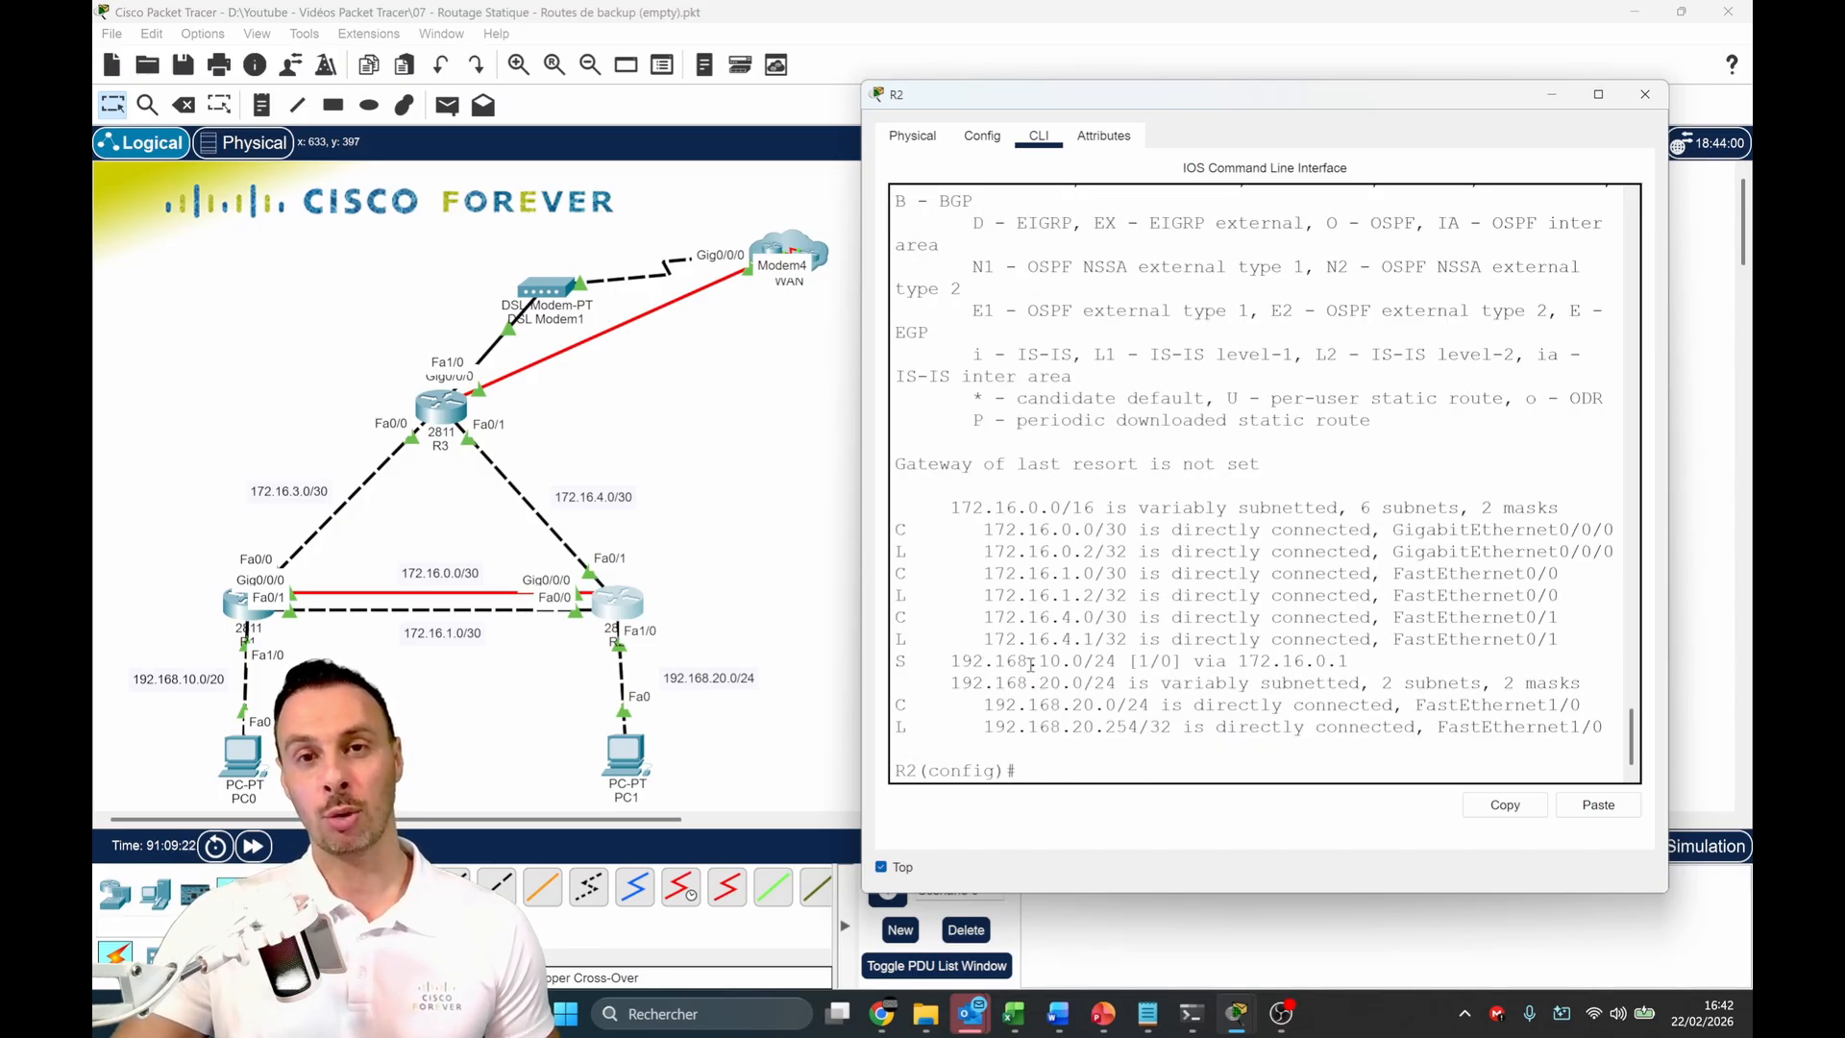
drag(1073, 663, 1351, 663)
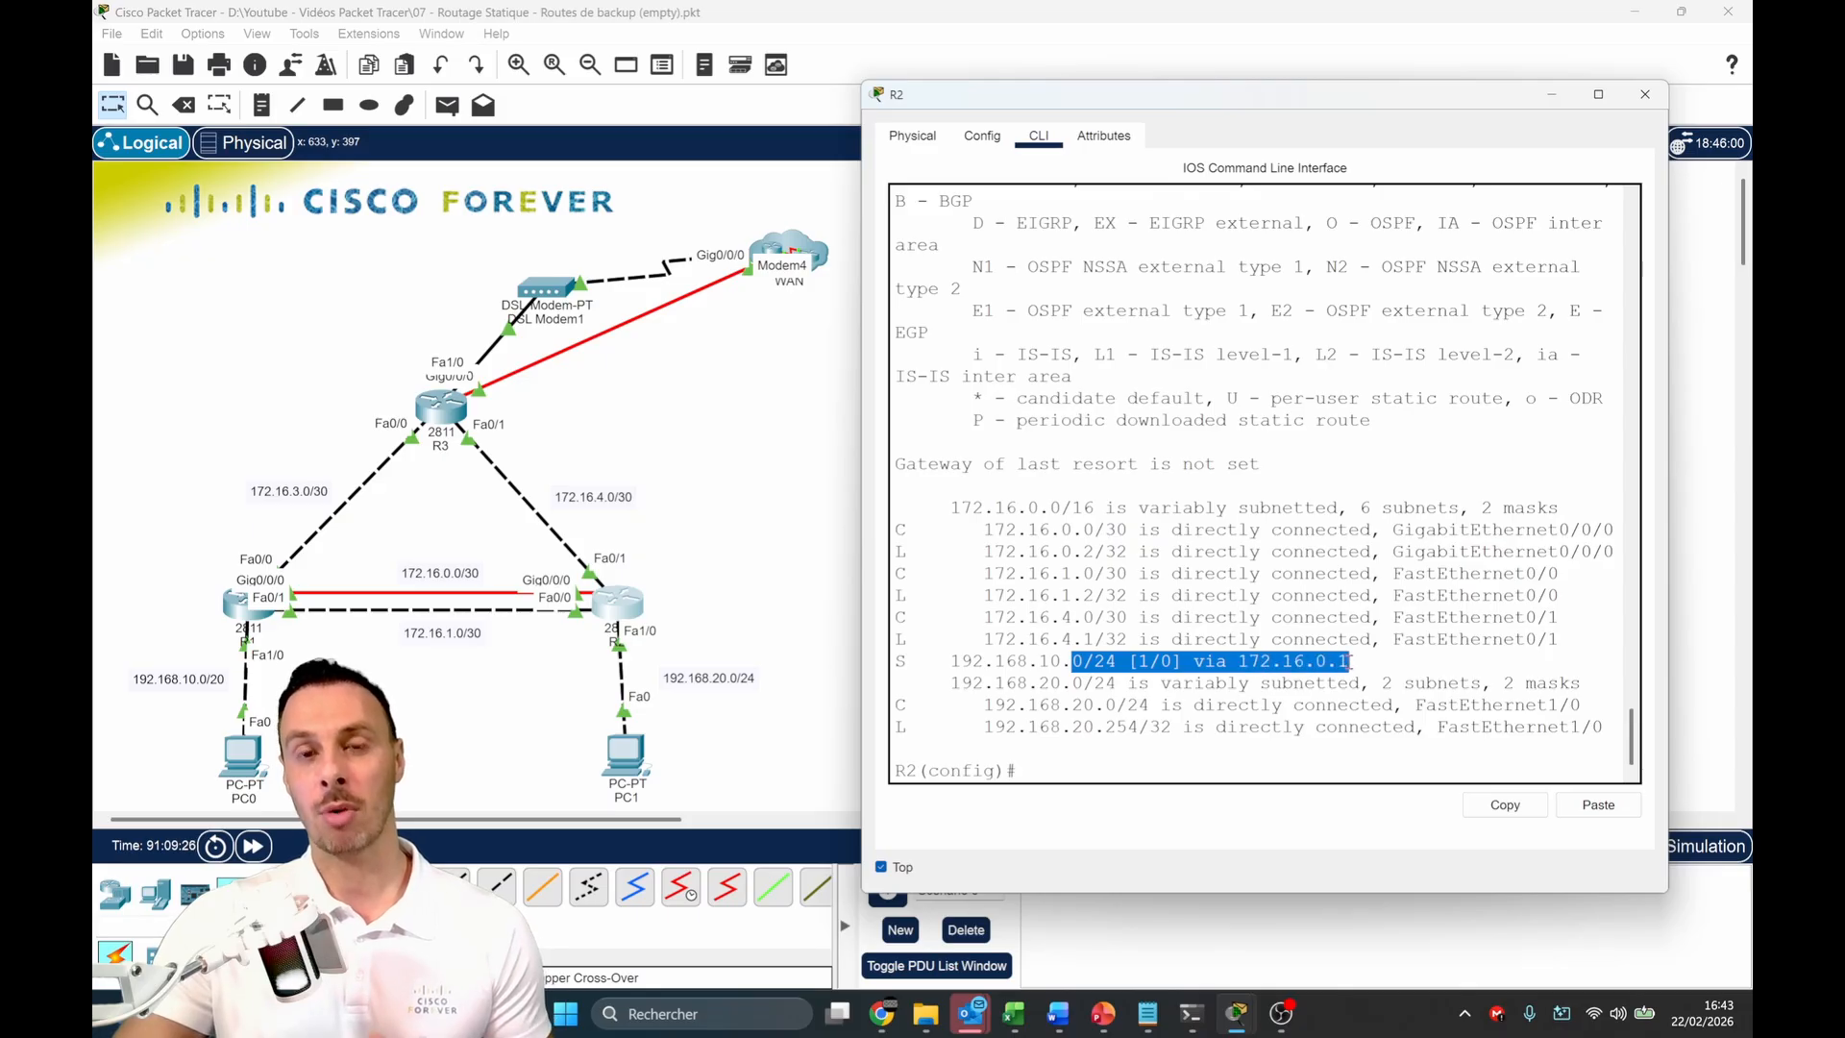
click(1201, 674)
Display R2's running configuration and locate the backup static route via 172.16.1.1 with administrative distance 5
text(d)
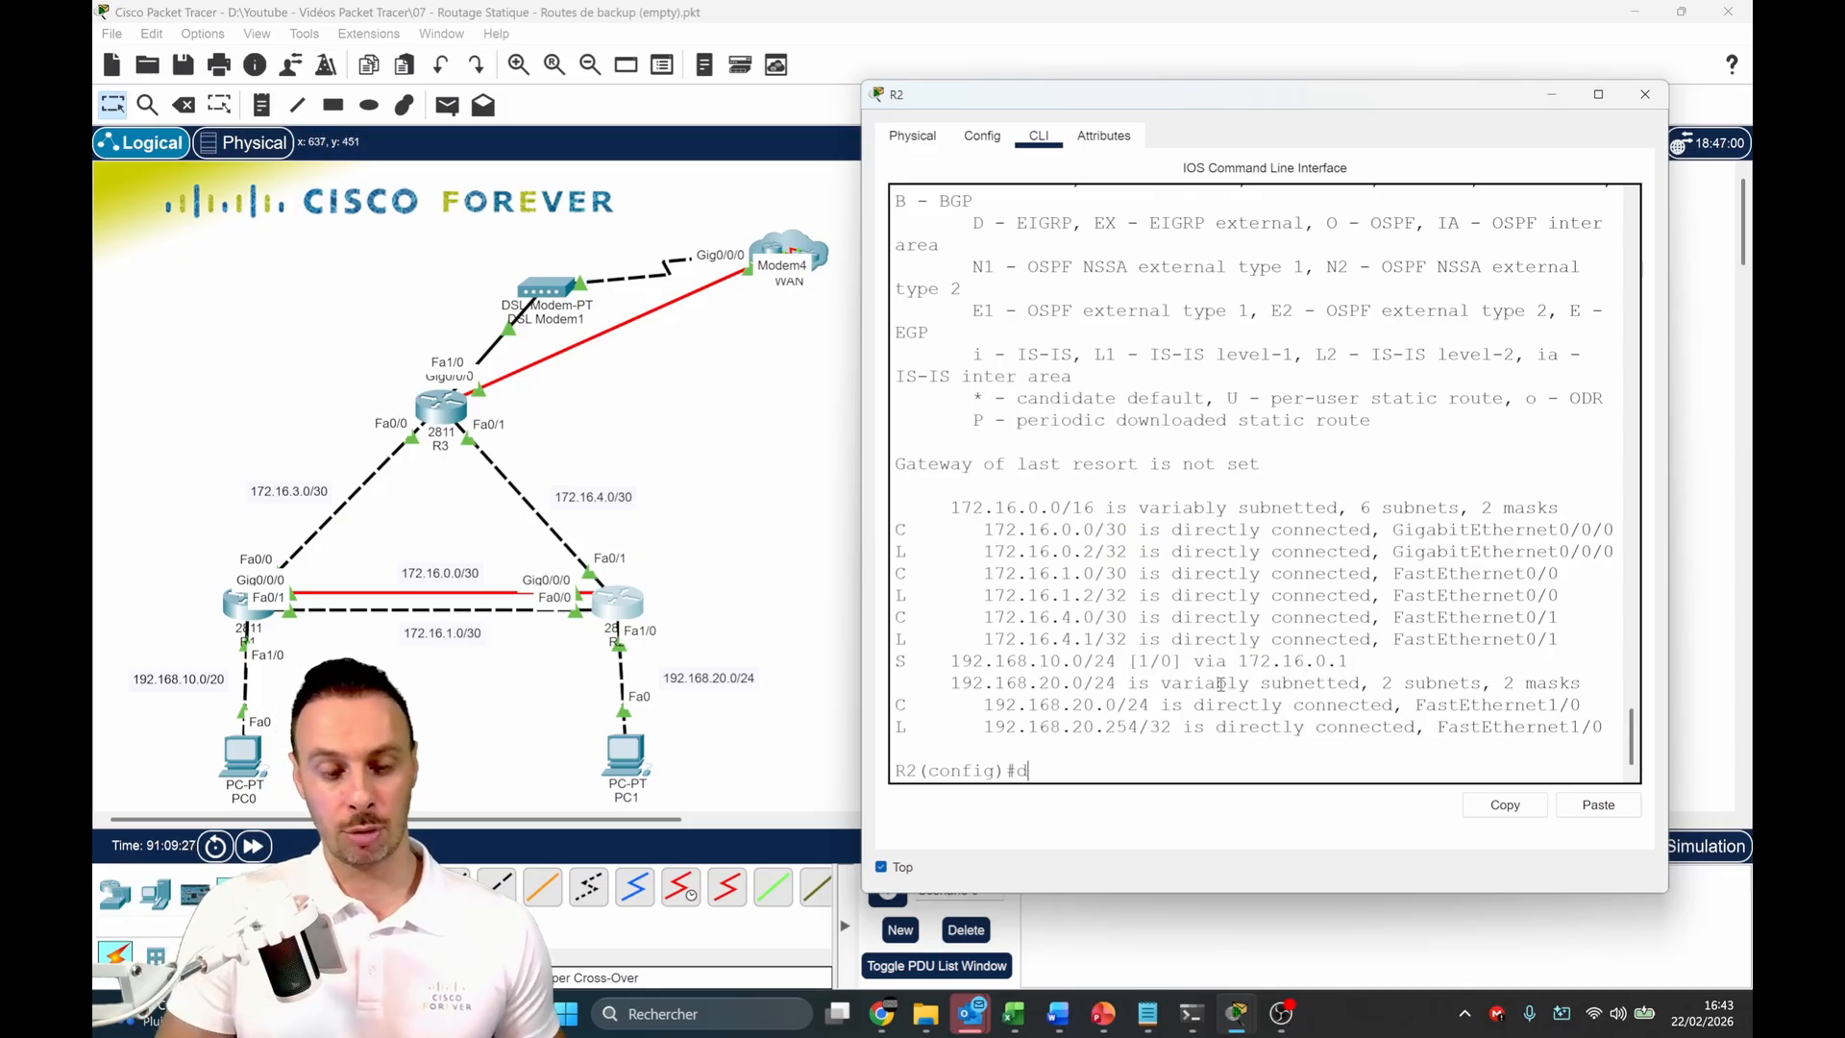
text(o sh run)
key(Return)
key(space)
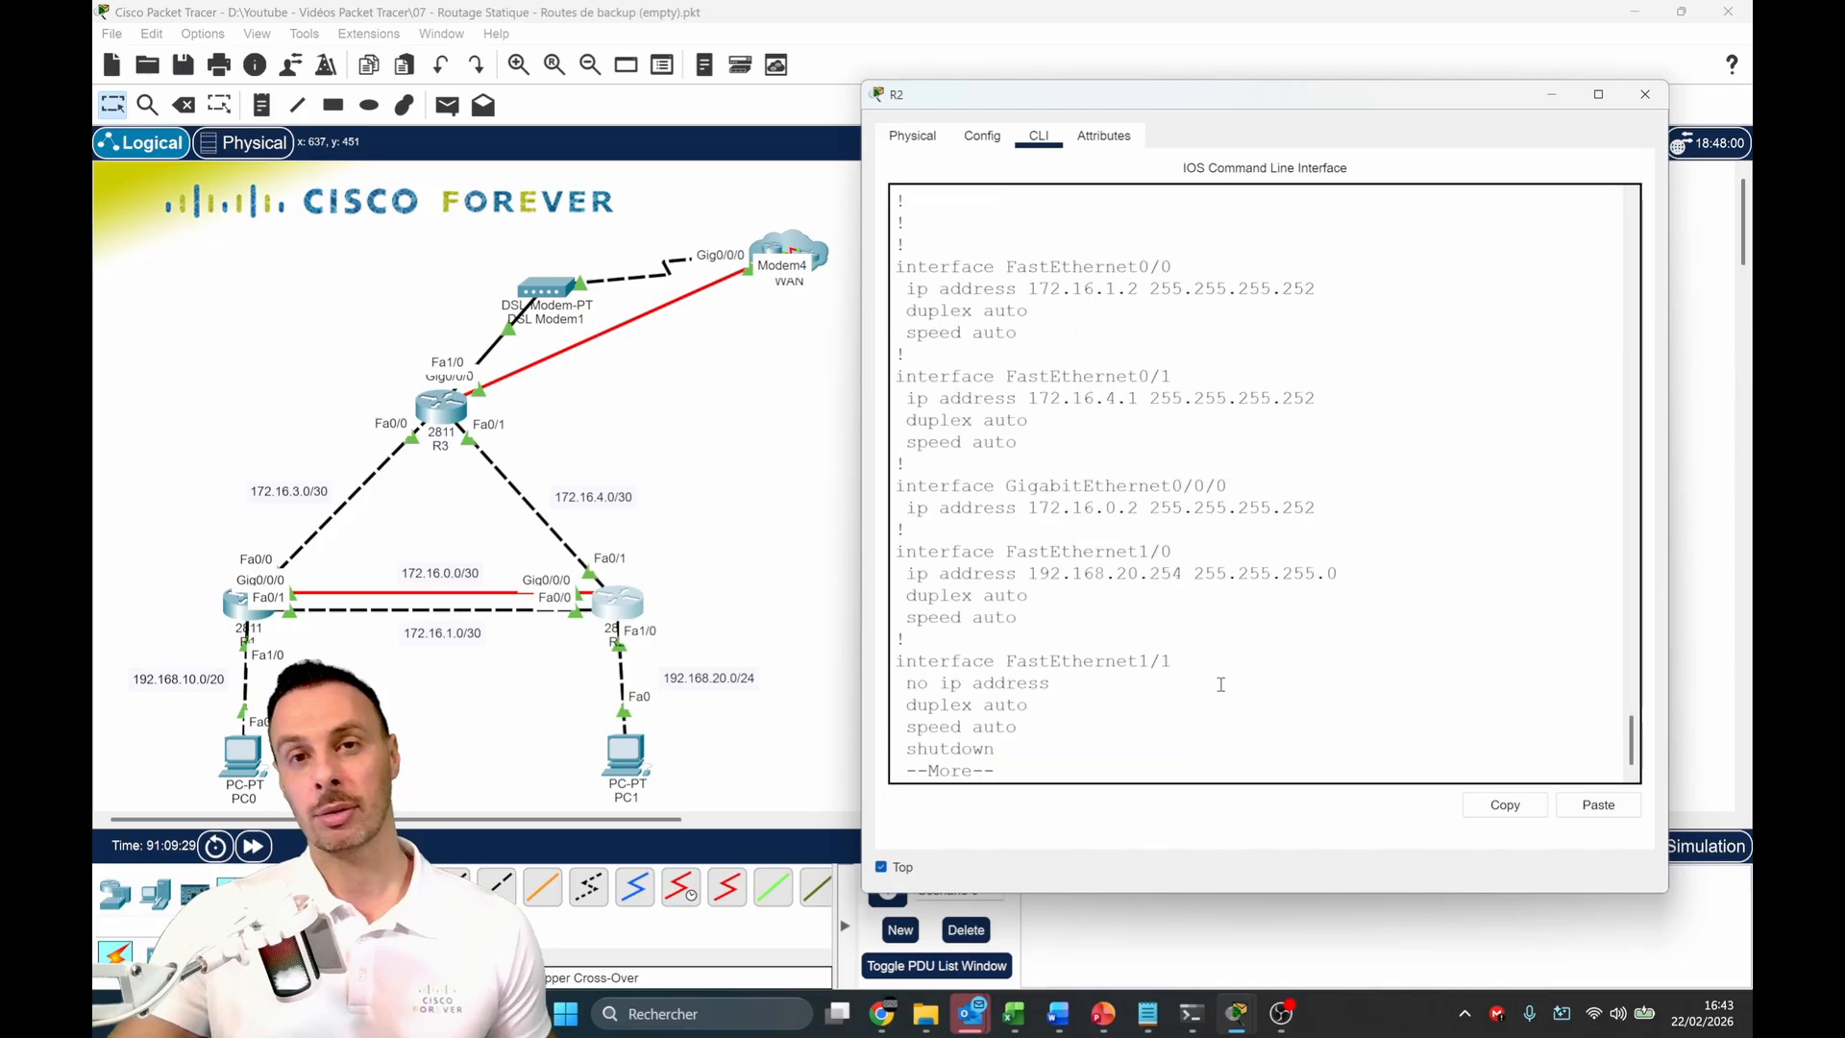
key(space)
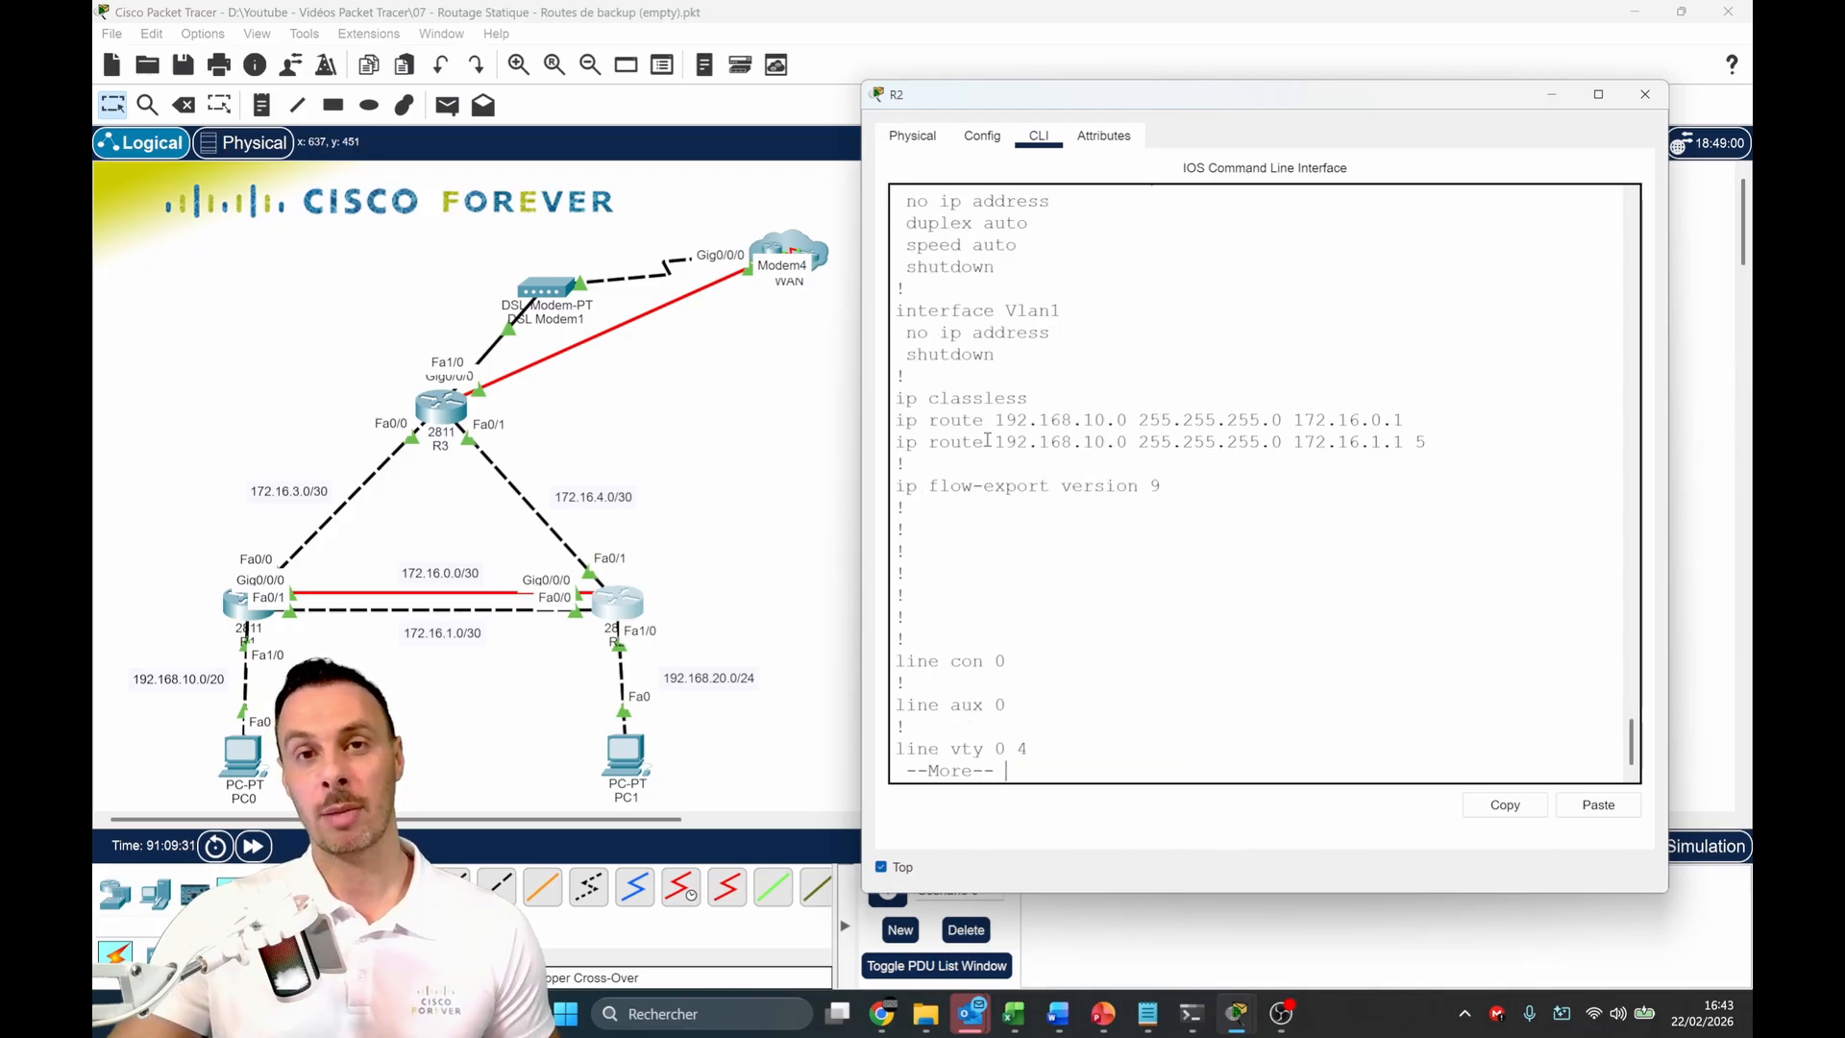
drag(941, 442, 1427, 449)
click(1393, 459)
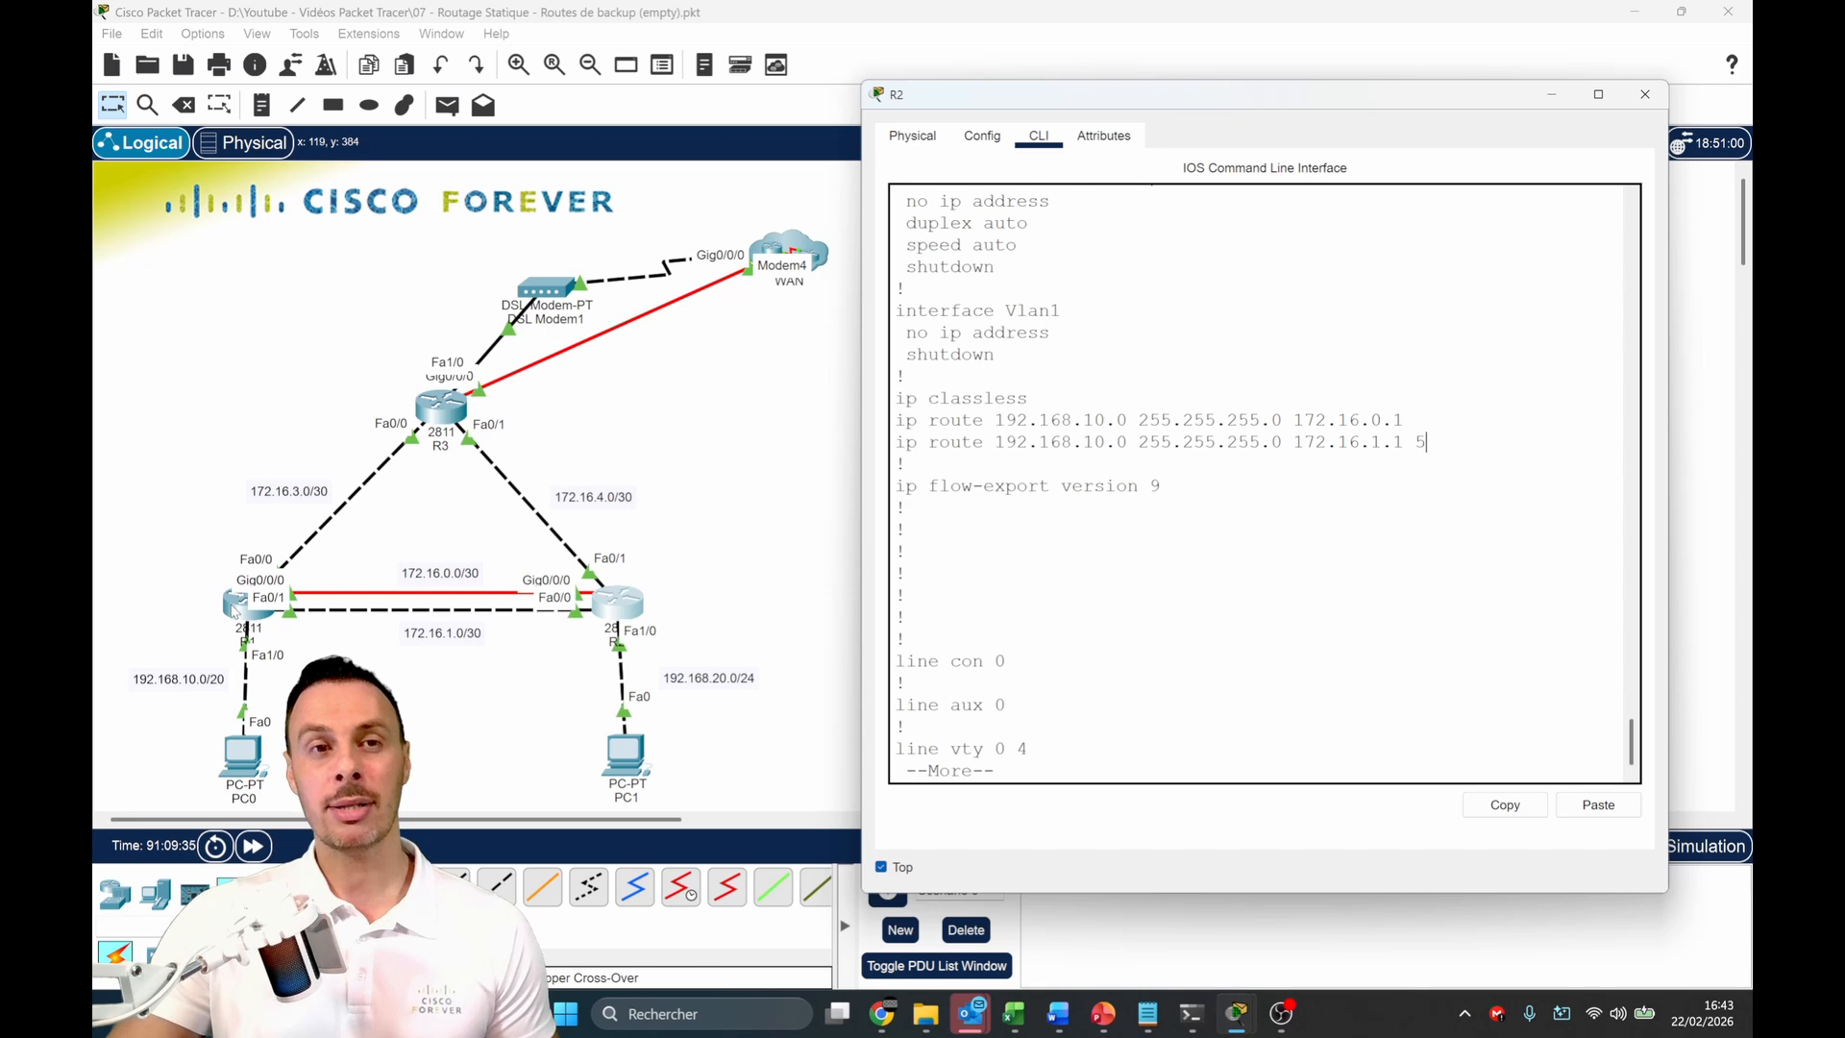
Shut down R1's GigabitEthernet 0/0/0 interface to simulate a failure of the primary link to R2
click(1552, 96)
click(1174, 532)
text(config)#conf)
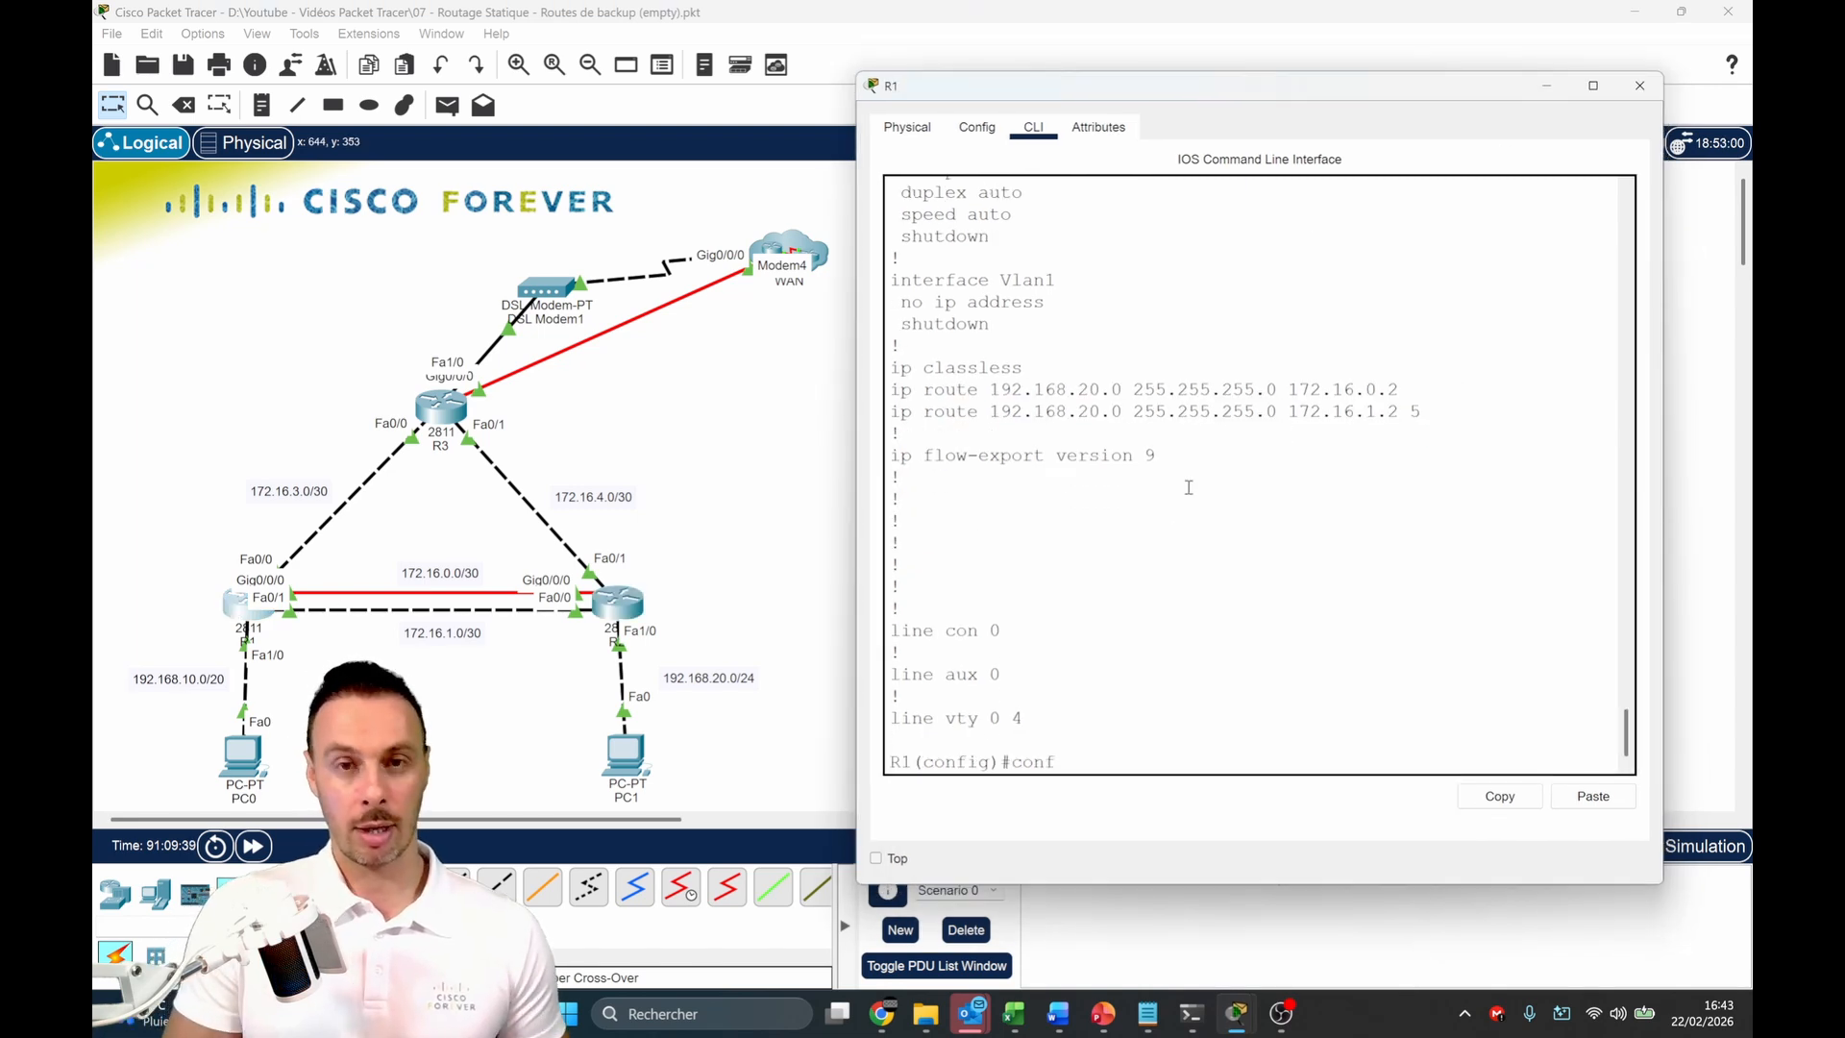
text( t)
key(Return)
text(inter)
key(Tab)
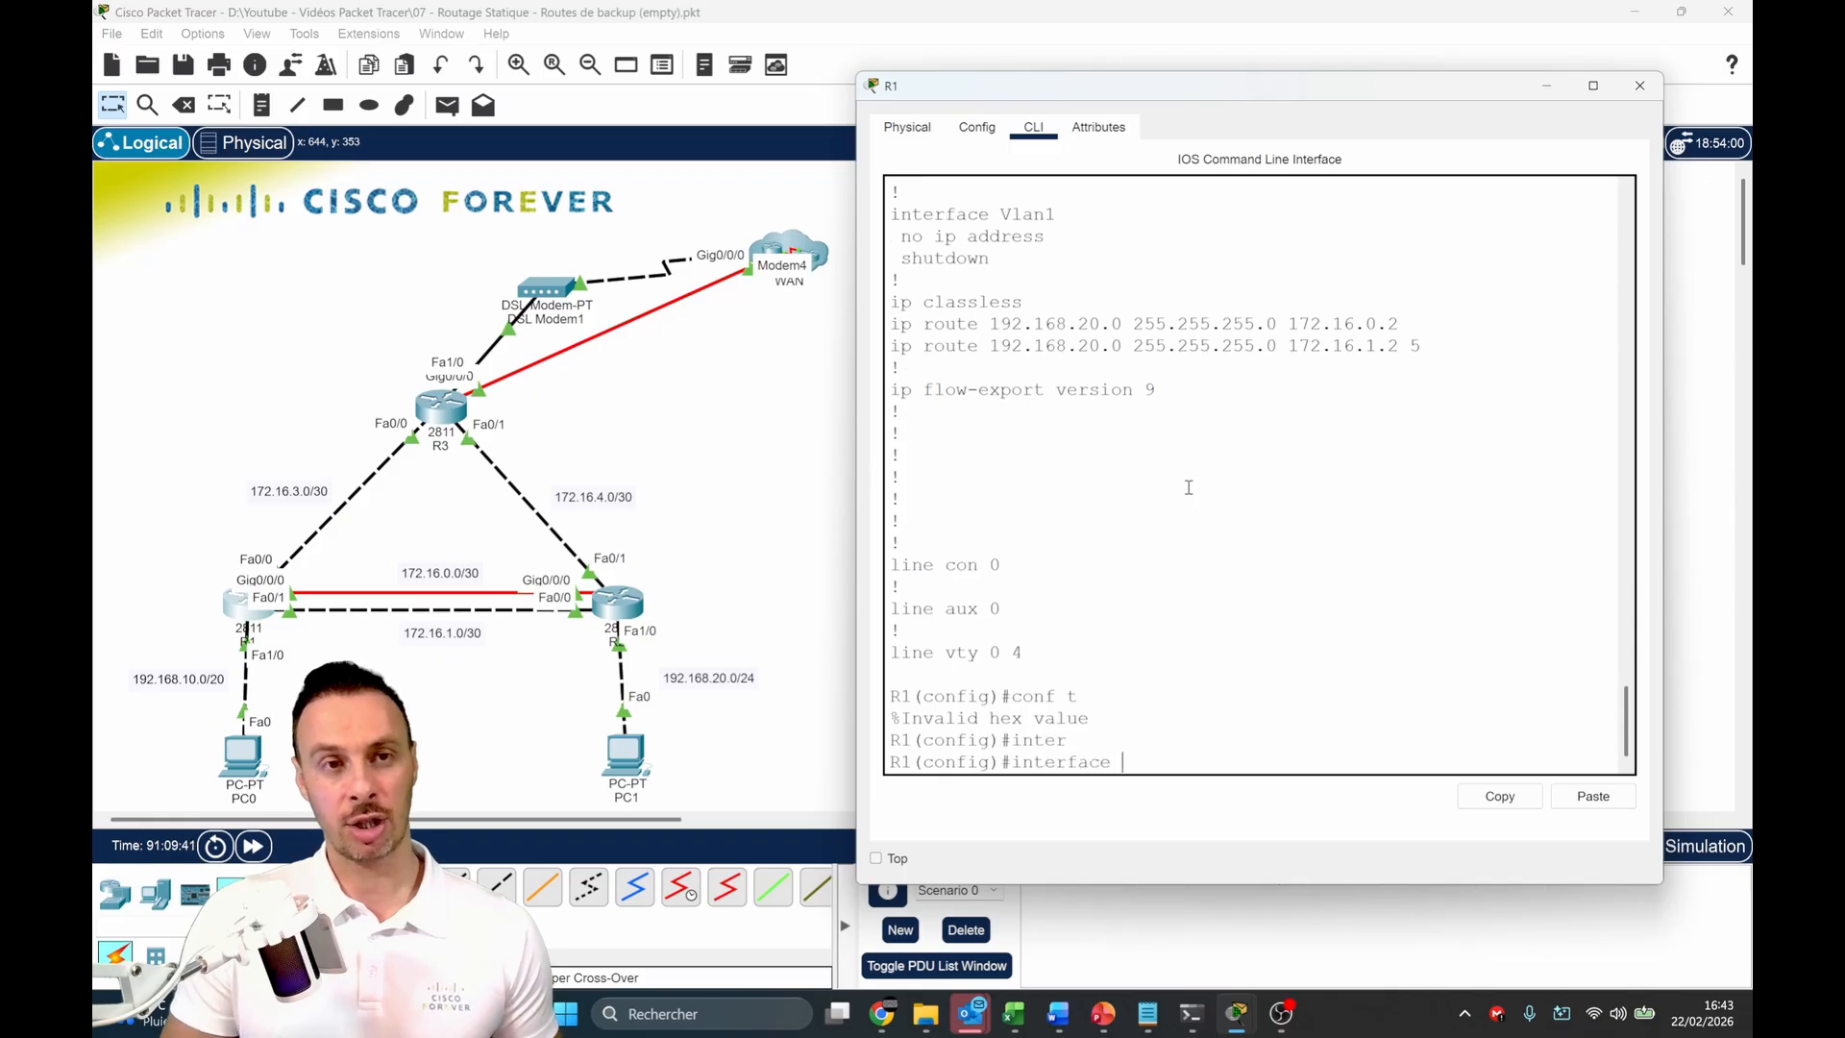
text(gi)
key(Tab)
text(0/0/0)
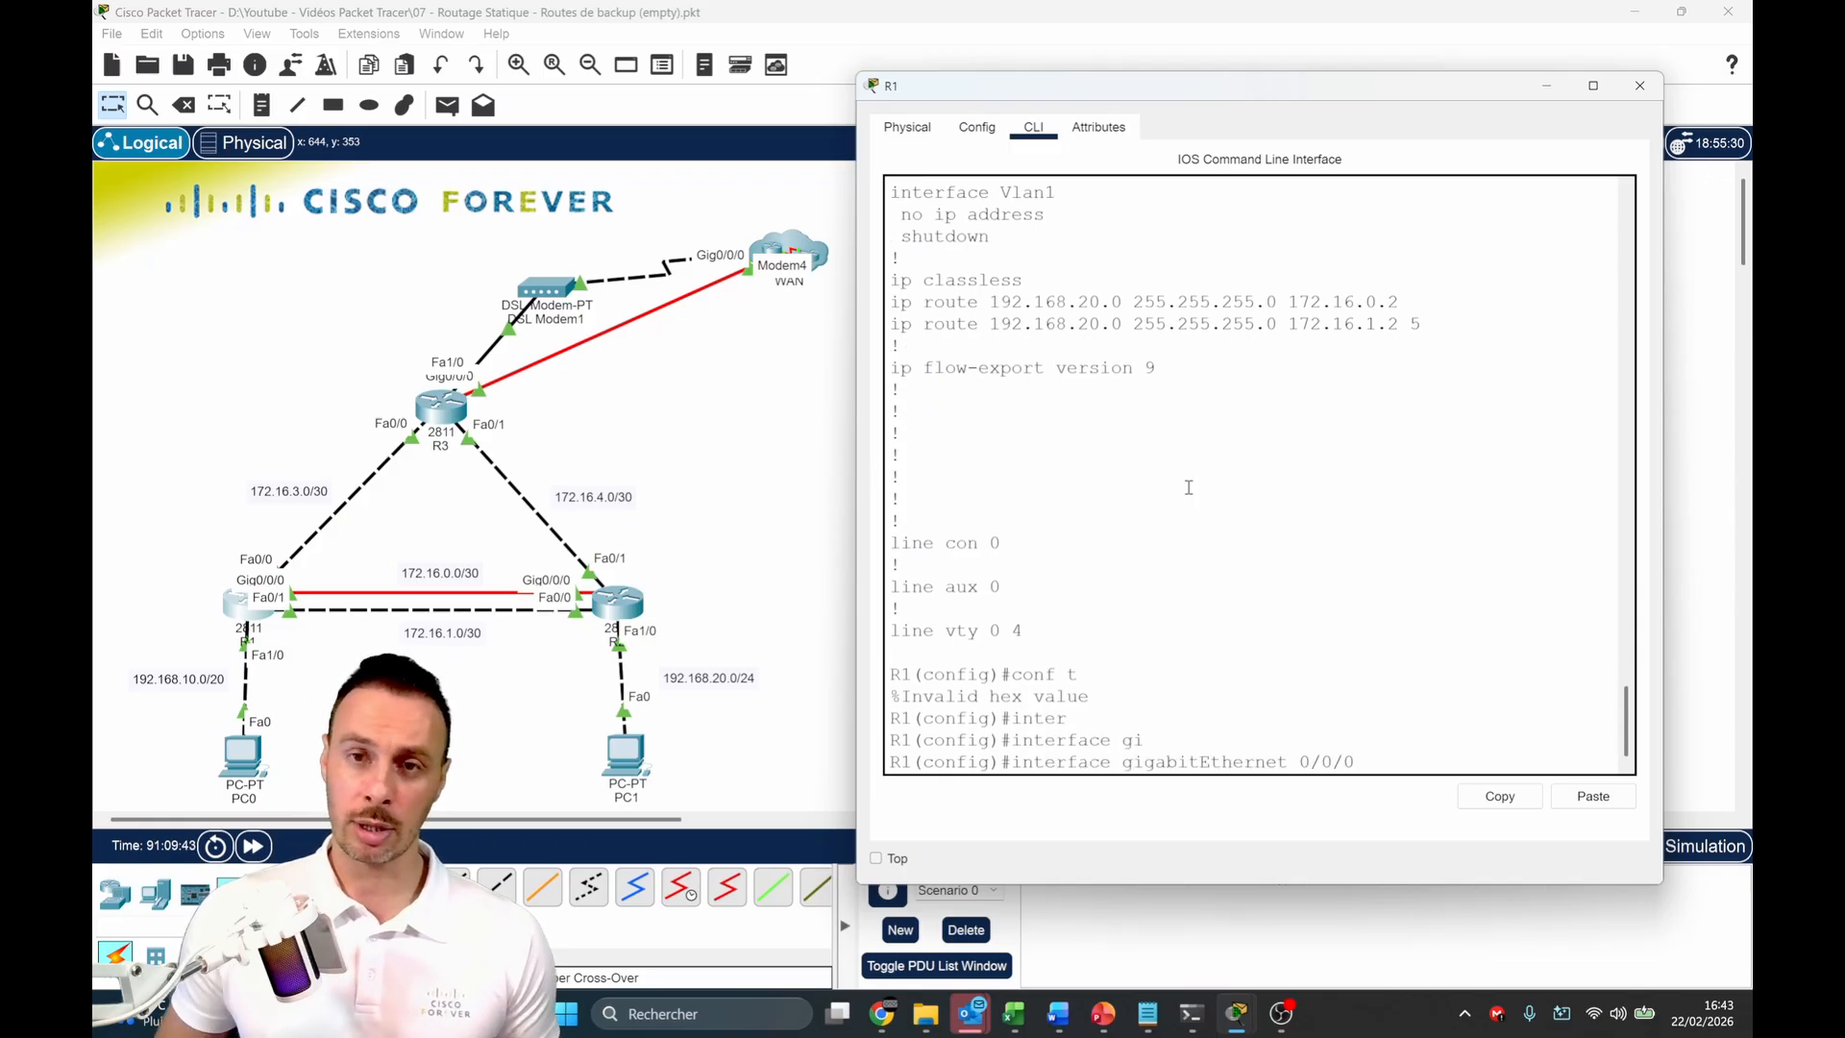
key(Return)
text(shut)
key(Tab)
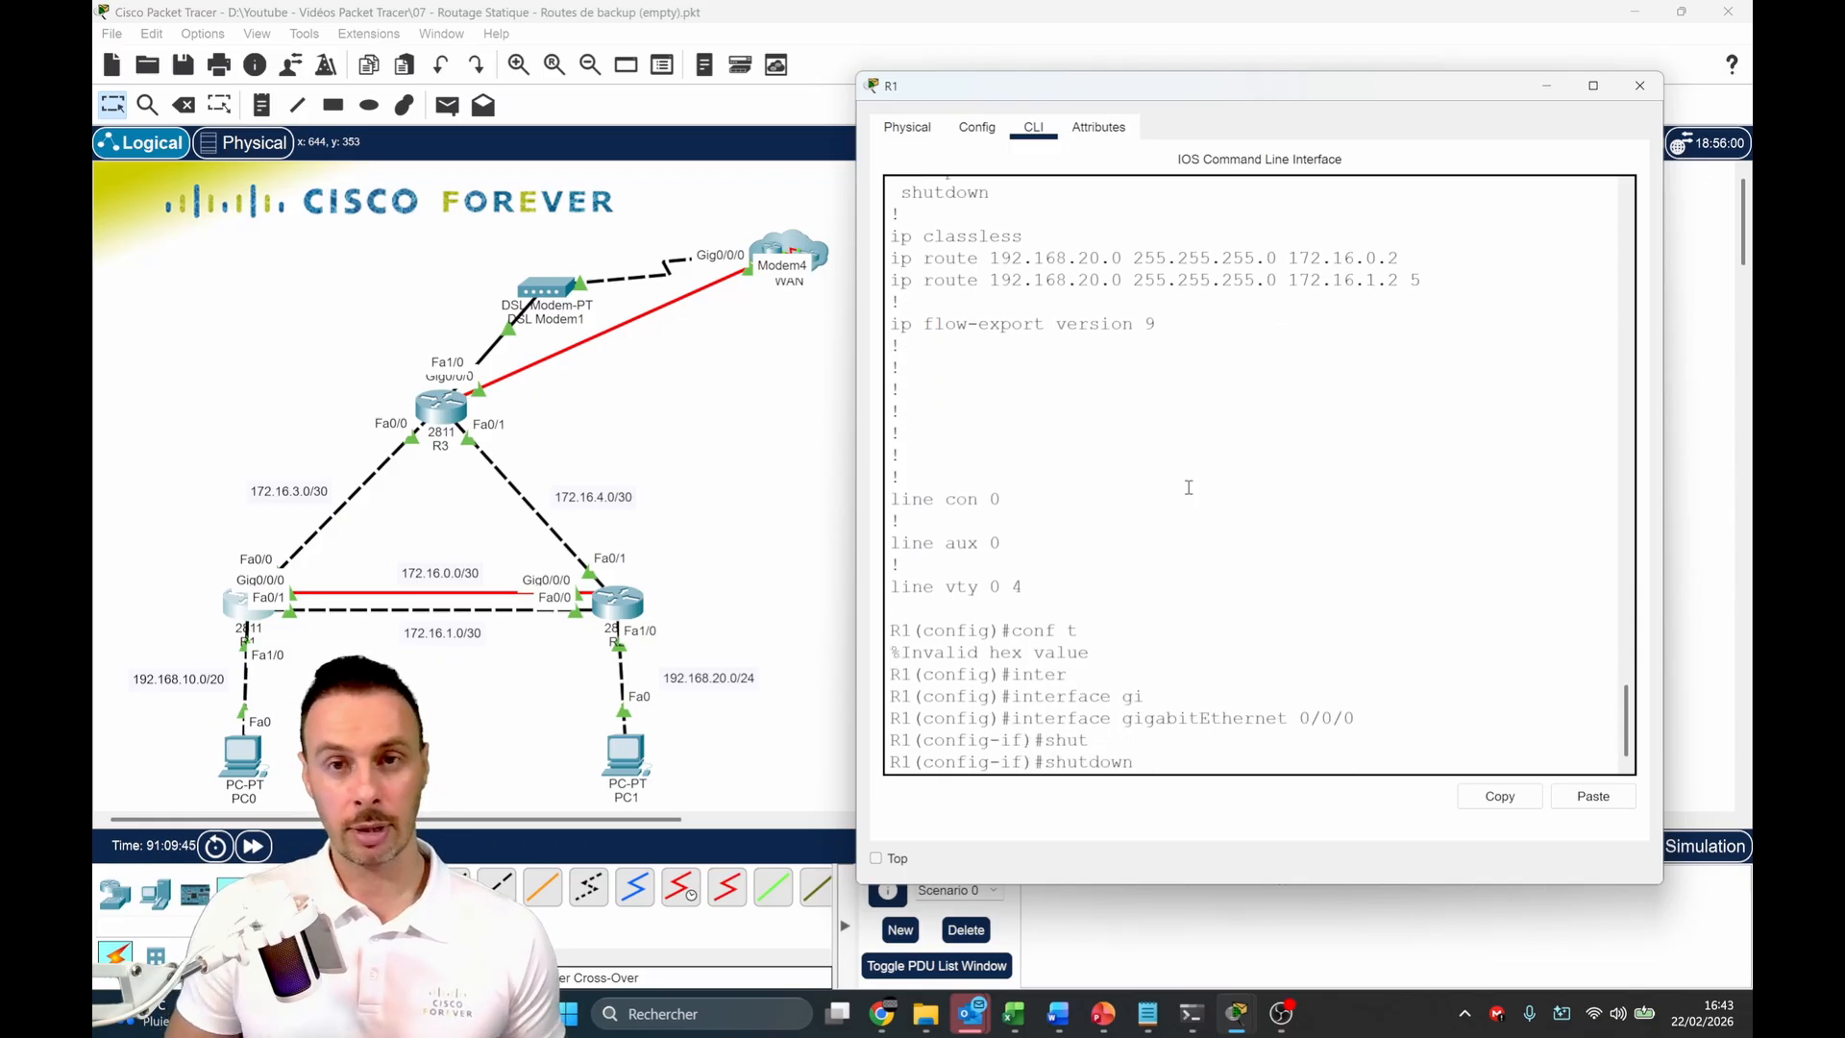
key(Return)
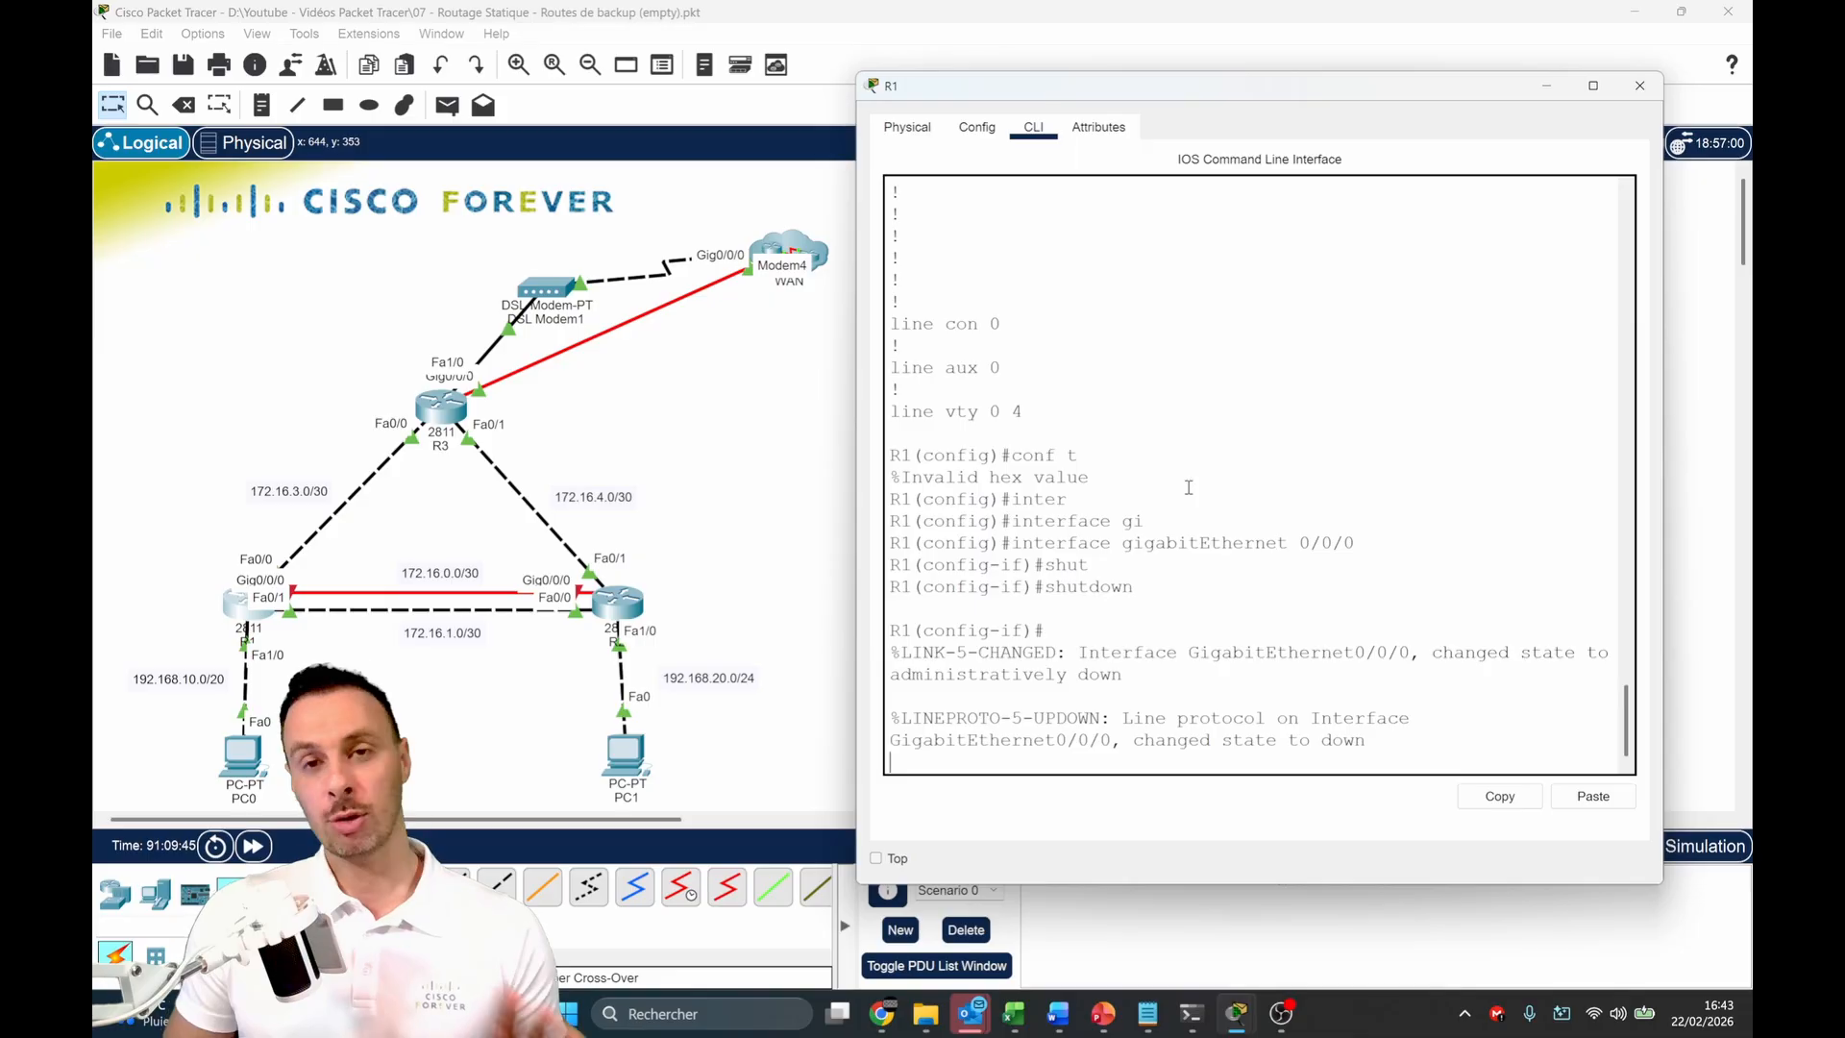
Display R1's routing table with the primary link down and check which static route to 192.168.20.0/24 is installed
key(Return)
key(Return)
key(Return)
key(Return)
key(Return)
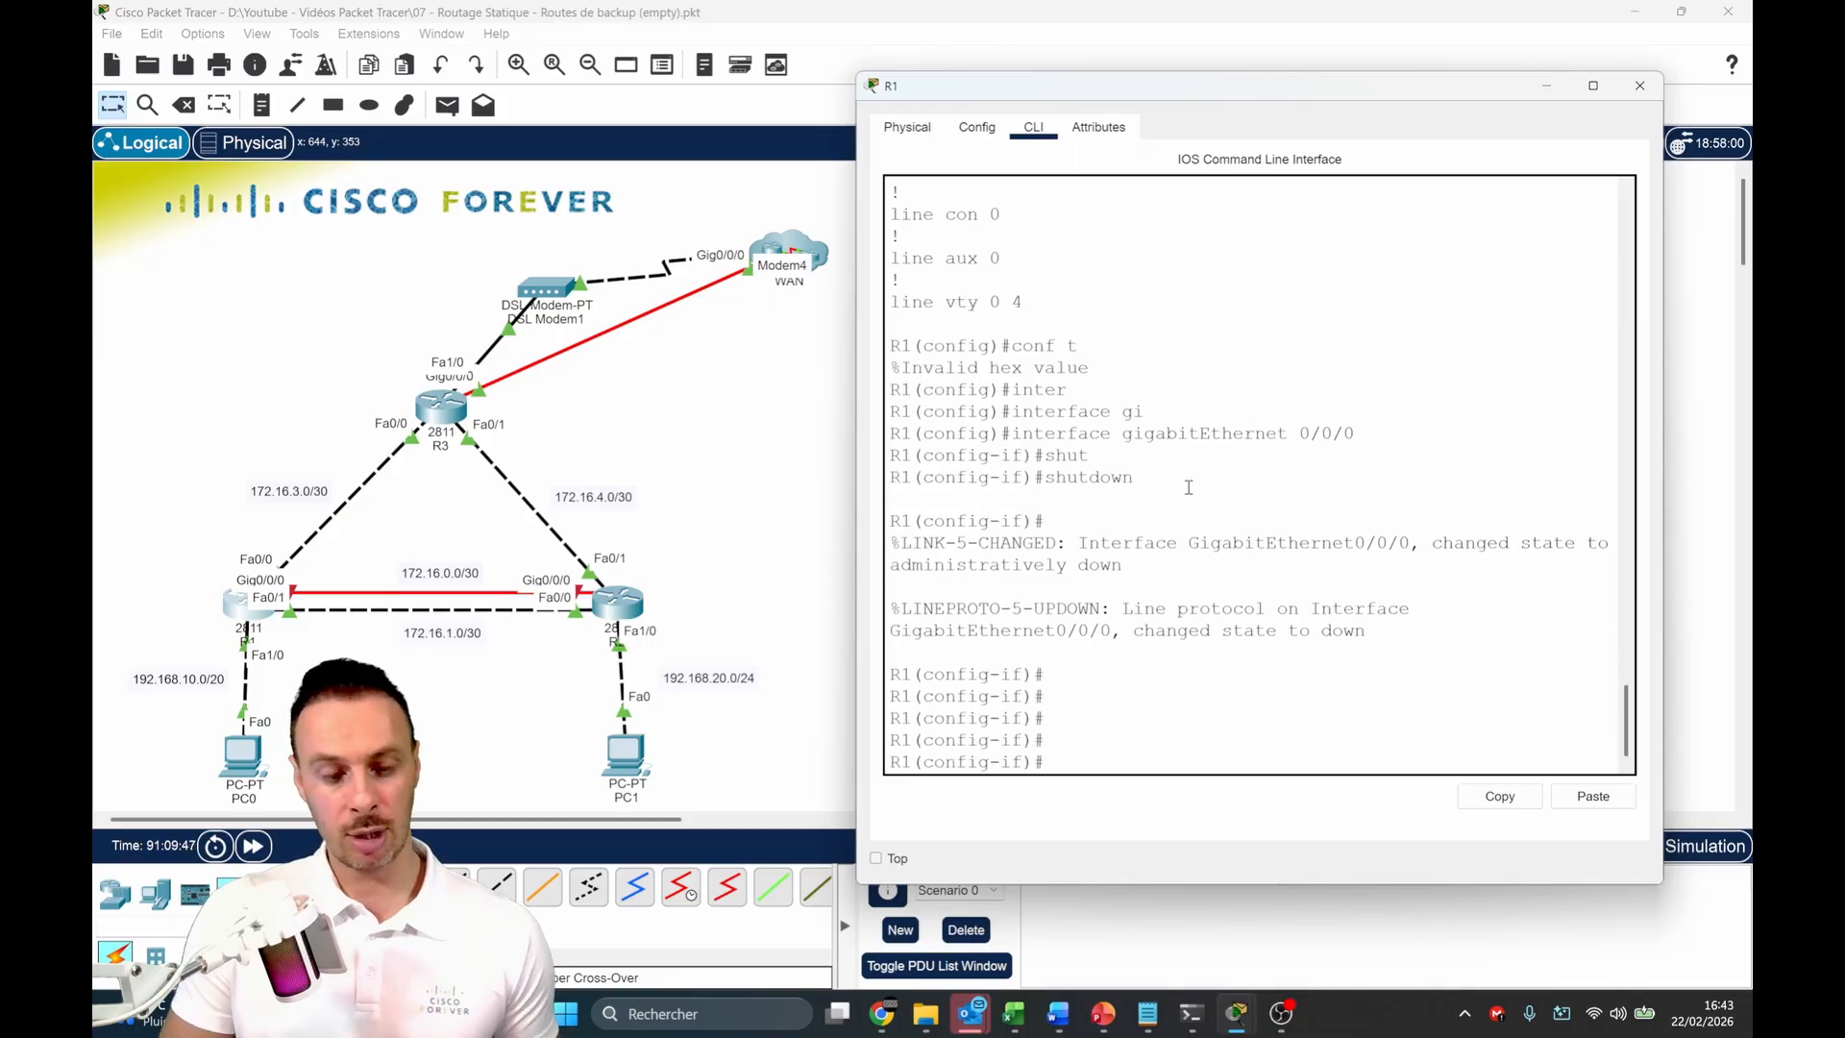
text(do sh ip route)
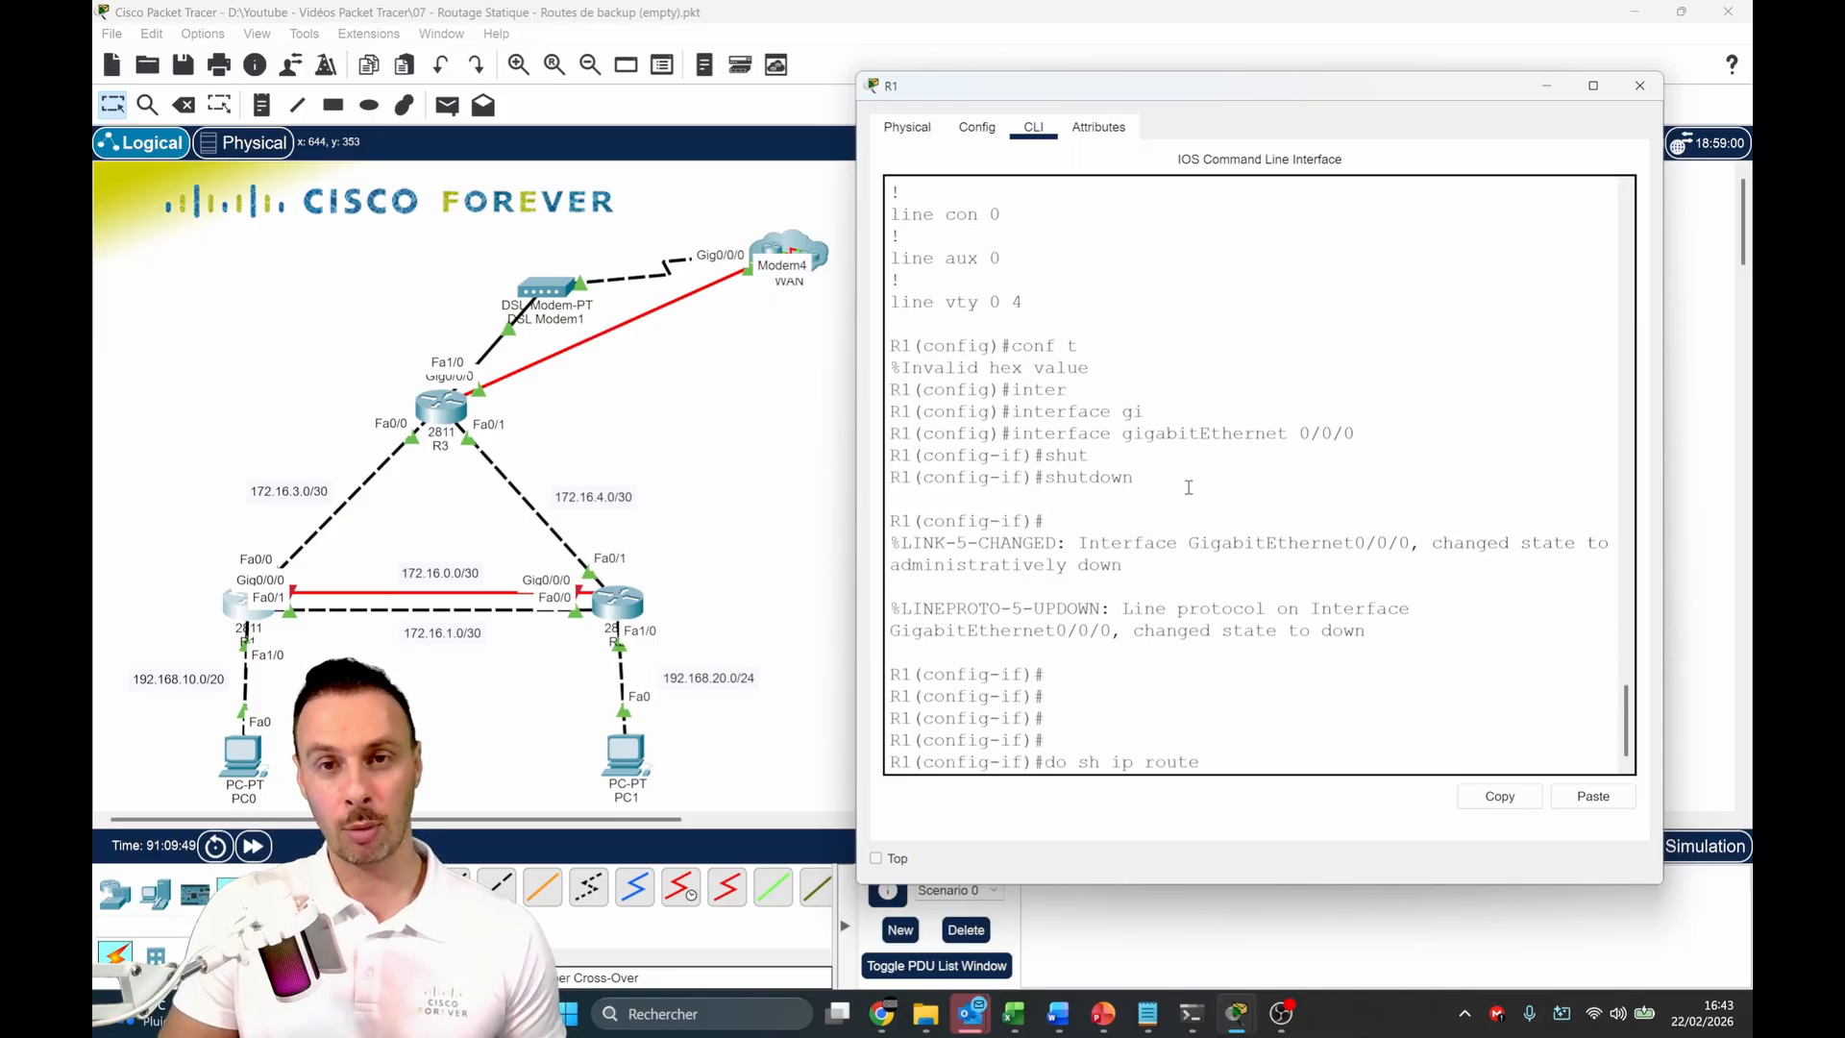
key(Return)
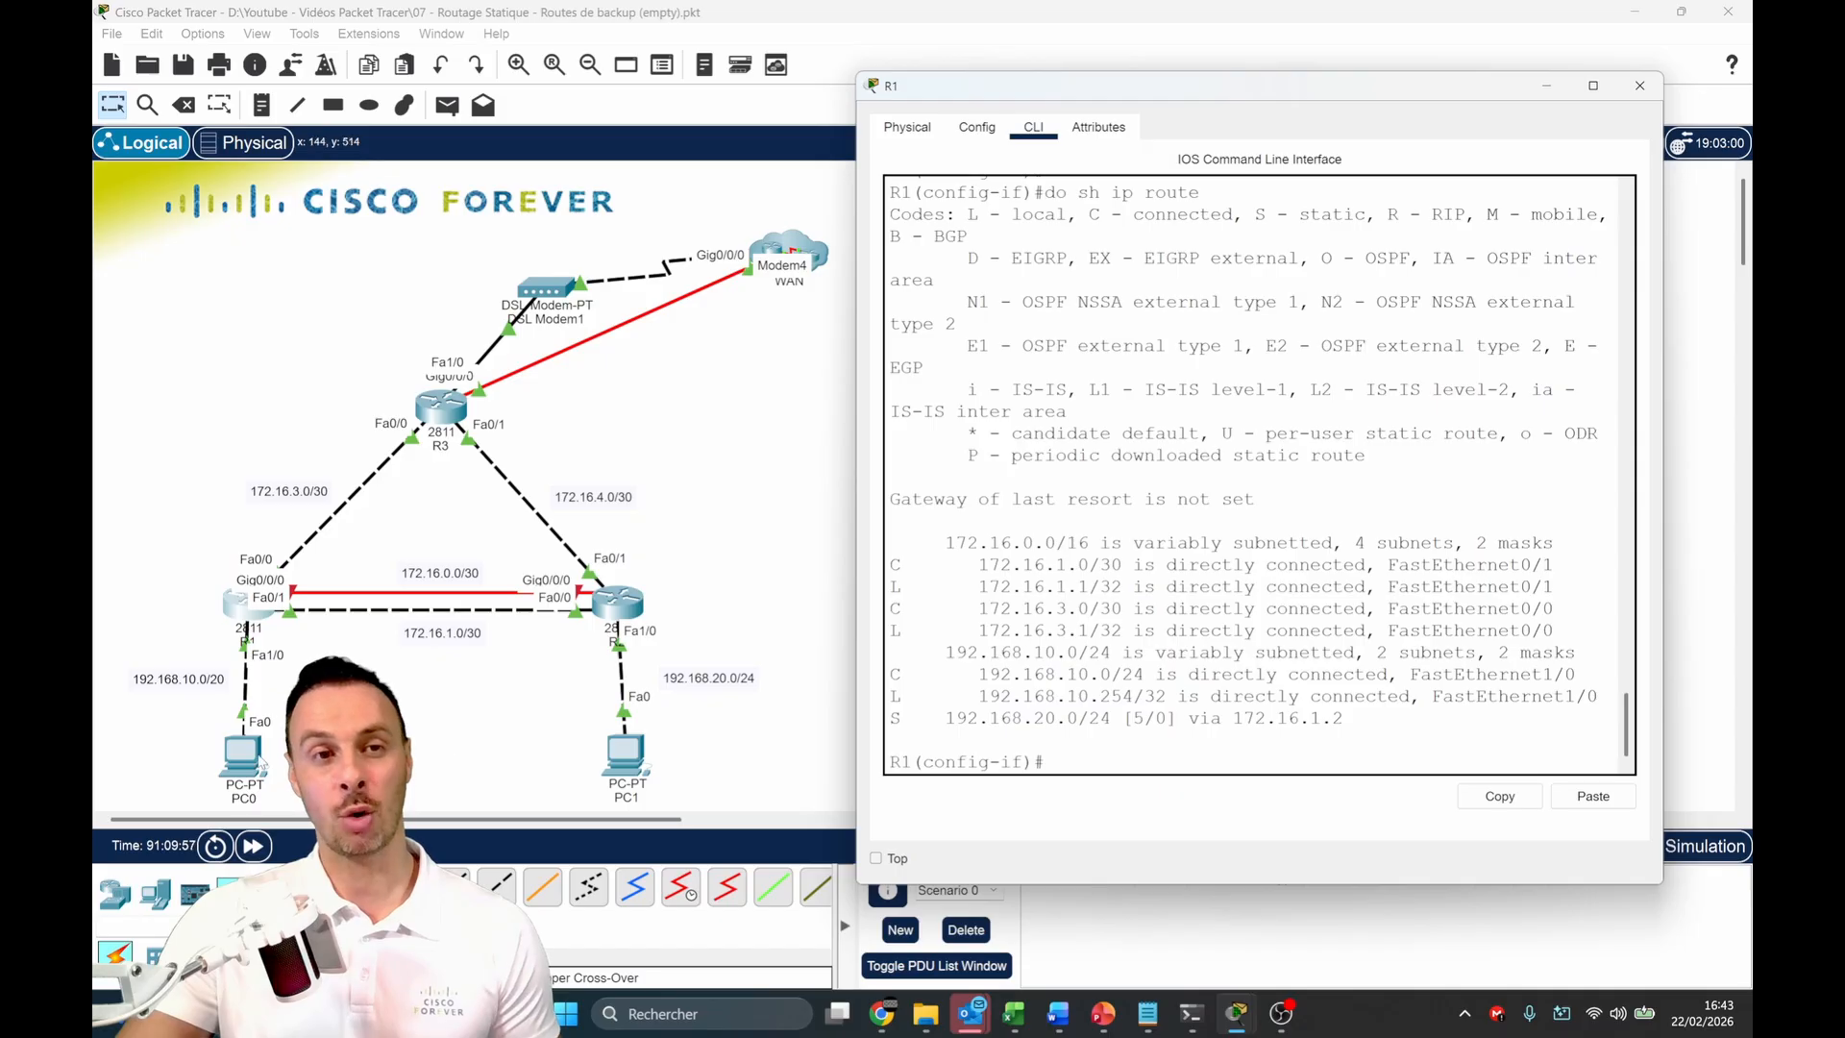
Trace the route from PC0 to 192.168.20.1, compare its hops with the previous trace, and put the PC0 window away
click(600, 721)
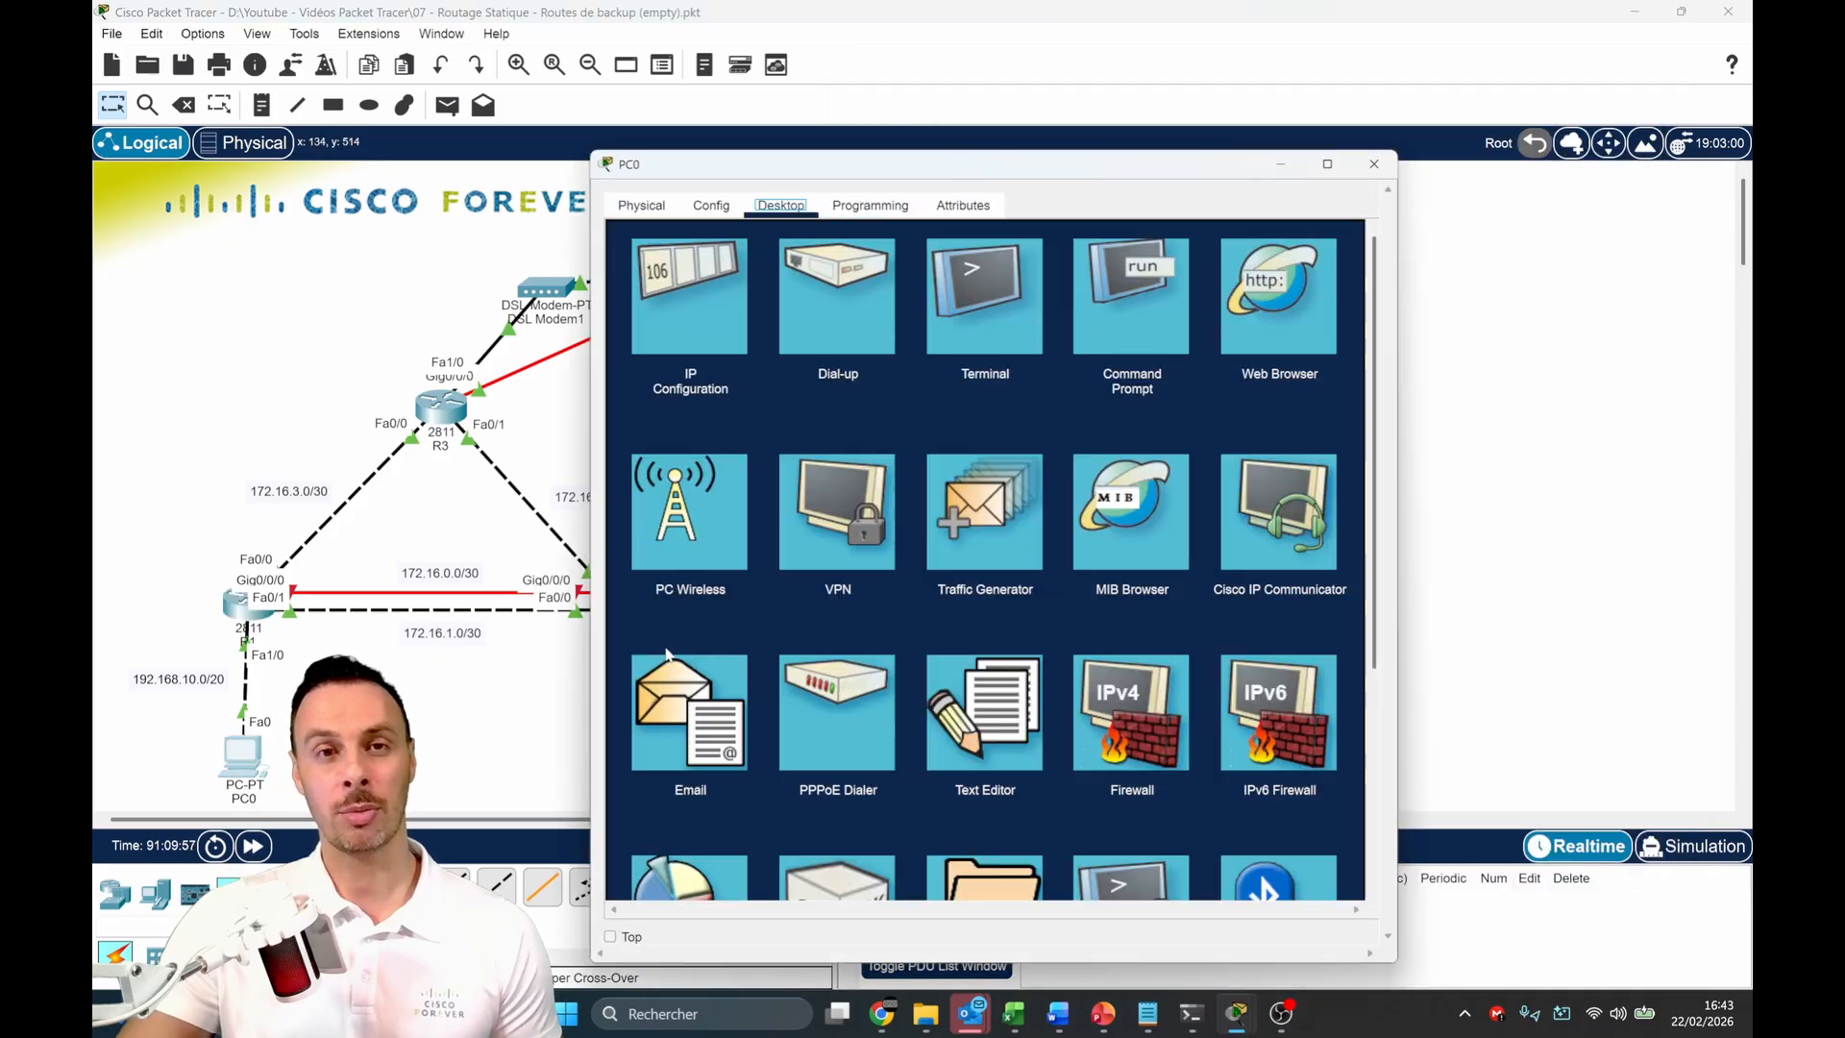
click(1122, 341)
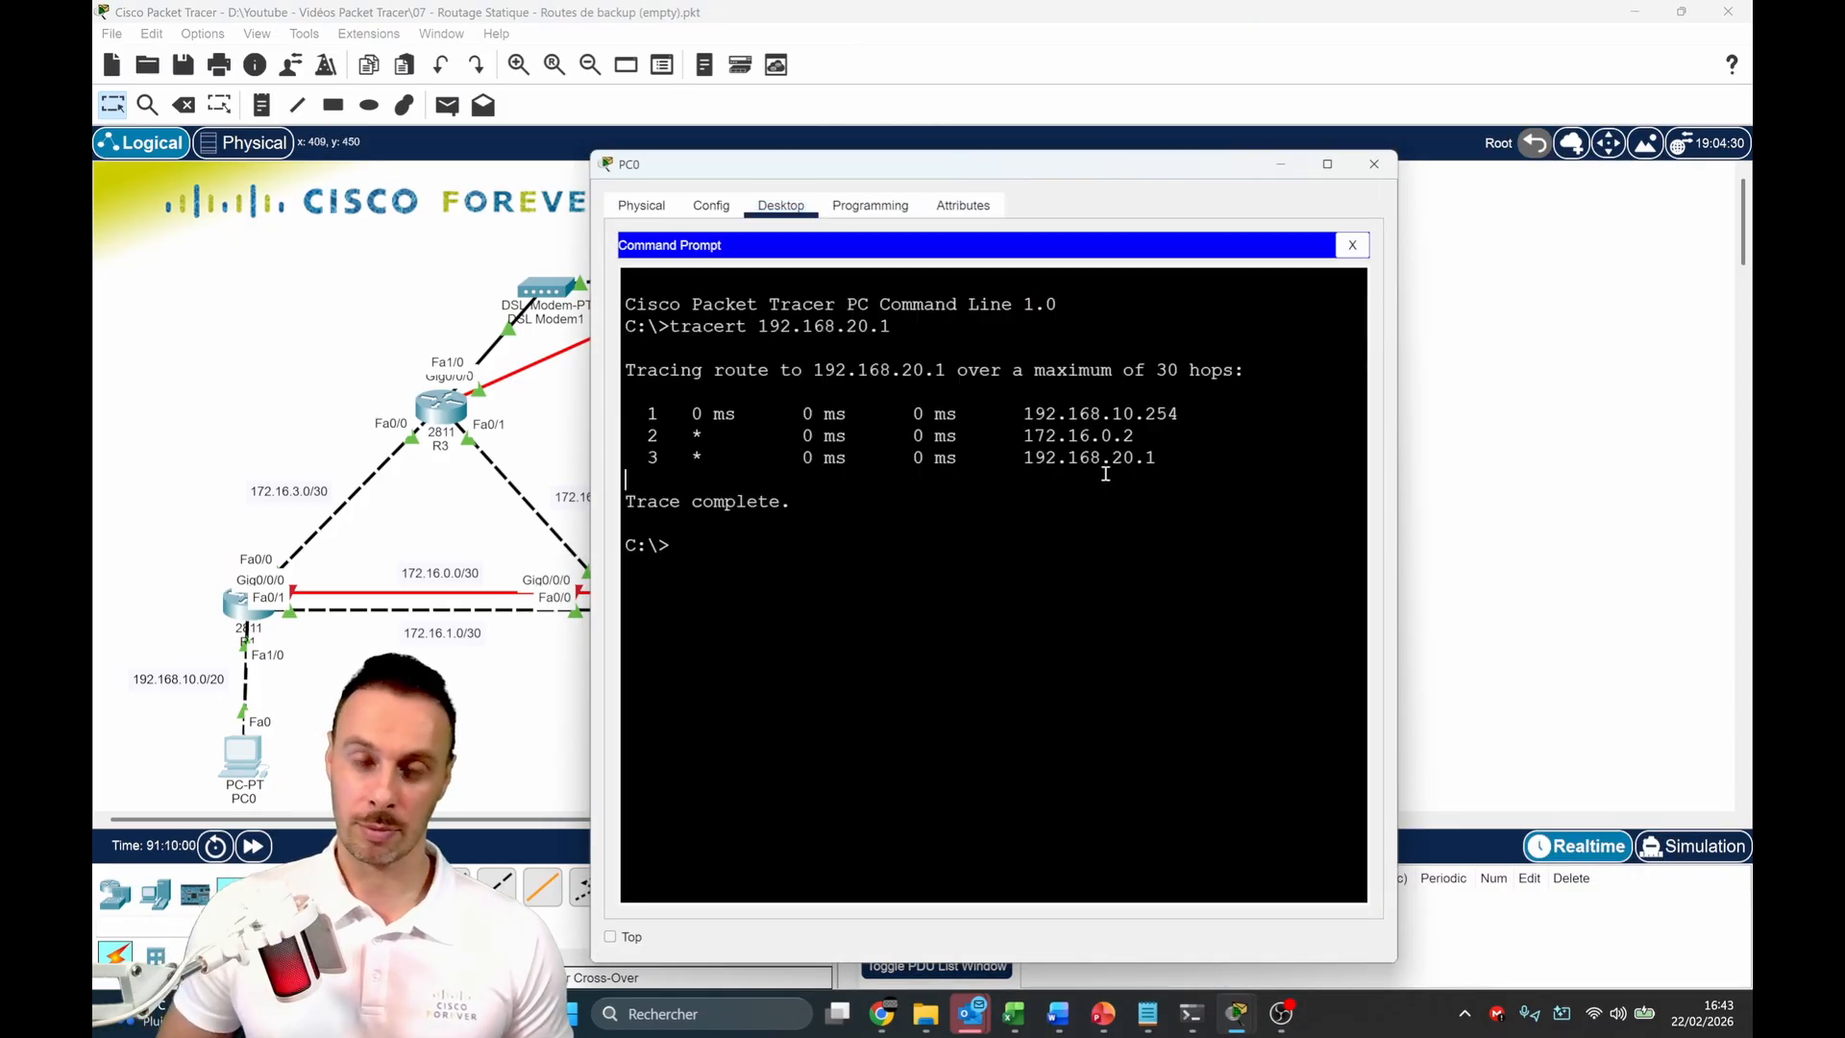
key(Up)
key(Return)
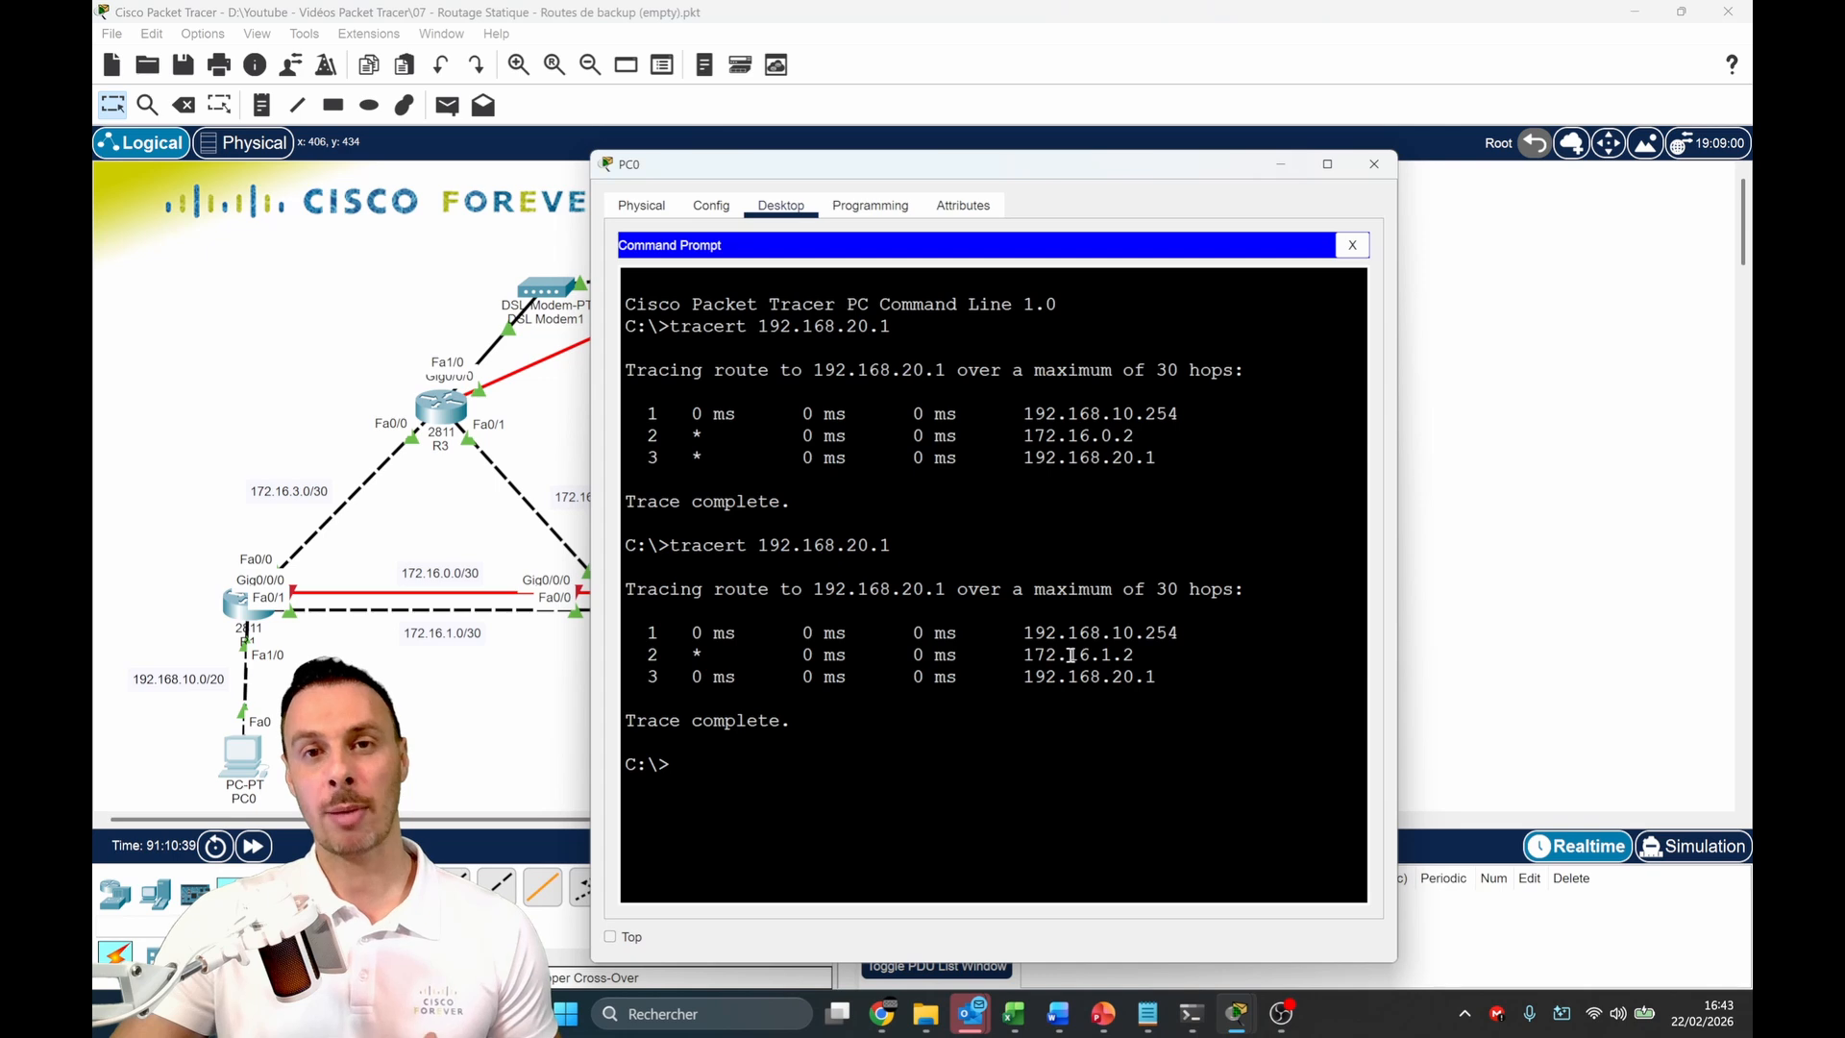
drag(1070, 656, 1159, 679)
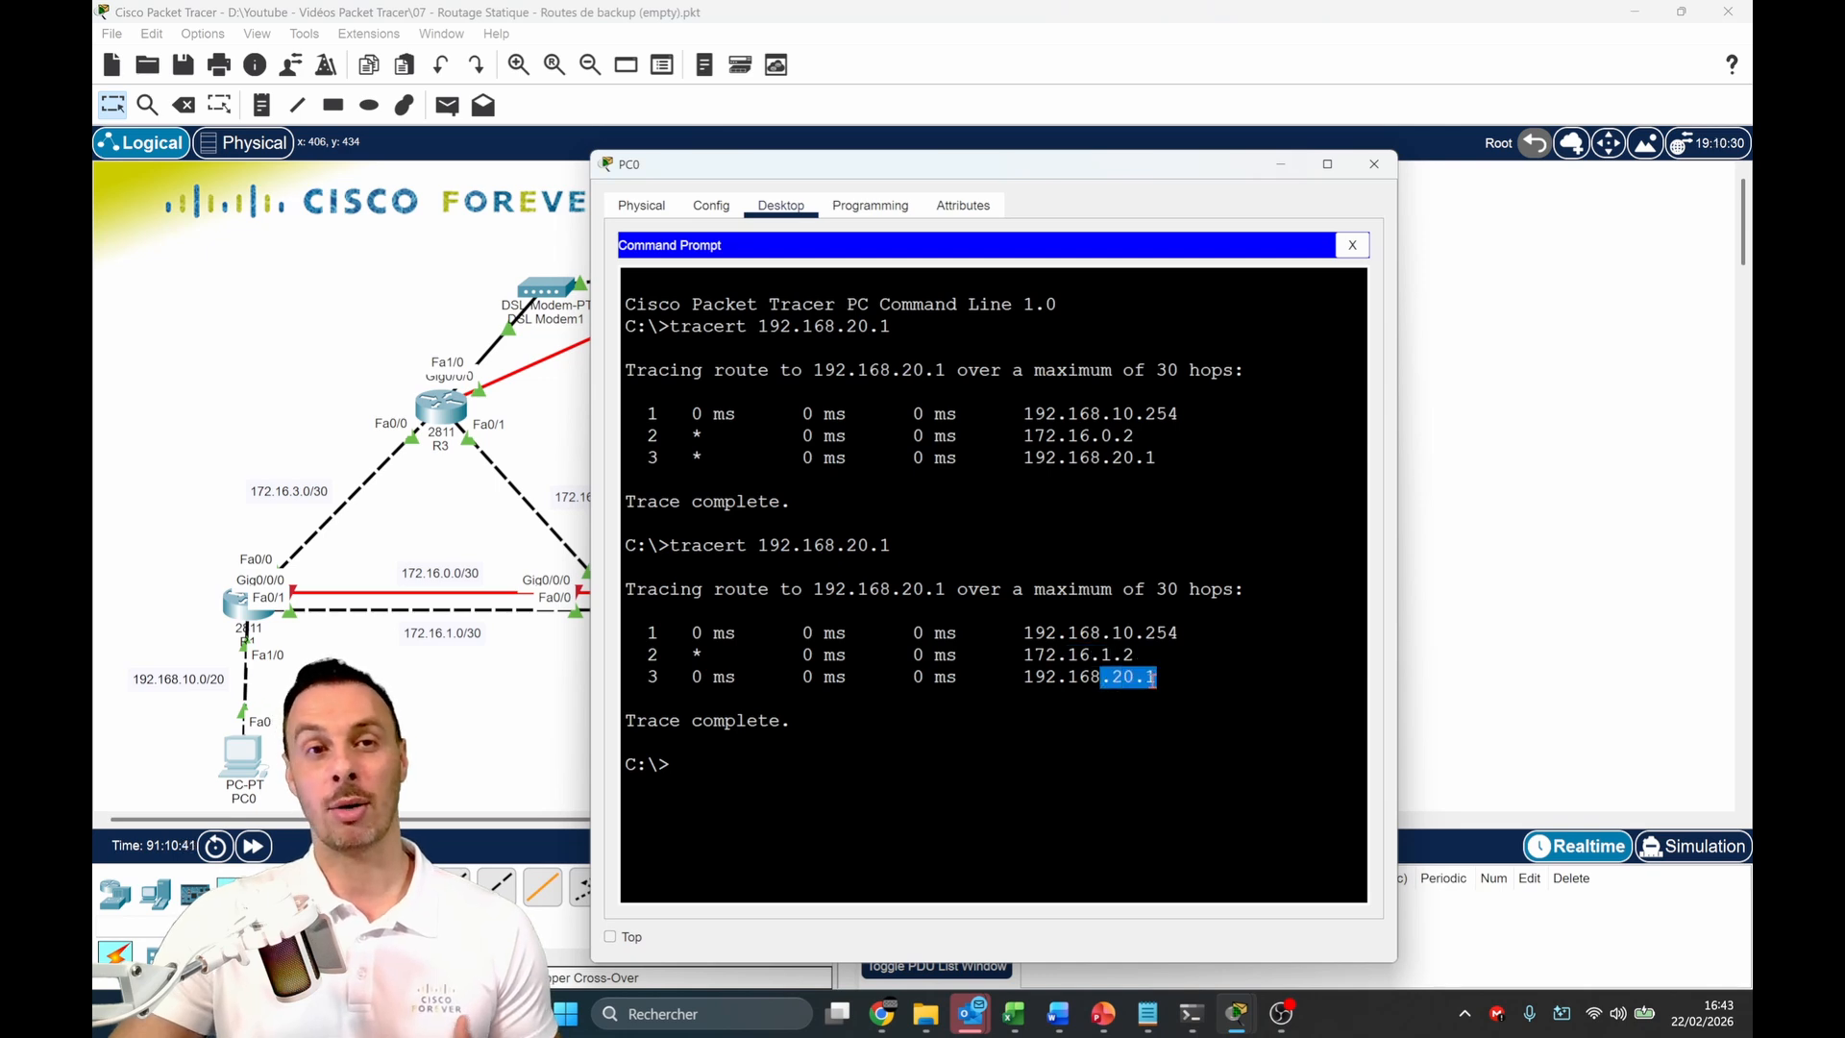
click(1156, 679)
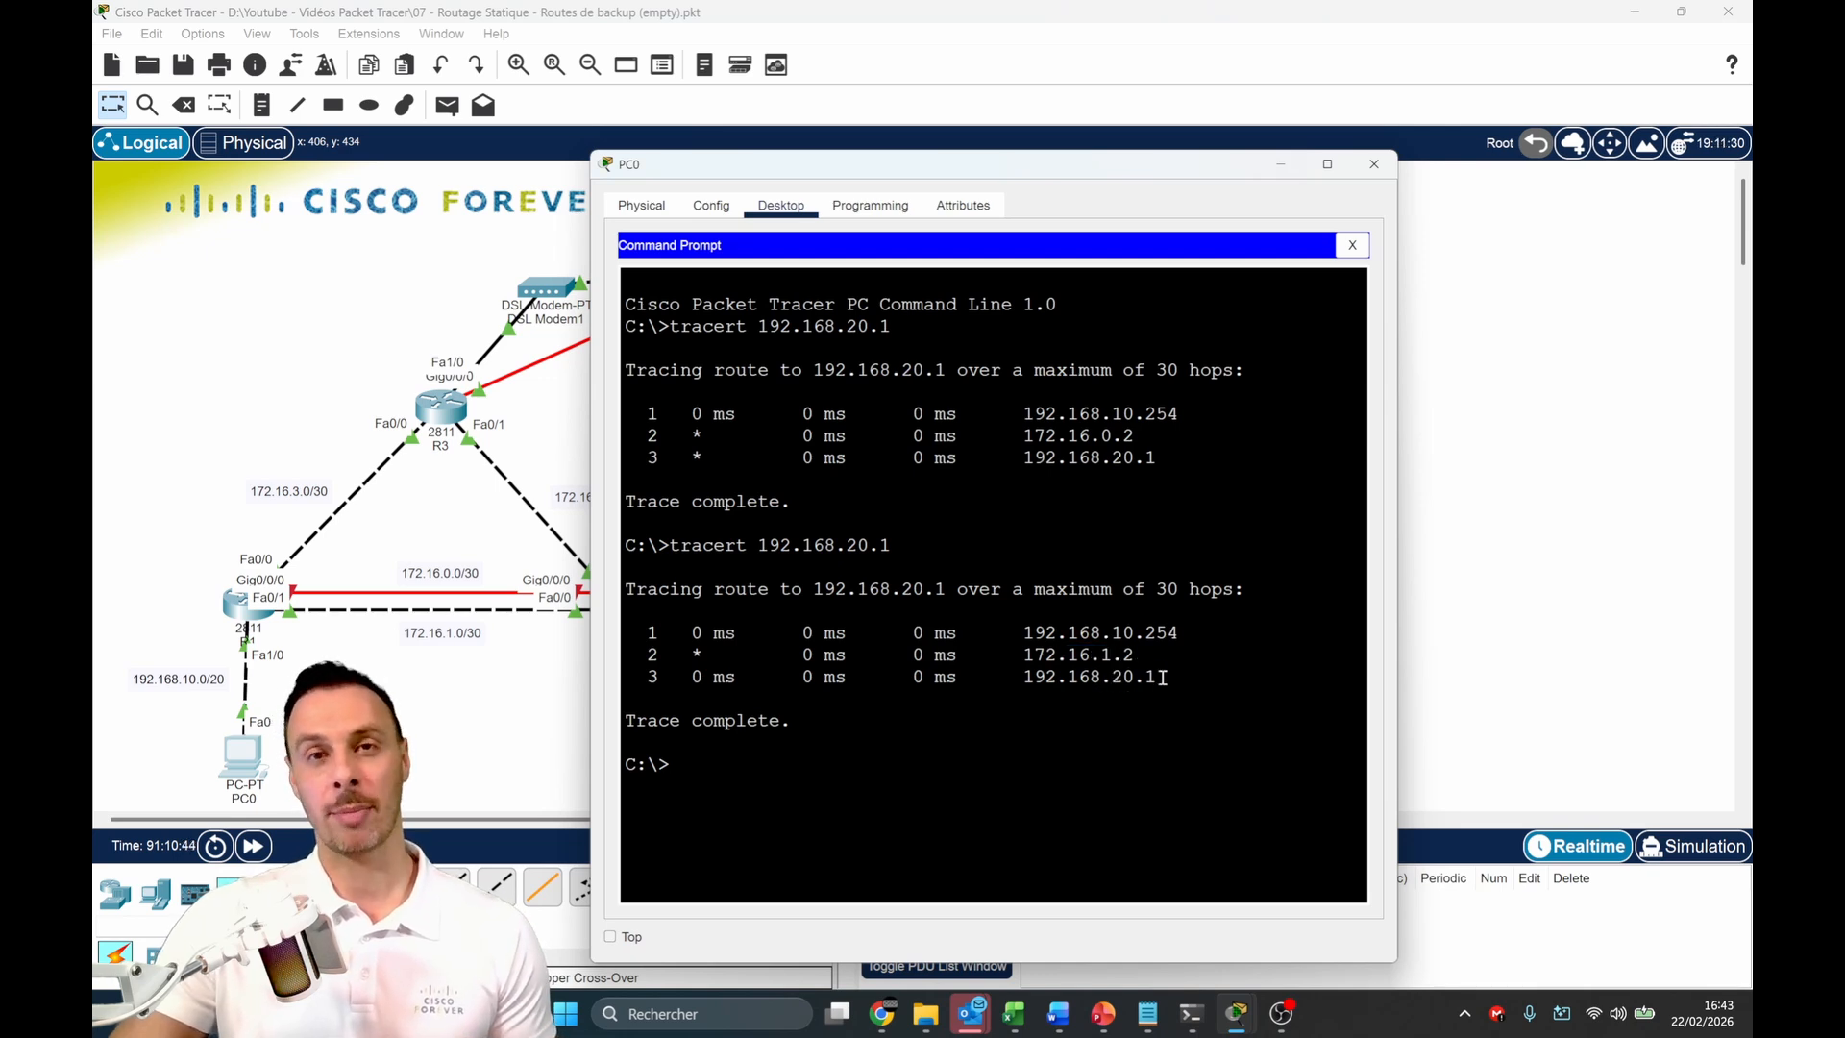
drag(1192, 181, 1492, 151)
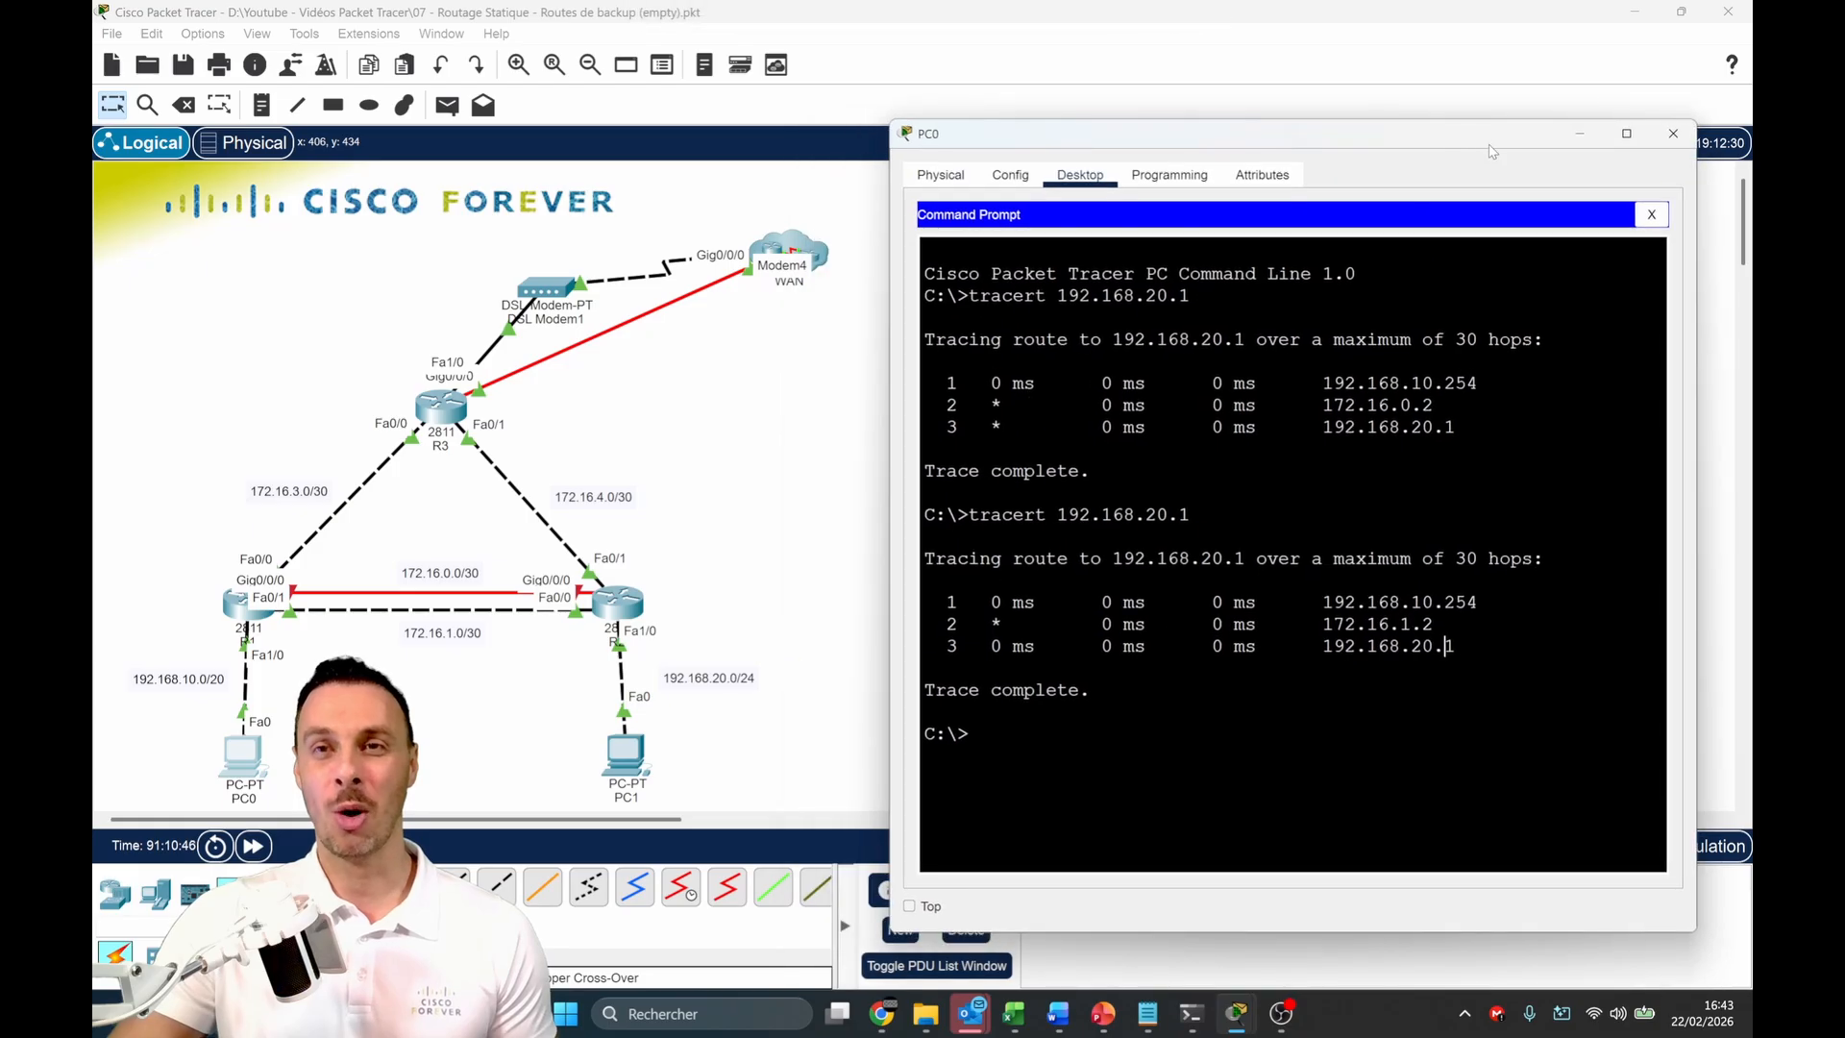
click(1579, 134)
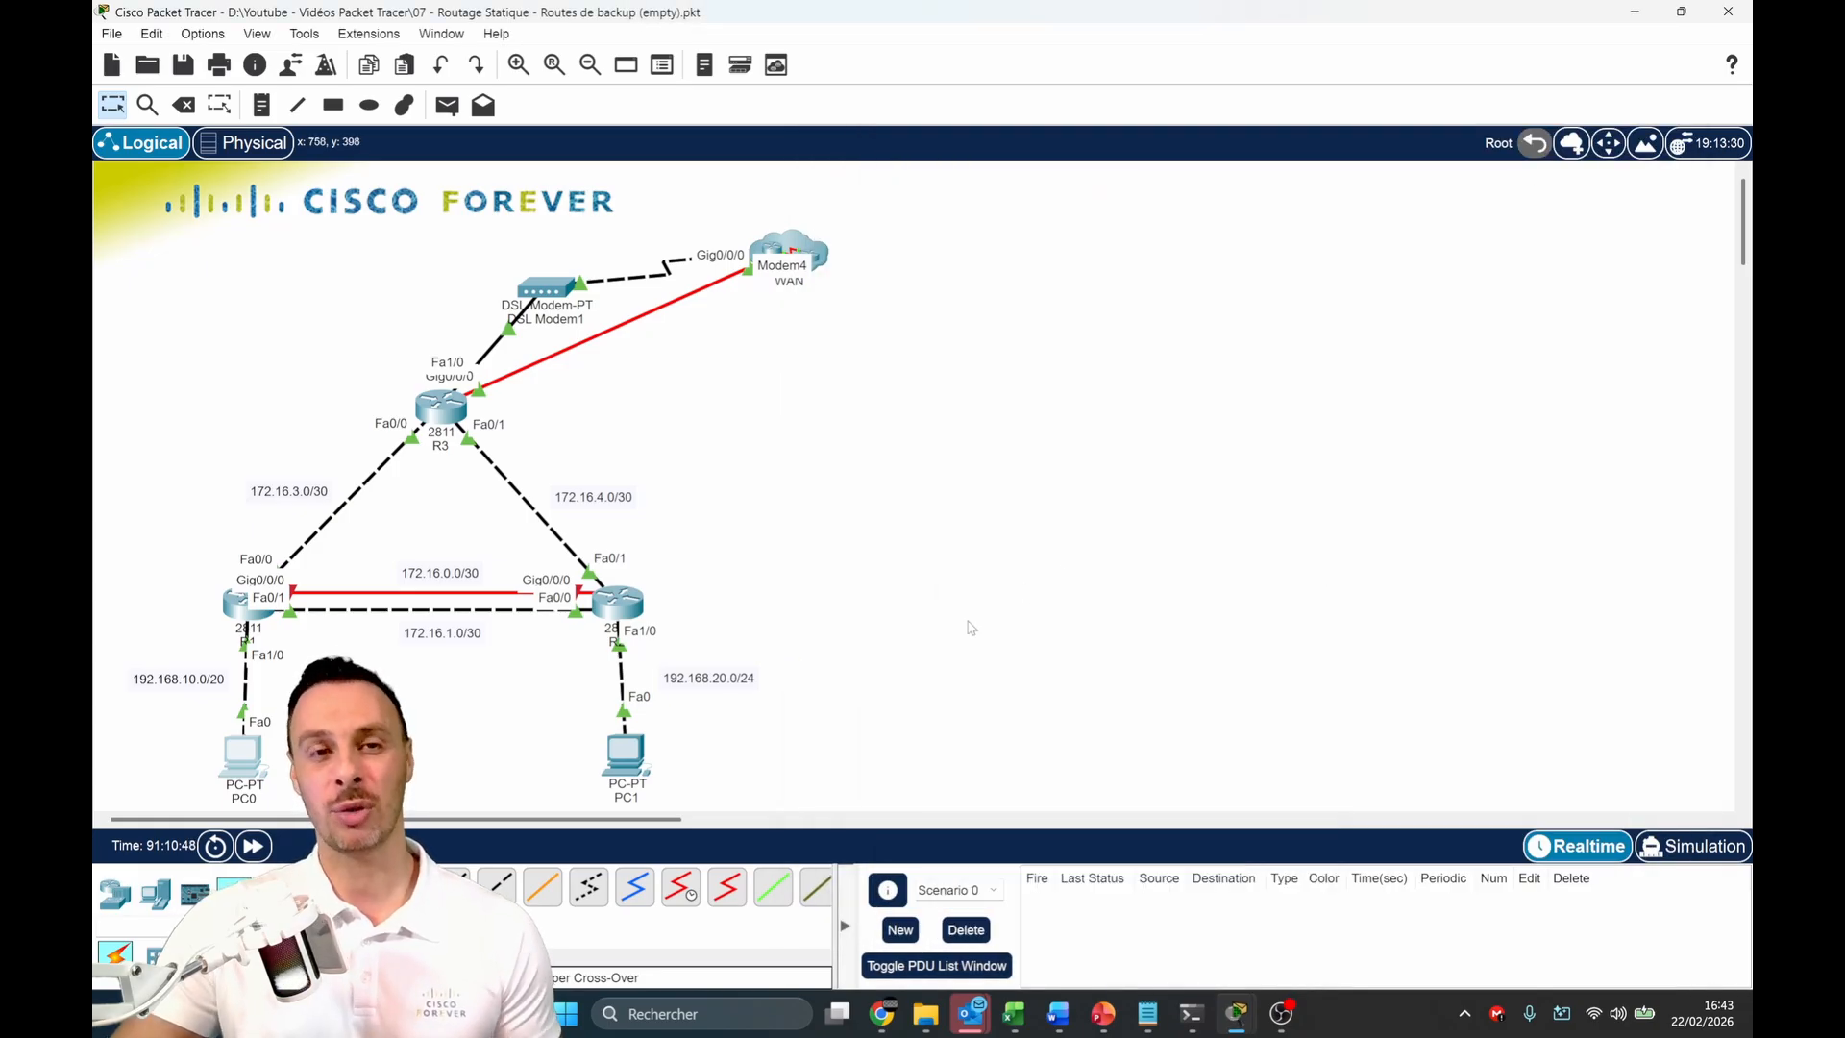
Re-enable R1's GigabitEthernet 0/0/0 interface
click(243, 613)
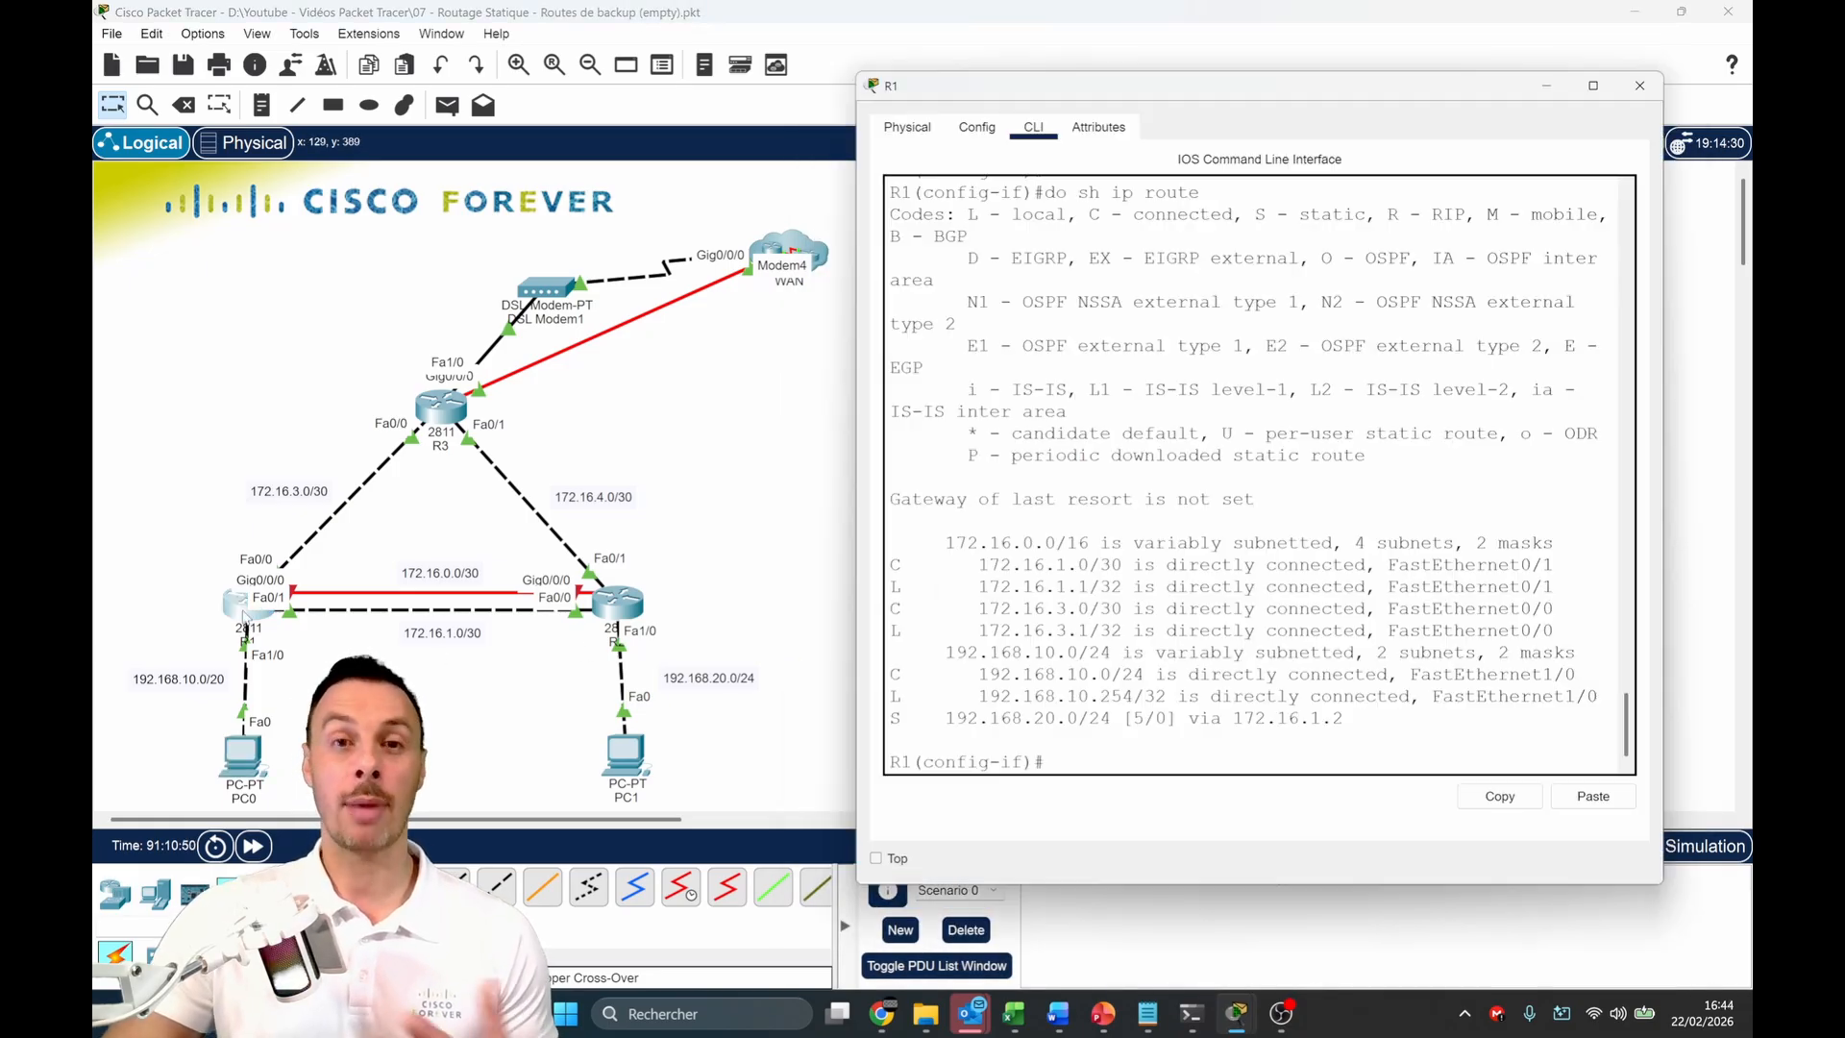
text(no shut)
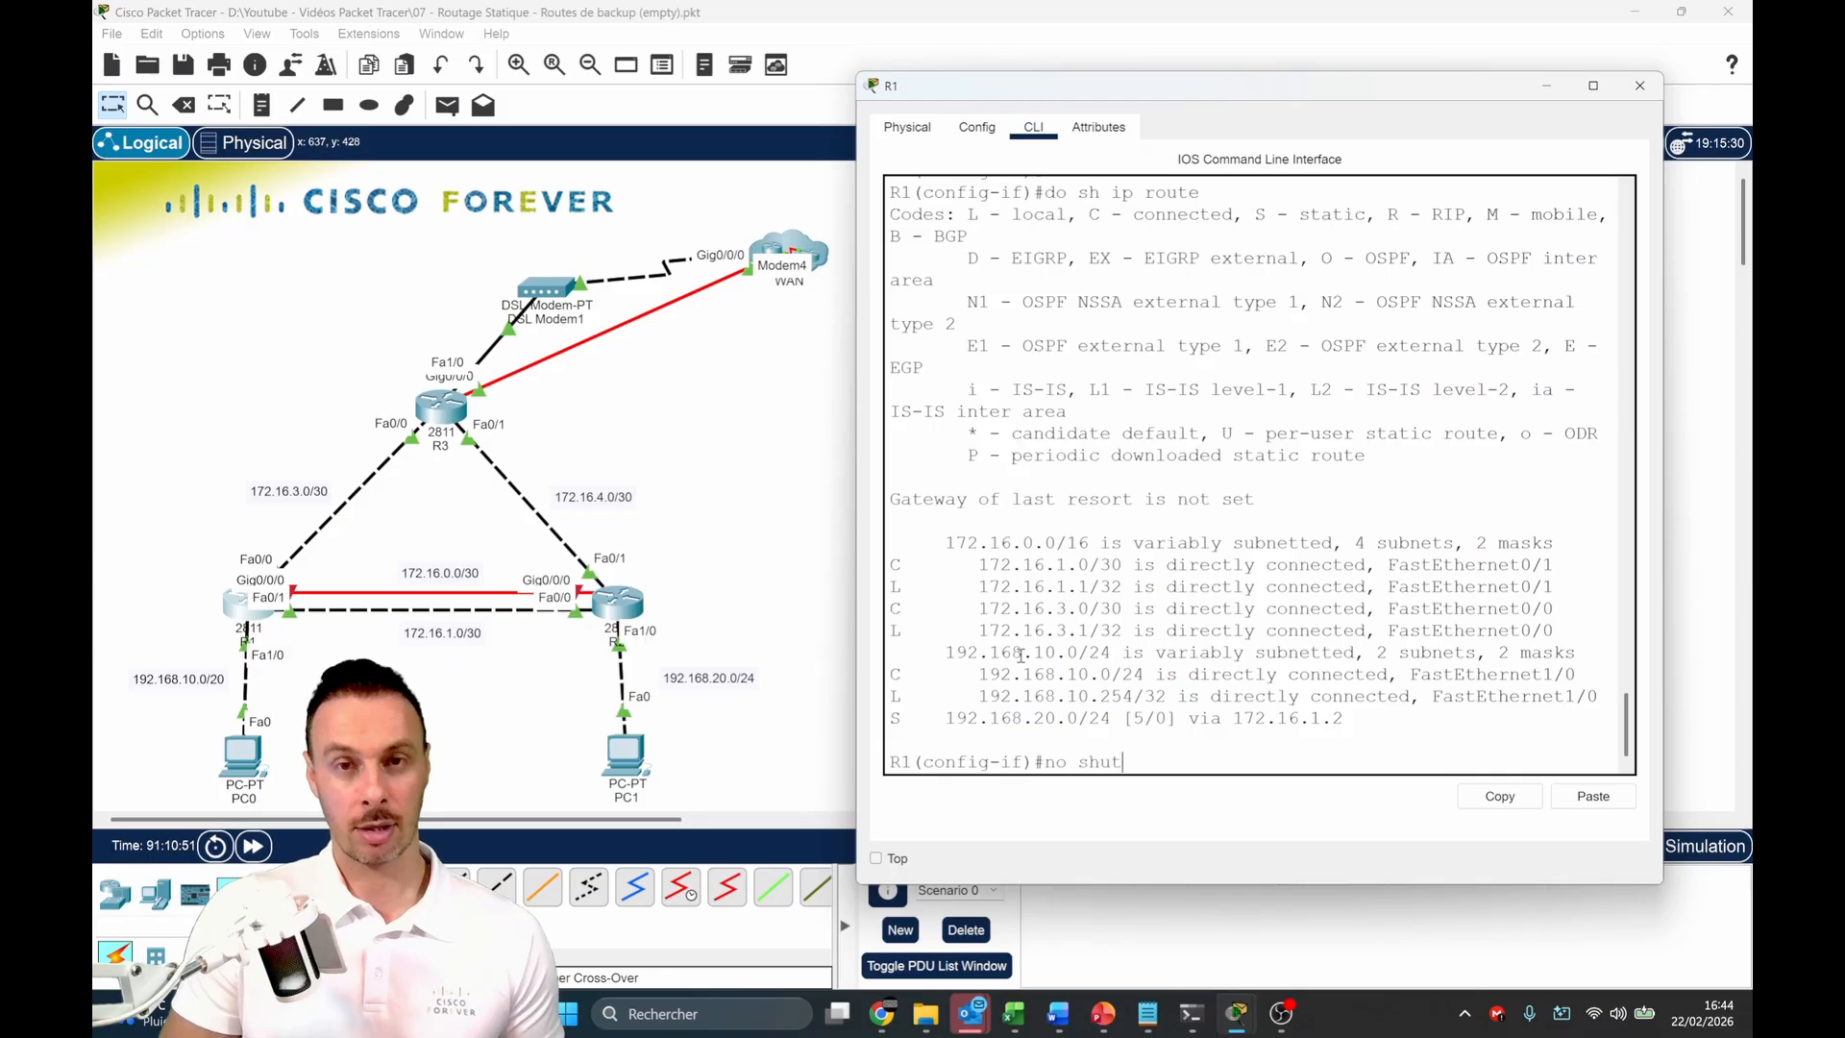
key(Tab)
key(Return)
key(Return)
key(Return)
key(Return)
Display R1's routing table with the primary link restored and check the distance of the static route to 192.168.20.0/24
text(d)
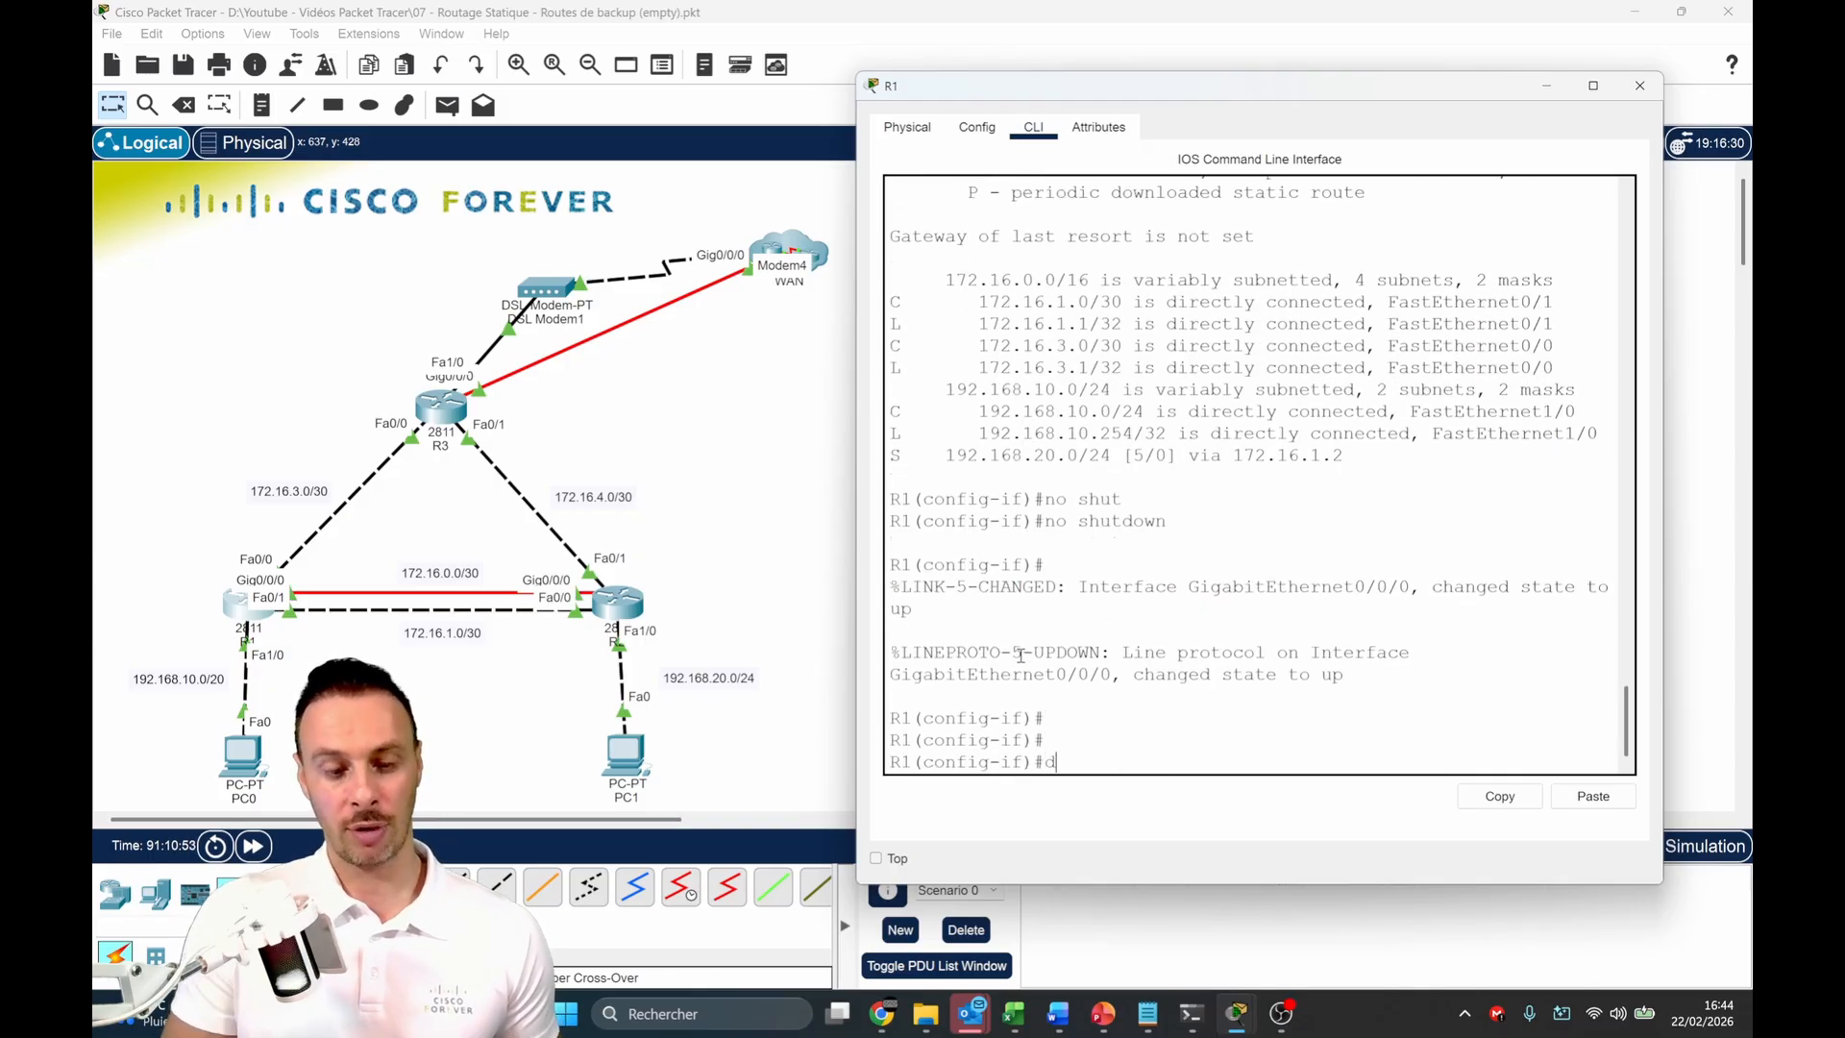
text(o sh ip route)
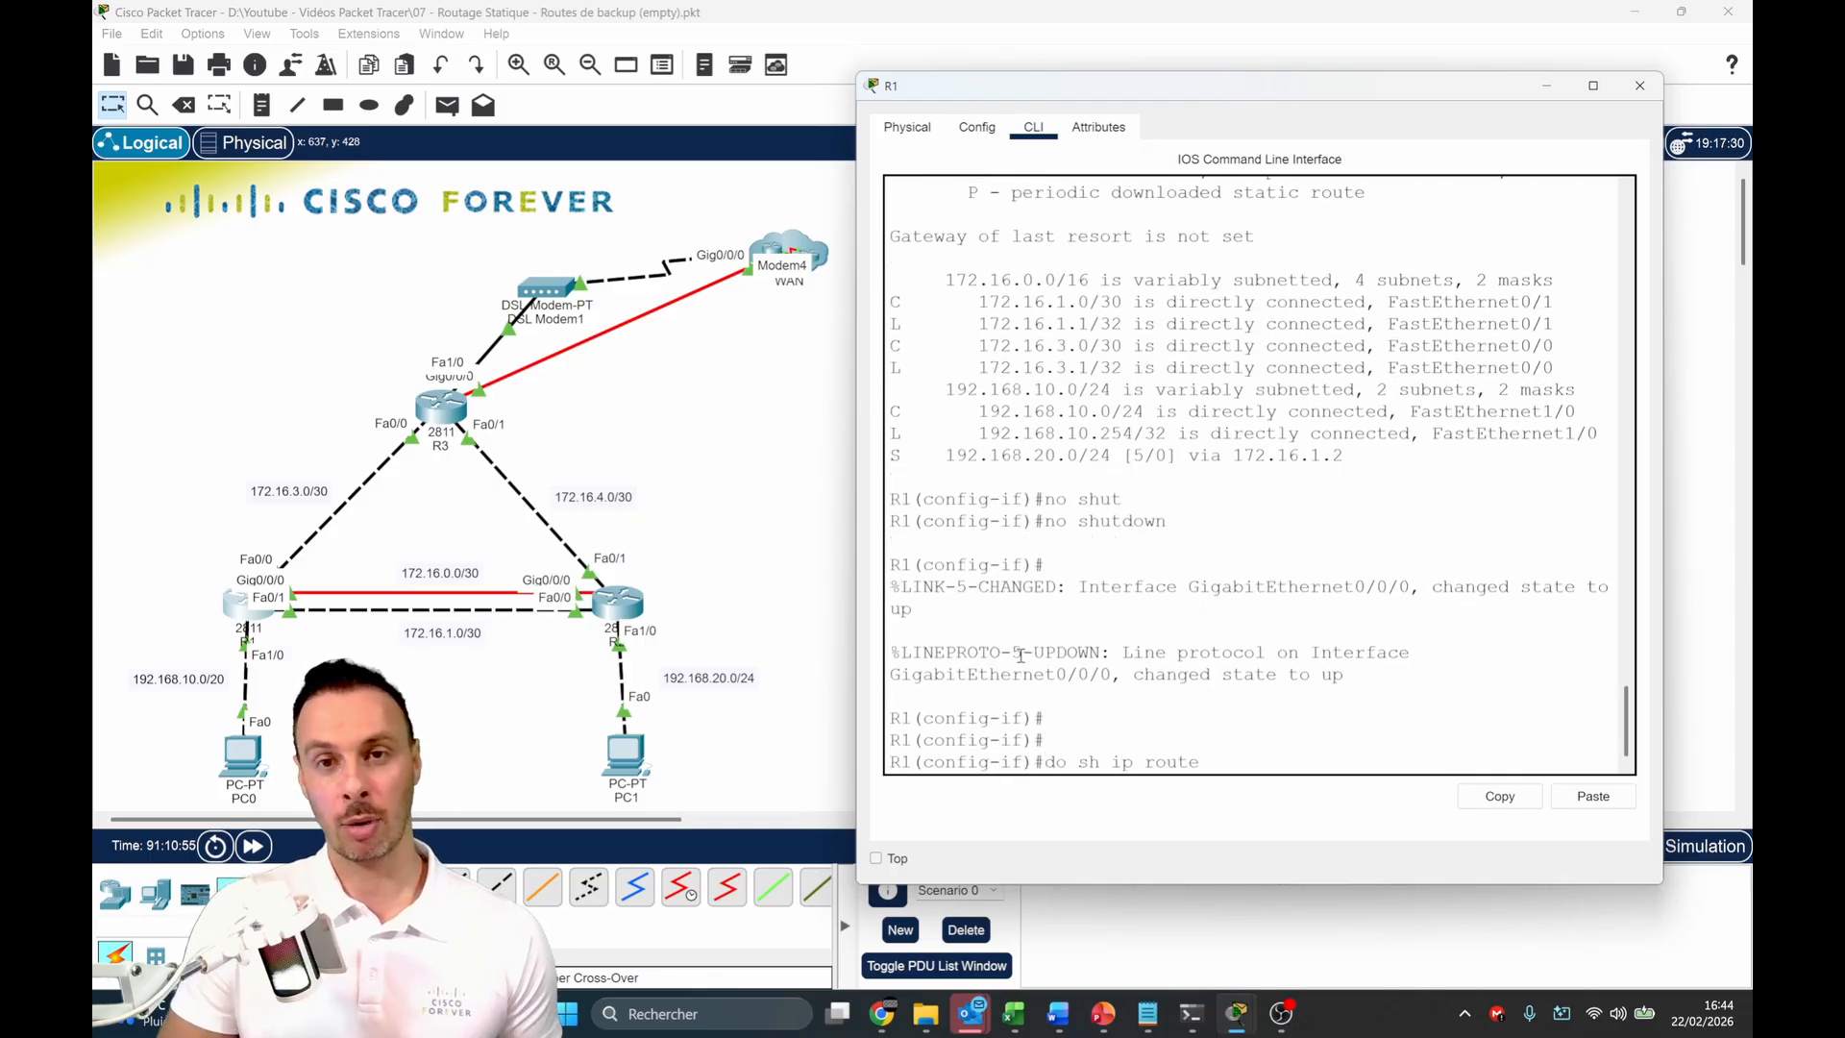
key(Return)
double_click(1150, 718)
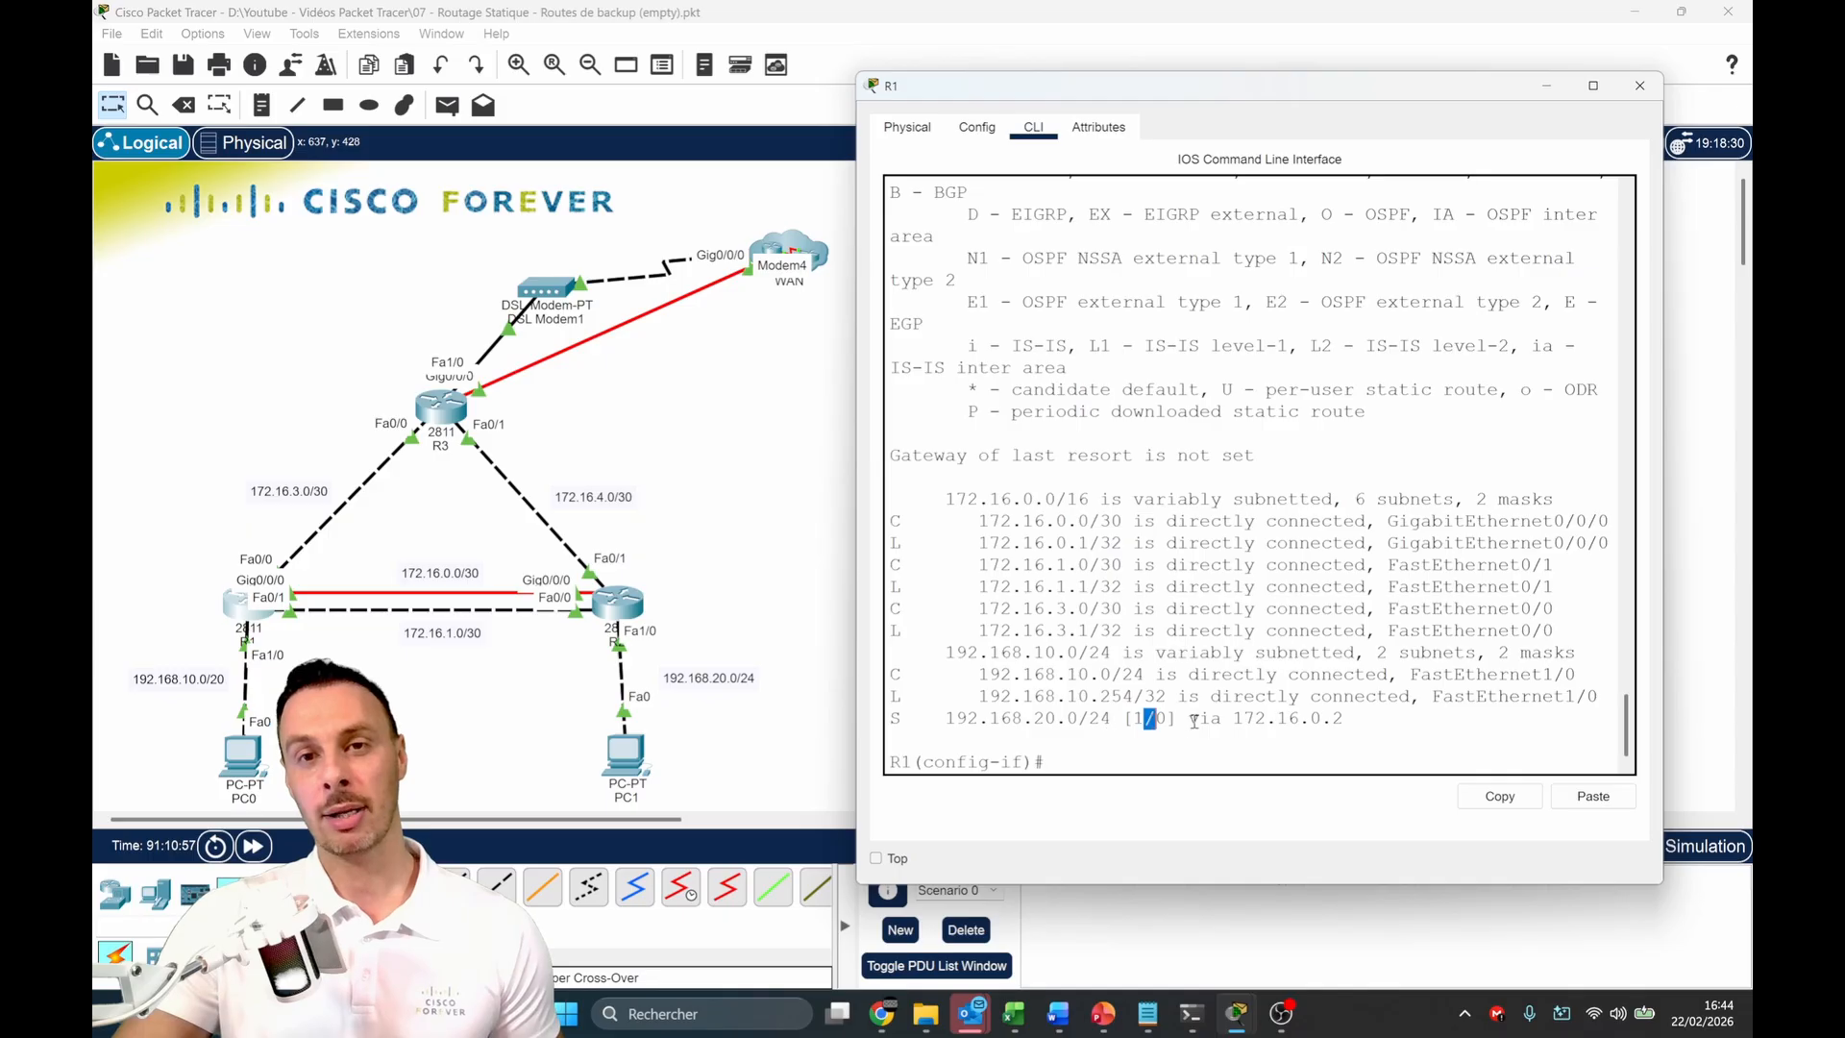
Keep the R1 window on top and place it side by side with PC0's command prompt
click(875, 858)
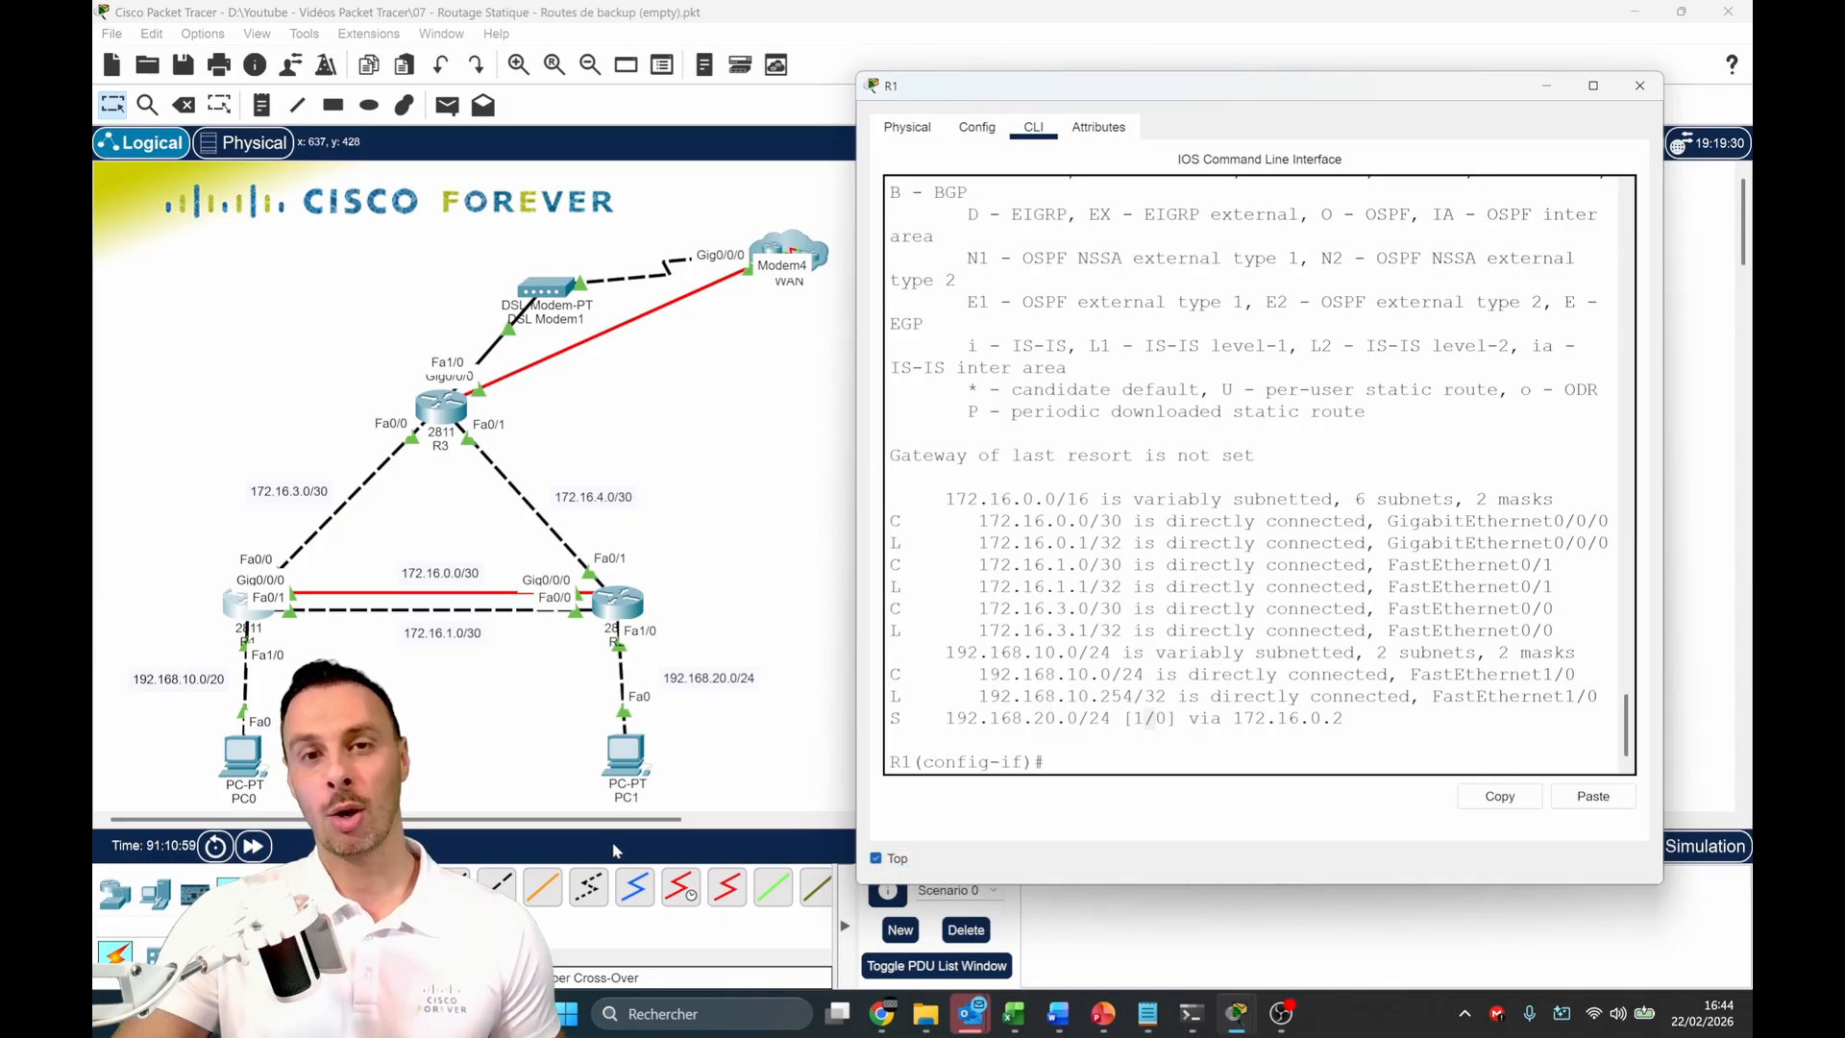
click(250, 762)
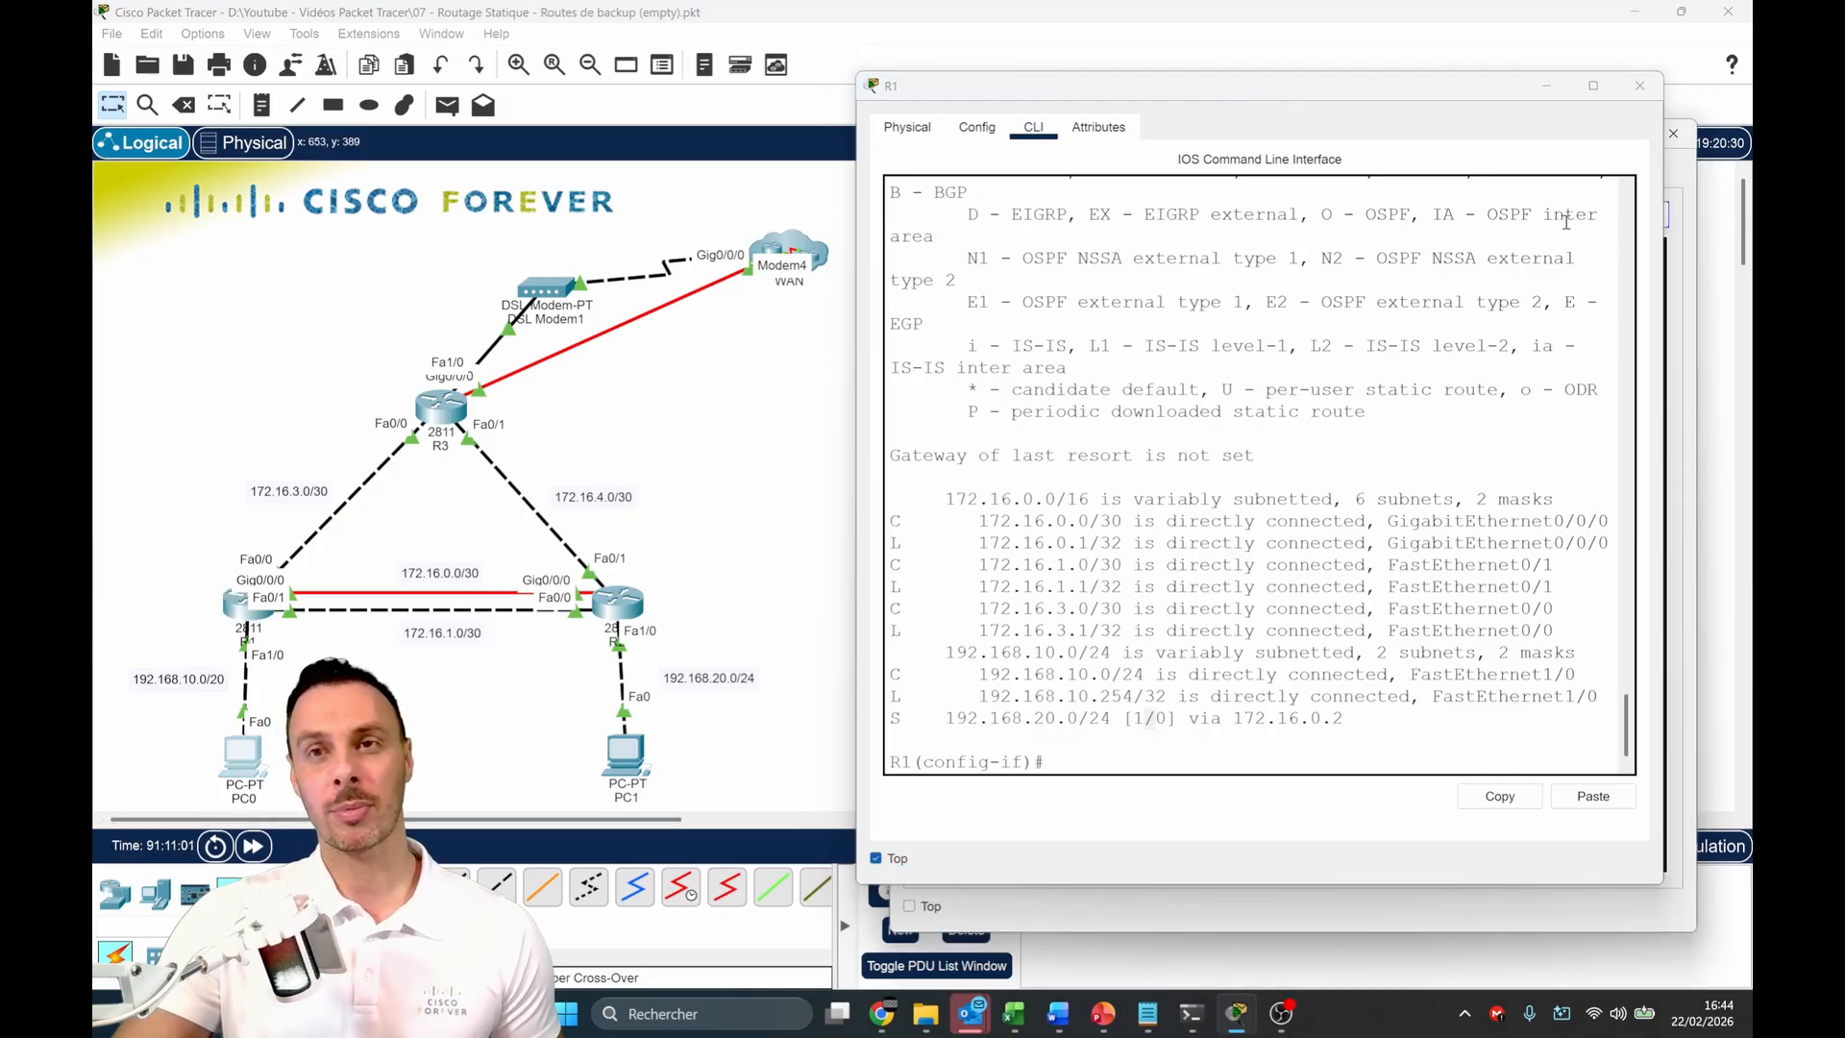
drag(1469, 88, 780, 105)
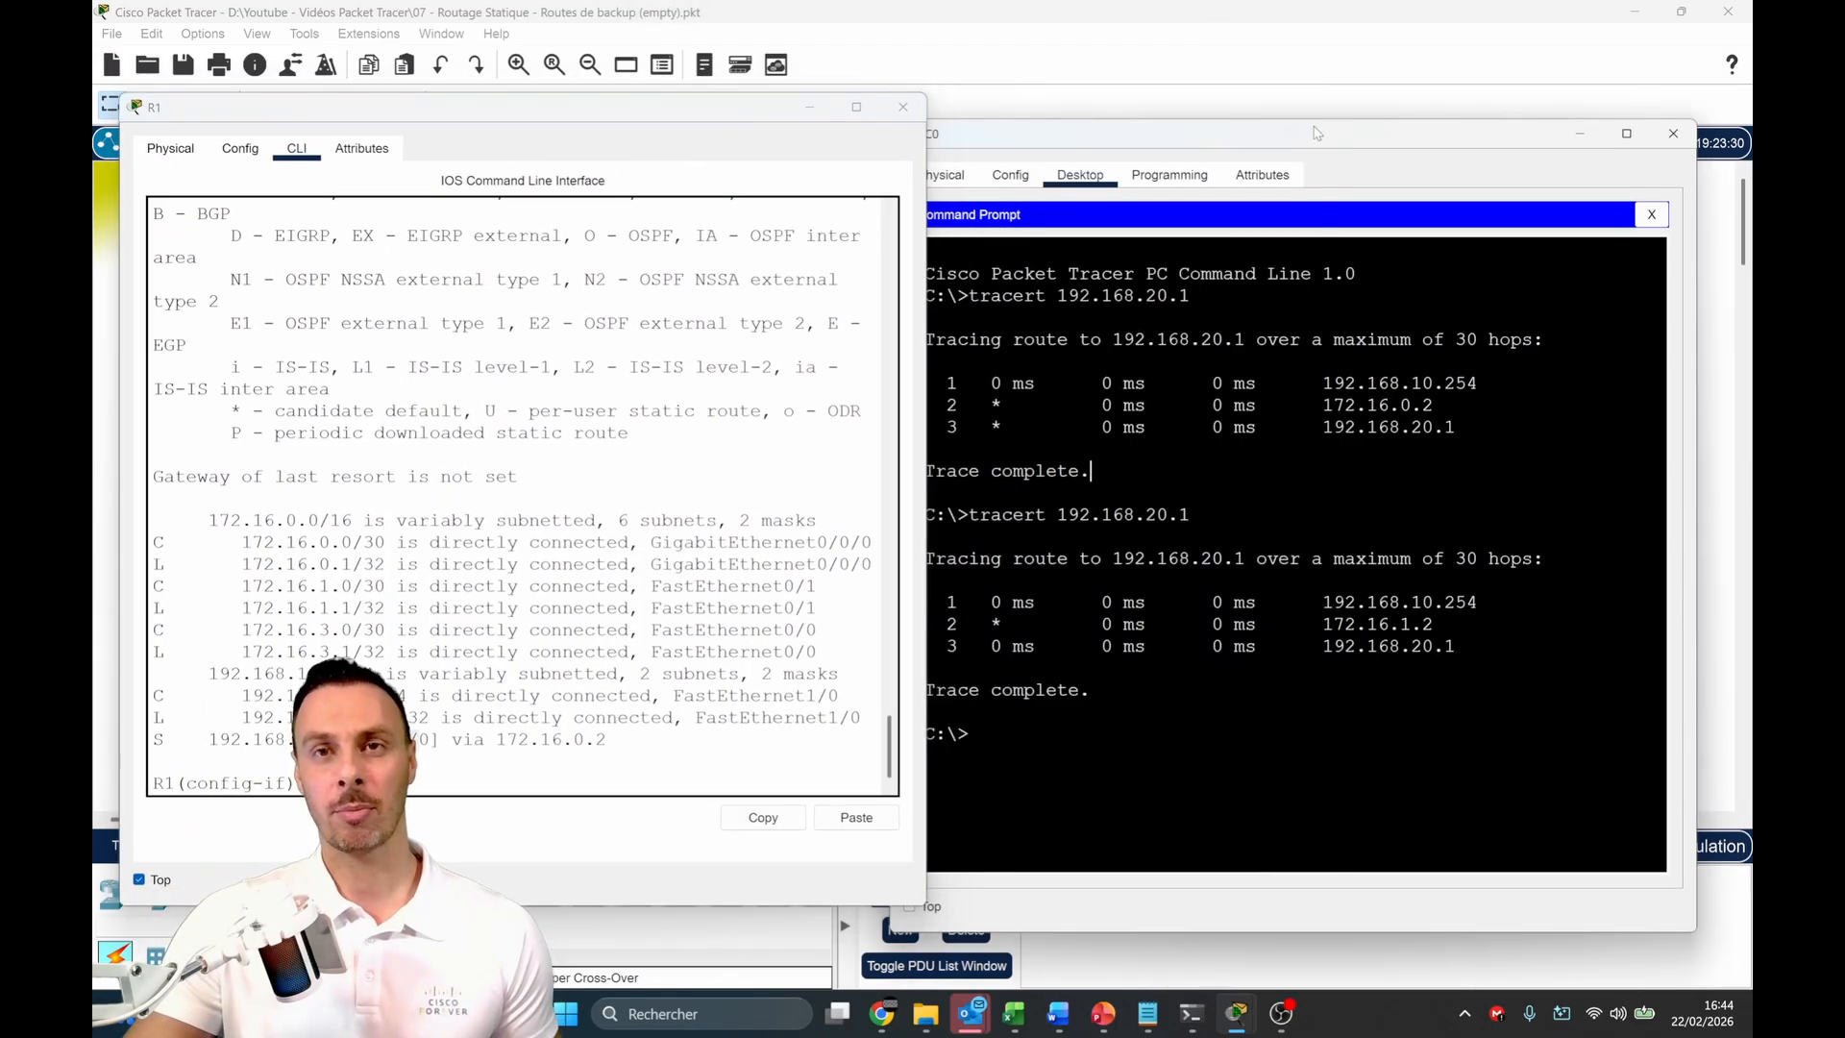
drag(1289, 141, 1393, 101)
Start a continuous ping from PC0 to 192.168.20.1
text(ping)
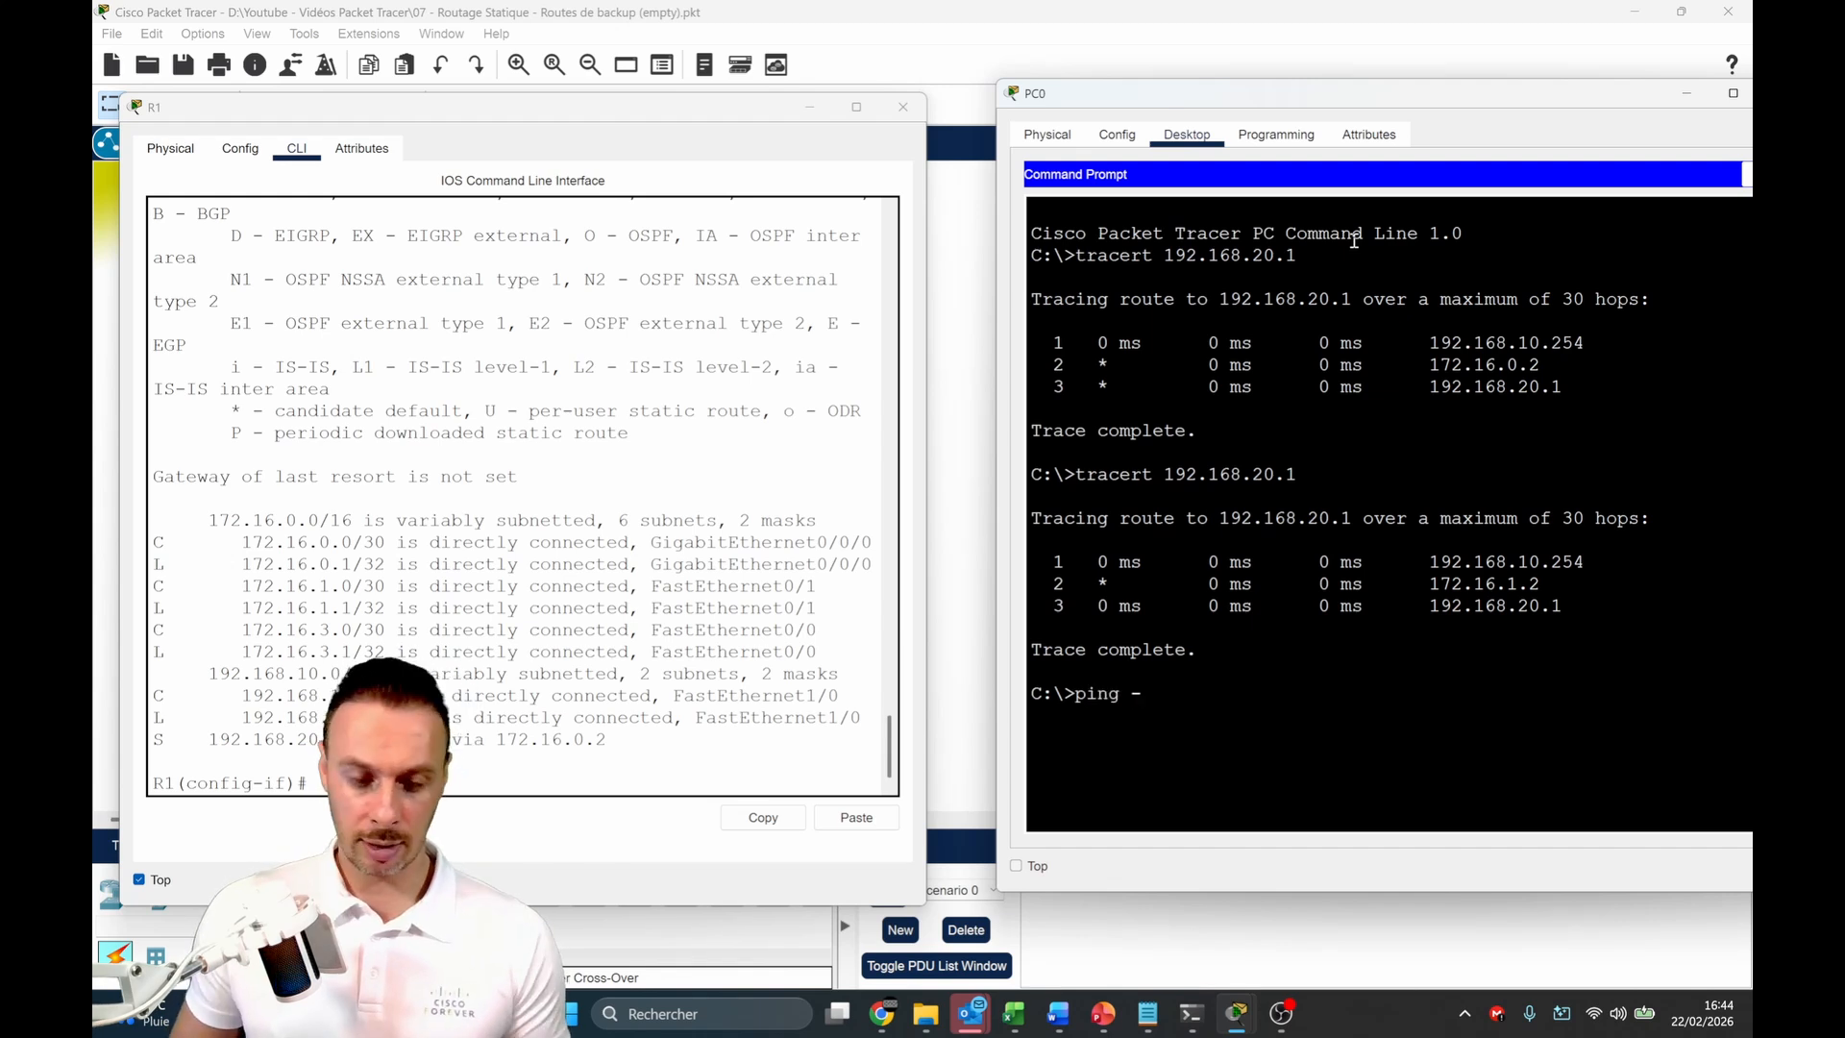
text( -t 192.168.20.1)
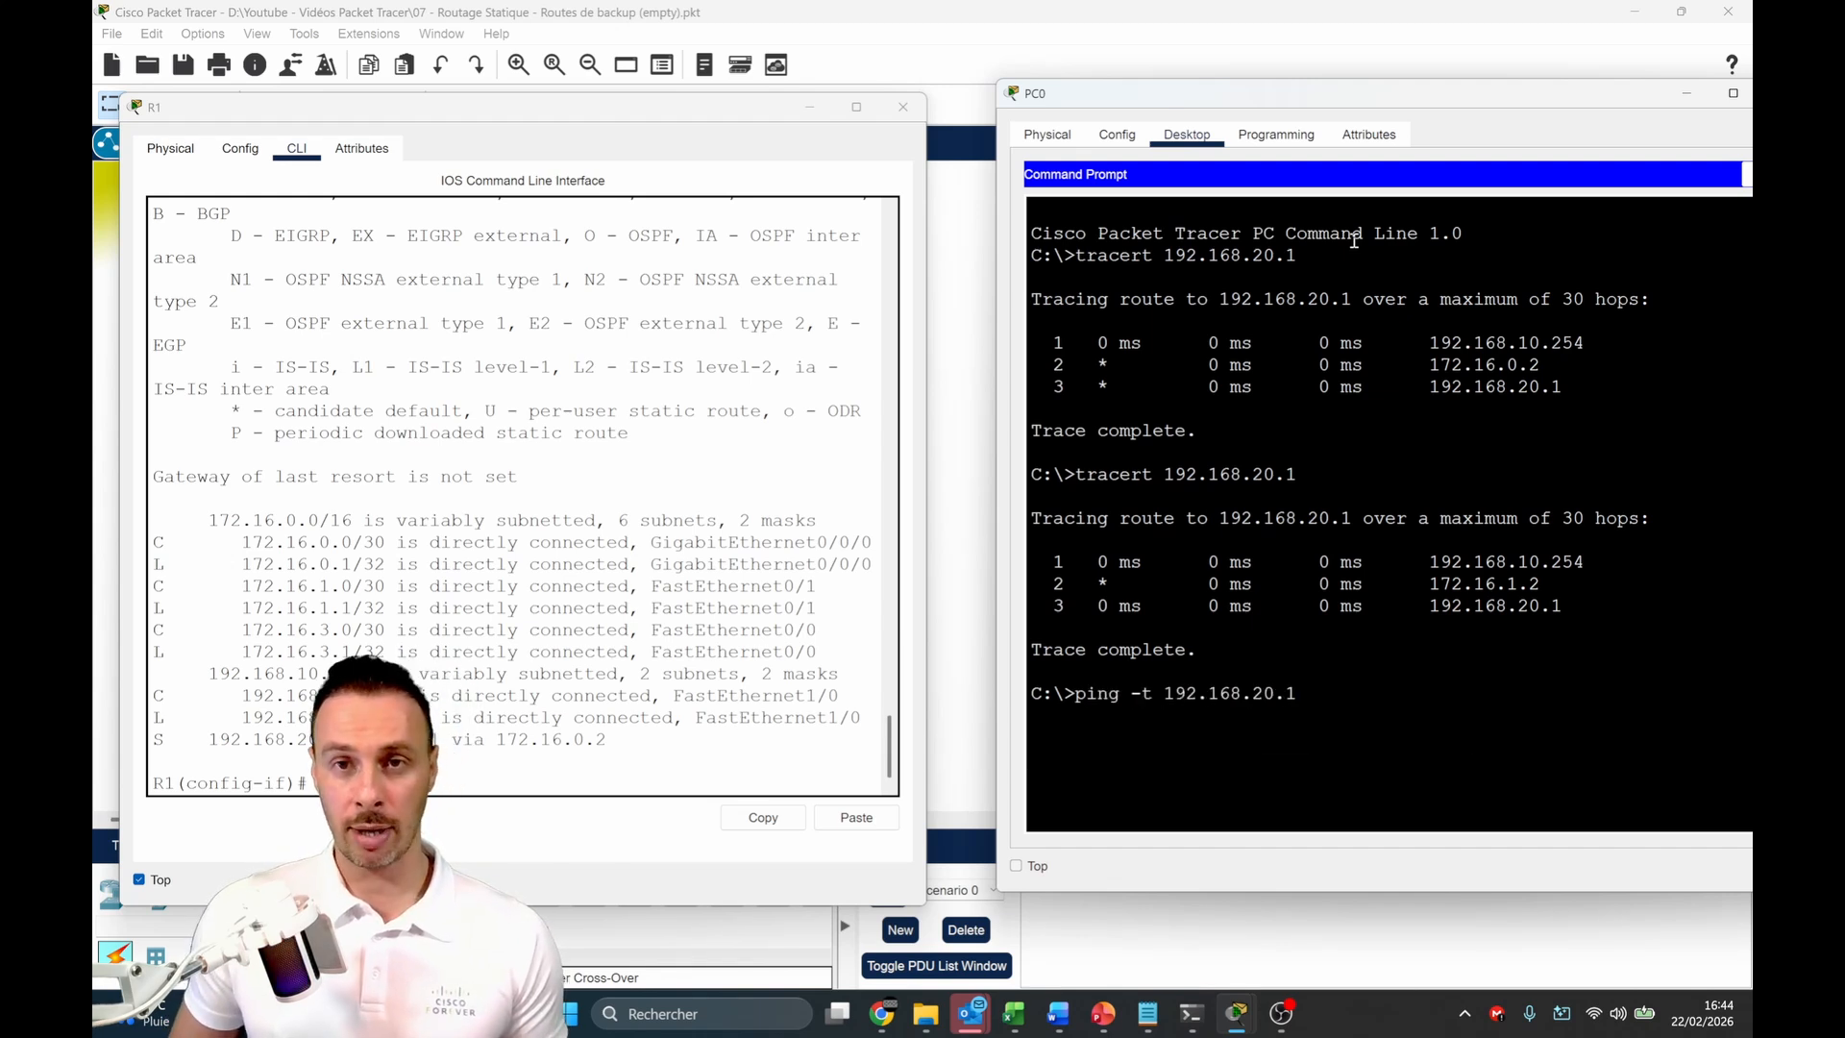
key(Return)
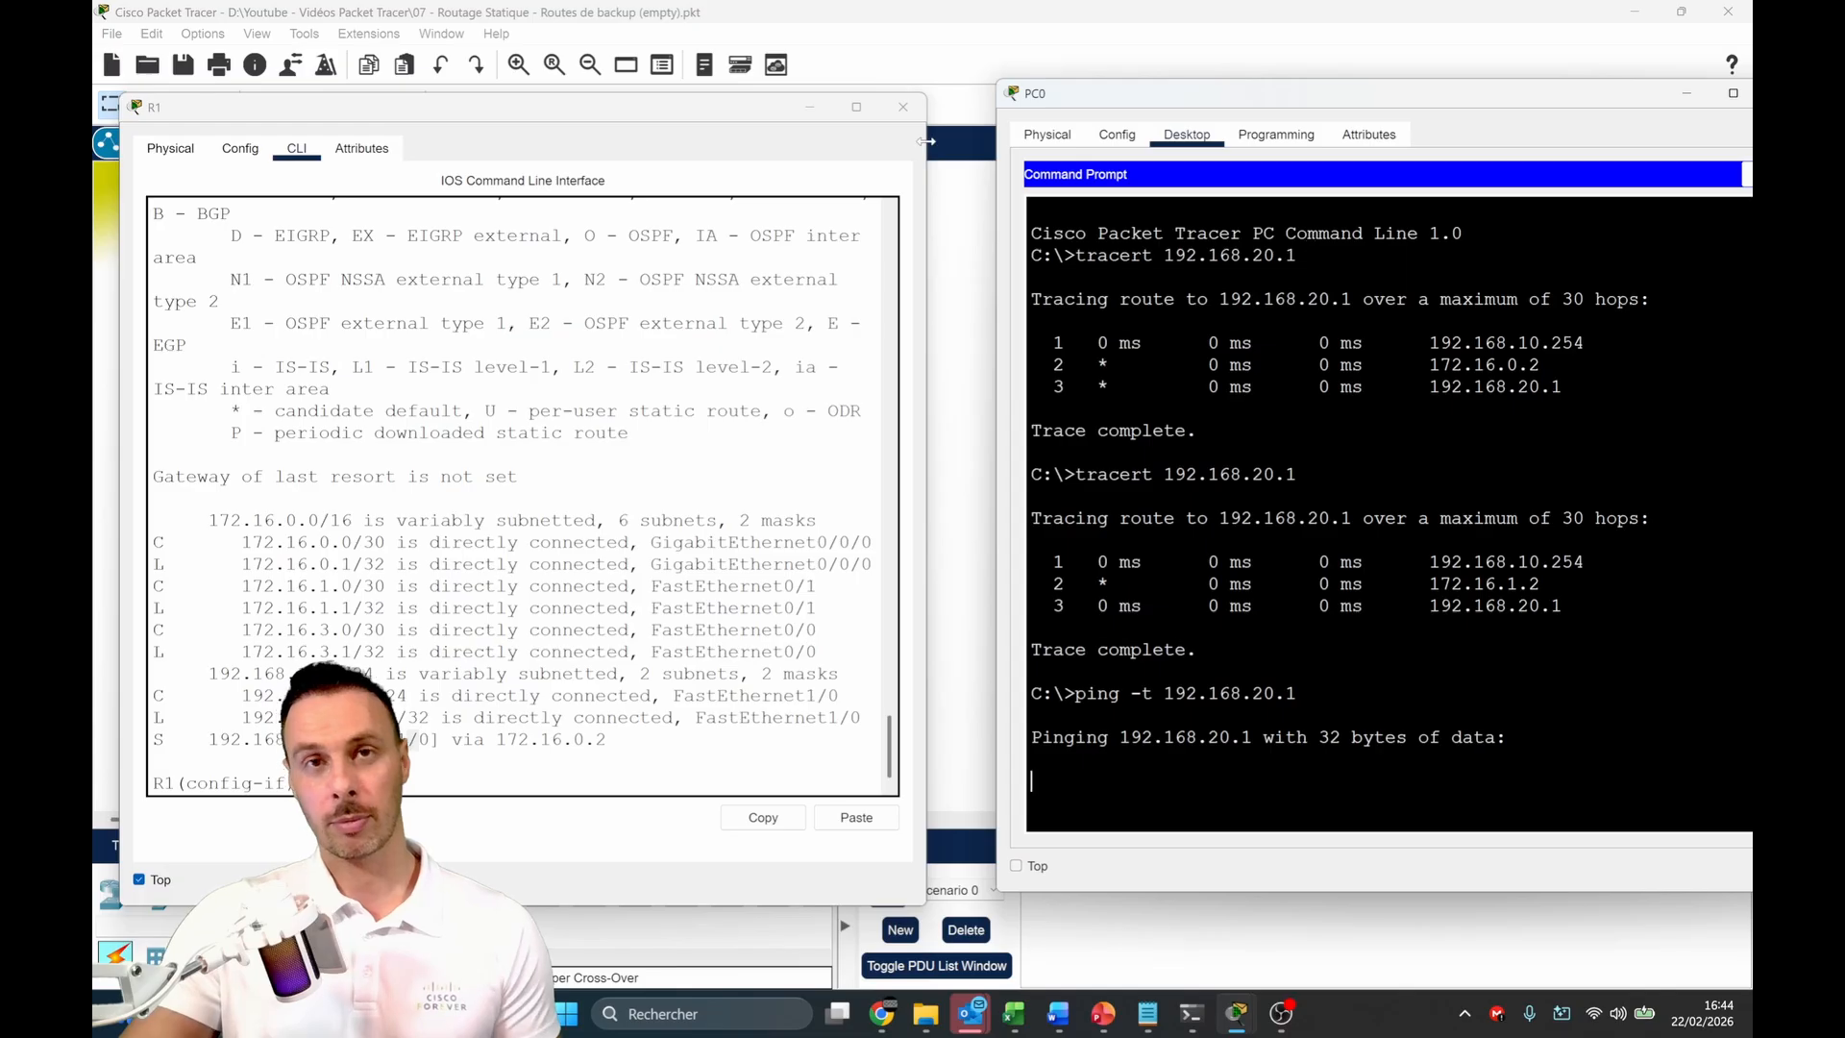
Reposition the PC0 window, keep it on top, and bring R1's console back beside it
click(809, 106)
drag(1244, 102, 1170, 69)
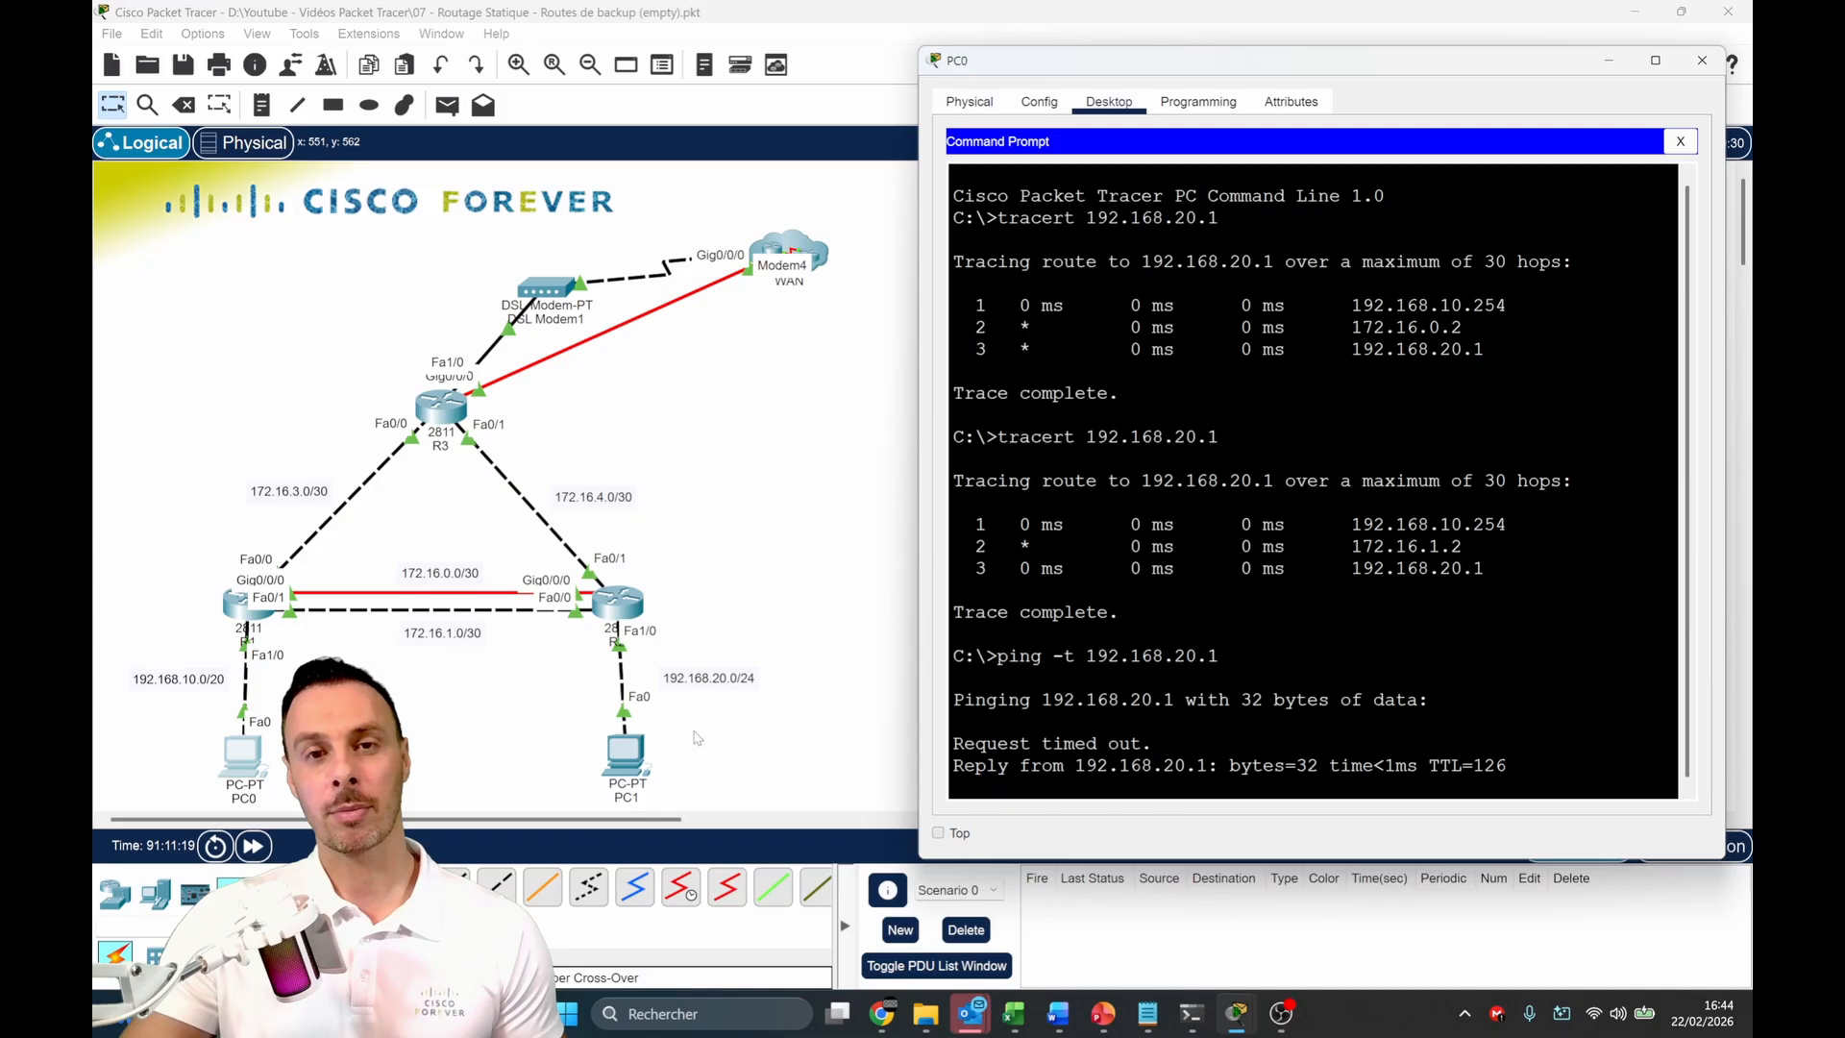
click(939, 833)
click(251, 593)
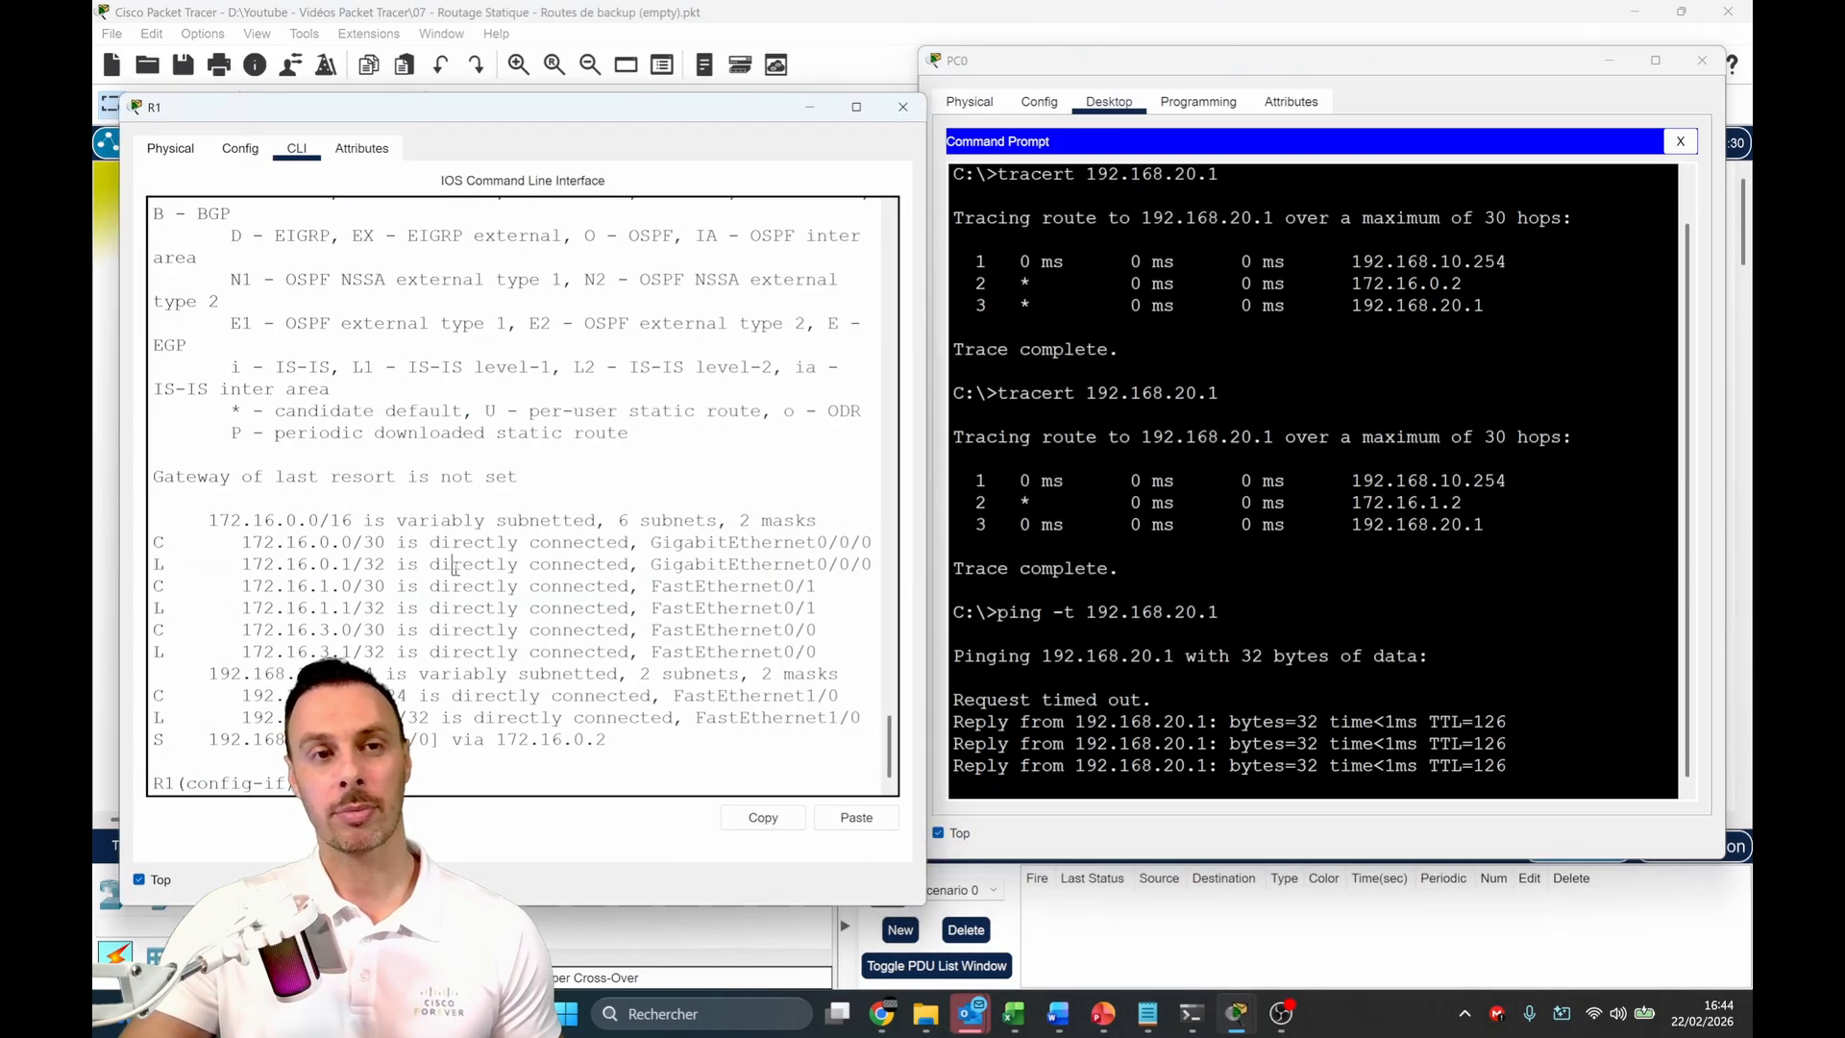
Shut down R1's GigabitEthernet 0/0/0 interface while the ping runs, and leave configuration mode
key(Return)
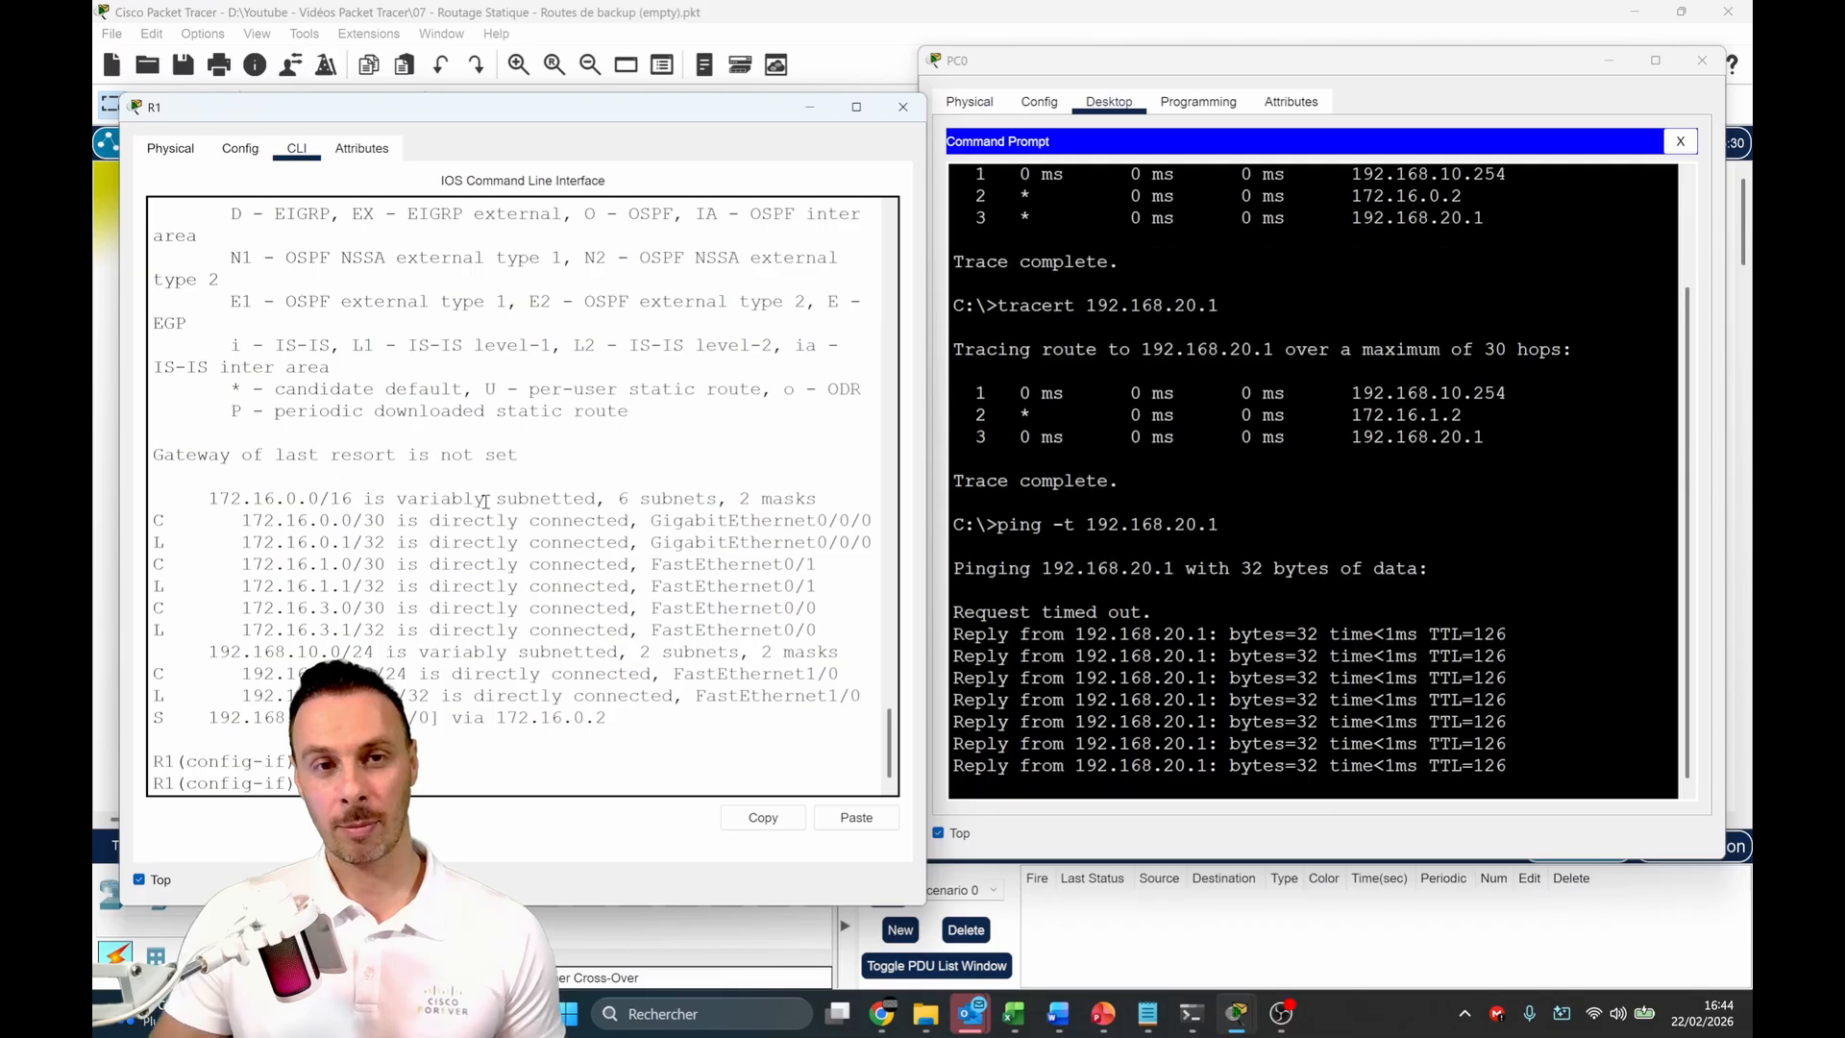
key(Return)
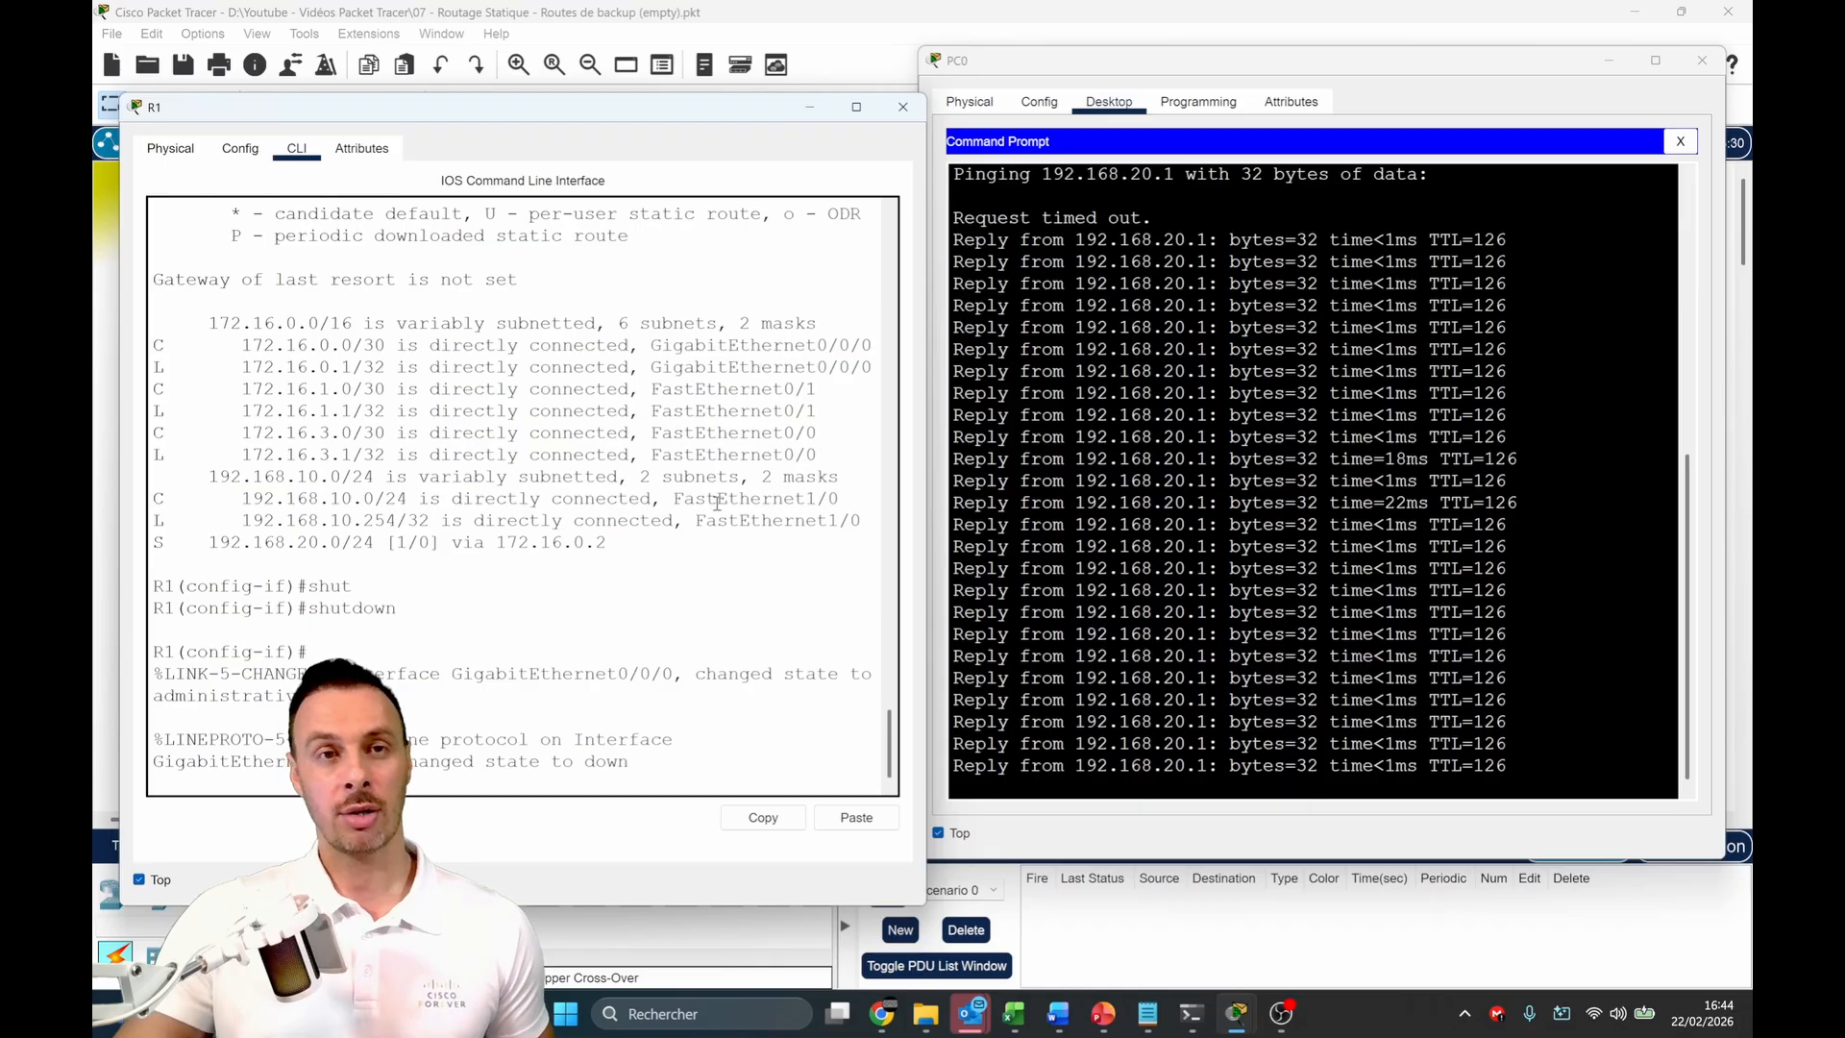
key(ctrl+z)
key(Return)
key(Return)
key(Return)
key(Return)
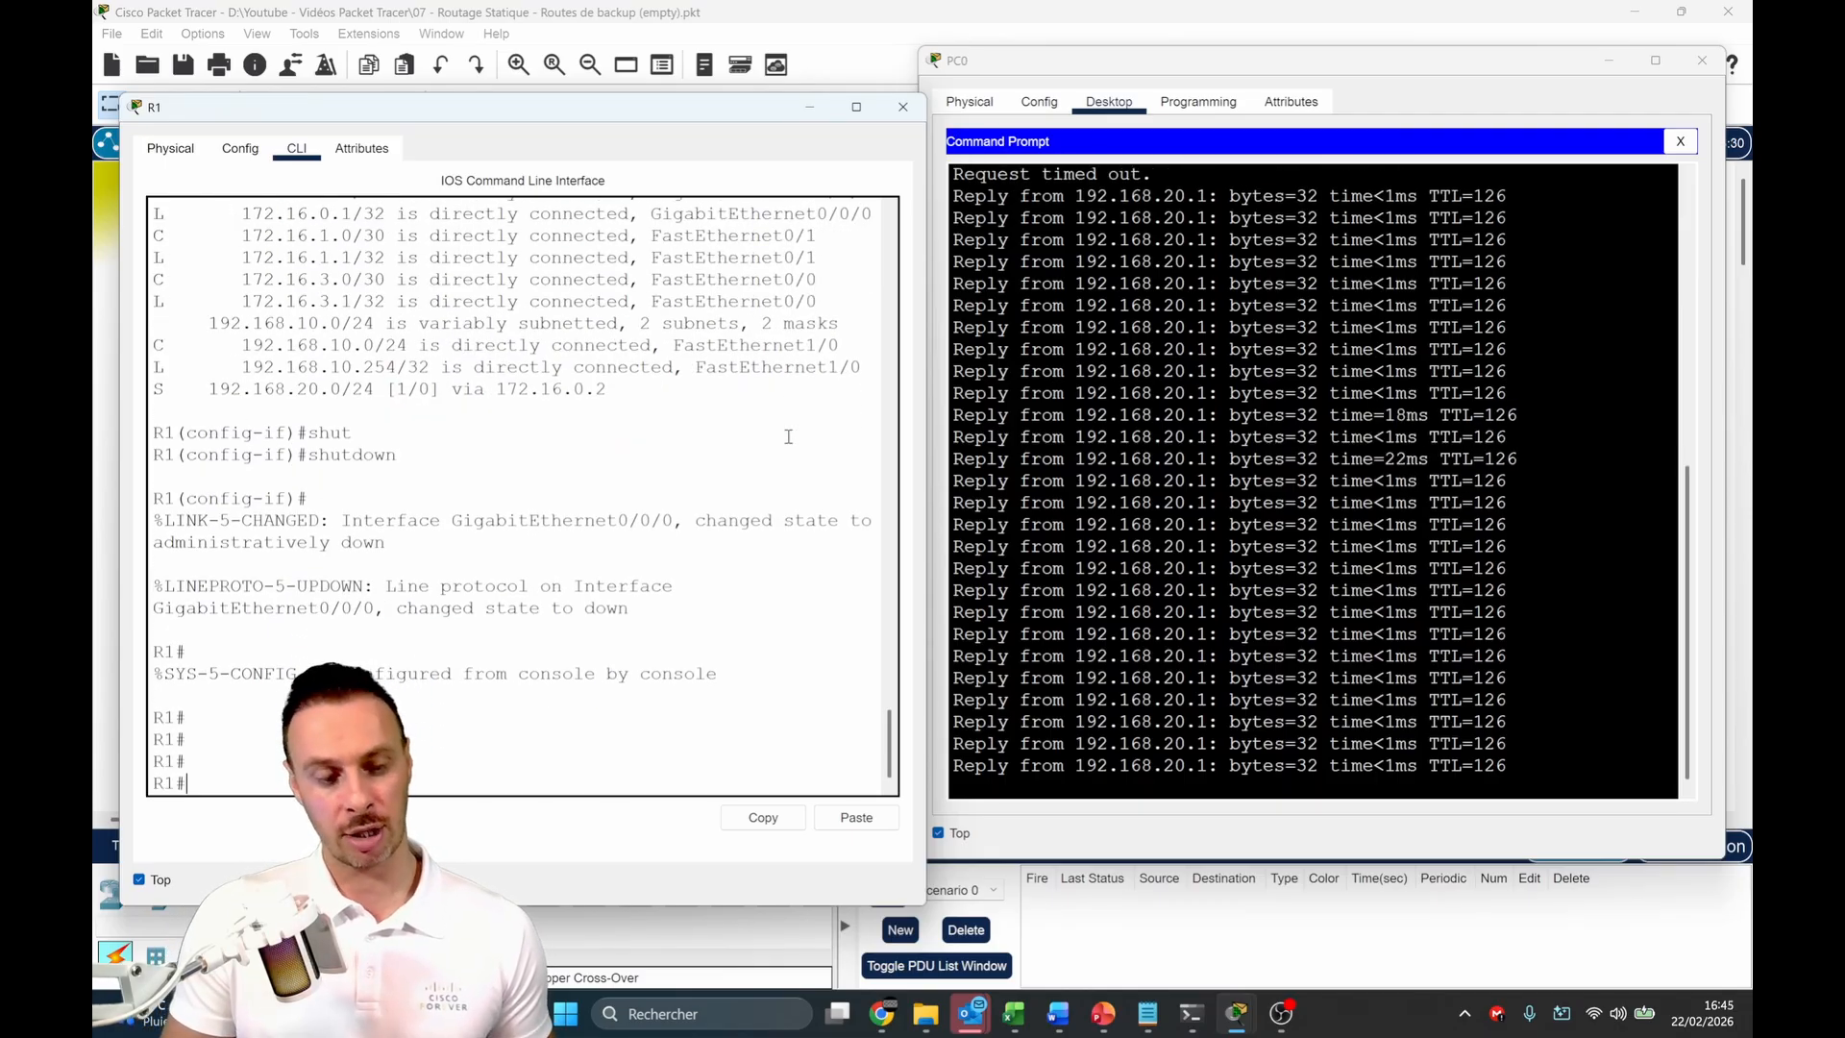
Display R1's routing table, check the next hop of the static route to 192.168.20.0/24, and put the R1 window away
text(sh ip route)
key(Return)
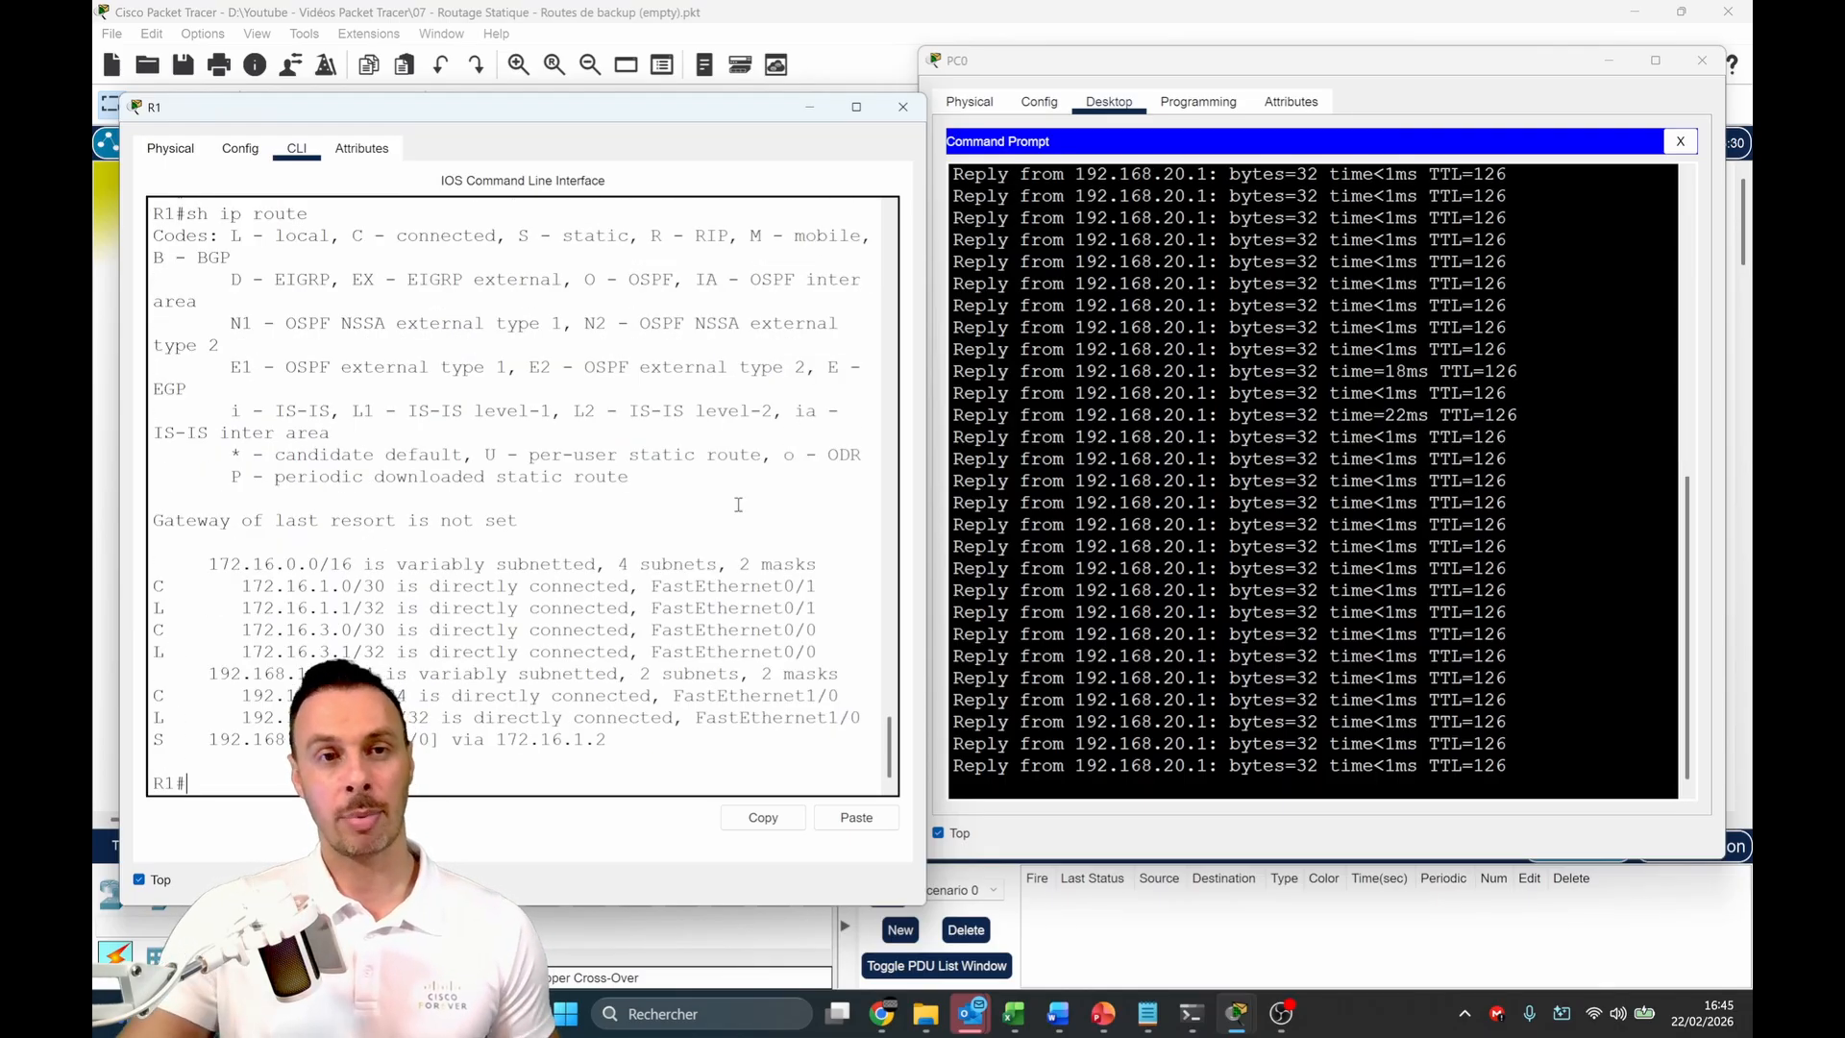
drag(454, 747, 612, 746)
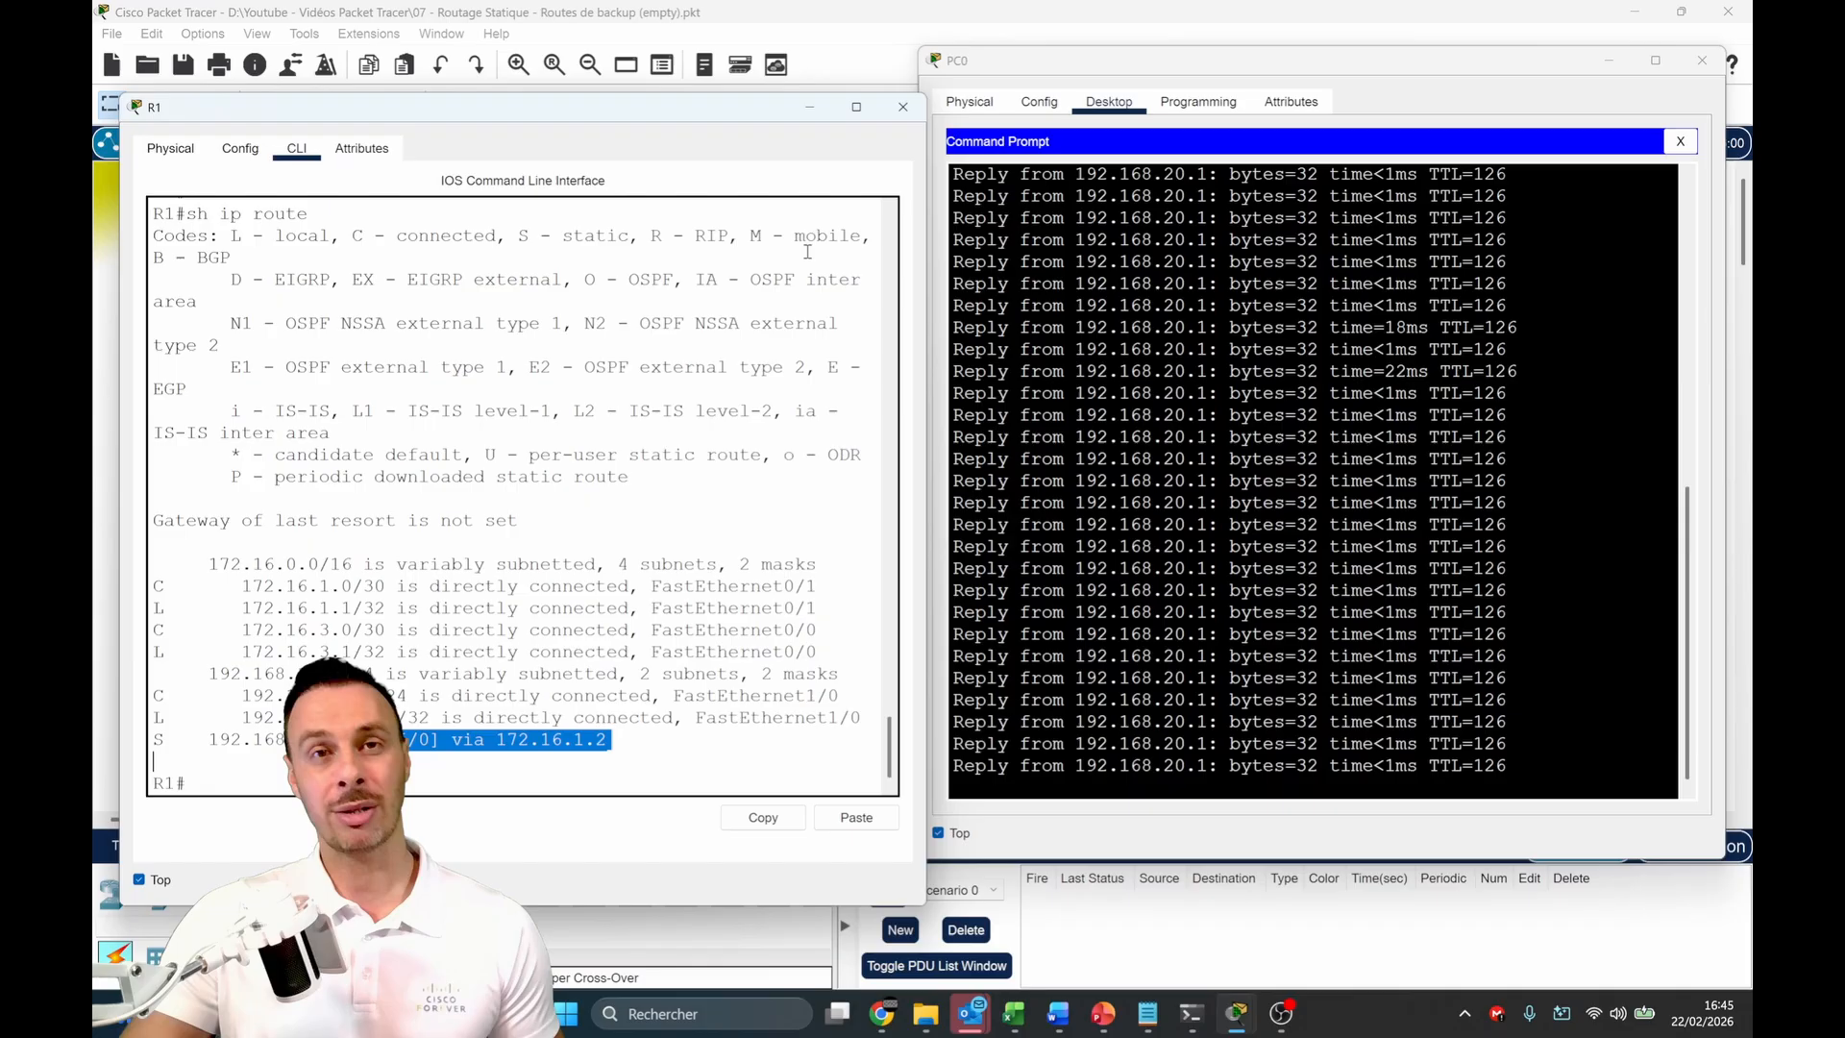
click(815, 107)
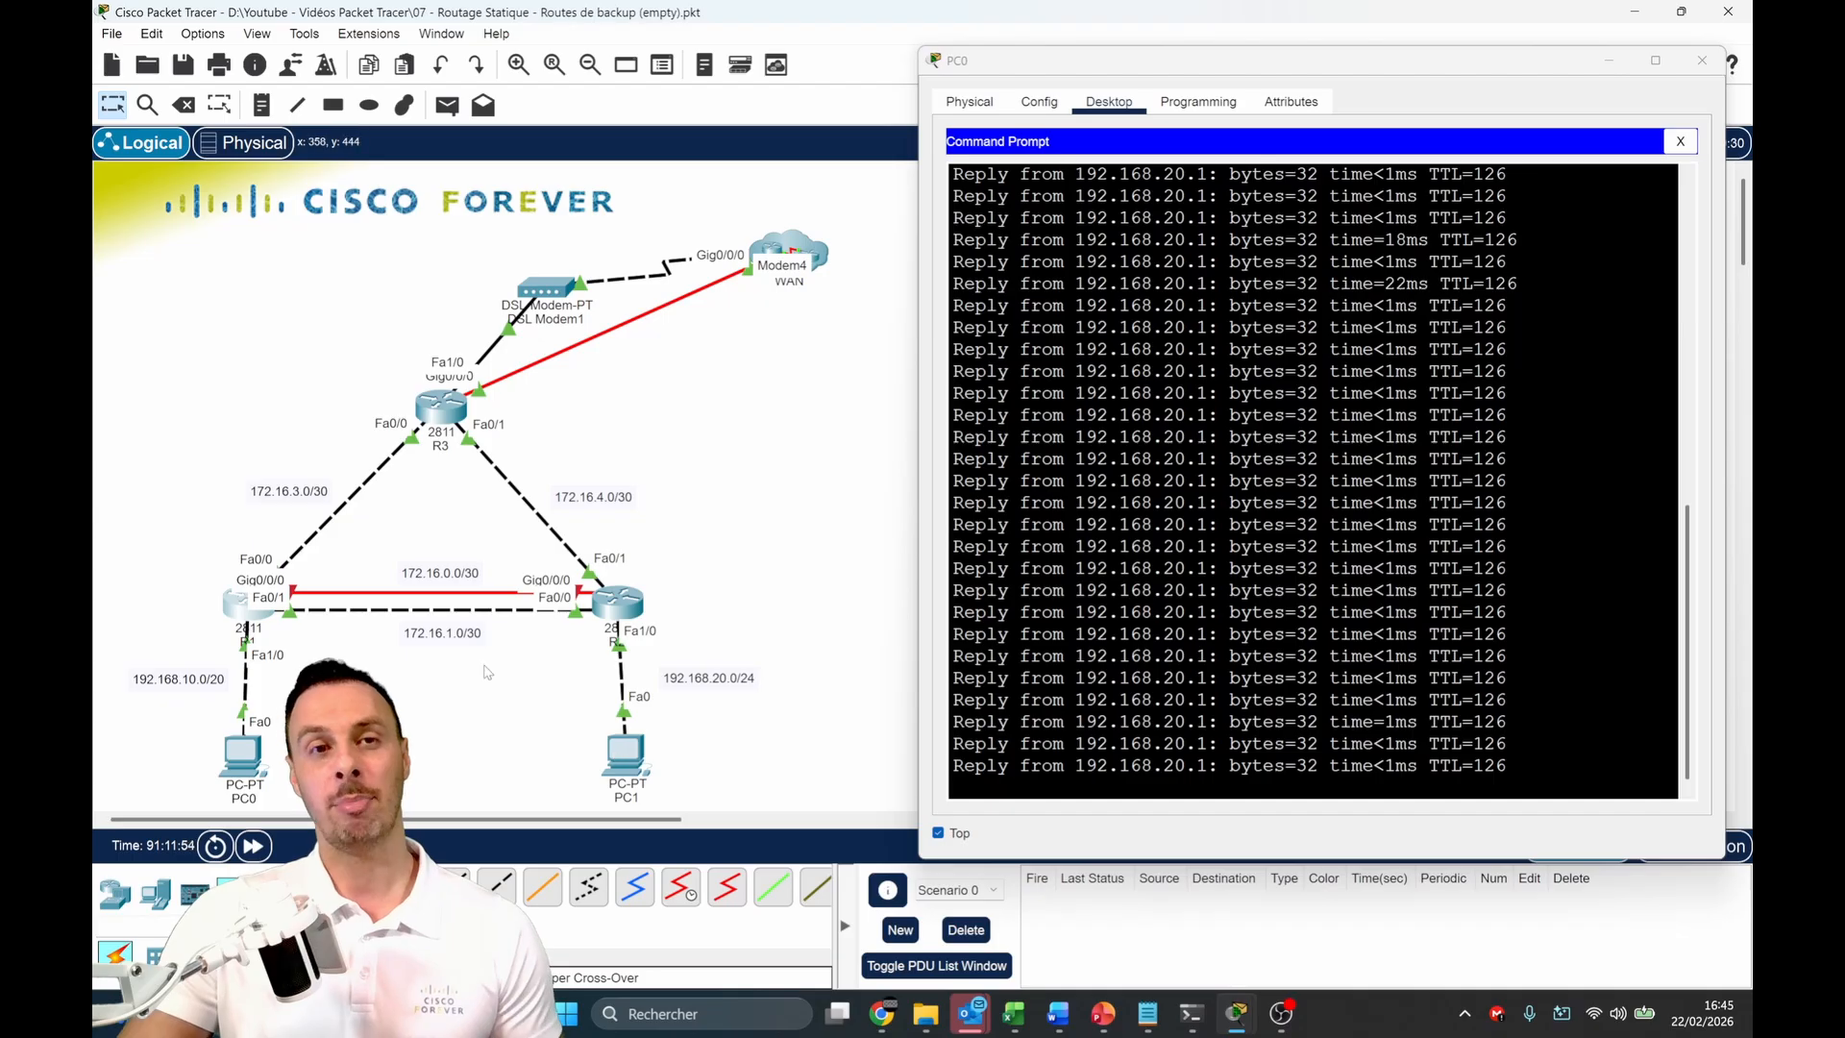
Reopen R1's console, move it clear of the topology diagram, and enter global configuration mode
click(246, 610)
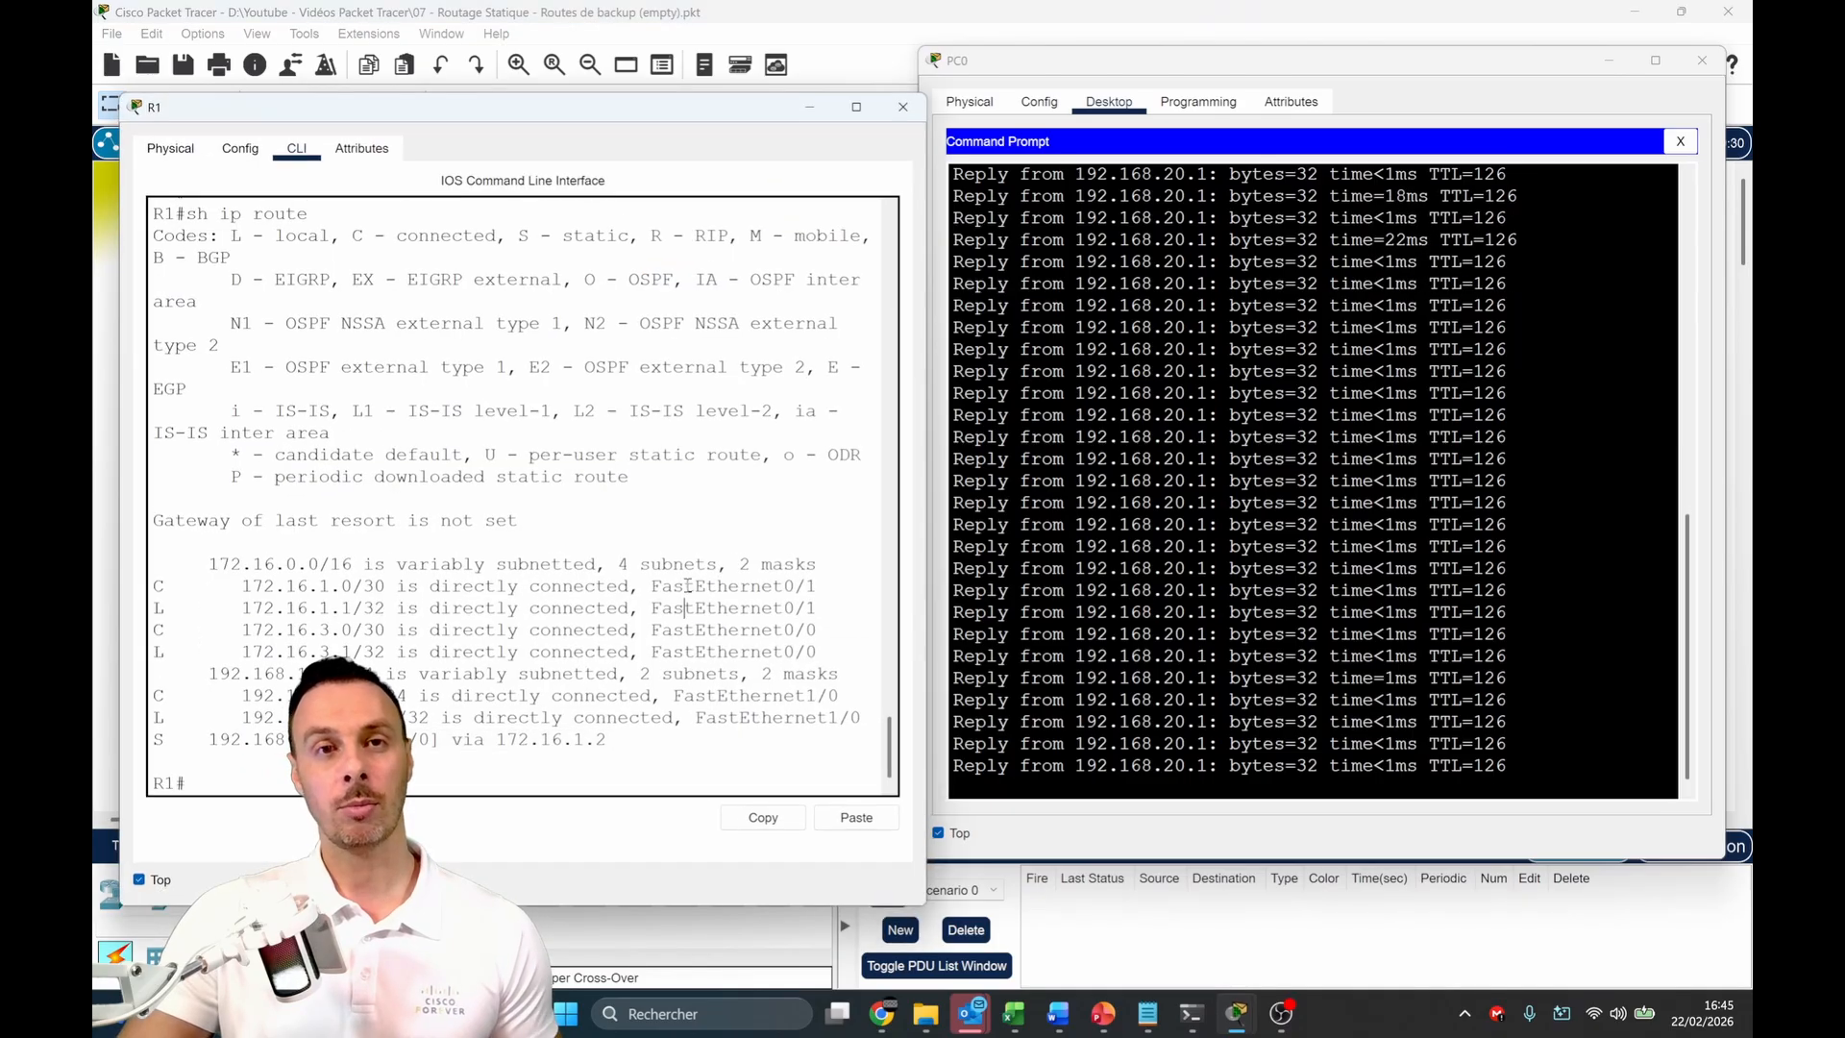
drag(709, 125, 1435, 84)
text(cofn t)
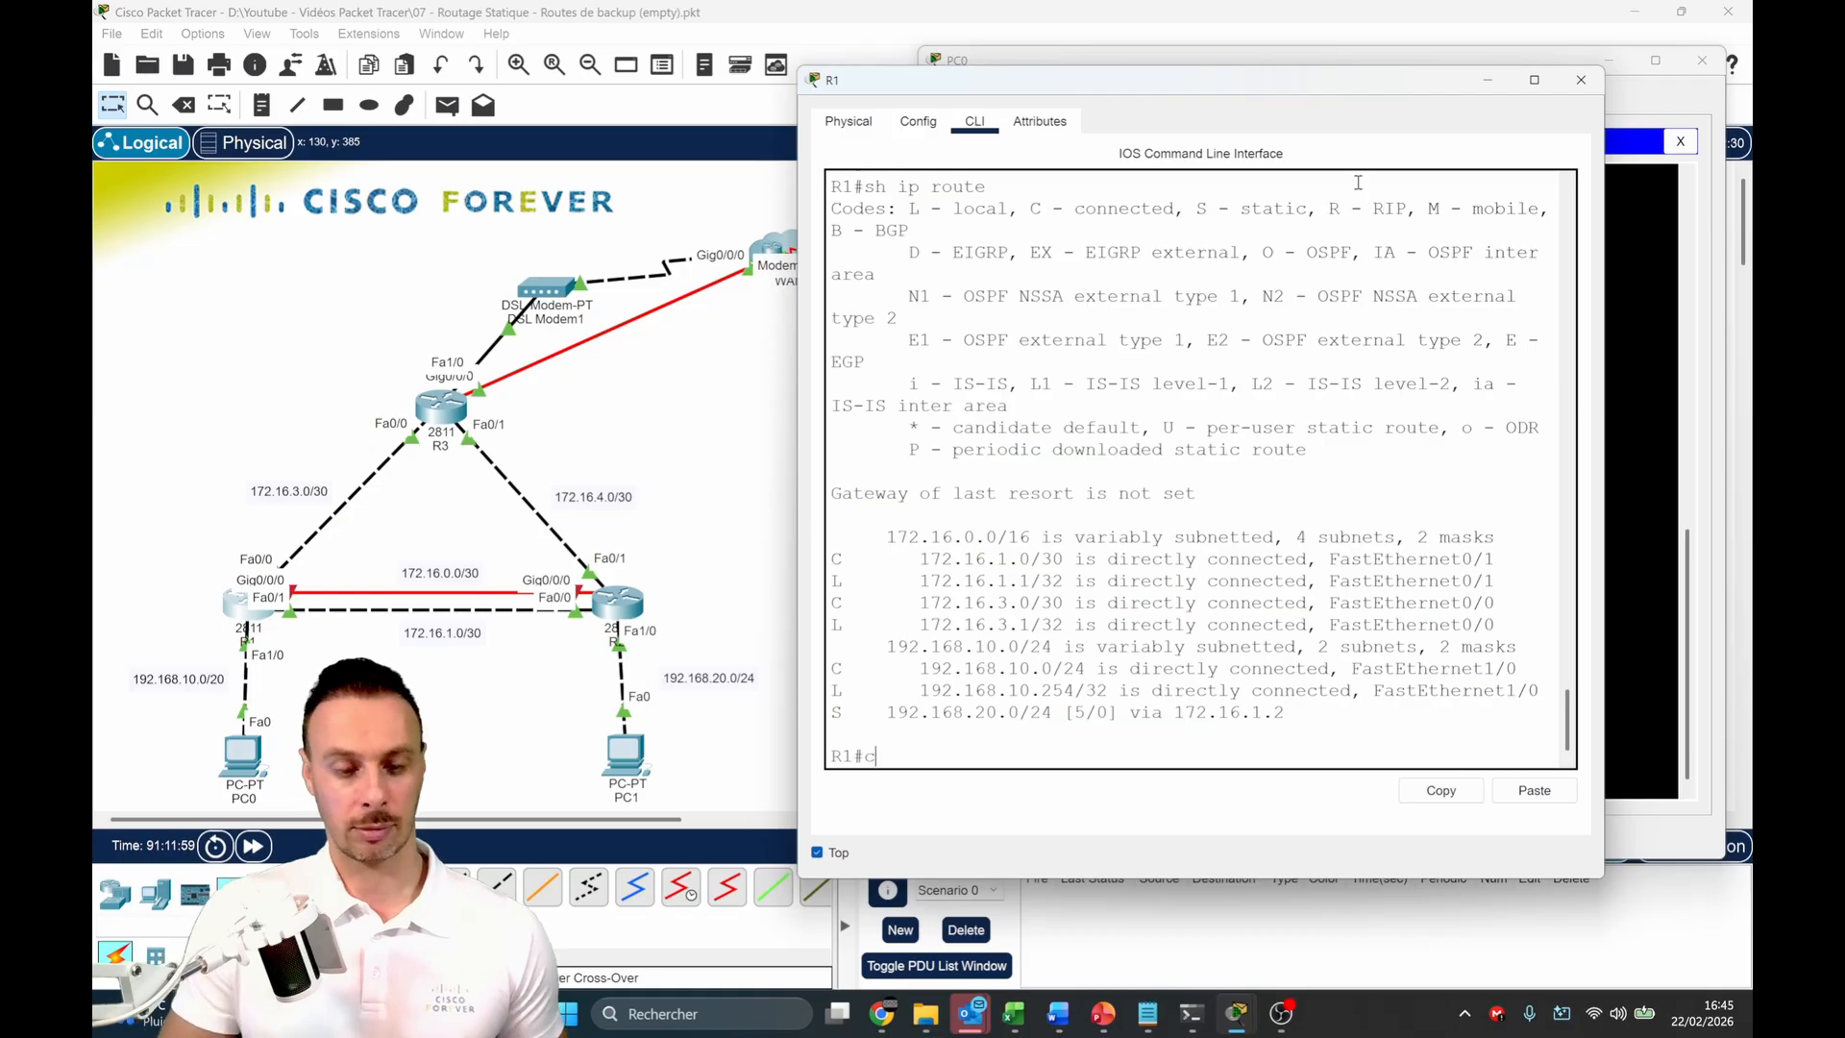
key(Return)
key(Return)
key(Return)
key(Return)
text(conf t)
key(Return)
key(Return)
key(Return)
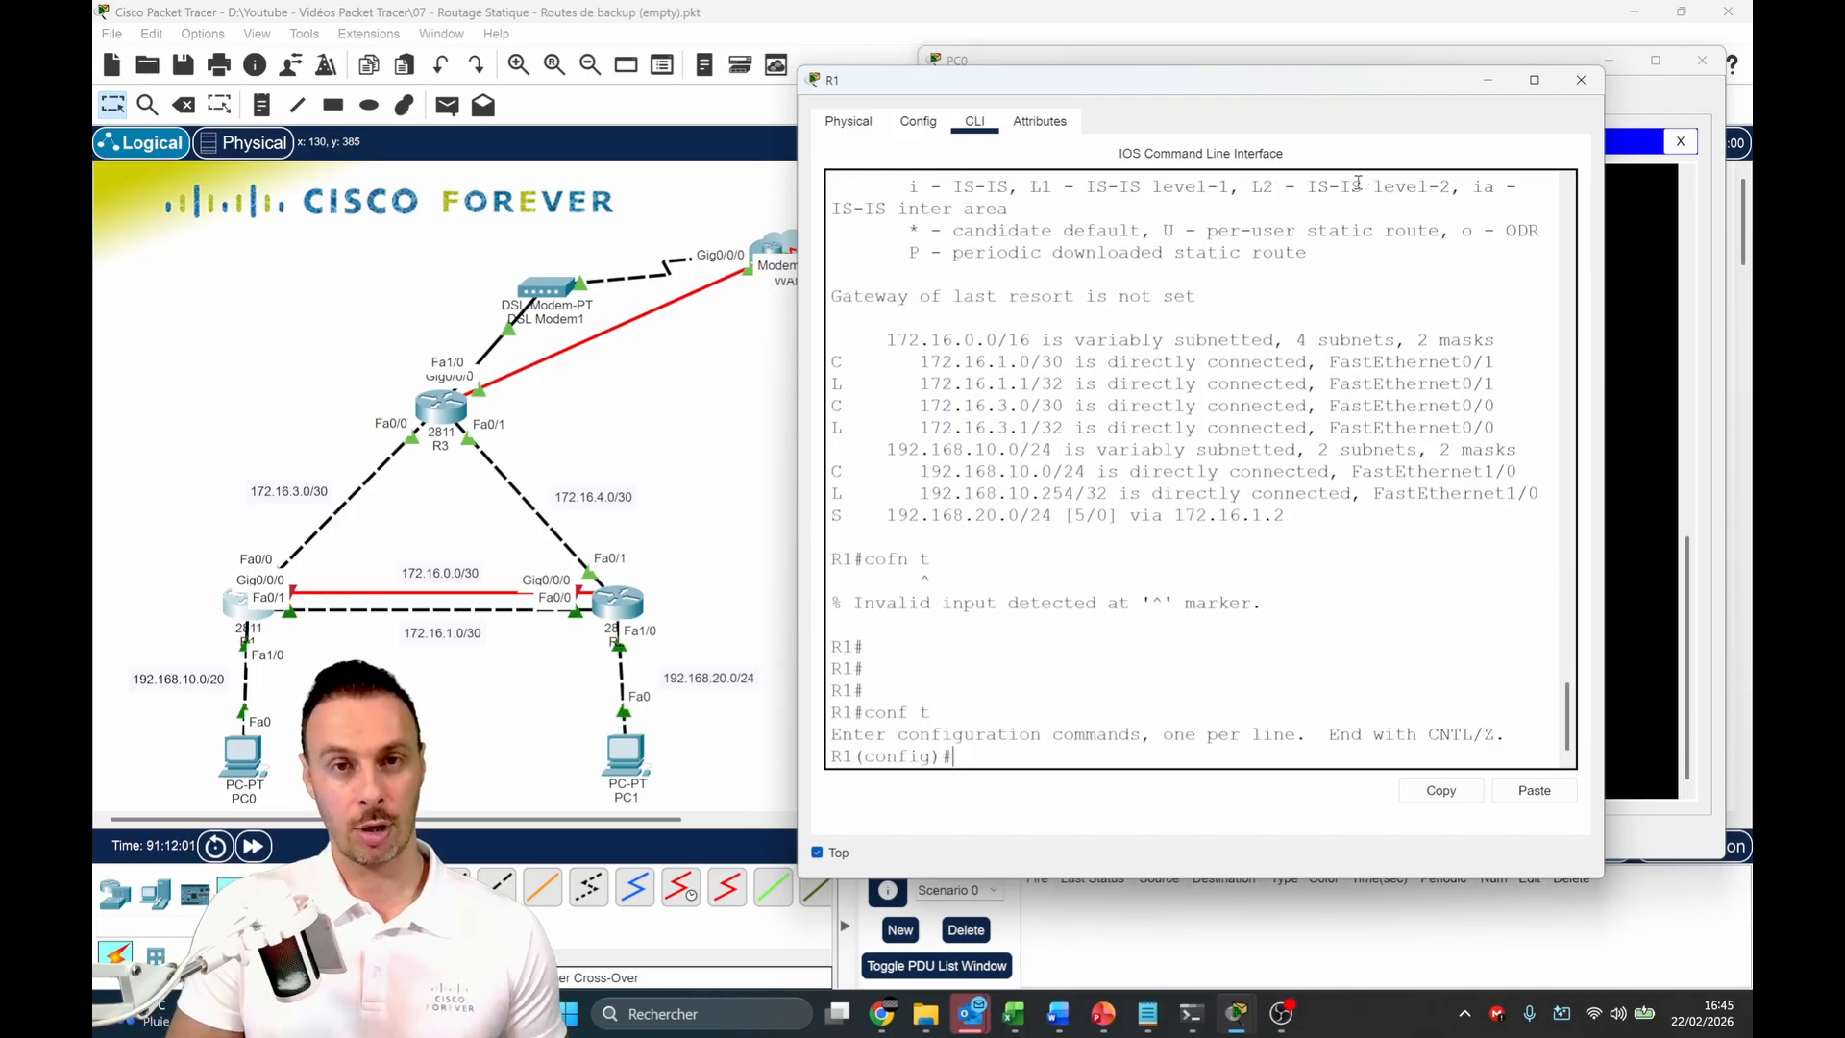
Add a static route on R1 to 192.168.20.0 255.255.255.0 via R3's address 172.16.3.2, and check the ping running on PC0
text(ip route)
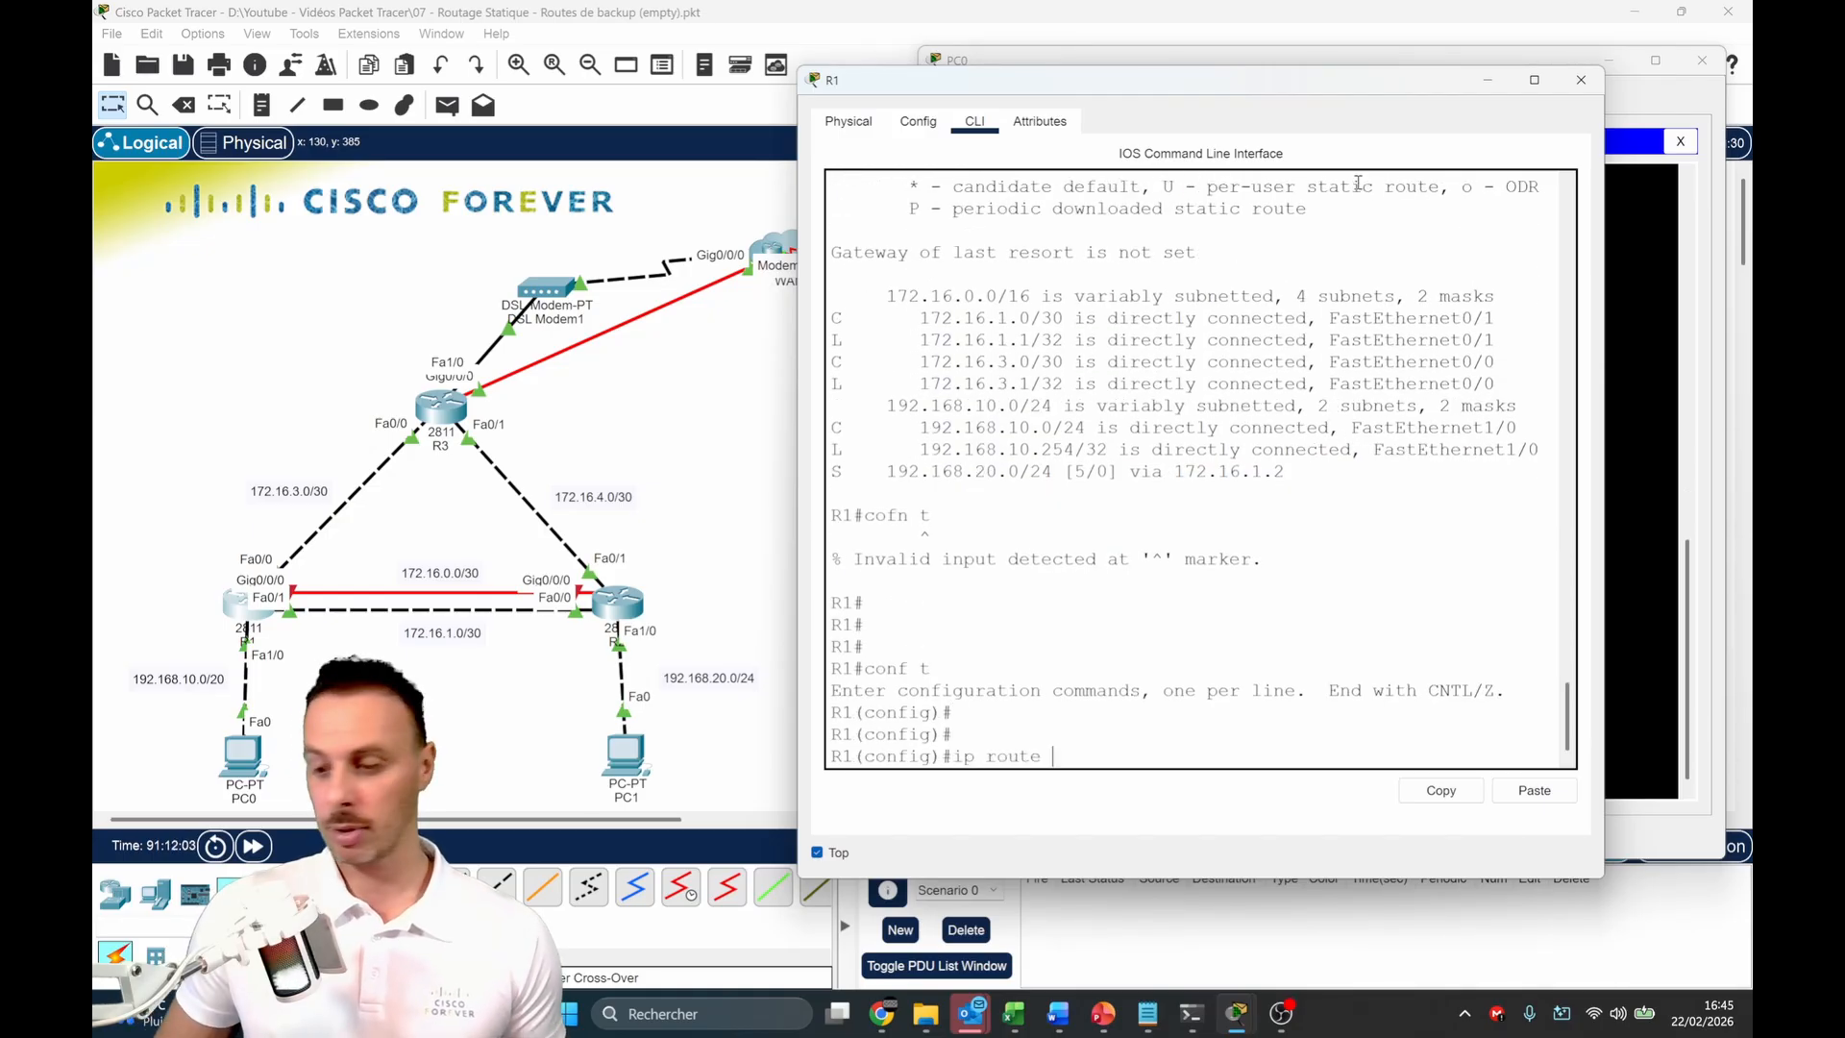
text( 192.168.)
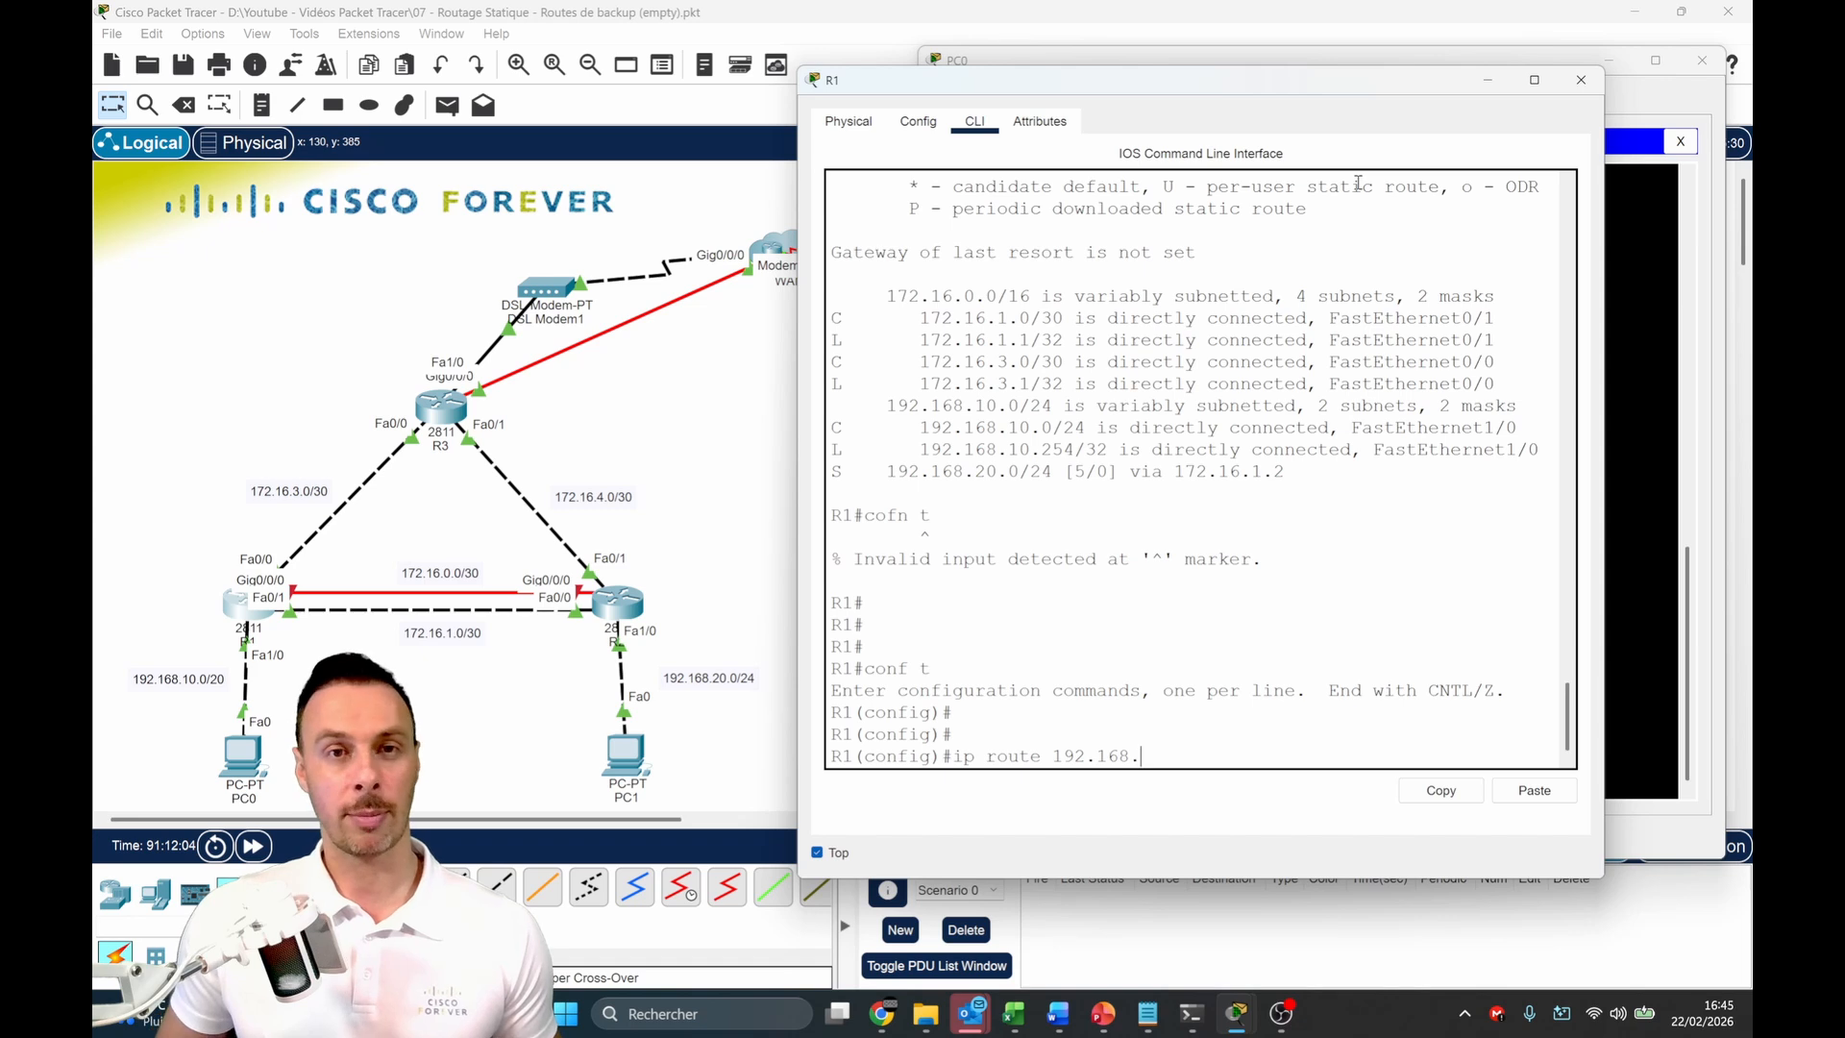
text(20.0 255.25)
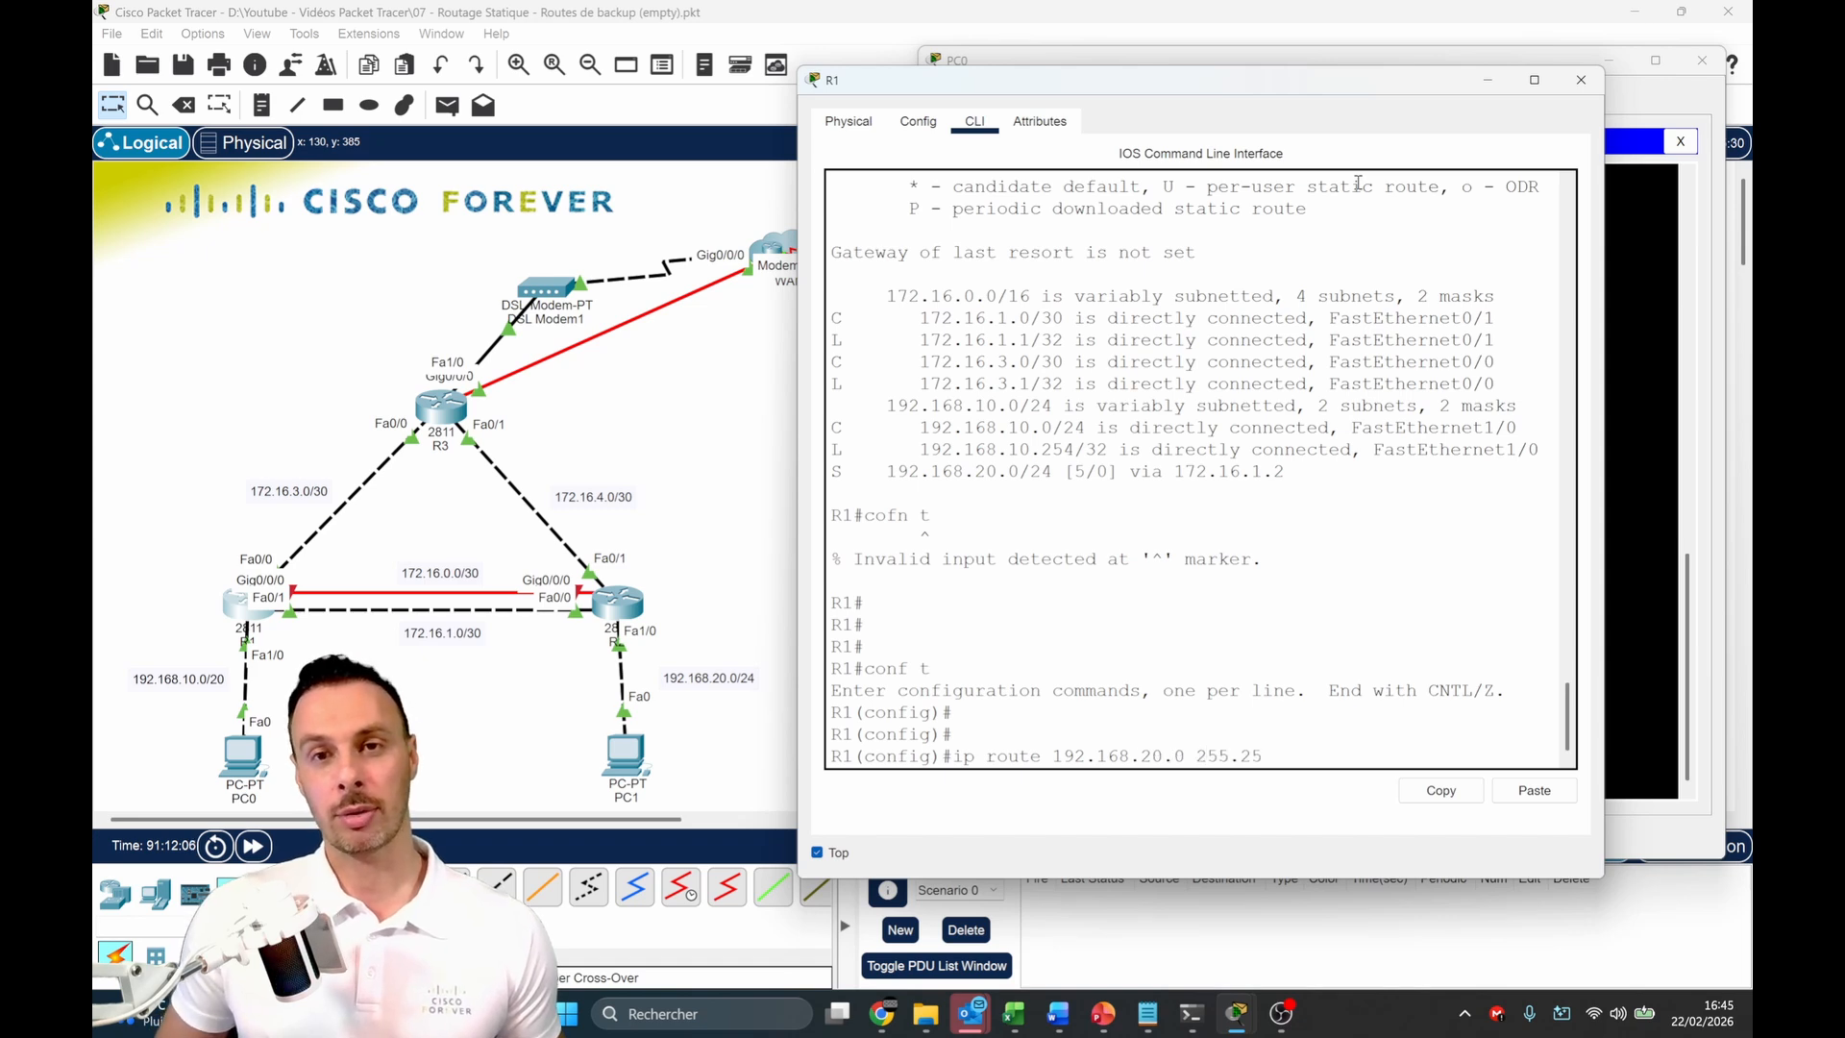
text(5.255.255.0 )
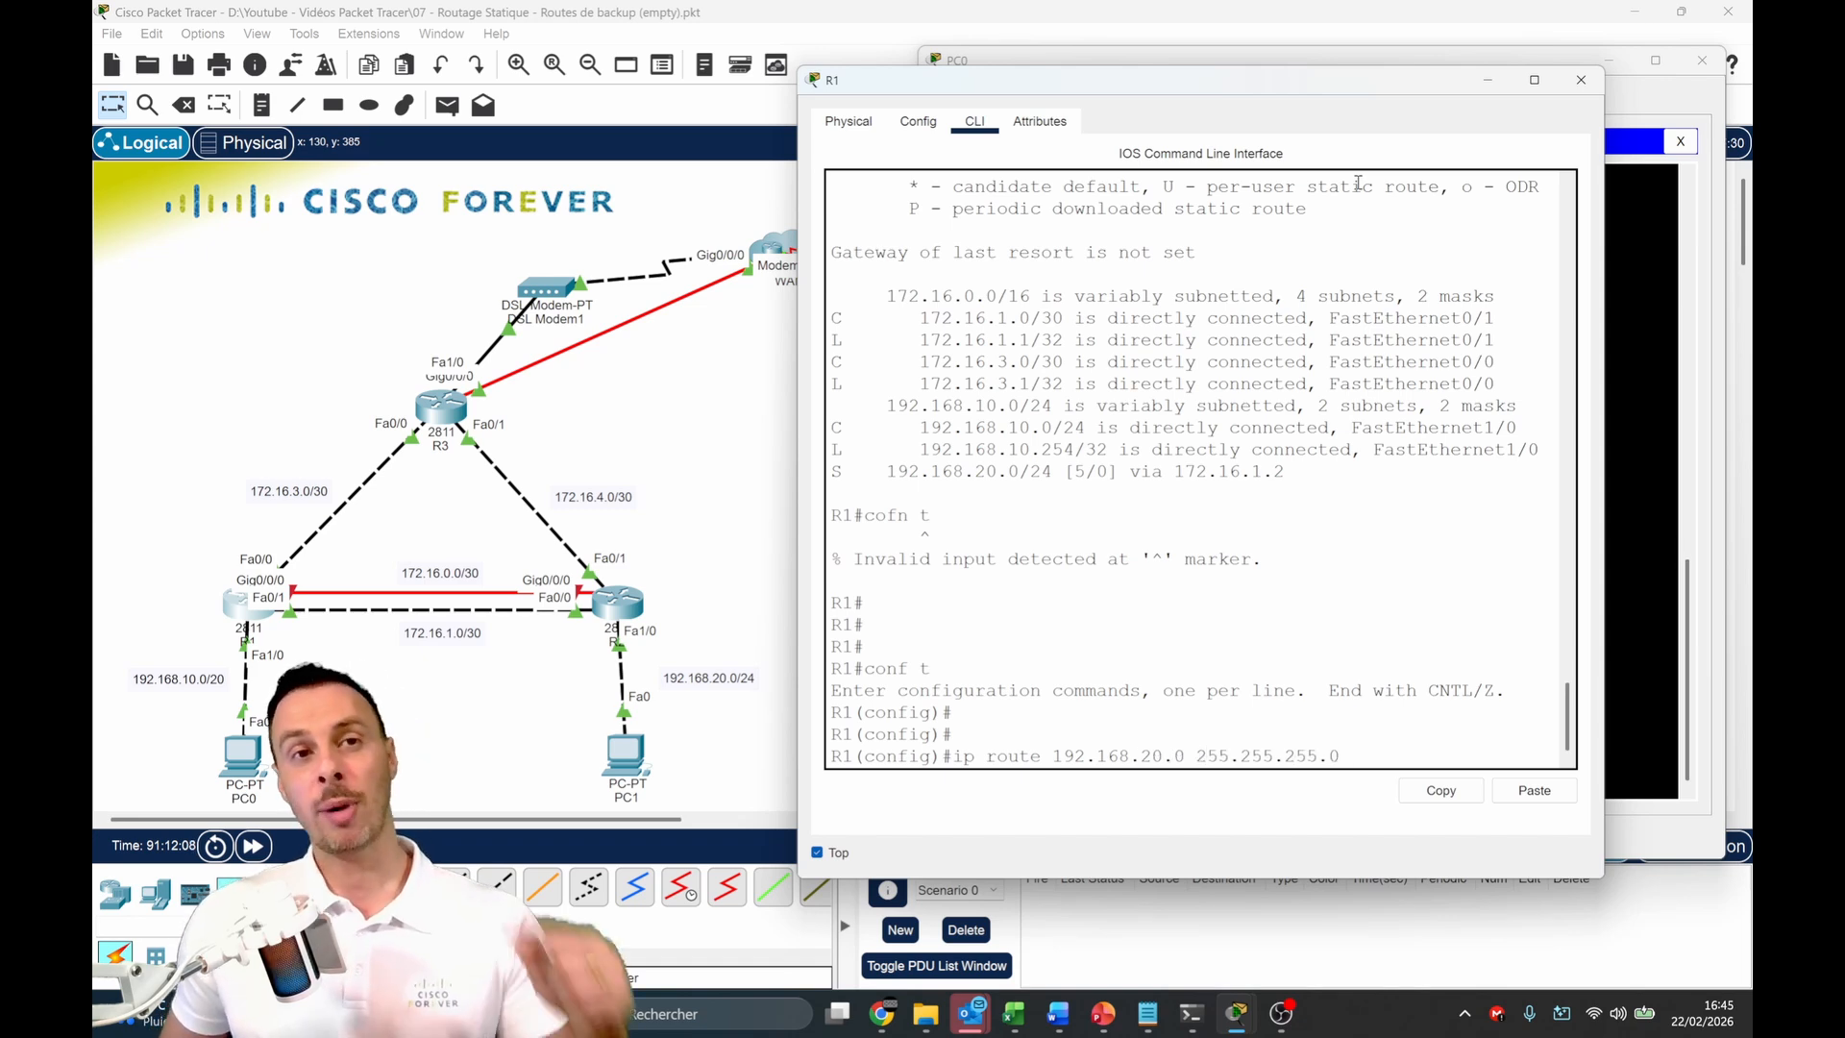
text(172.16)
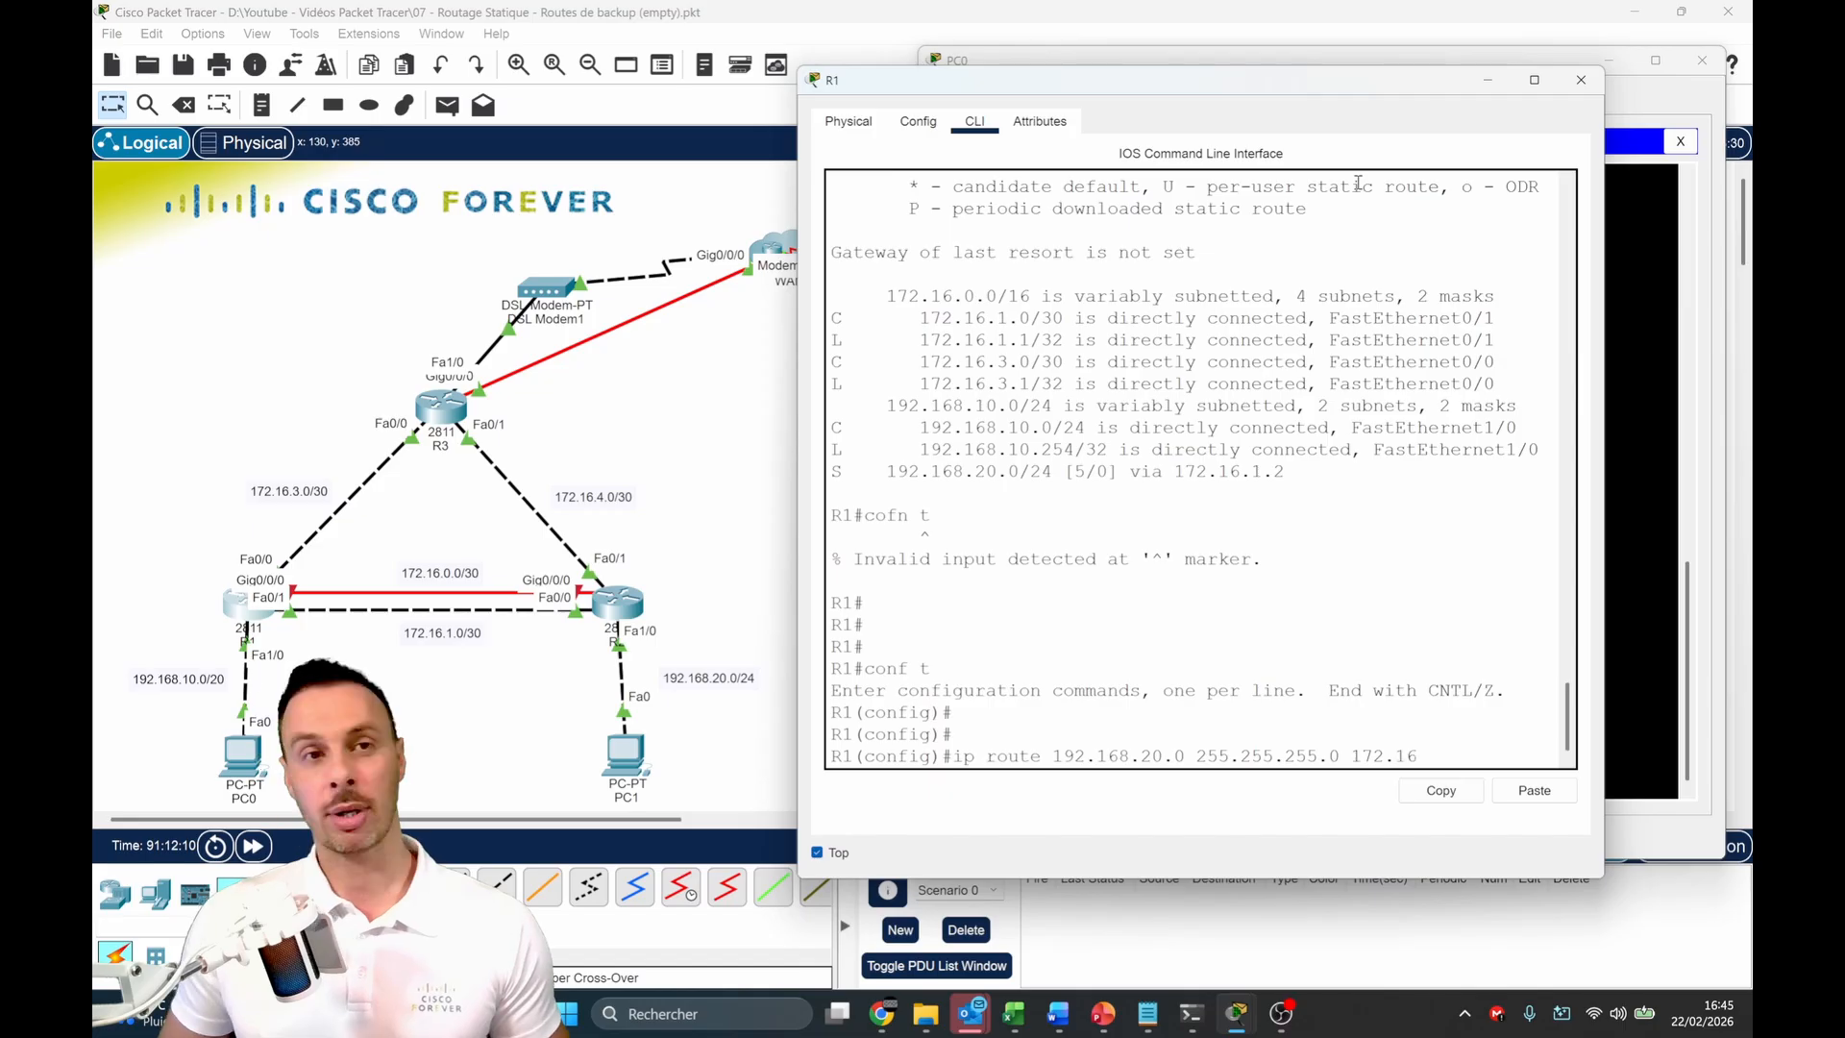
text(.3.)
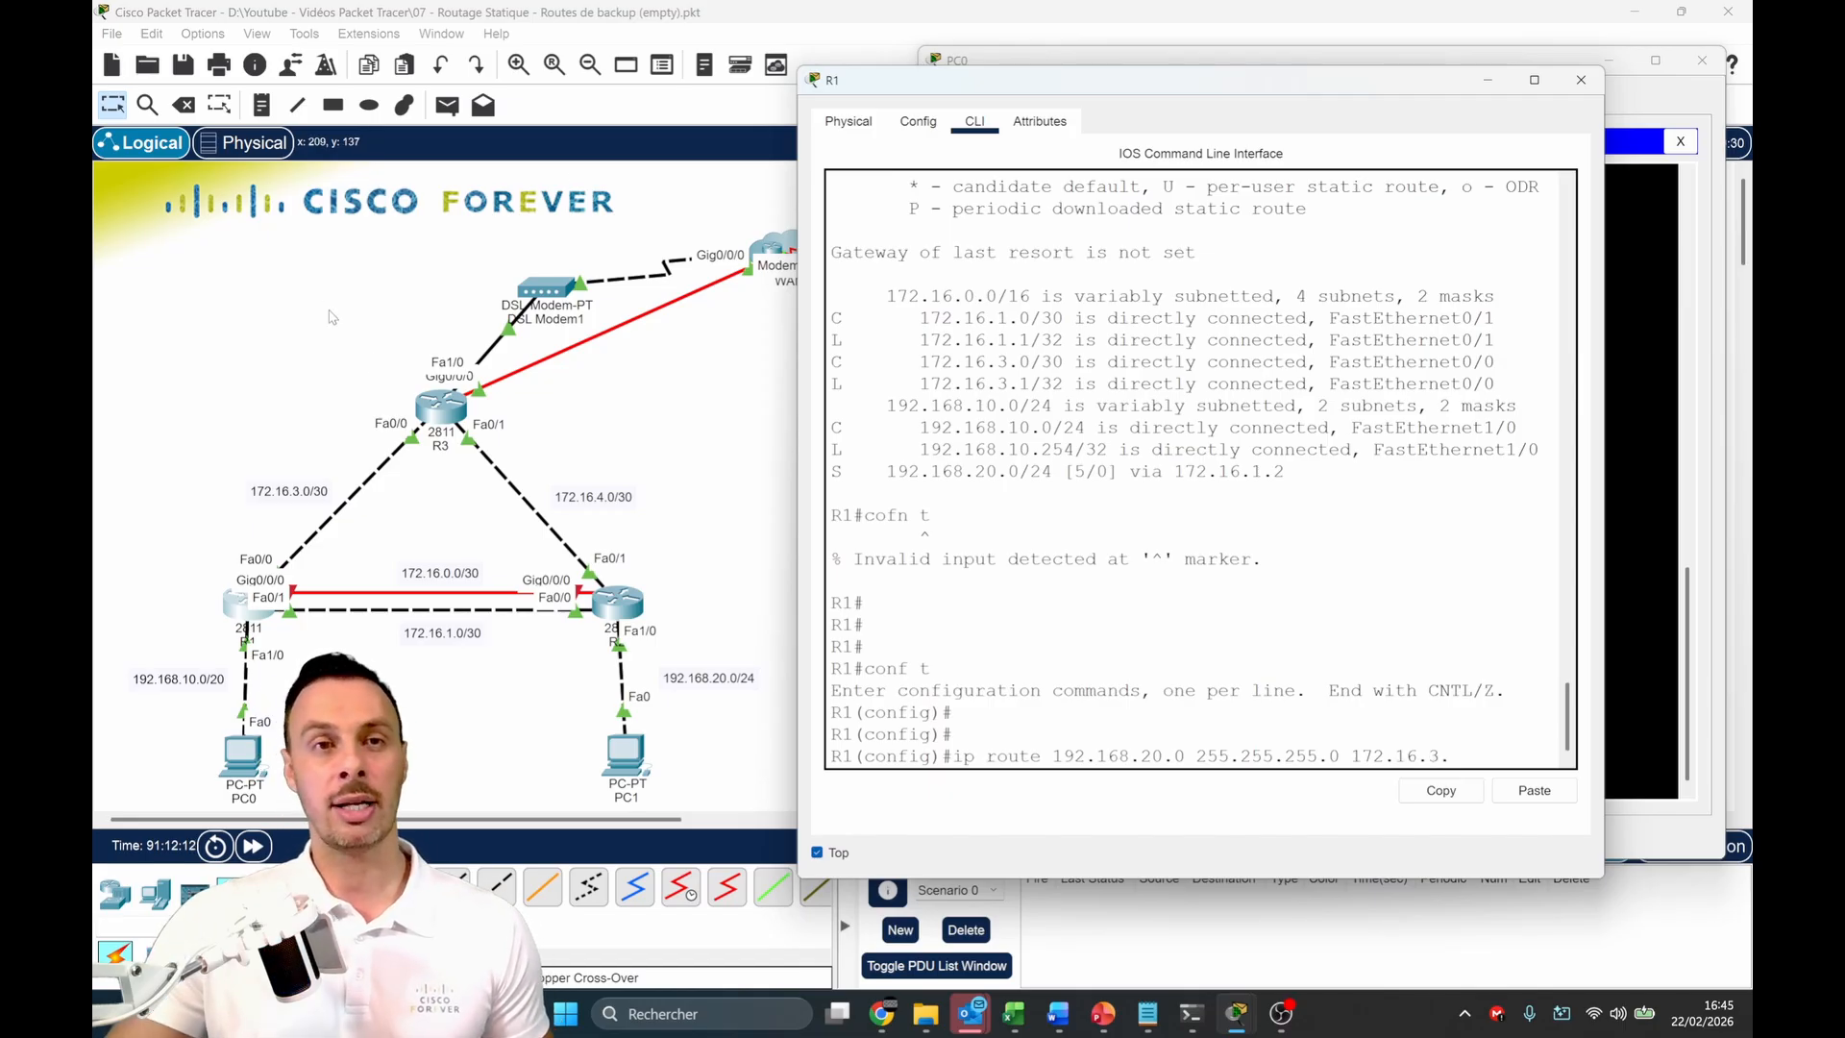
click(445, 430)
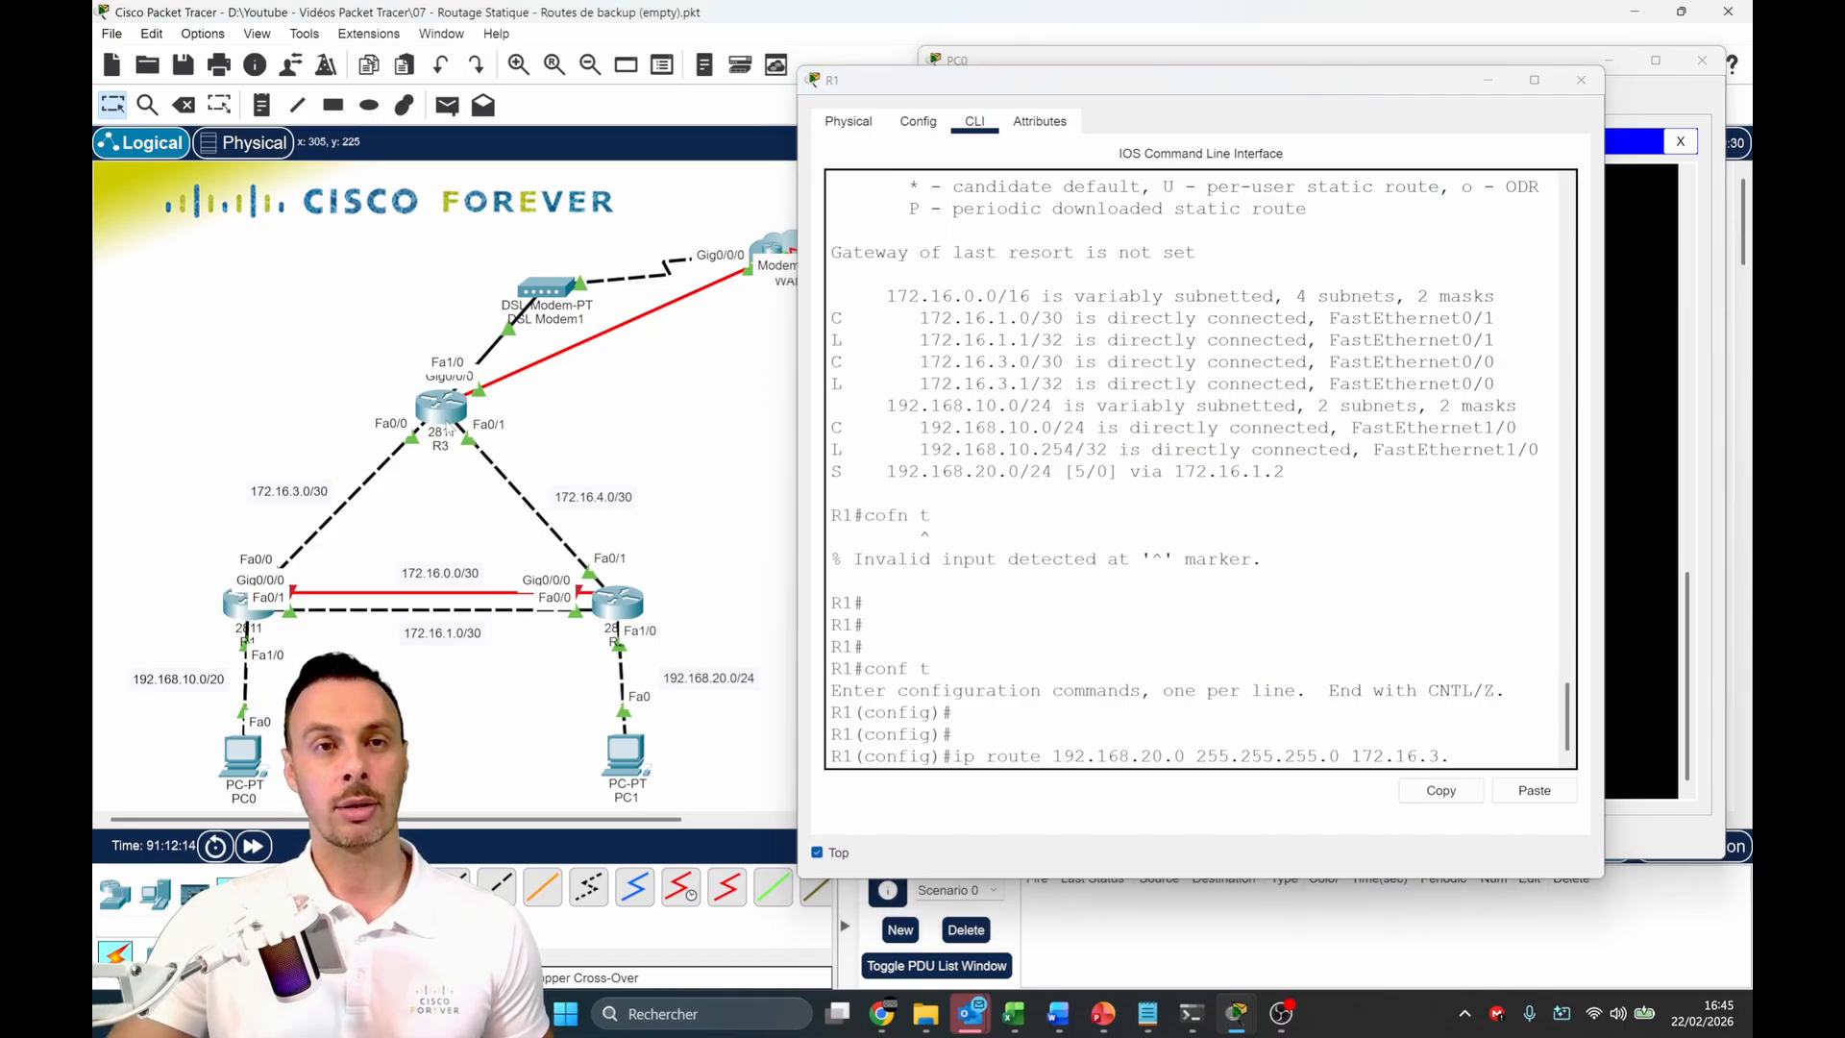
mouse_move(446, 431)
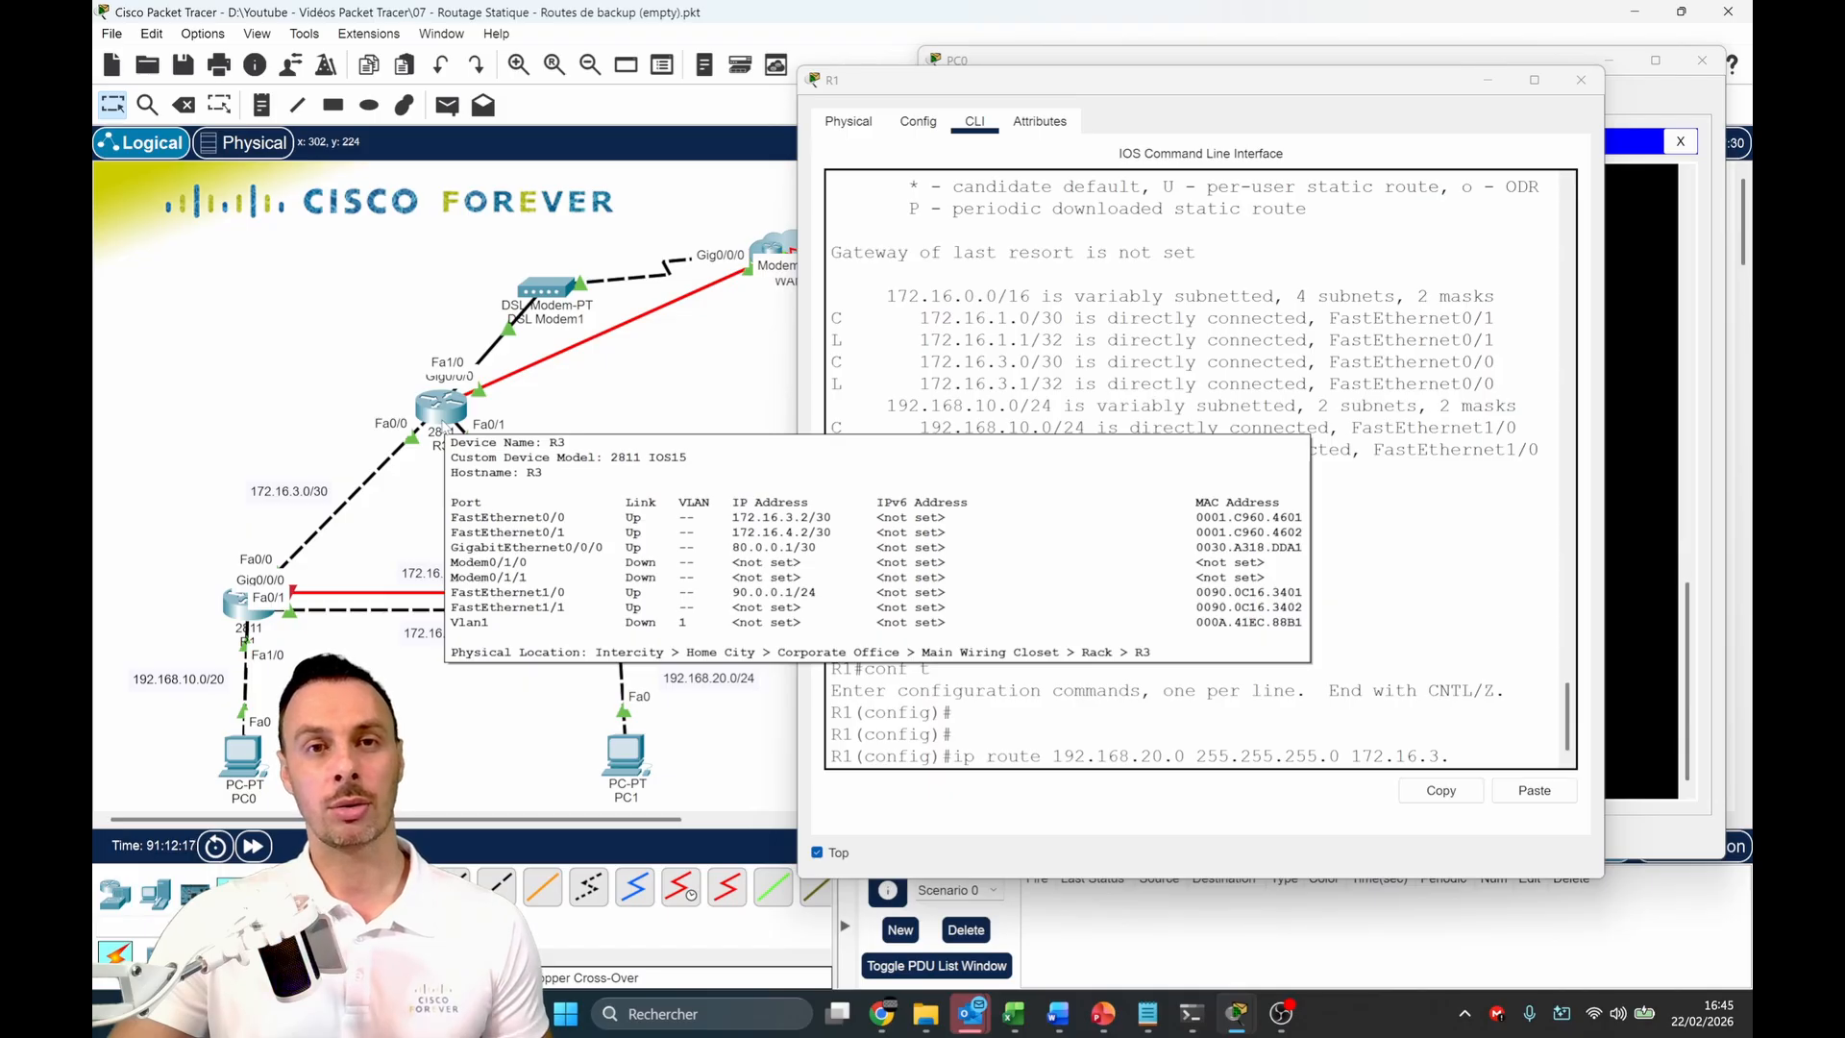
click(1462, 758)
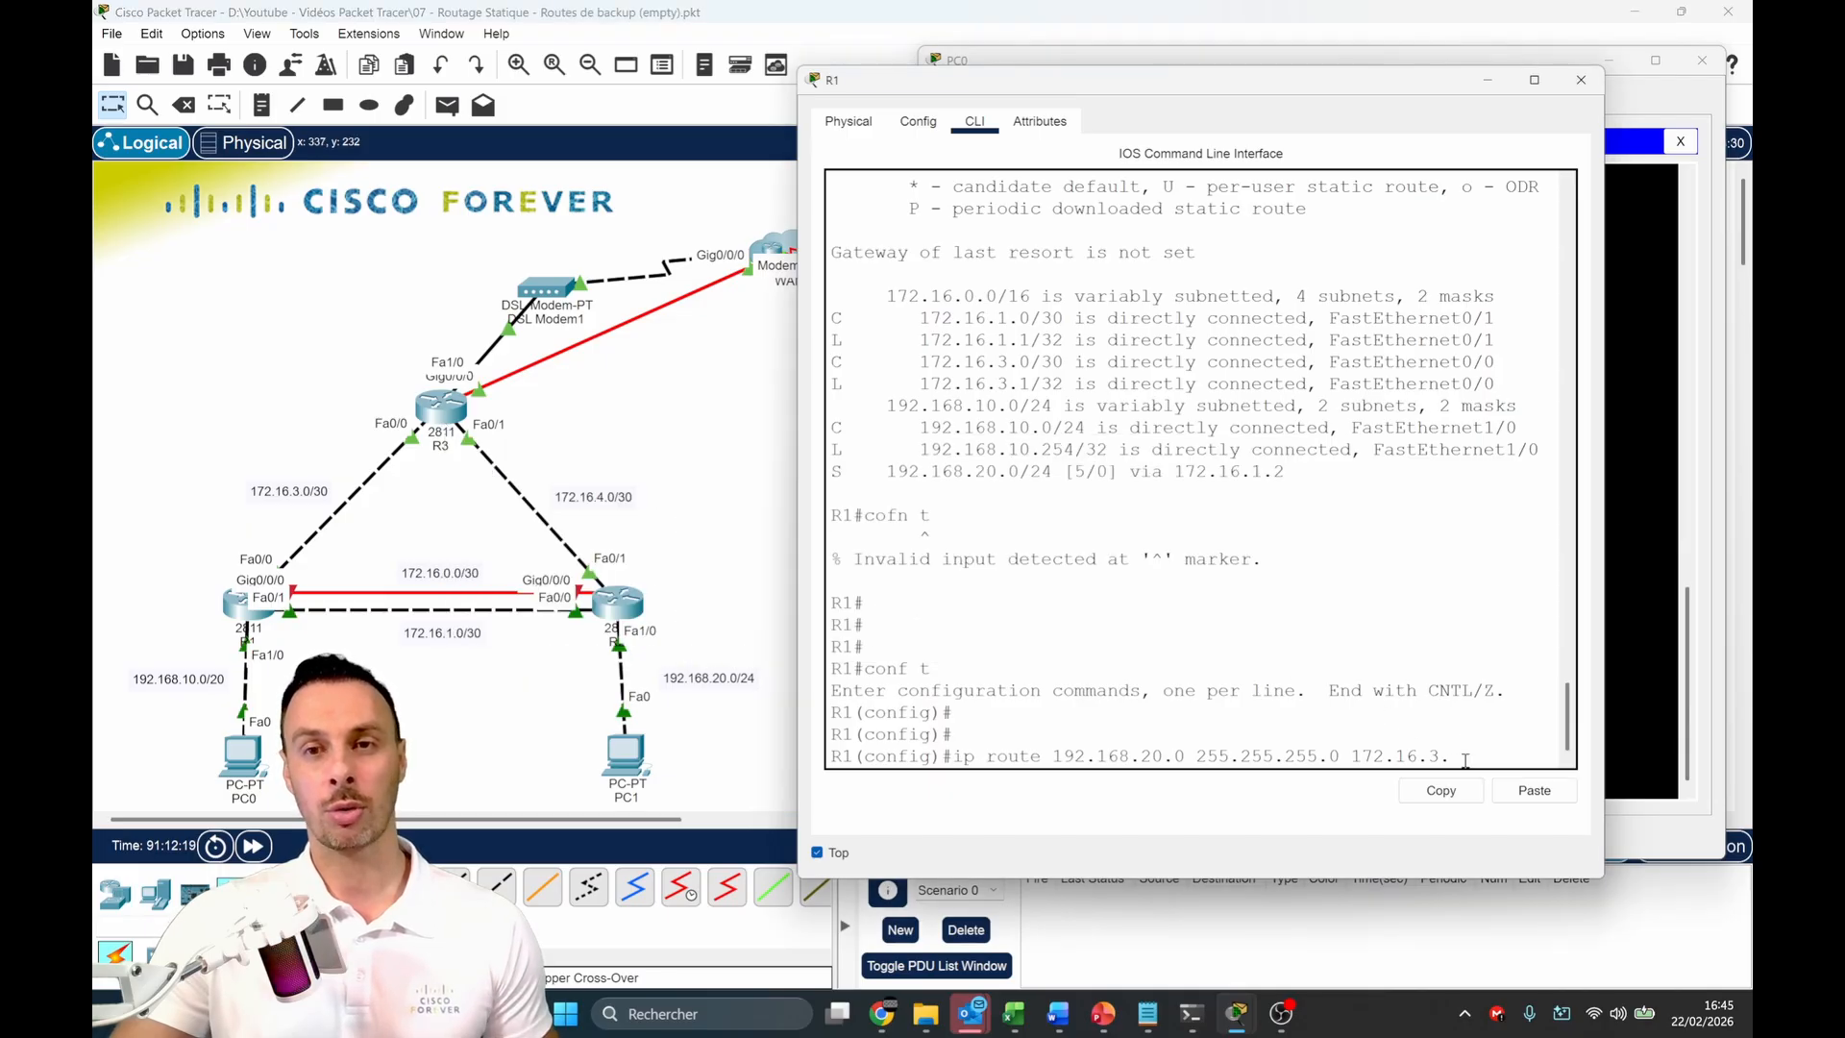
text(2)
key(Return)
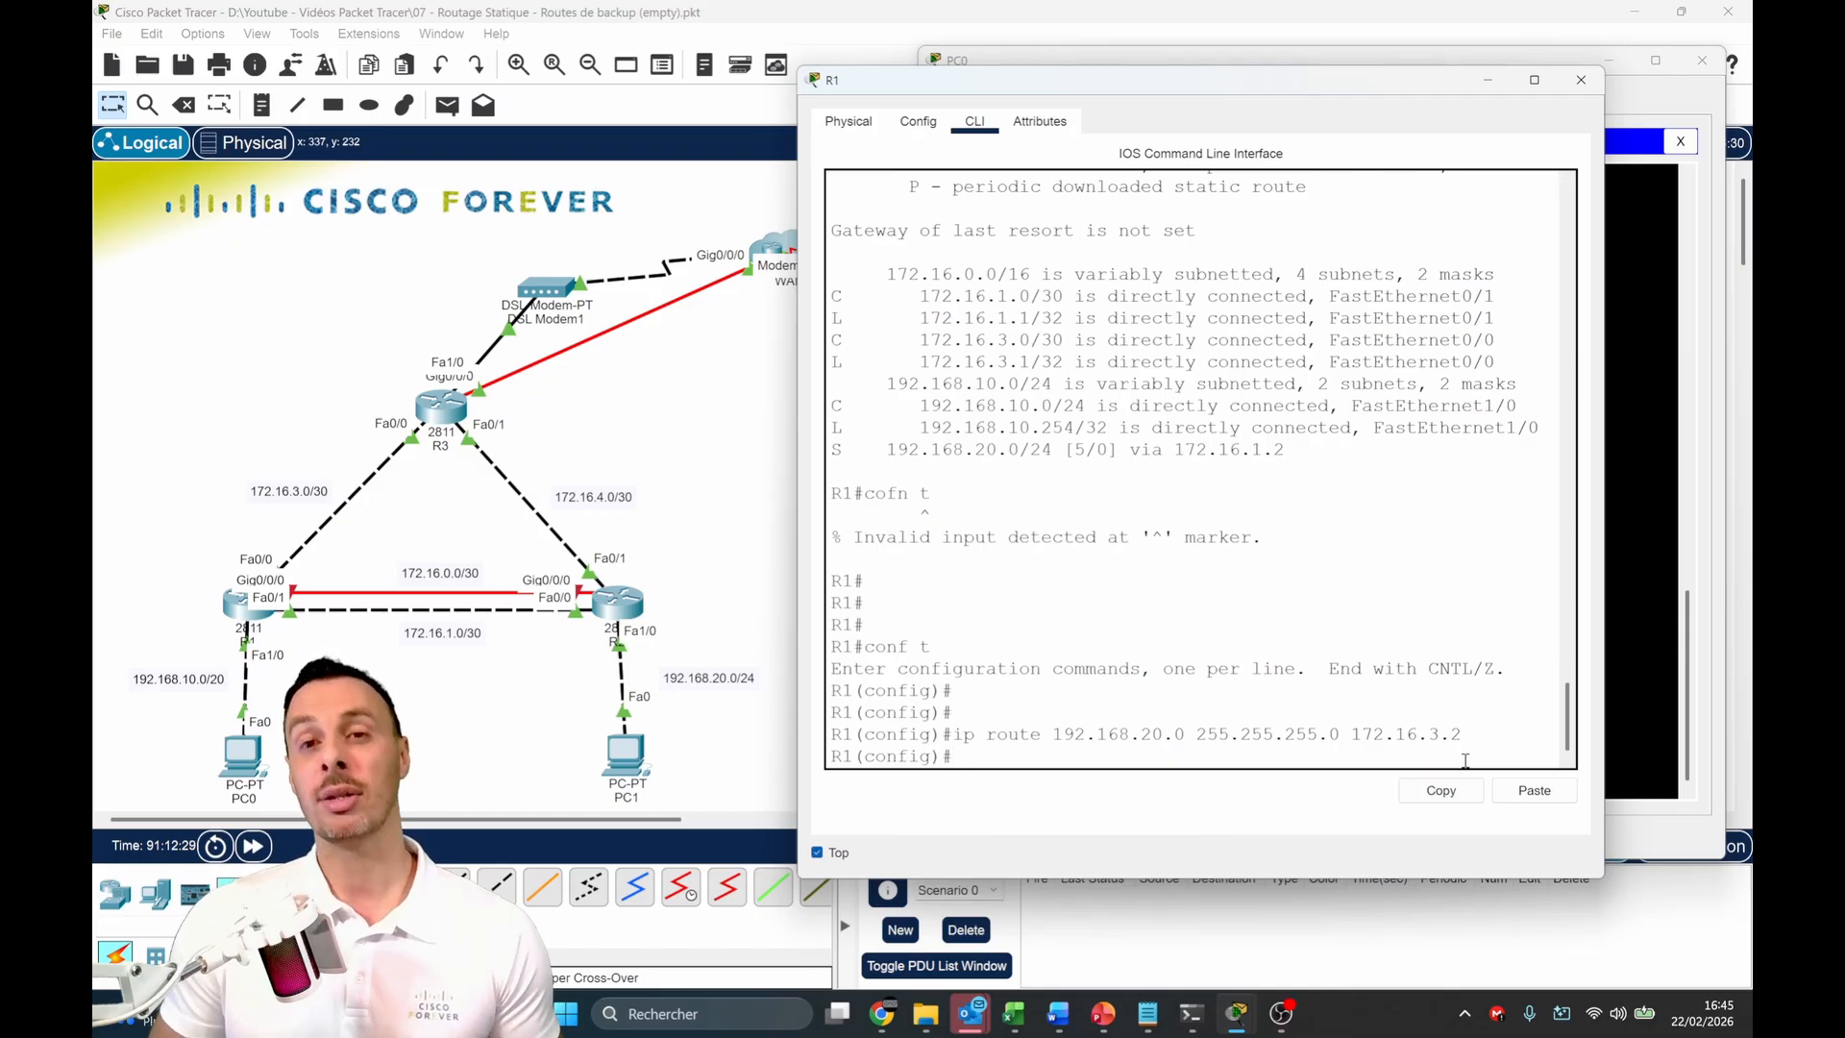
click(1633, 711)
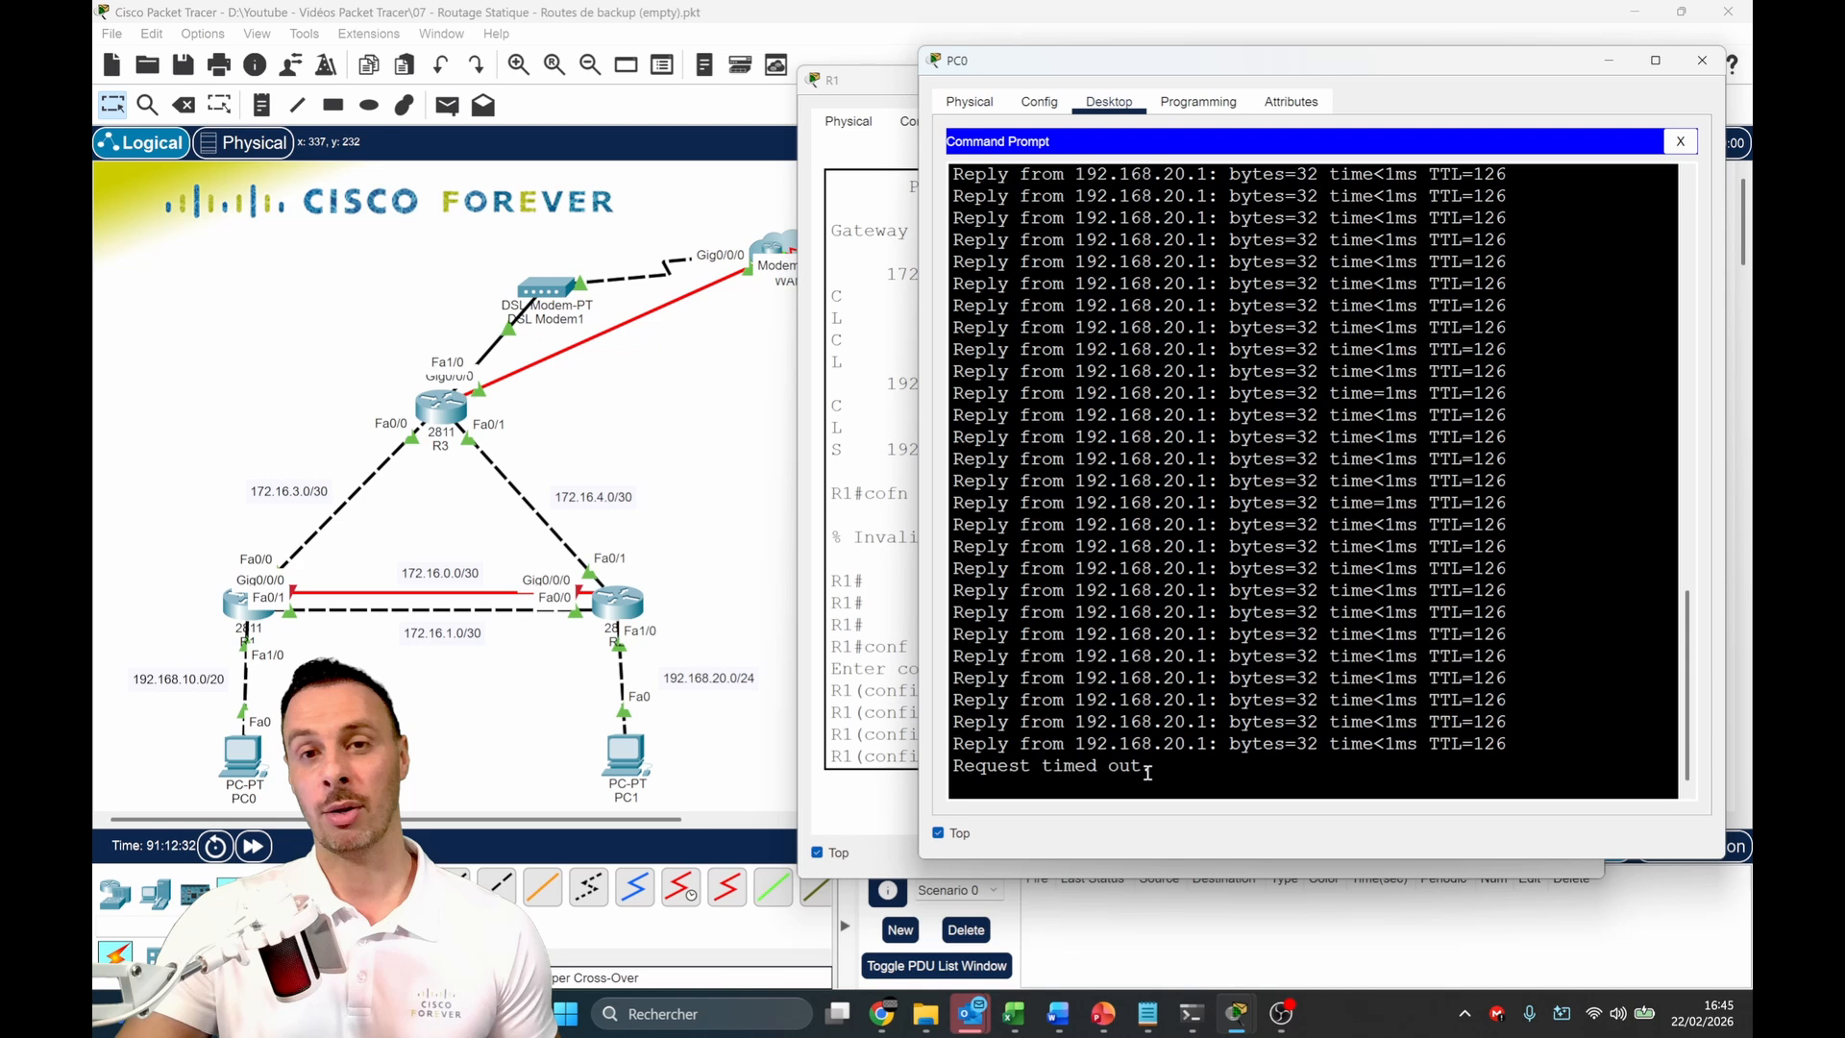
click(868, 529)
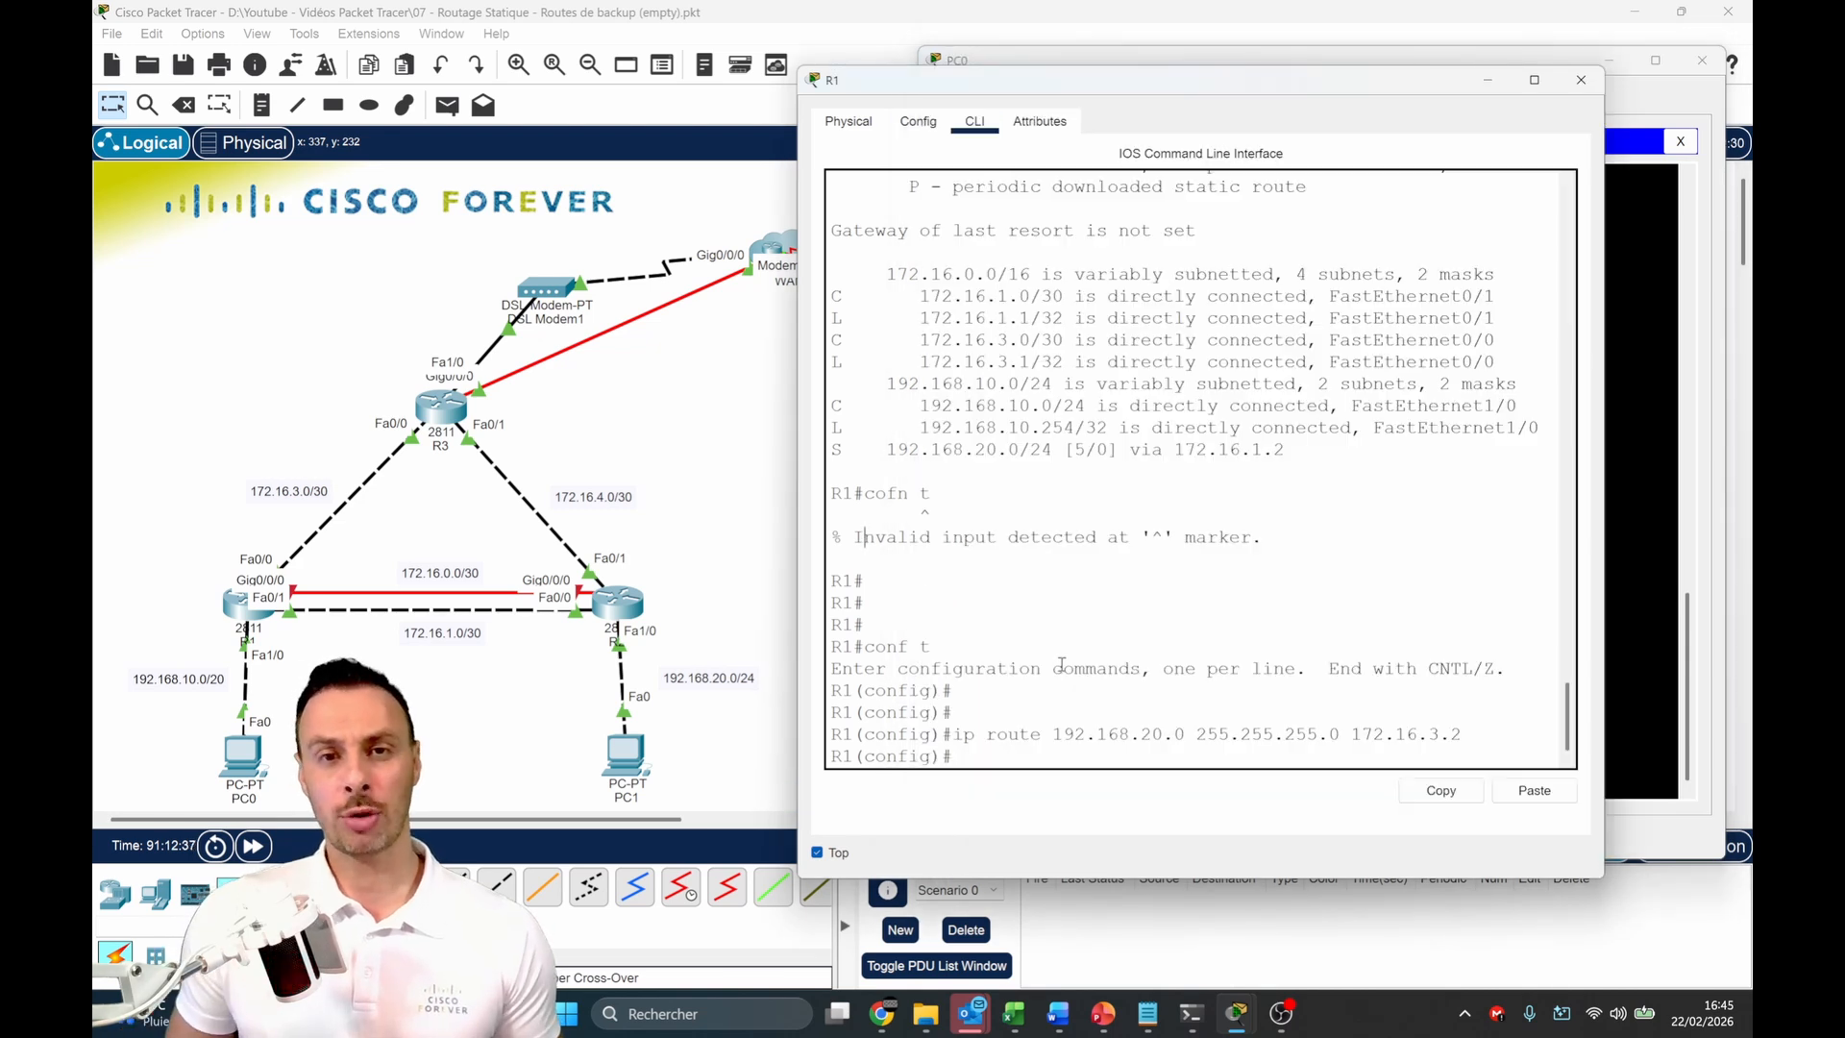
Re-enter R1's static route to 192.168.20.0 255.255.255.0 via 172.16.3.2 with administrative distance 10
key(Up)
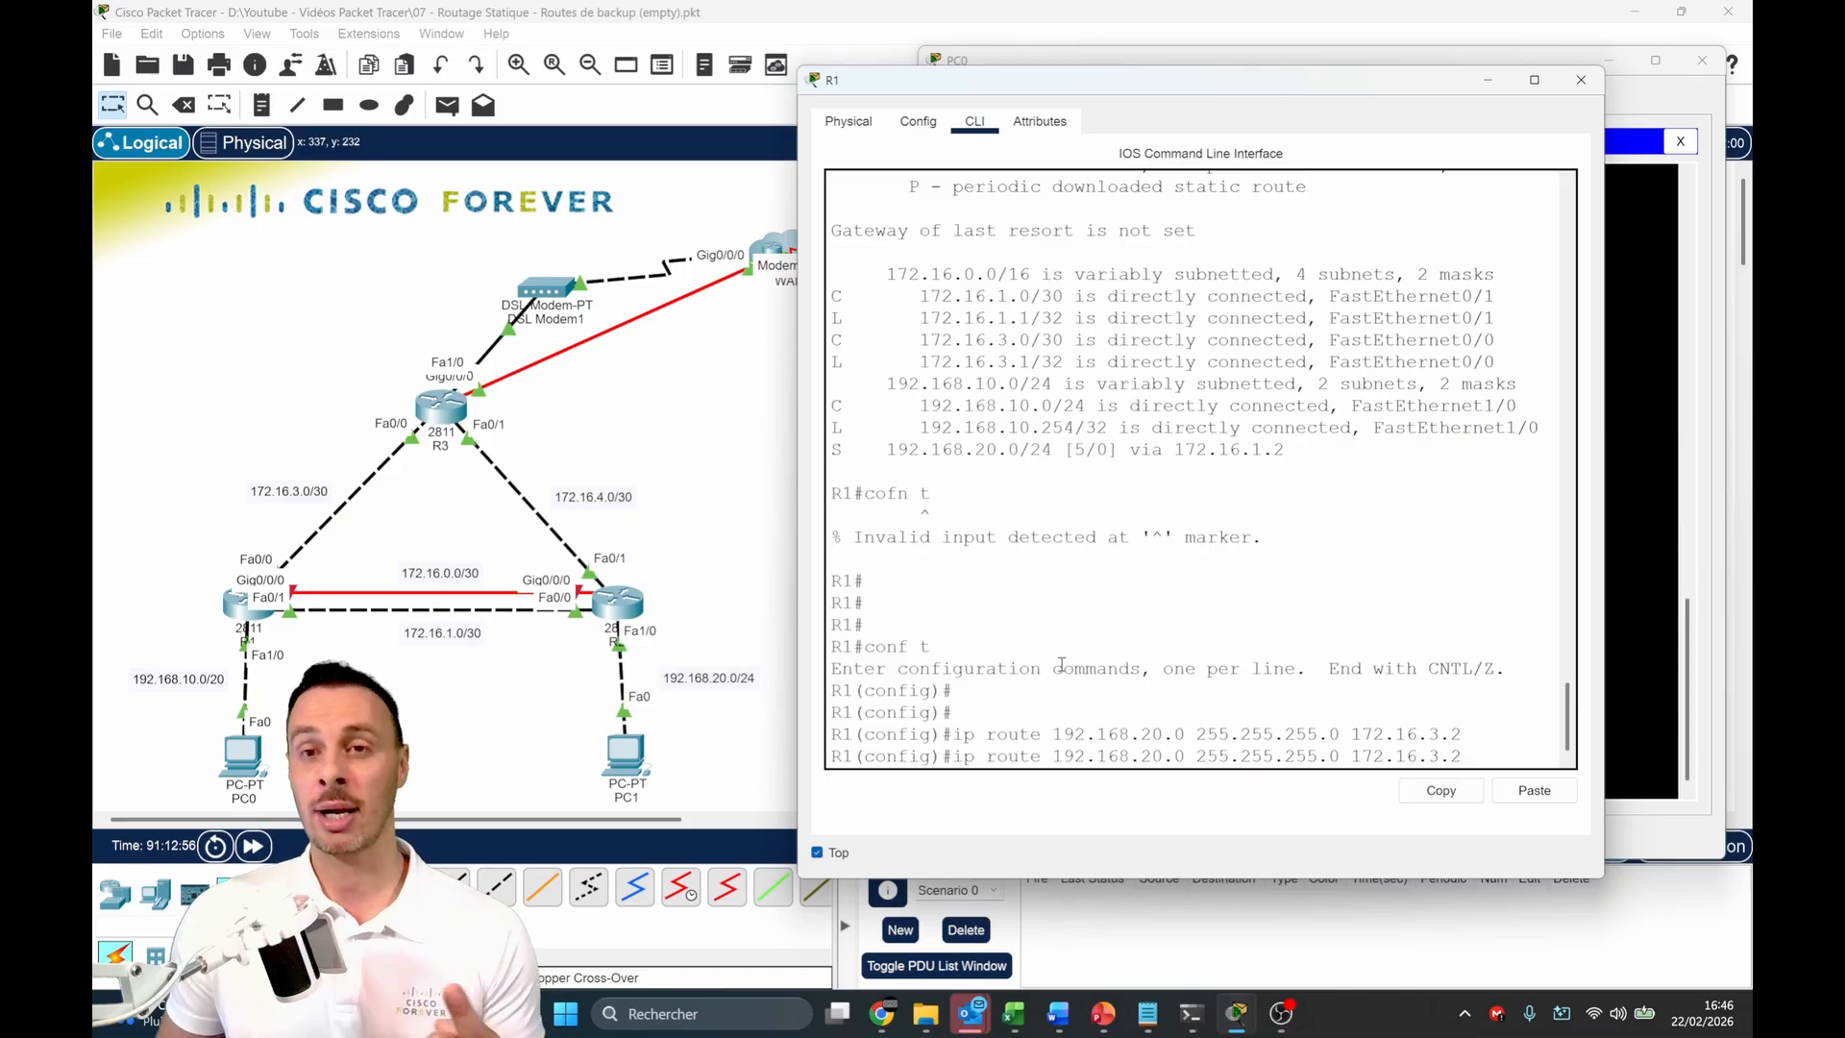
text(10)
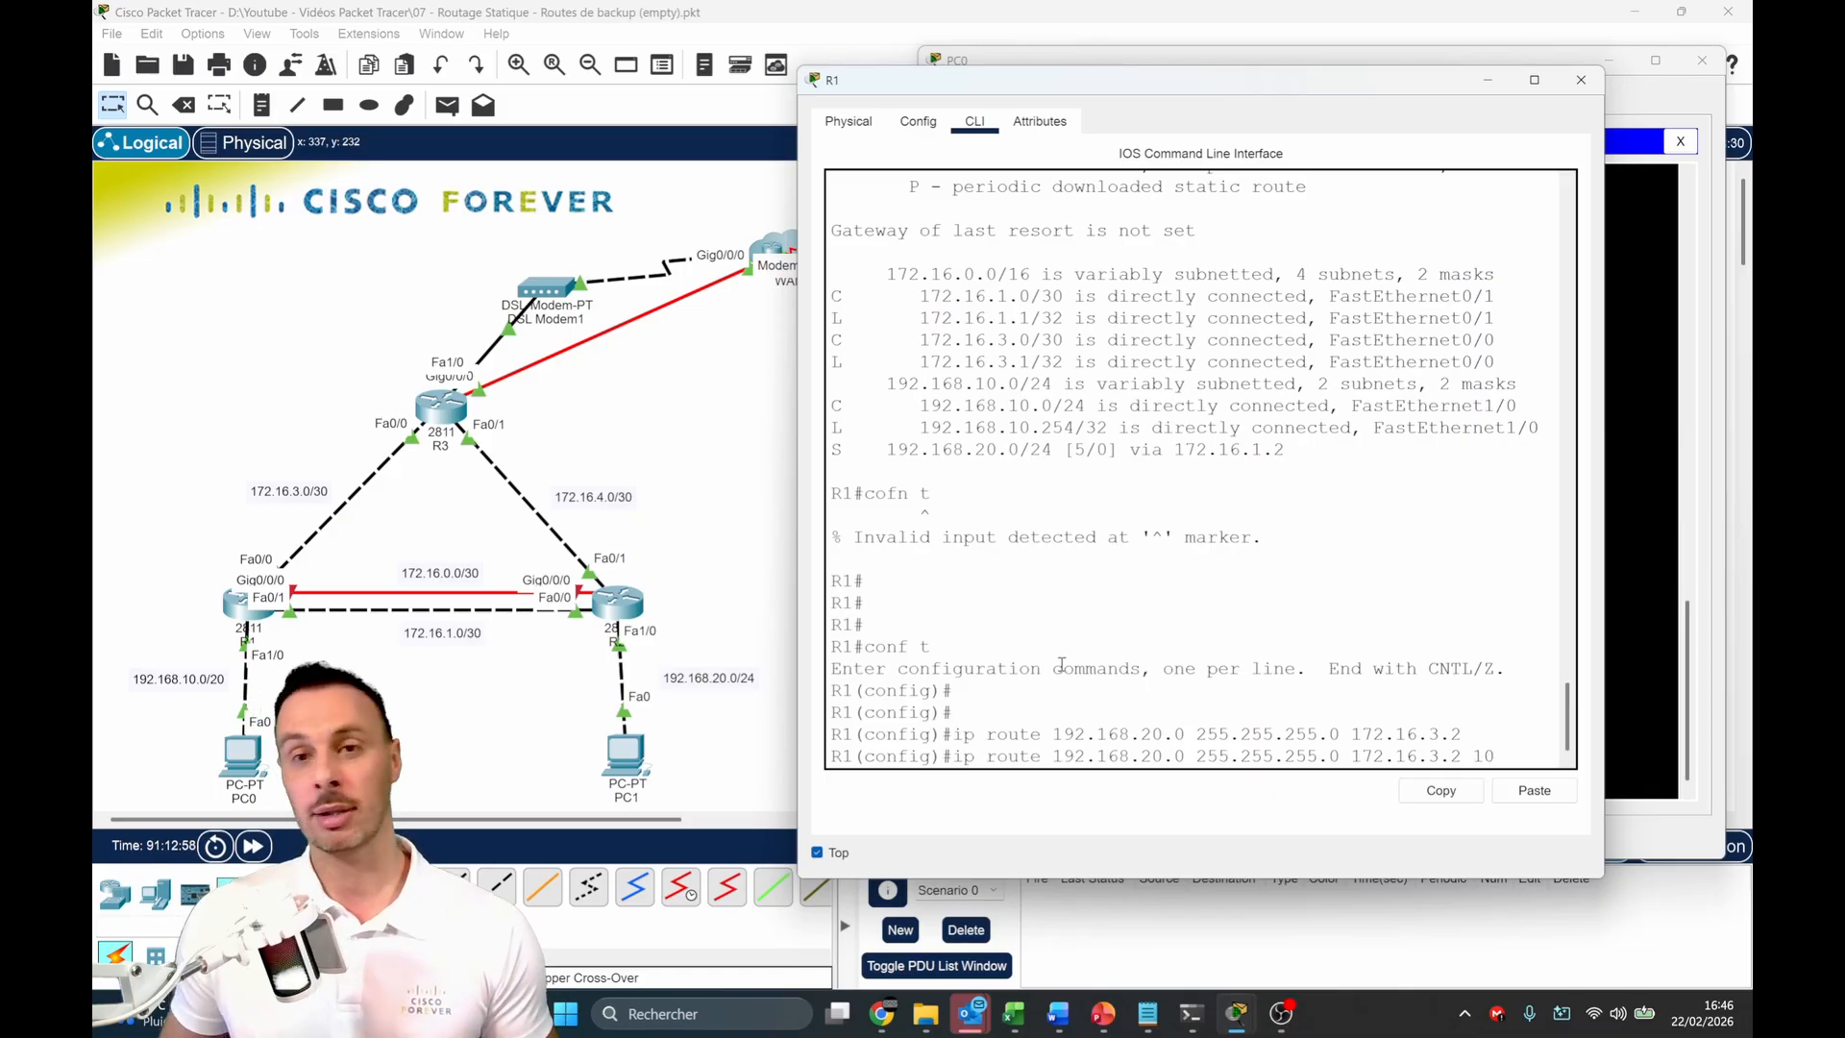
key(Return)
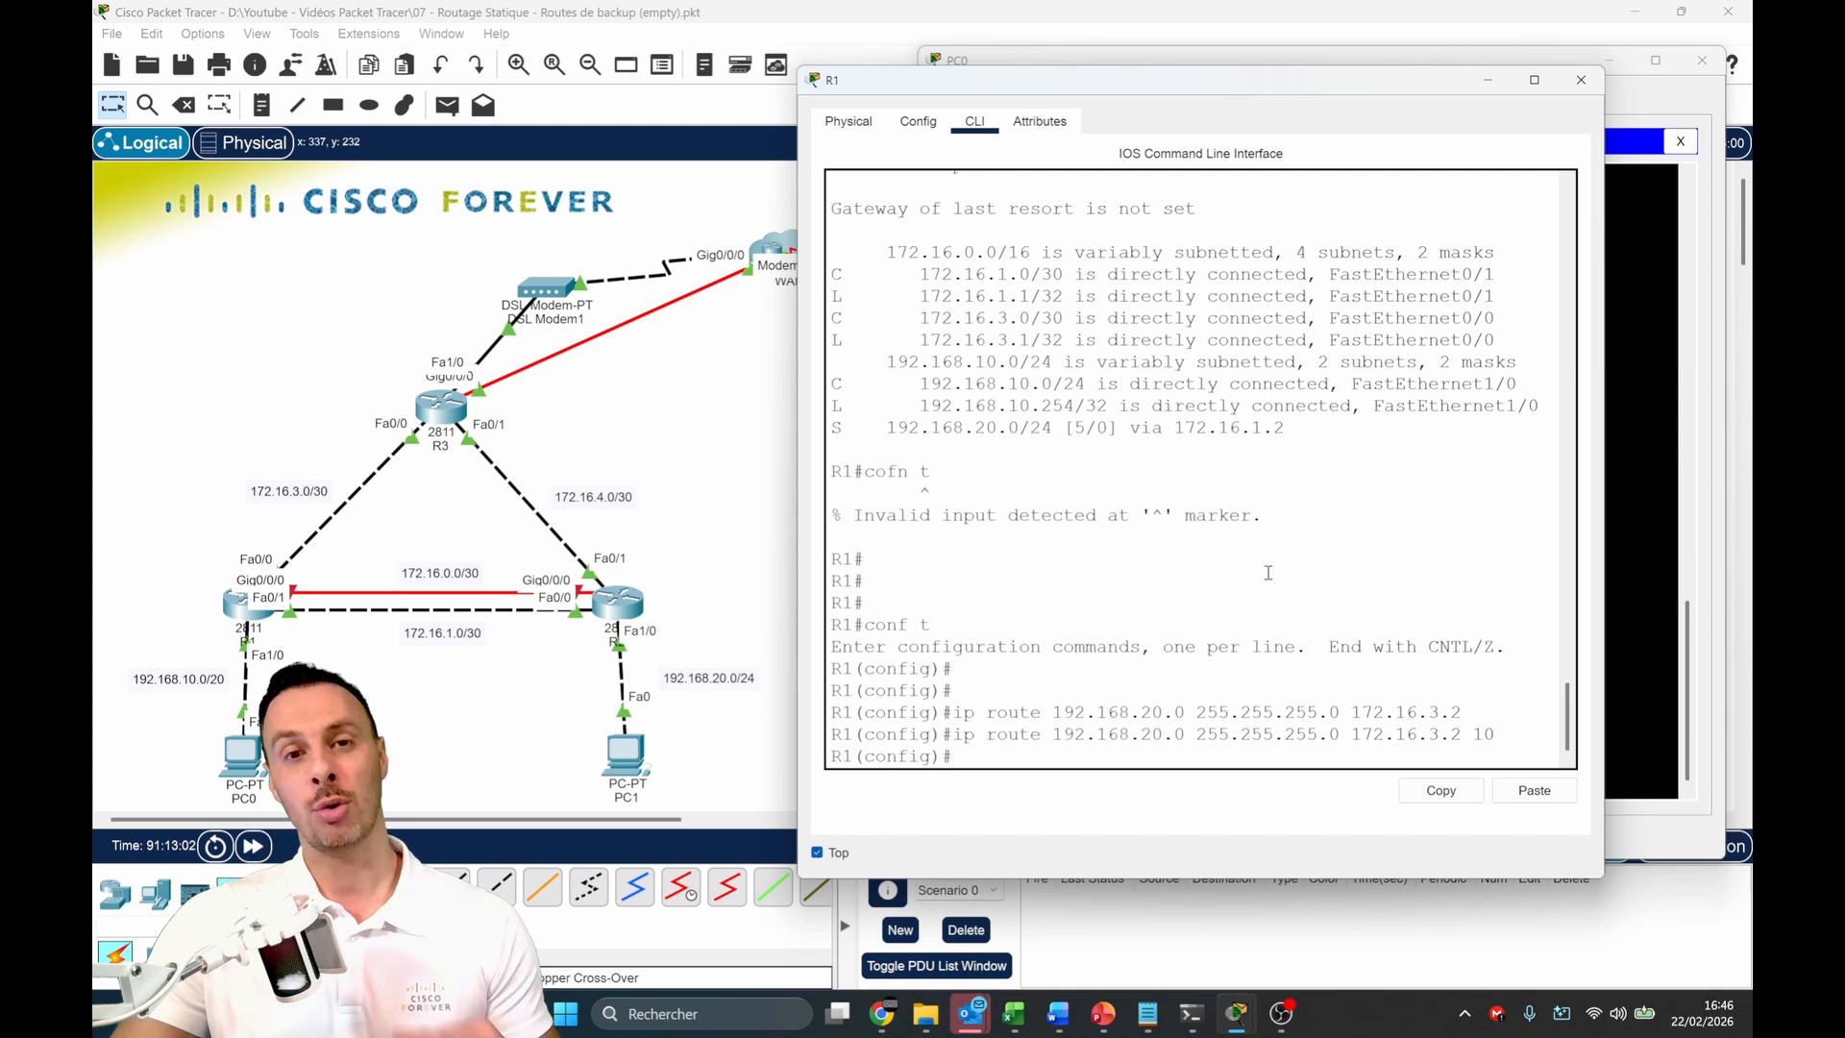
Display R1's routing table, check the static route to 192.168.20.0/24, and look at the ping running on PC0
text(do sh ip route)
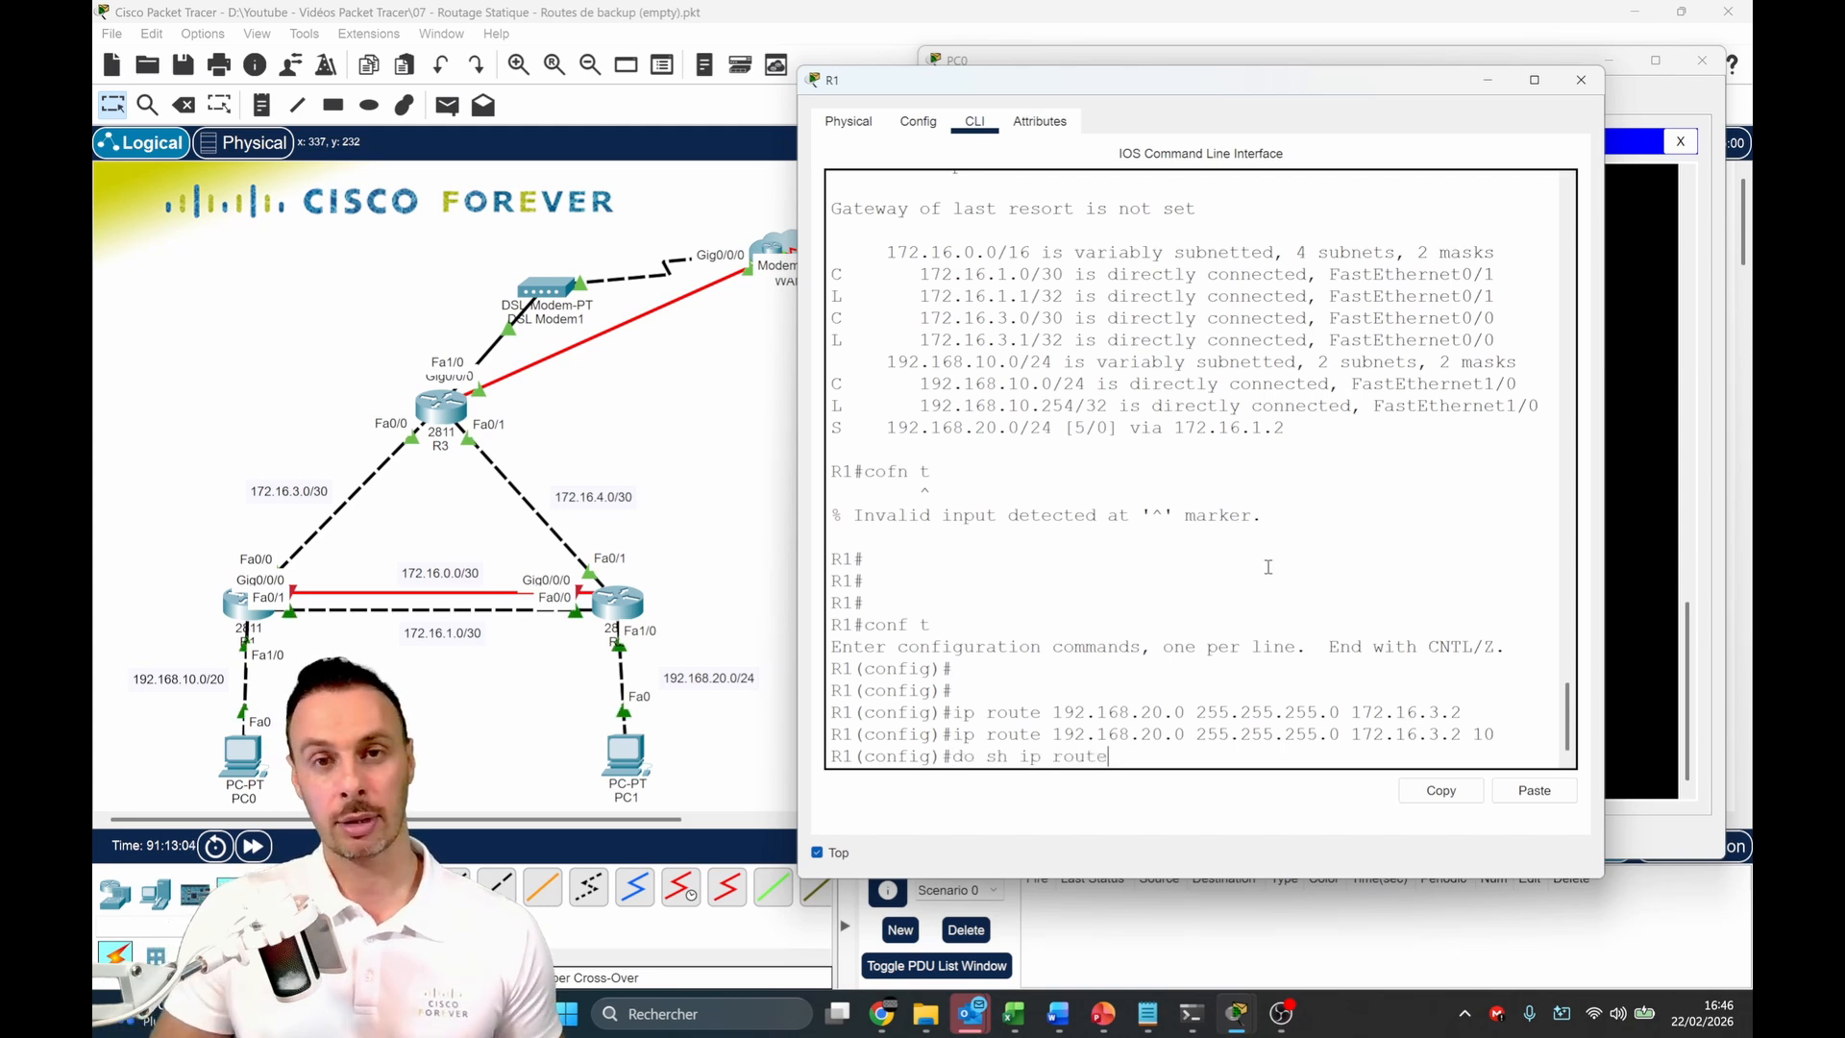
key(Return)
drag(985, 712, 1222, 715)
click(1221, 715)
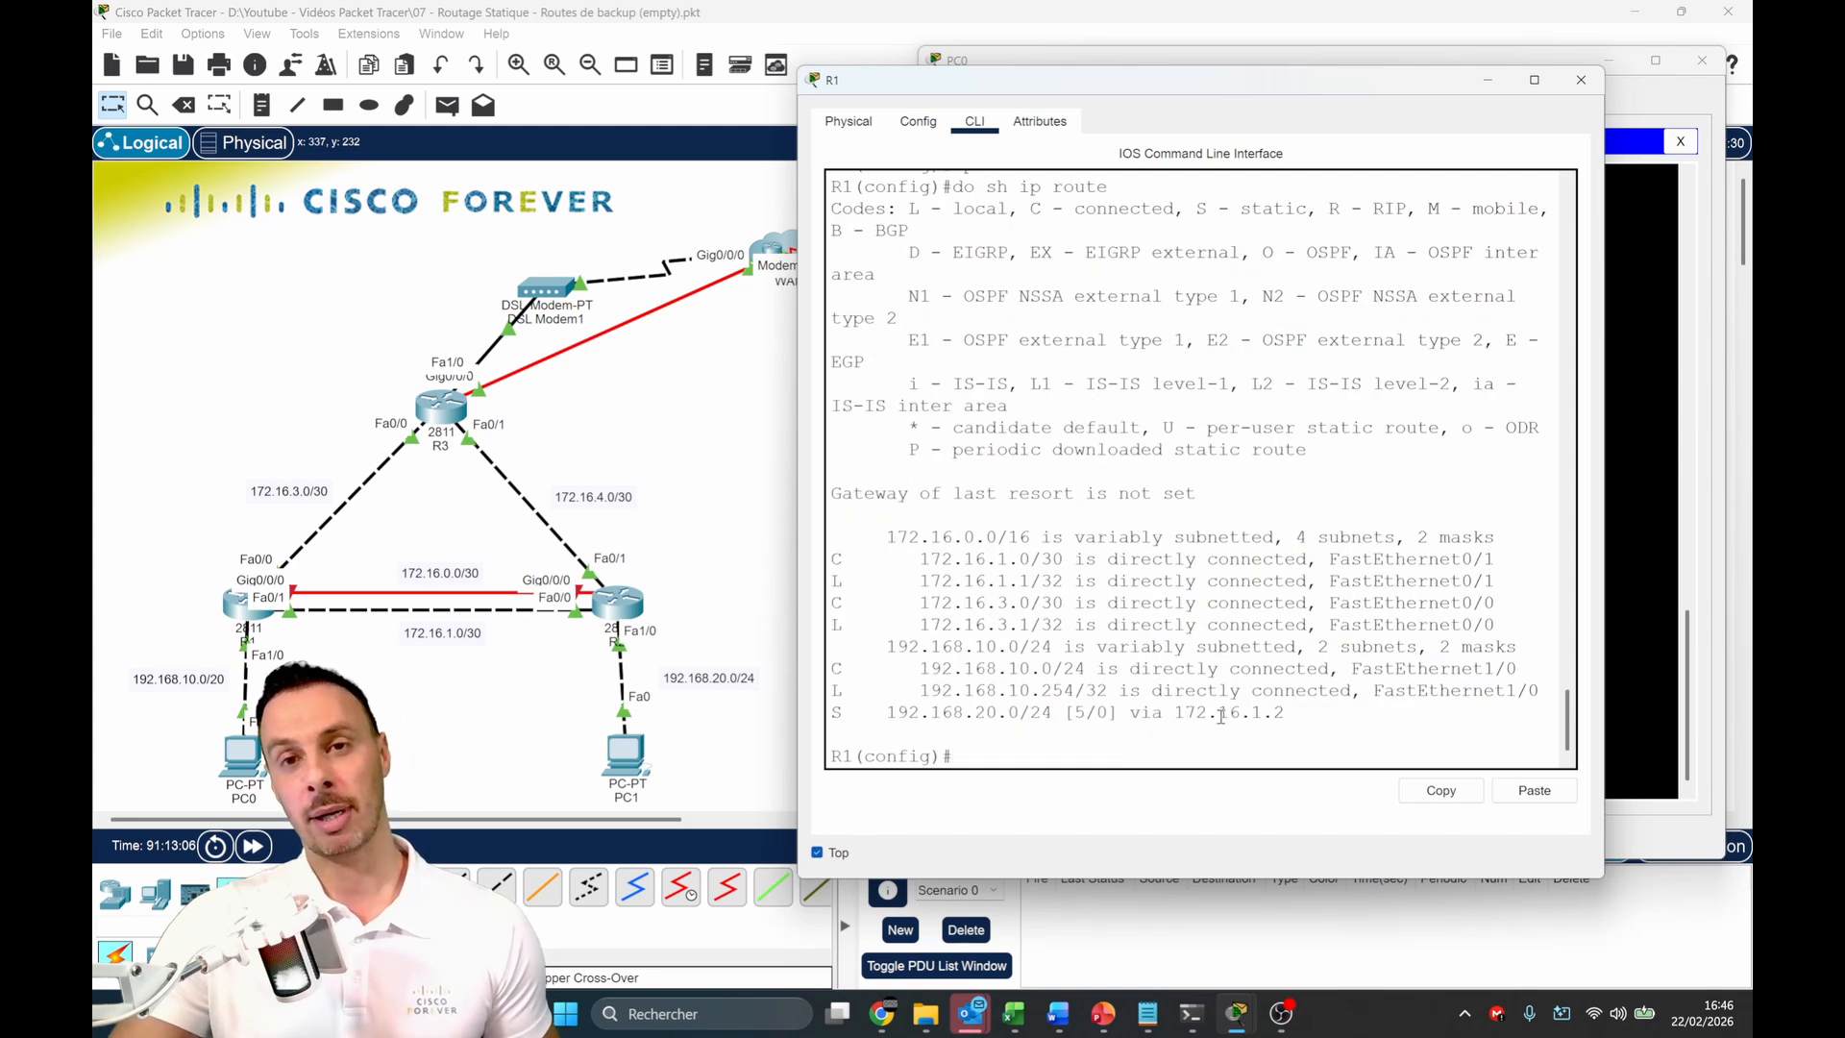
click(1632, 657)
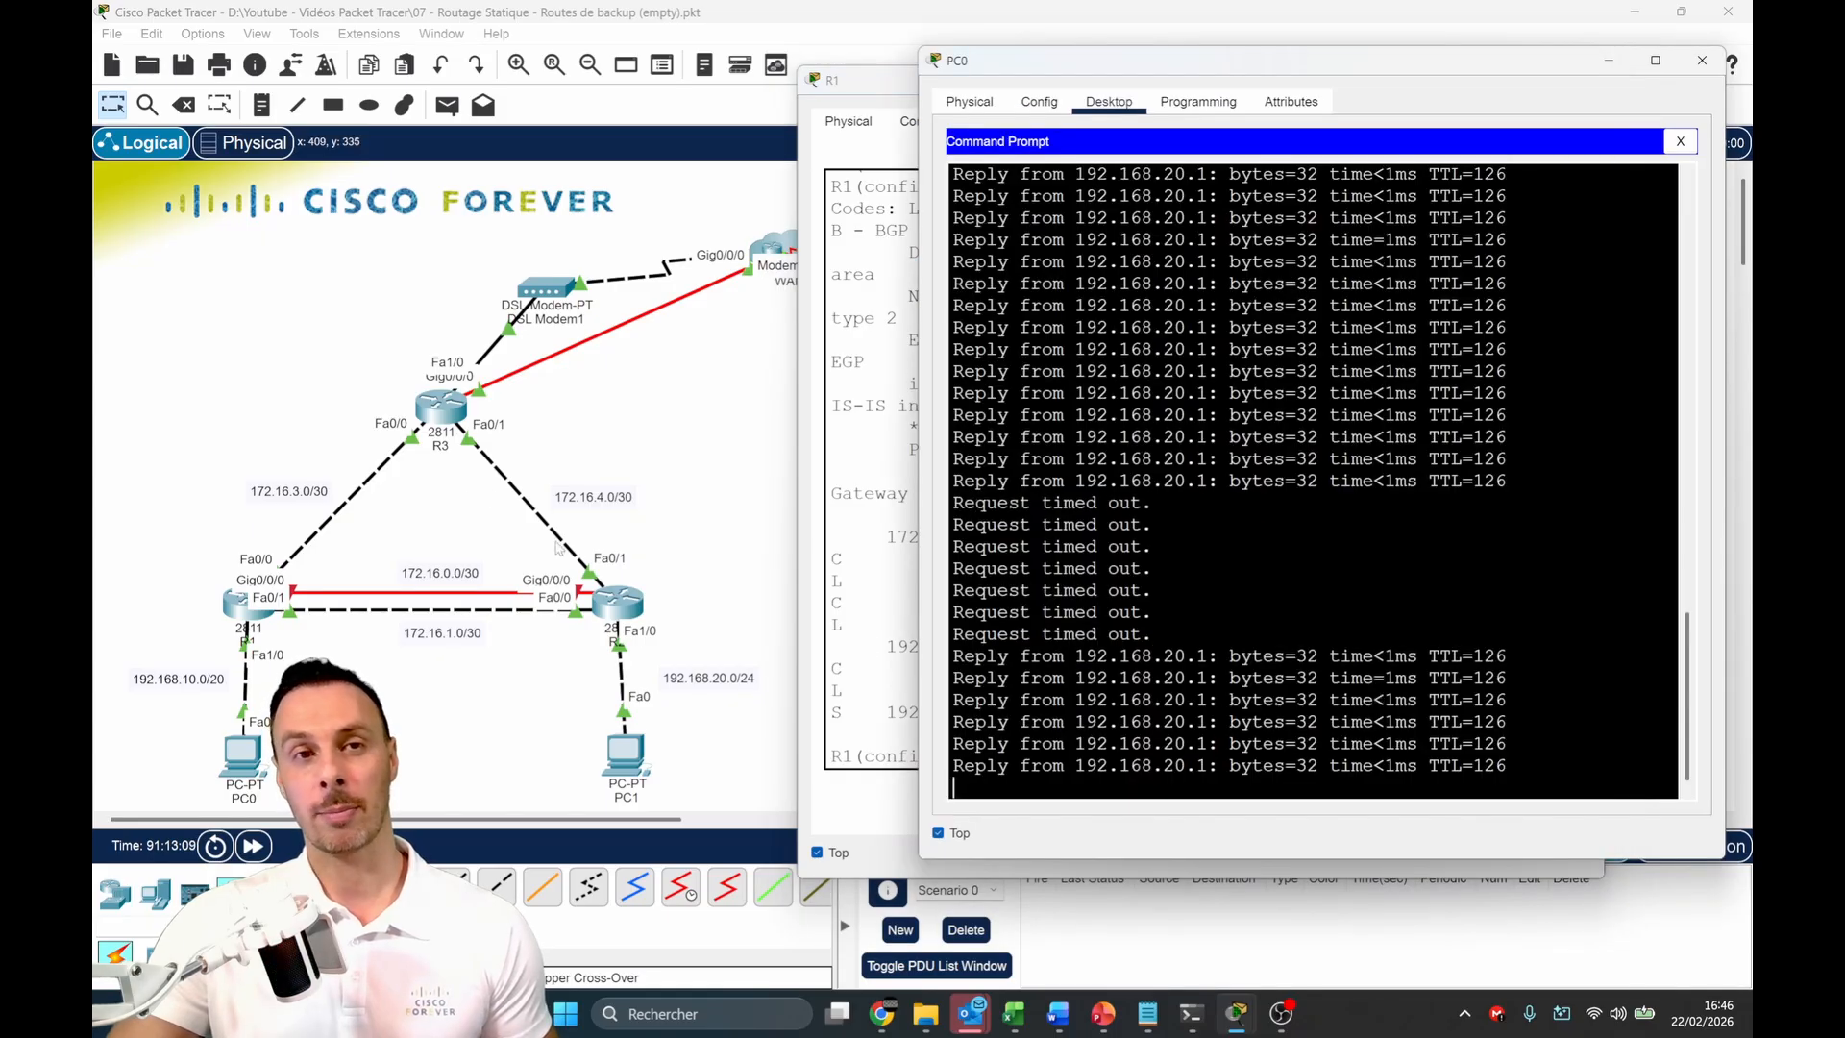
Open R2's console and bring up a clean global configuration prompt
click(626, 611)
key(Return)
key(Return)
key(Return)
key(Return)
key(Return)
key(Return)
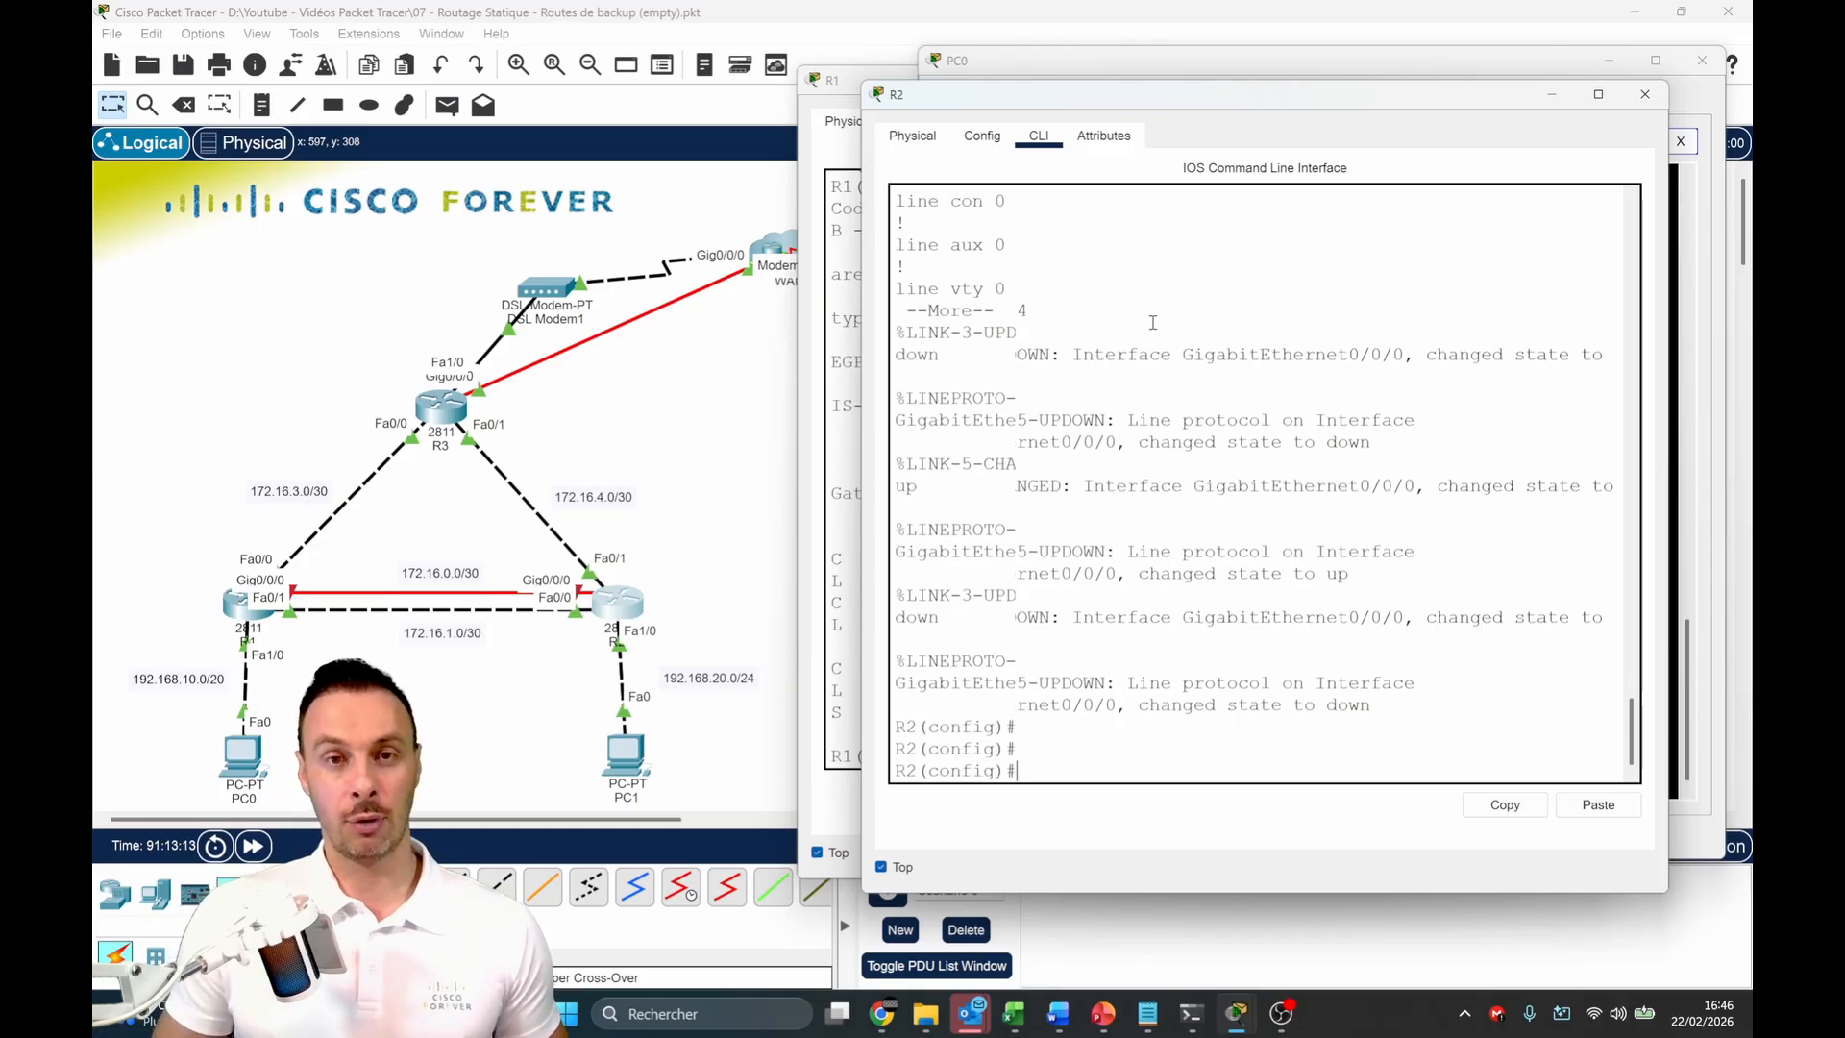
Add a static route on R2 to 192.168.10.0 255.255.255.0 via R3's address 172.16.4.2 with administrative distance 10
text(ip route)
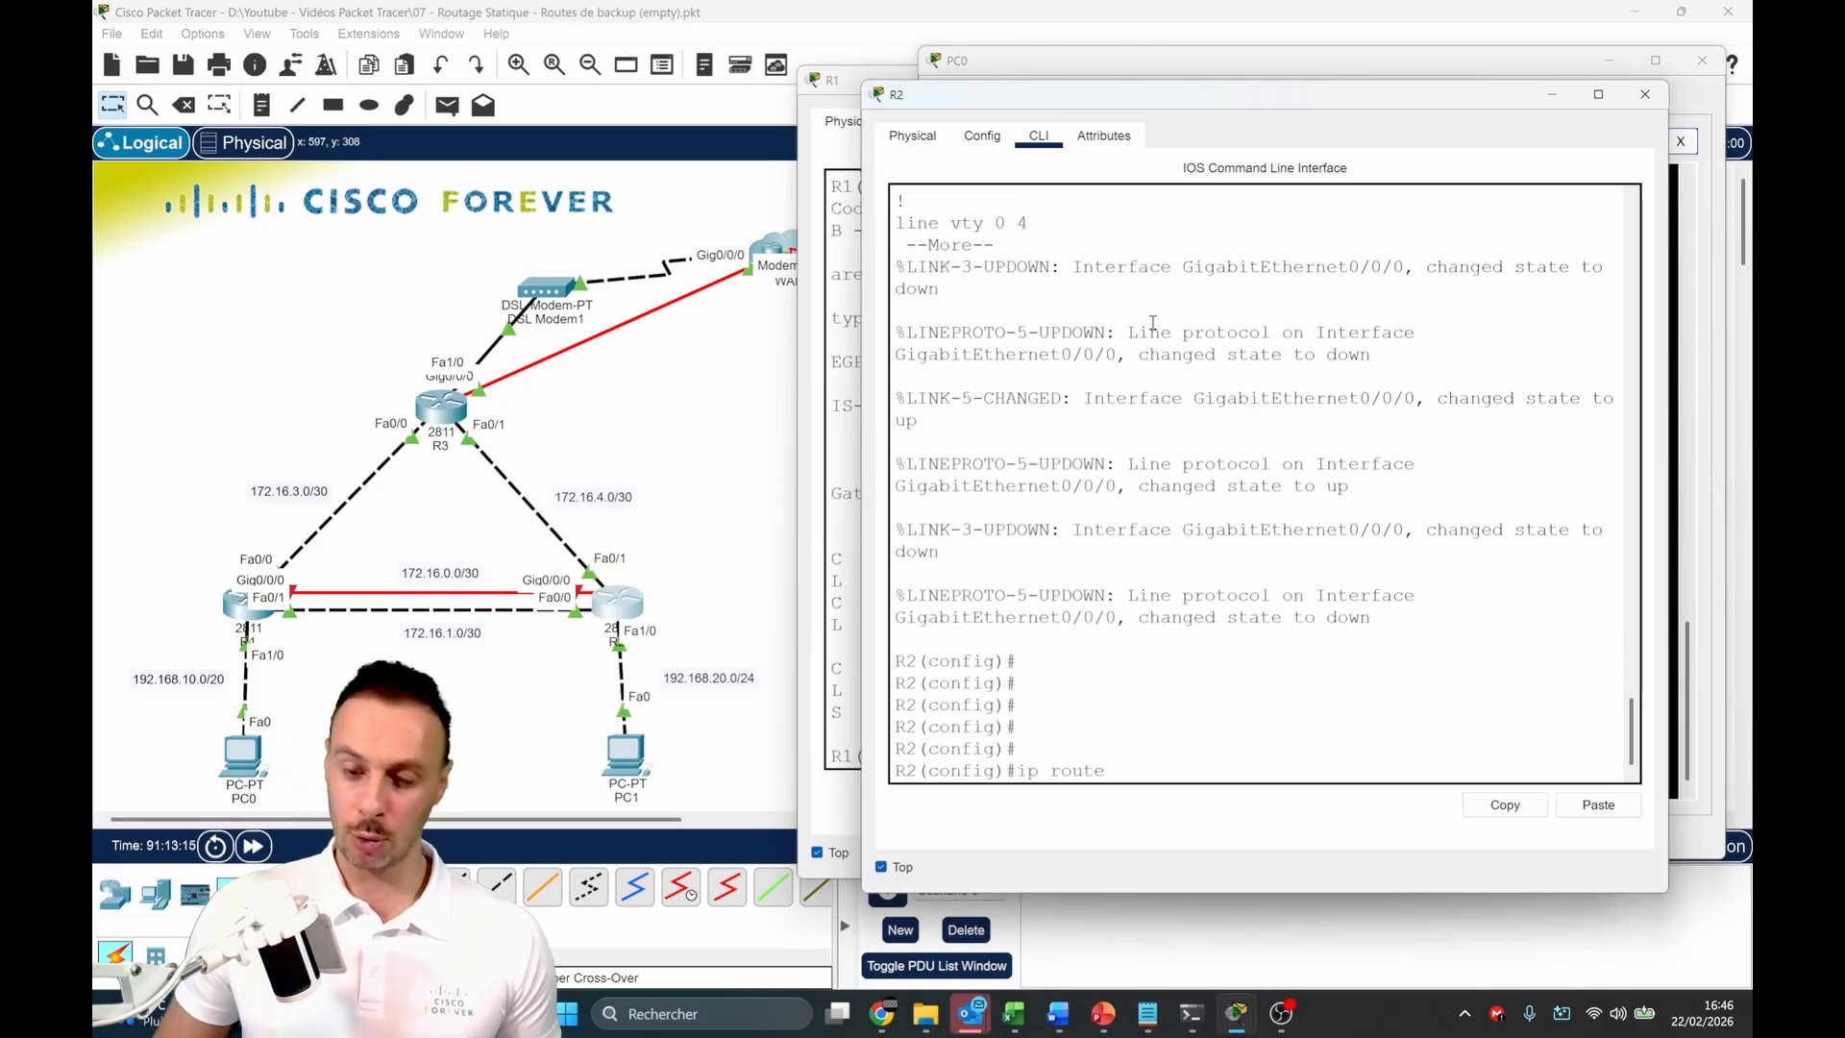
text( 192.168.10.)
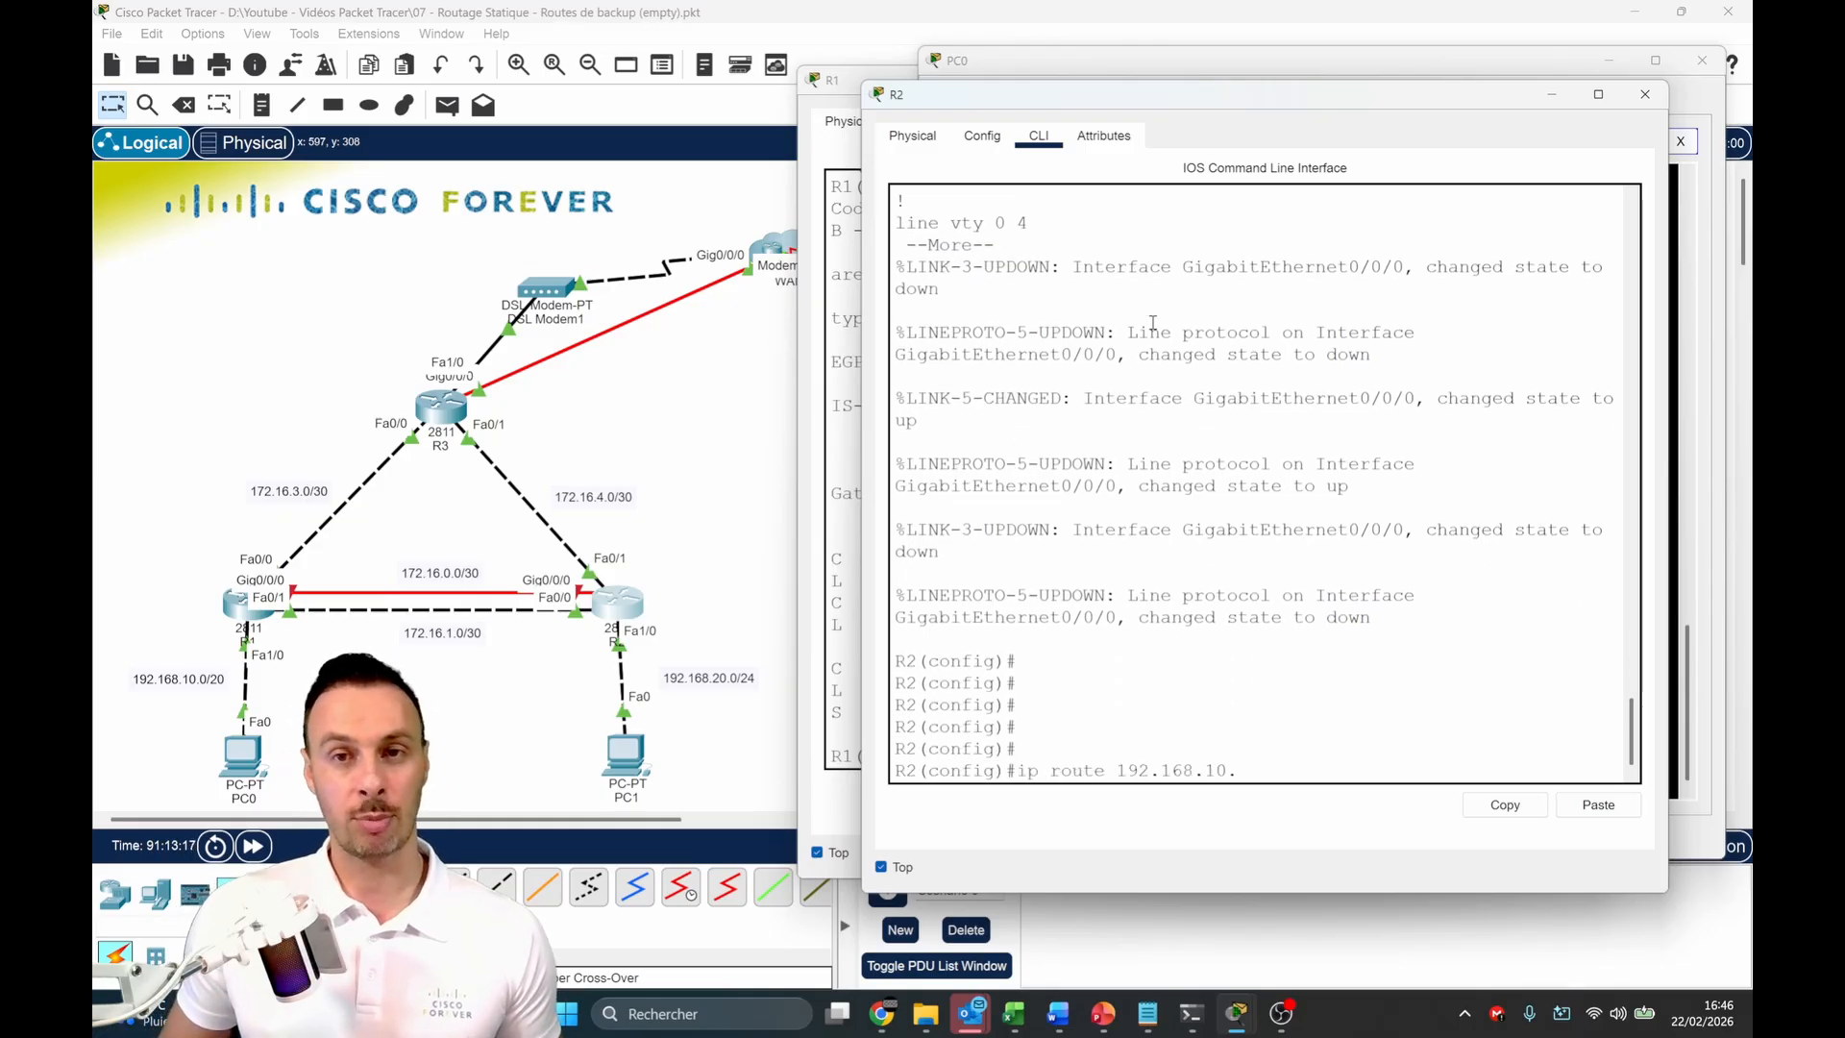
text(0 255.255.25)
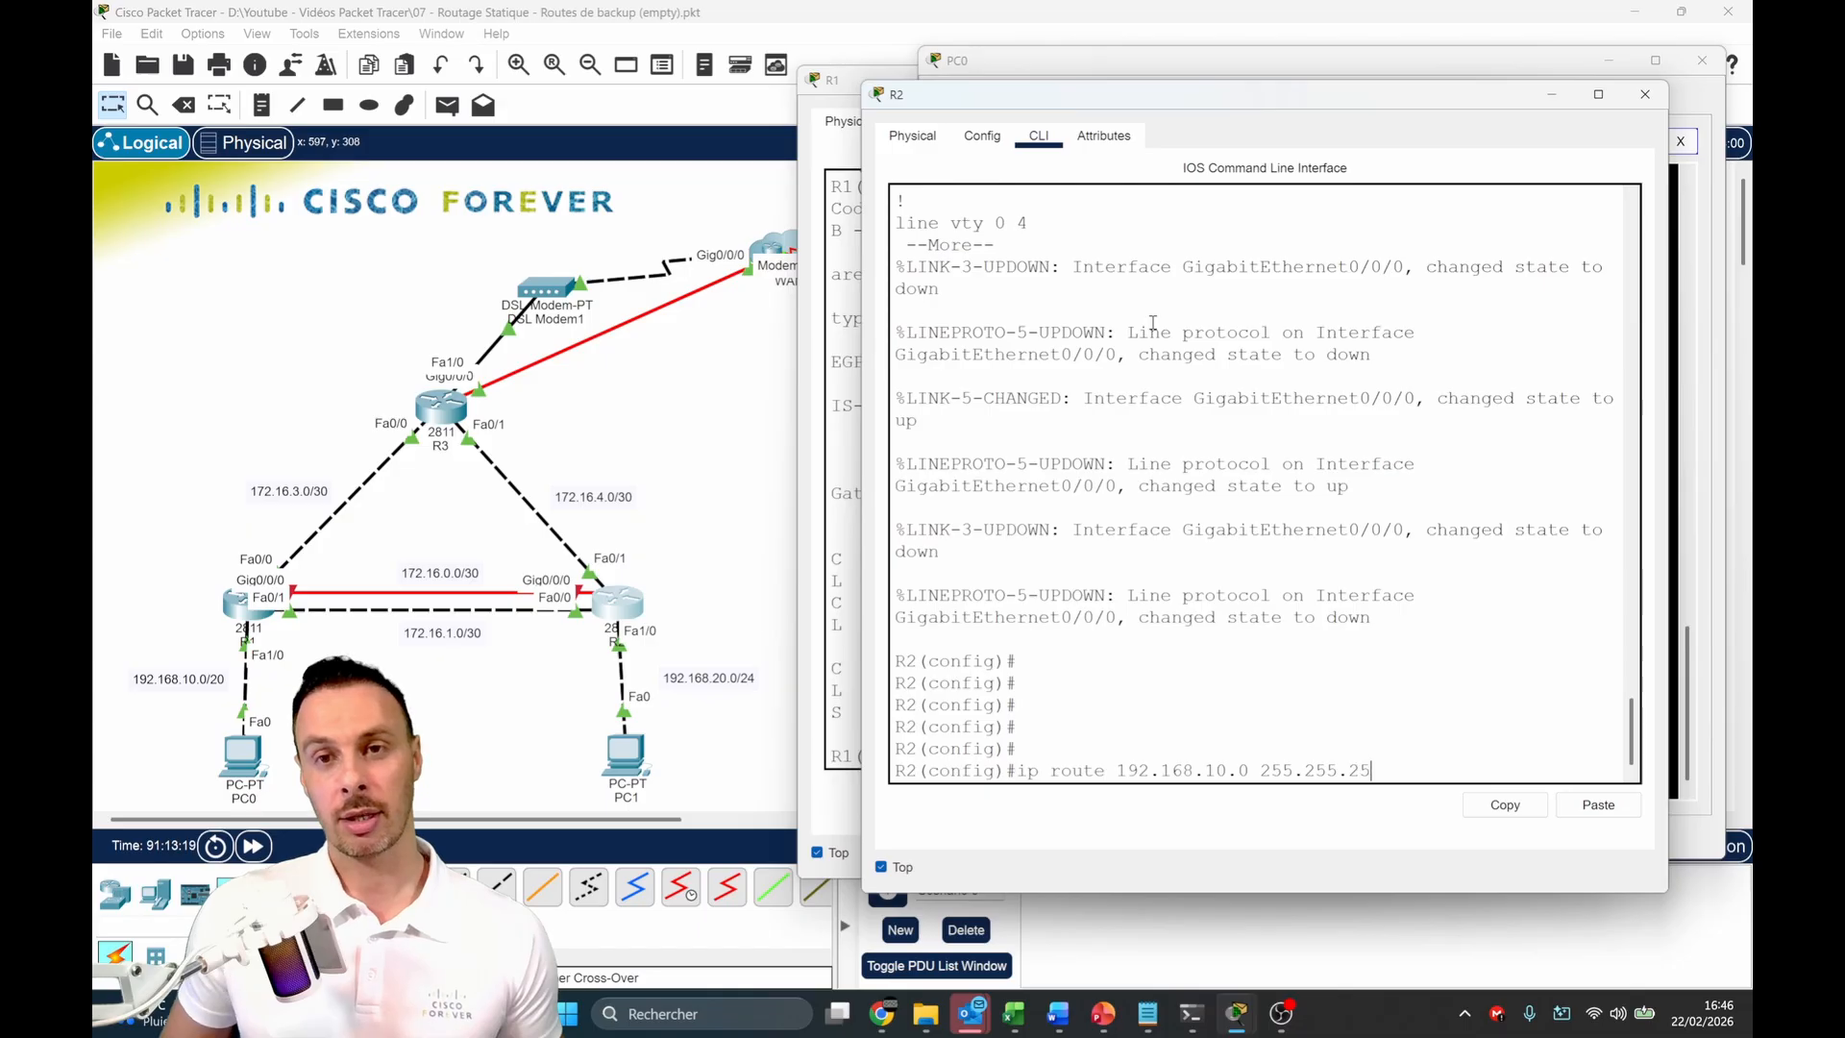
text(5.0)
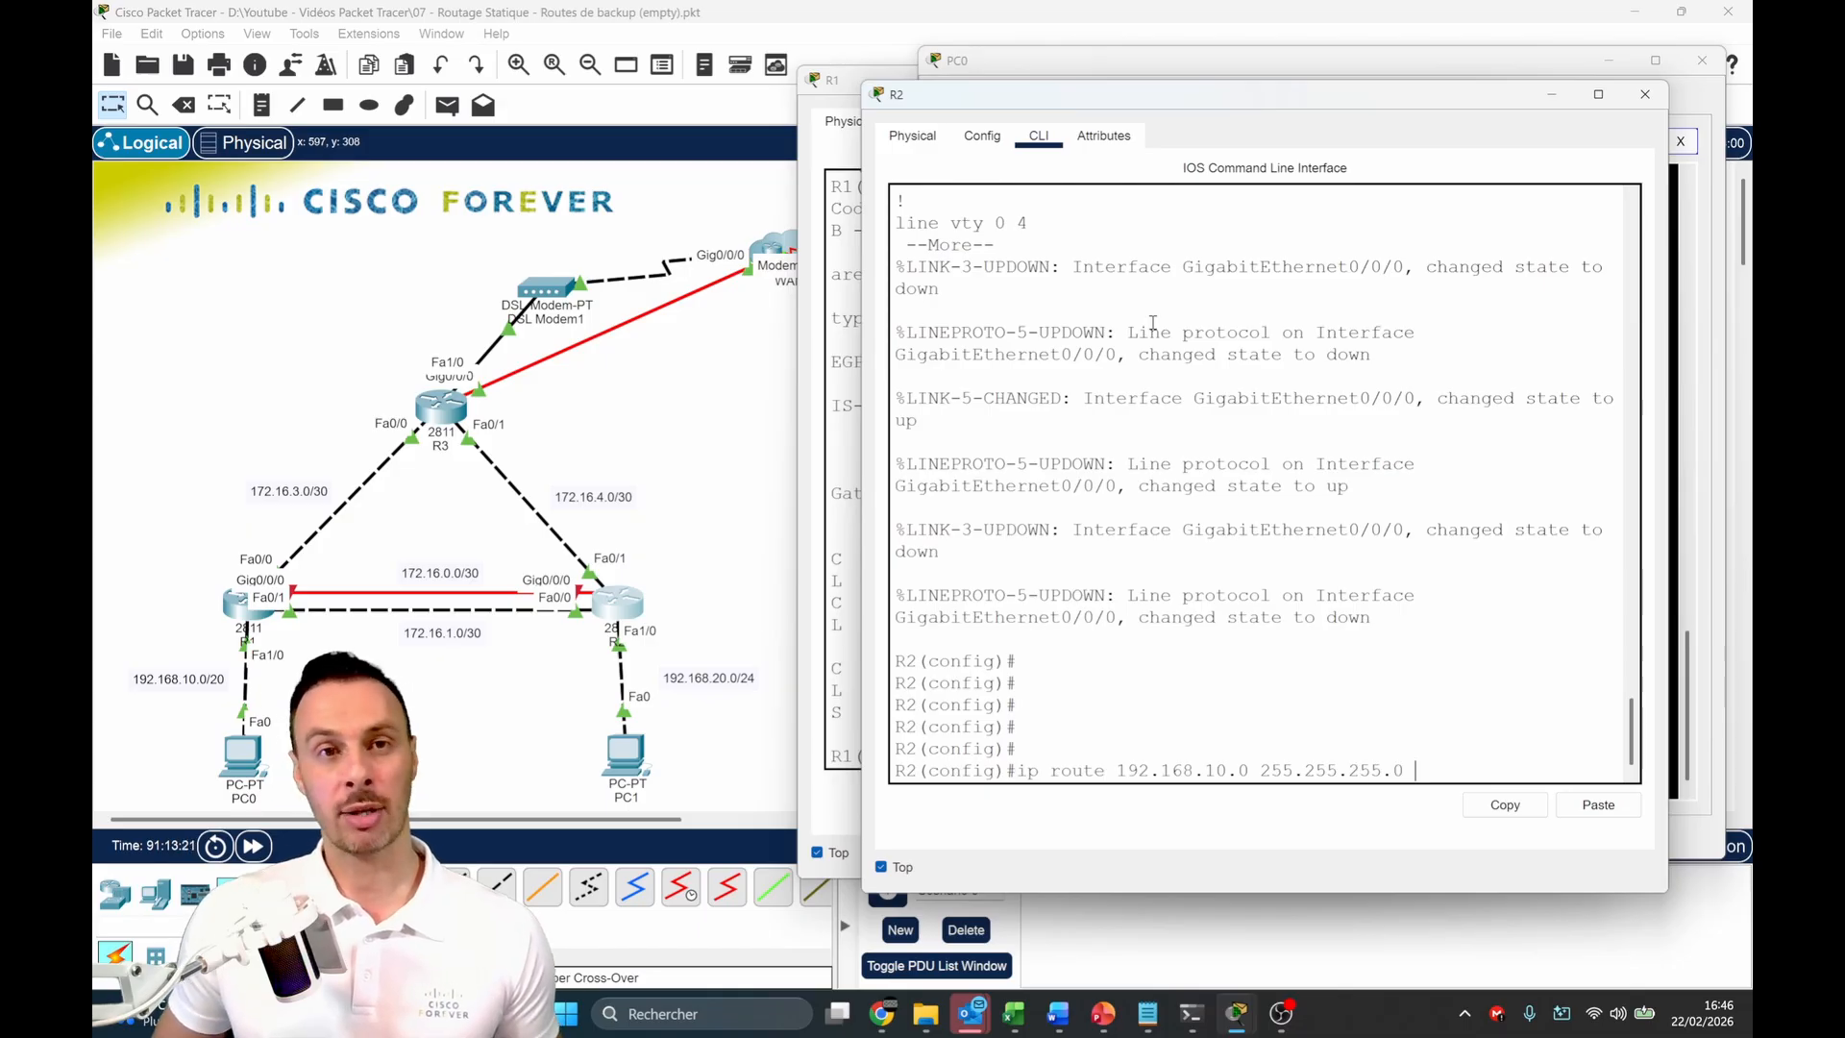
text( 172.16)
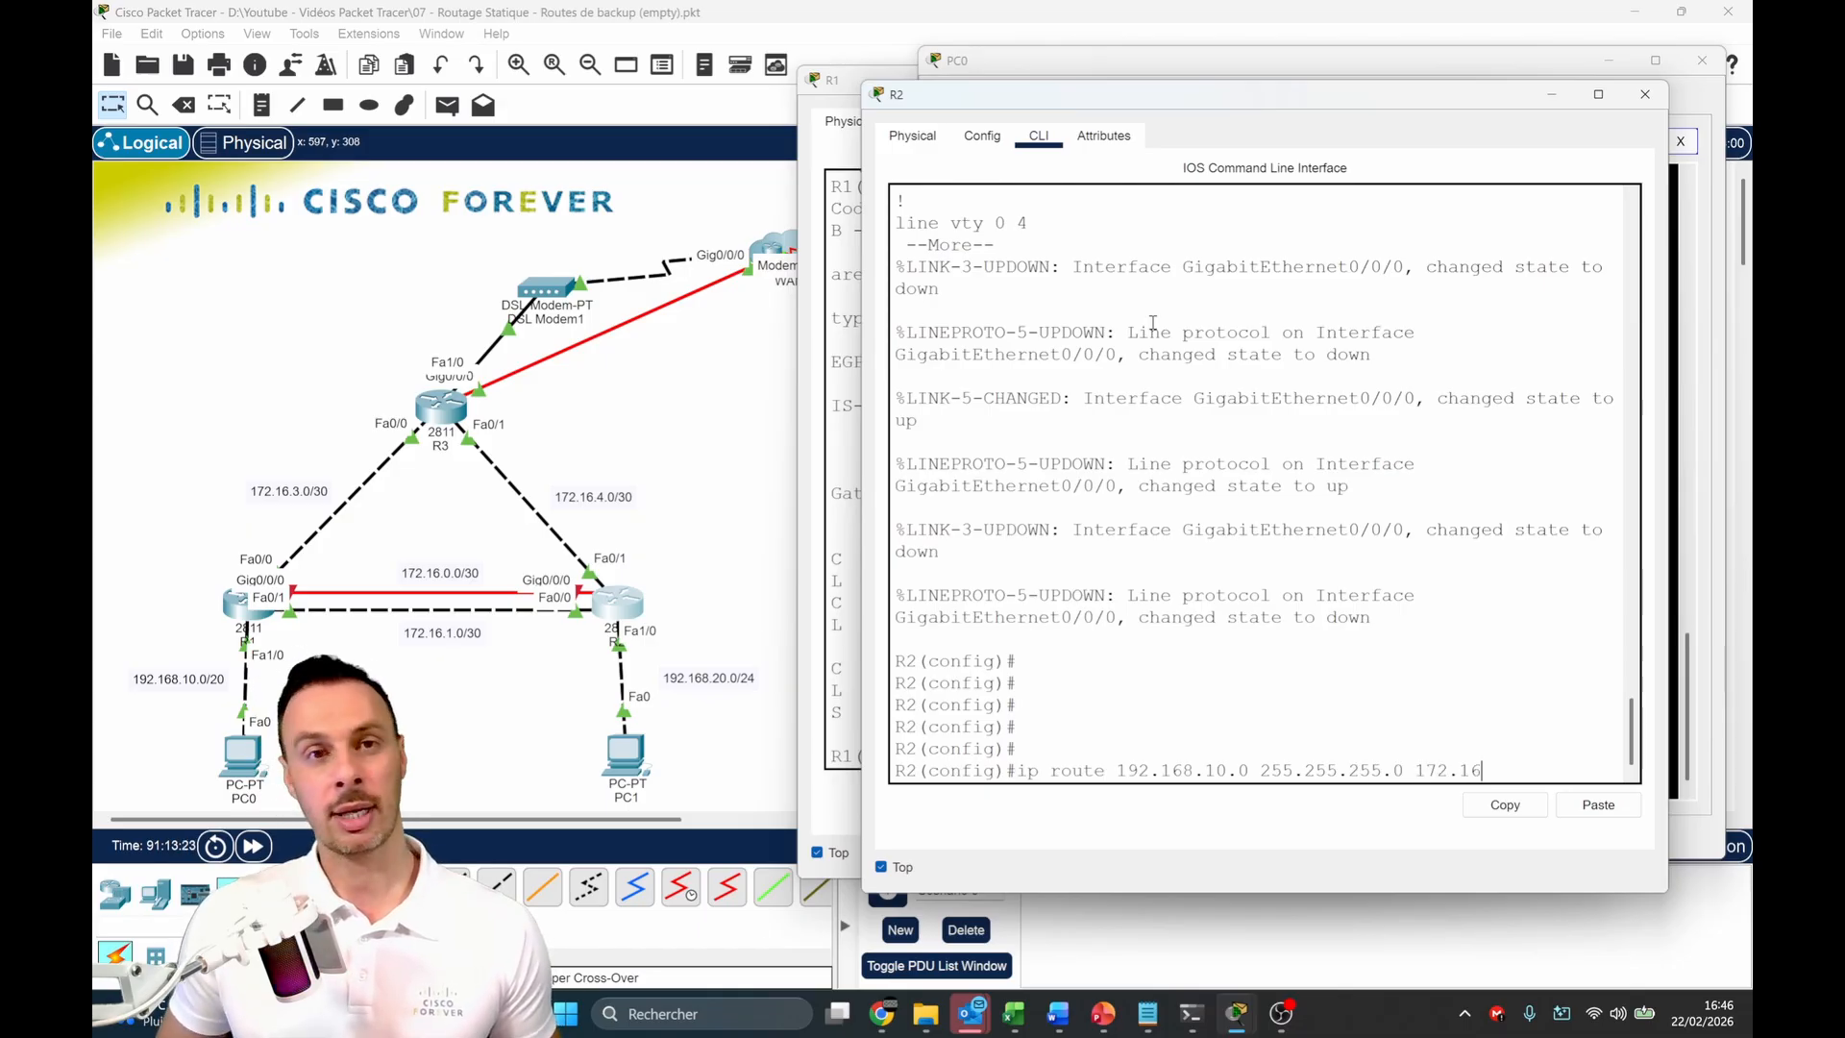
text(.4.)
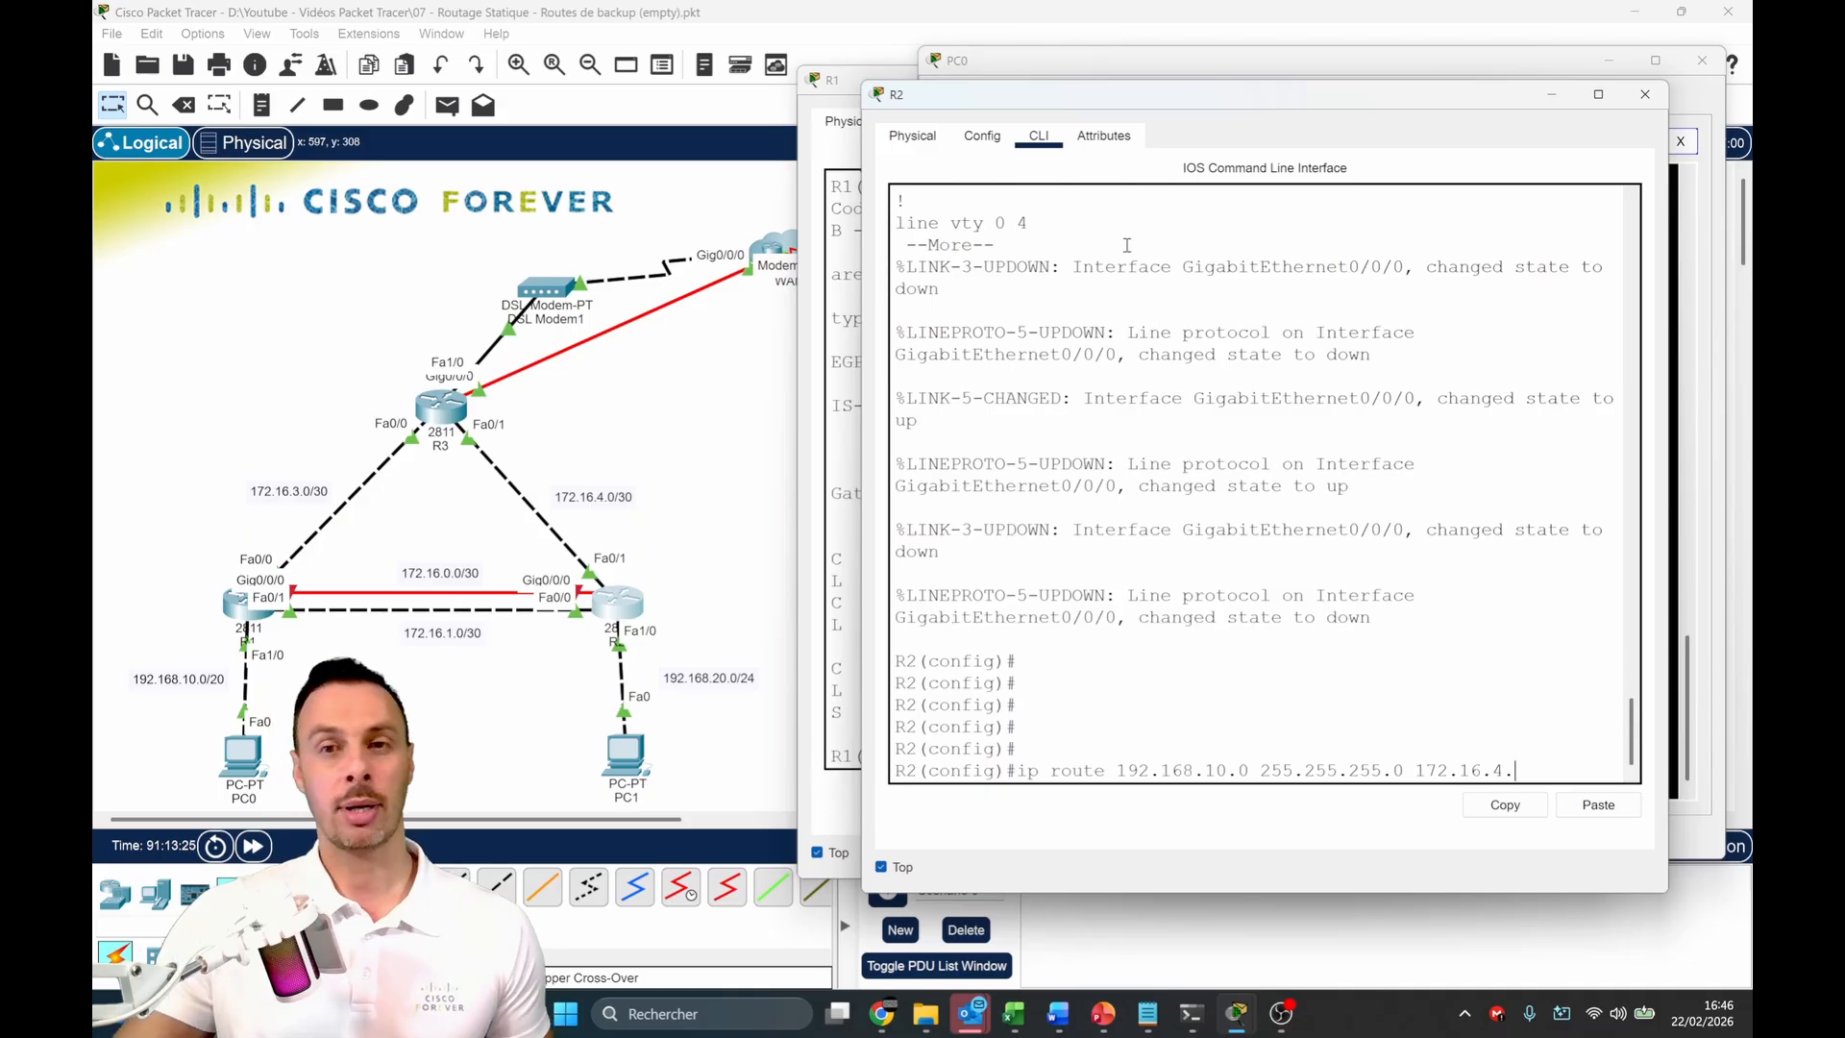
click(595, 444)
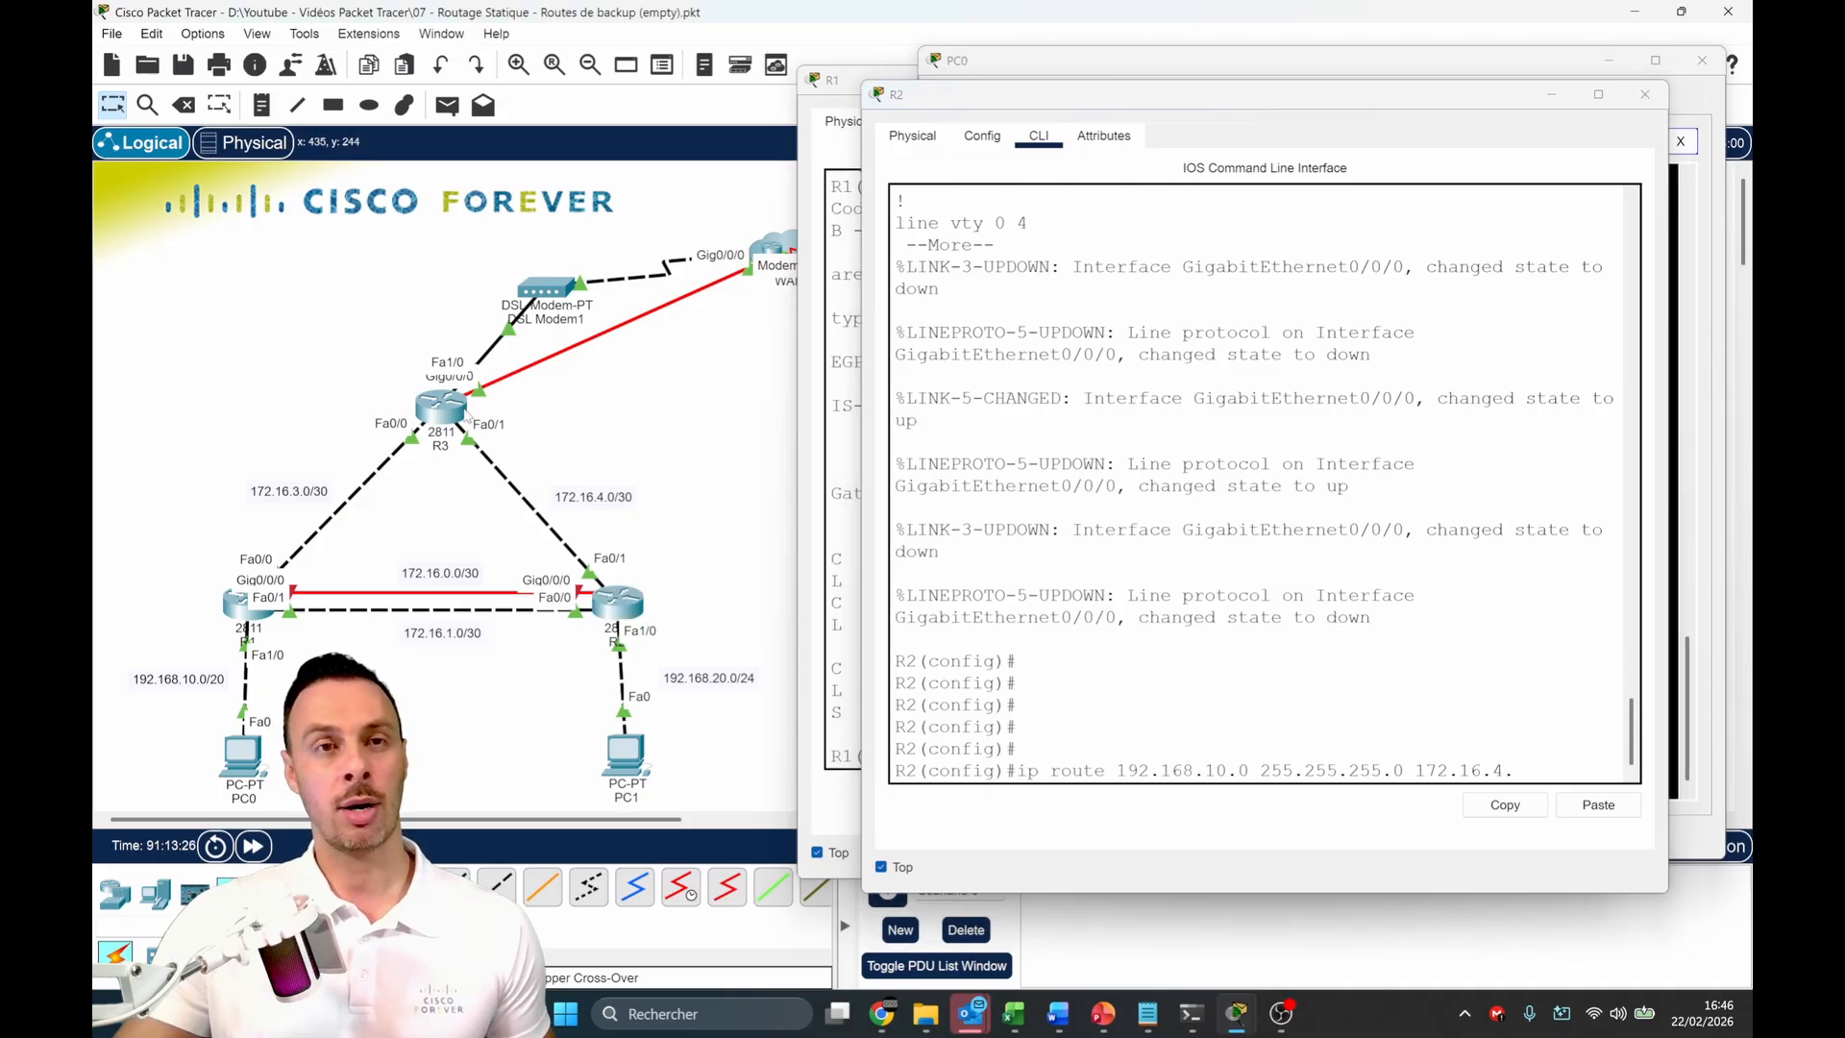
mouse_move(455, 413)
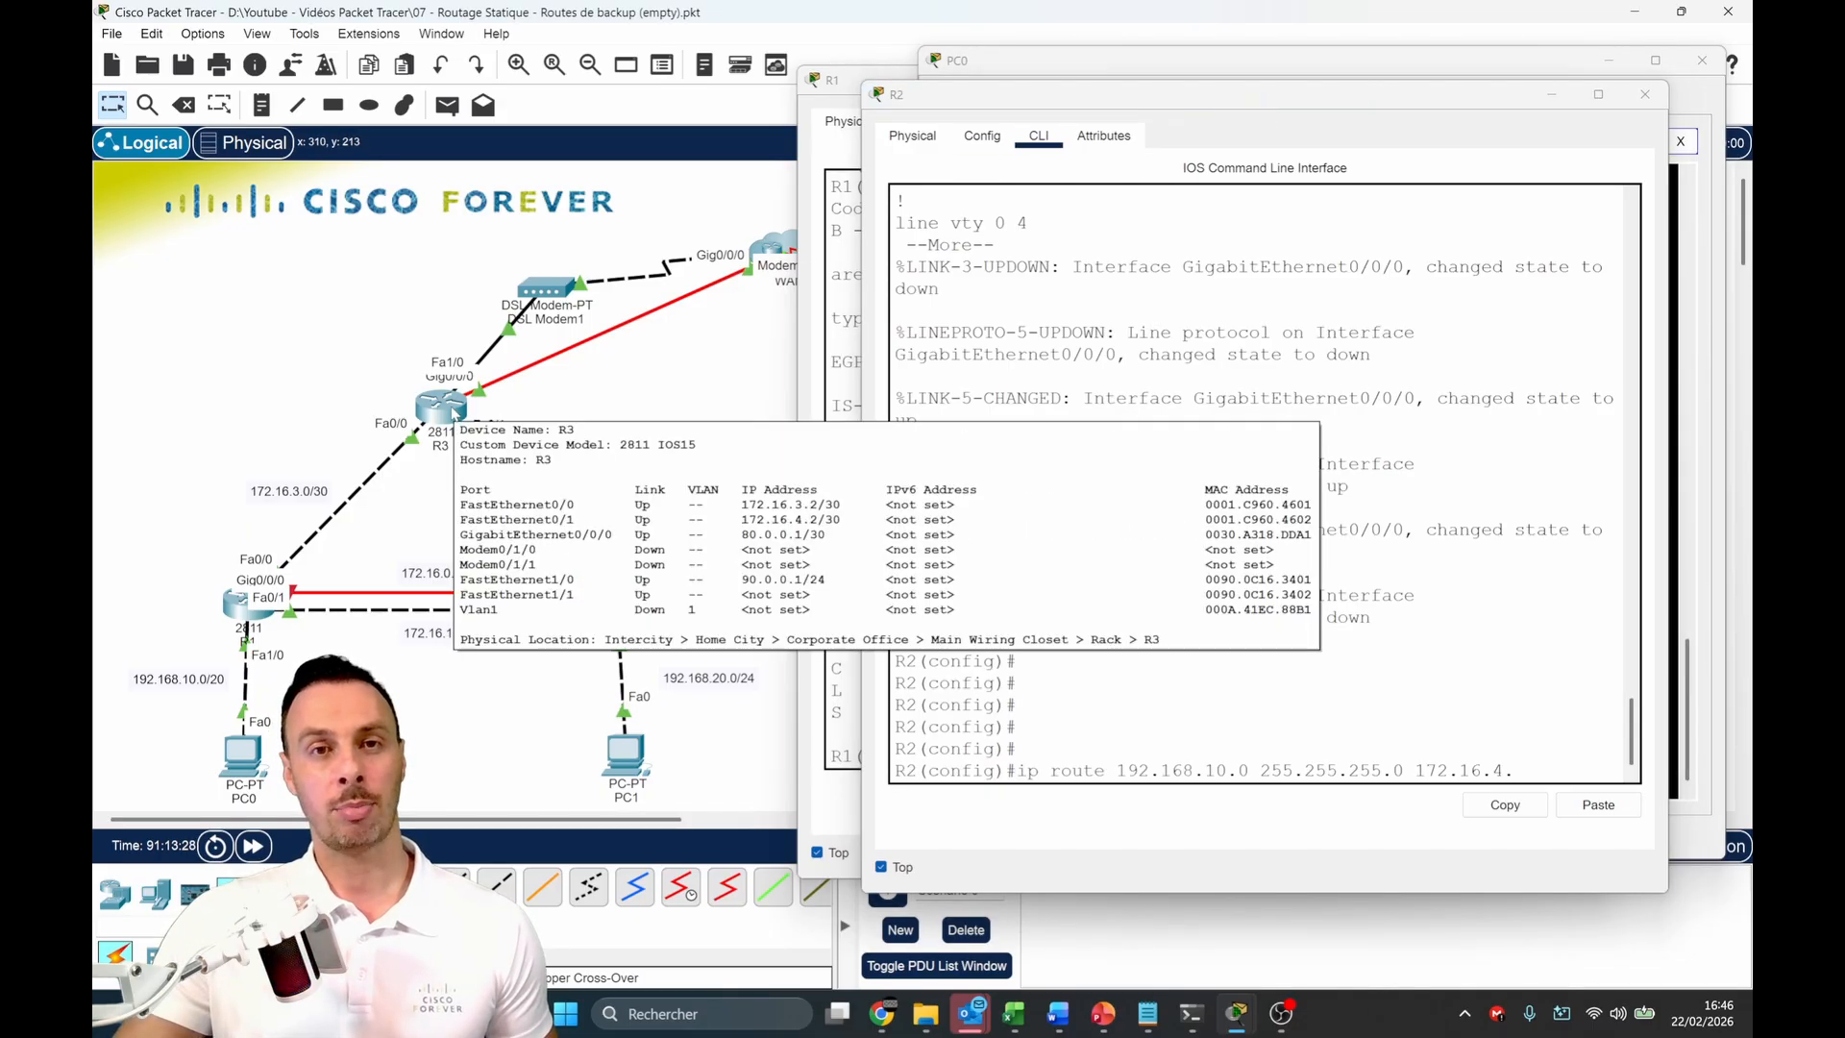
click(1539, 761)
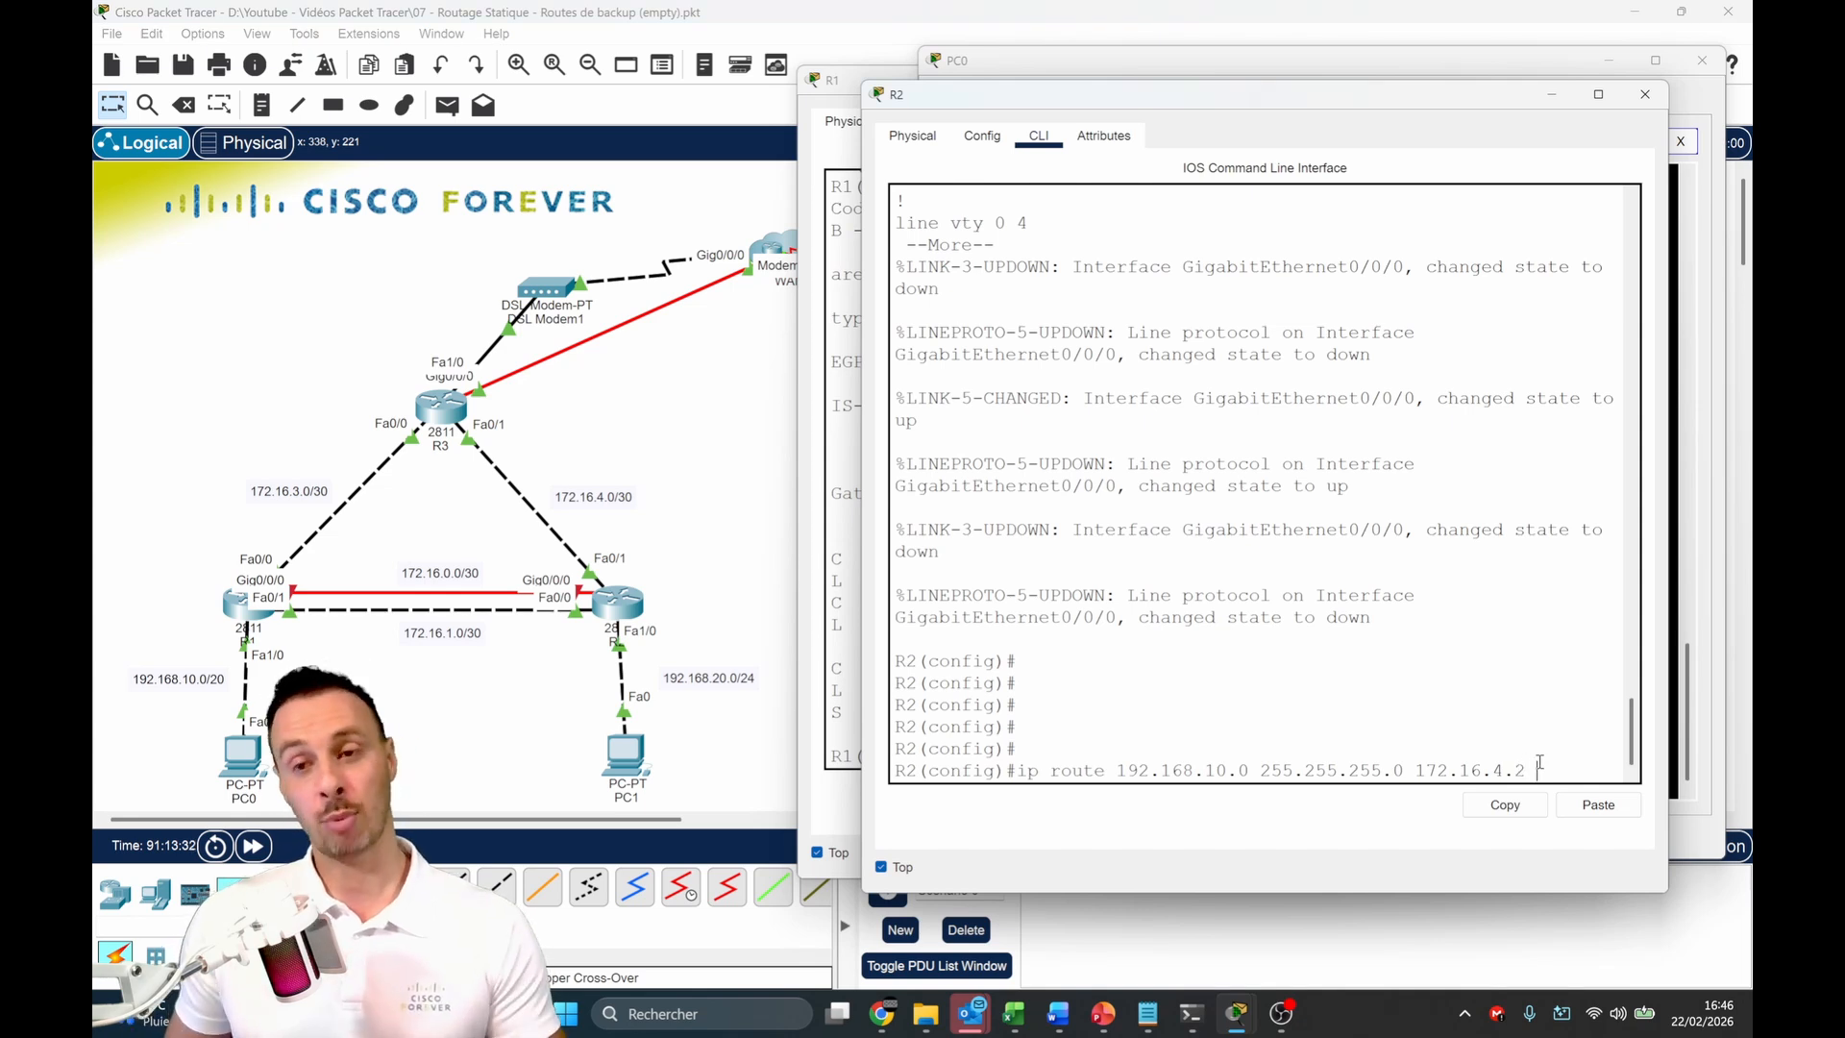
text(2 10)
key(Return)
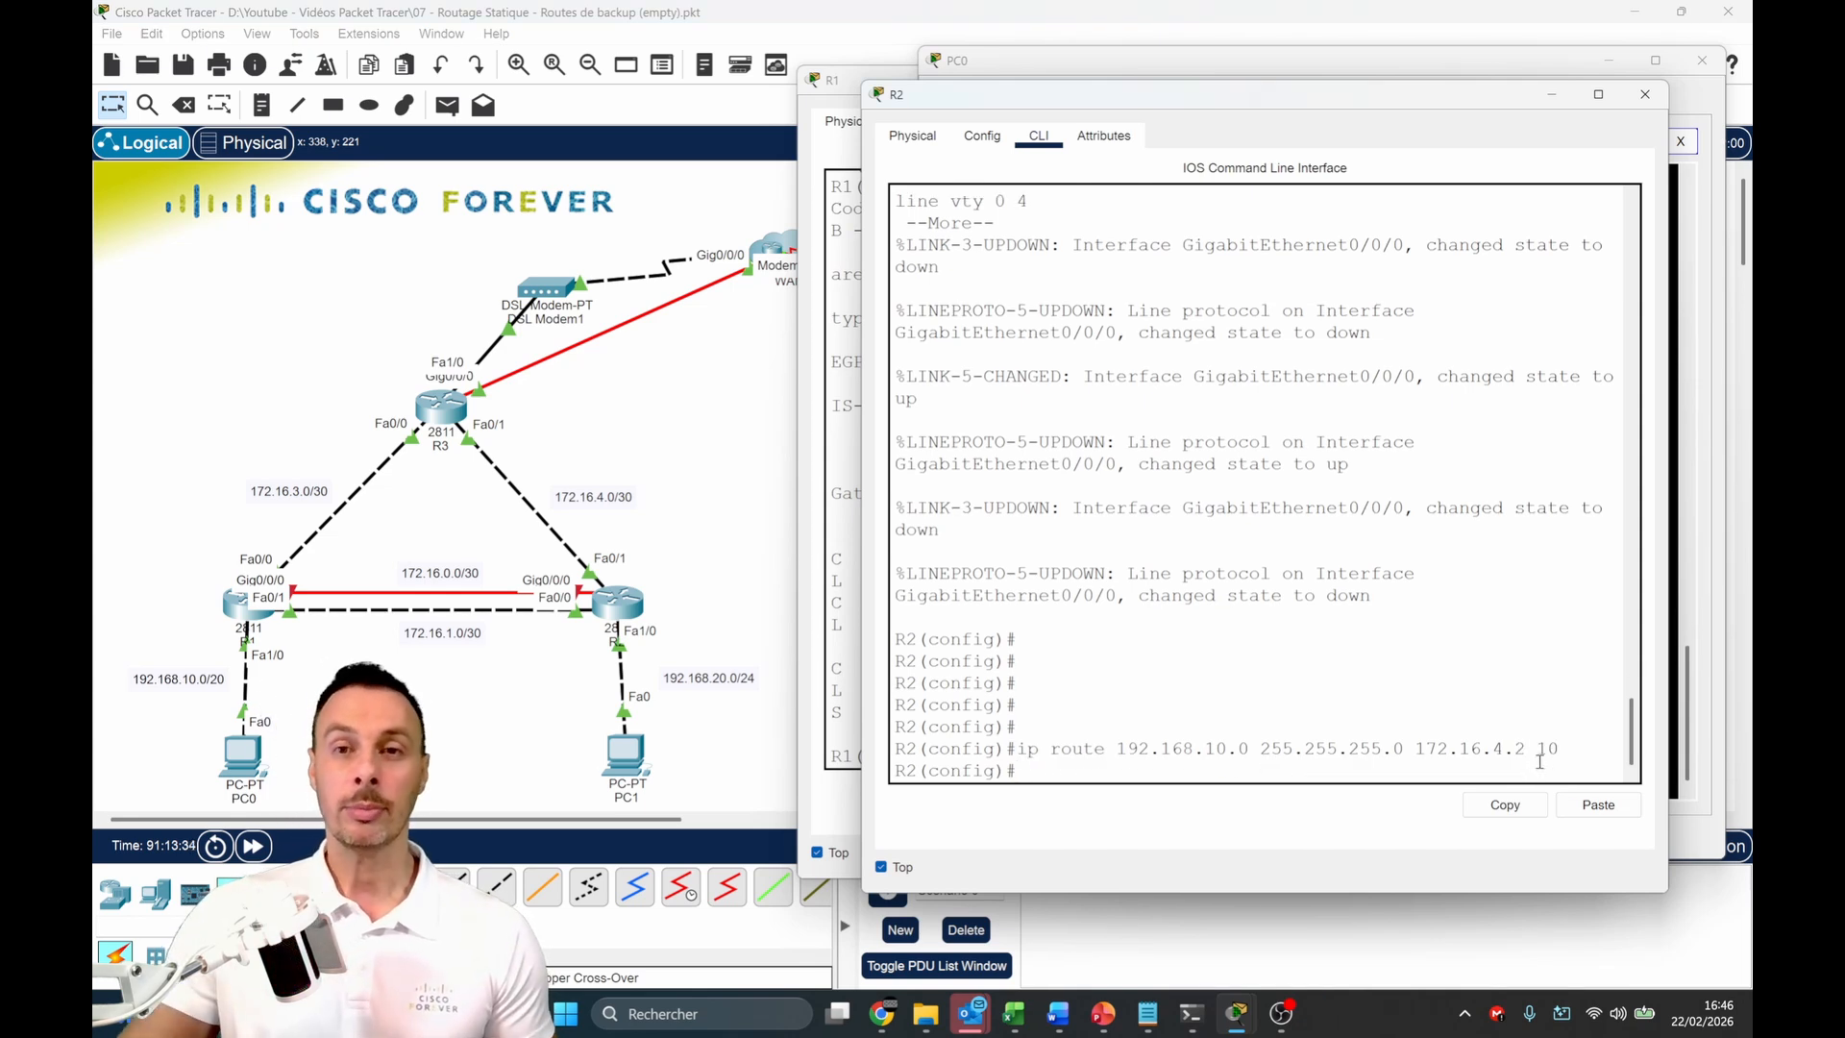
Put away the R2, PC0 and R1 windows and open R3's console
click(1551, 94)
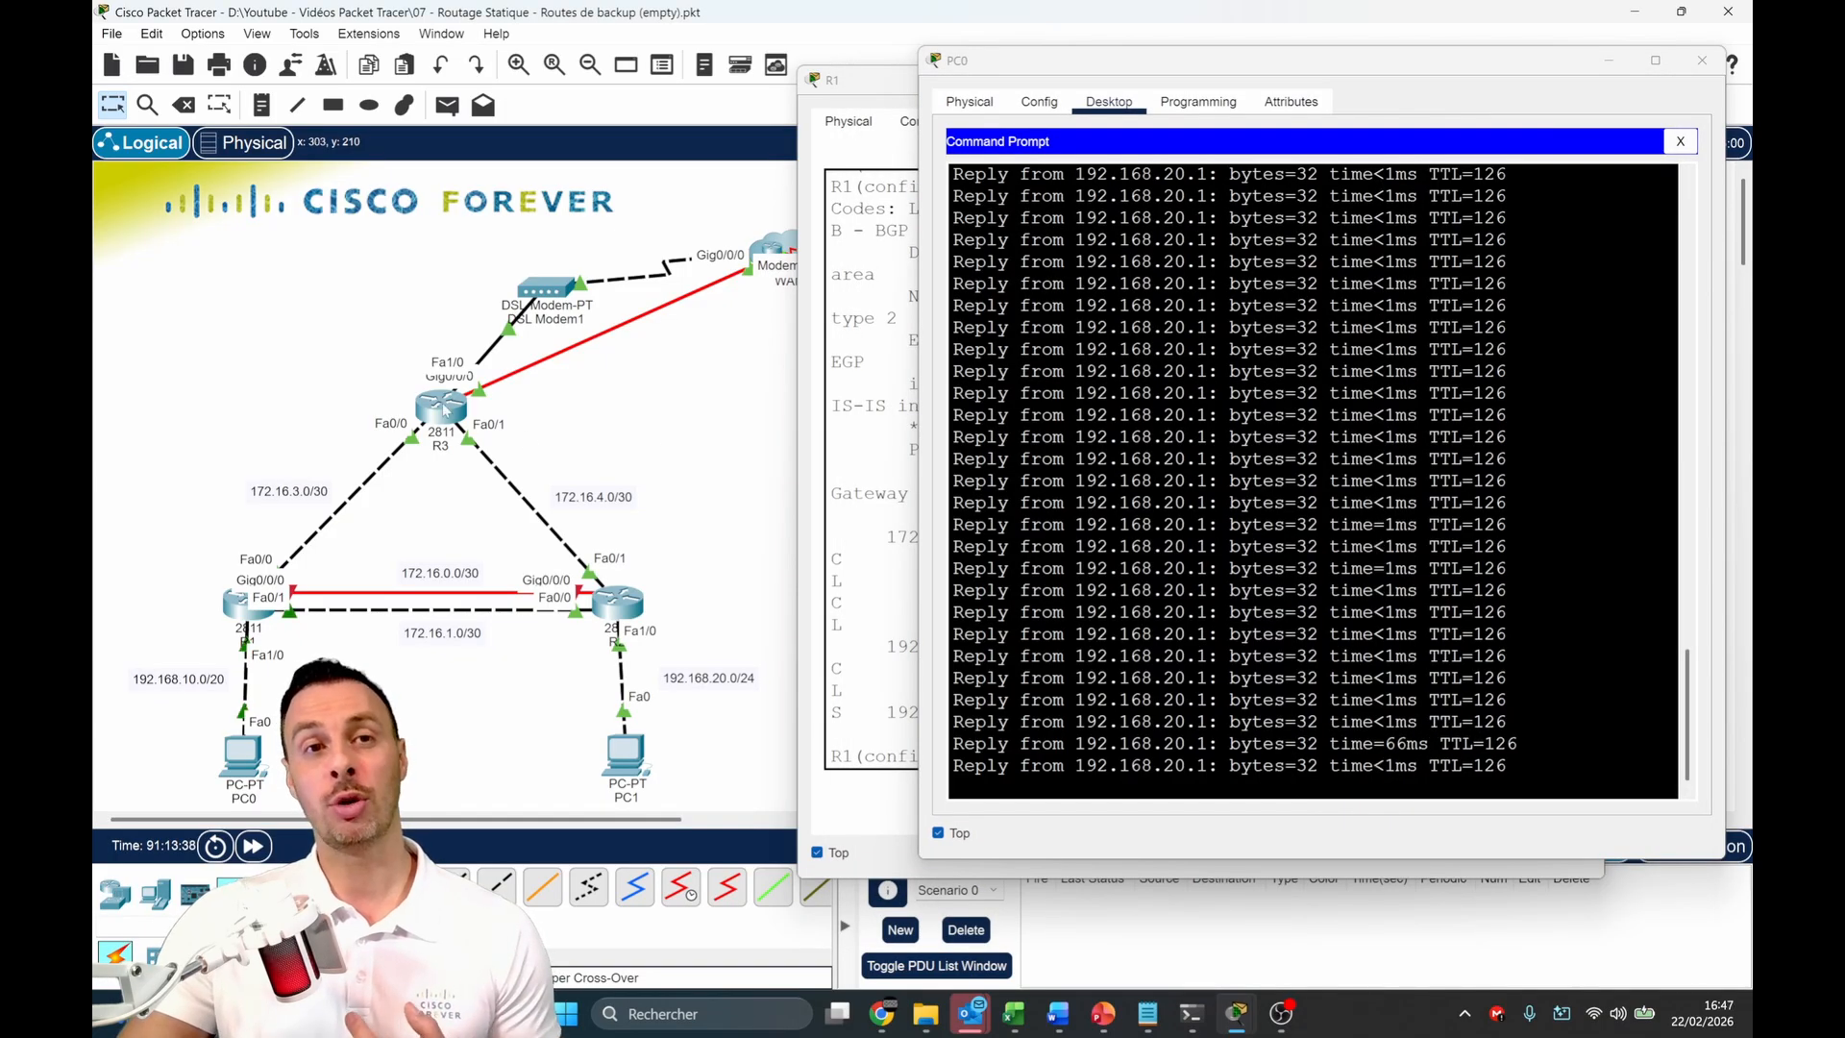
click(455, 413)
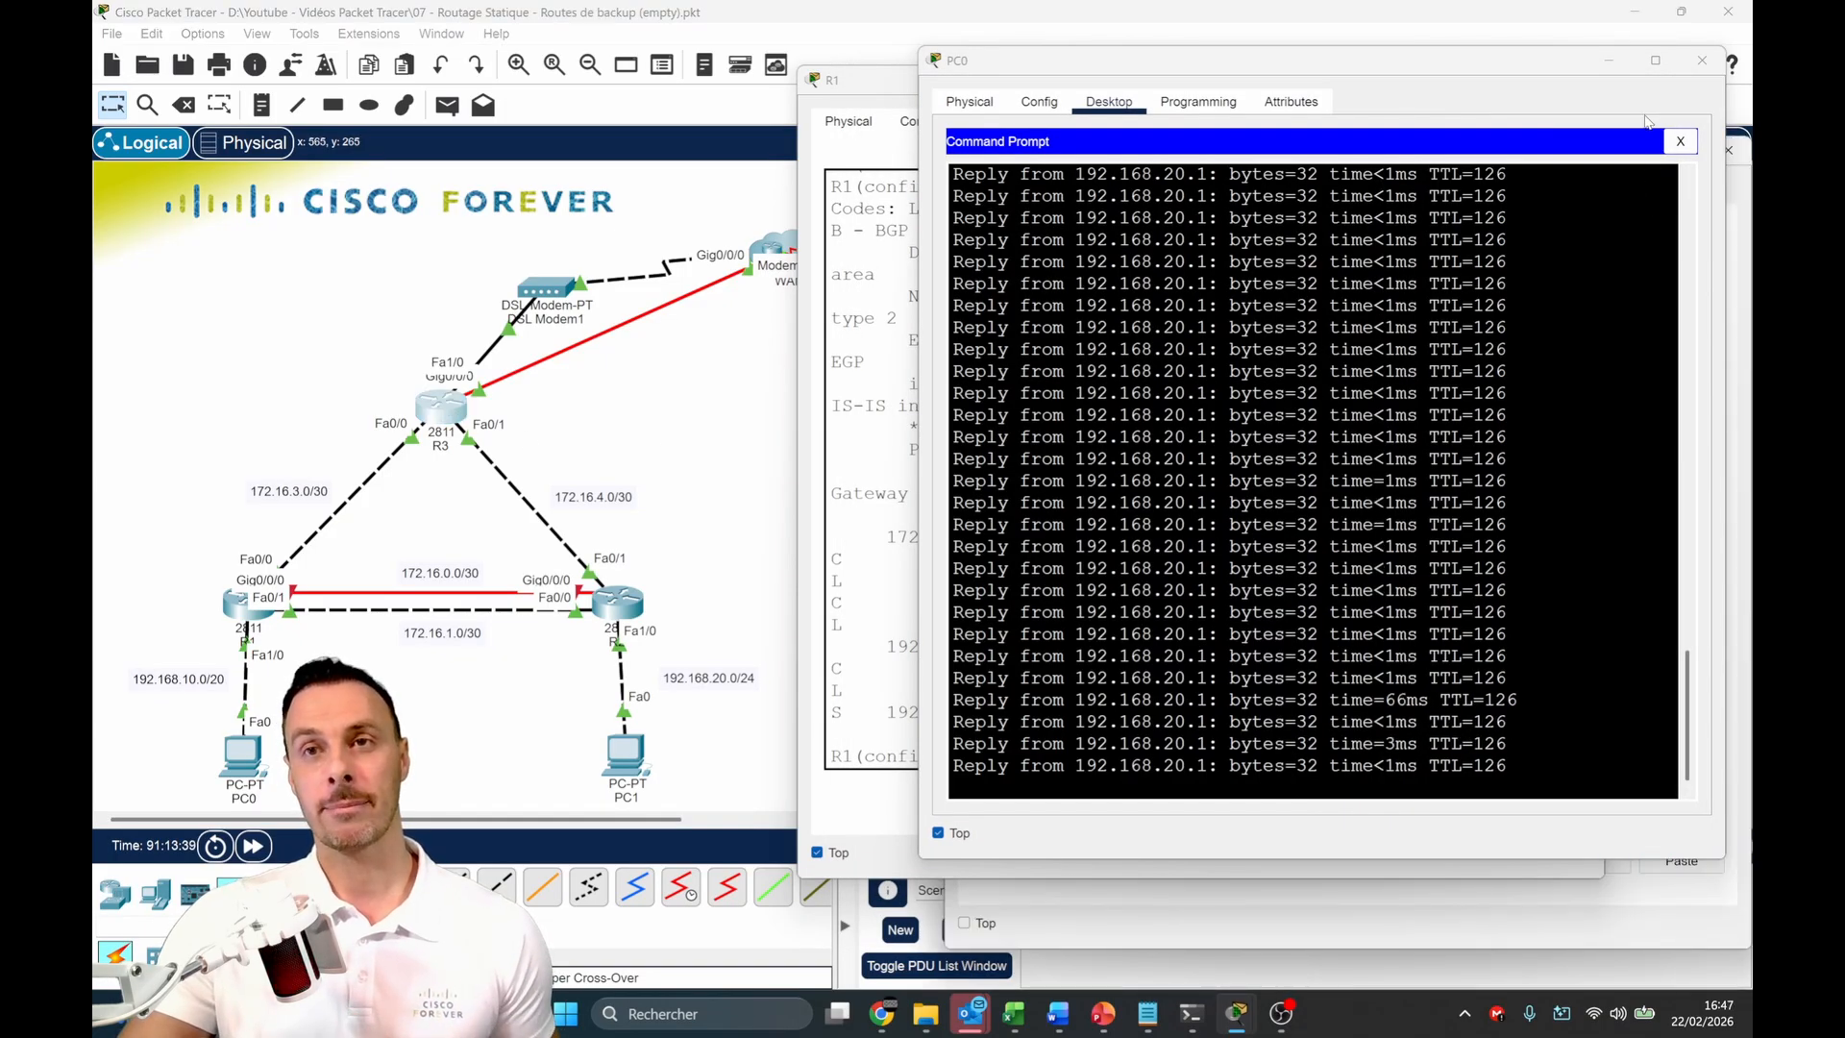
click(1608, 60)
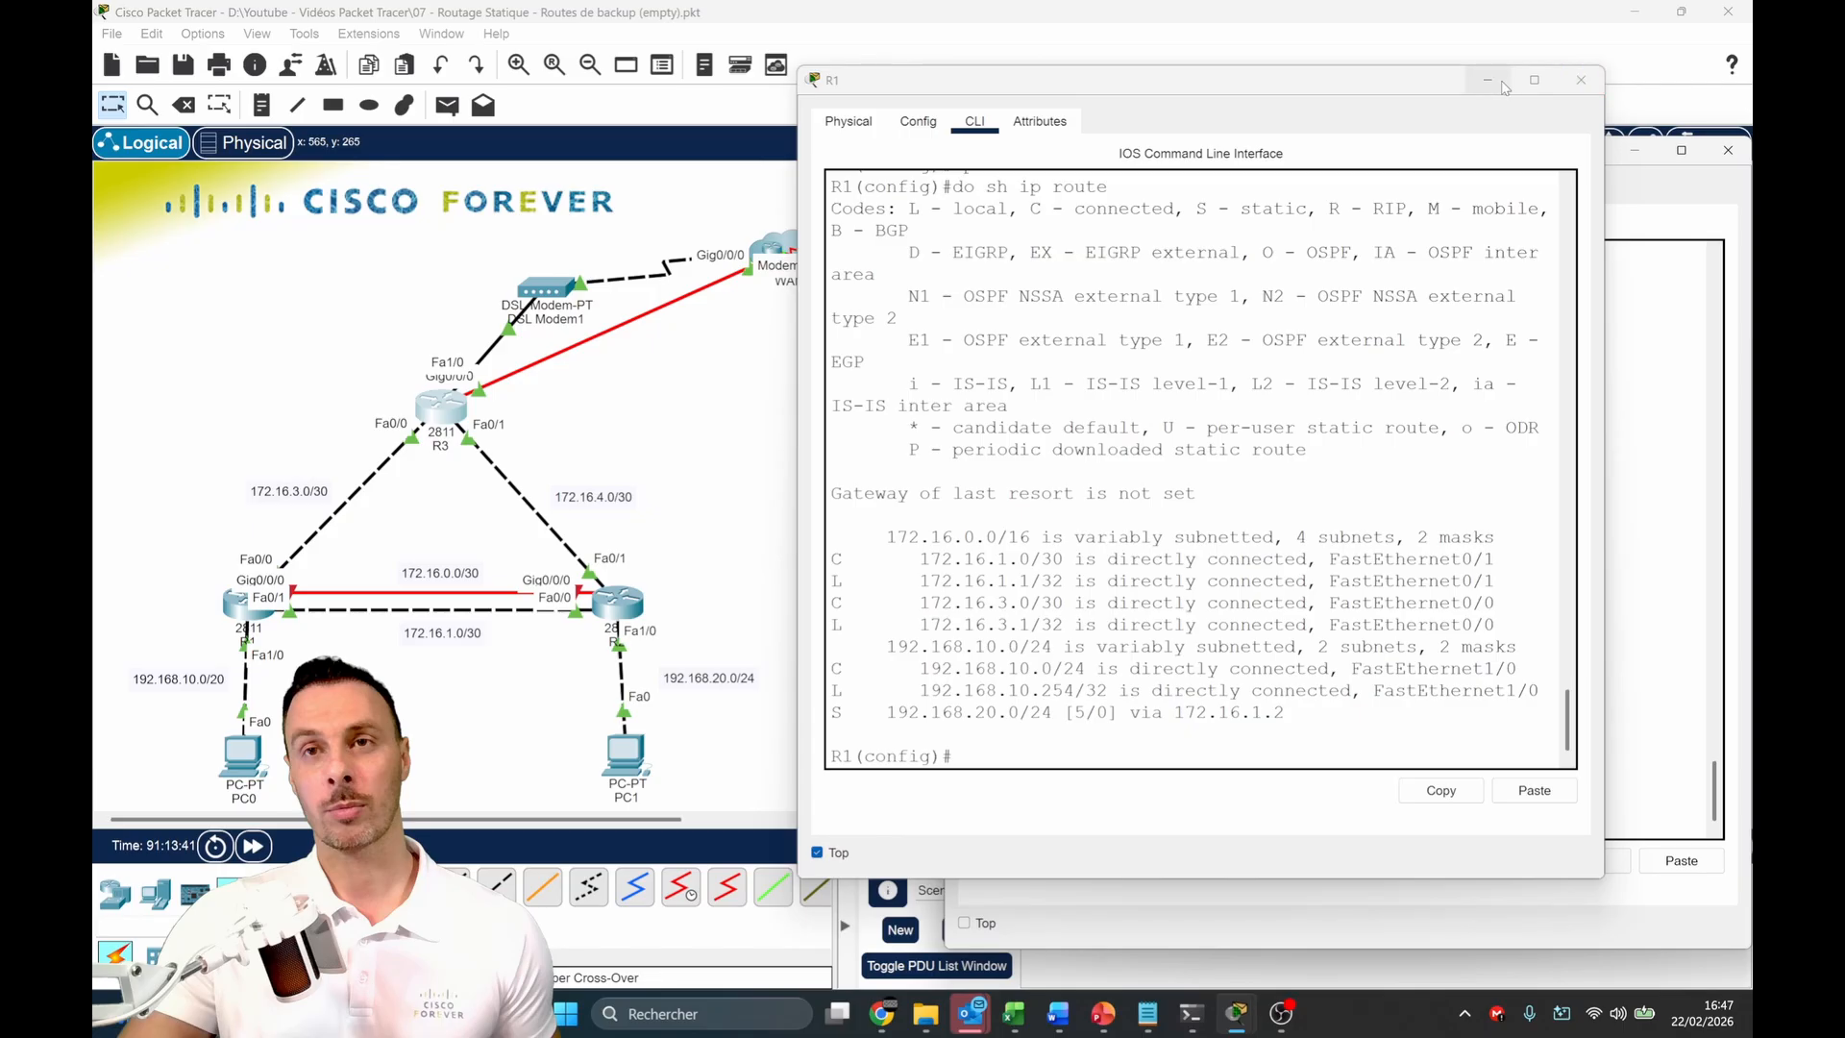
click(1595, 75)
click(1728, 150)
click(440, 409)
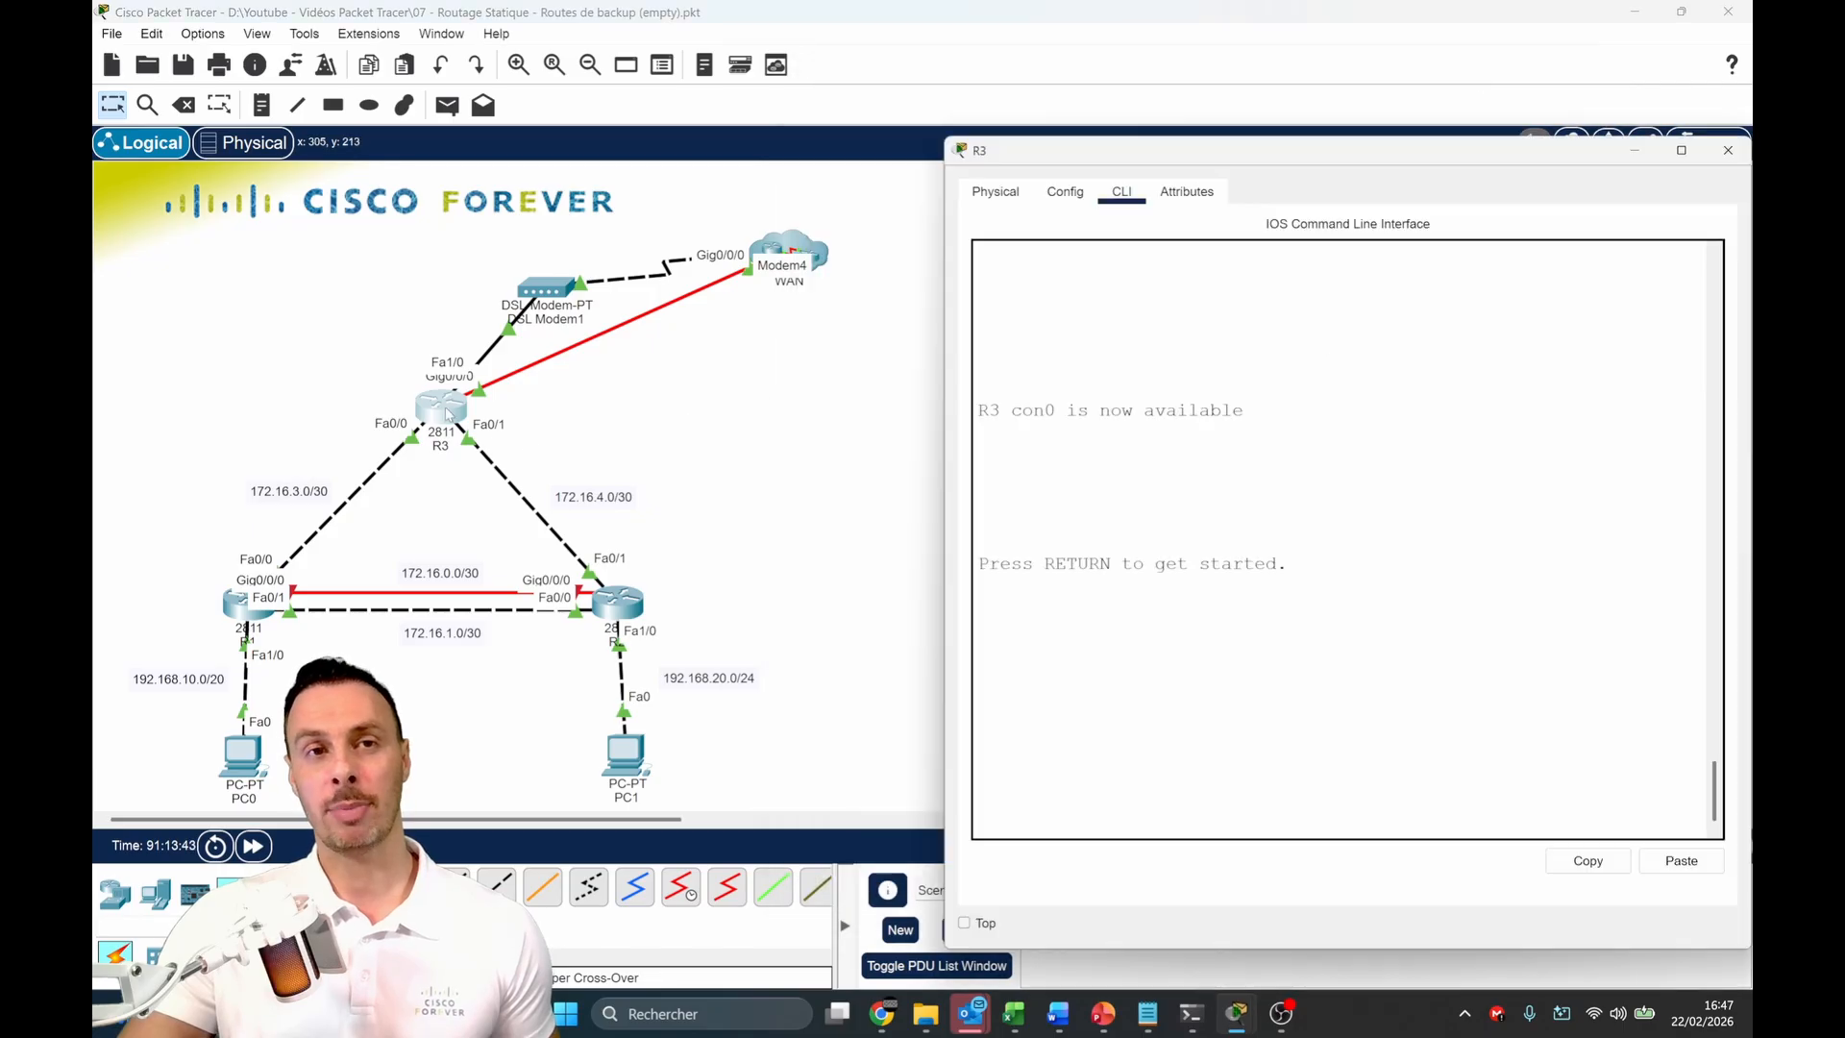
Start R3's console session and enter privileged and global configuration mode
key(Return)
key(Return)
key(Return)
key(Return)
text(en)
key(Return)
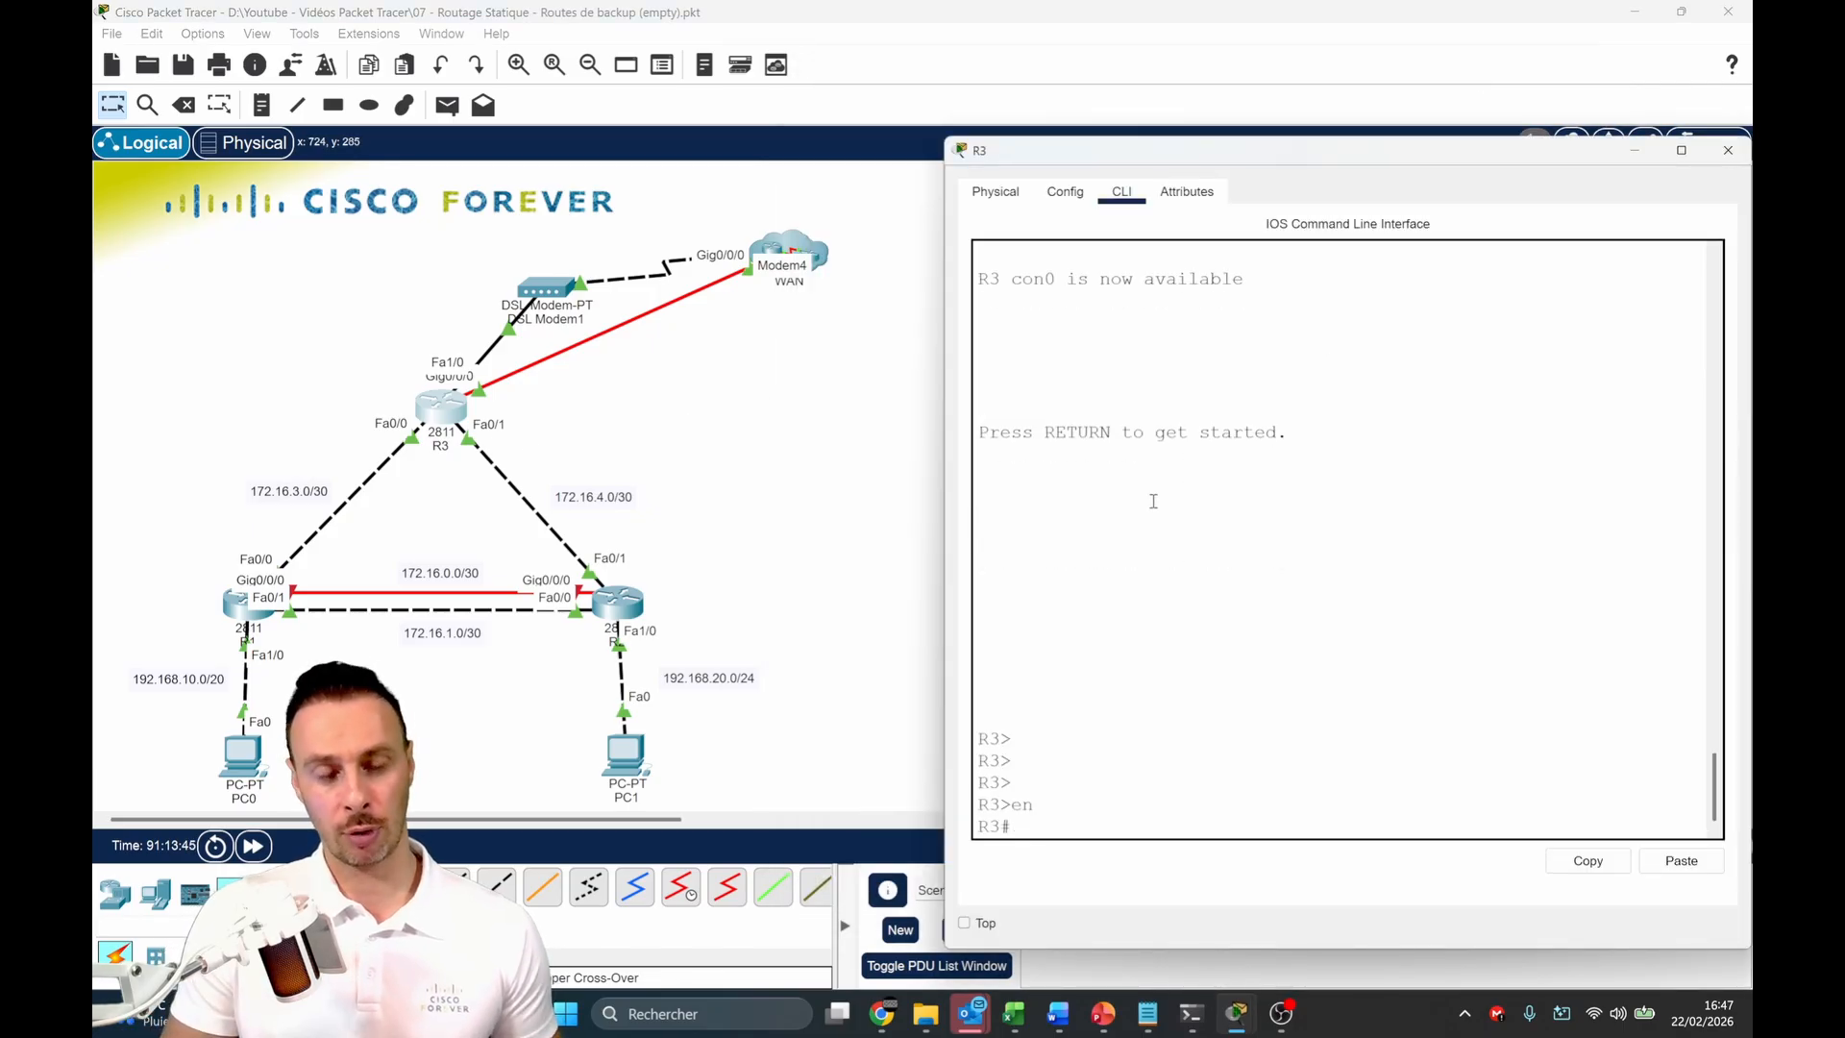
text(conf t)
key(Return)
Add a static route on R3 to 192.168.10.0 255.255.255.0 via R1's address 172.16.3.1
text(ip route)
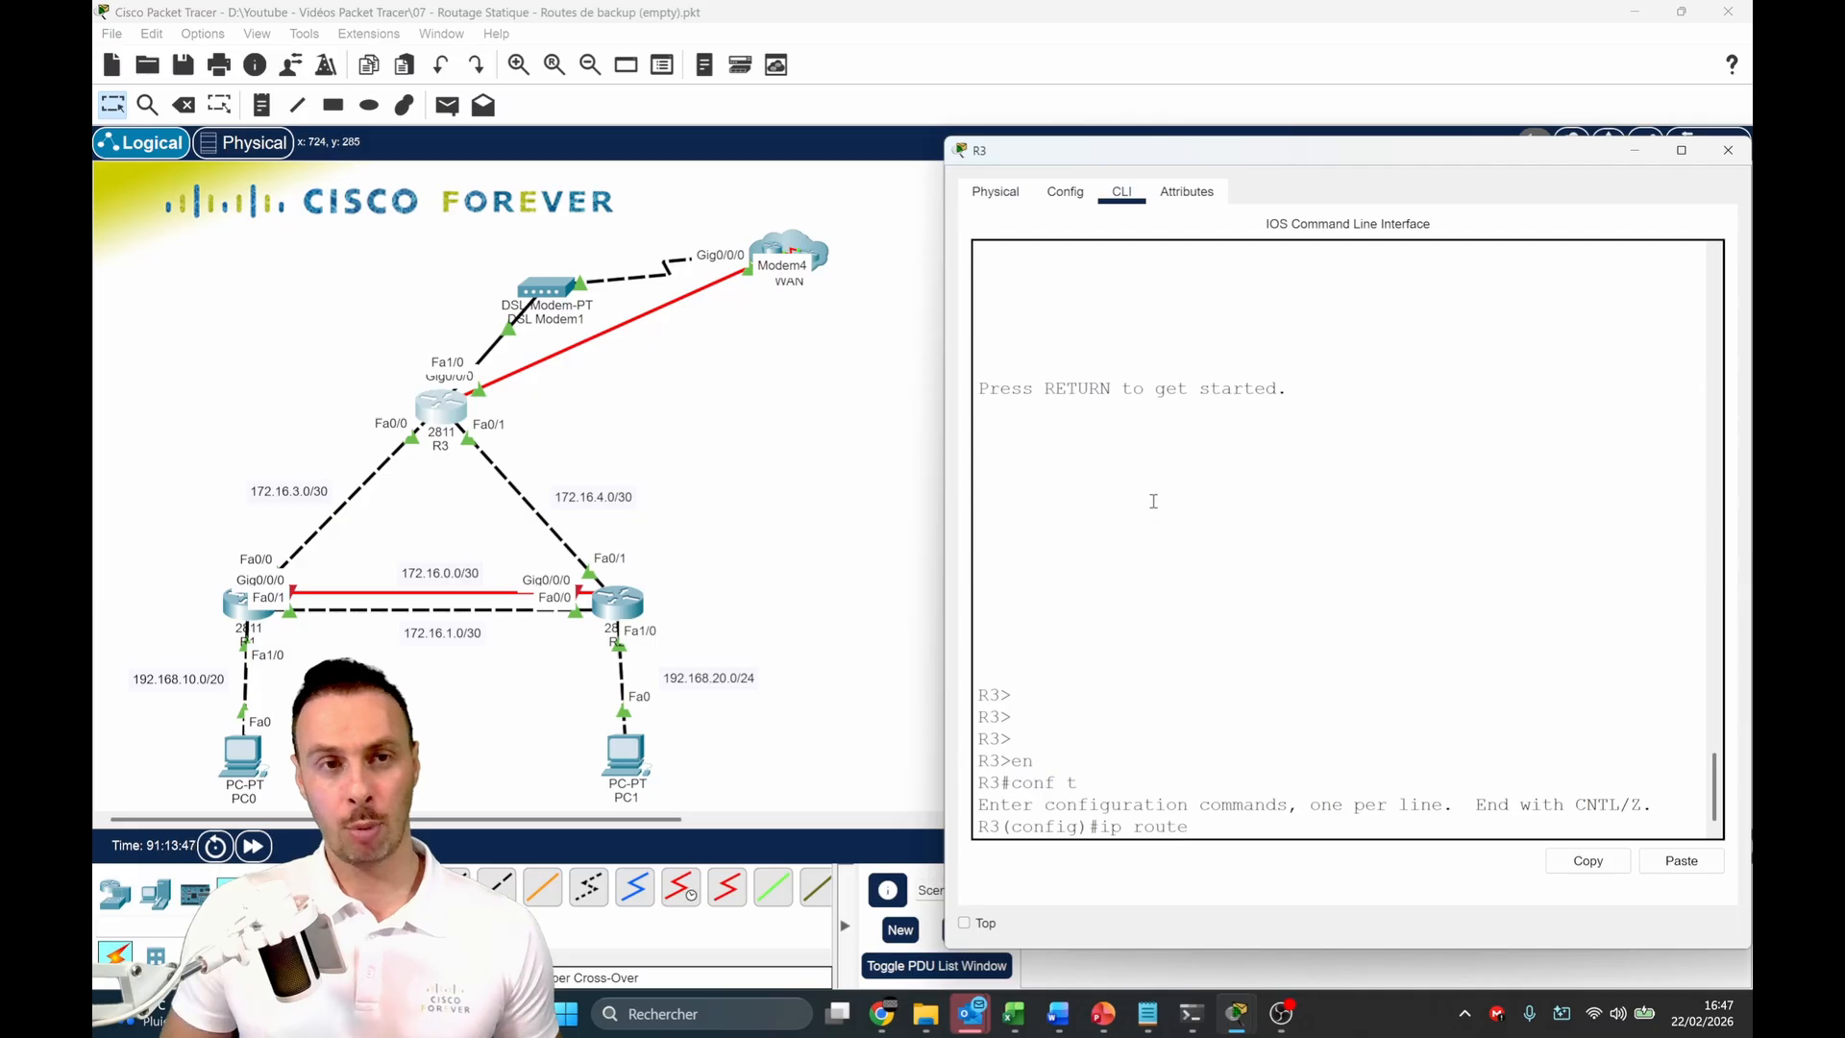
text( 192.168.10)
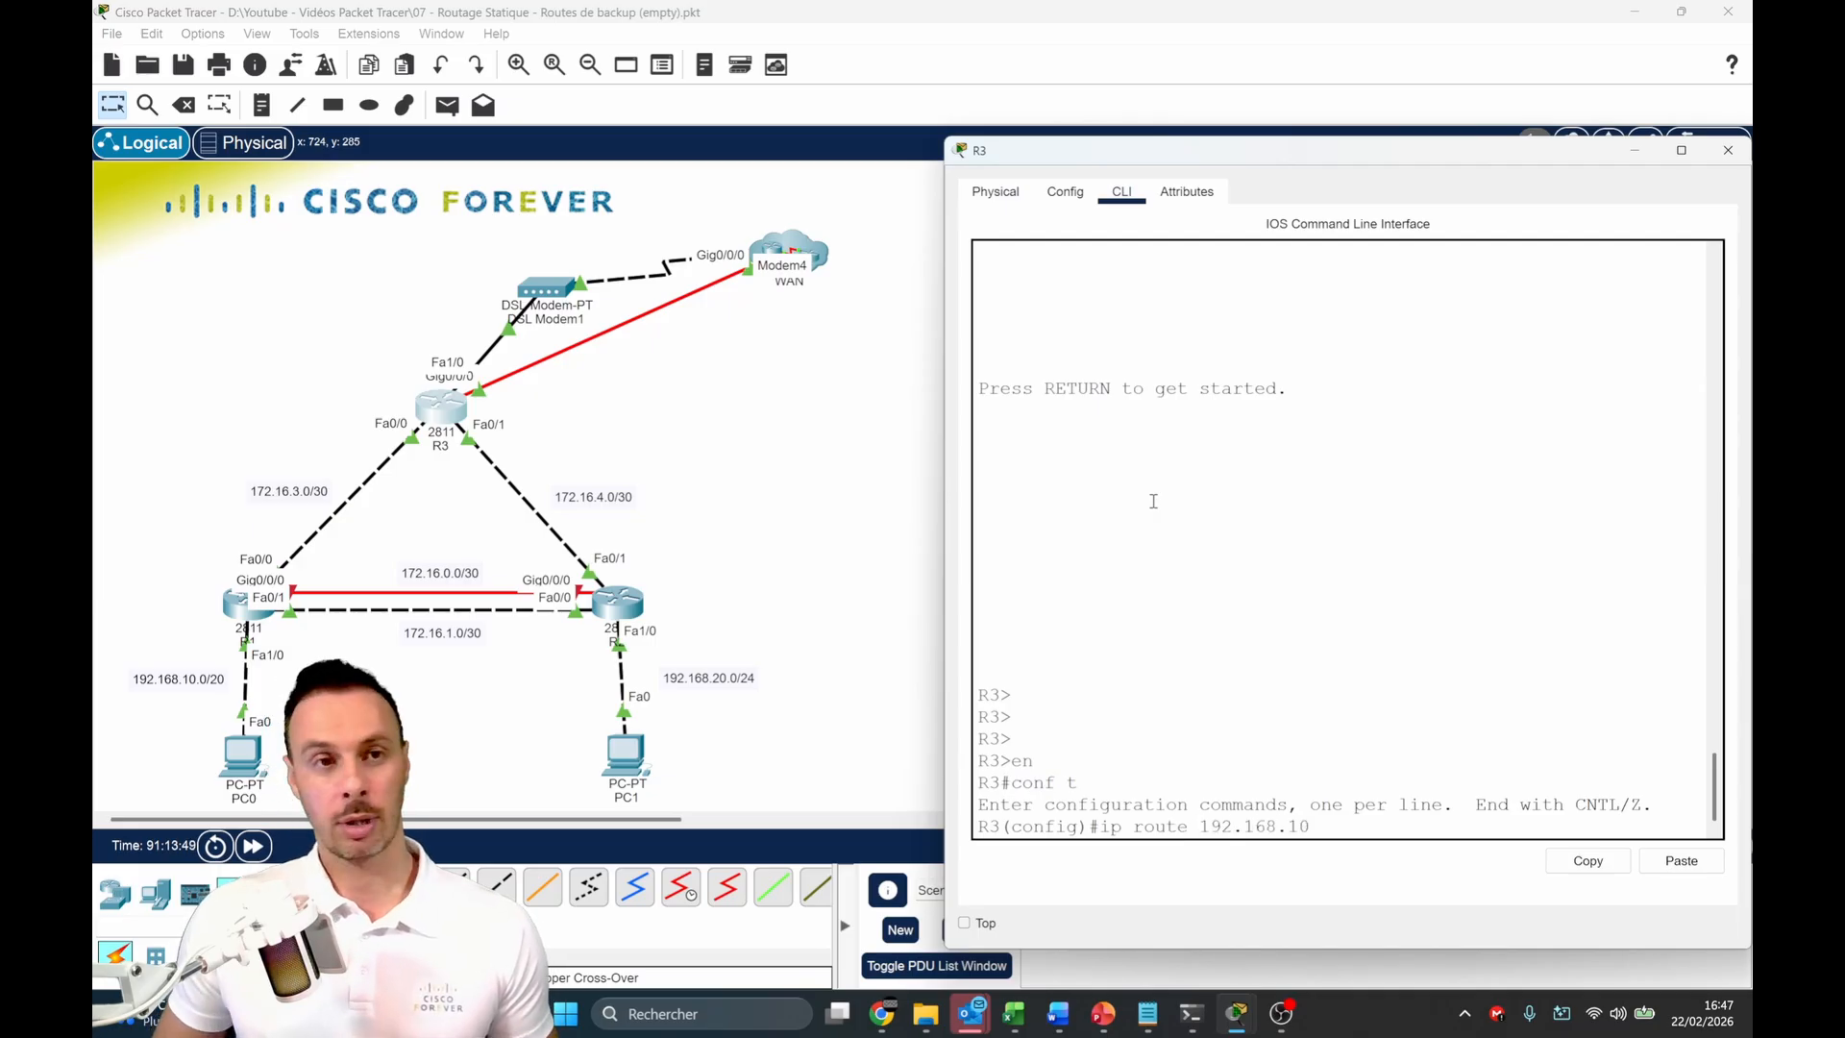
text(.0 255.255)
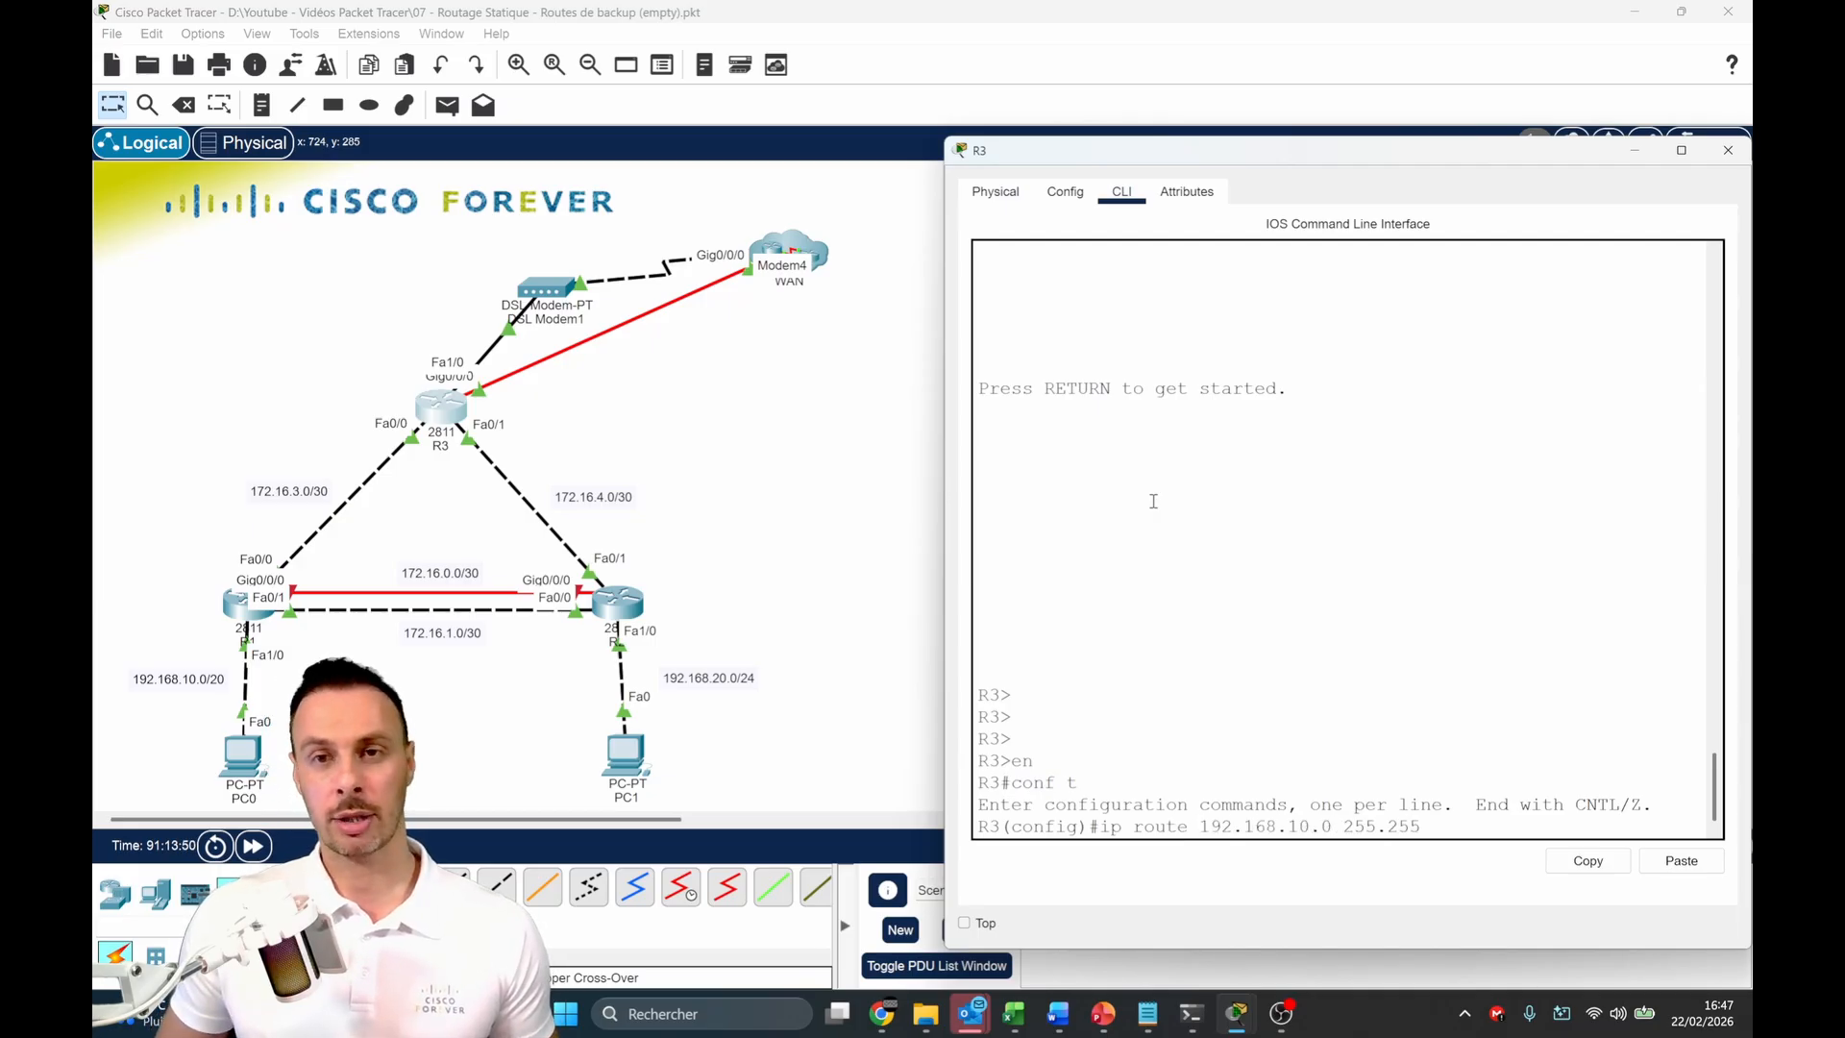
text(.255.0 17)
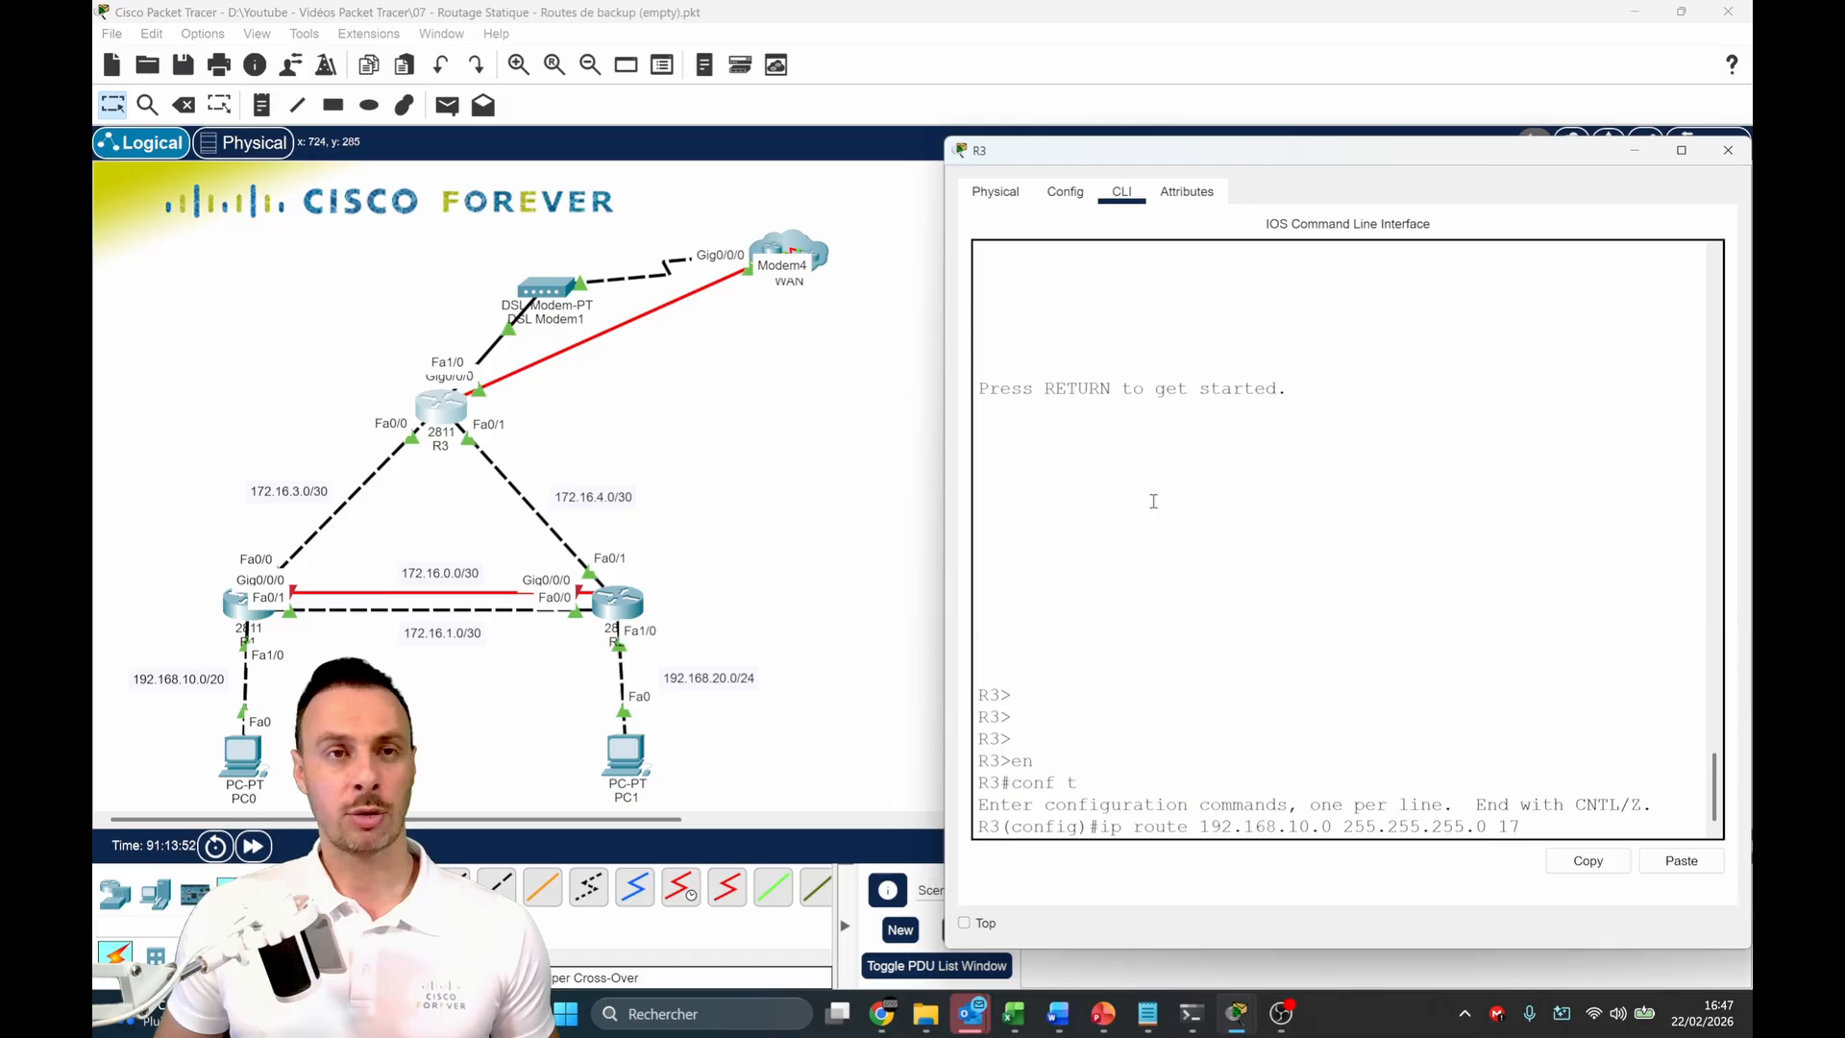
text(2.16.3.1)
key(Return)
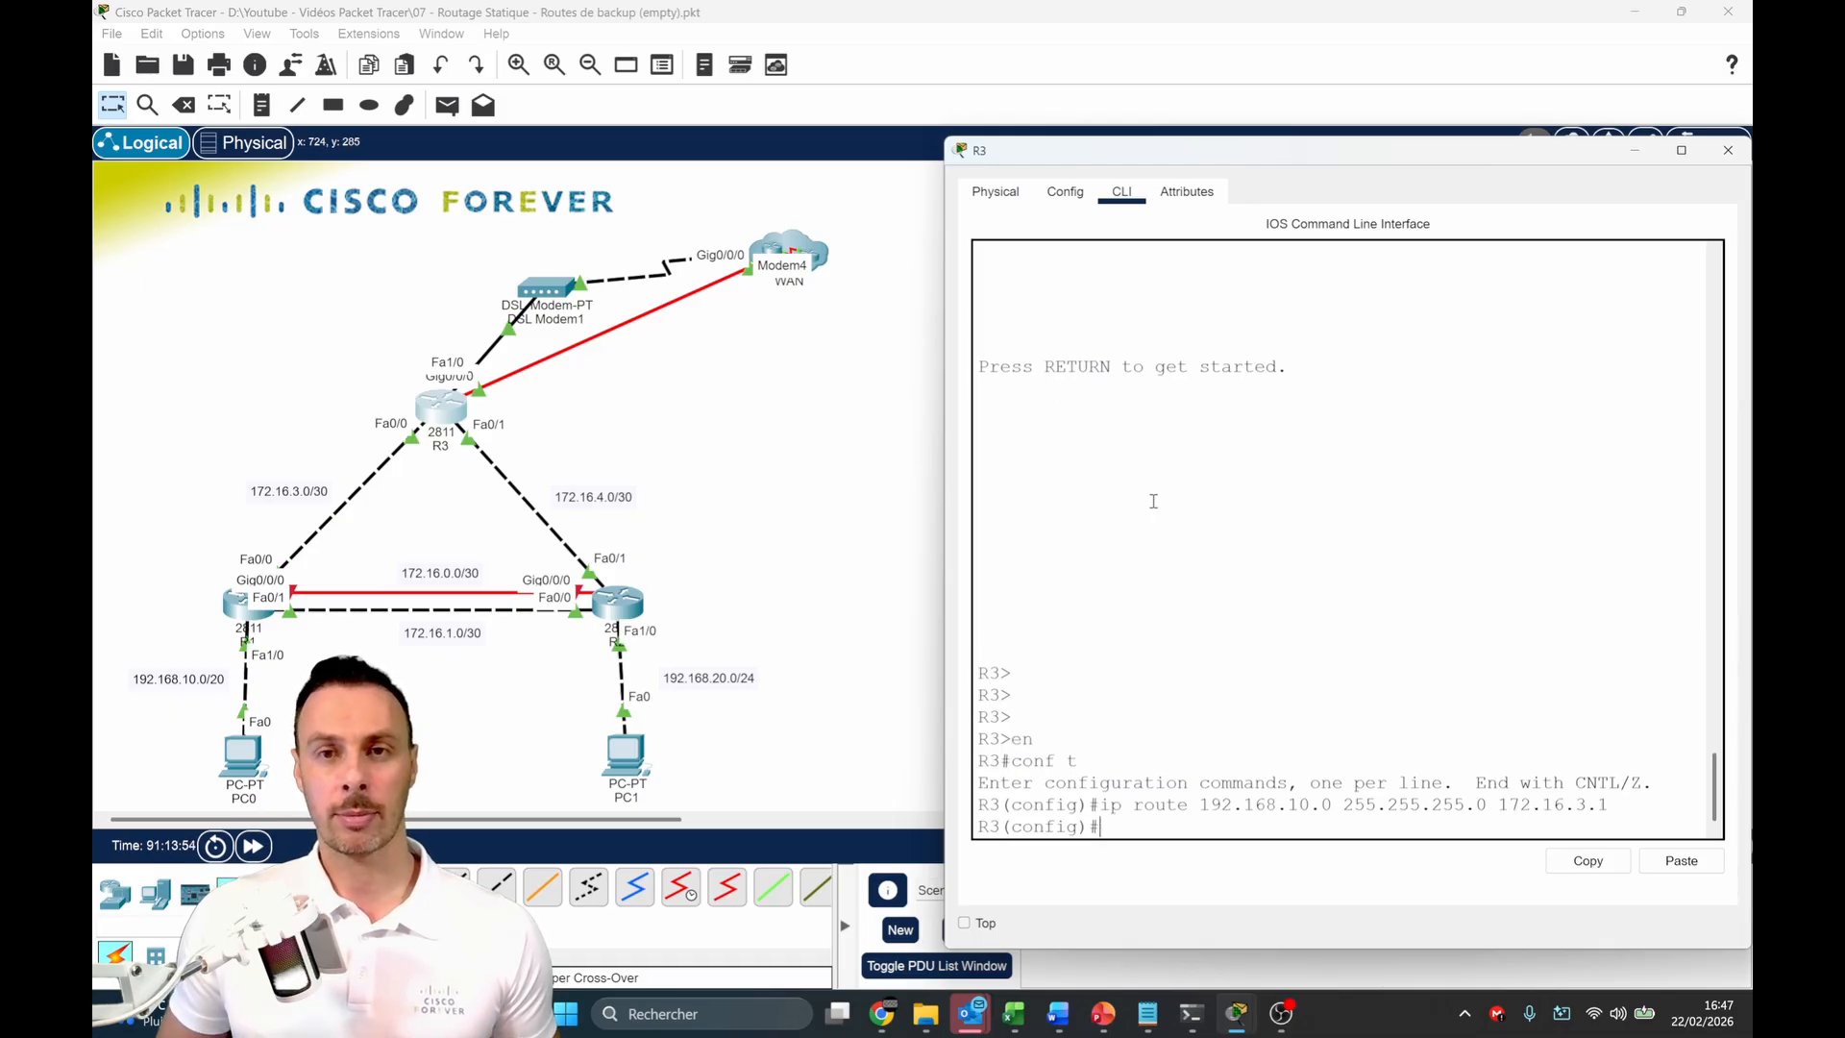
Reuse the previous route command on R3 to add a static route to 192.168.20.0 255.255.255.0 via 172.16.4.1
key(Up)
key(Left)
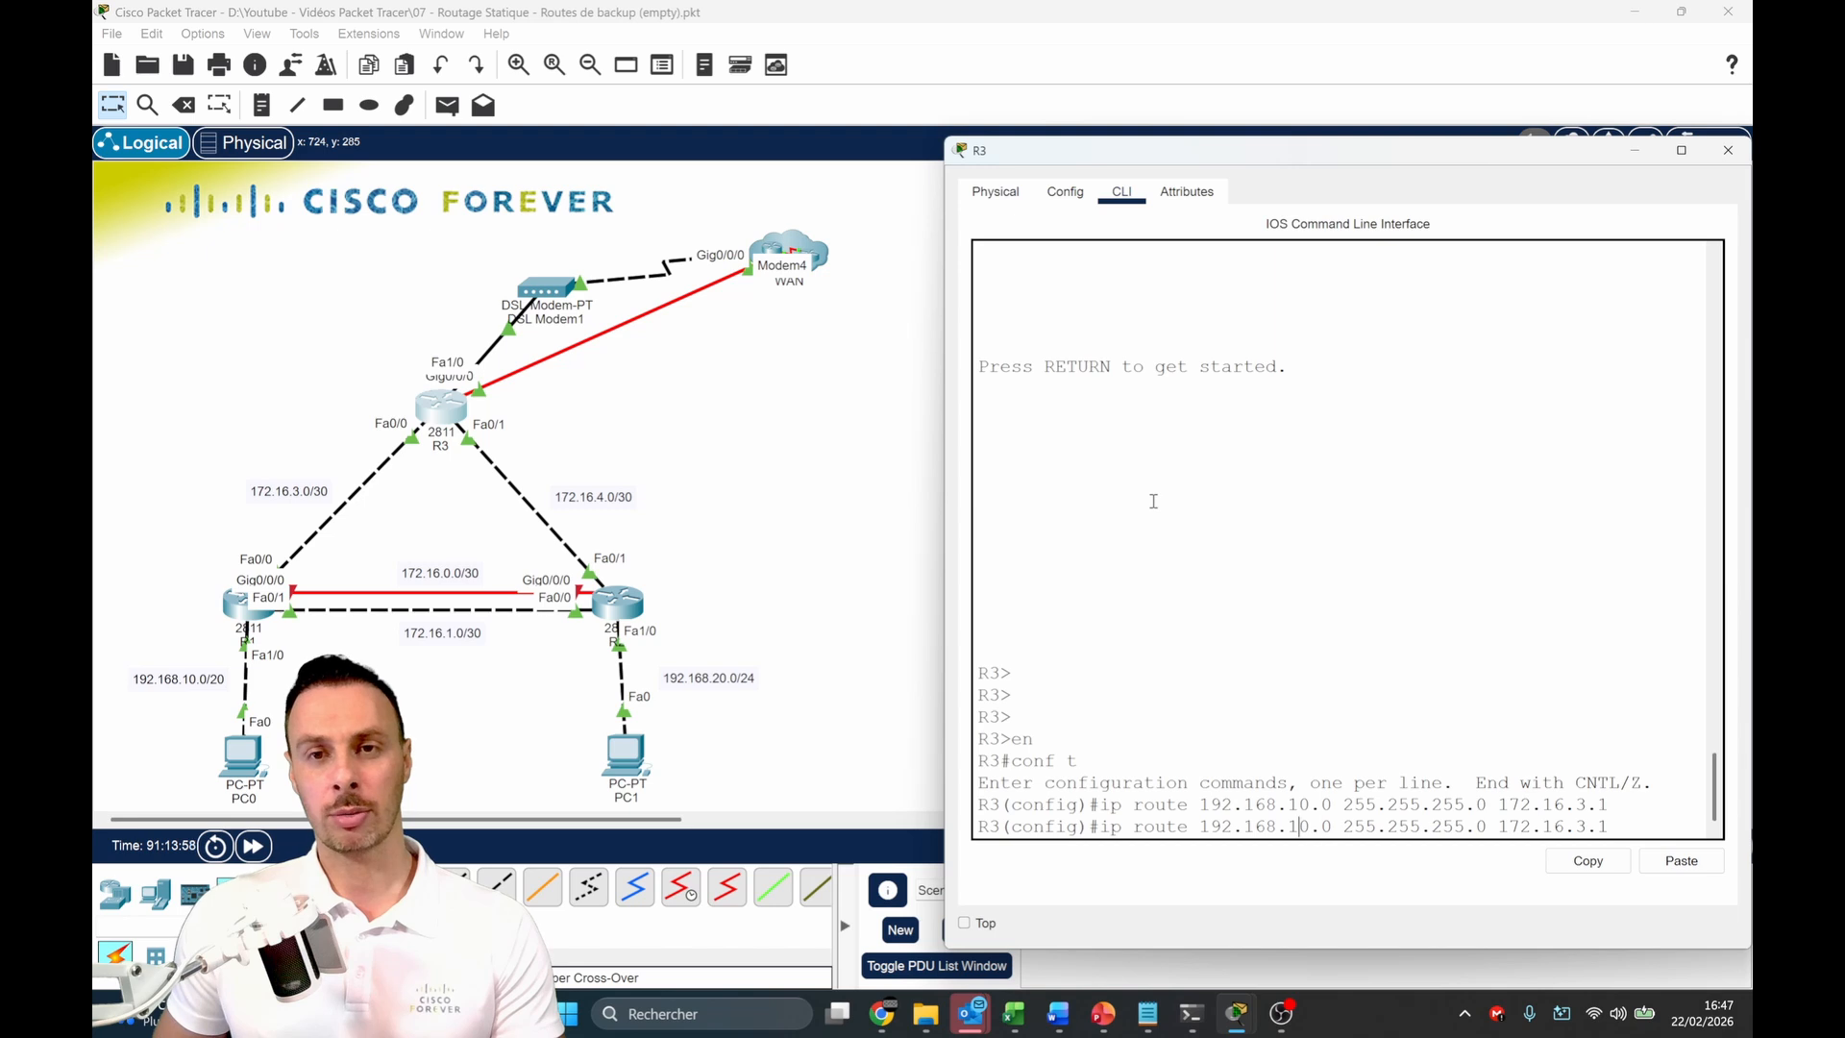
key(BackSpace)
text(2)
key(Right)
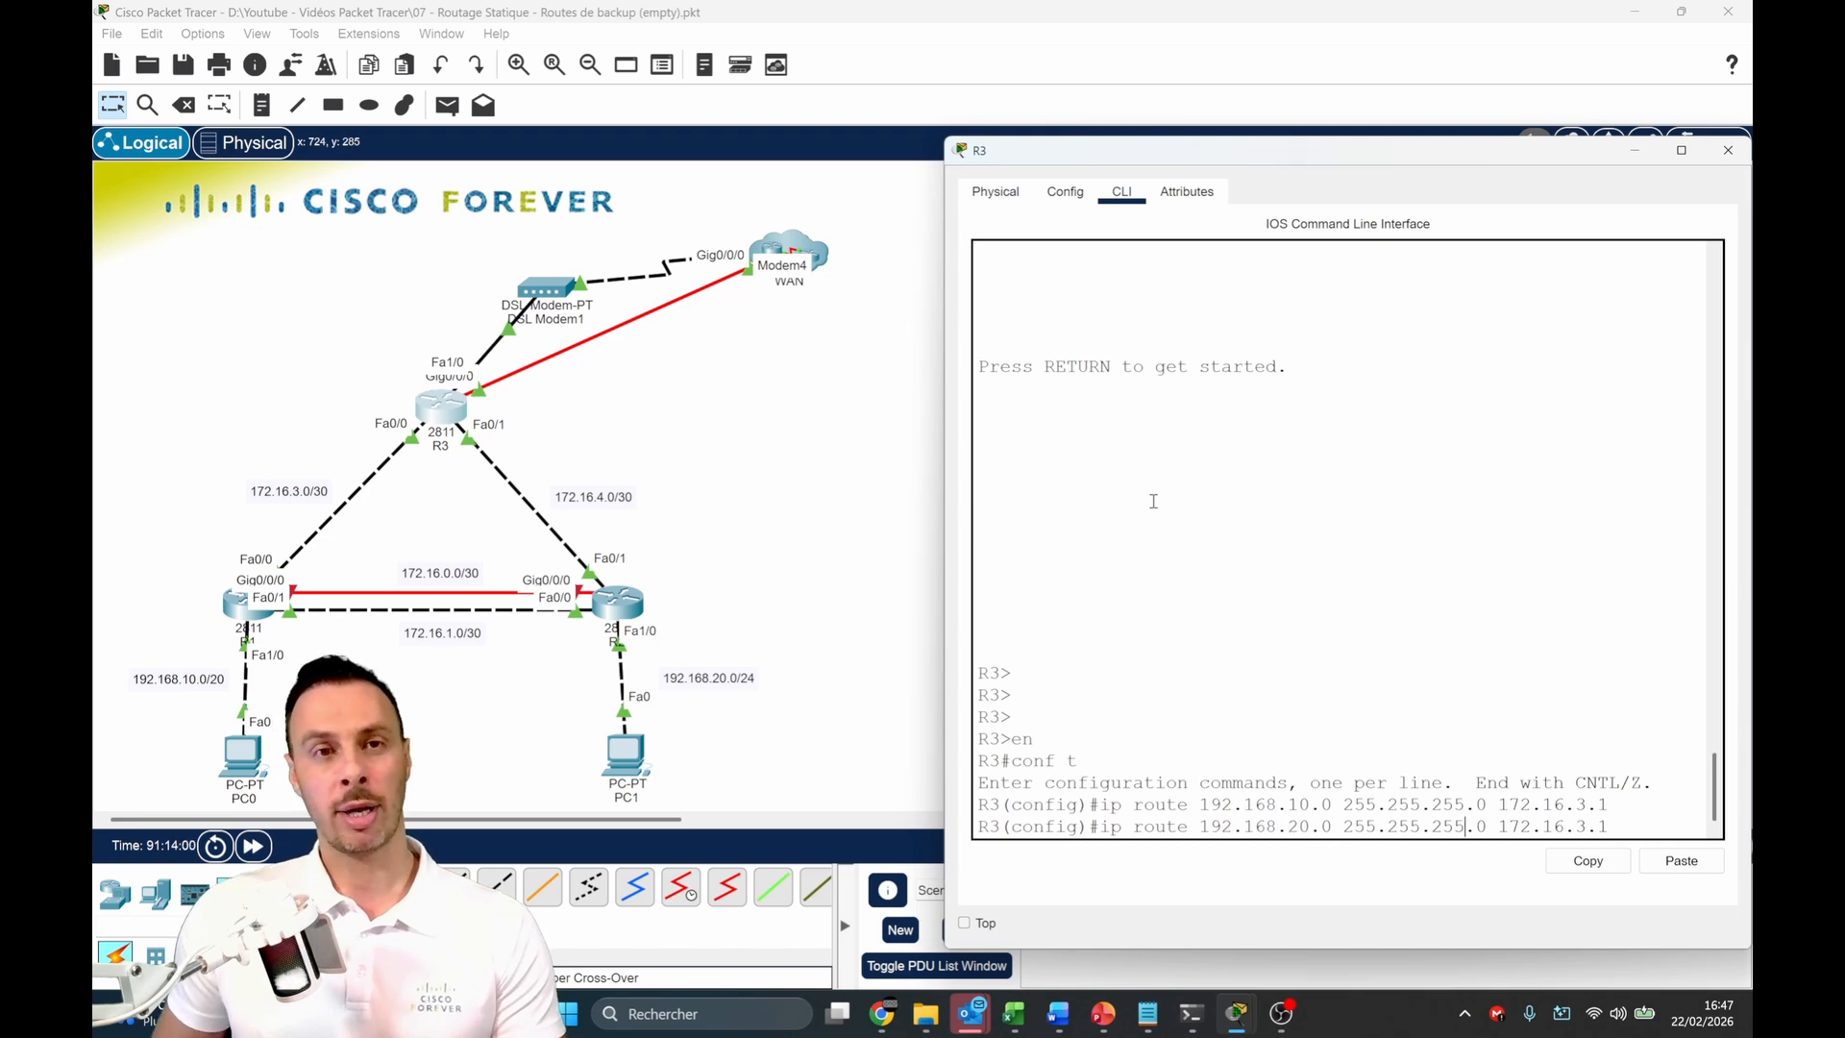
text(4)
key(Return)
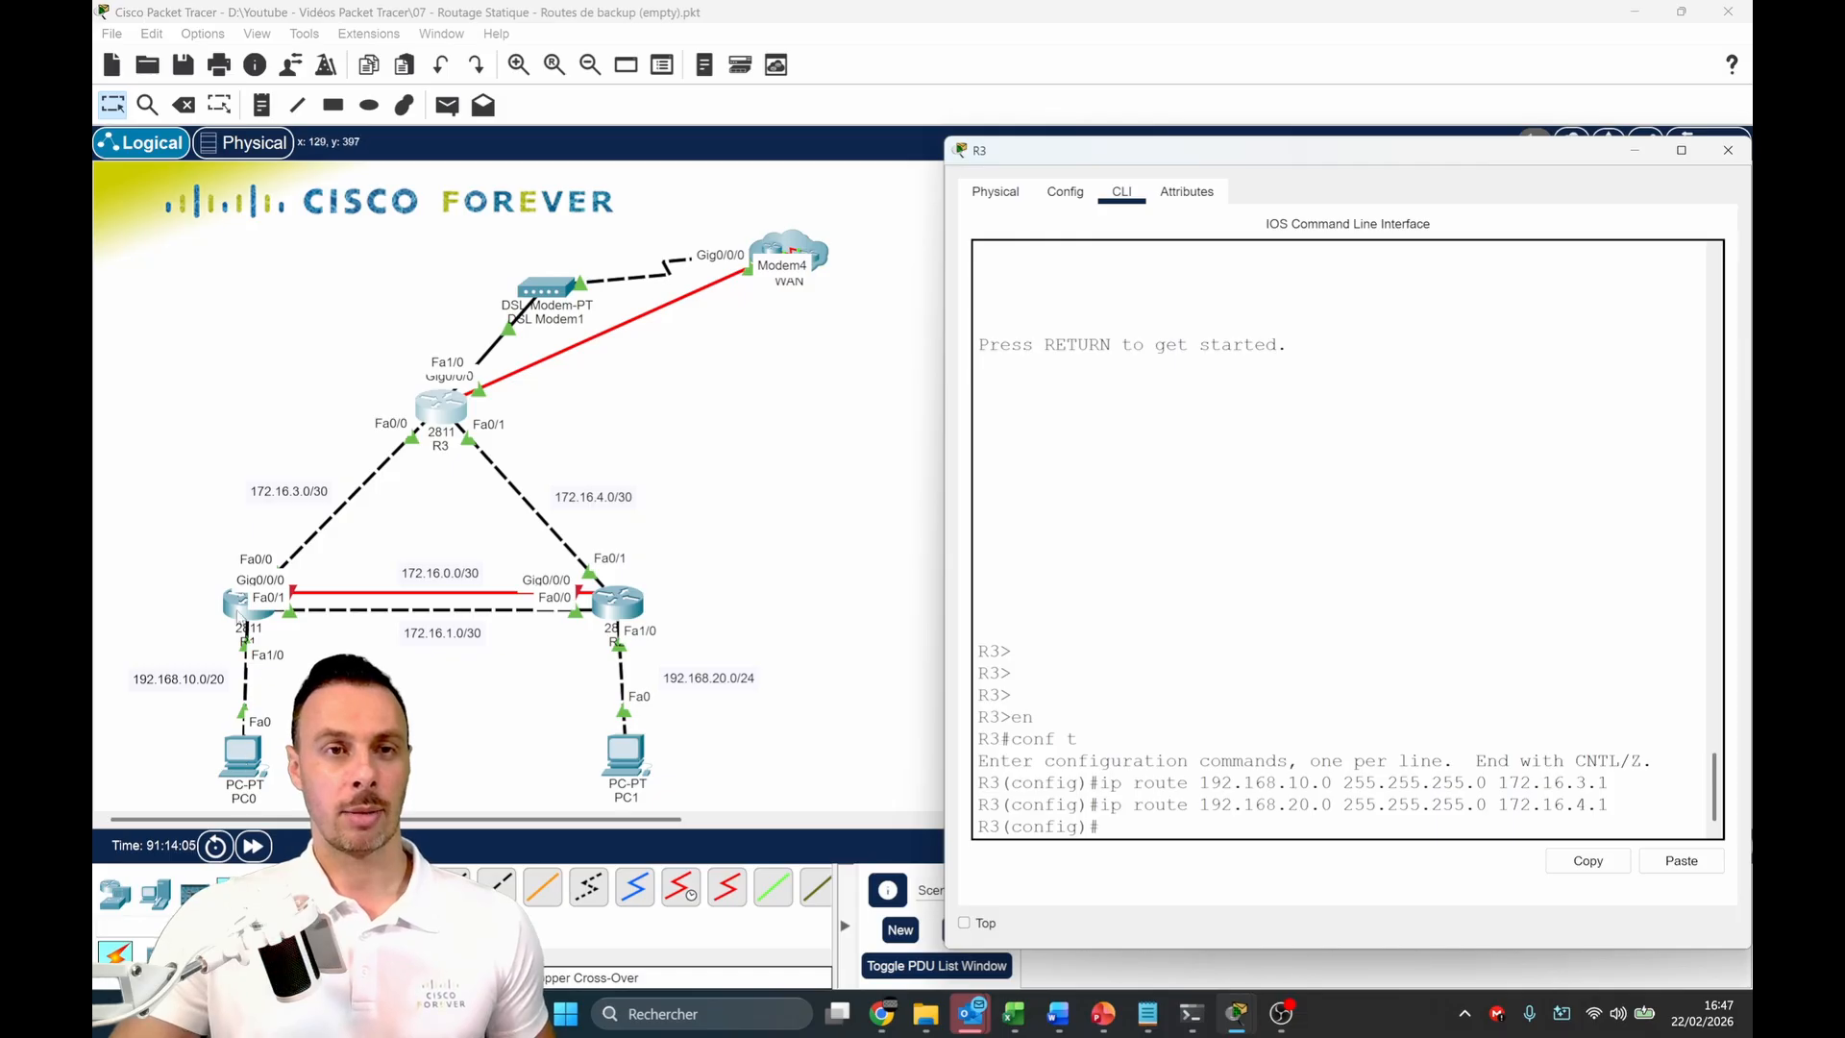
Reopen R1's console and PC0's command prompt, check the running ping, and return to R1
click(238, 611)
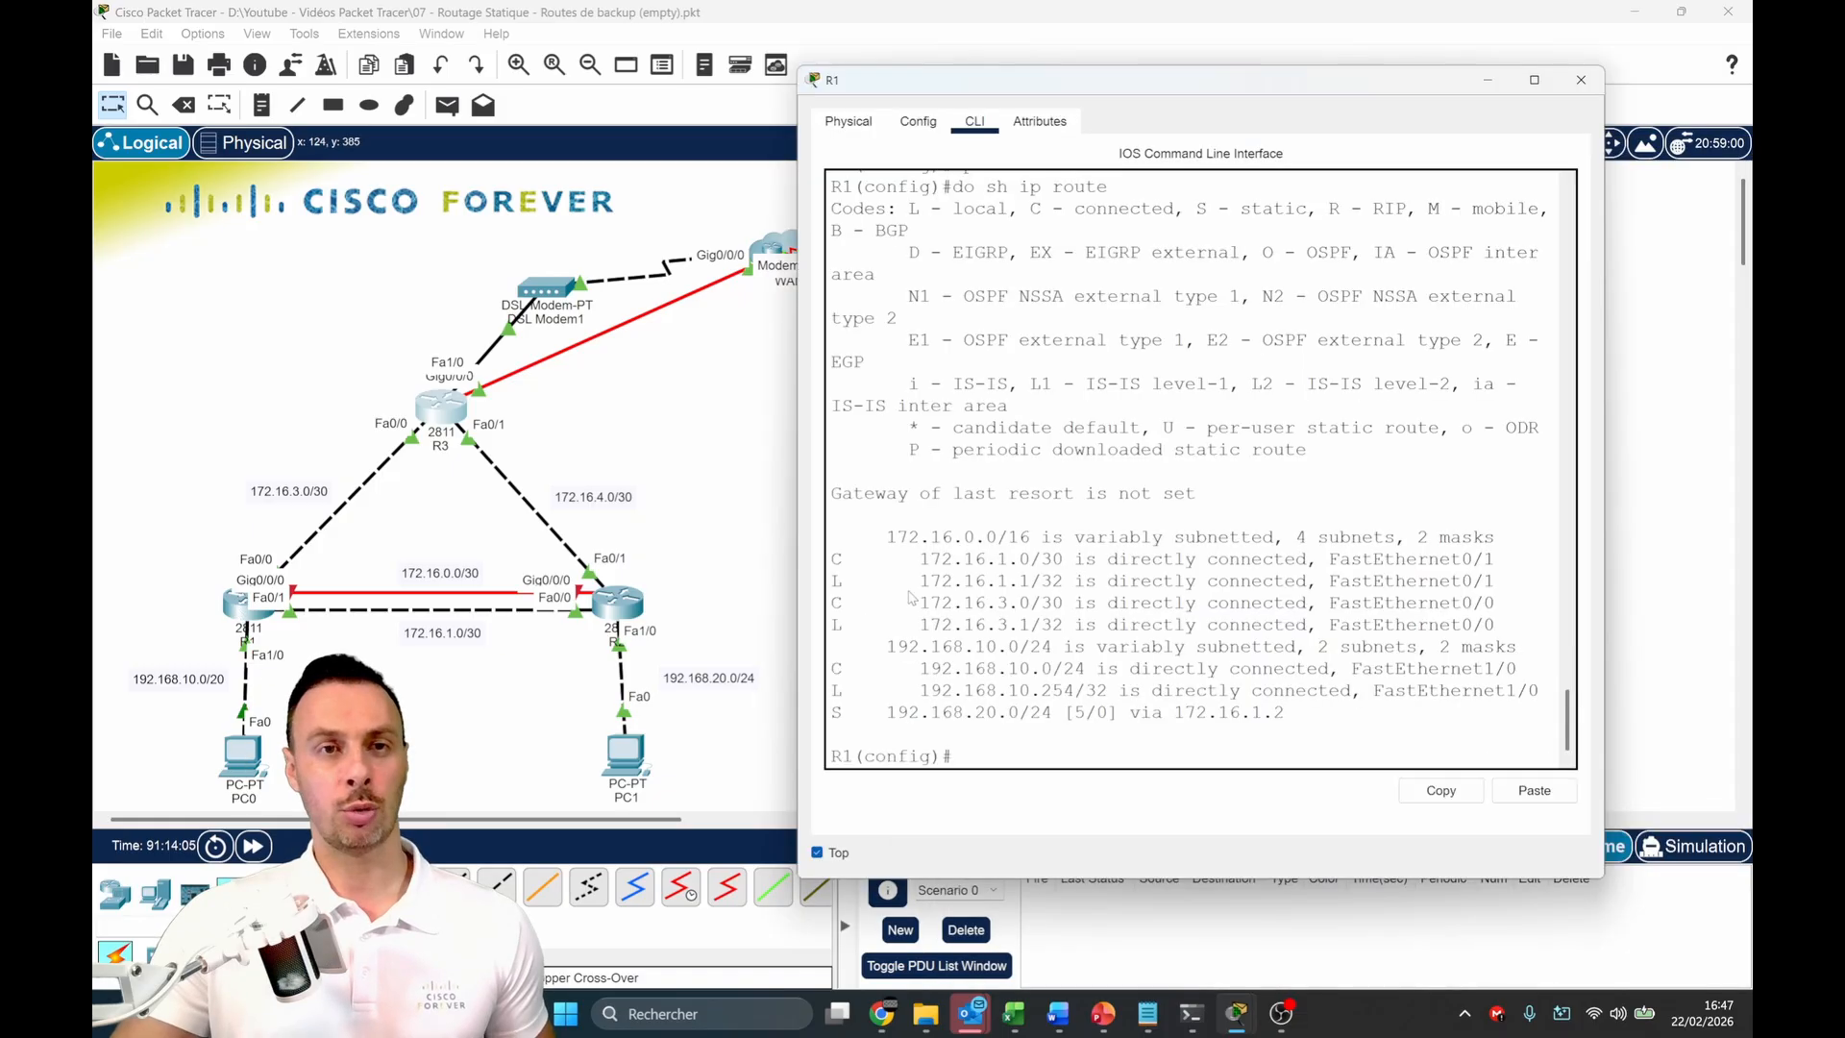
click(243, 755)
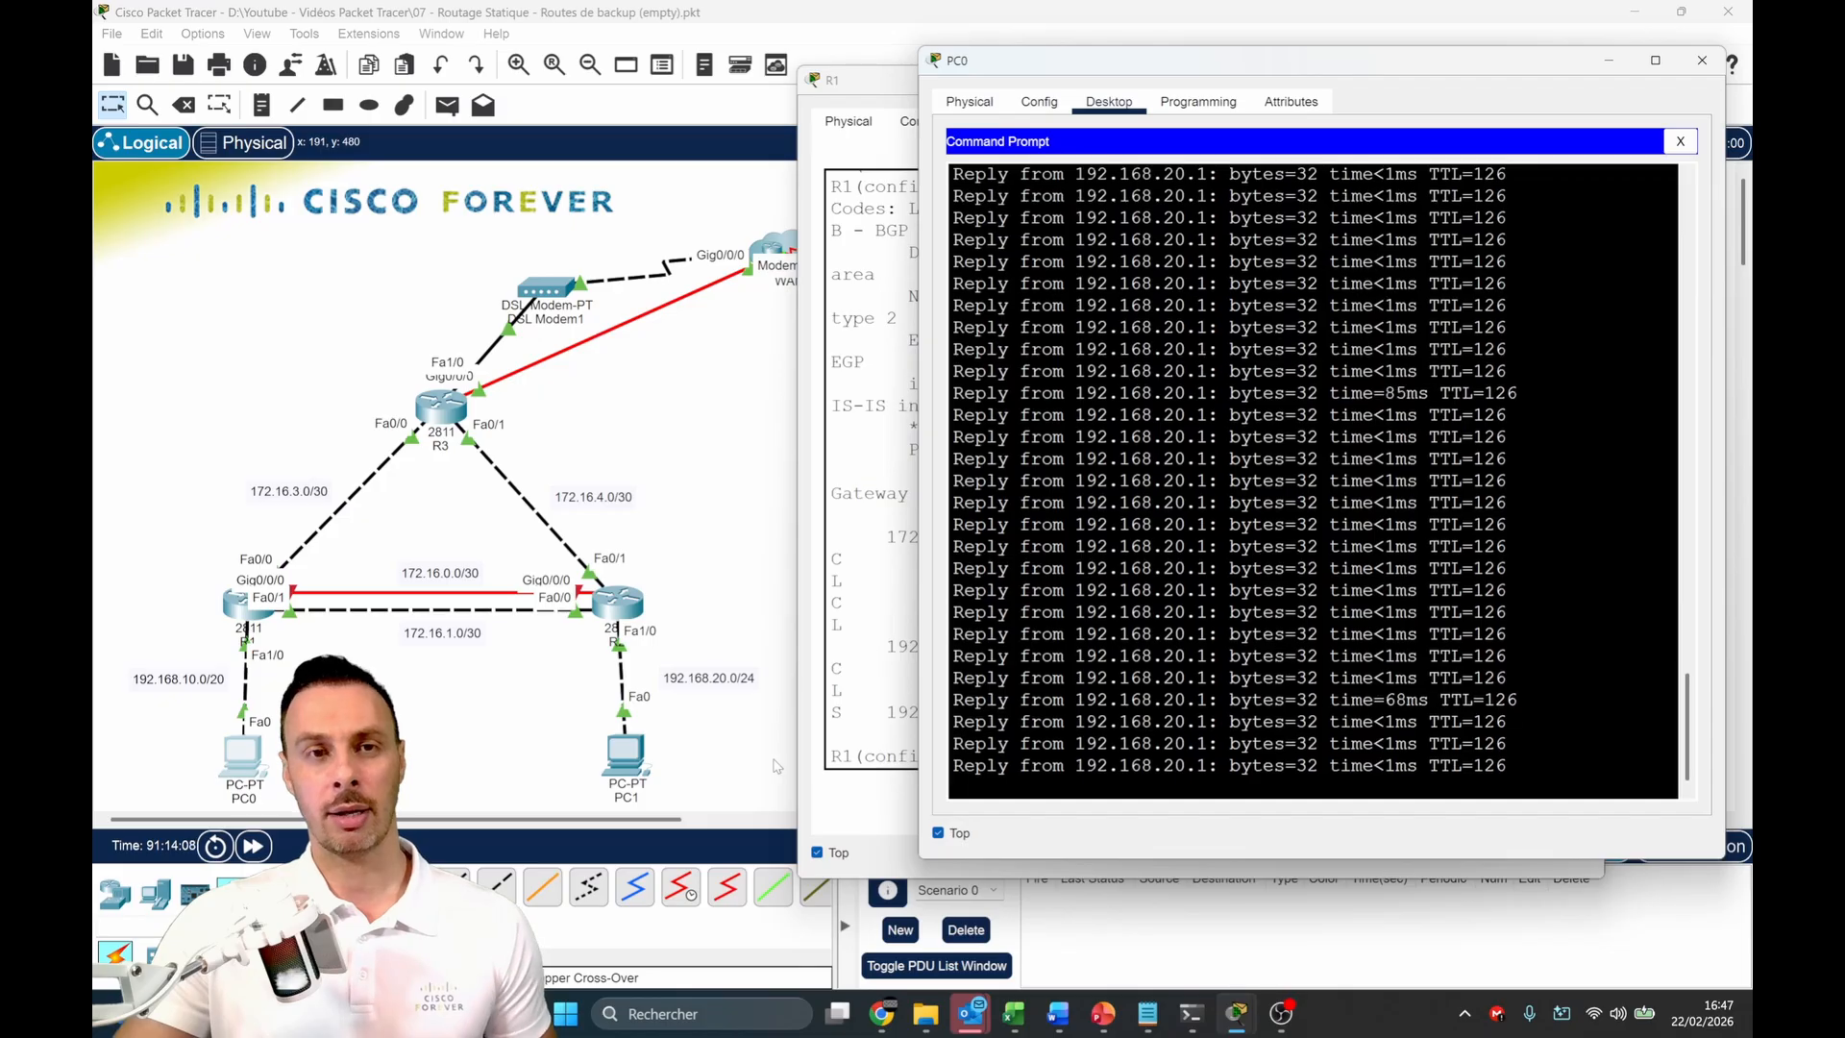
click(865, 615)
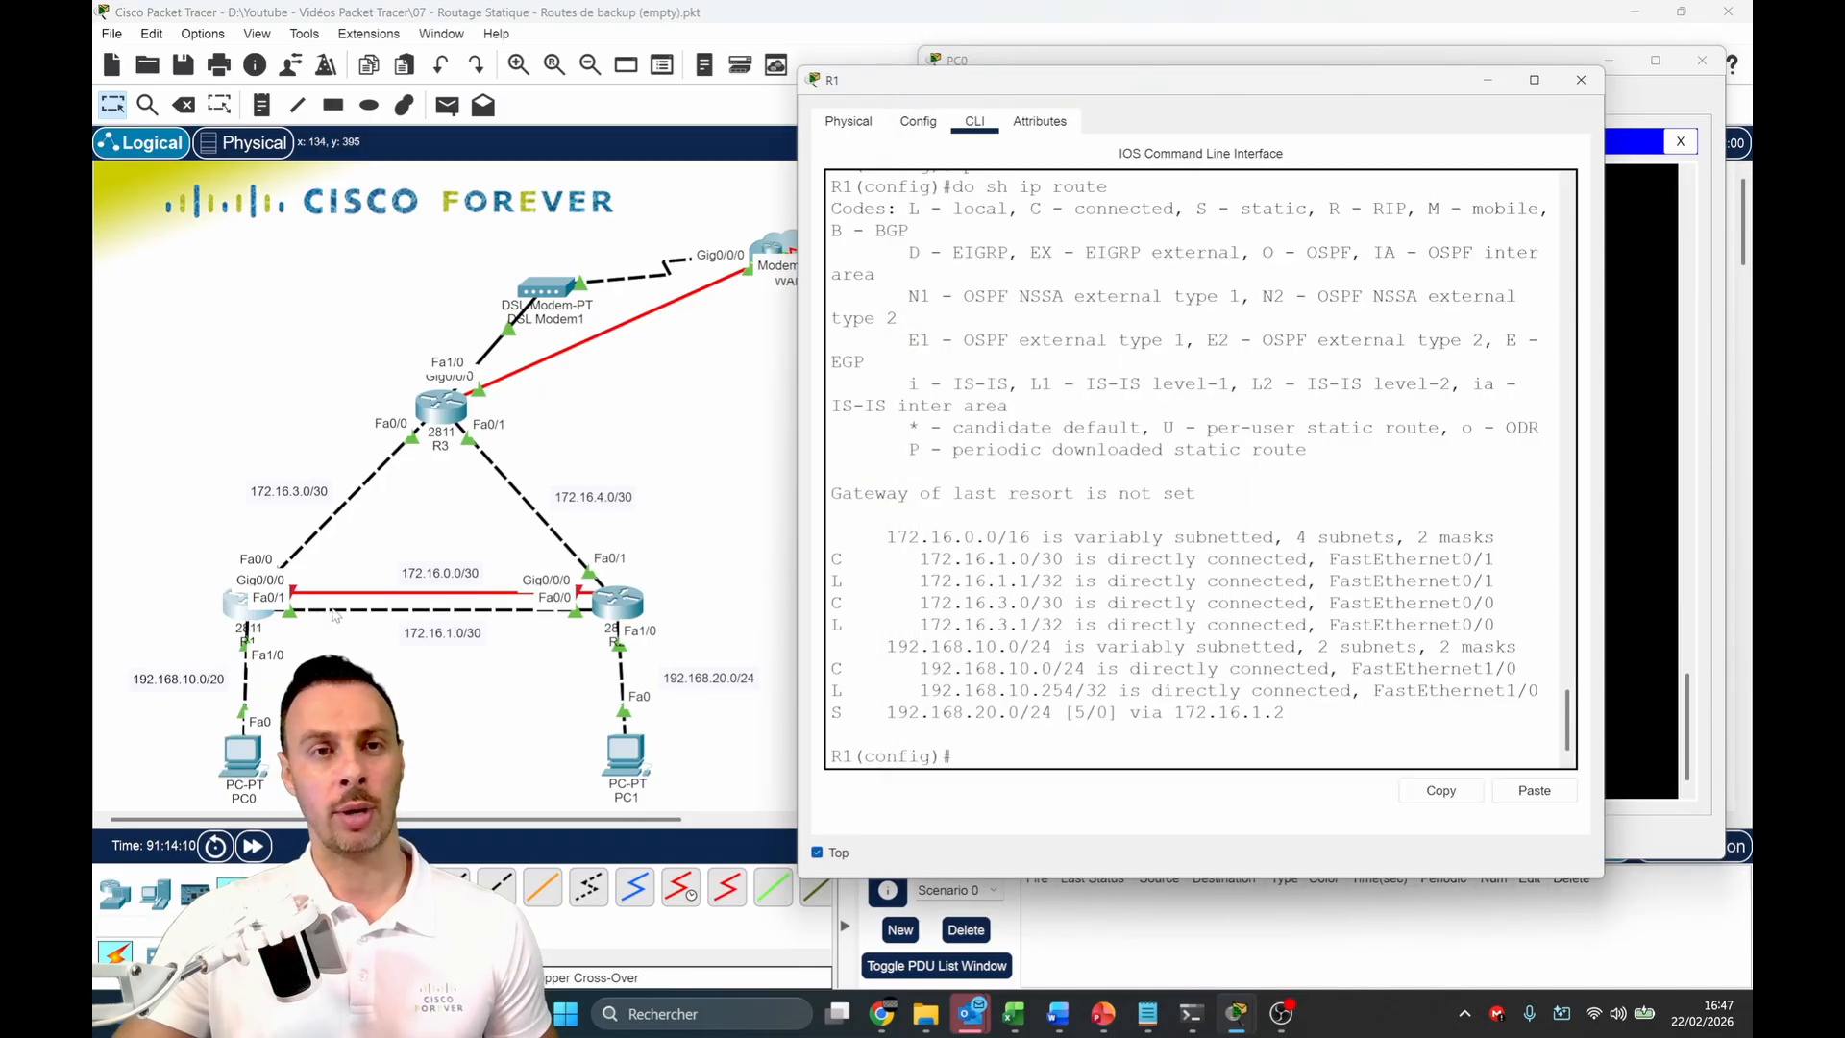
Shut down R1's FastEthernet 0/1 interface, glancing at PC0's running ping before executing the shutdown
text(inter)
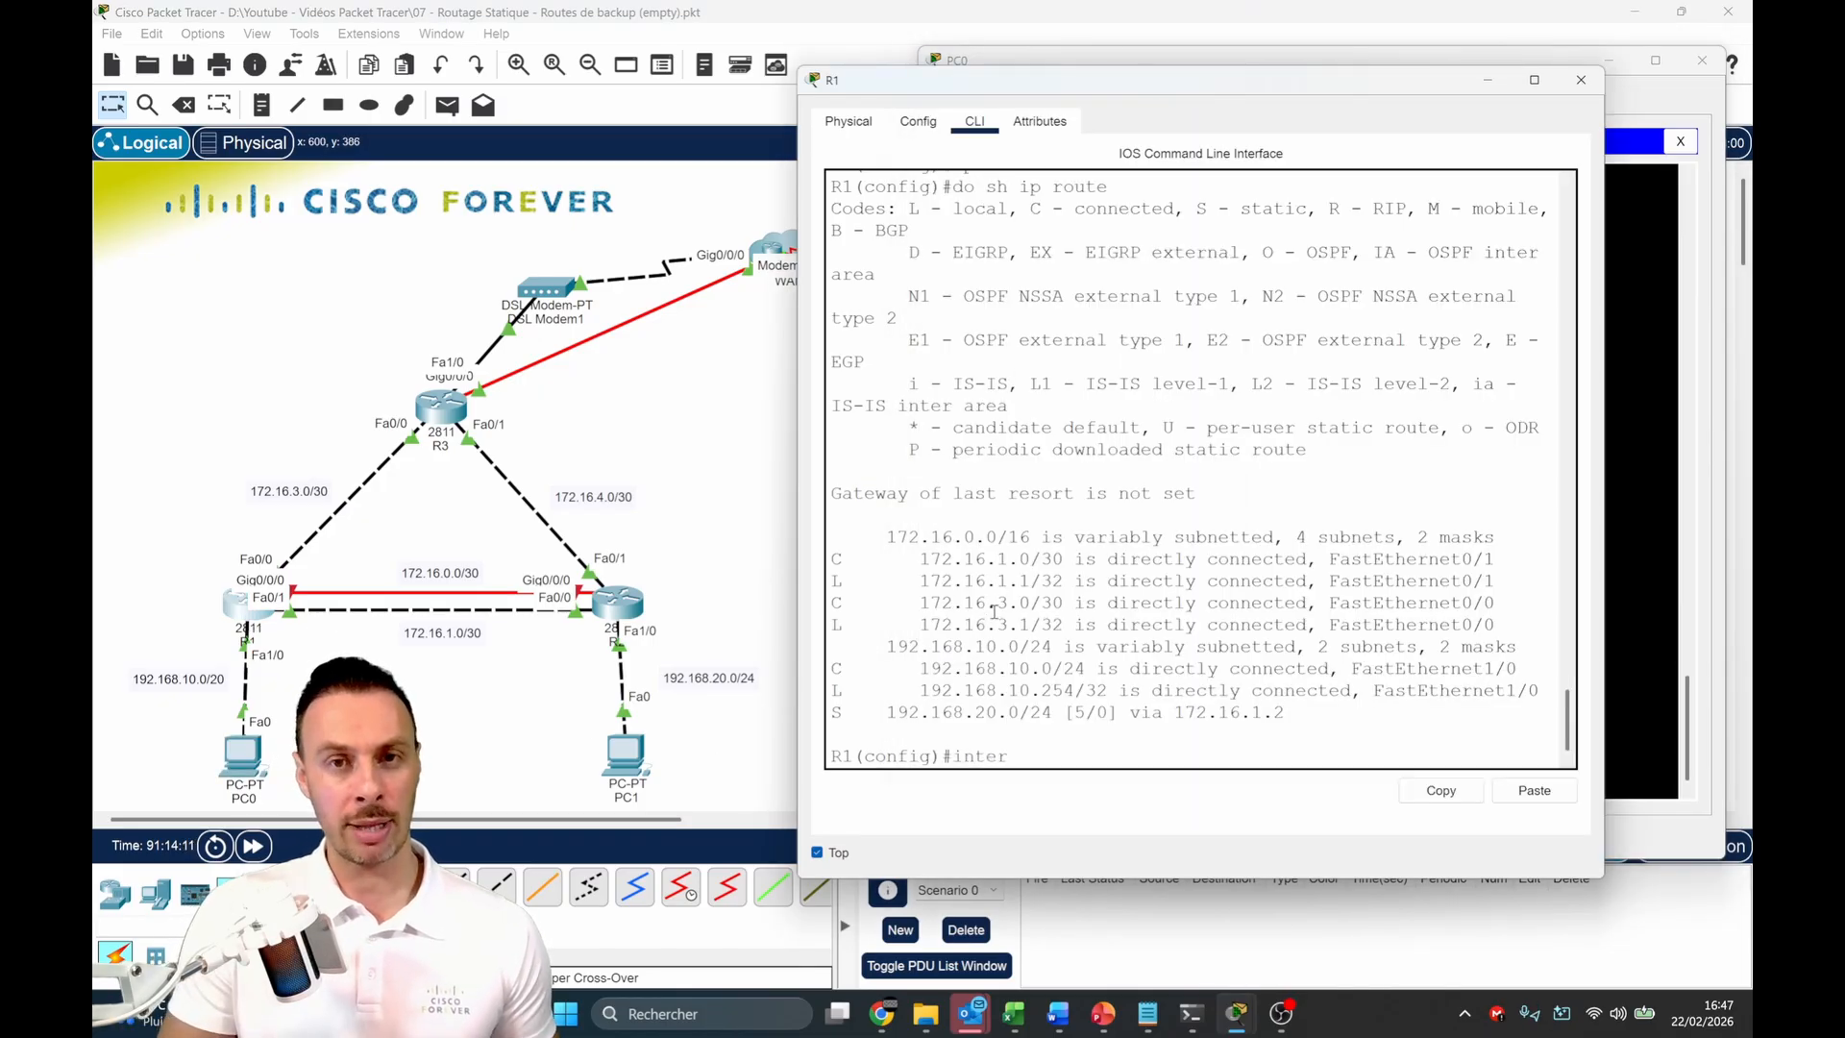
text( fa)
key(Tab)
text(0/1)
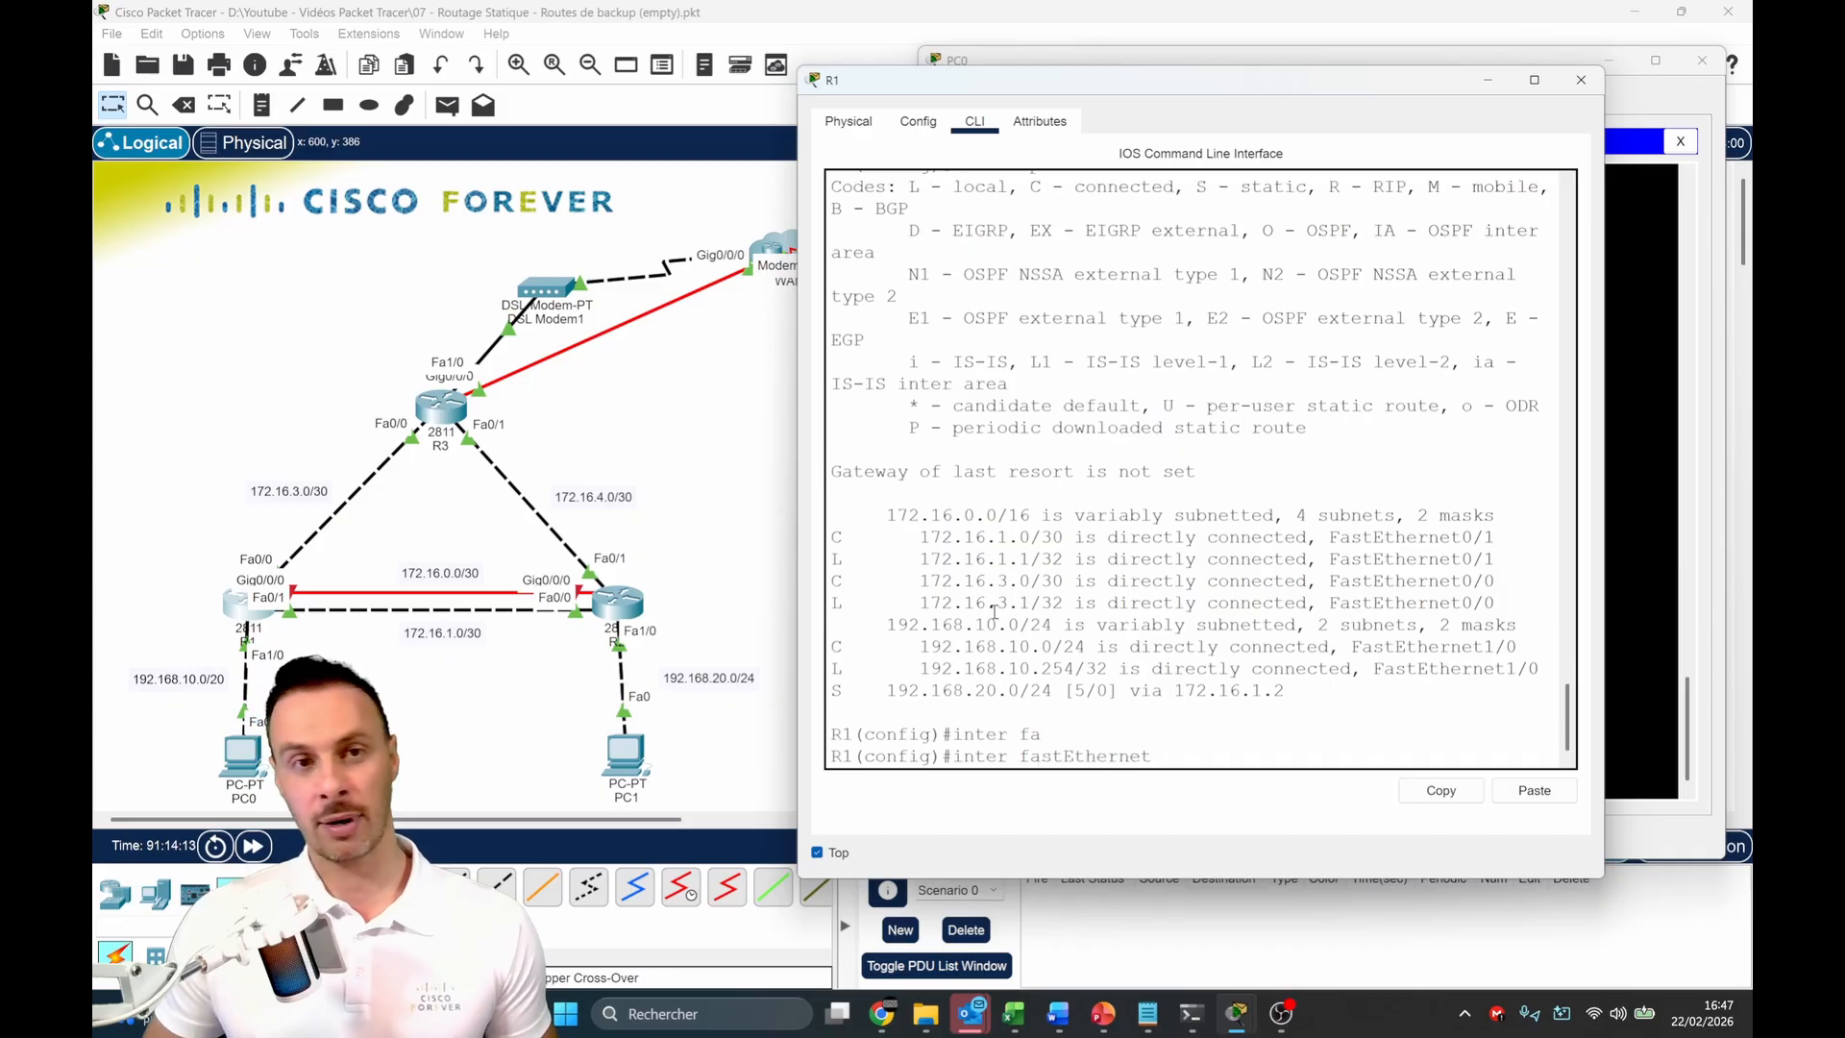
key(Return)
text(shut)
key(Tab)
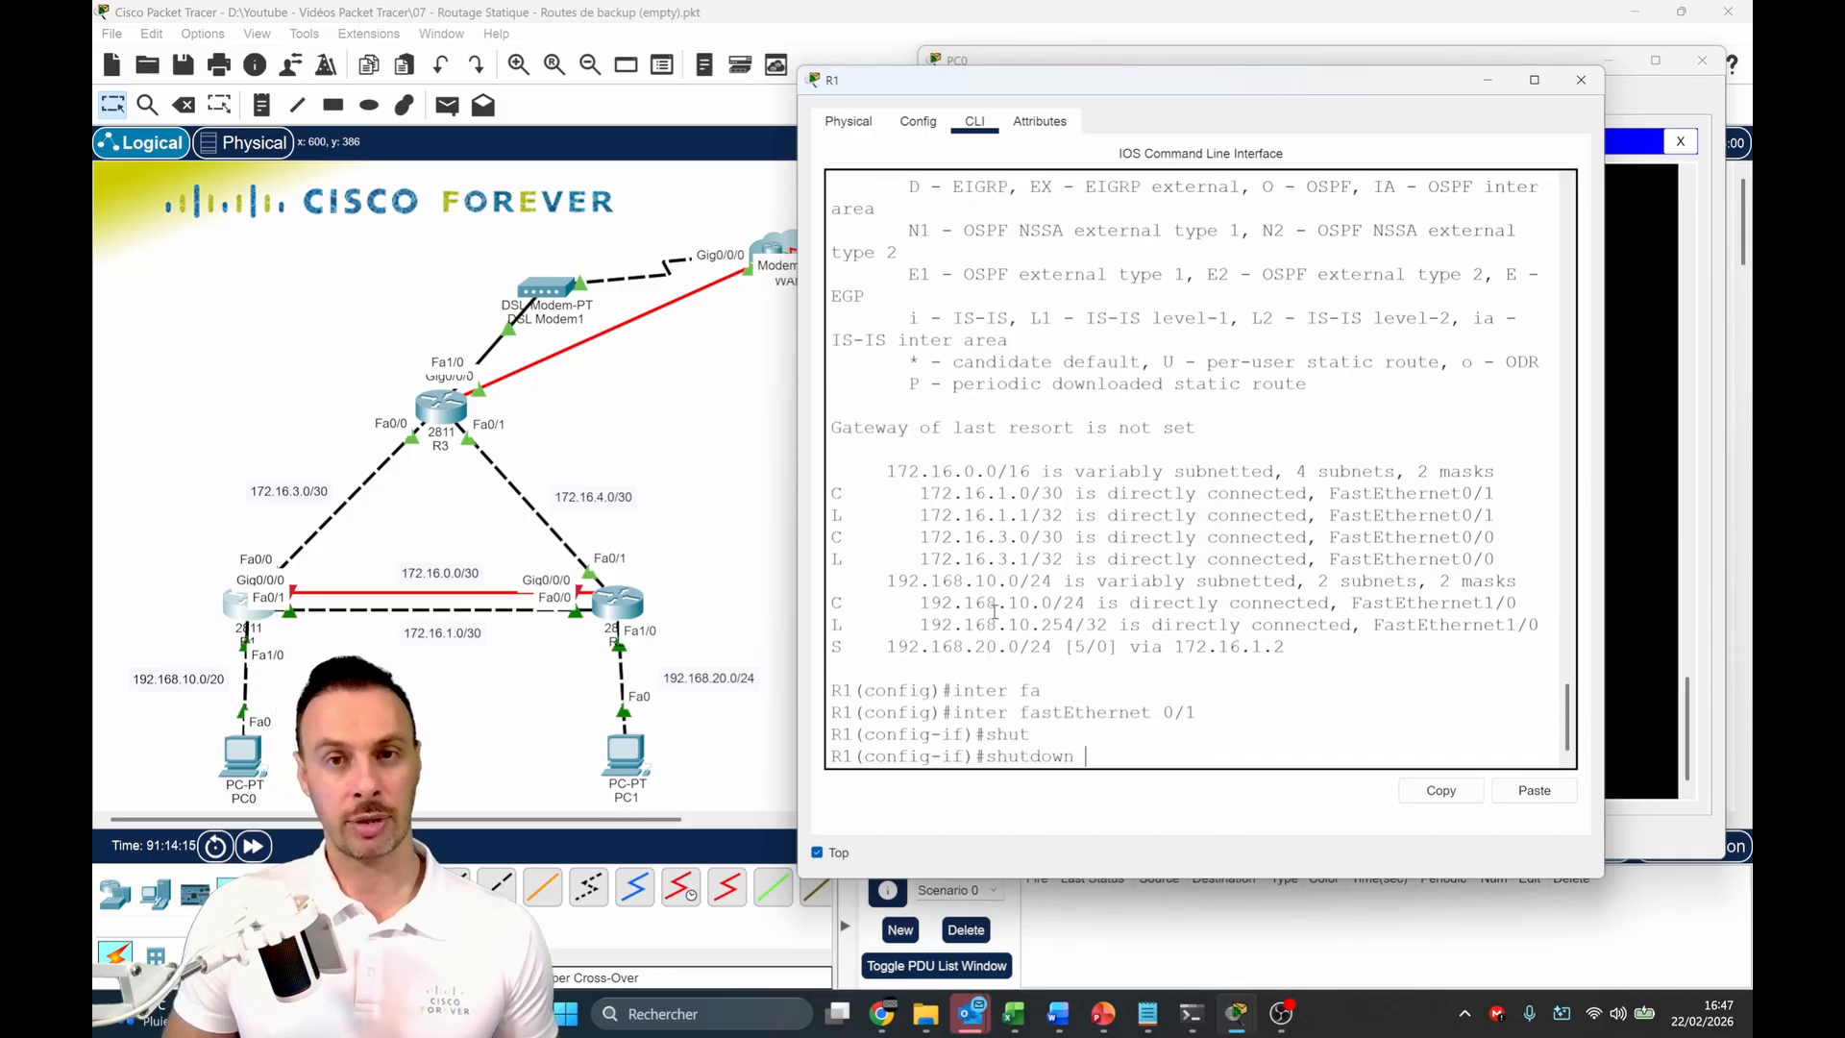
click(1643, 366)
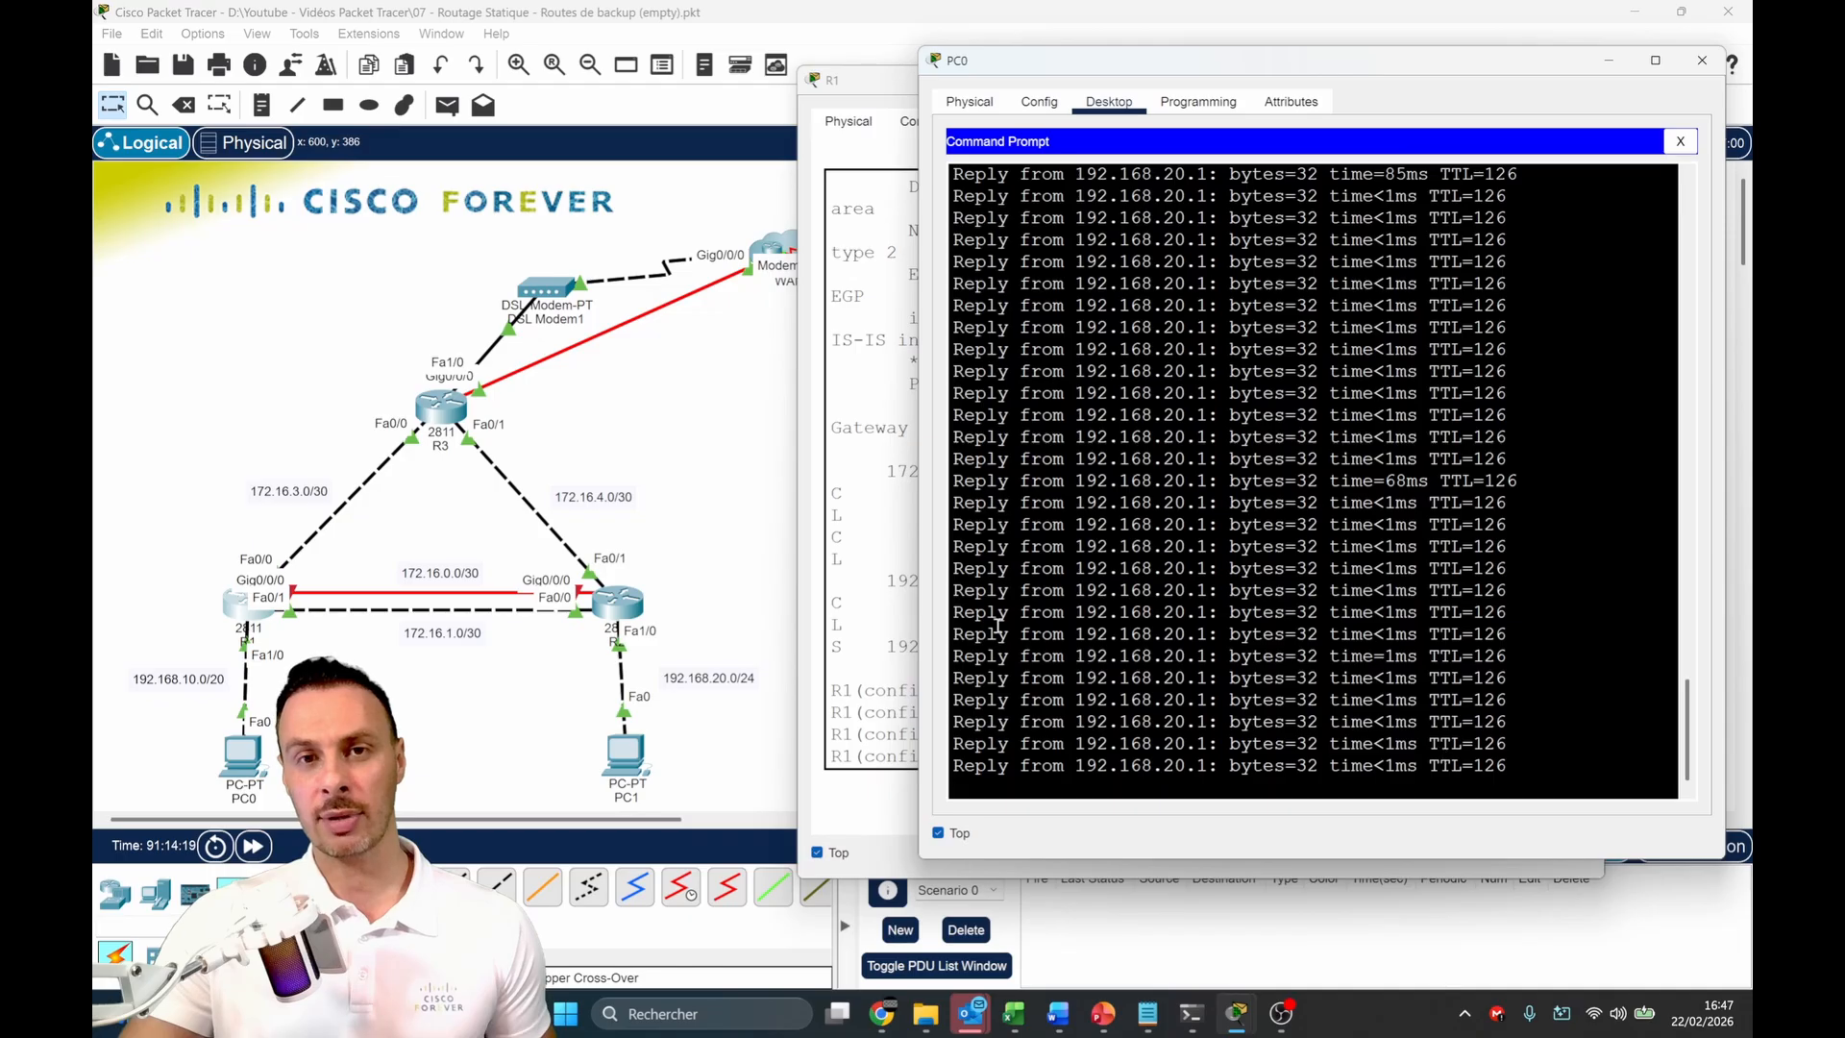
click(905, 605)
key(Return)
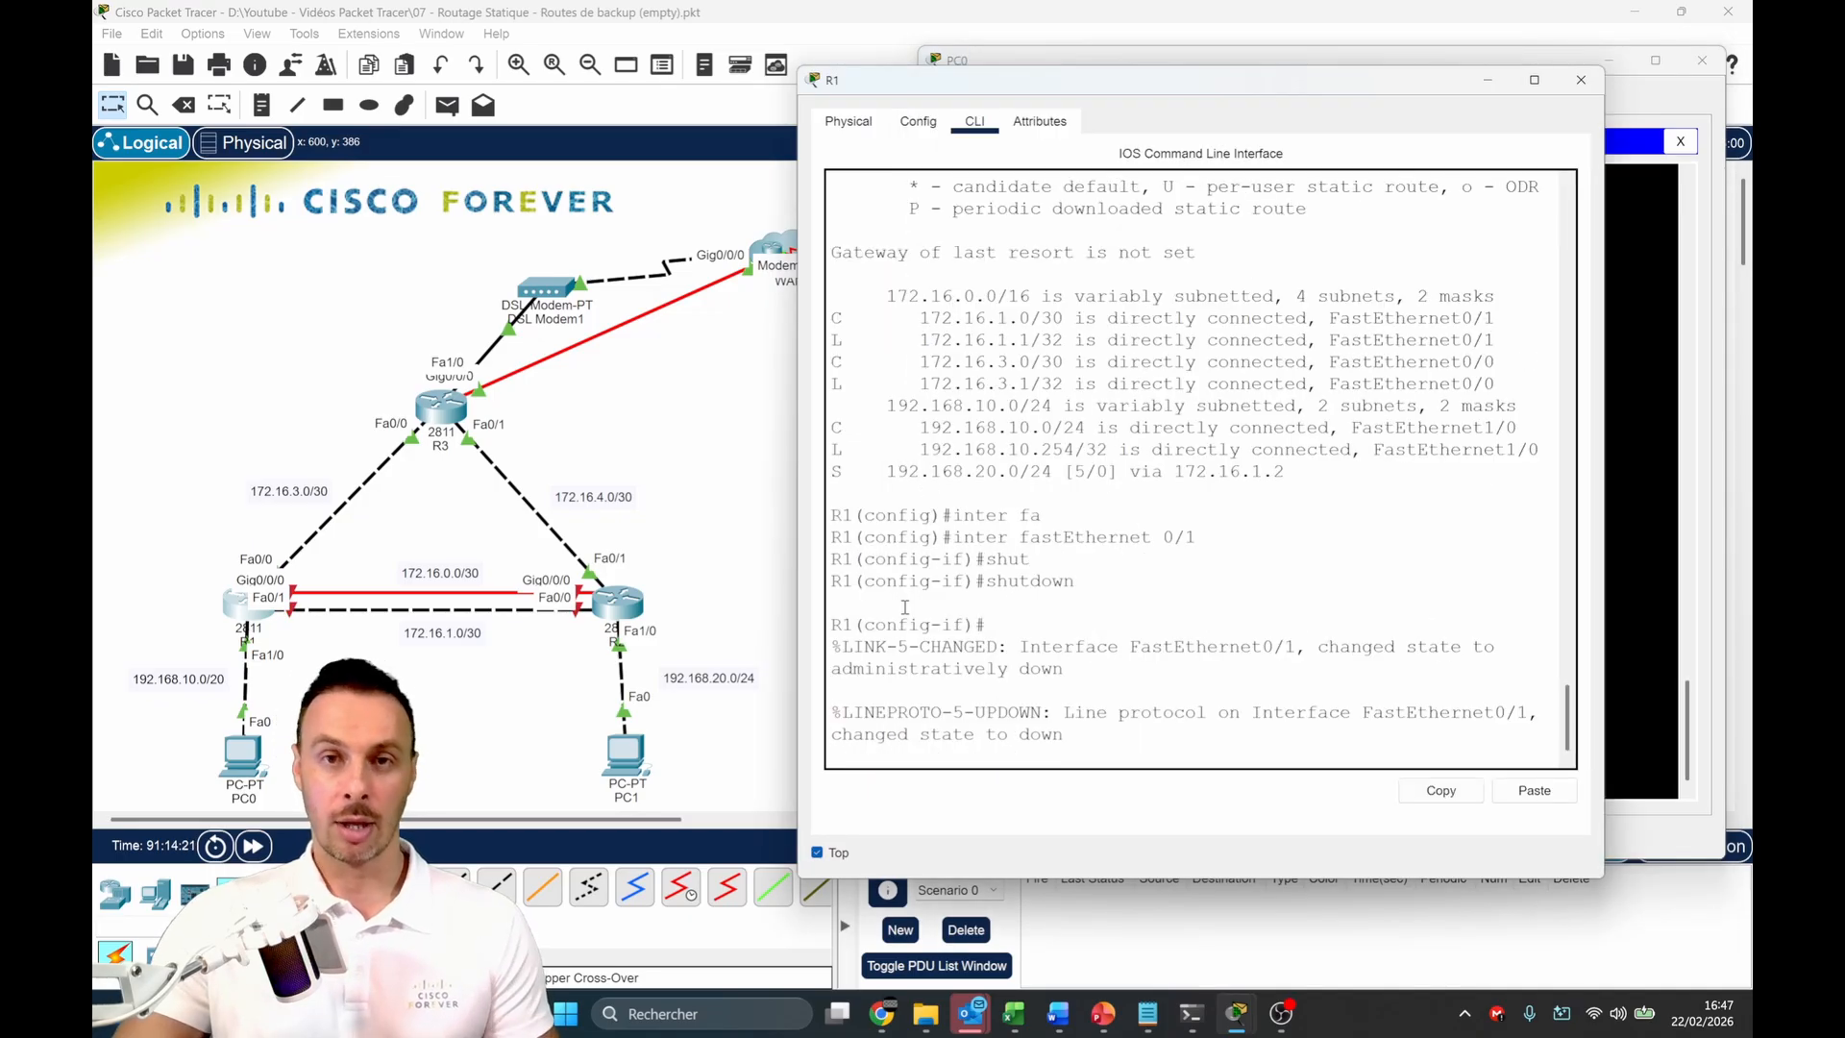
Check PC0's running ping, return to R1's console and re-enable interface GigabitEthernet 0/0/0 with no shutdown
click(1623, 615)
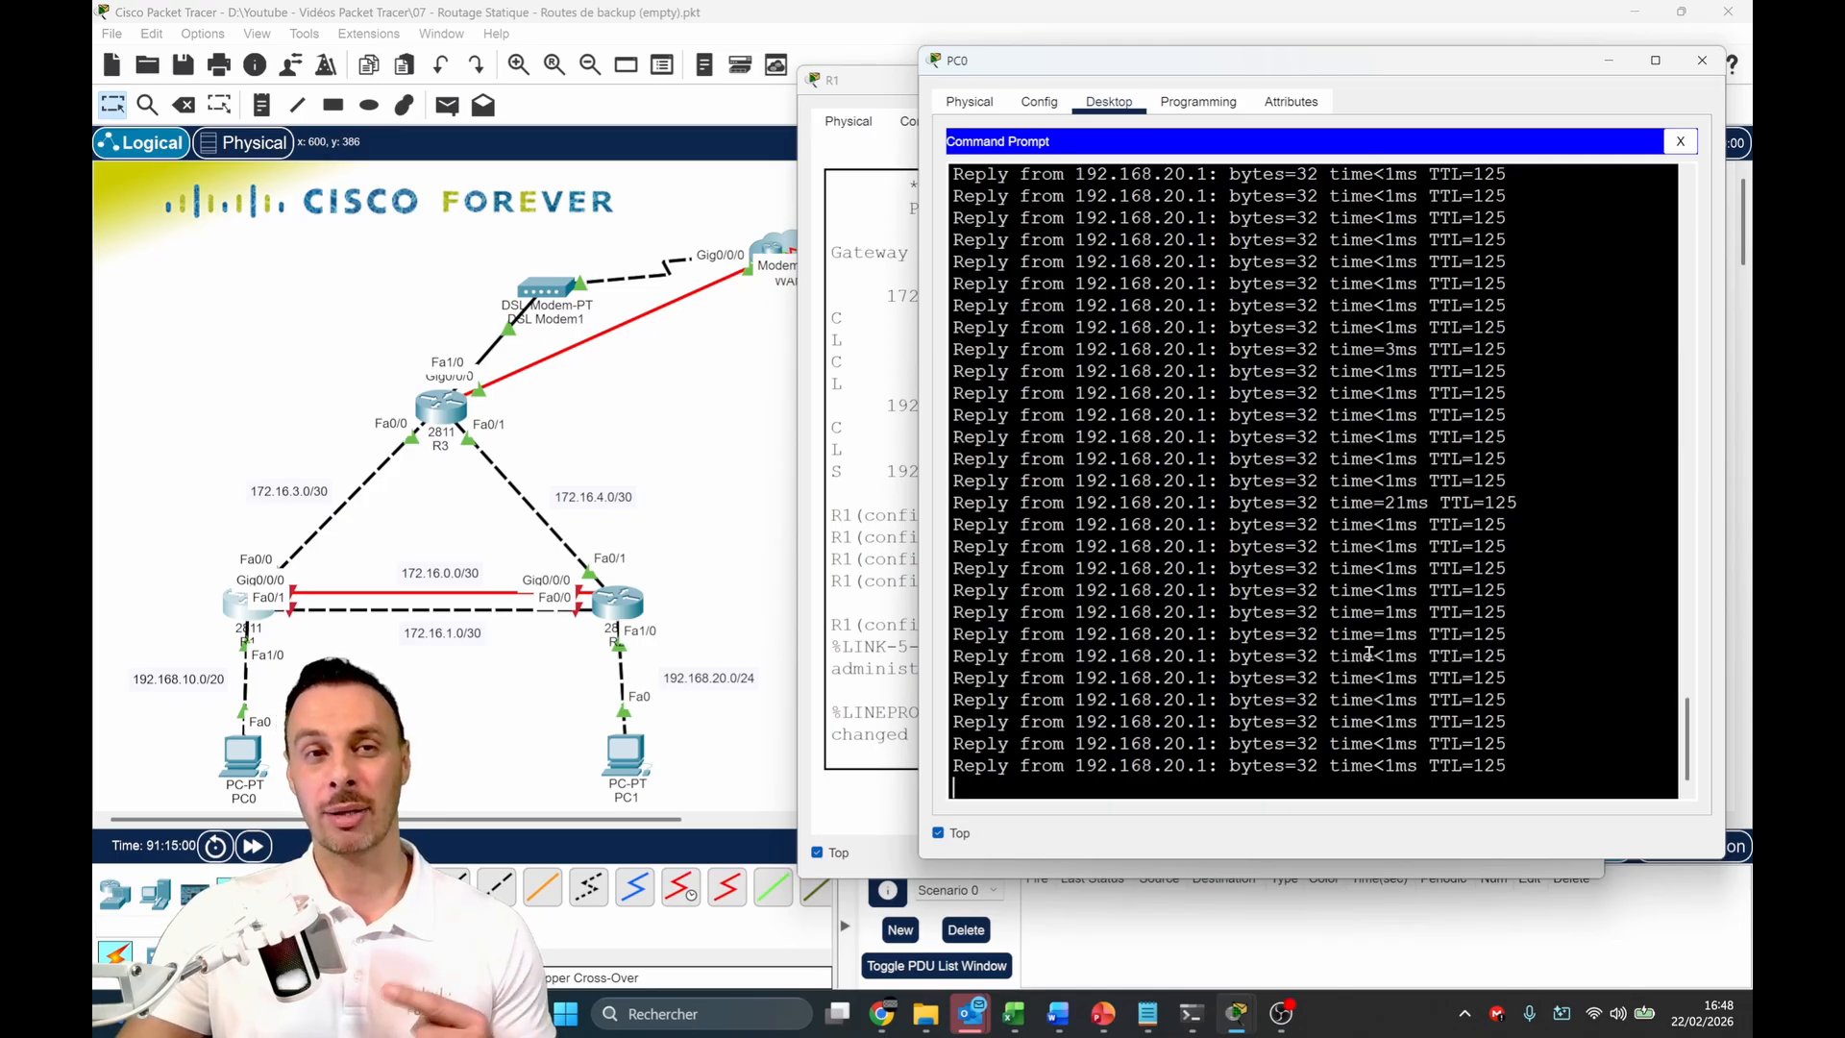
click(238, 618)
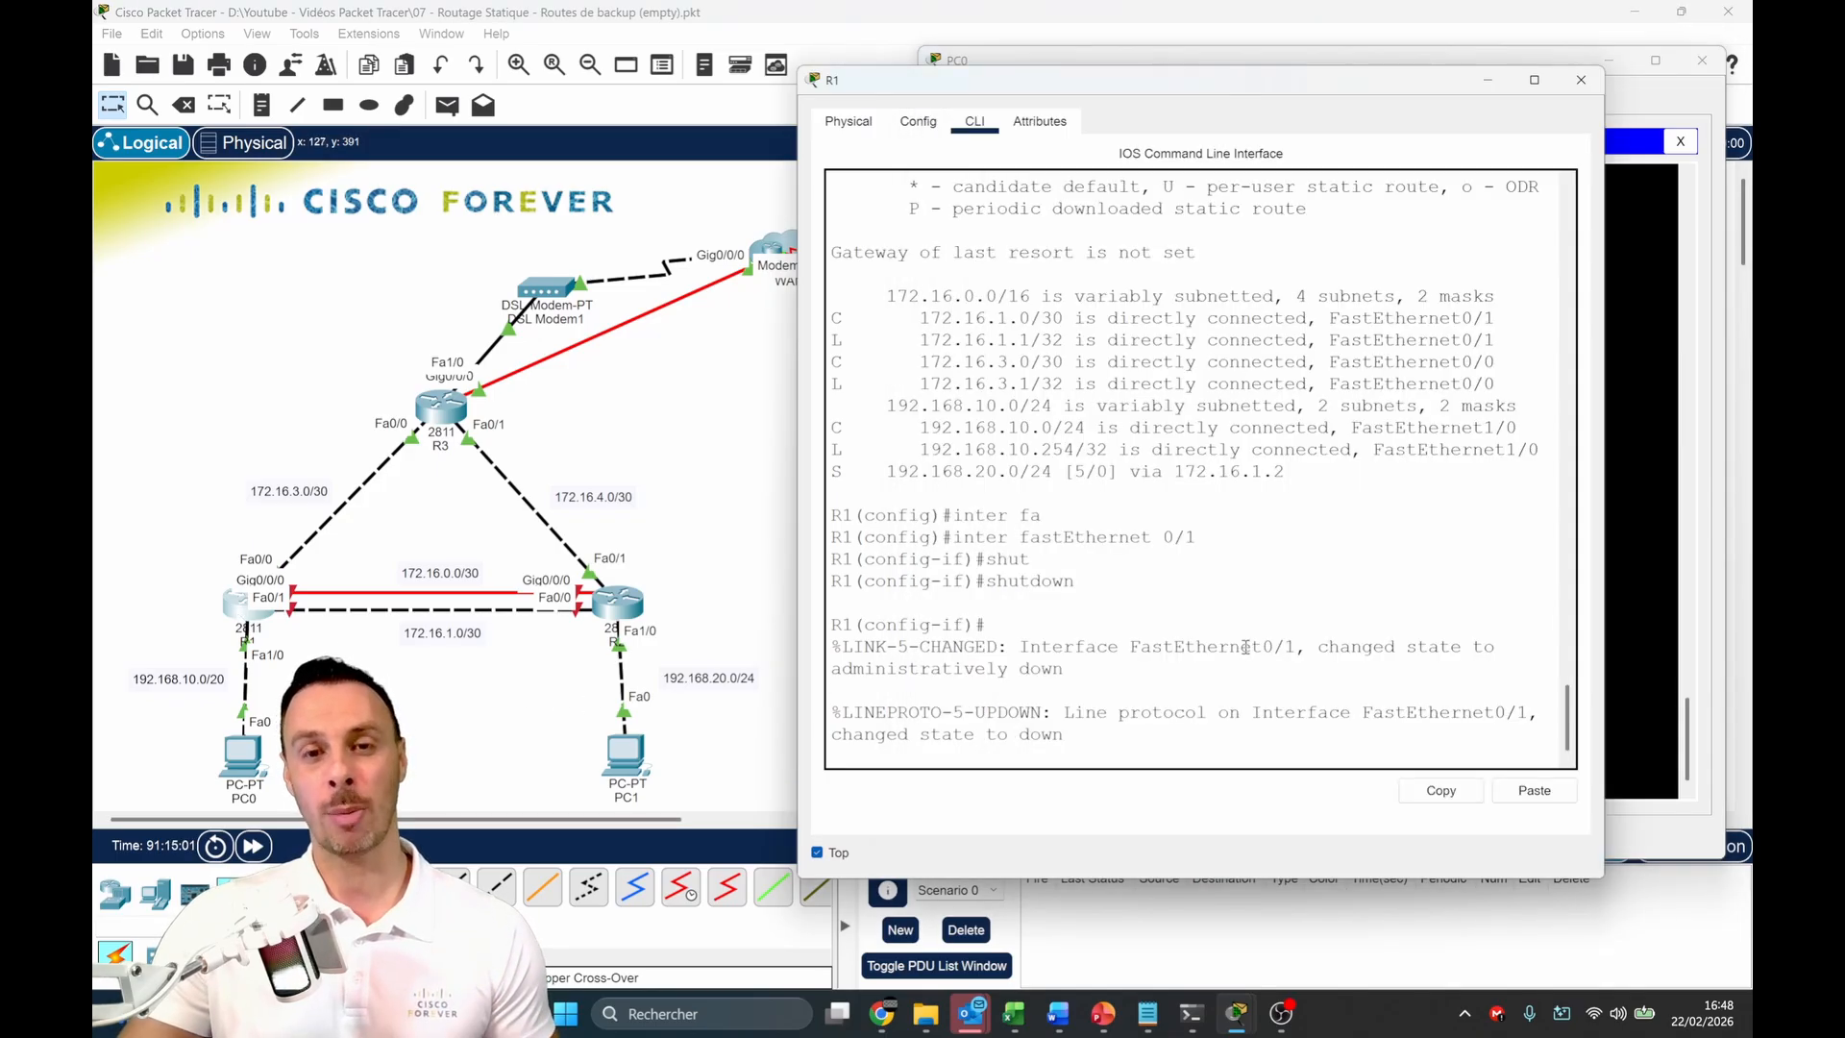
key(Return)
key(Return)
key(Return)
key(Return)
text(inter)
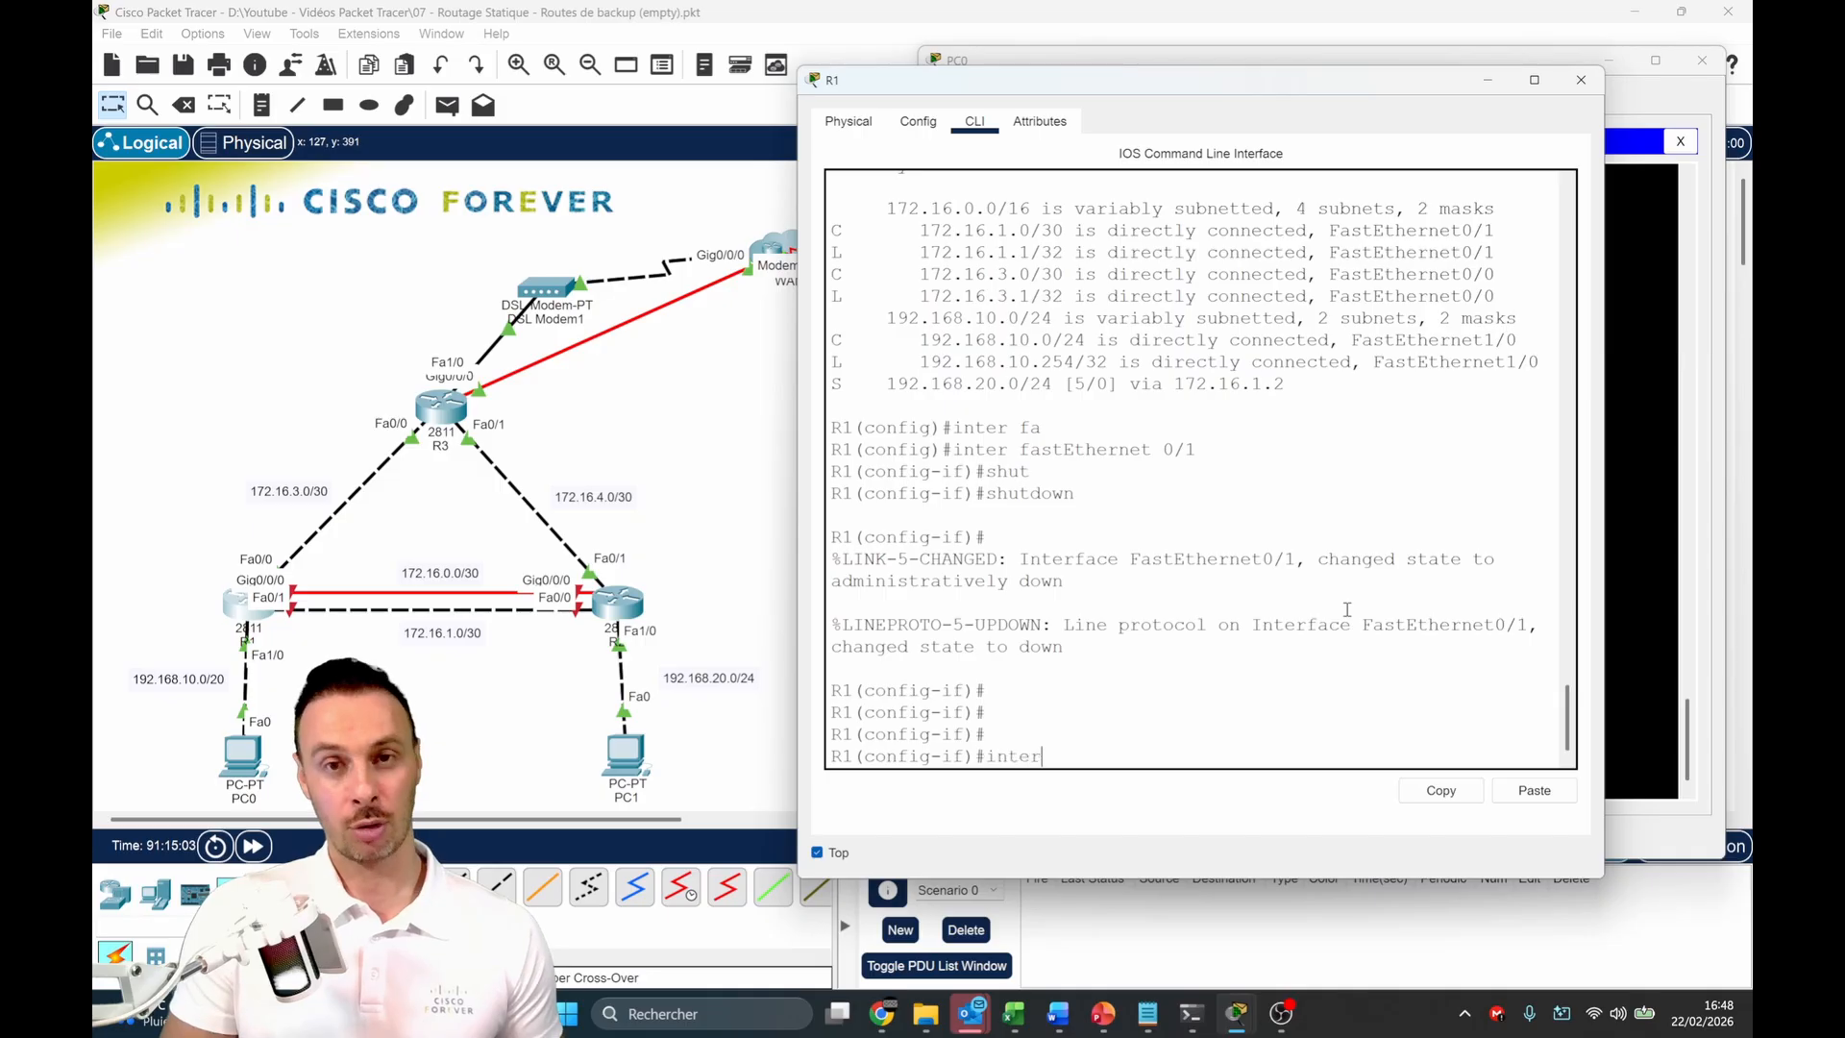
text( gi)
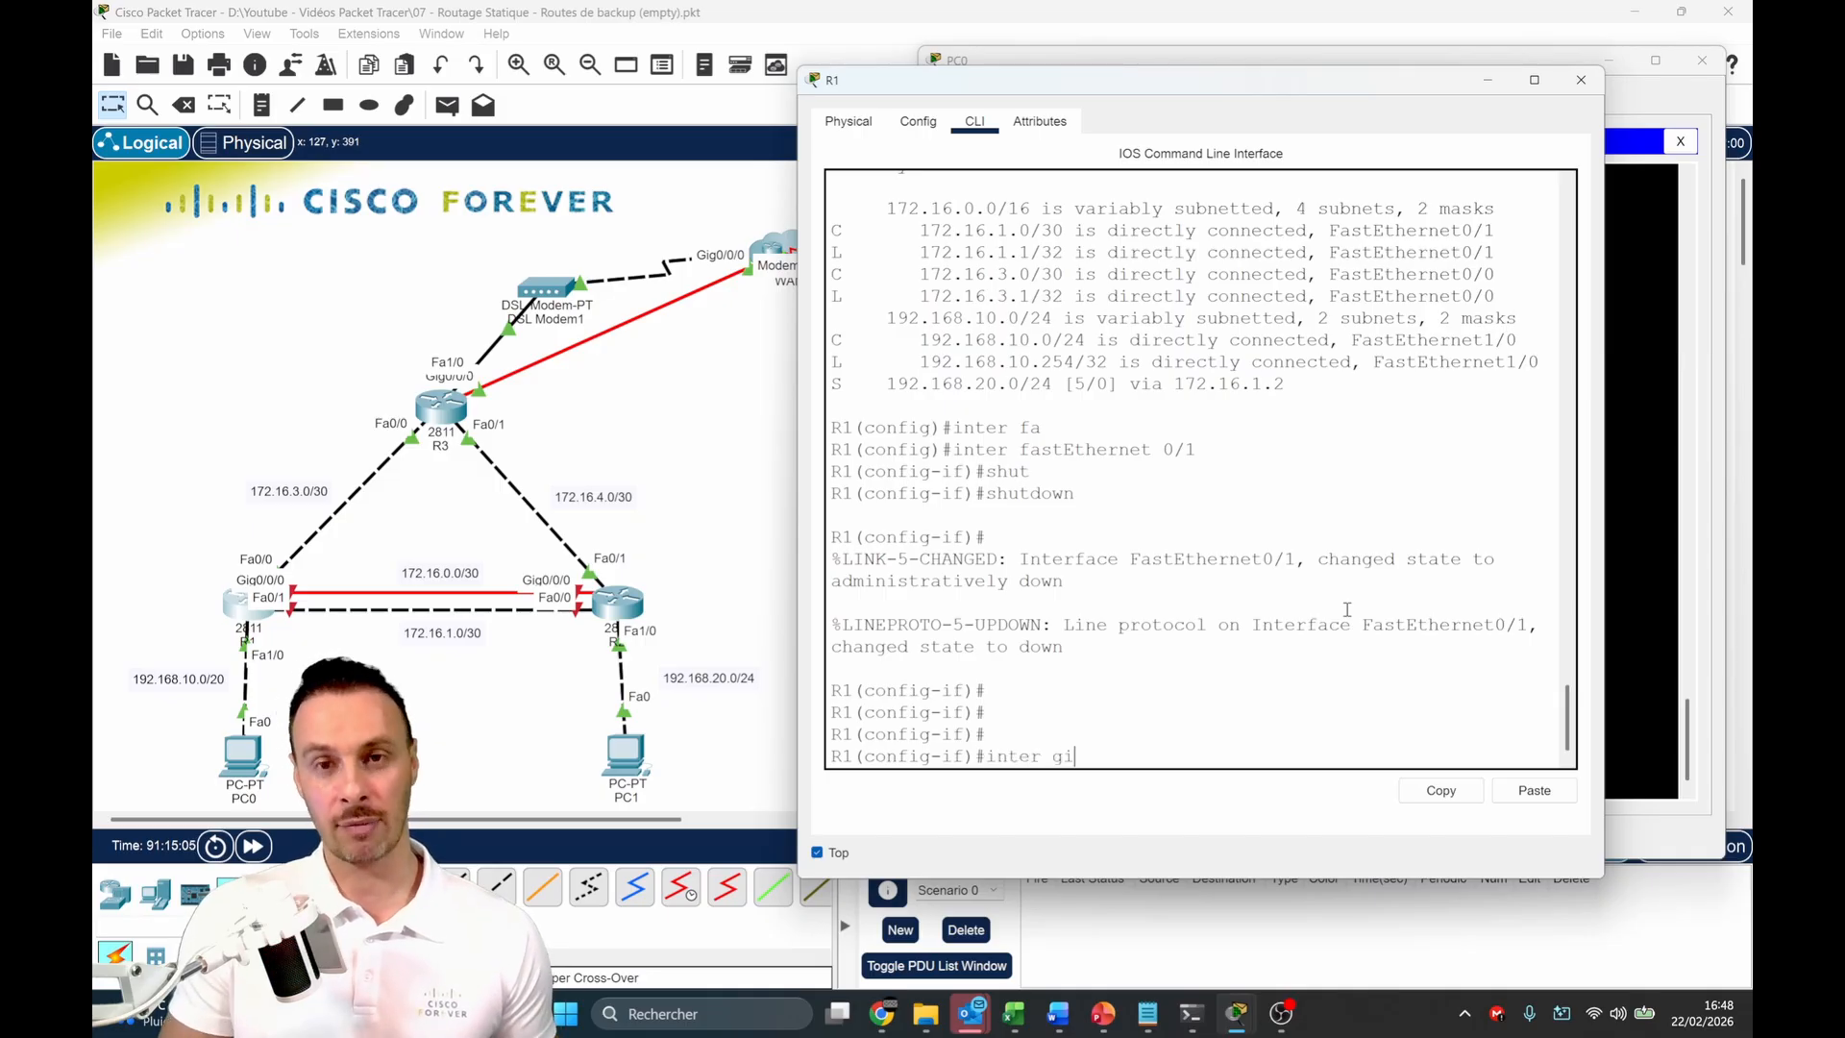
text(0/0/0)
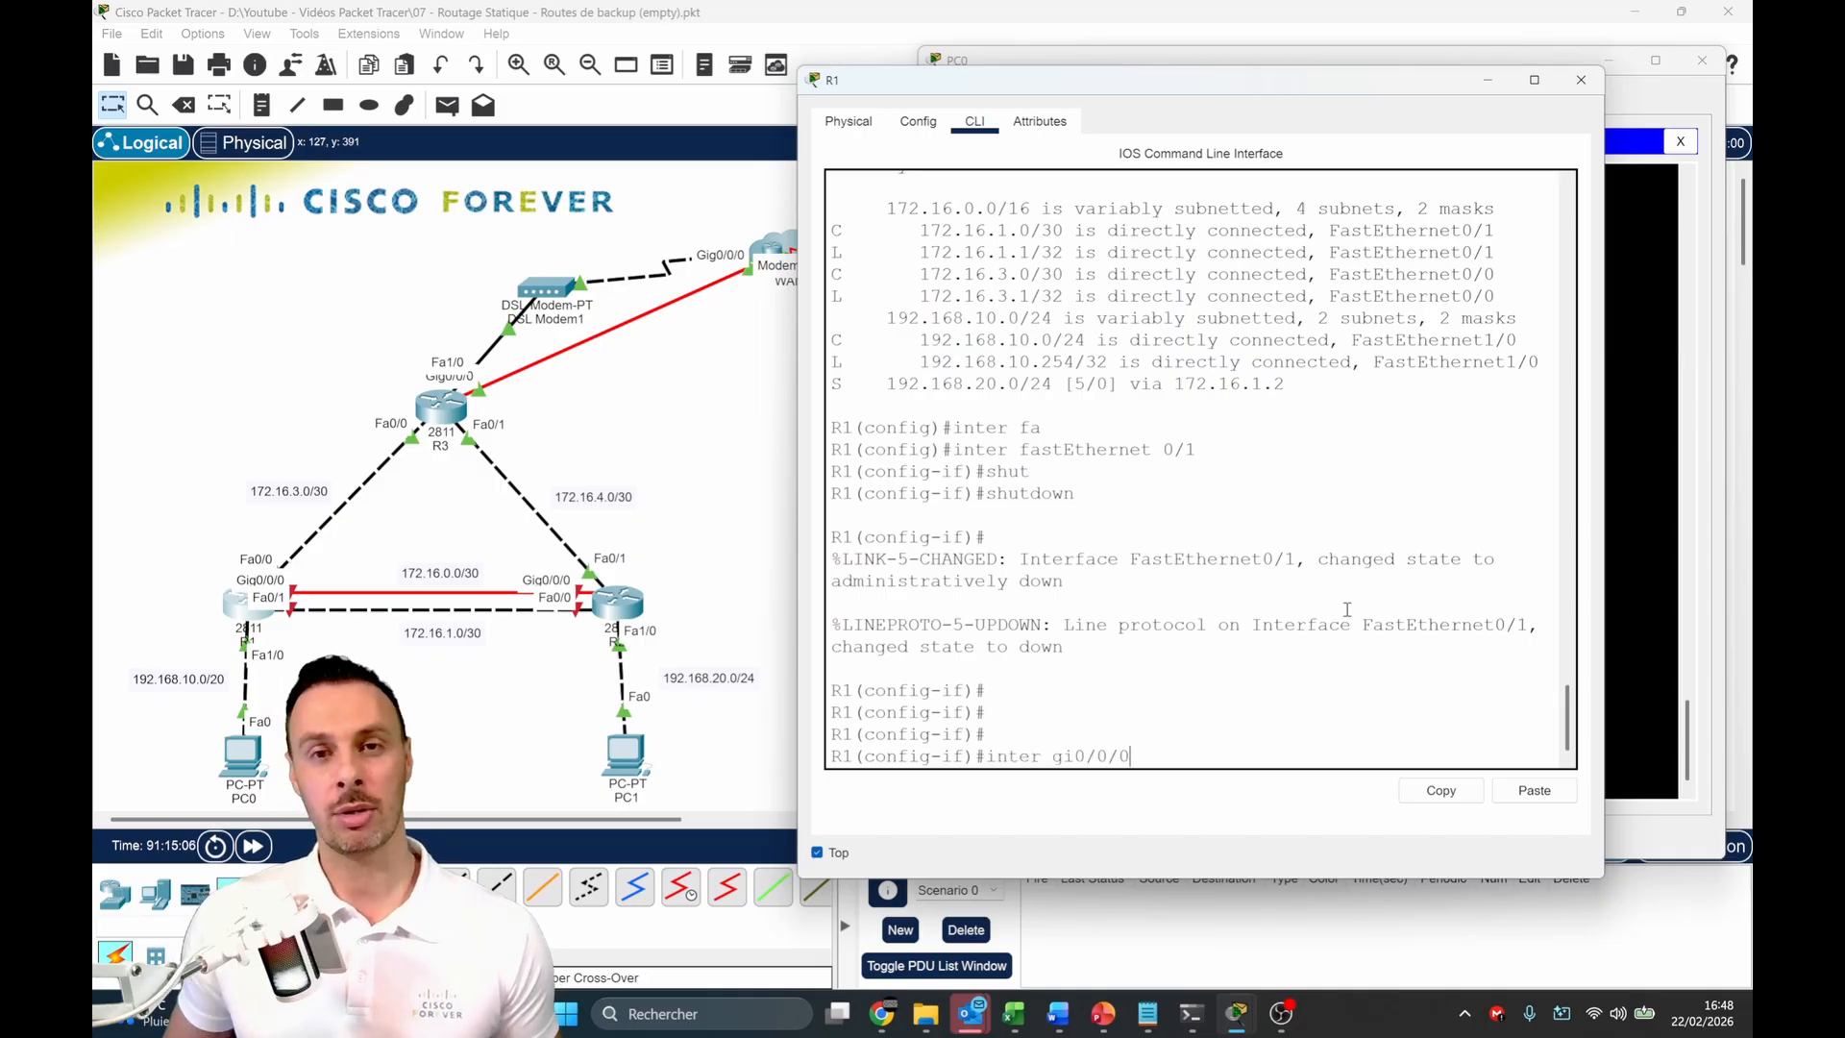
key(Return)
text(no shut)
key(Tab)
key(Return)
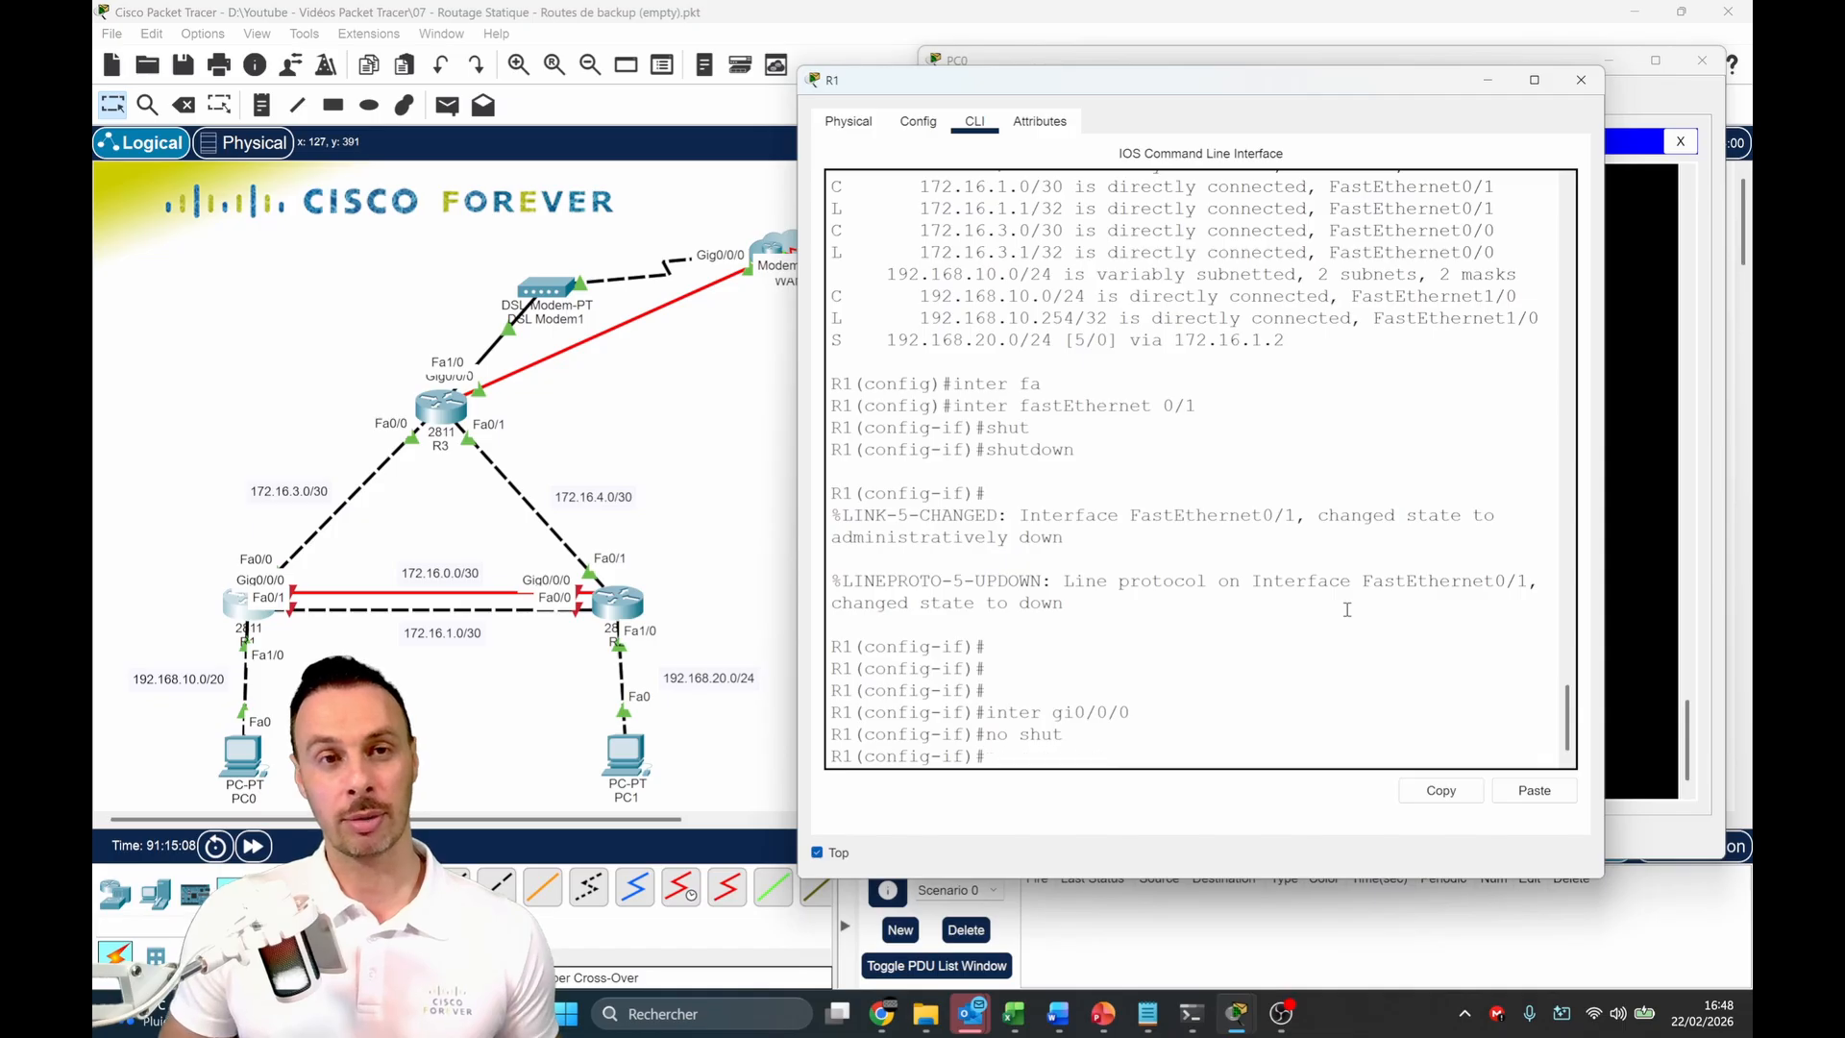
Check PC0's running ping to 192.168.20.1 and minimize the PC0 and R1 windows
click(1660, 574)
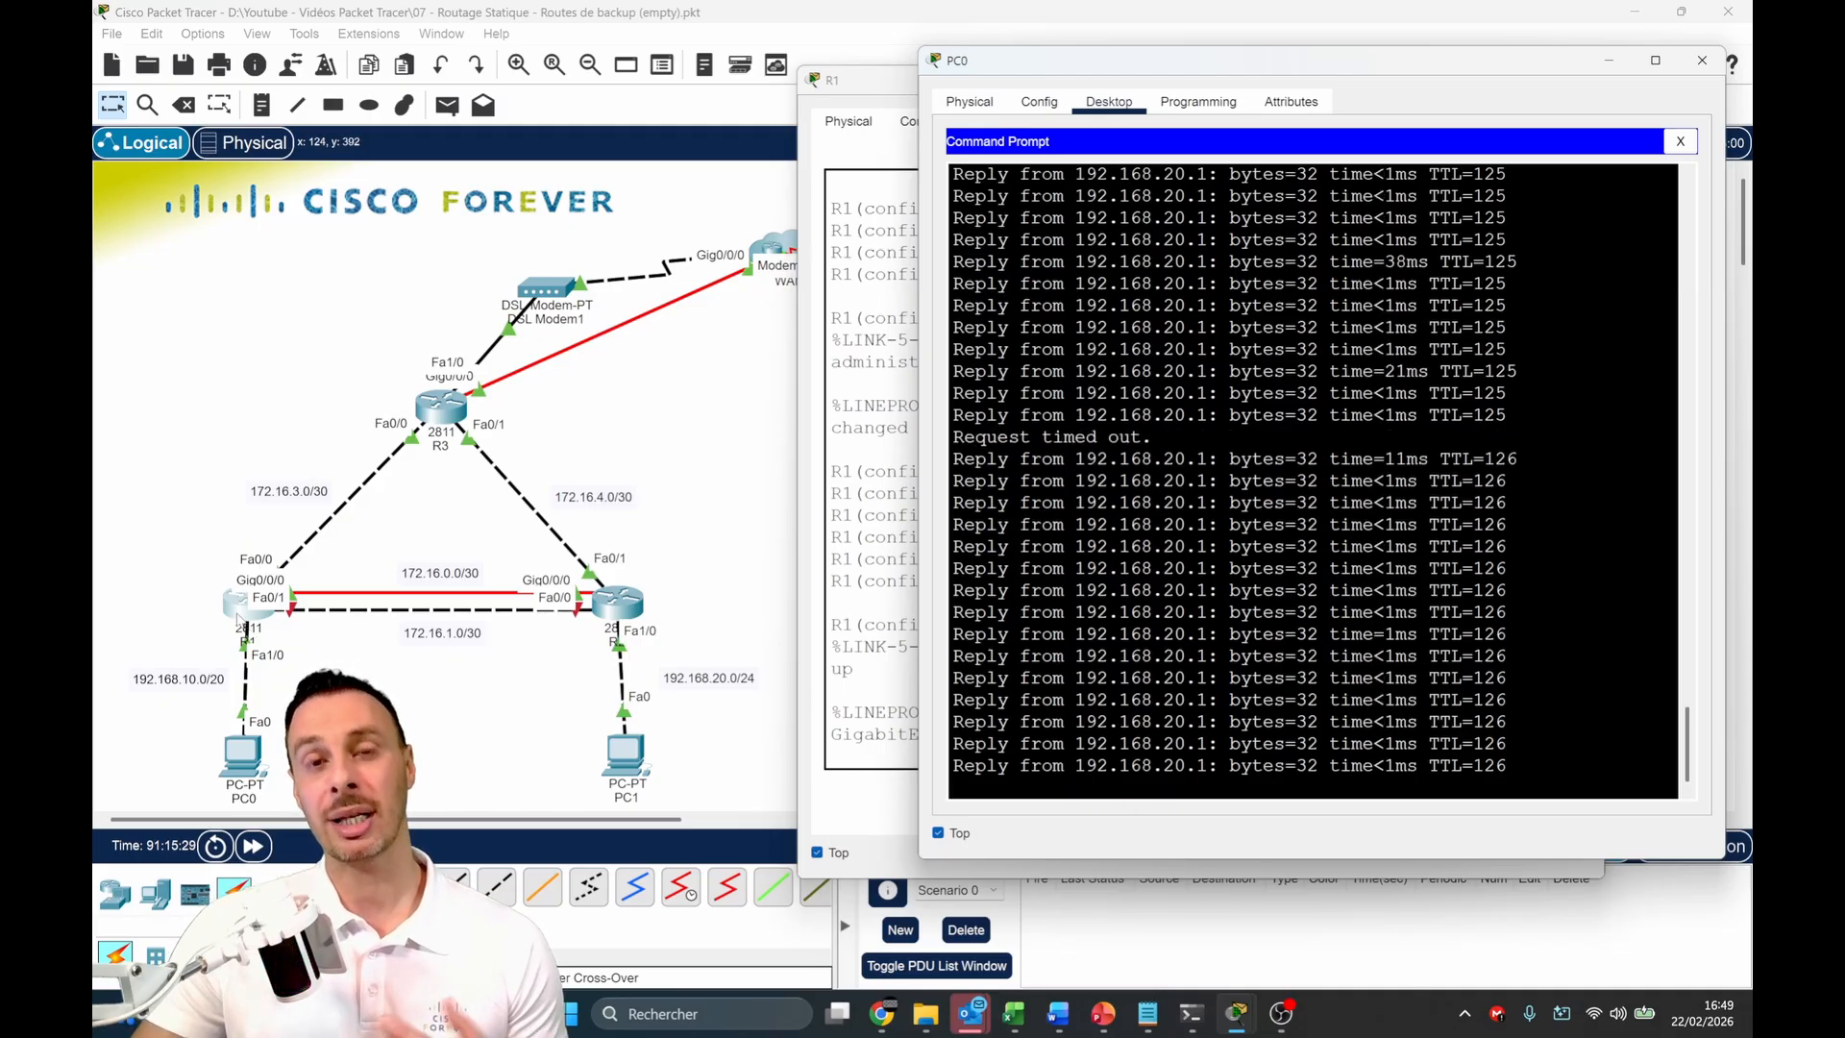
click(1607, 60)
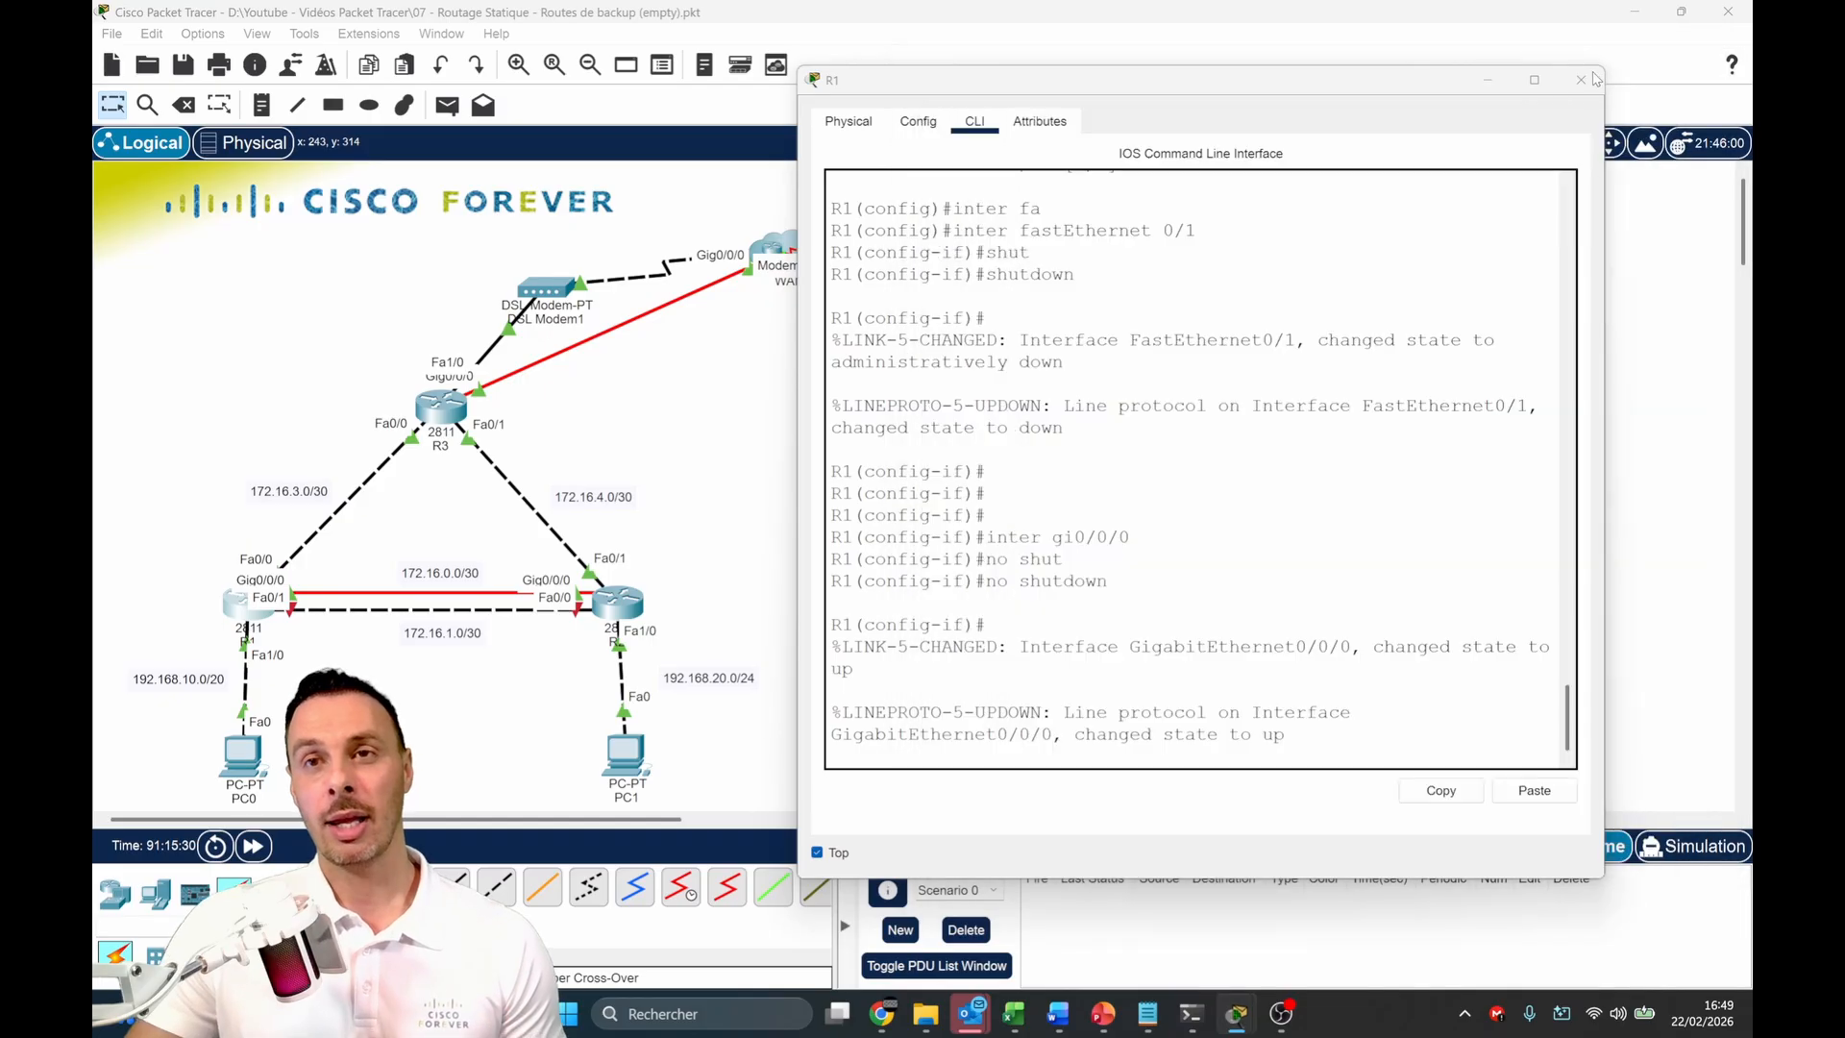
click(1487, 79)
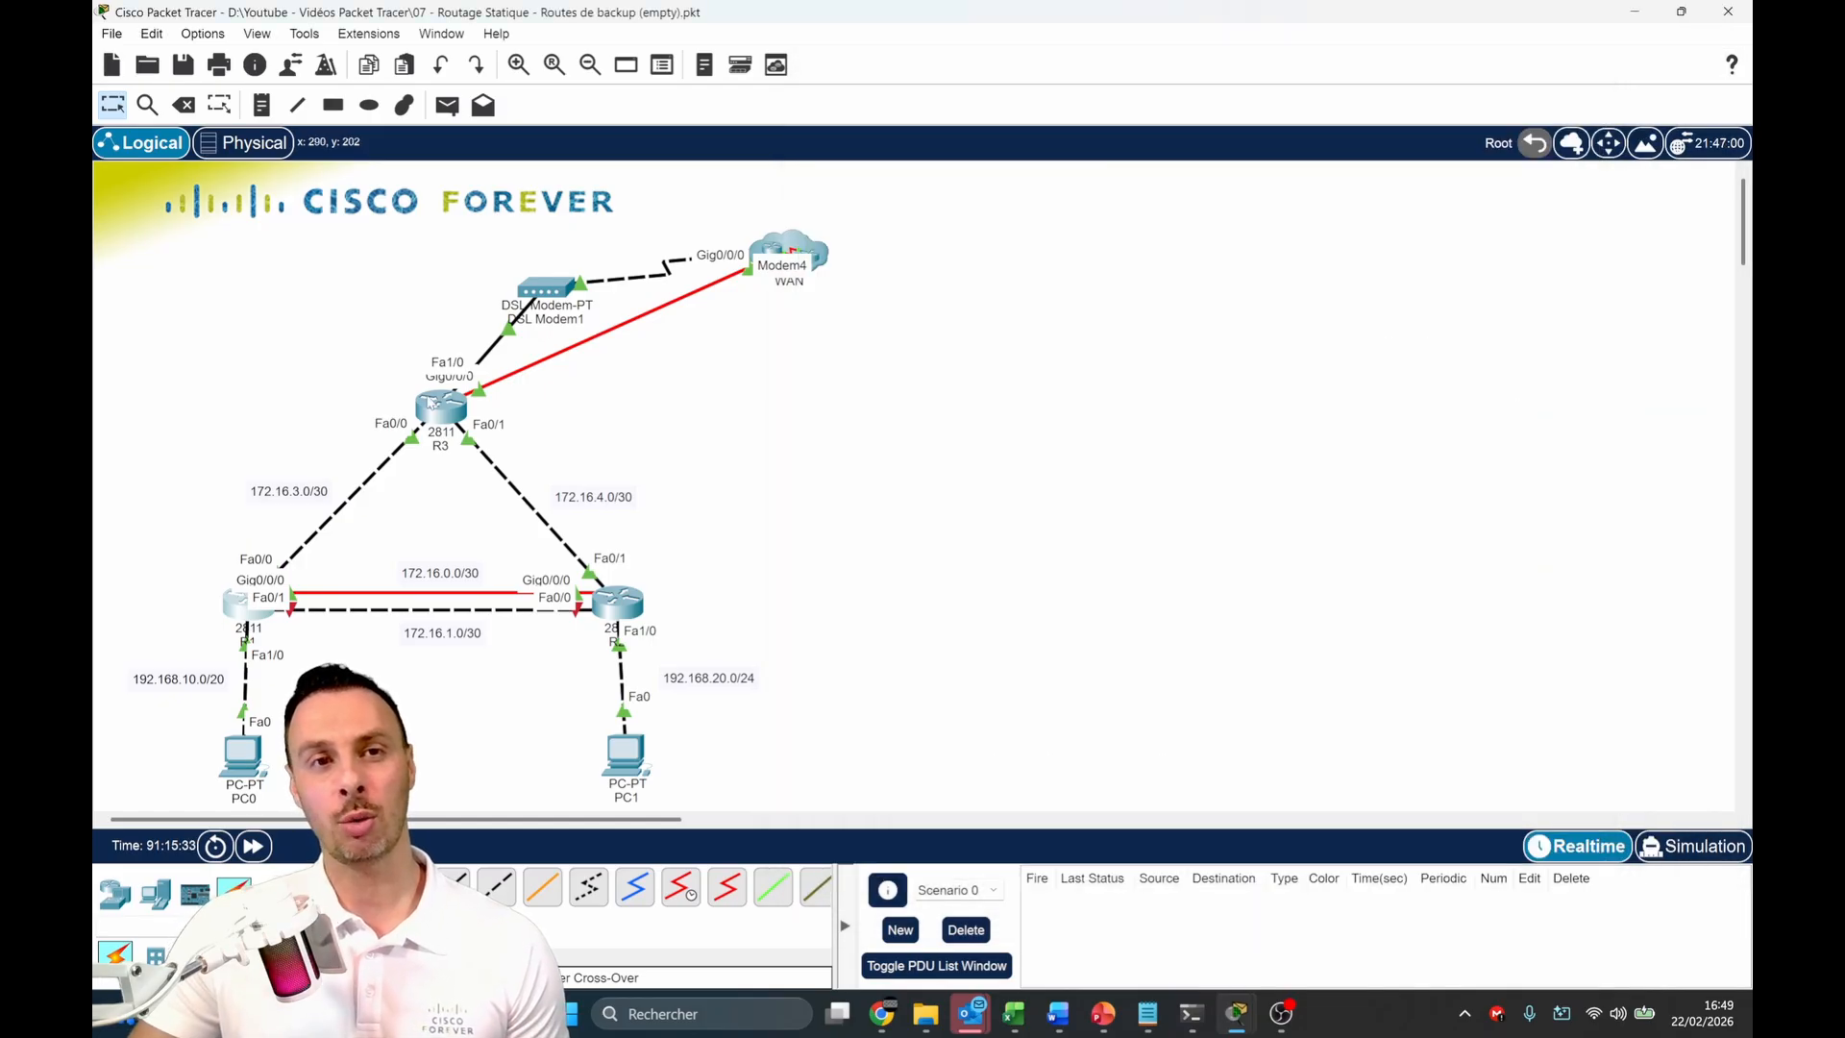
Open R3's console, exit to privileged mode and re-enter global configuration mode
mouse_move(439, 407)
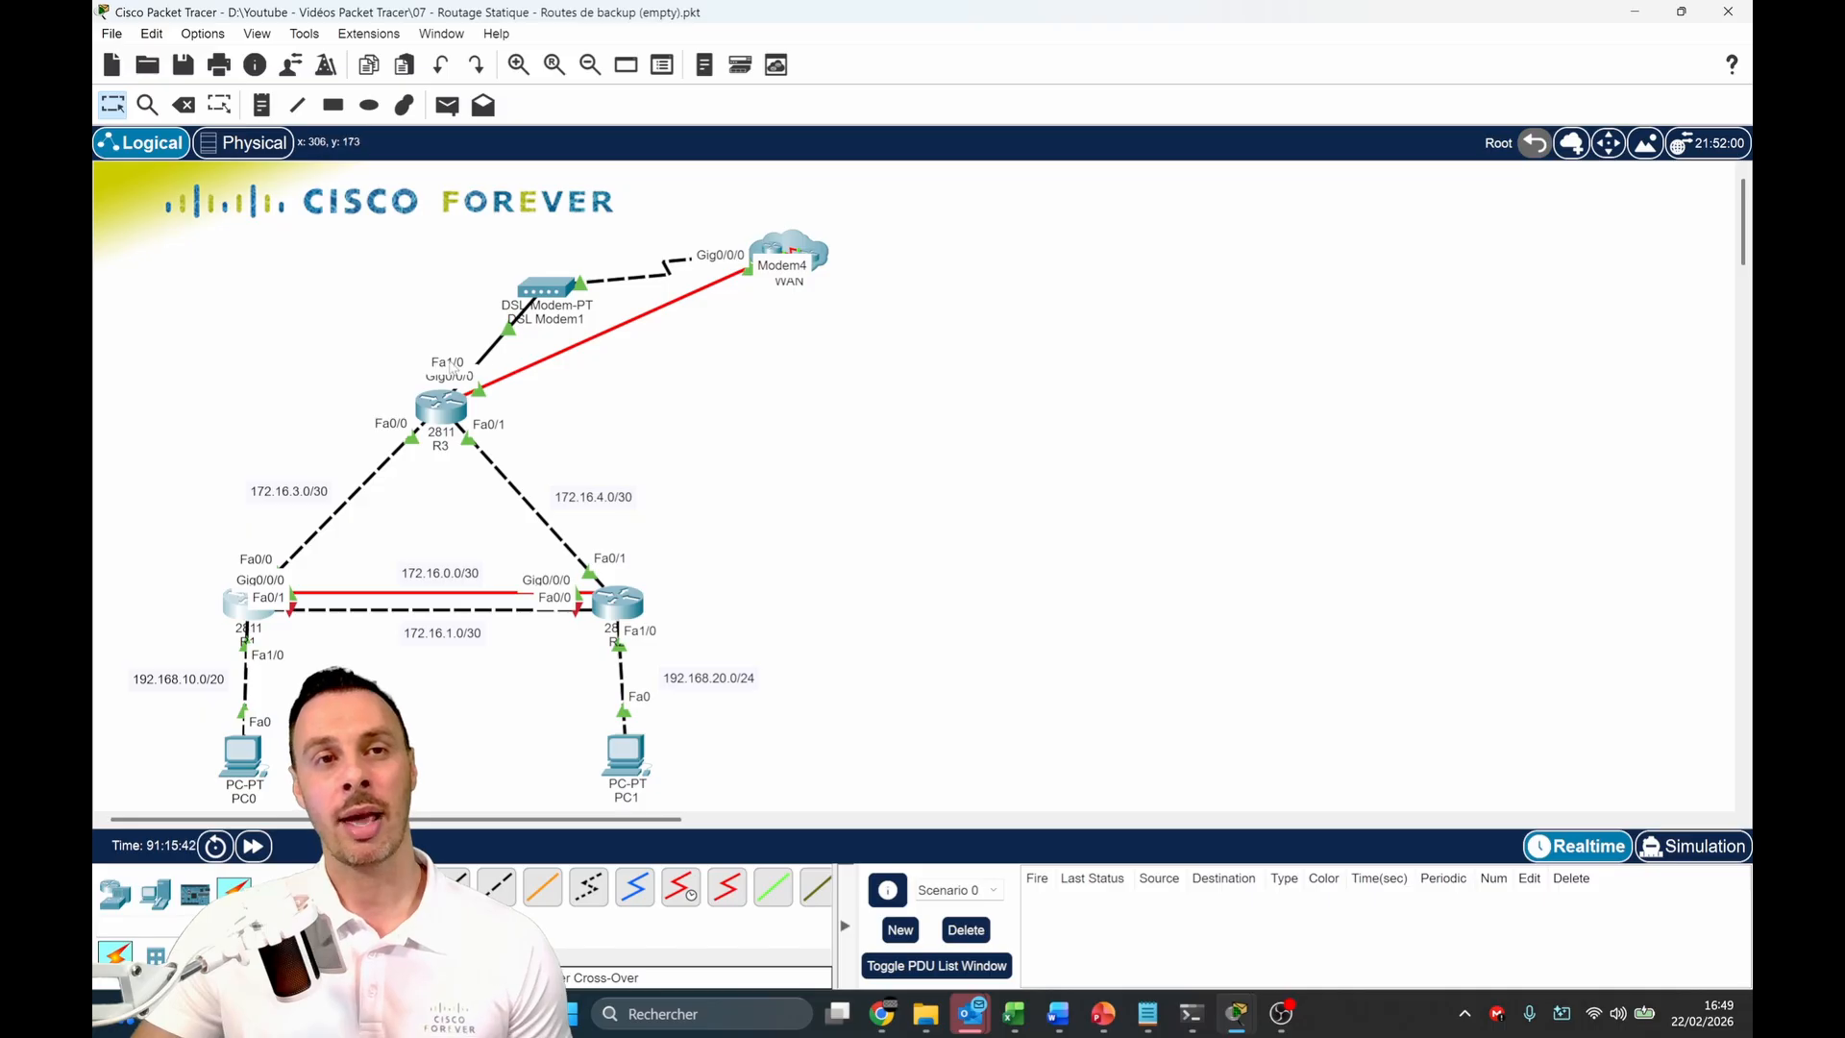
click(445, 402)
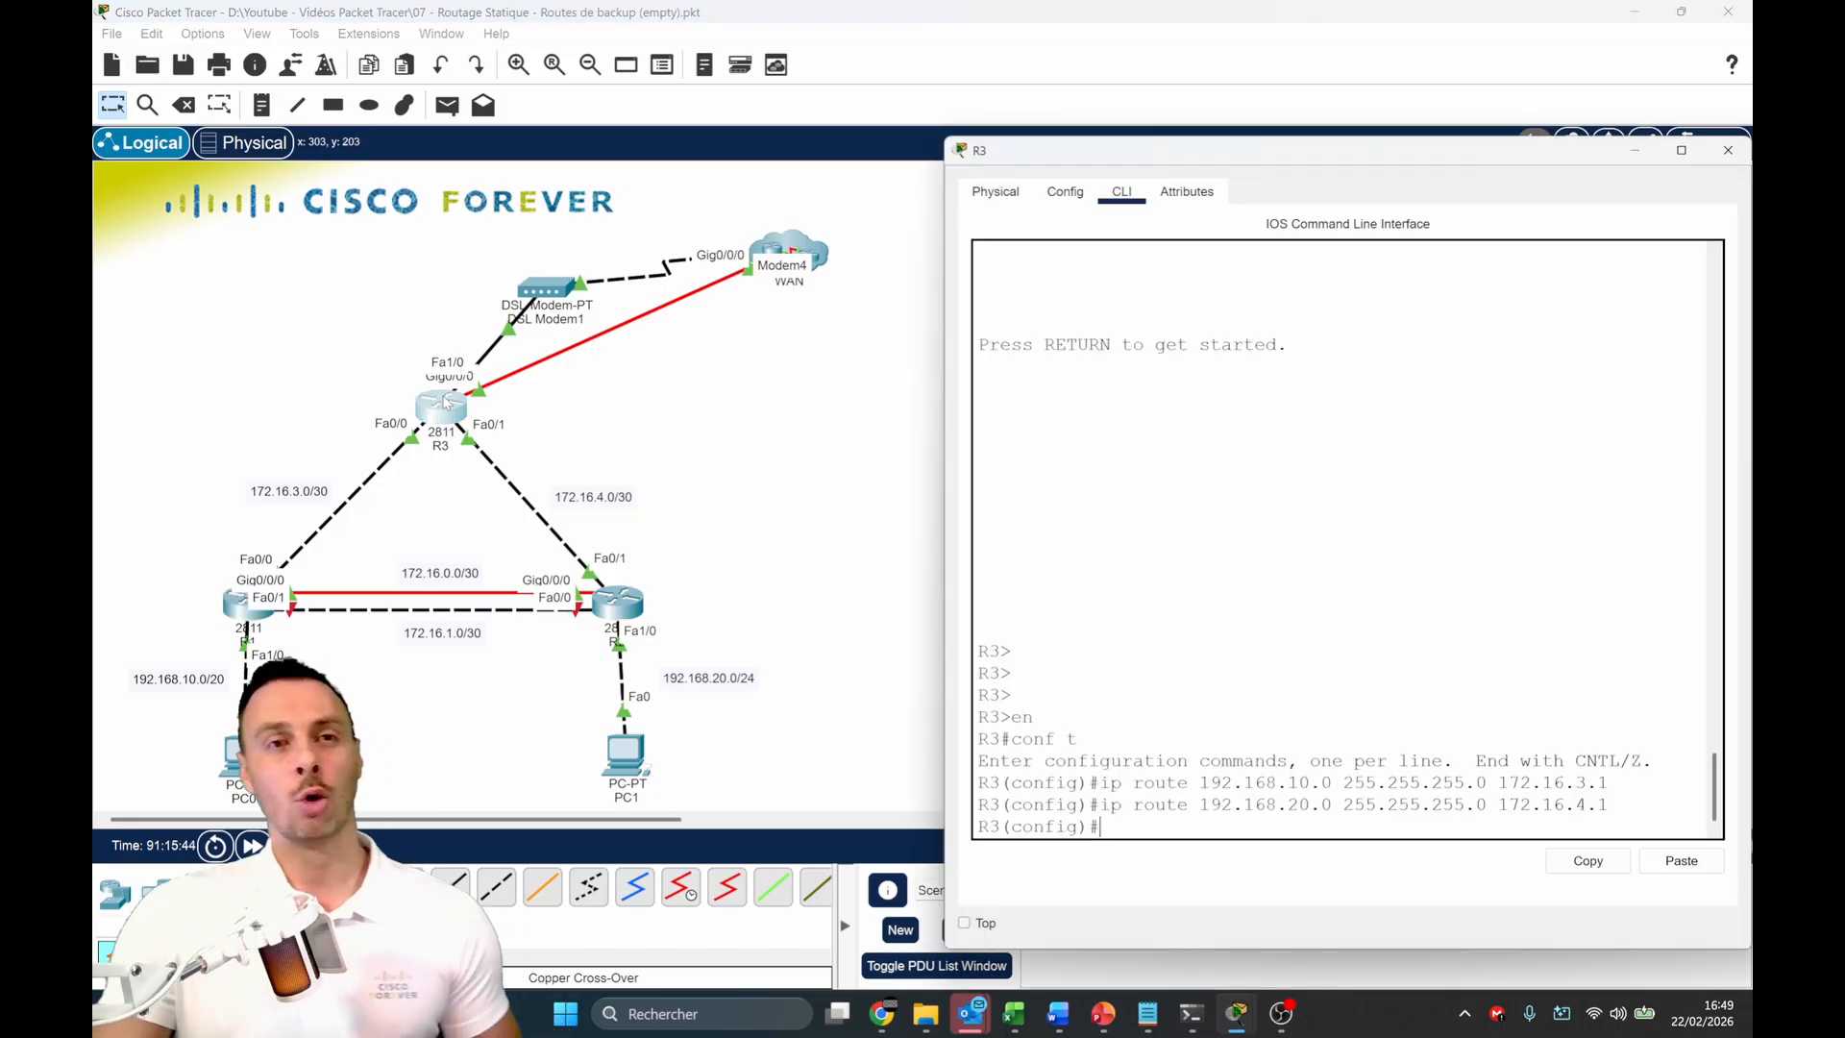
key(ctrl+z)
key(Return)
key(Return)
key(Return)
key(Return)
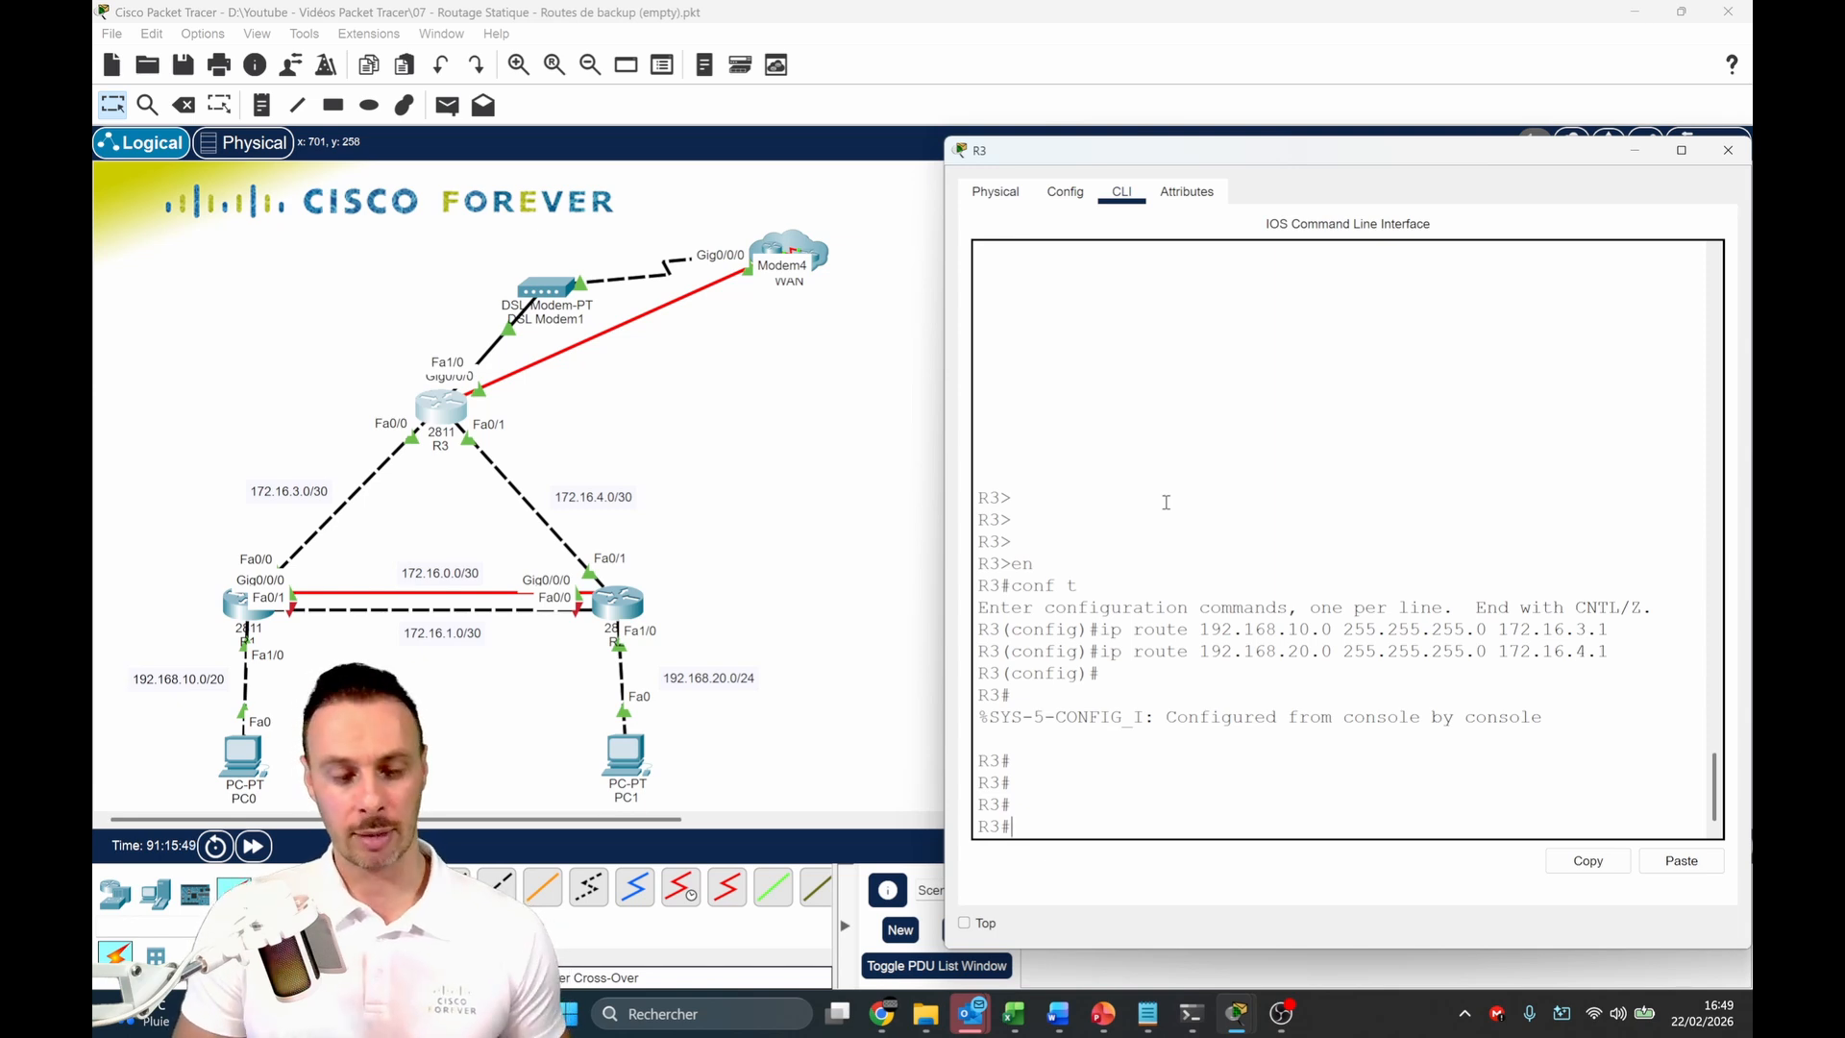
text(conf t)
key(Return)
key(Return)
key(Return)
key(Return)
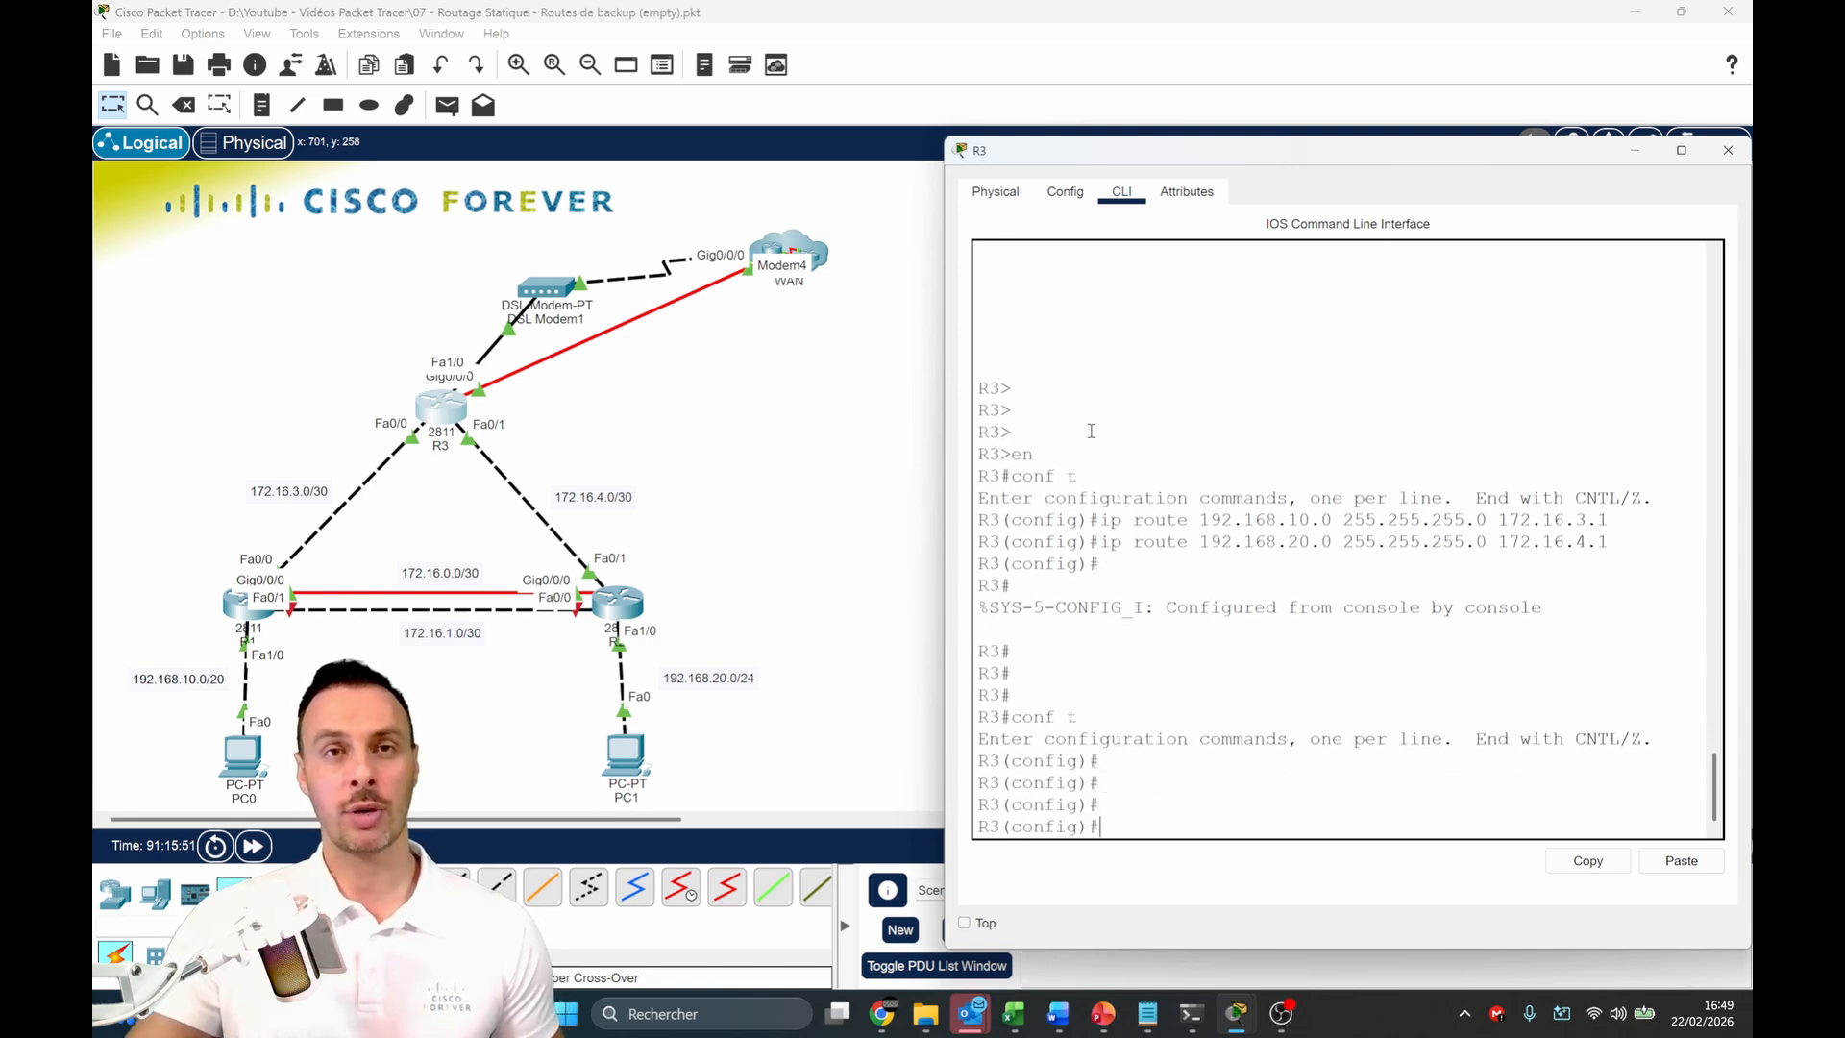
Look inside the WAN cluster at the ORANGE router's interface addresses and return to the root topology
click(855, 360)
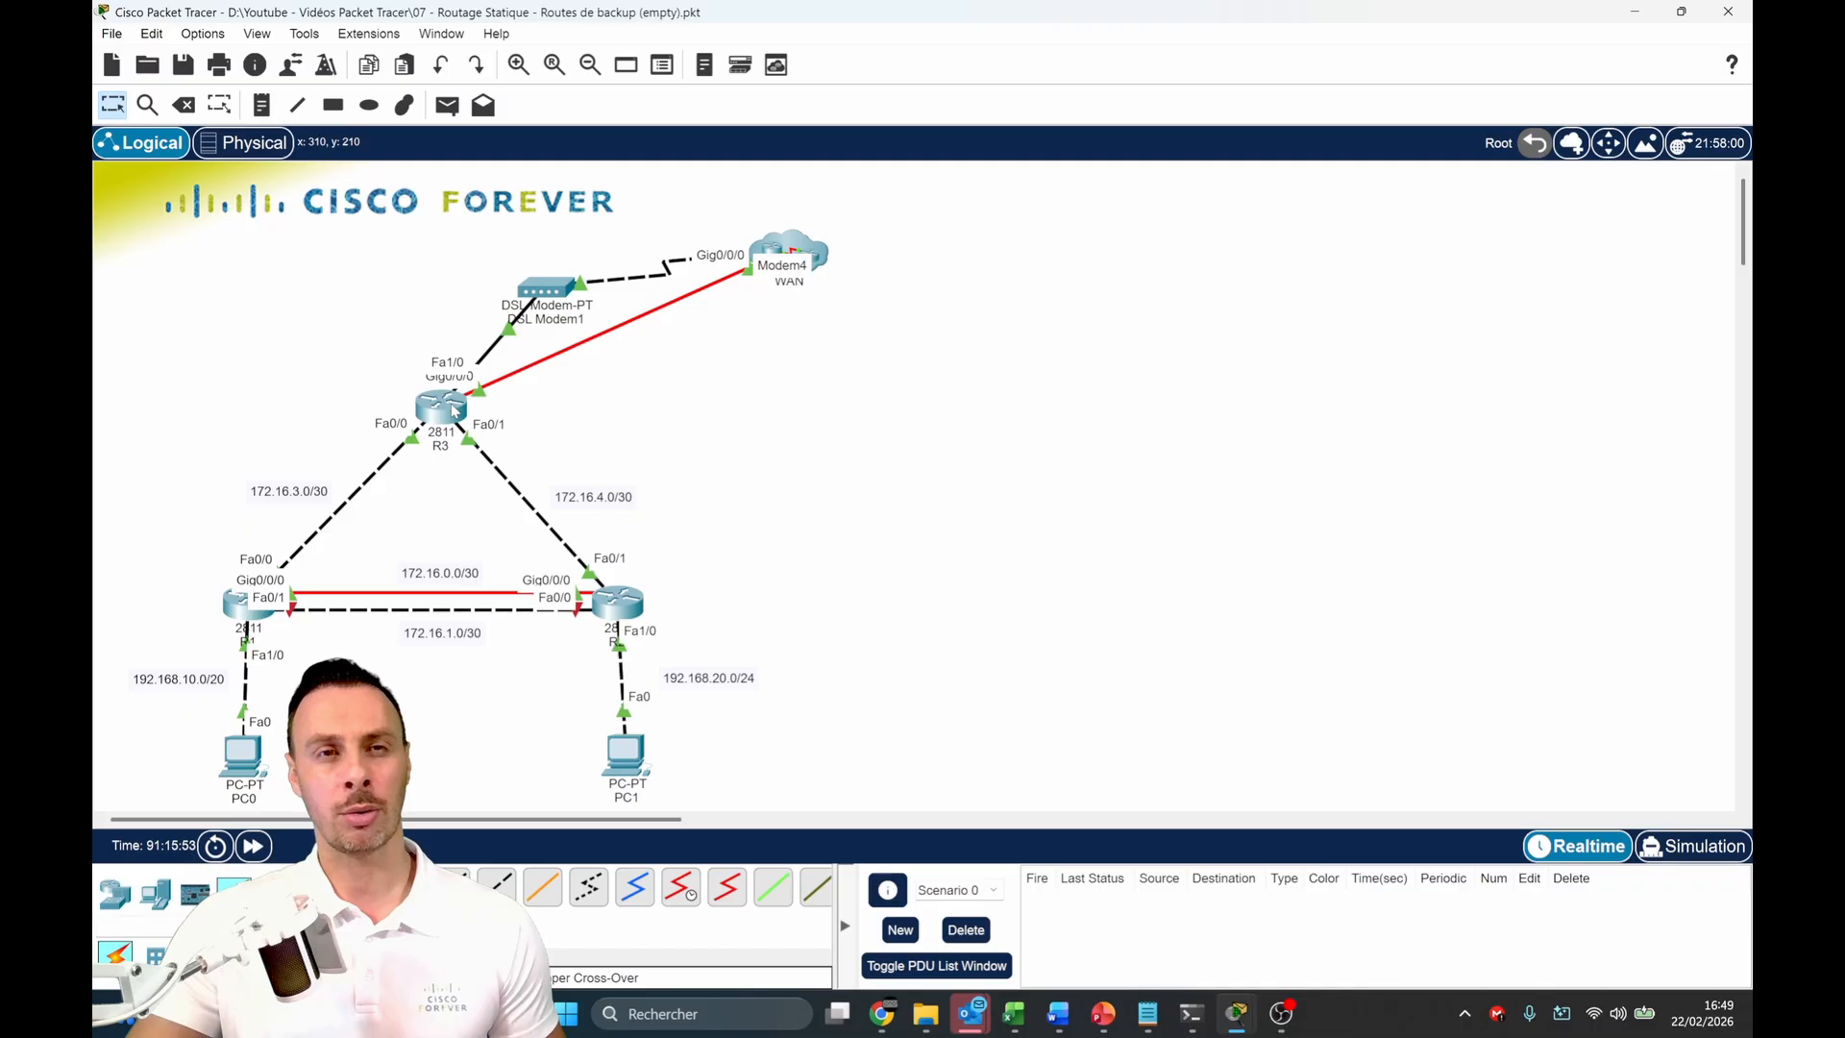
click(807, 251)
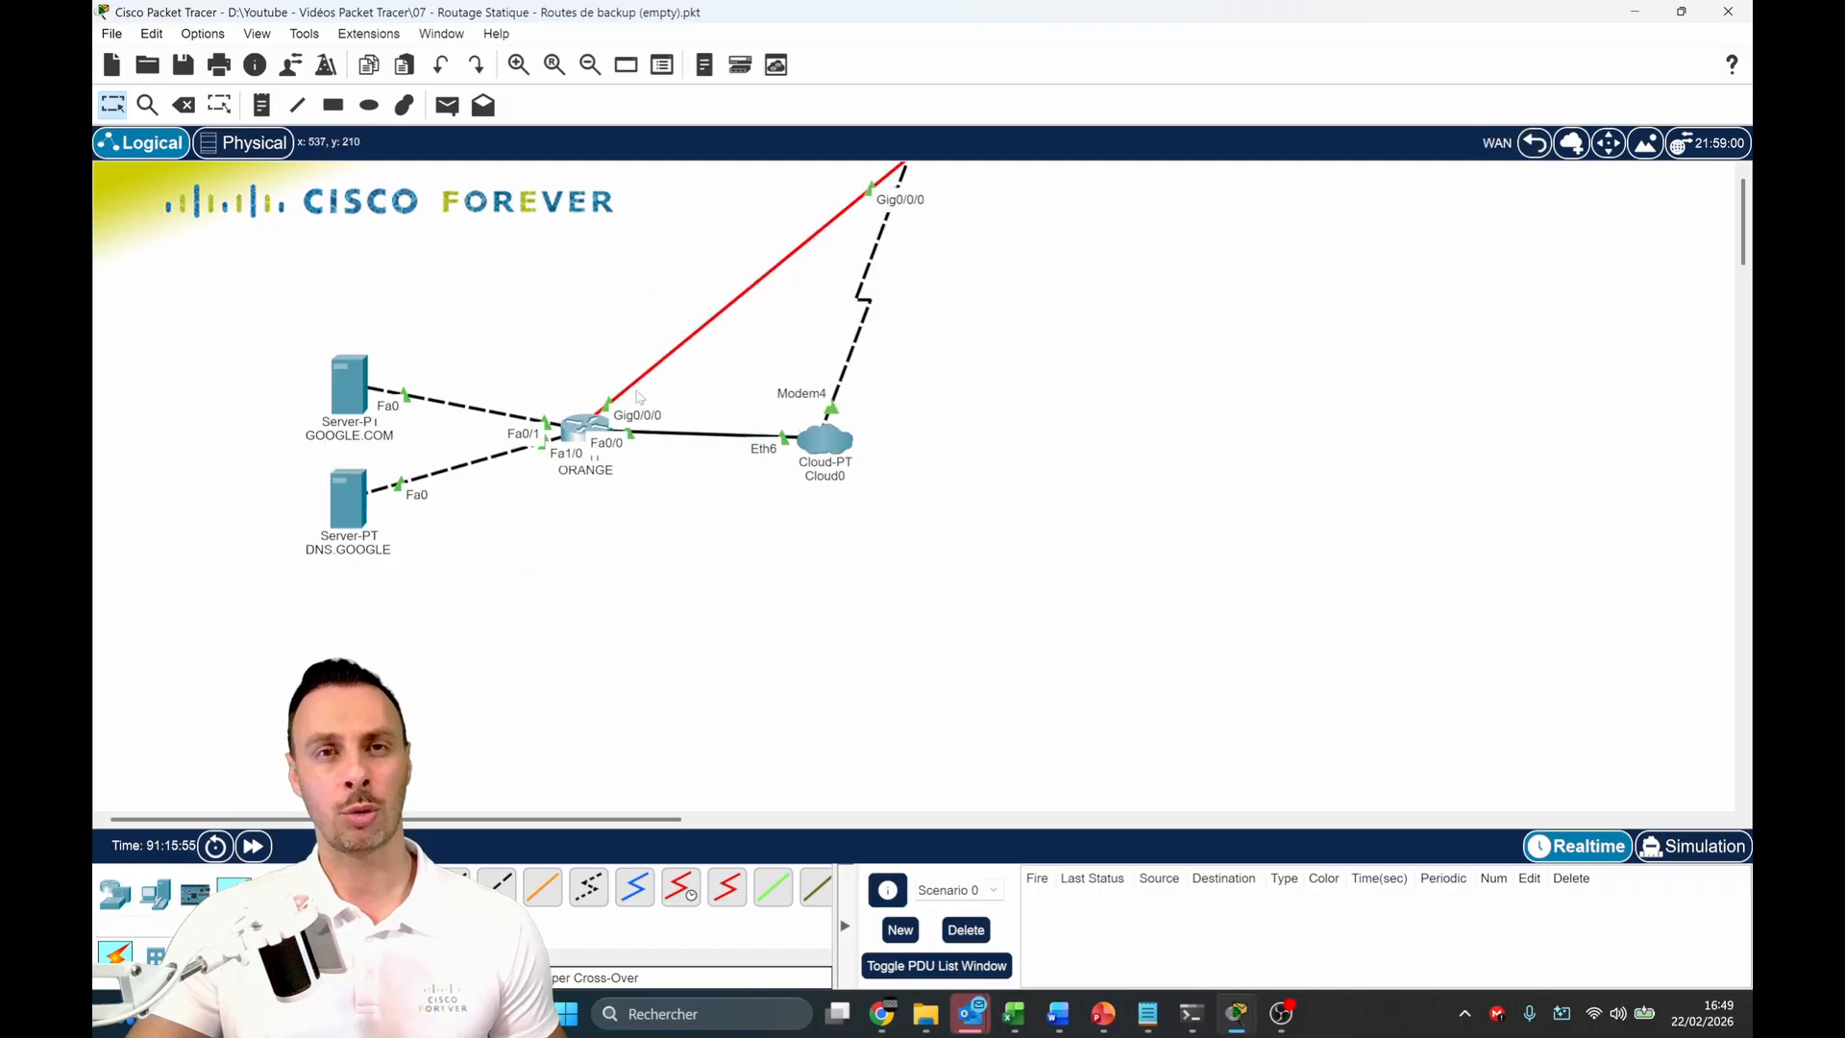
mouse_move(582, 431)
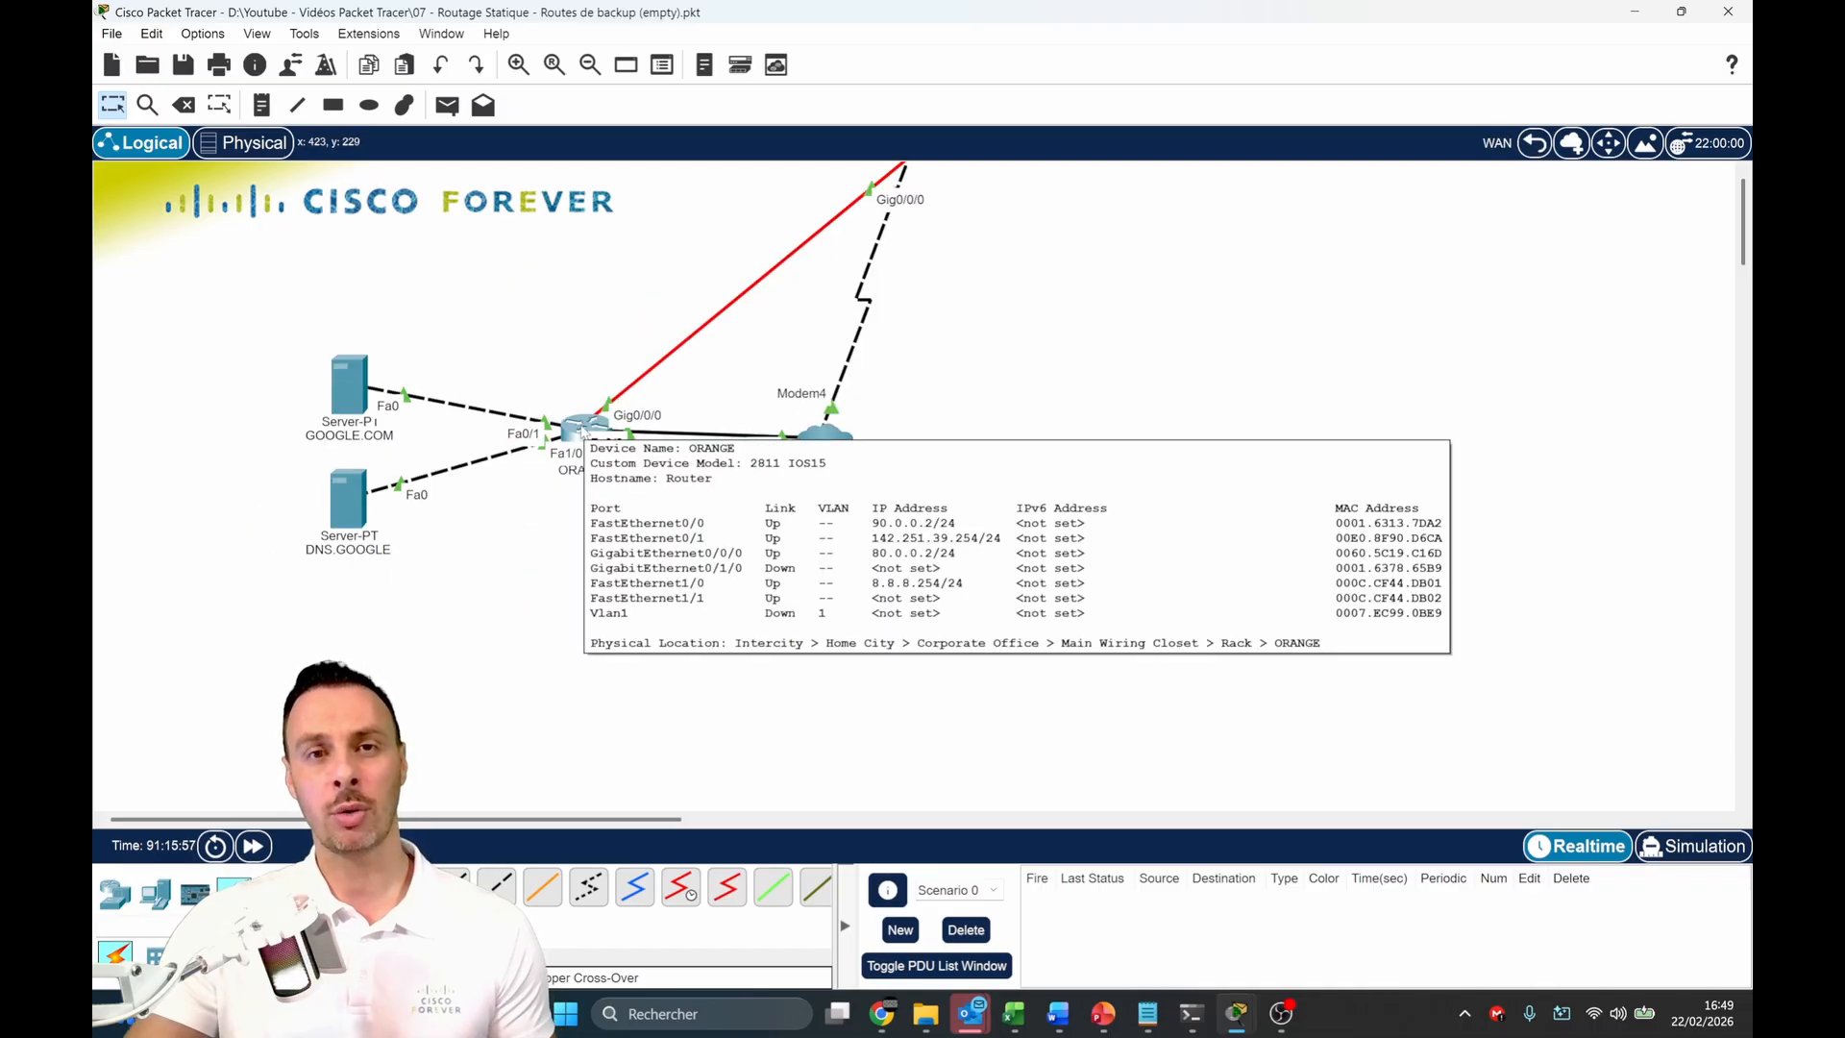
click(1535, 144)
Add a default static route on R3 (0.0.0.0 0.0.0.0) via ORANGE's address 80.0.0.2
click(444, 412)
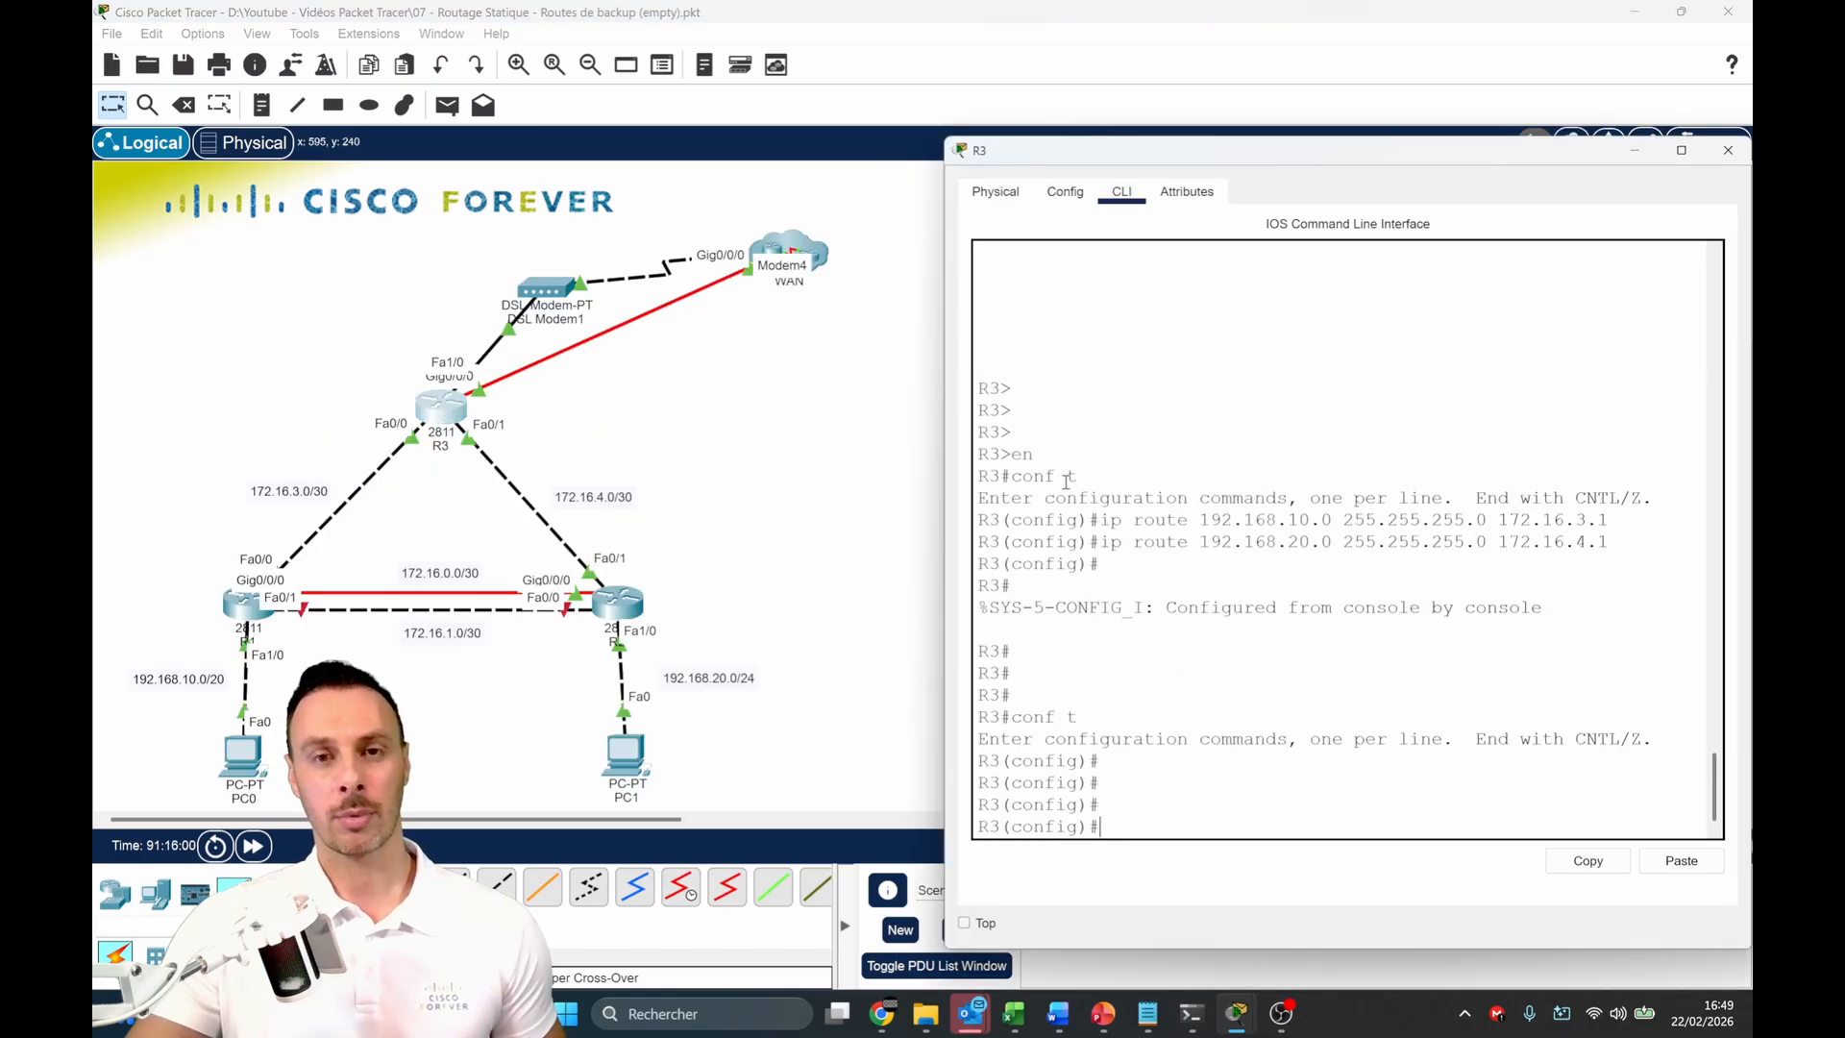
text(ip route )
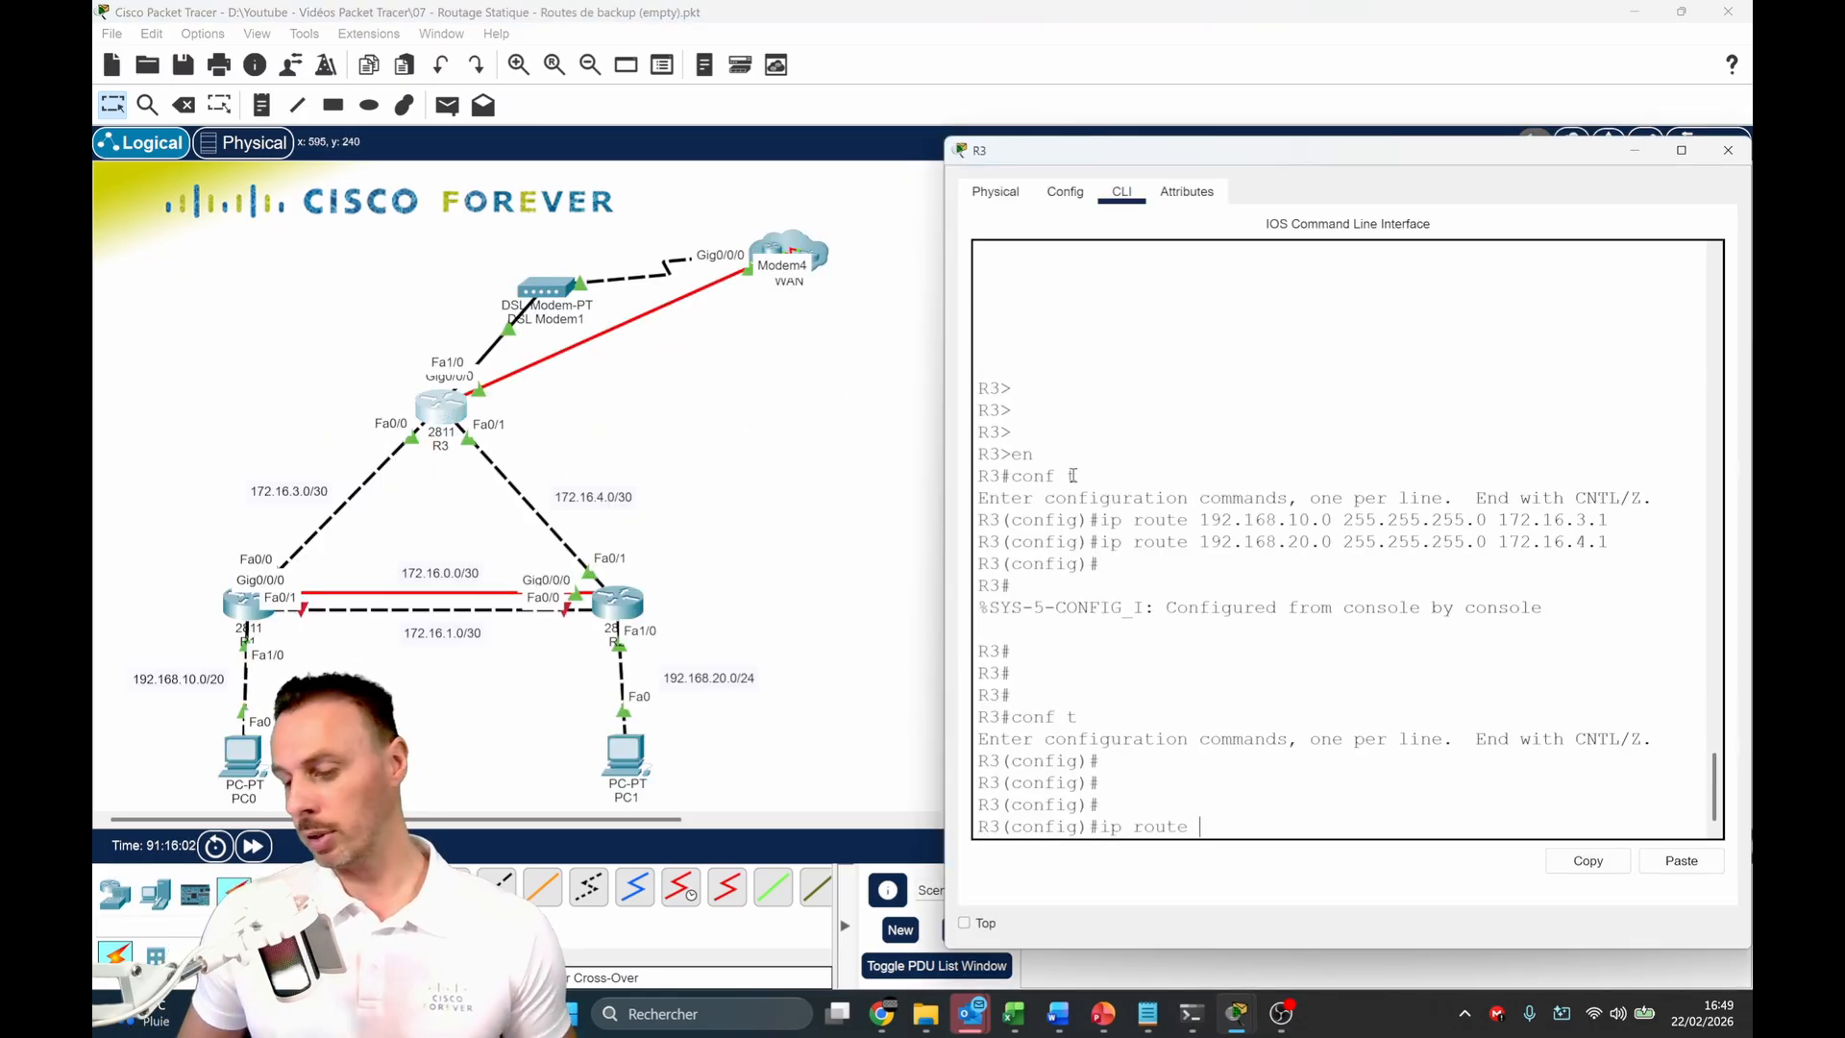
text(0.0.0.0 0.0.0)
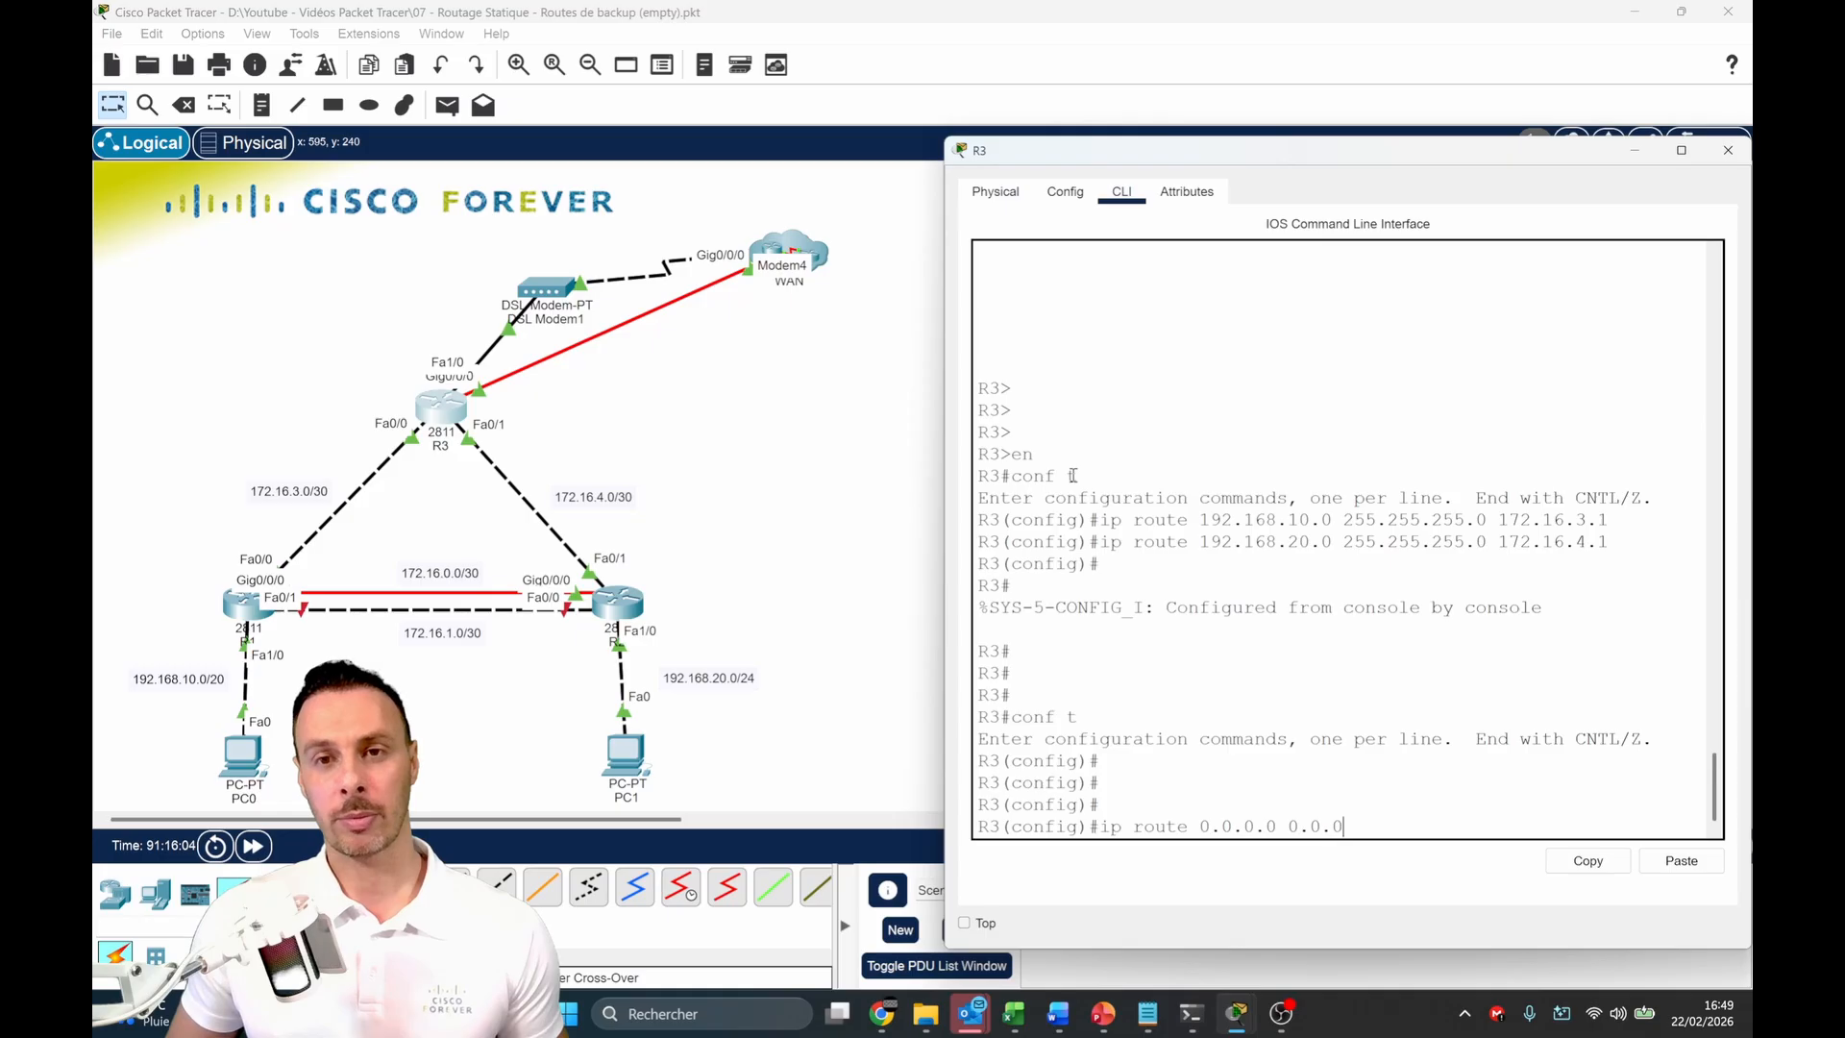
text(.0)
text( 90)
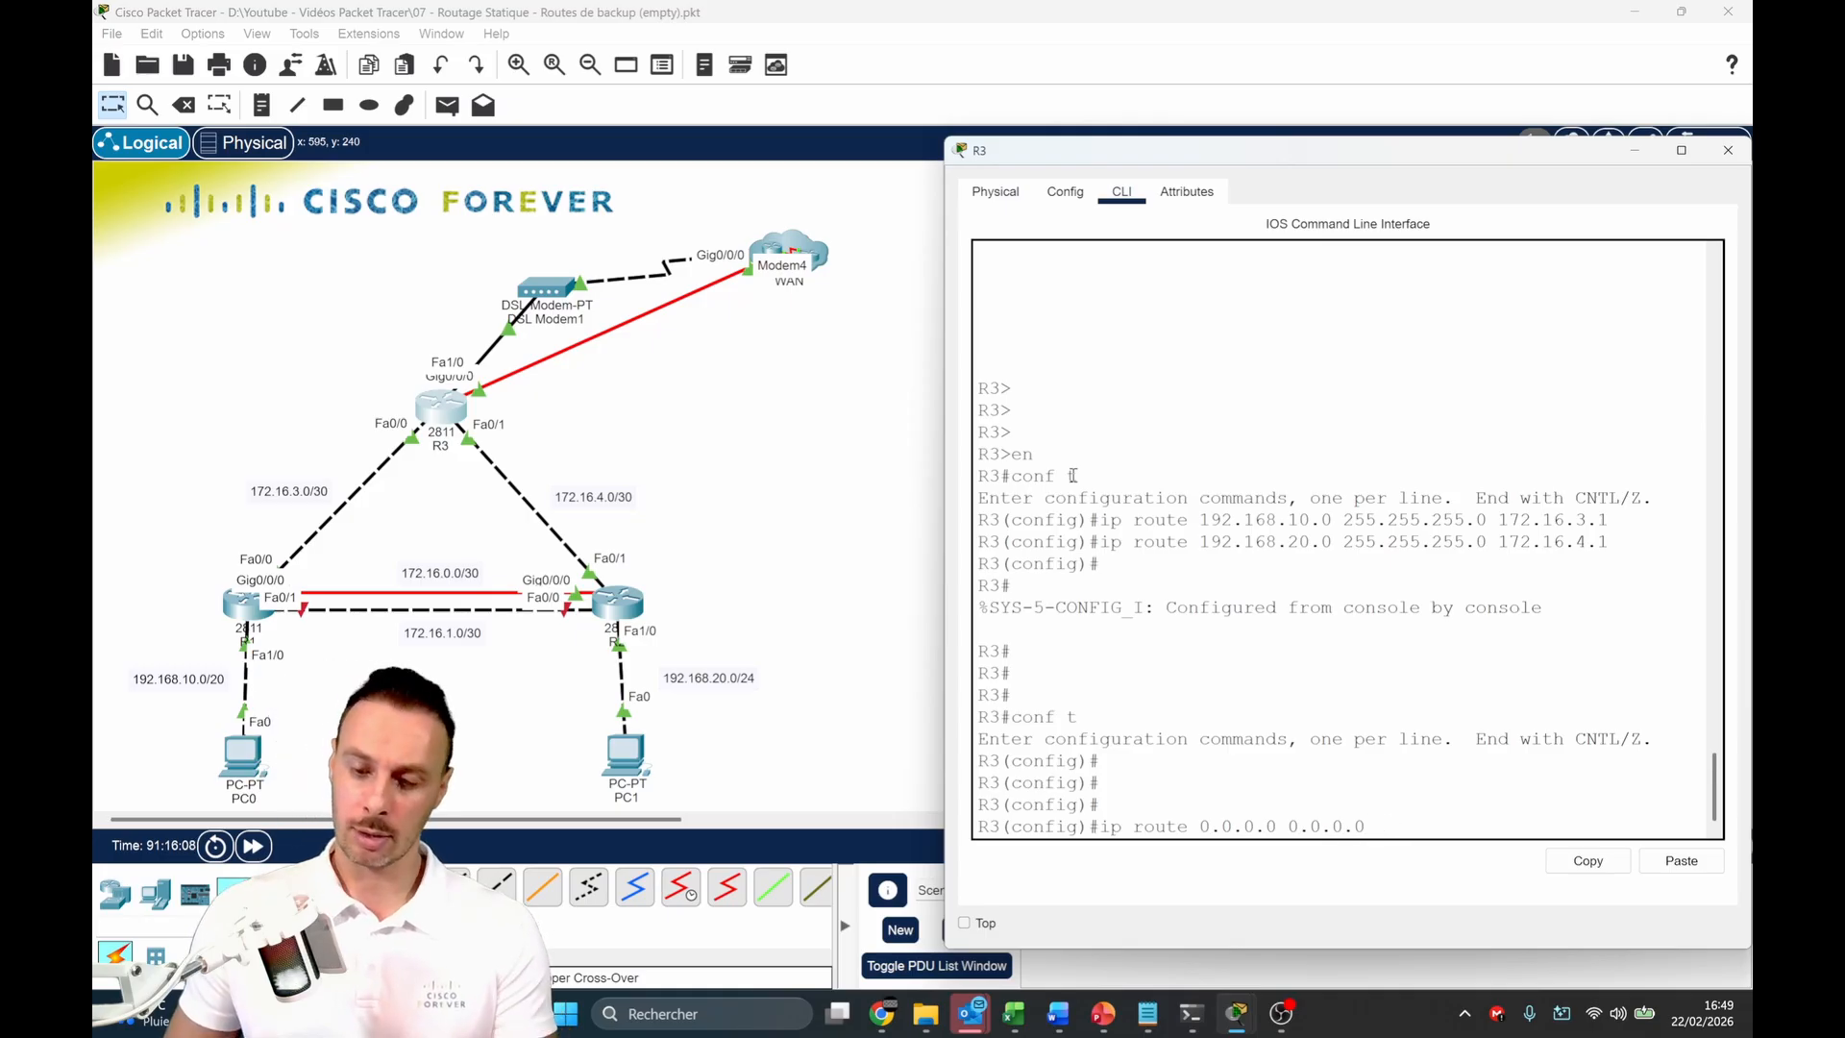
text( 80.0.0.2)
key(Return)
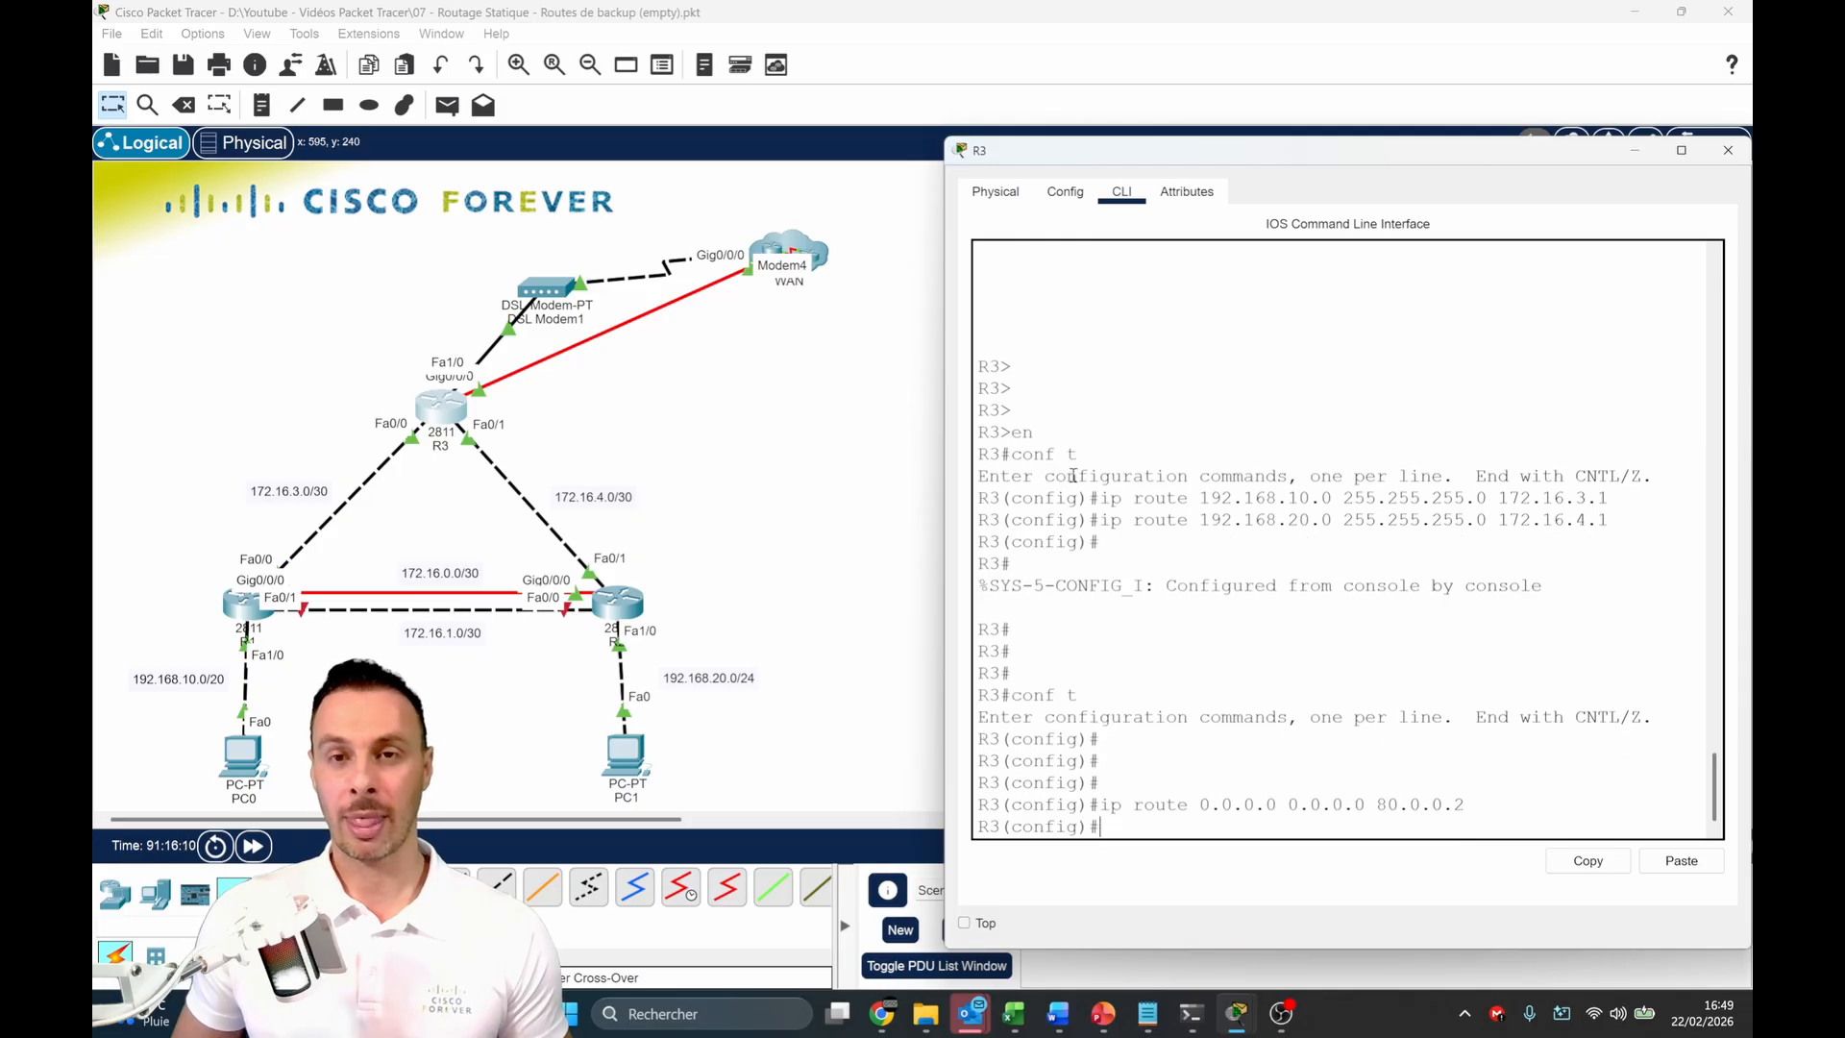
Reuse the previous route command on R3 to add a backup default route via 90.0.0.2 with administrative distance 13
key(Up)
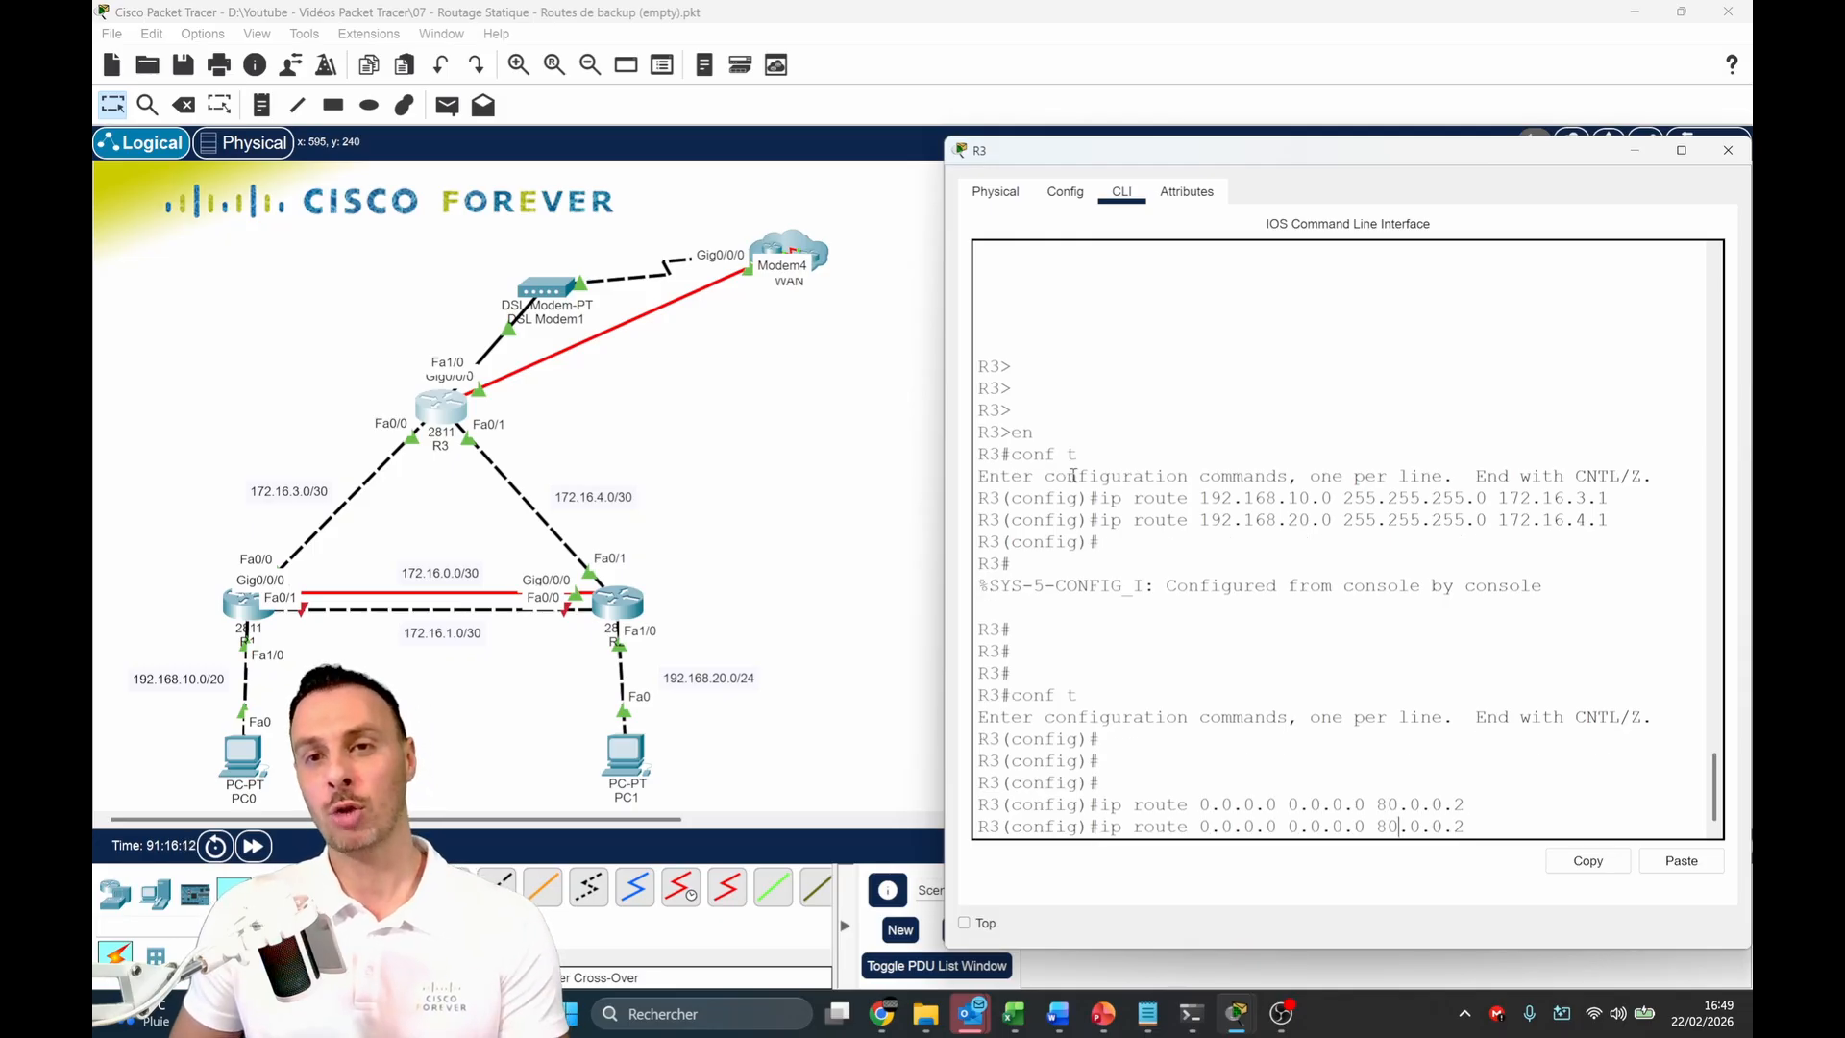
key(Left)
key(Left)
key(Left)
key(Left)
key(Left)
key(Left)
key(Left)
key(BackSpace)
text(9)
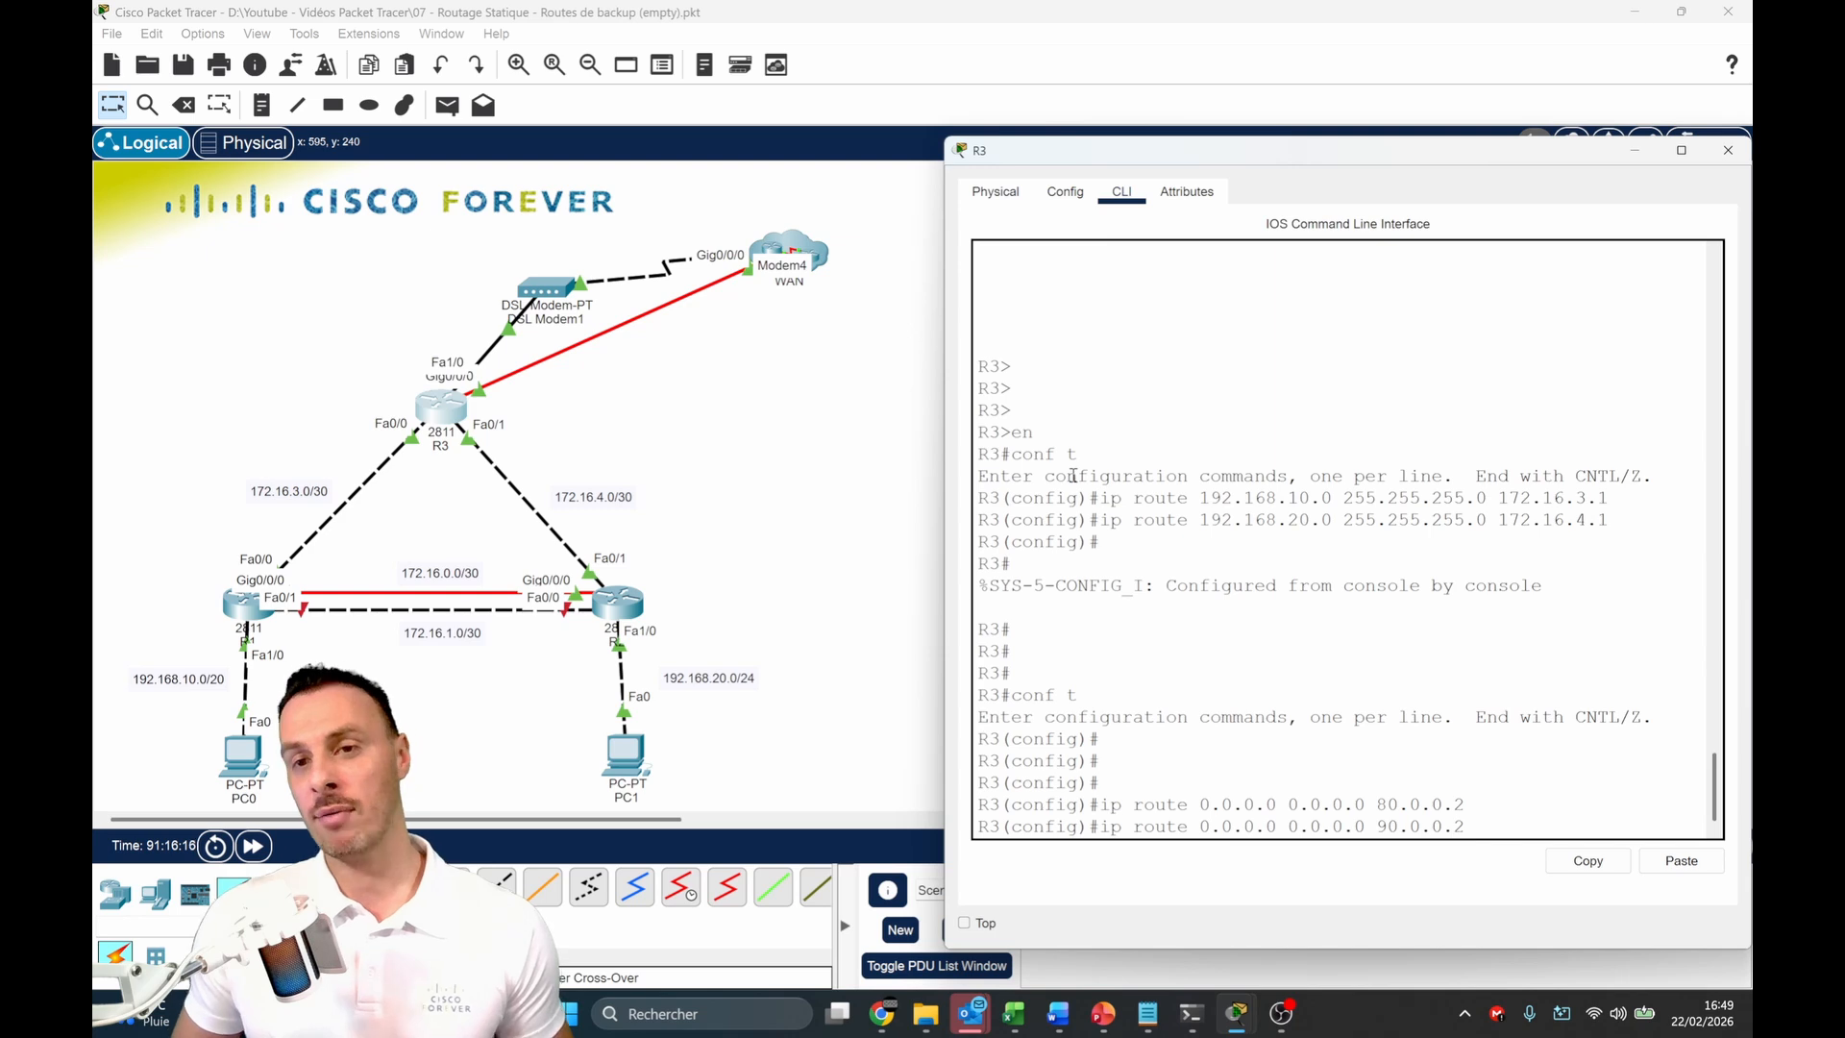
text(13)
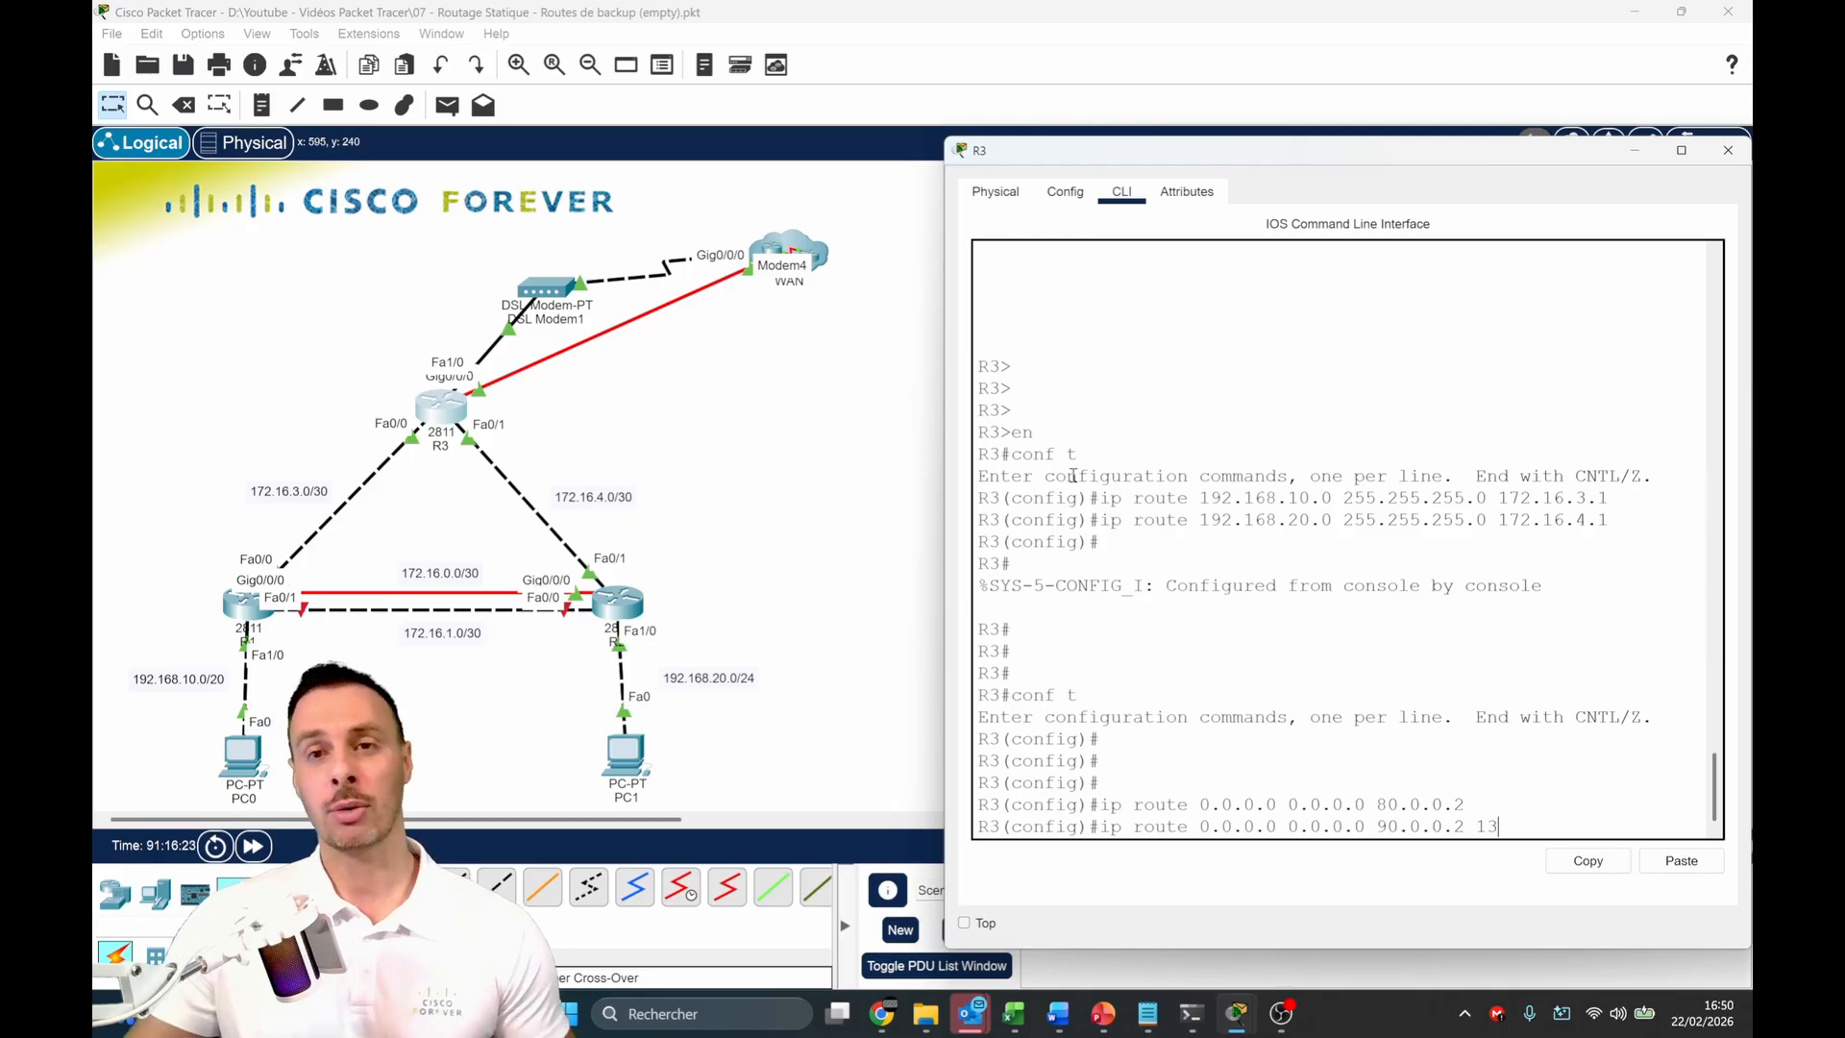
key(Return)
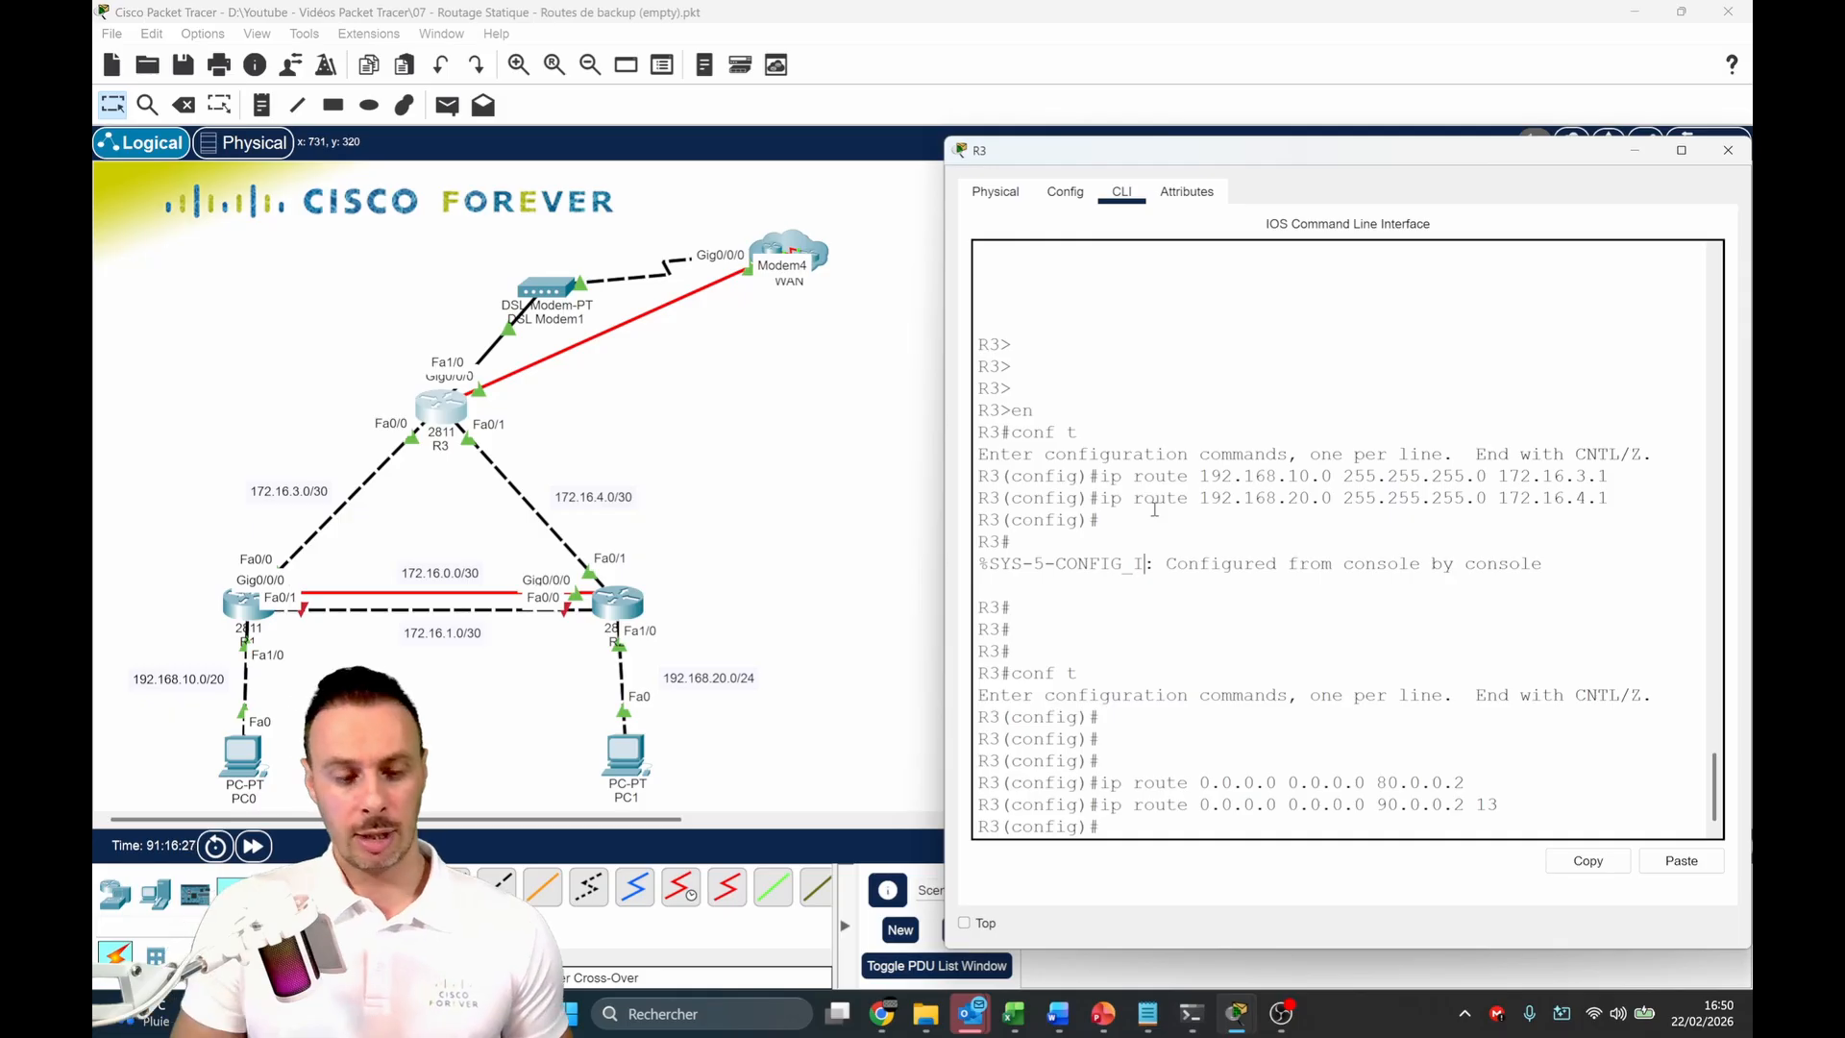
Ping 8.8.8.8 from R3's configuration mode and examine the reply marks in the output
text(do ping 8.8.8.8)
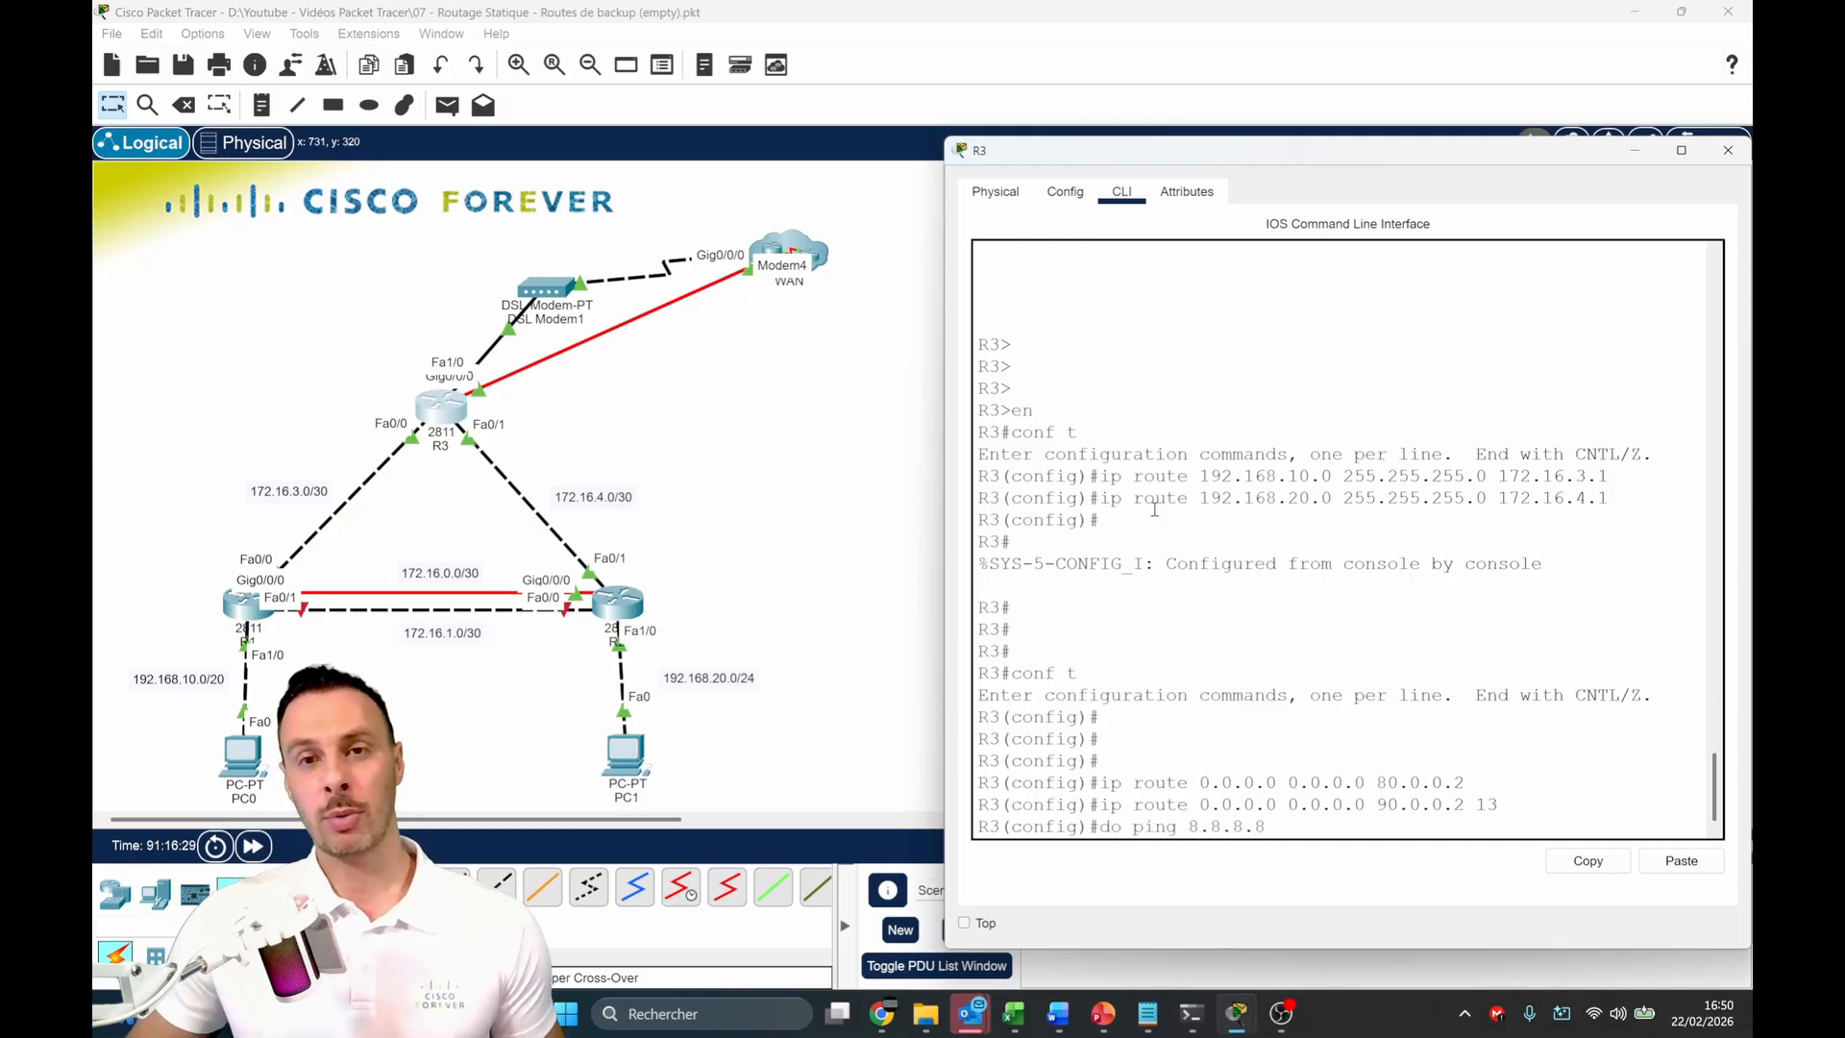
key(Return)
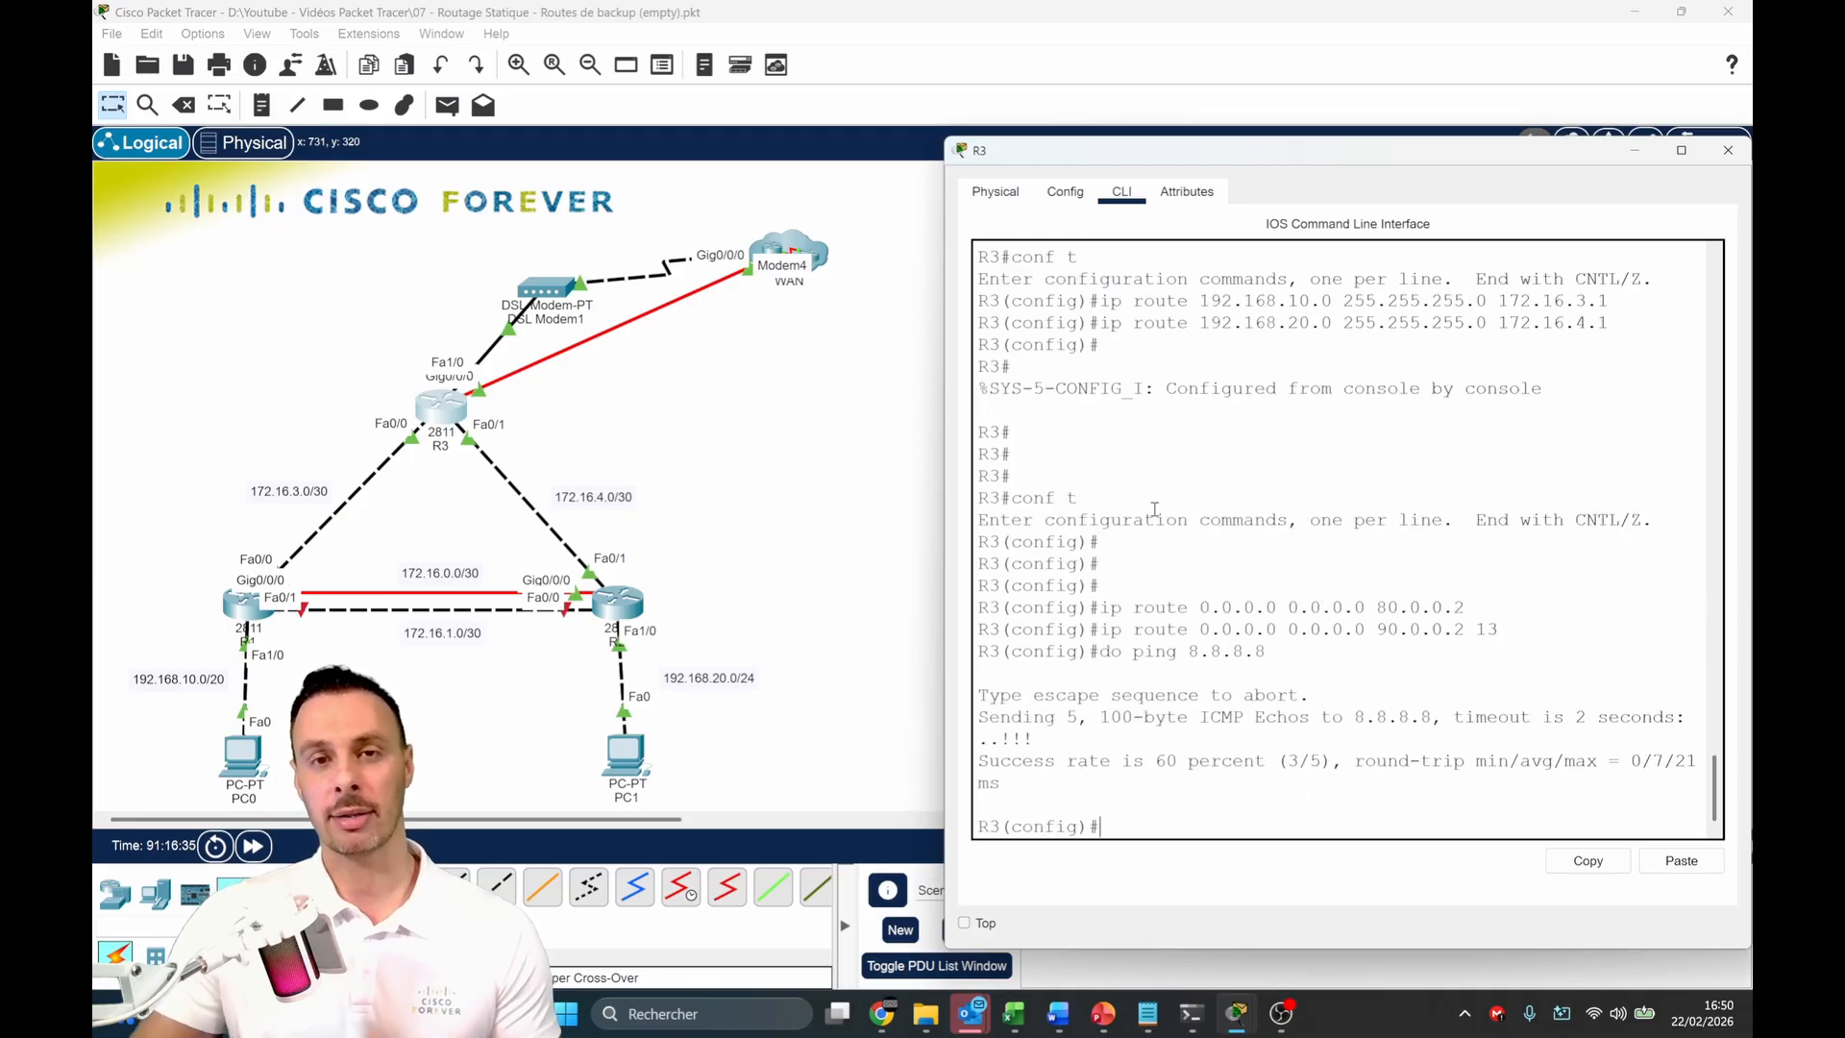
drag(999, 739, 1067, 739)
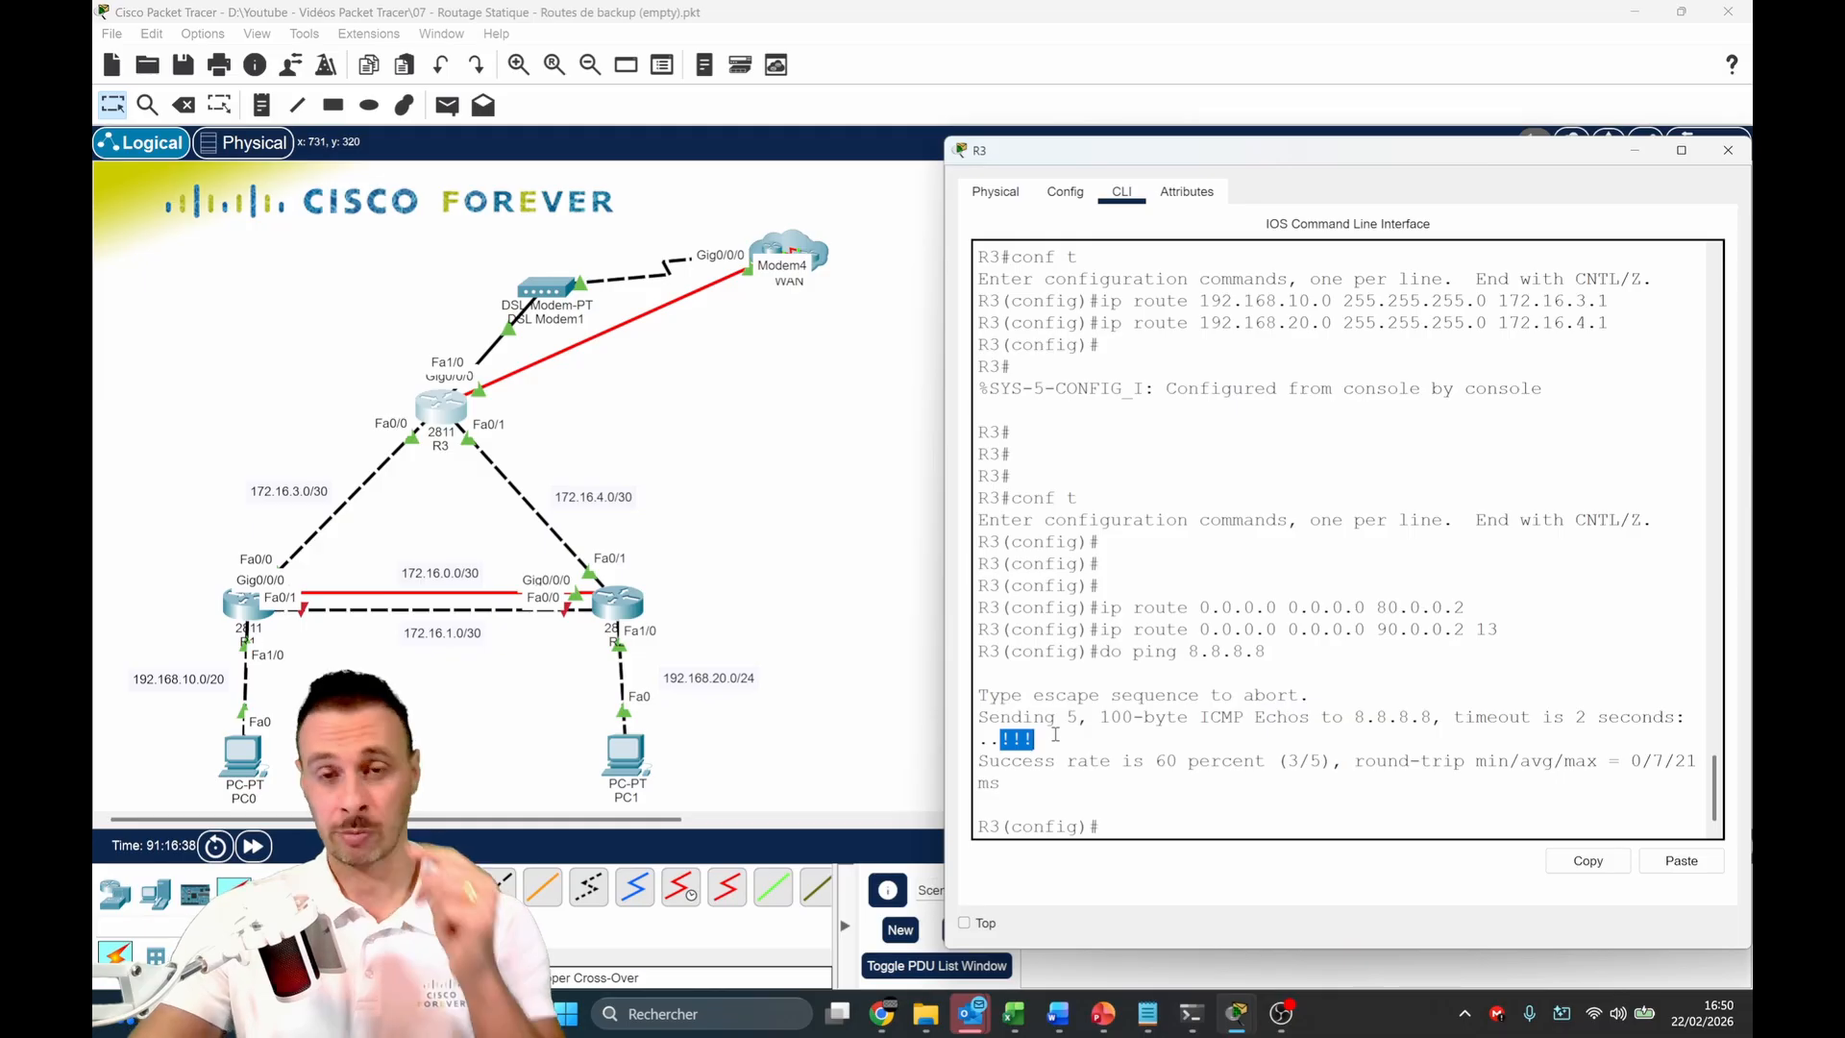
click(1133, 826)
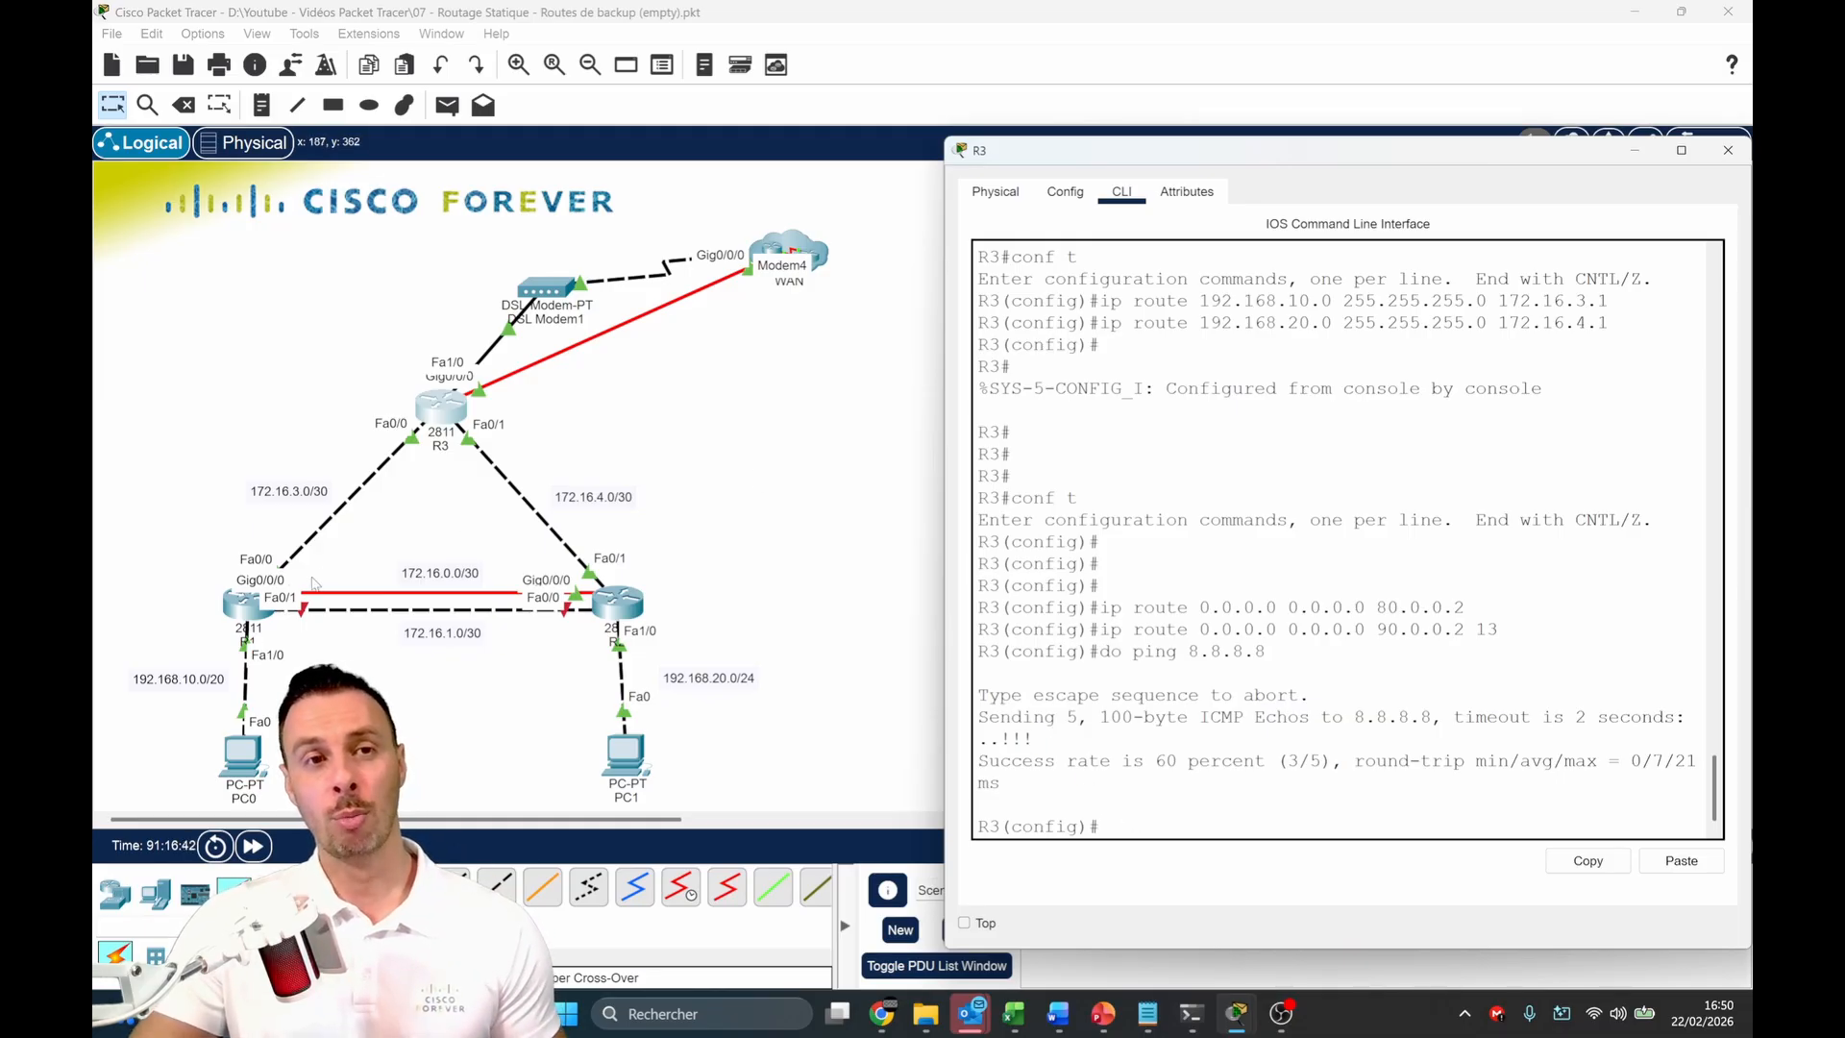
Add a default static route on R1 (0.0.0.0 0.0.0.0) via R3's address 172.16.3.2
click(248, 617)
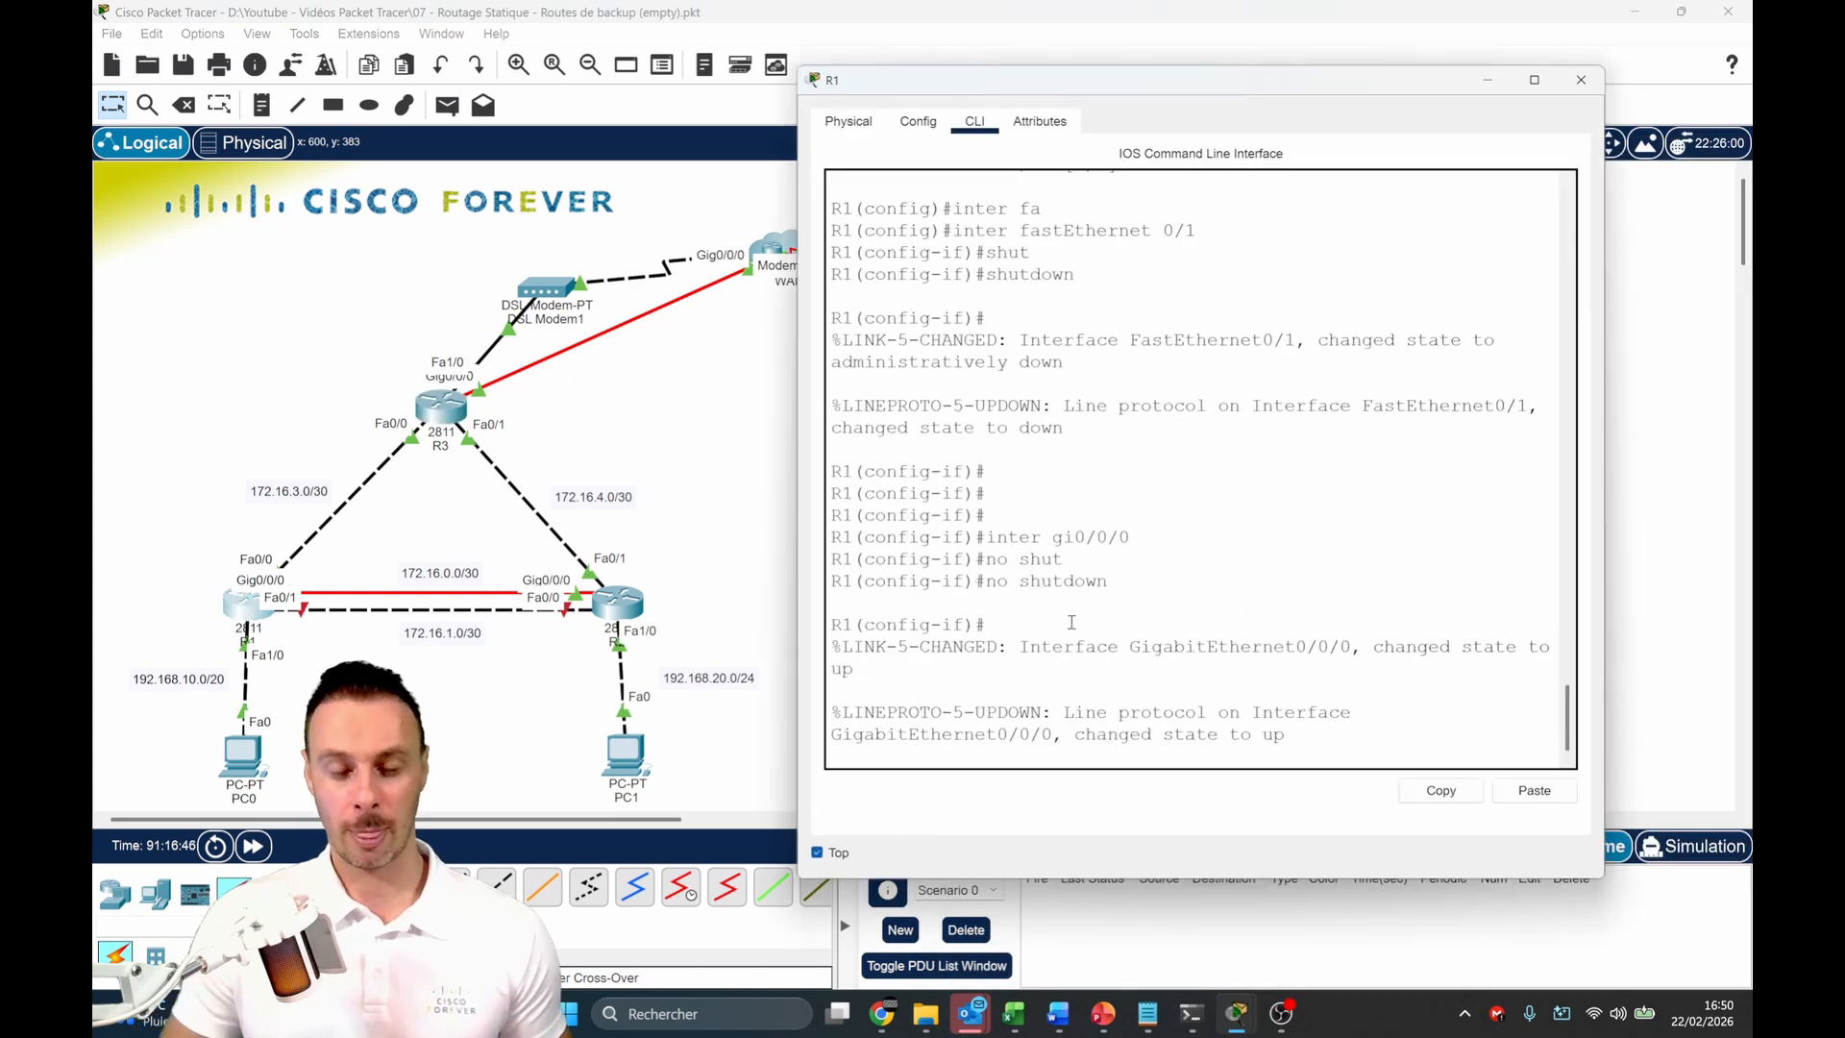
key(Return)
key(Return)
text(conf t)
key(Return)
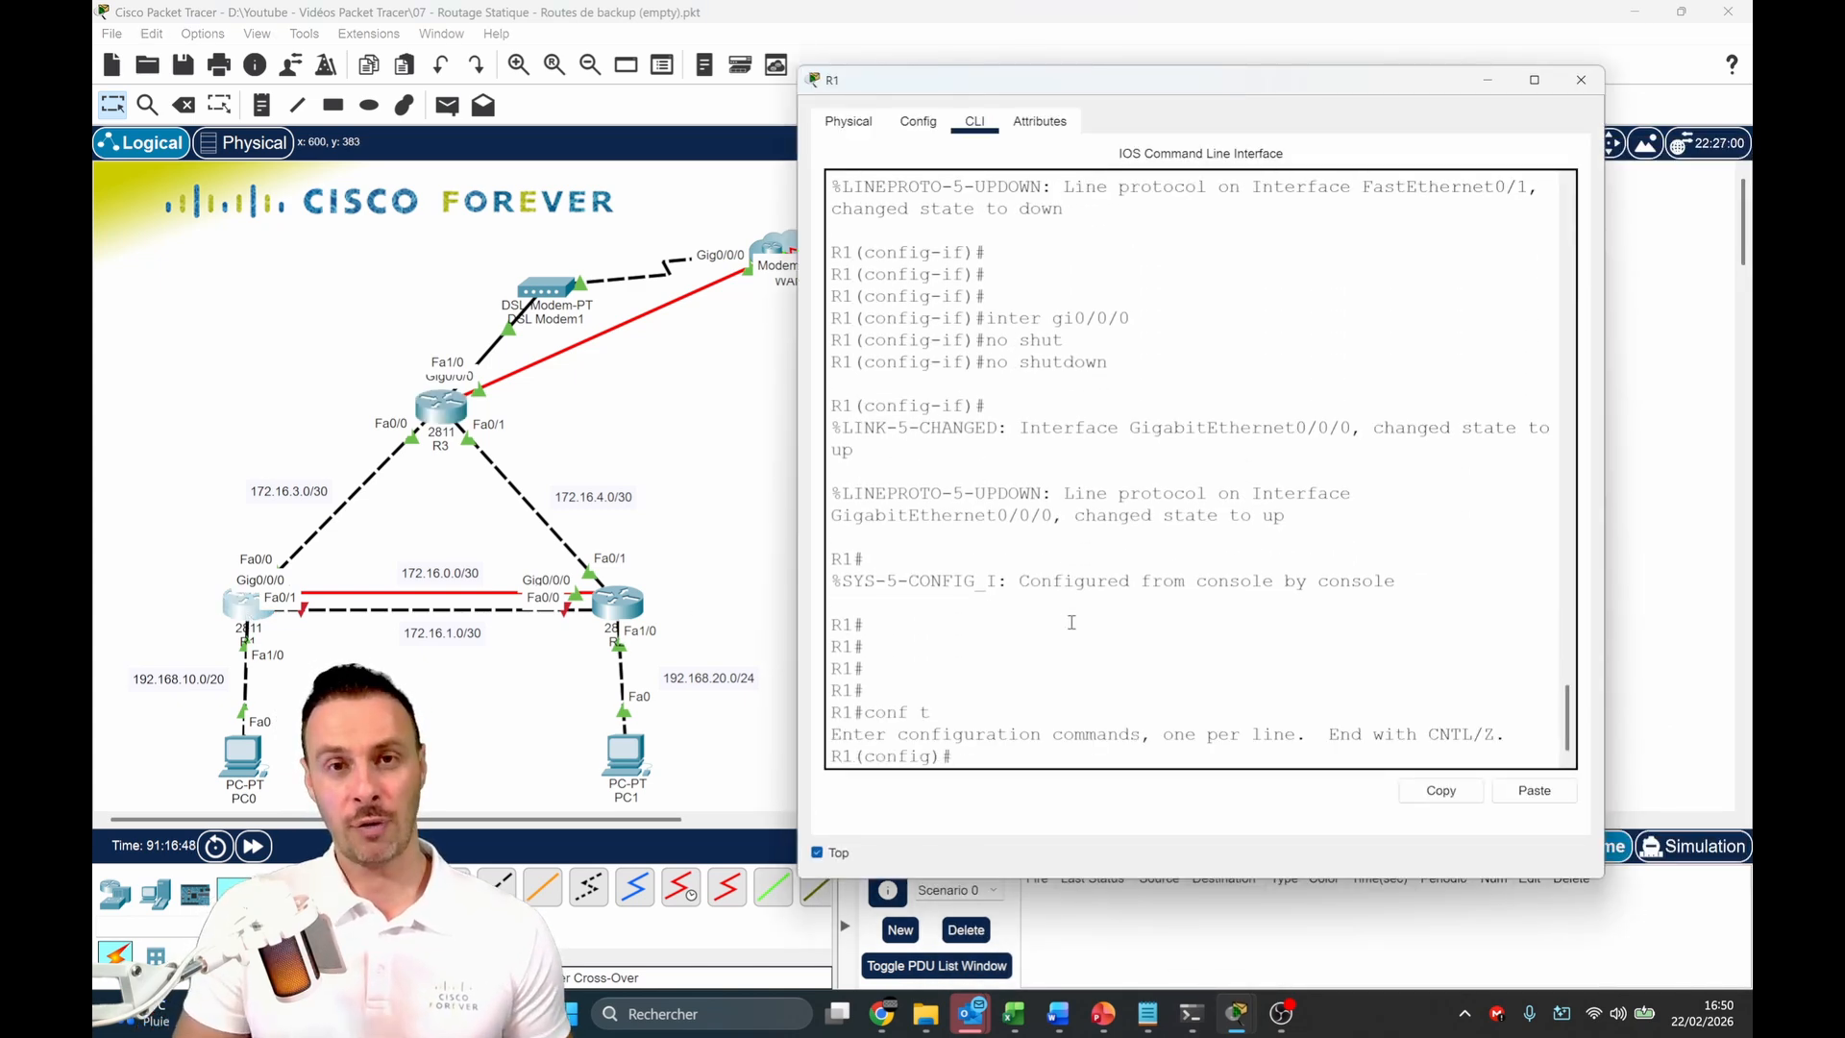
text(ip routye)
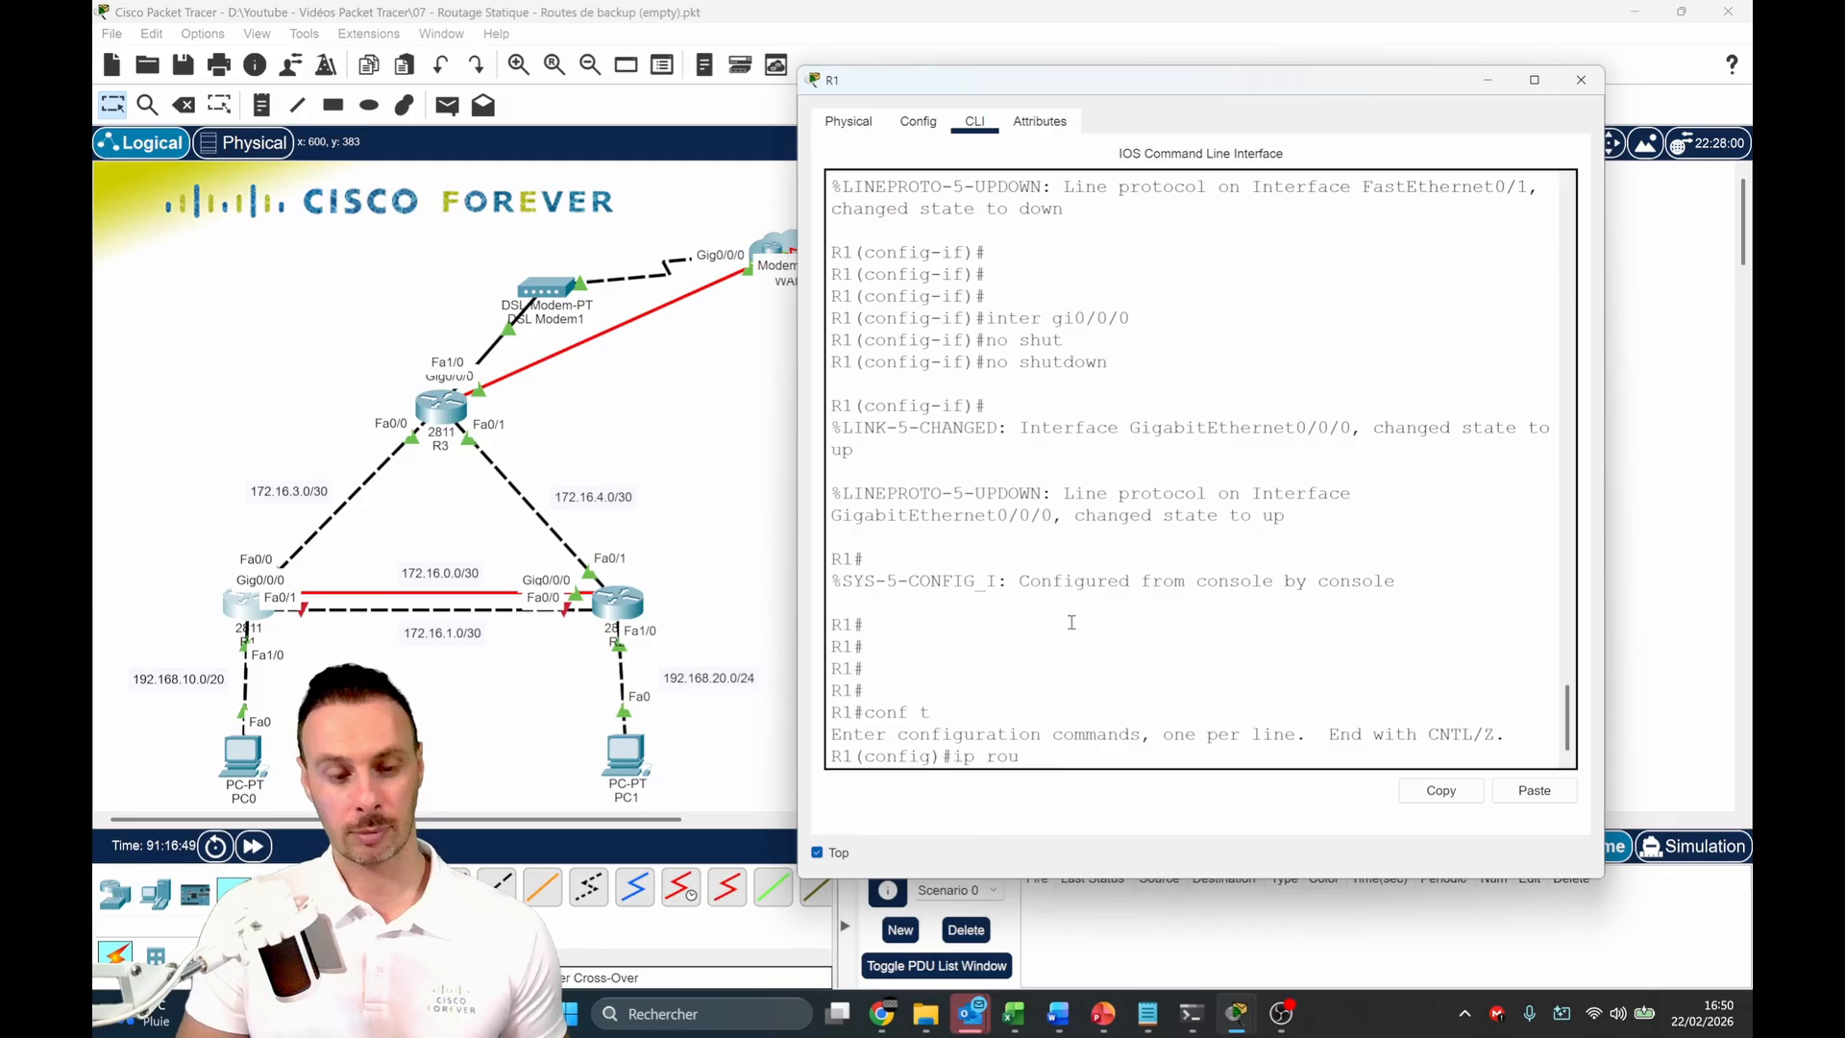
key(BackSpace)
key(BackSpace)
key(BackSpace)
text(e)
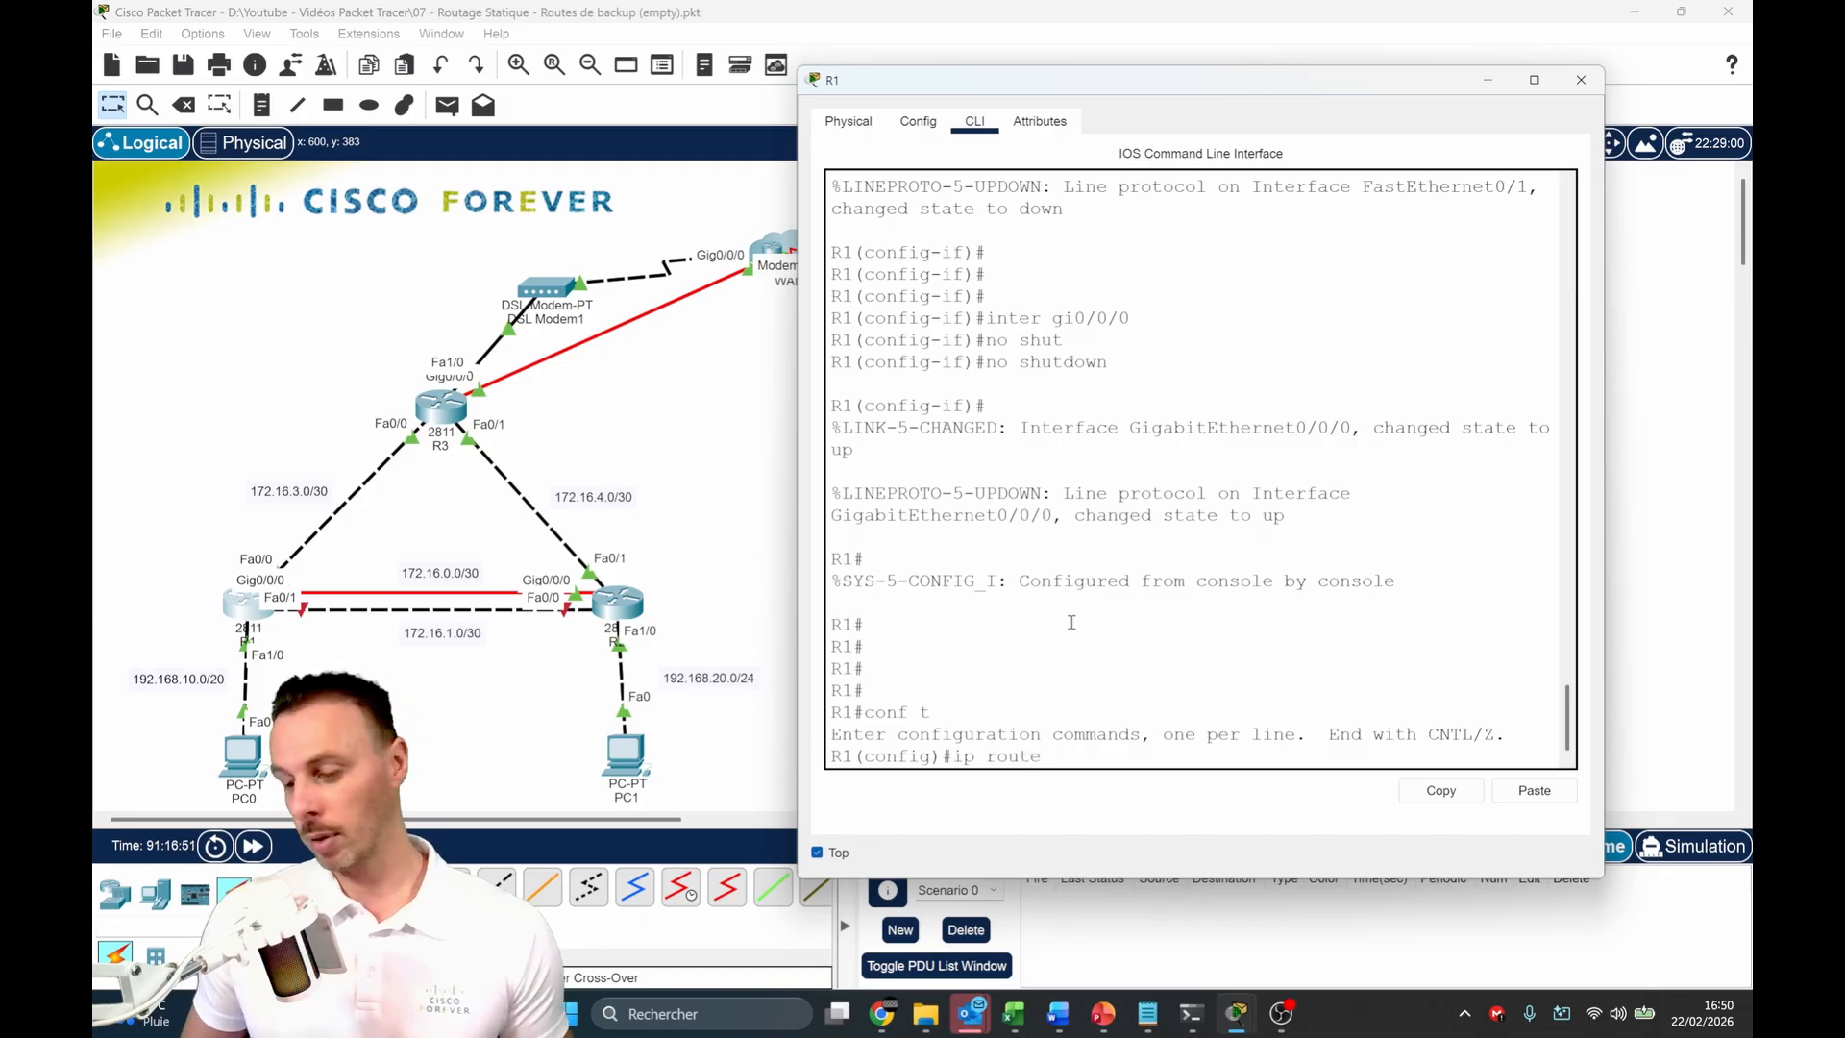
text( 0.0.0.0 0.0.0.0)
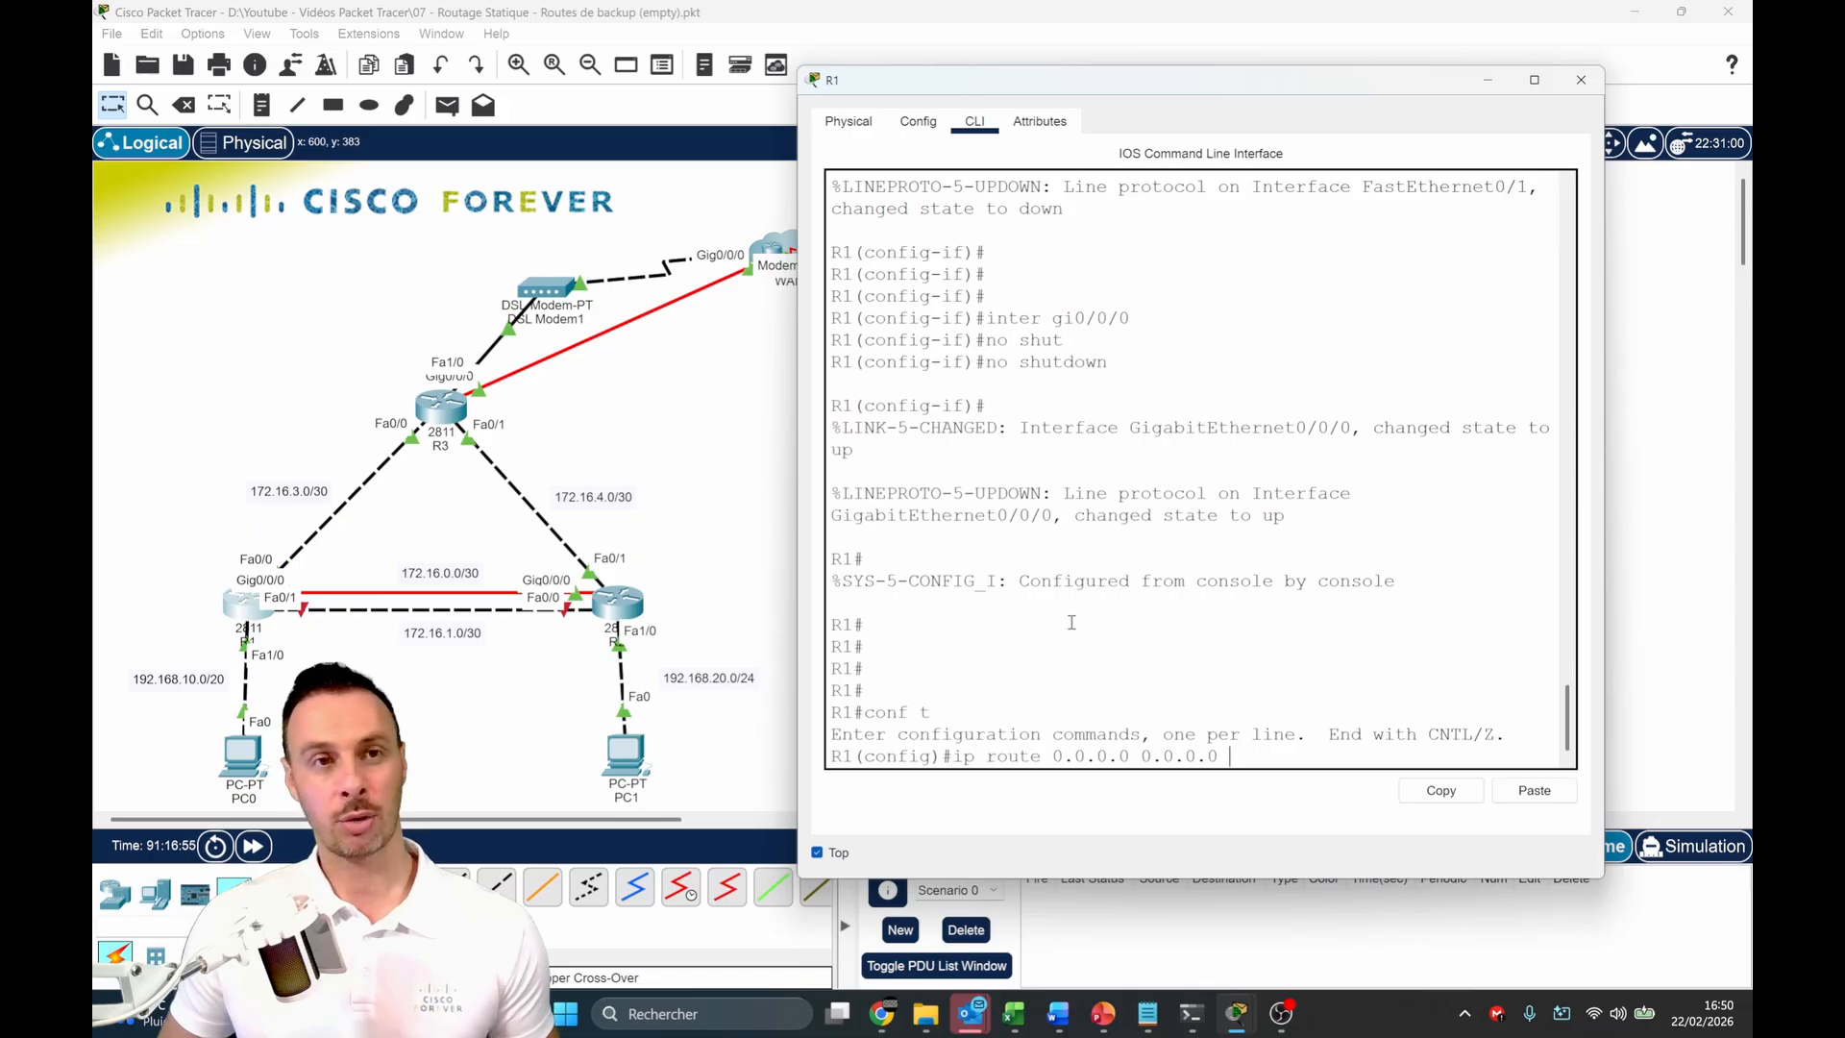
text( 172.16.3.2)
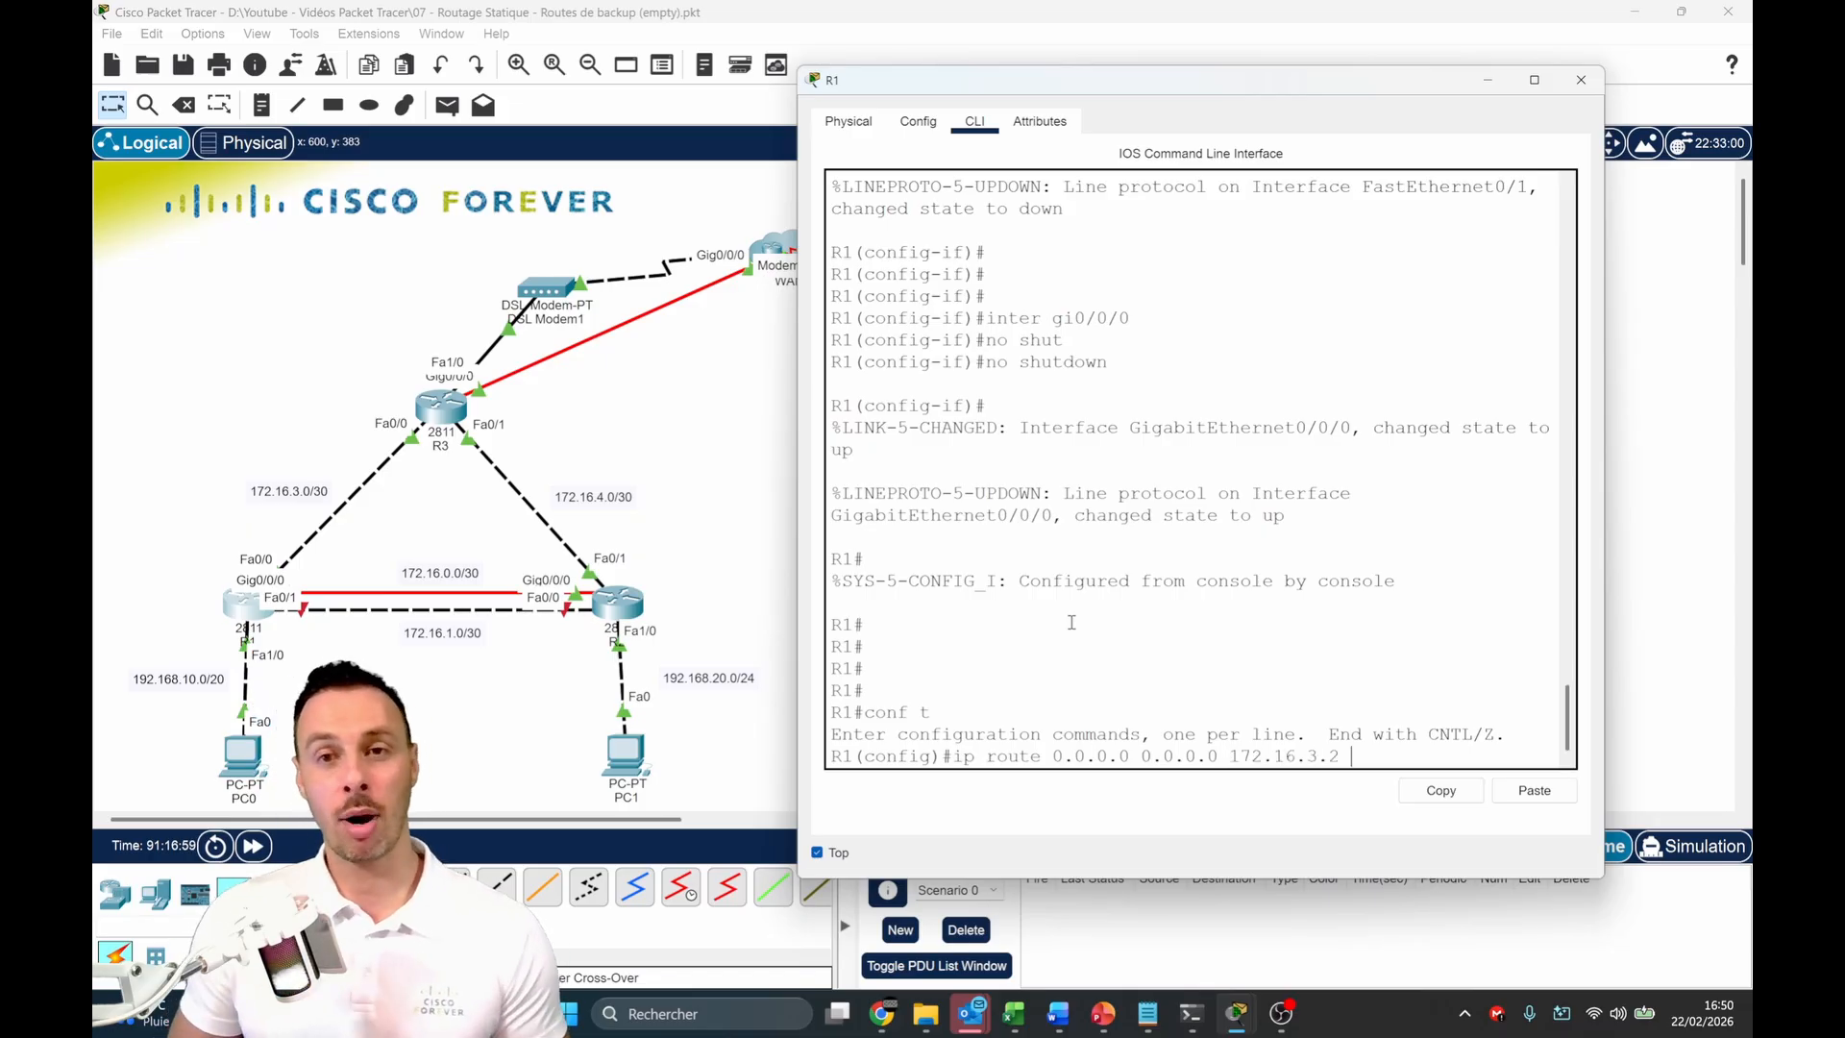
key(Return)
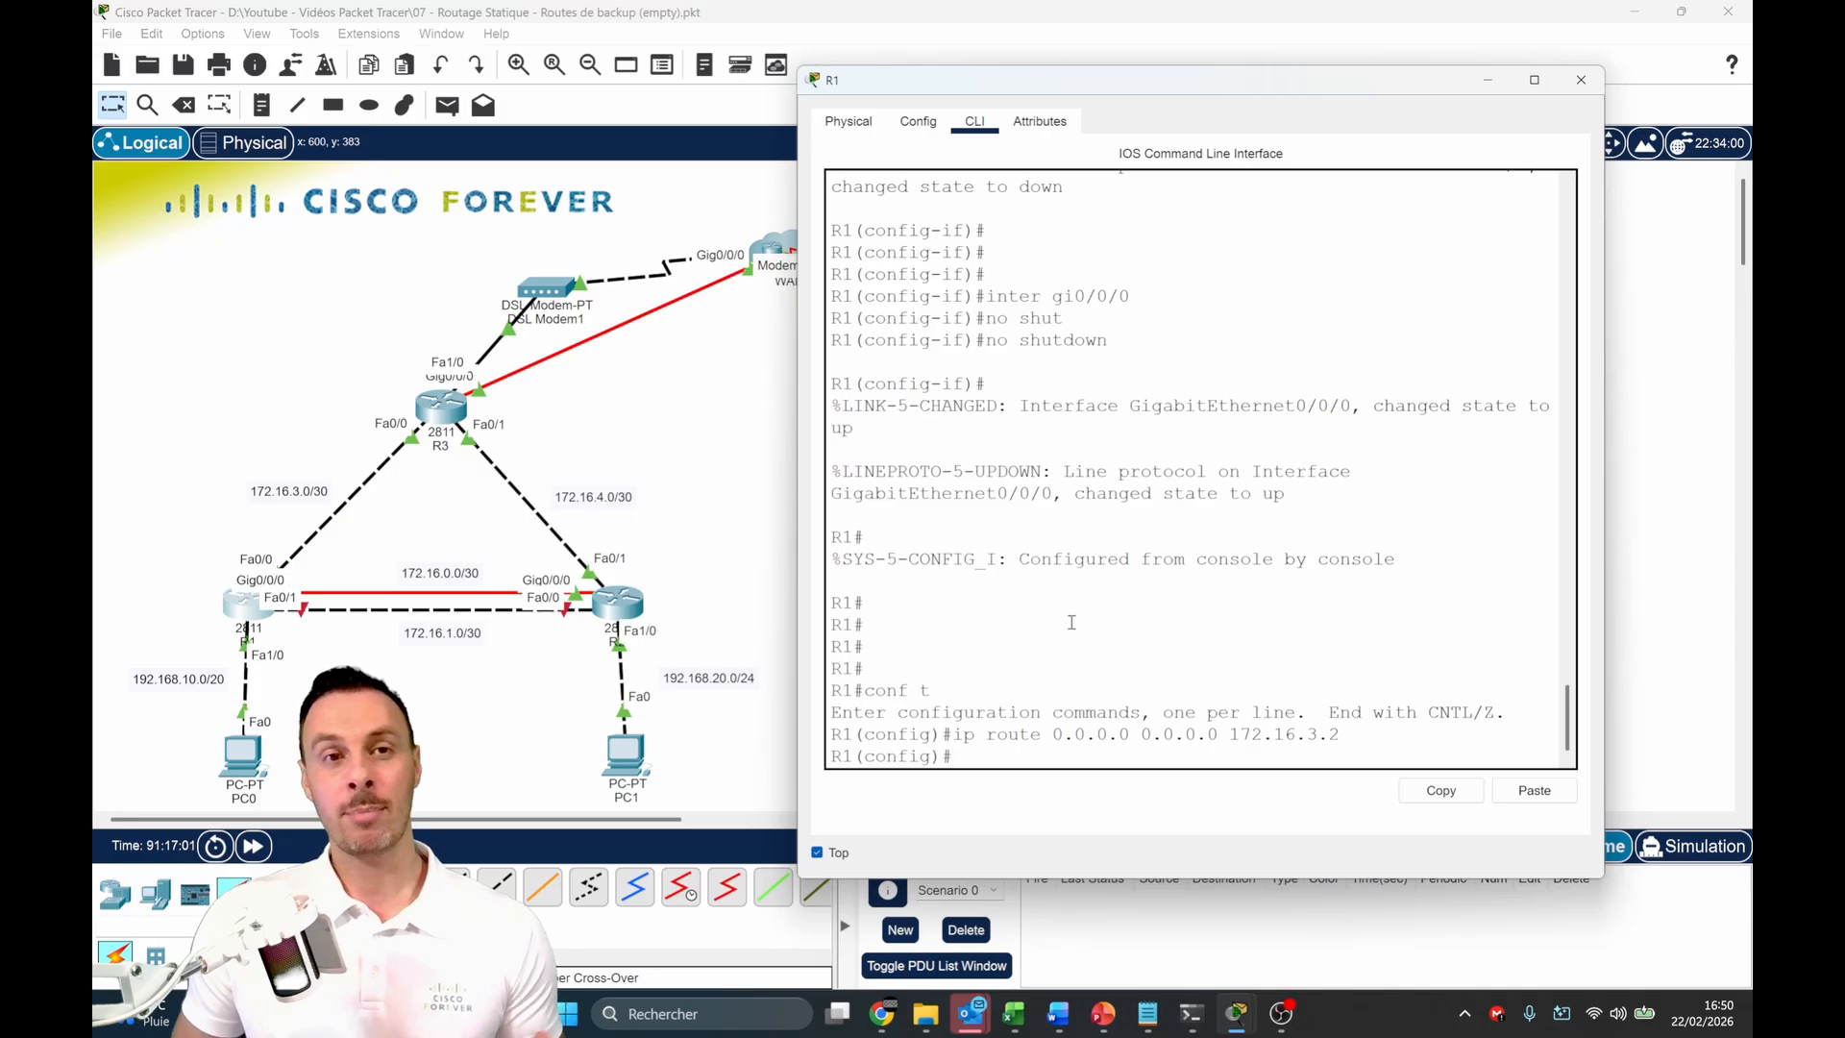
Reuse the previous route command on R1 to add a backup default route via 172.16.0.2 with administrative distance 13
key(Up)
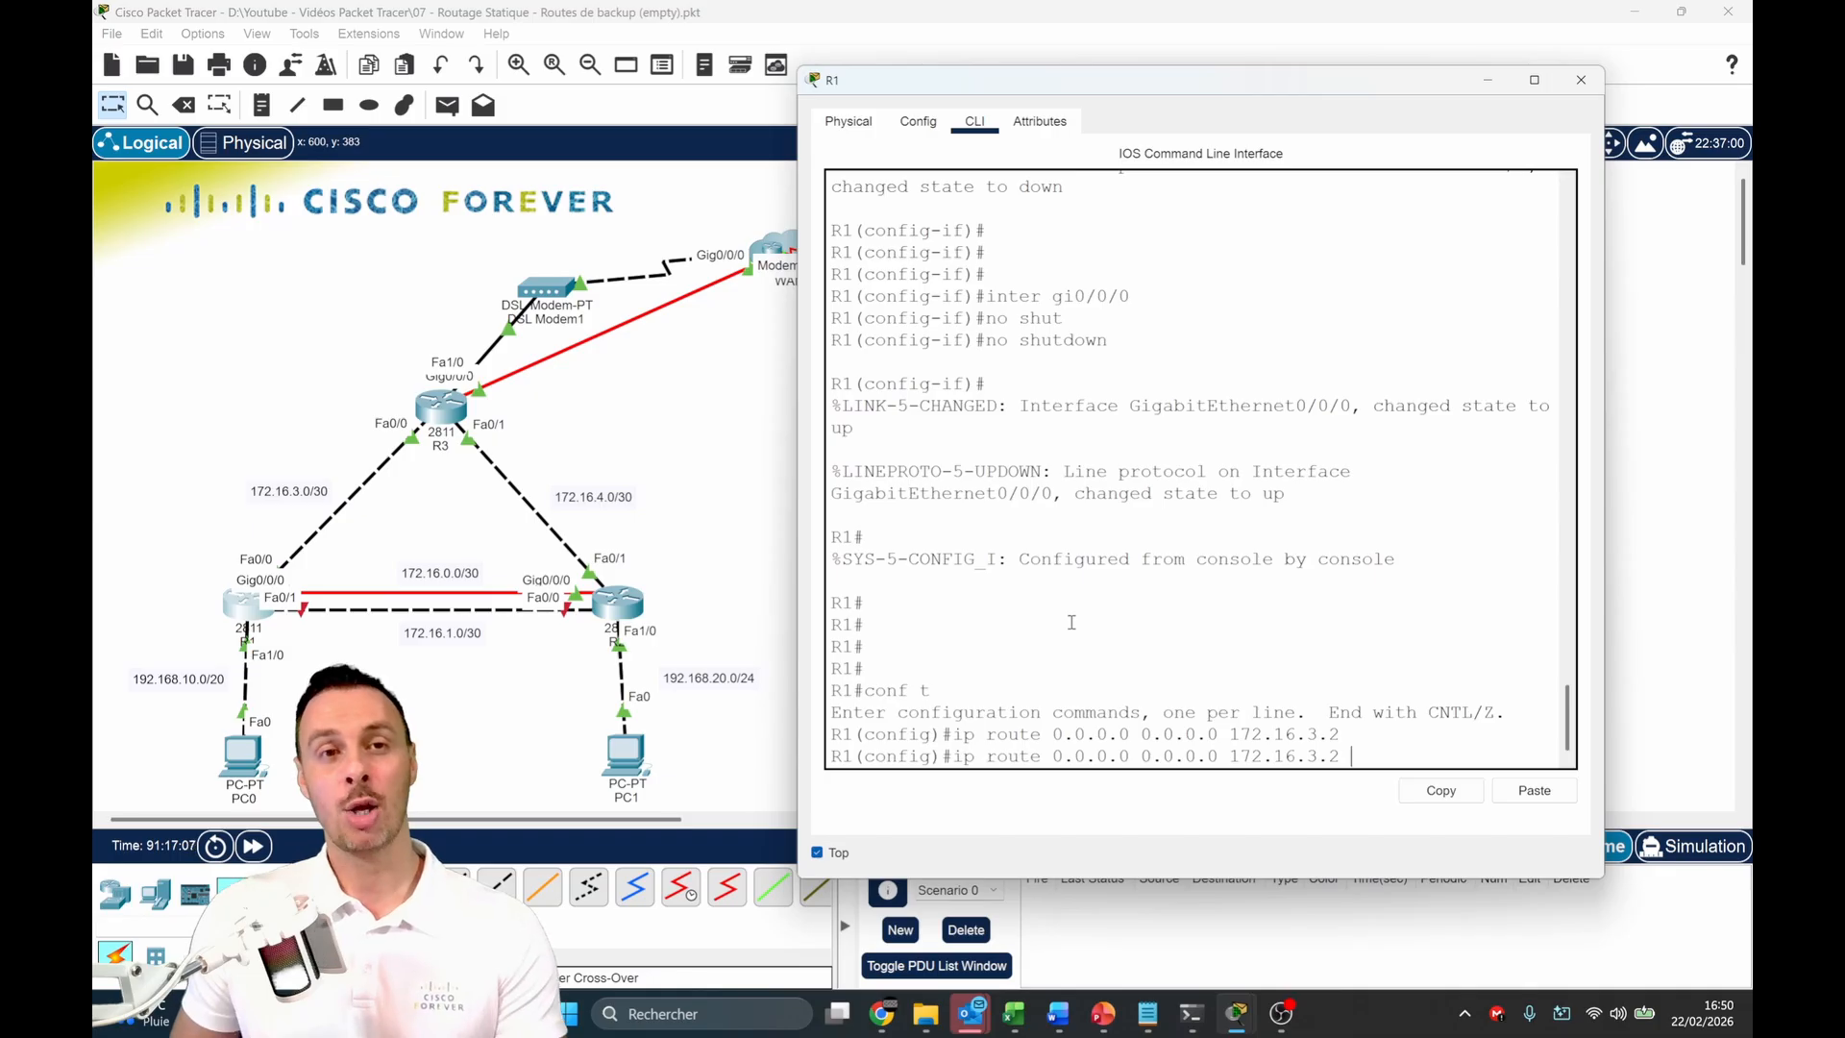
key(BackSpace)
key(BackSpace)
key(BackSpace)
text(00)
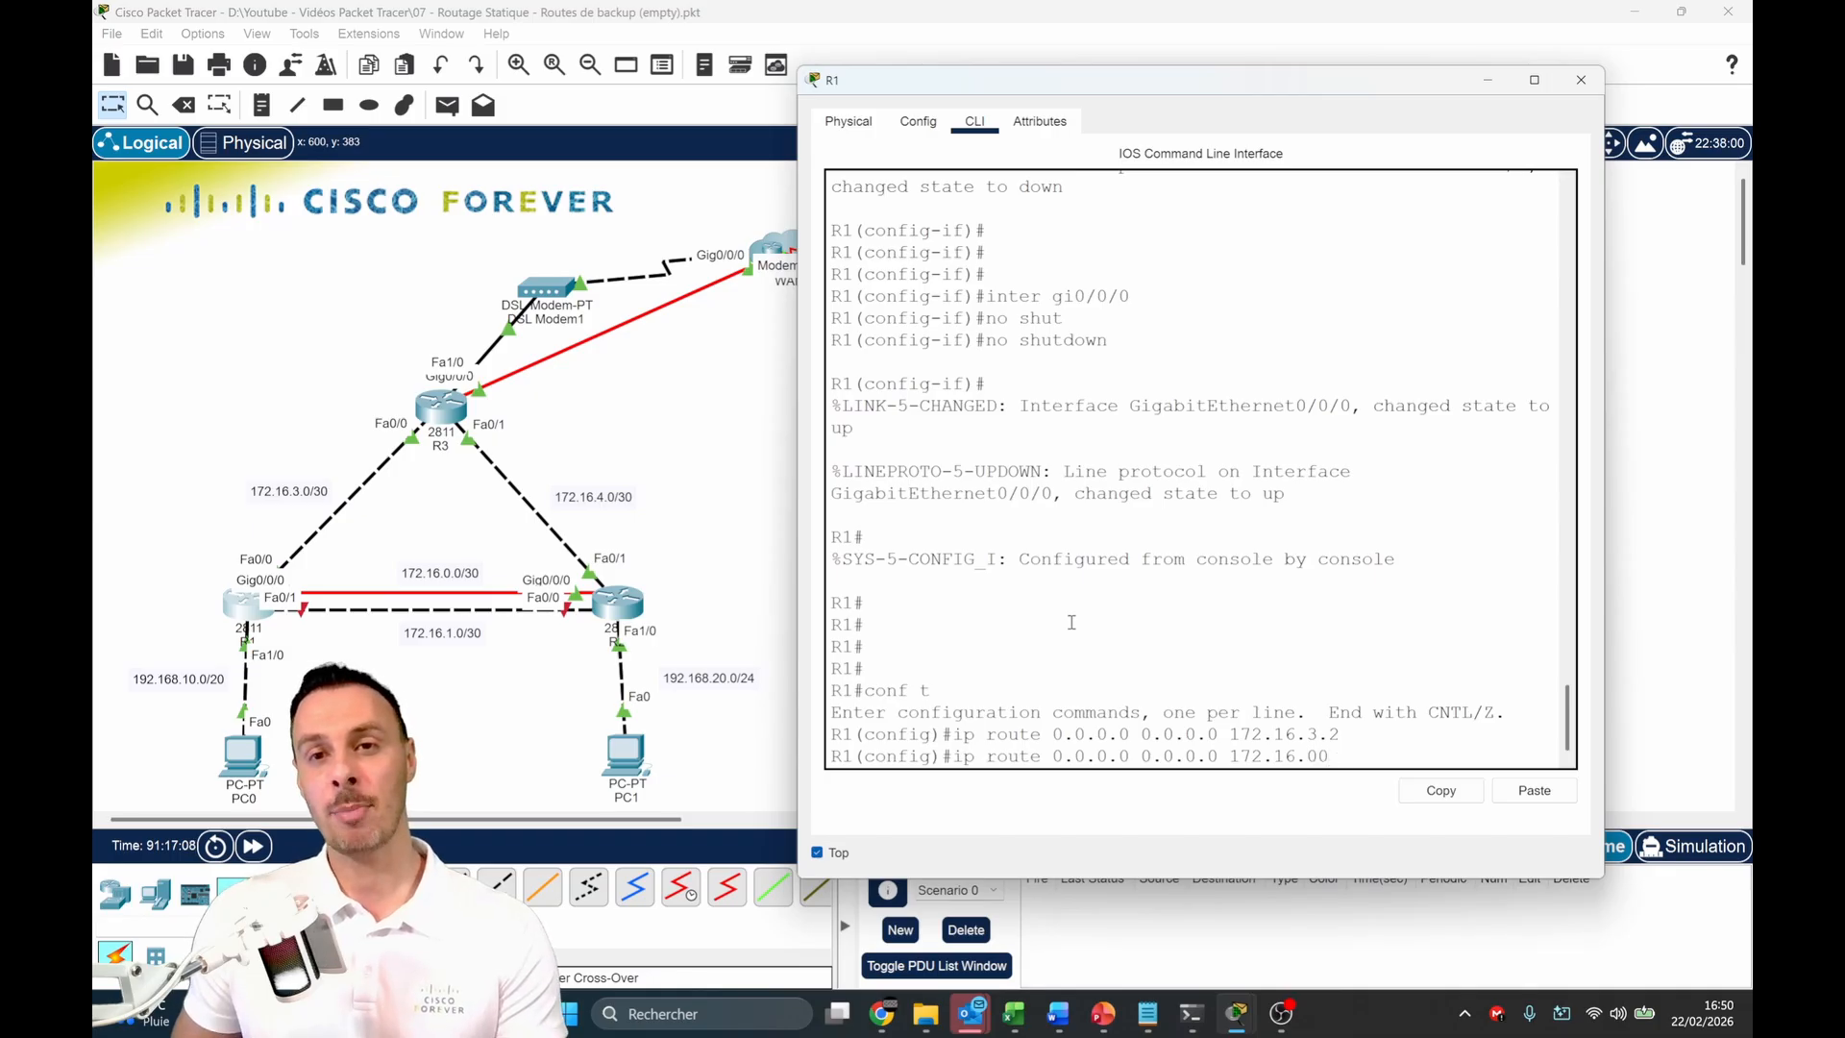
key(BackSpace)
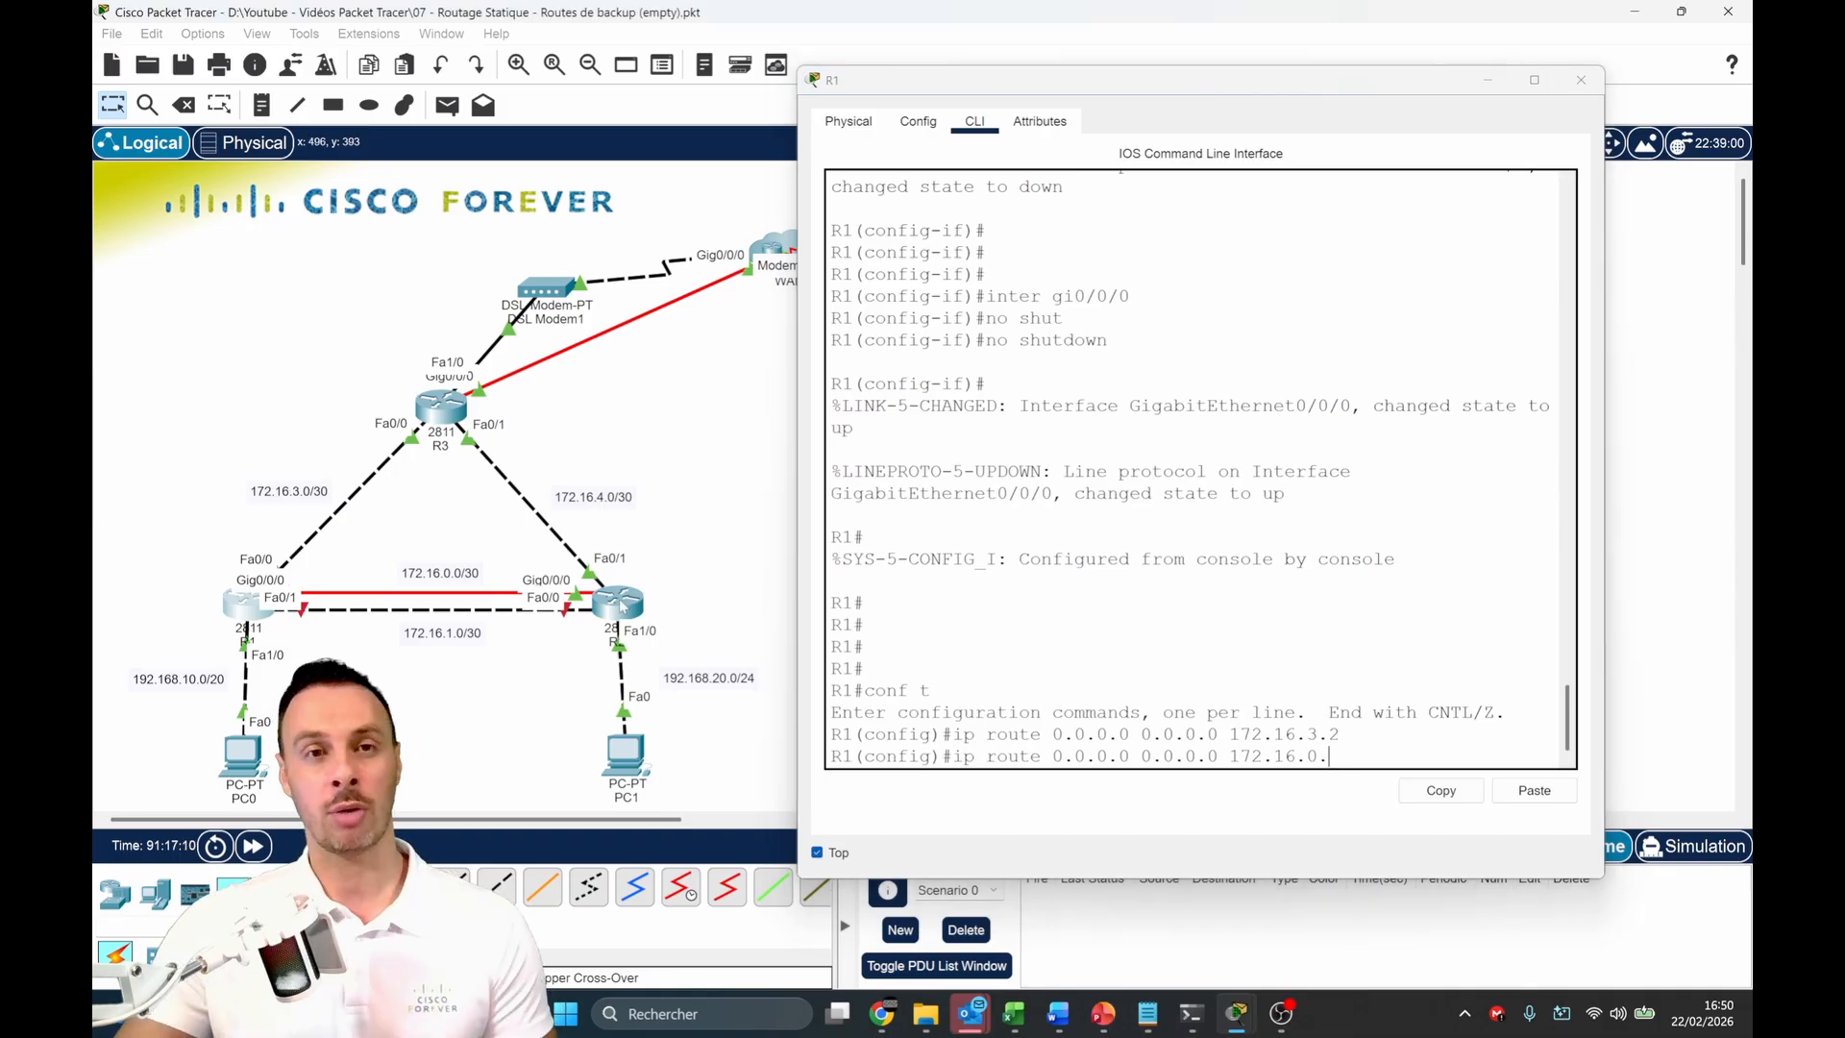
text(.)
mouse_move(616, 609)
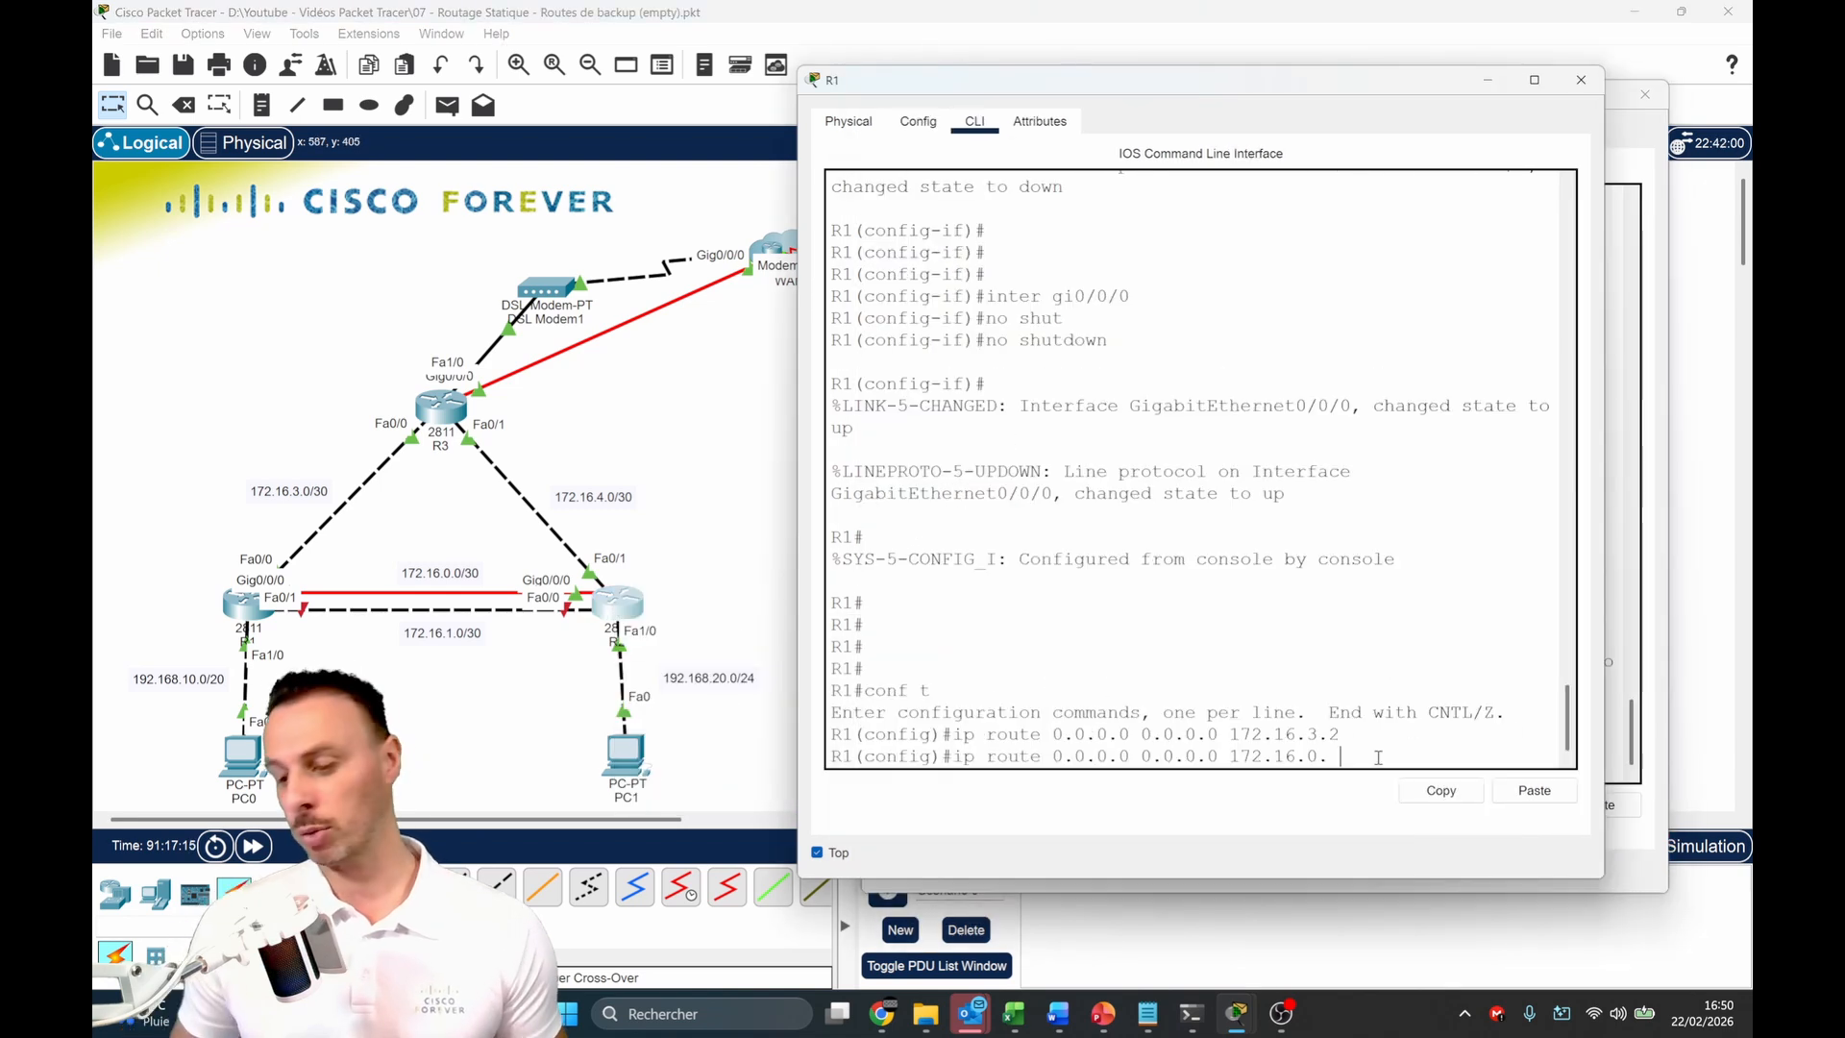
text(2)
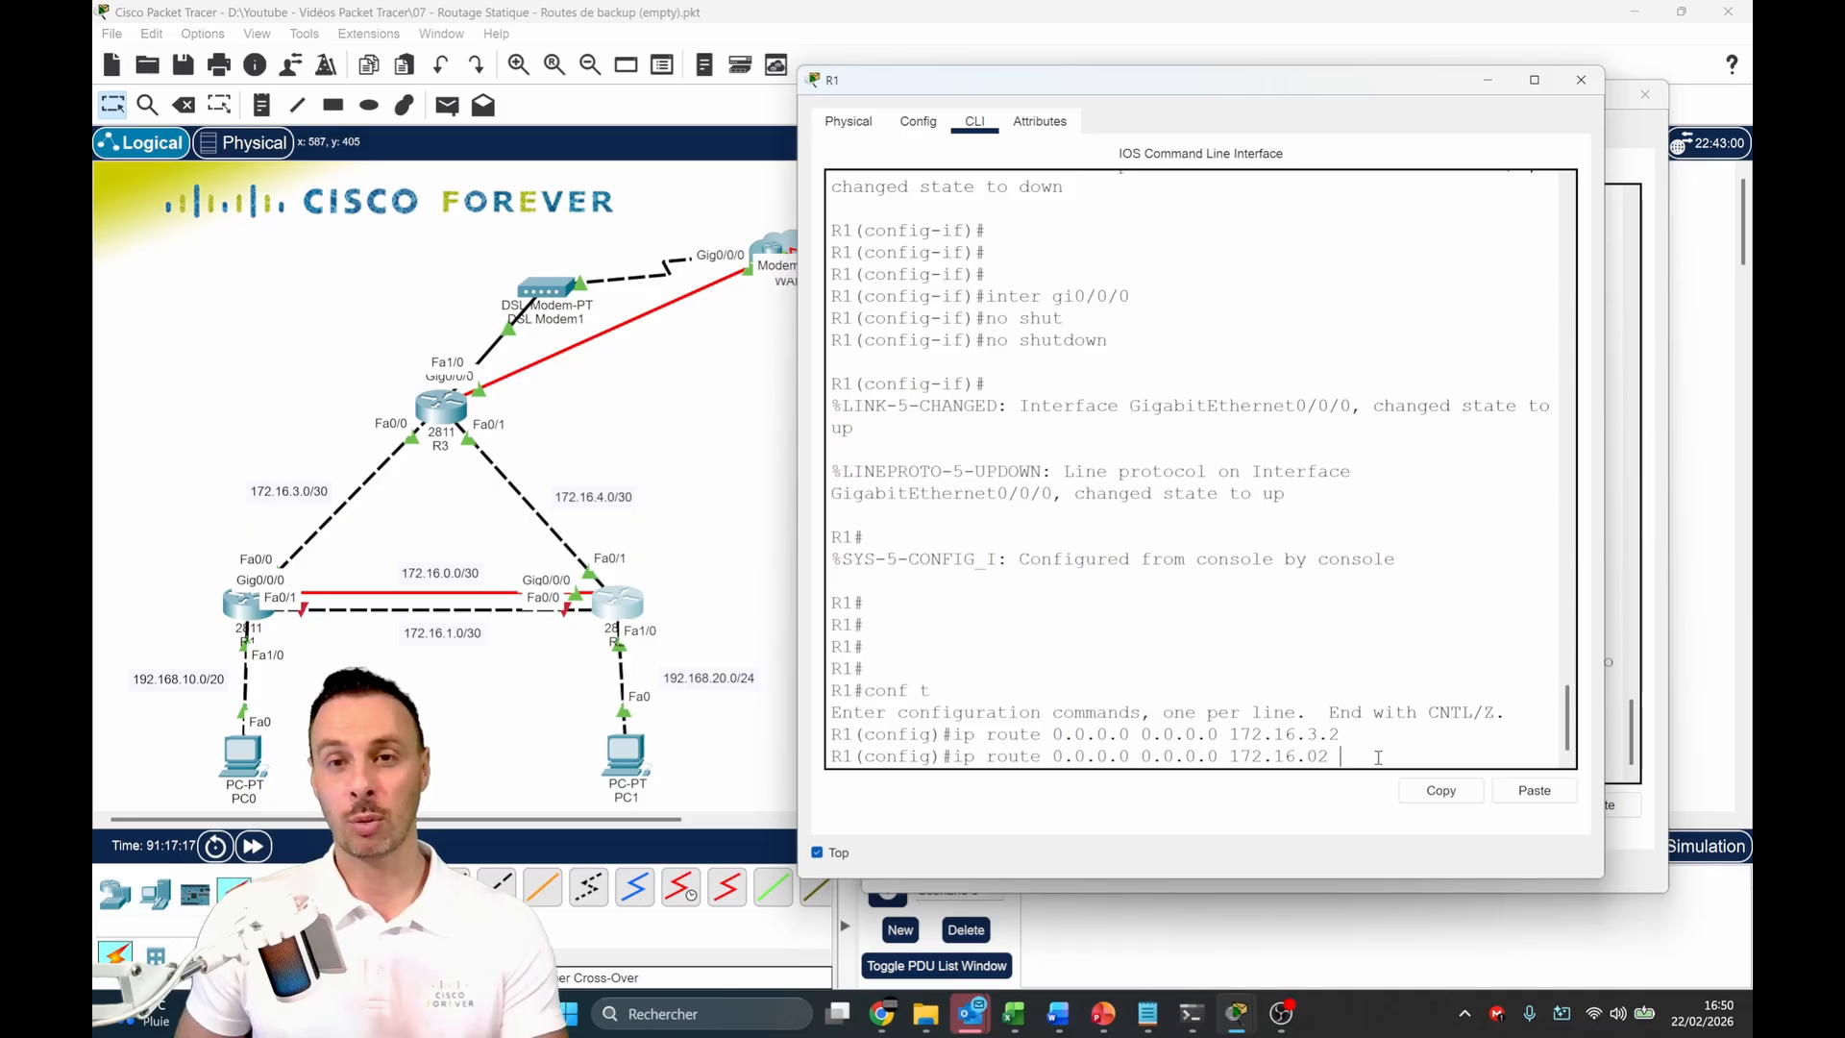
text(.2 13)
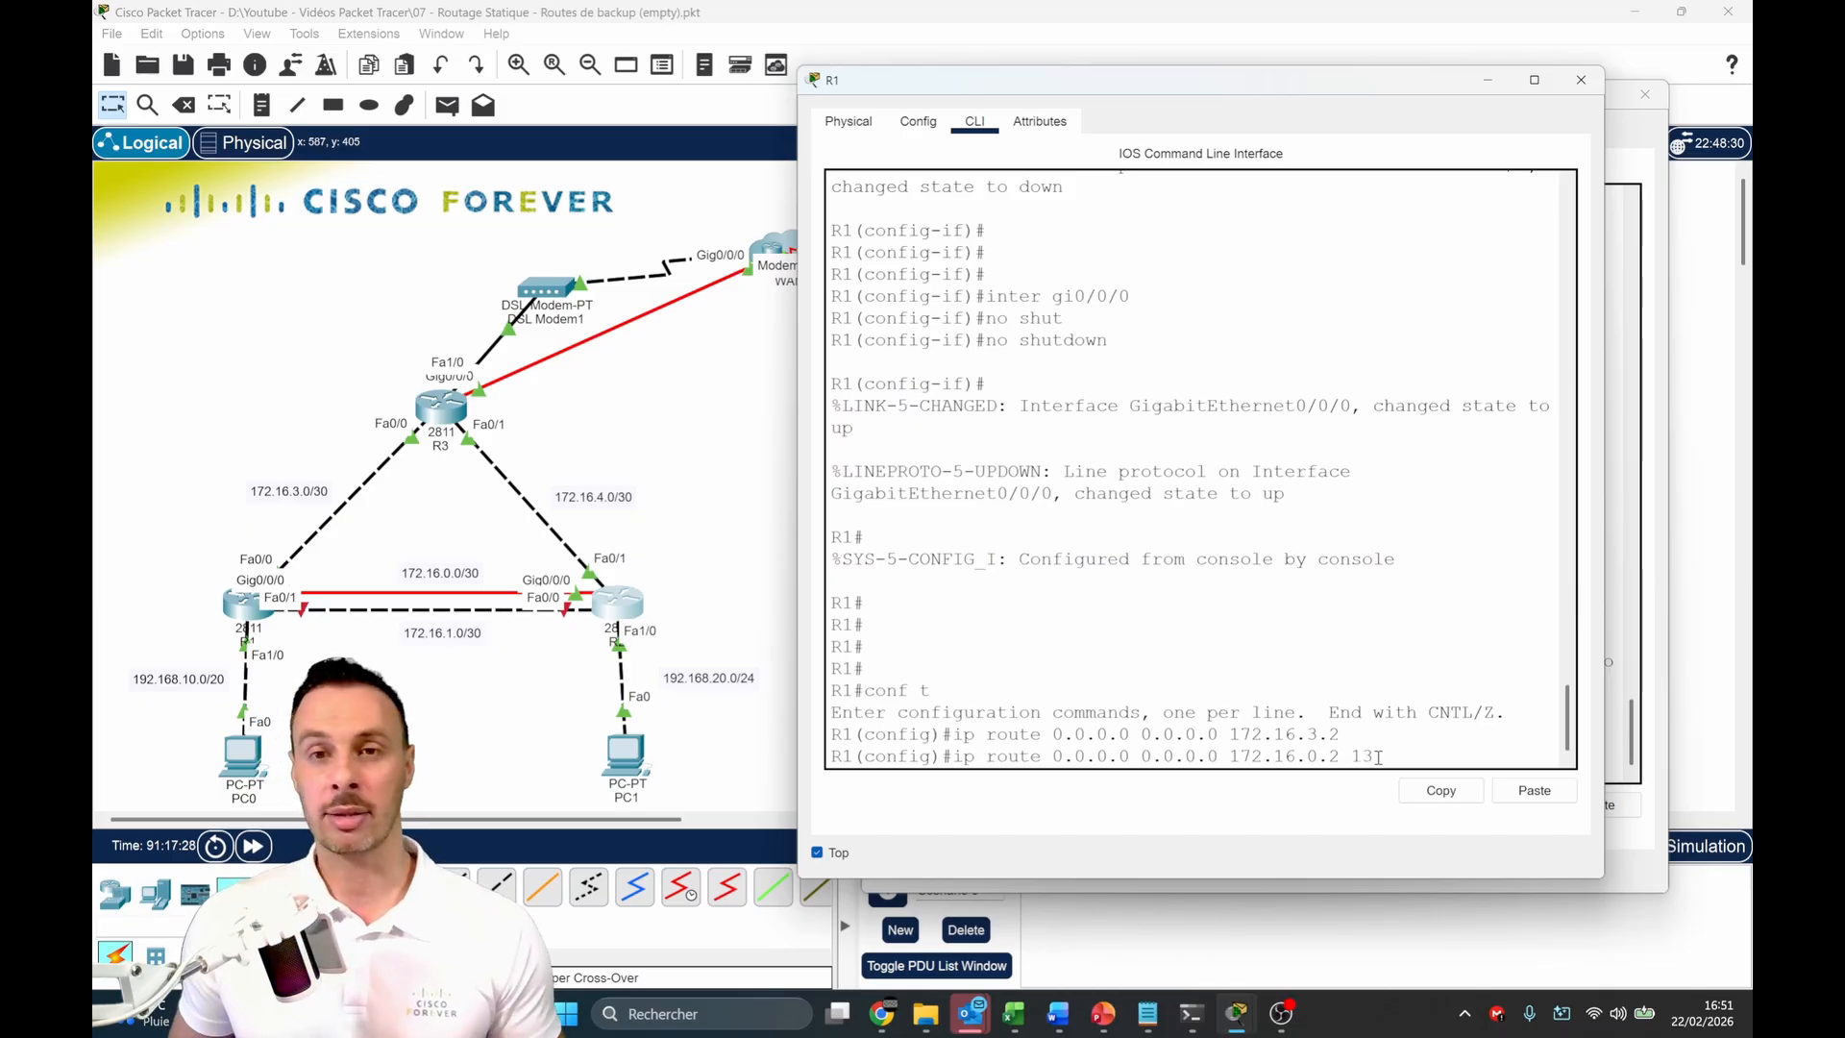
key(Return)
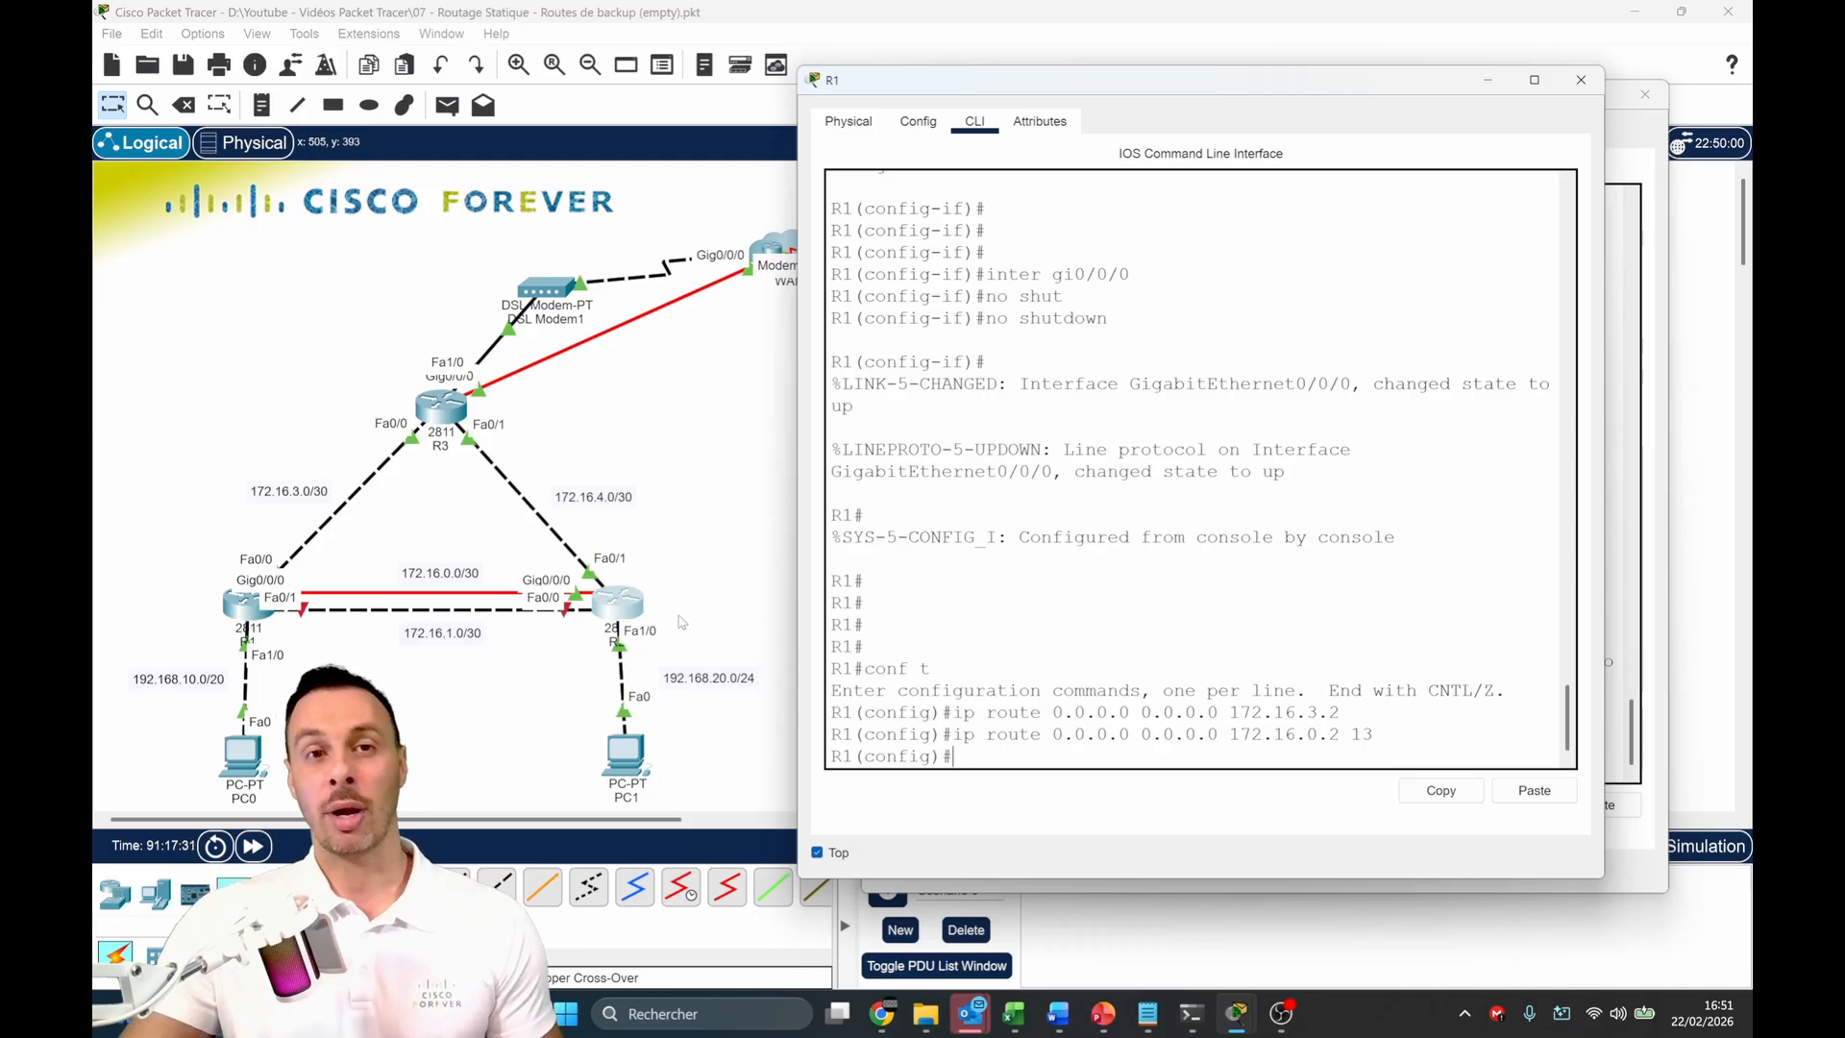
Open R2's command line in privileged mode and display its IP routing table
click(640, 616)
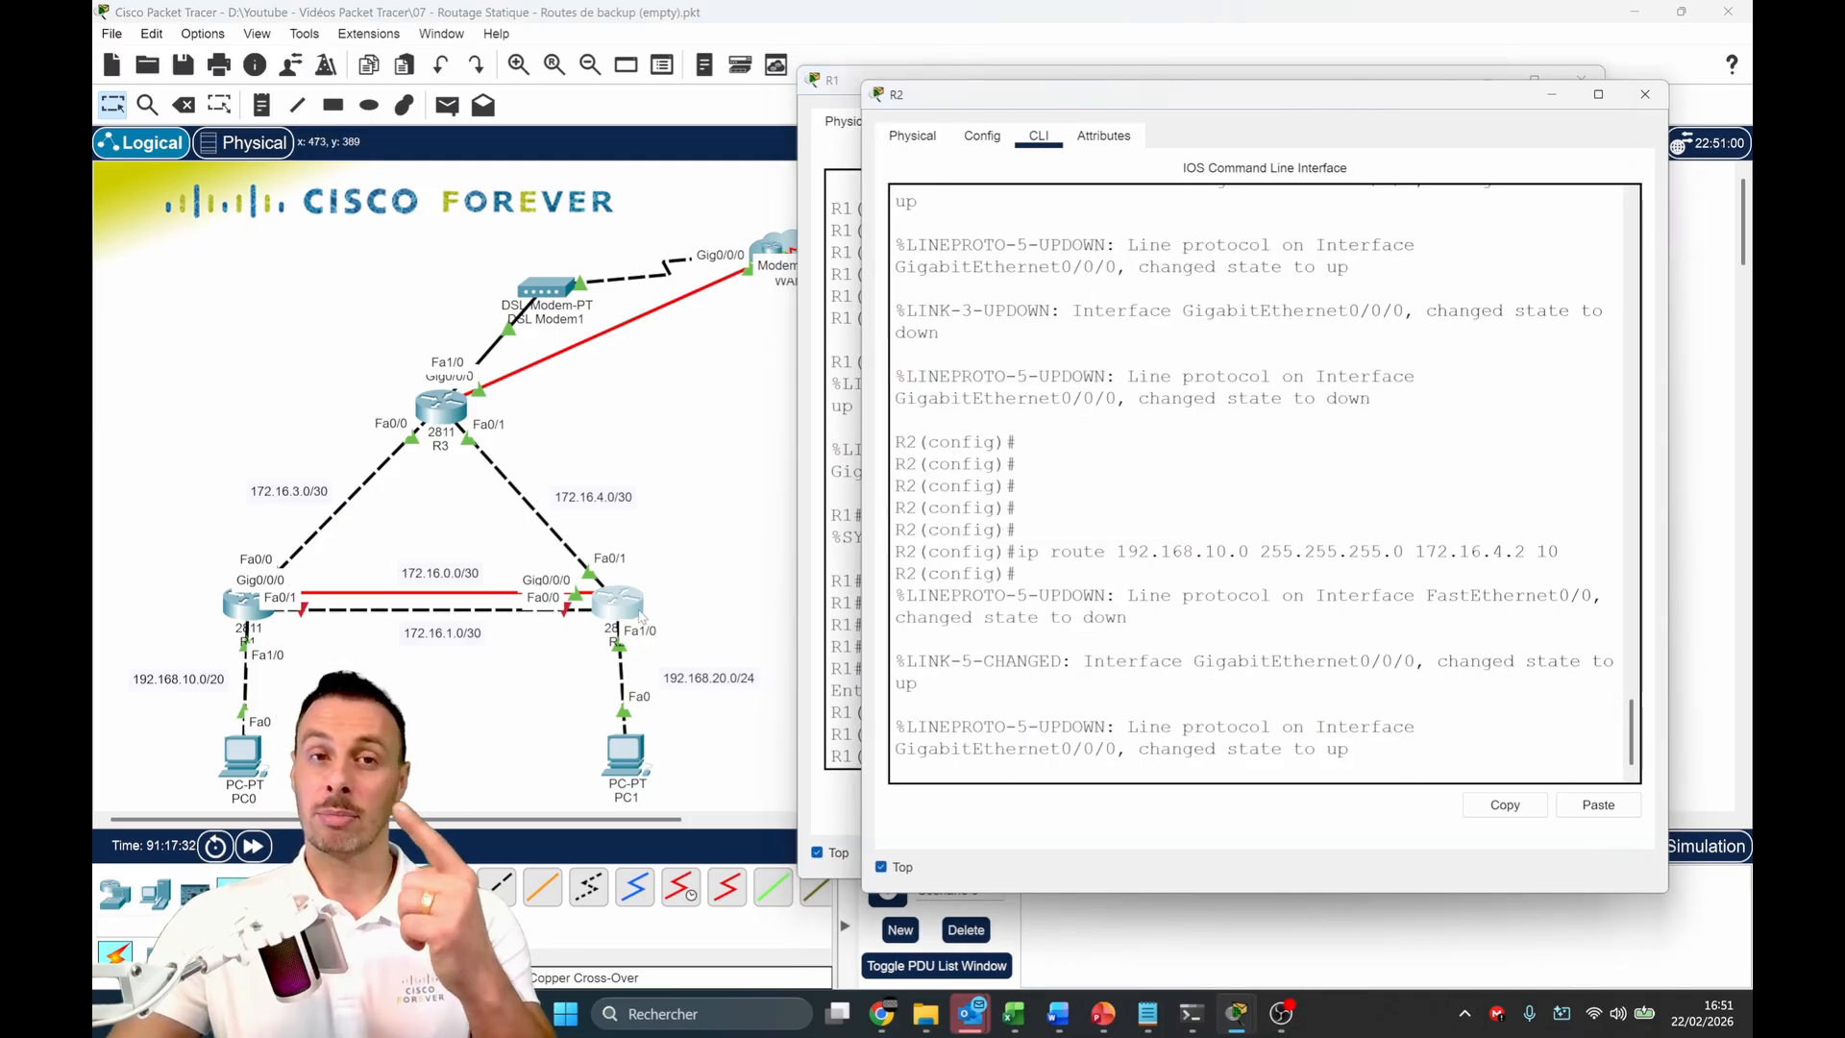
click(1552, 96)
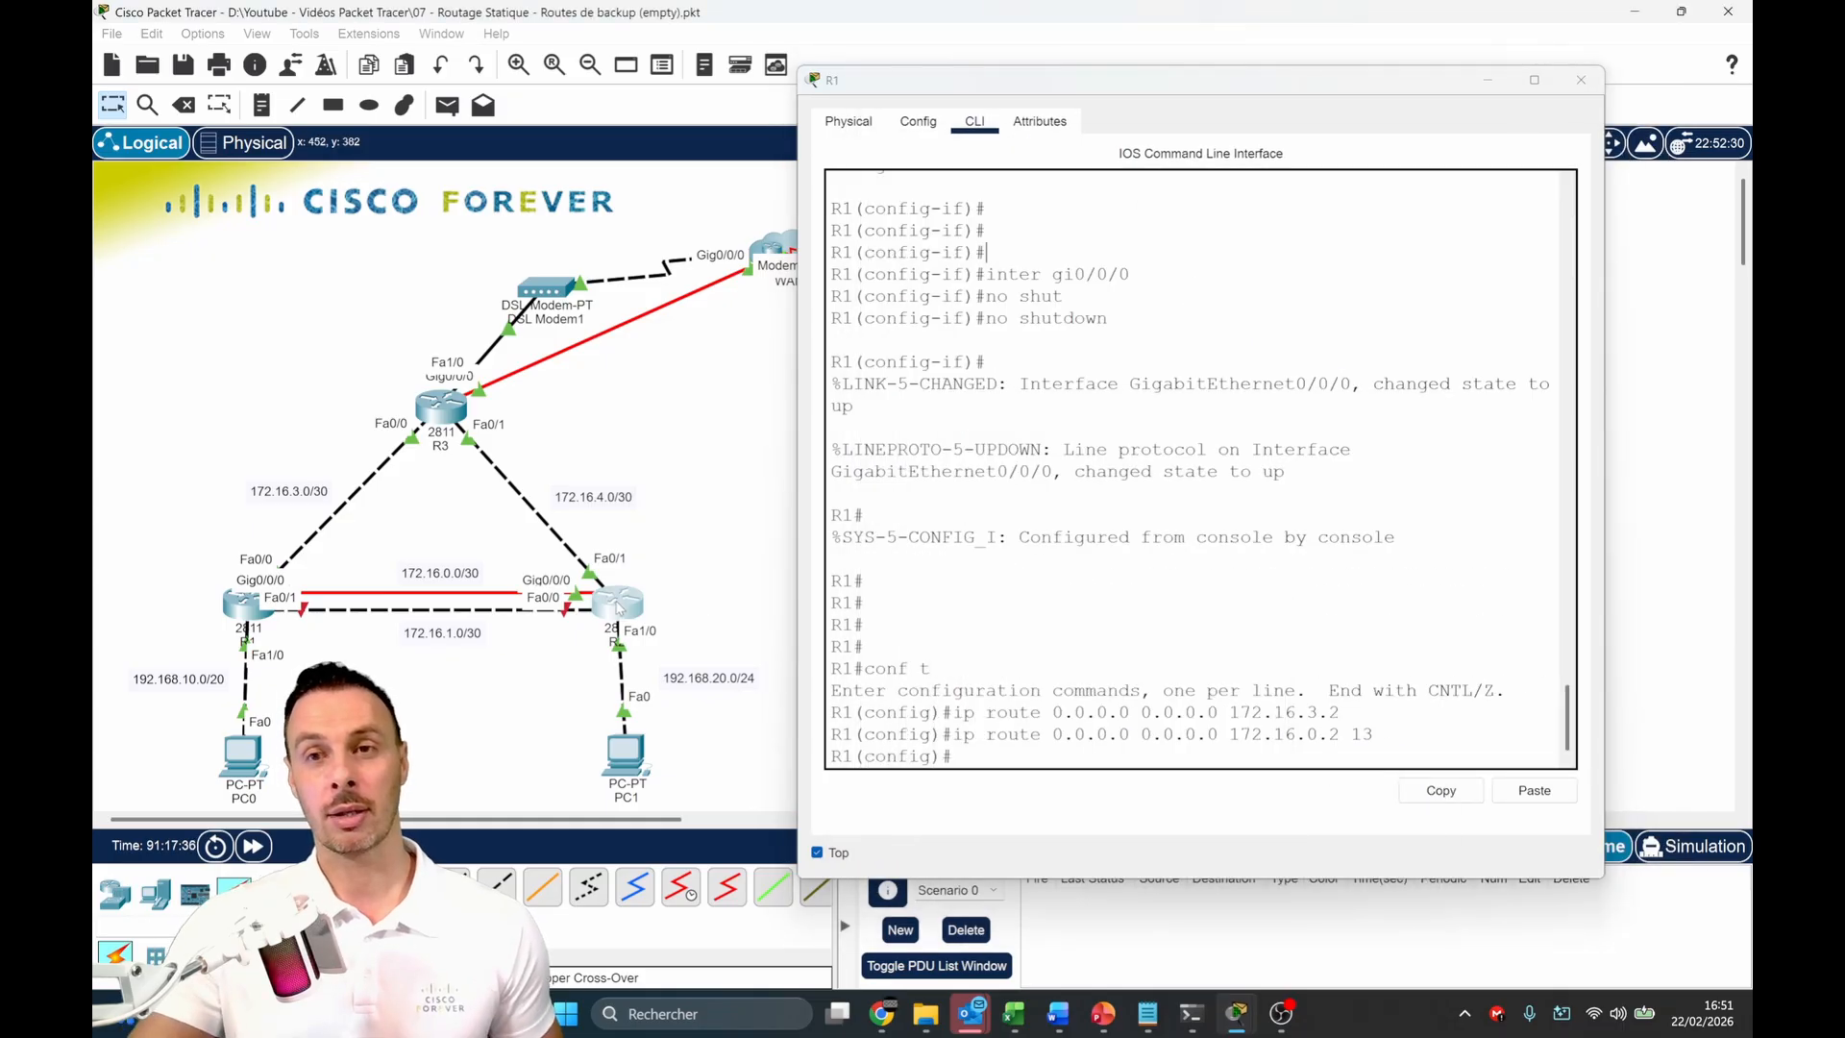
click(618, 607)
scroll(1403, 248, down, 2)
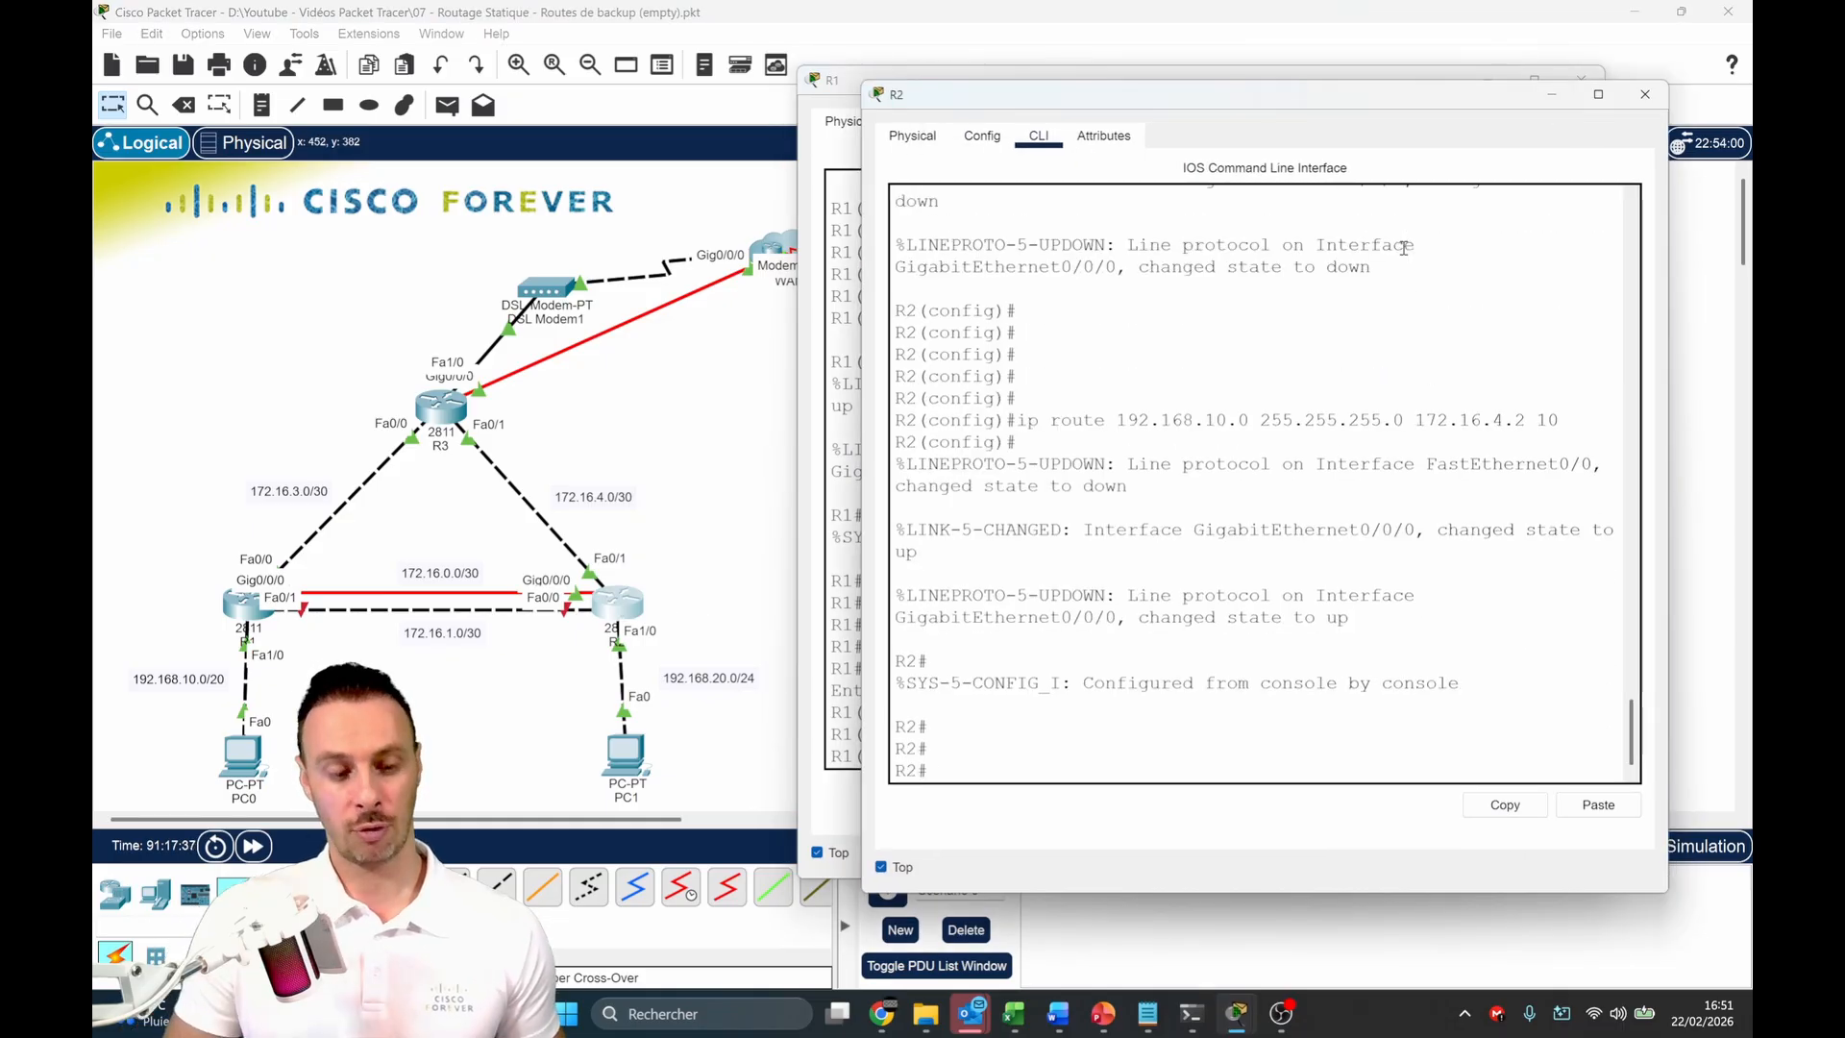
text(sh ip route)
key(Return)
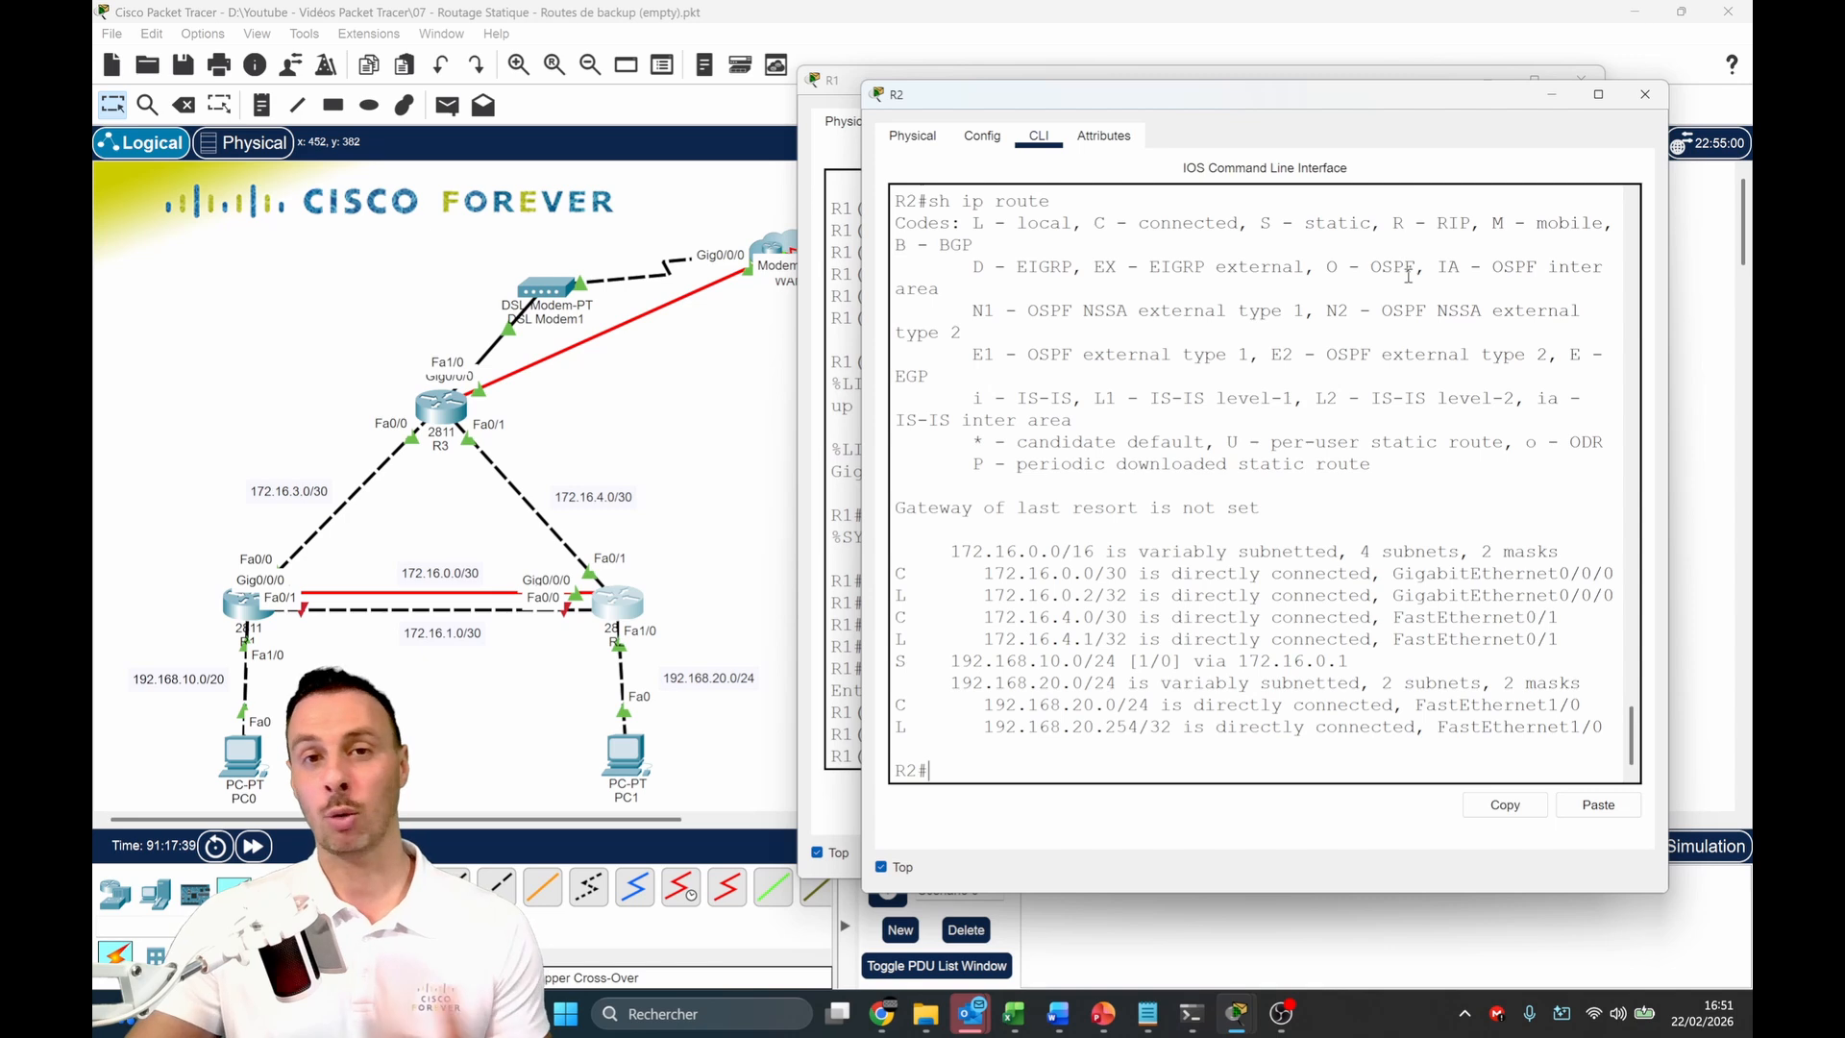
Add a default static route on R2 (0.0.0.0 0.0.0.0) via R3's address 172.16.4.2
text(conf t)
key(Return)
text(ip)
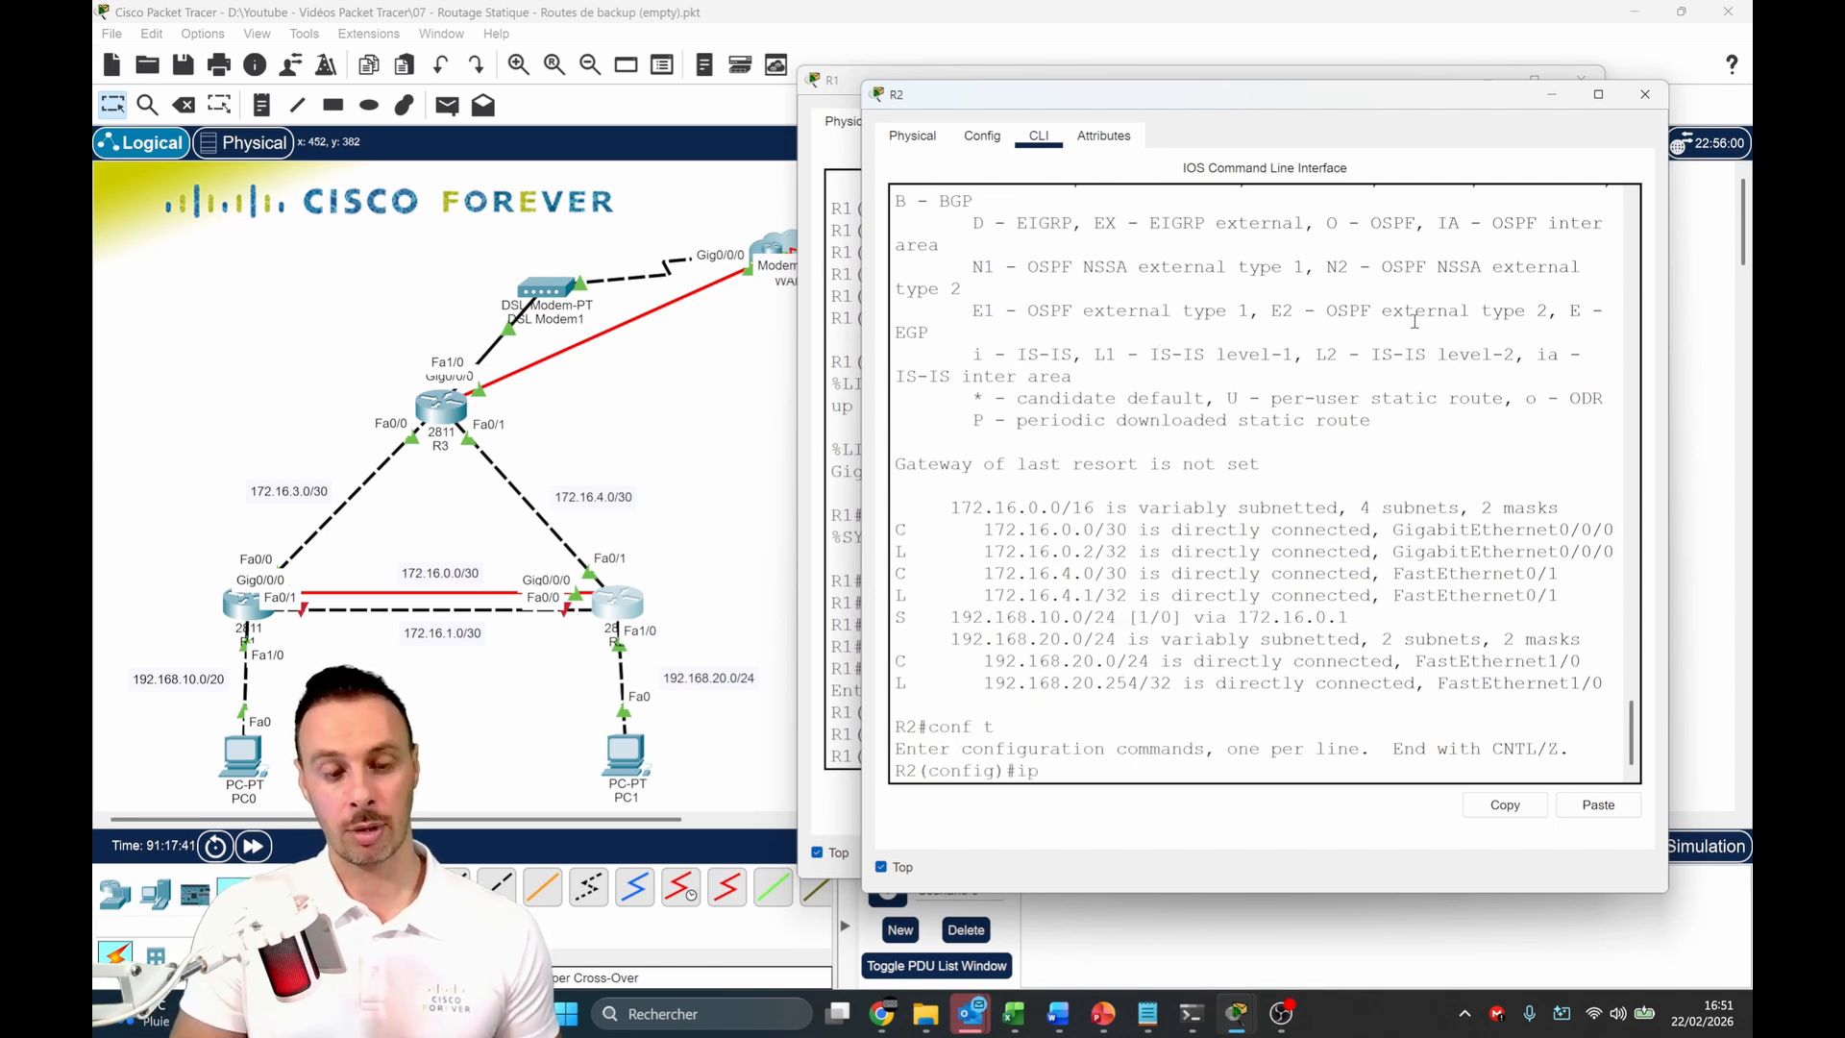
text( route 0.0.0)
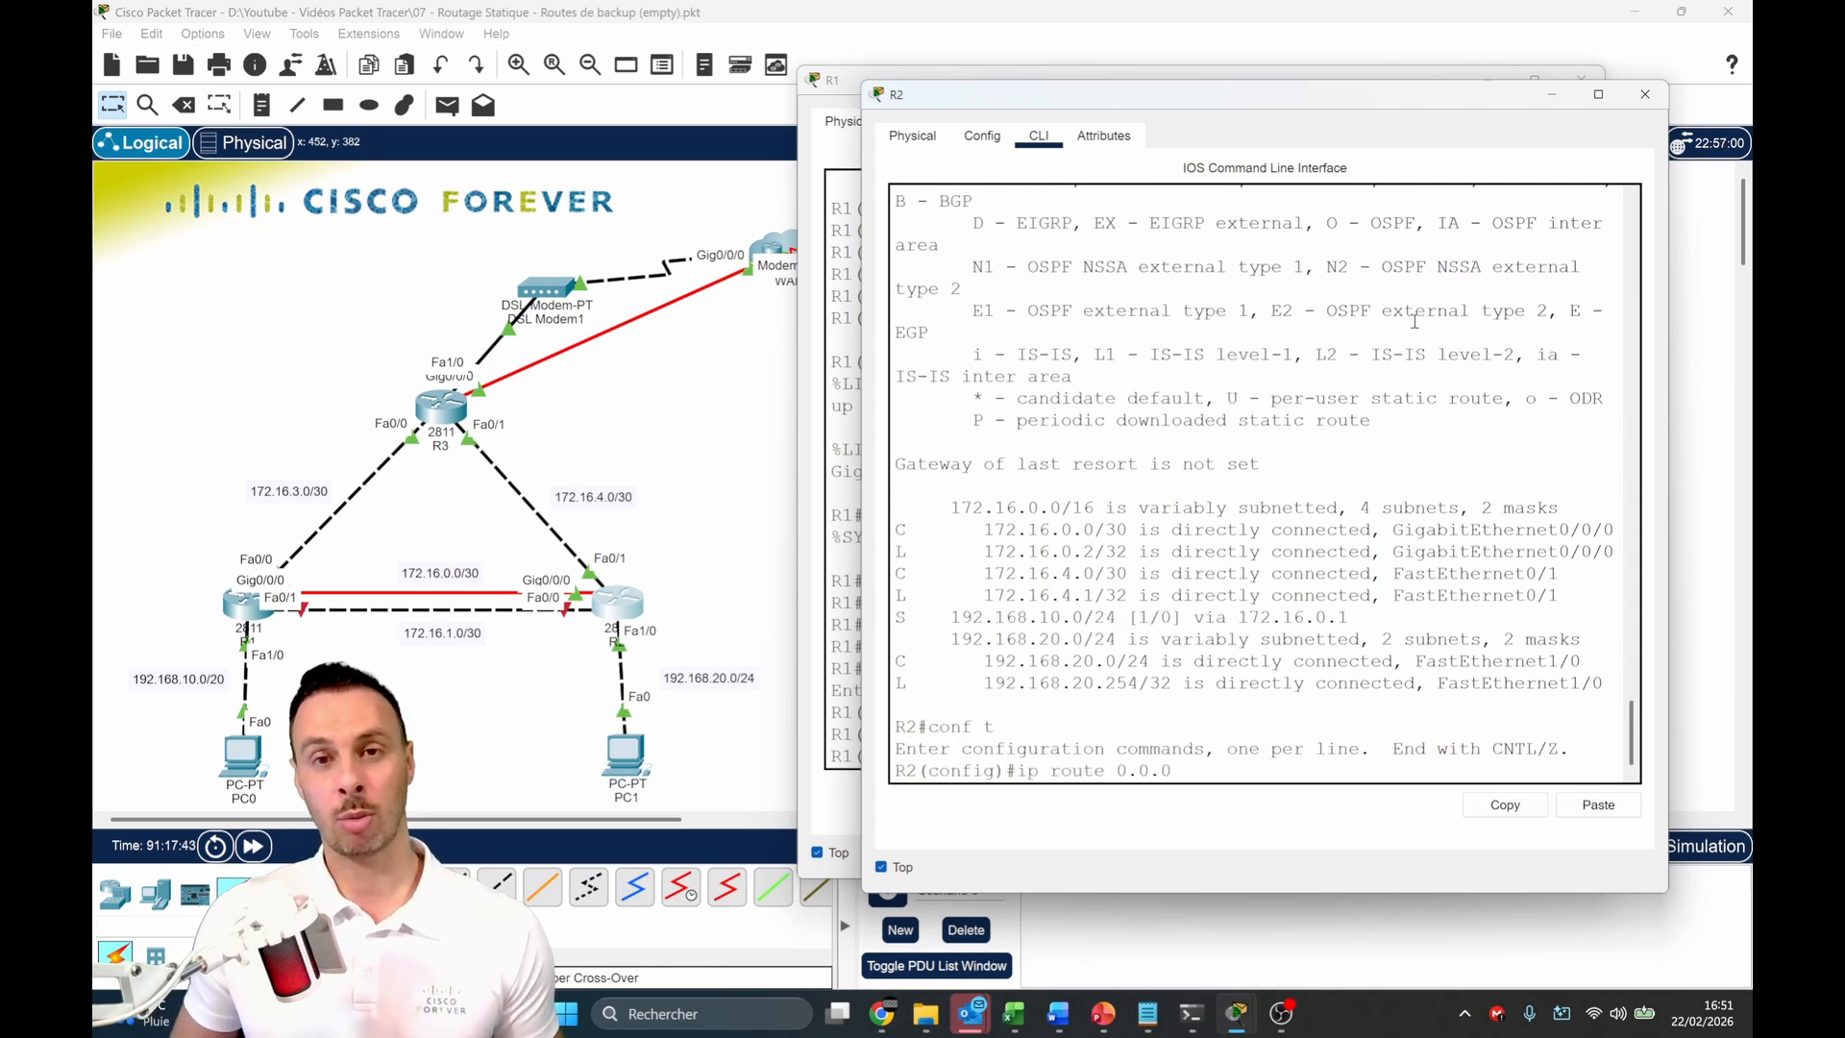
text(.0 0.0.0.0)
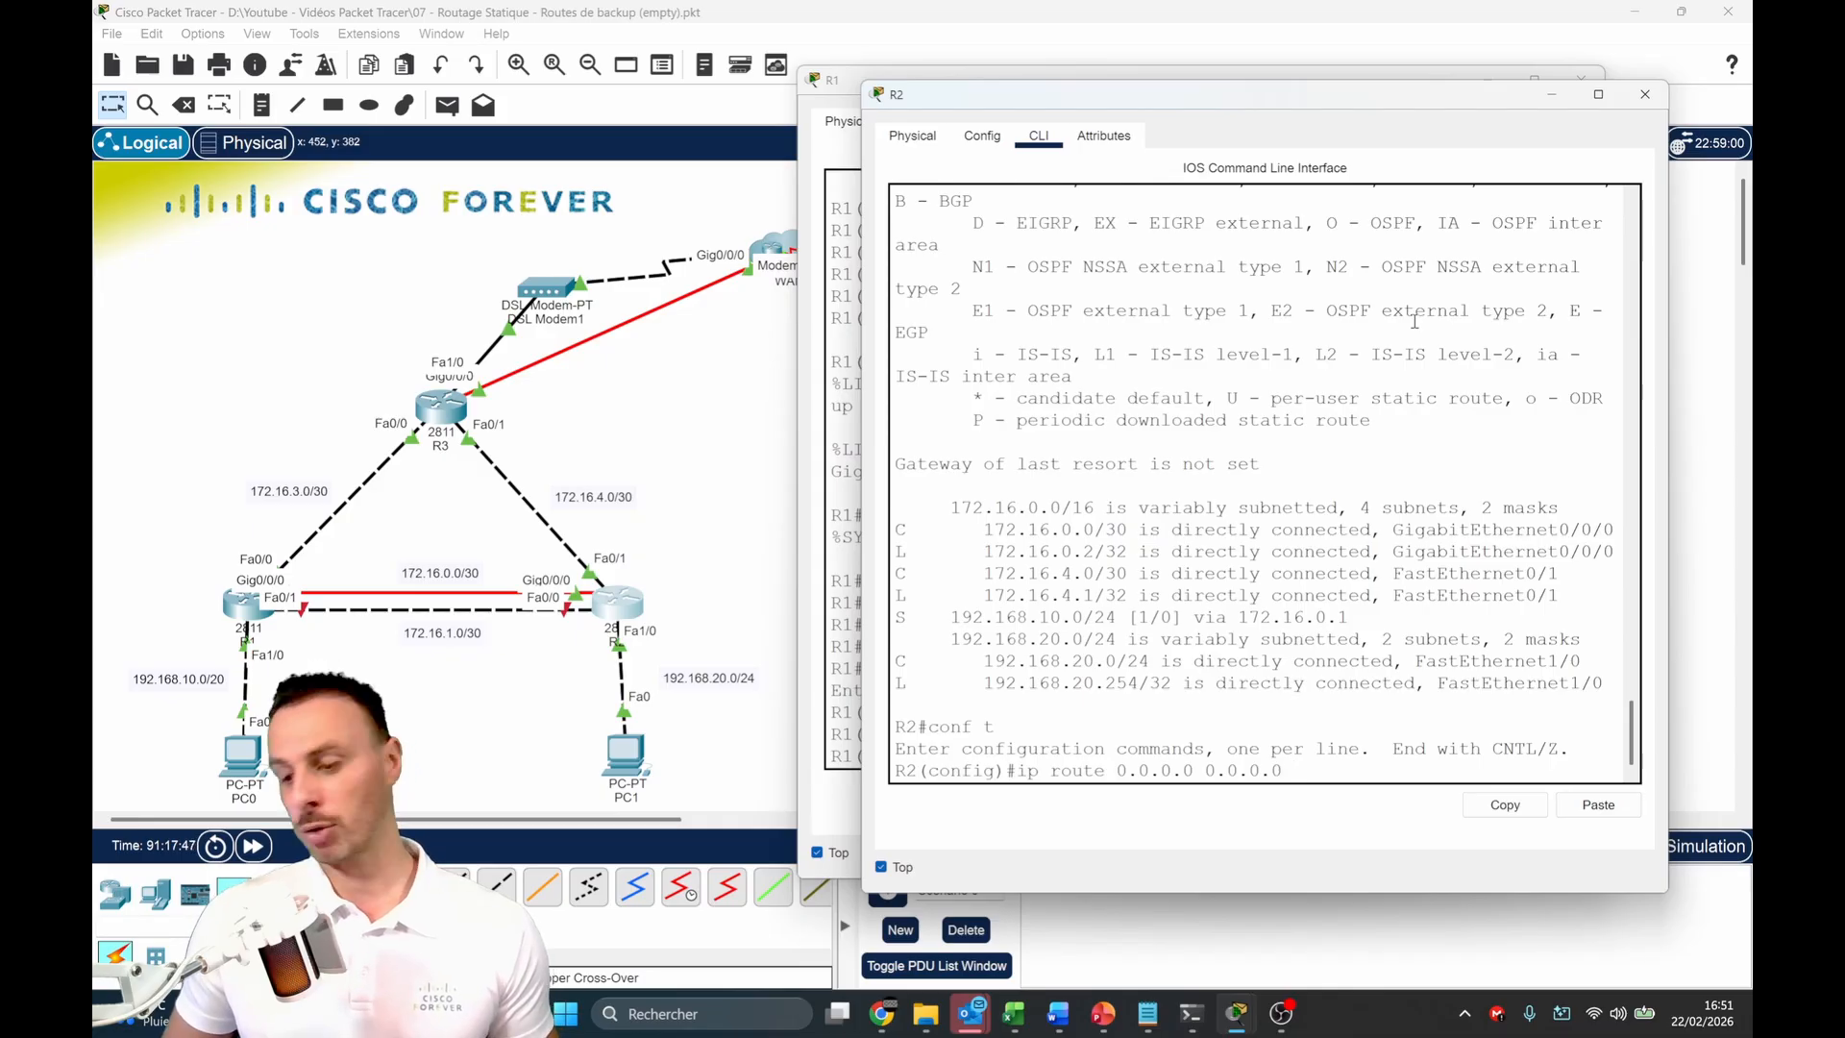
text( 172.16.)
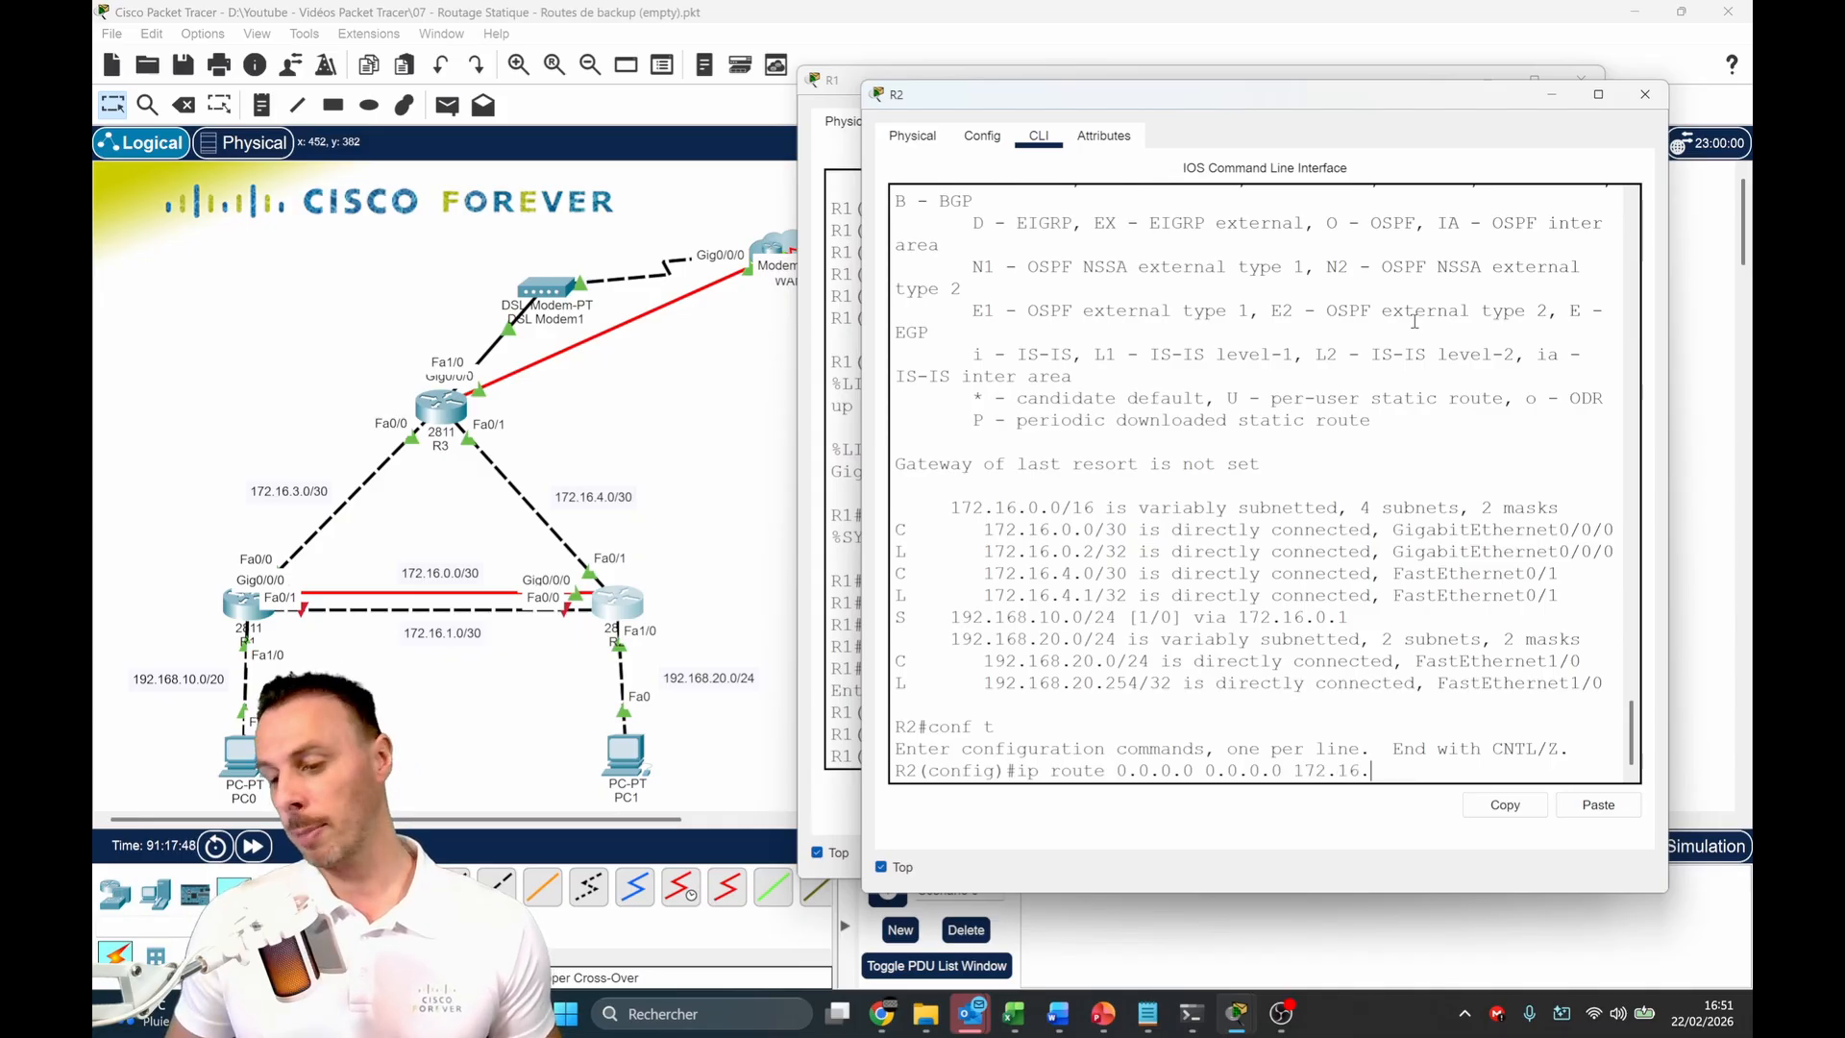
text(4.)
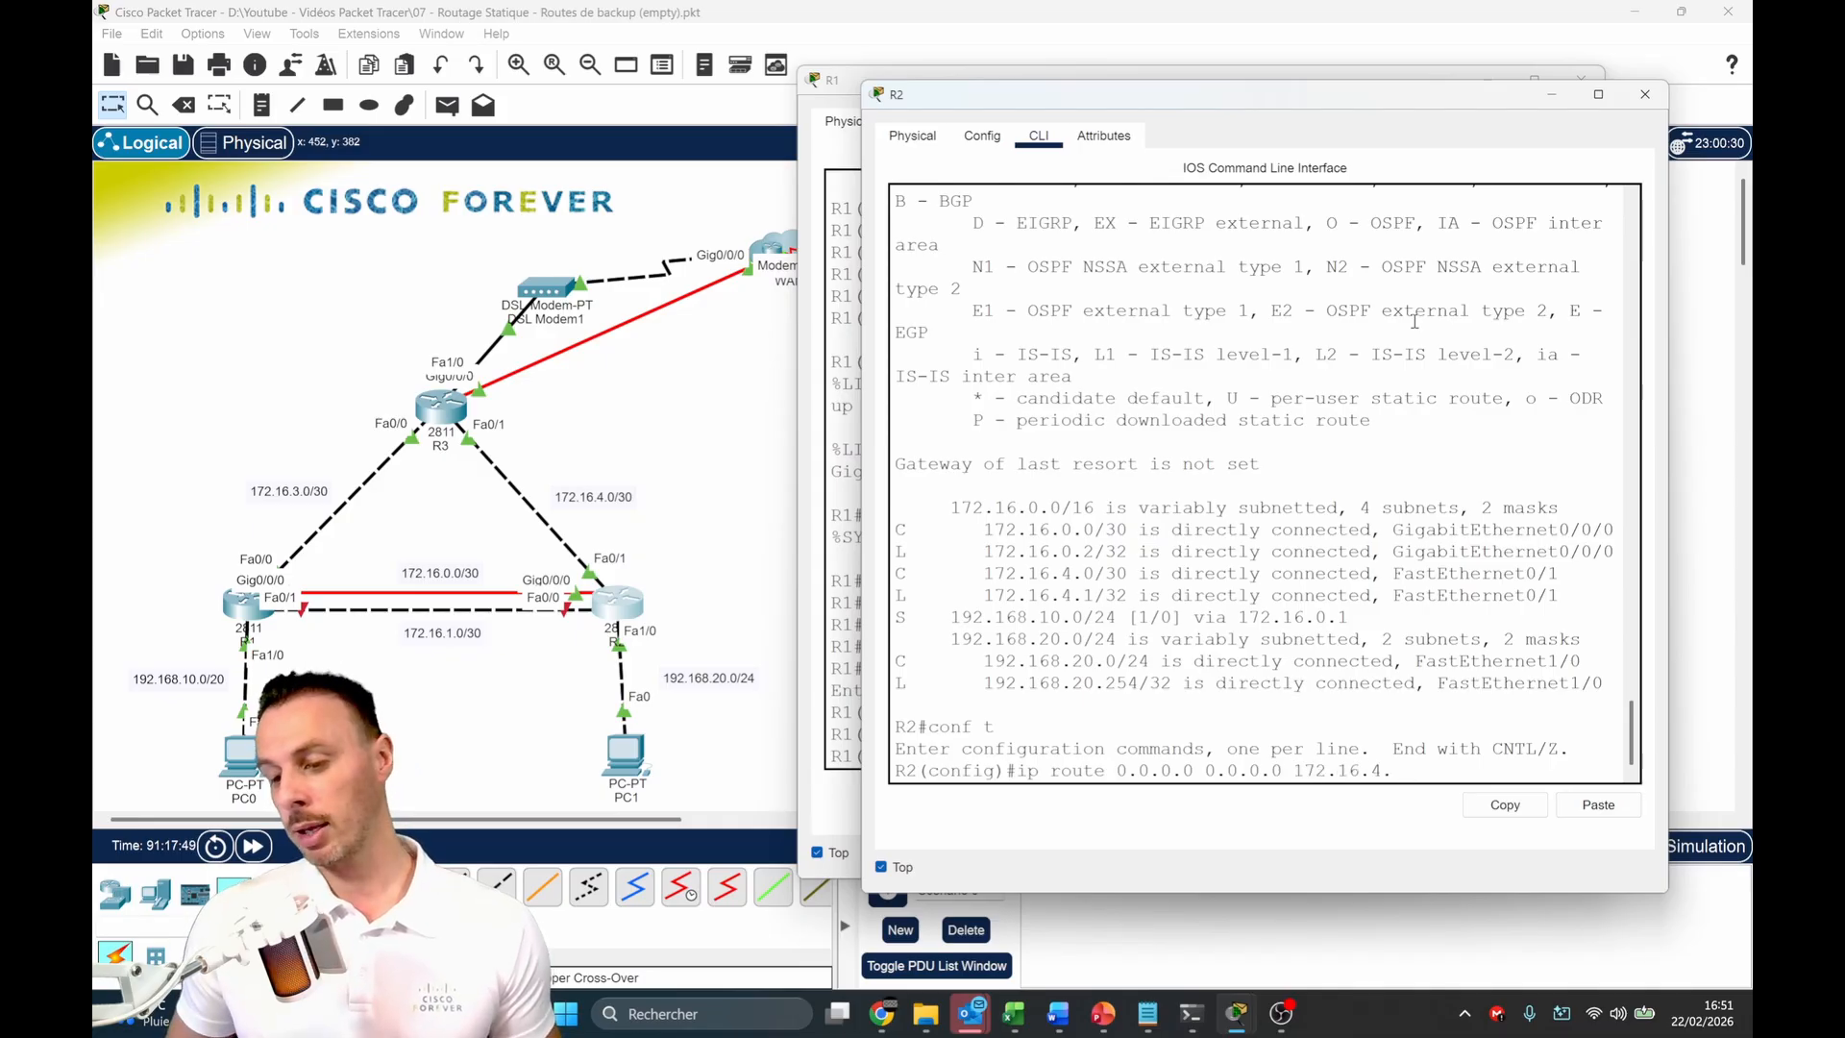
click(759, 385)
mouse_move(448, 421)
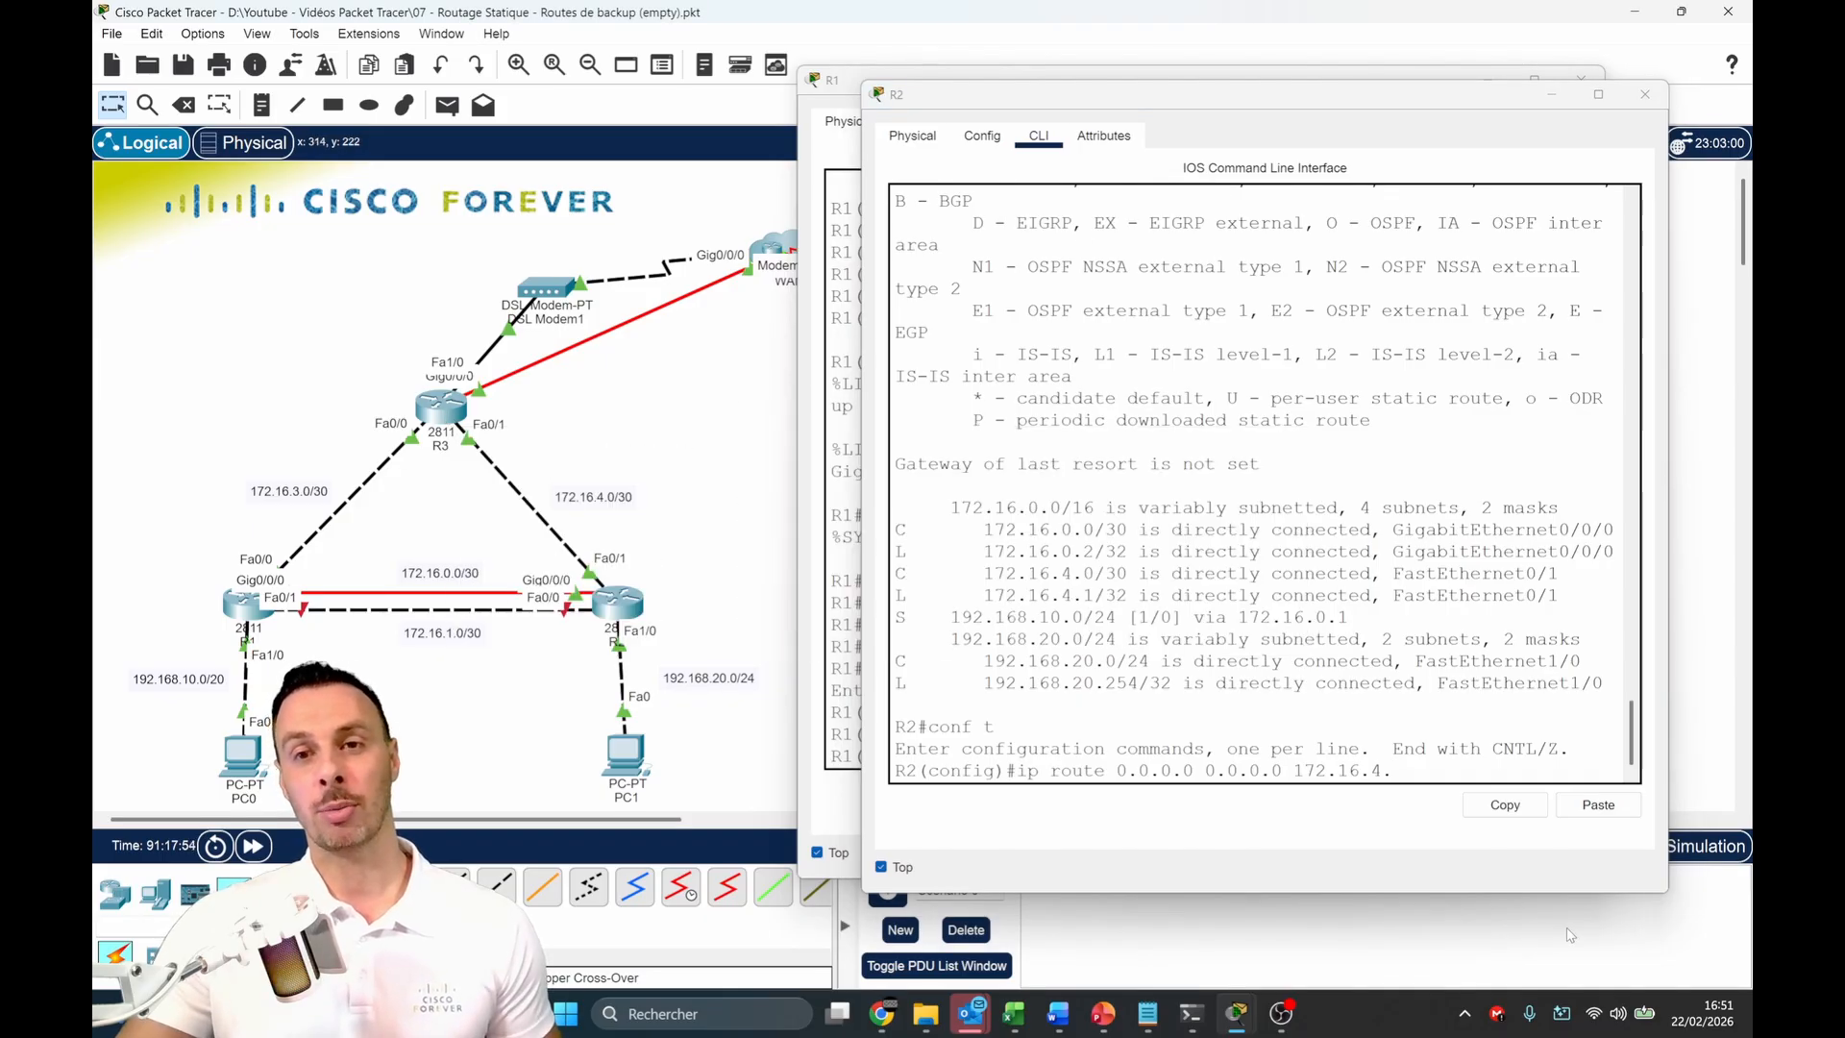
click(1502, 759)
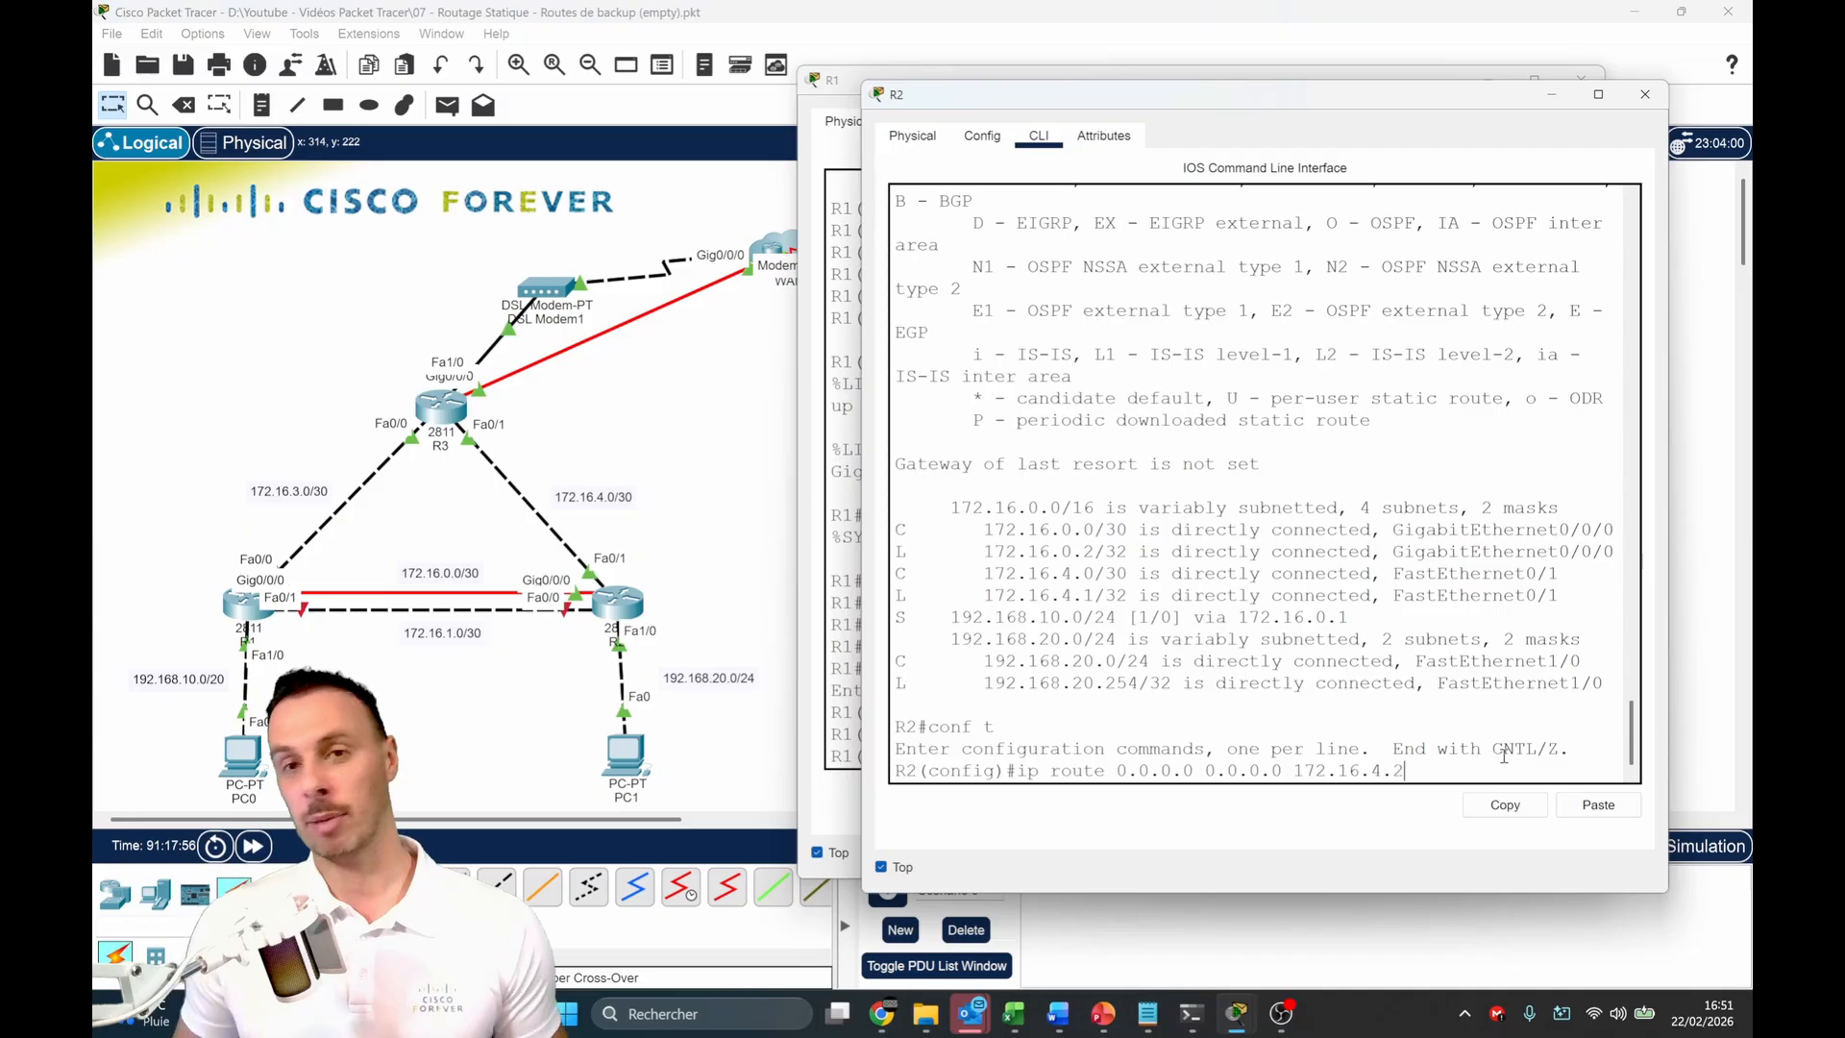
key(Return)
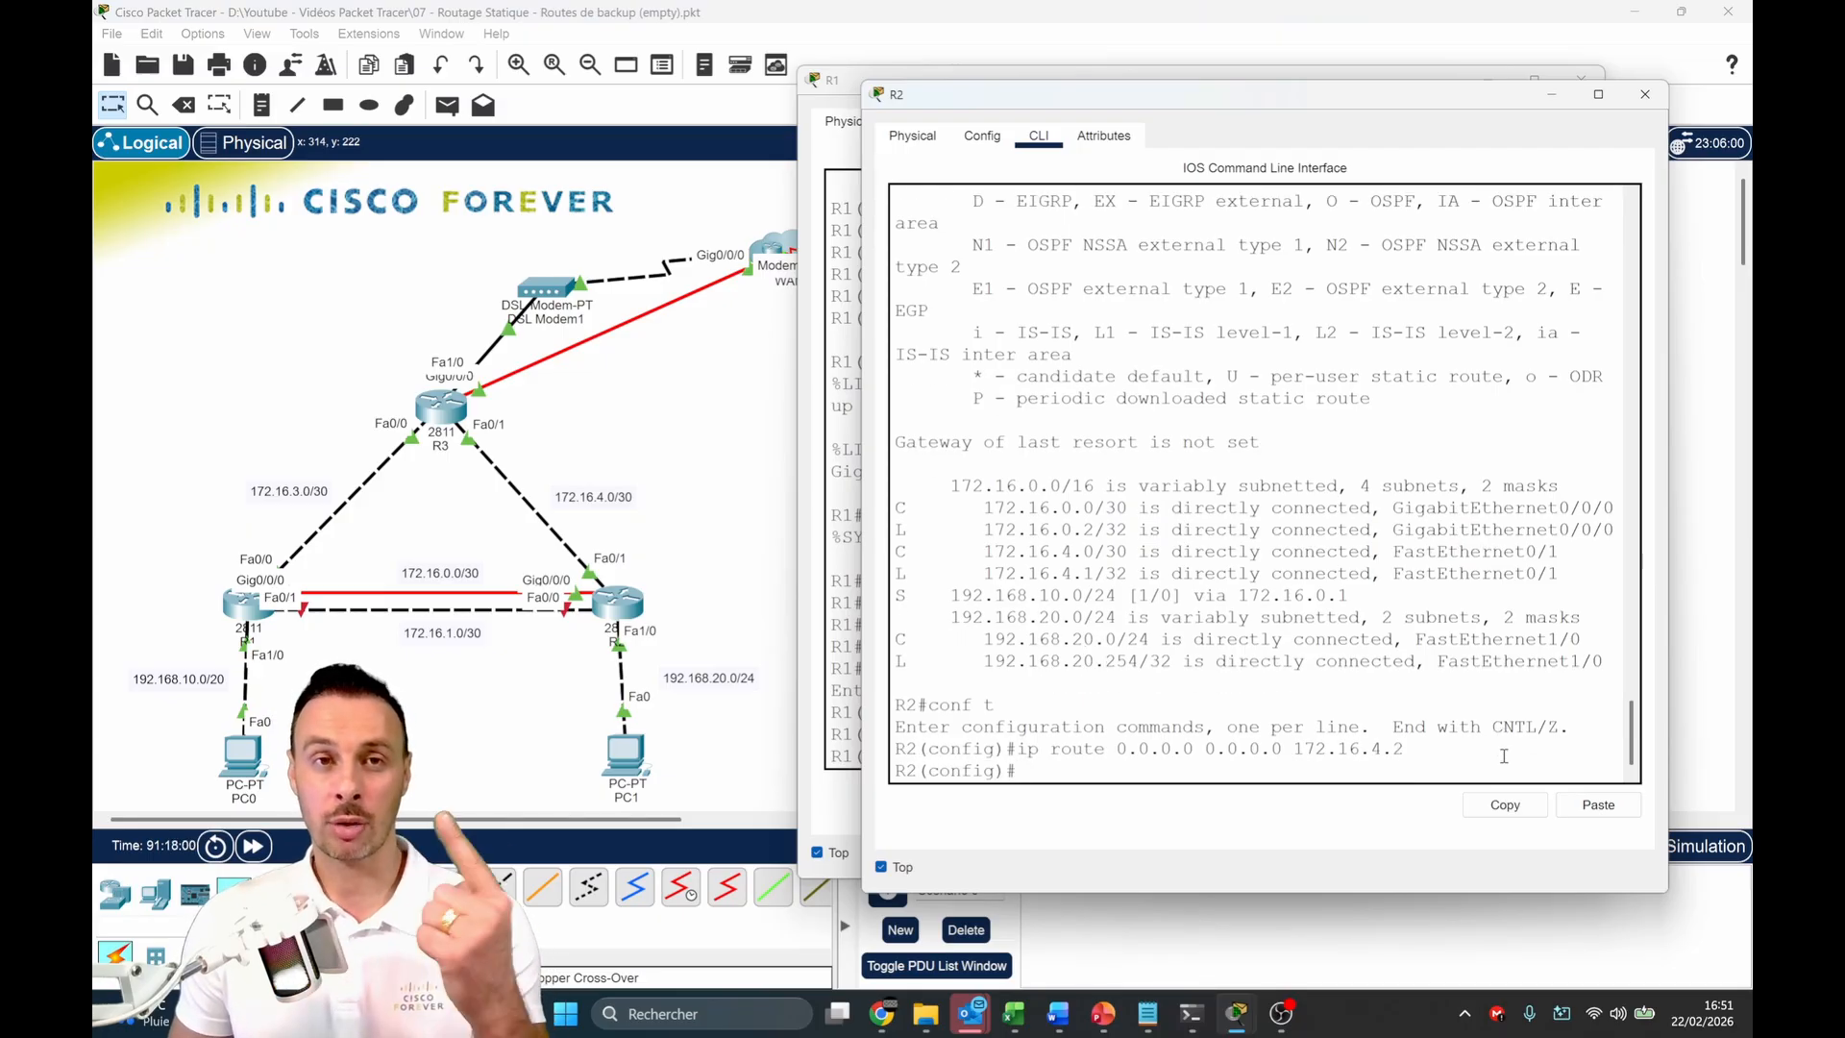
Reuse the previous route command on R2 to add a backup default route via 172.16.0.1 with administrative distance 13
key(Up)
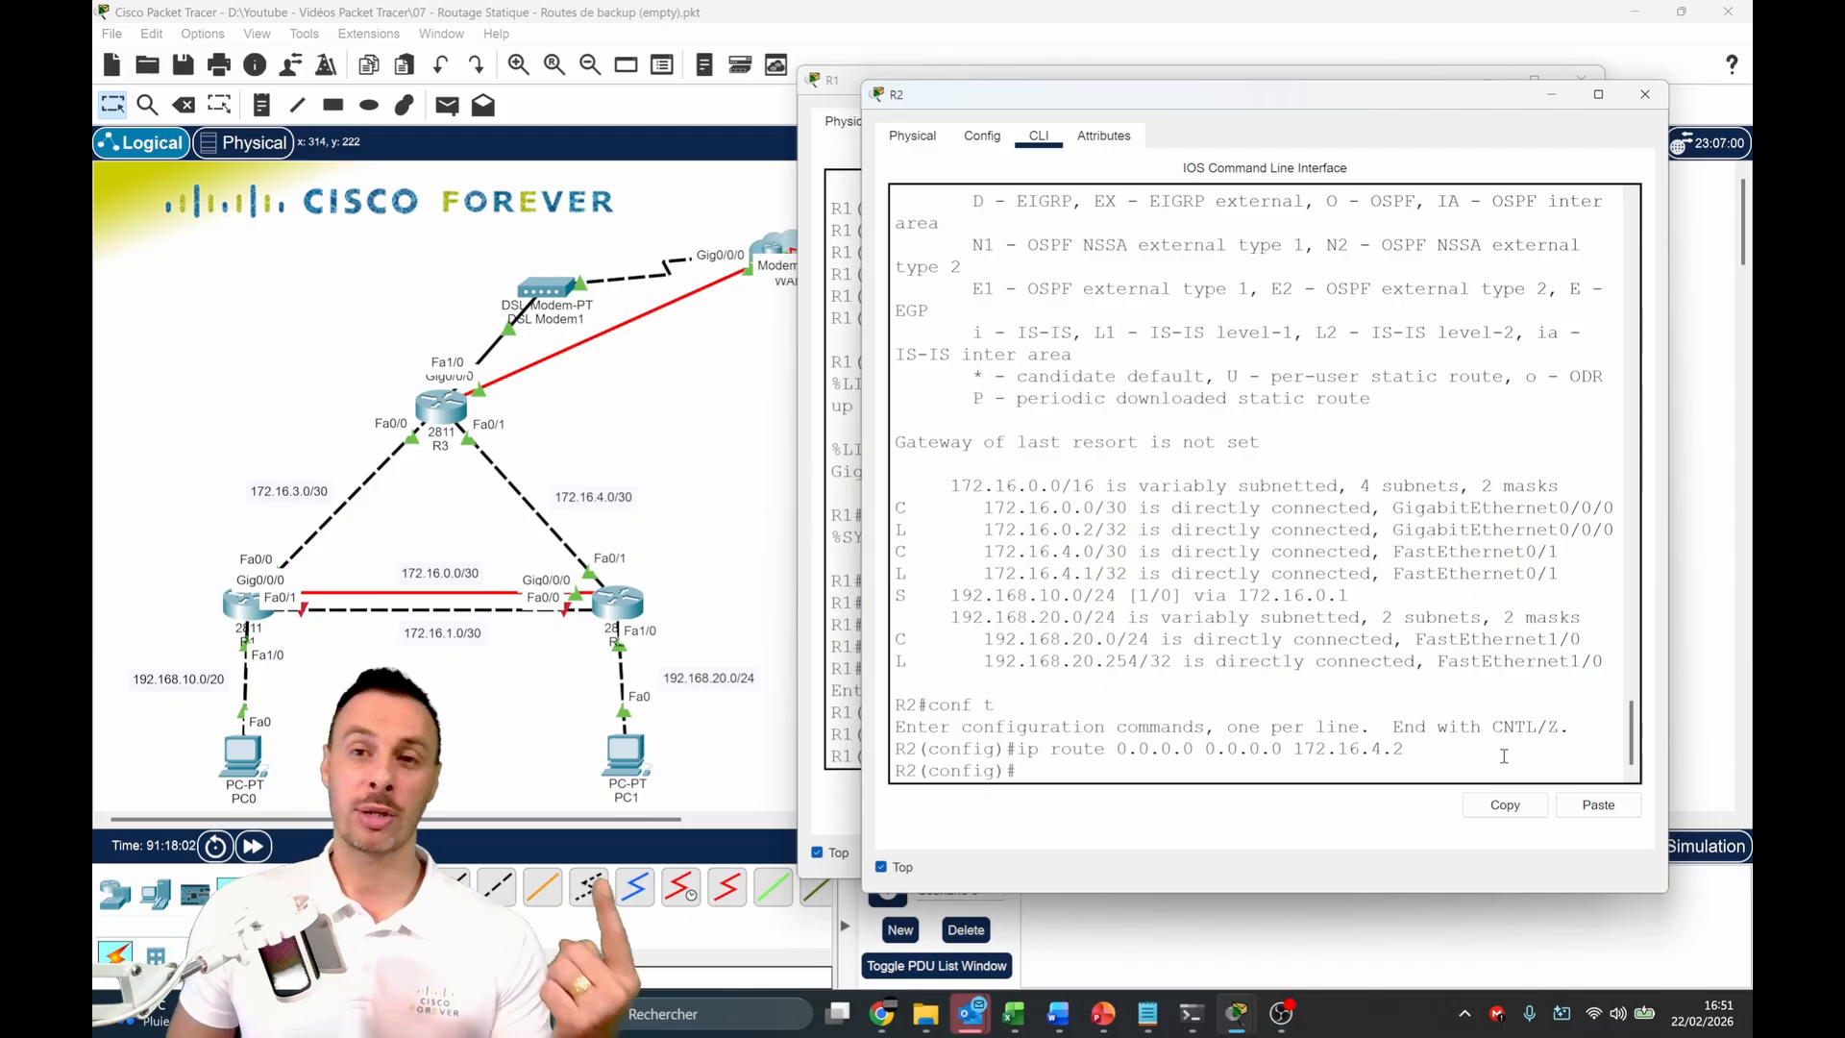
key(BackSpace)
key(BackSpace)
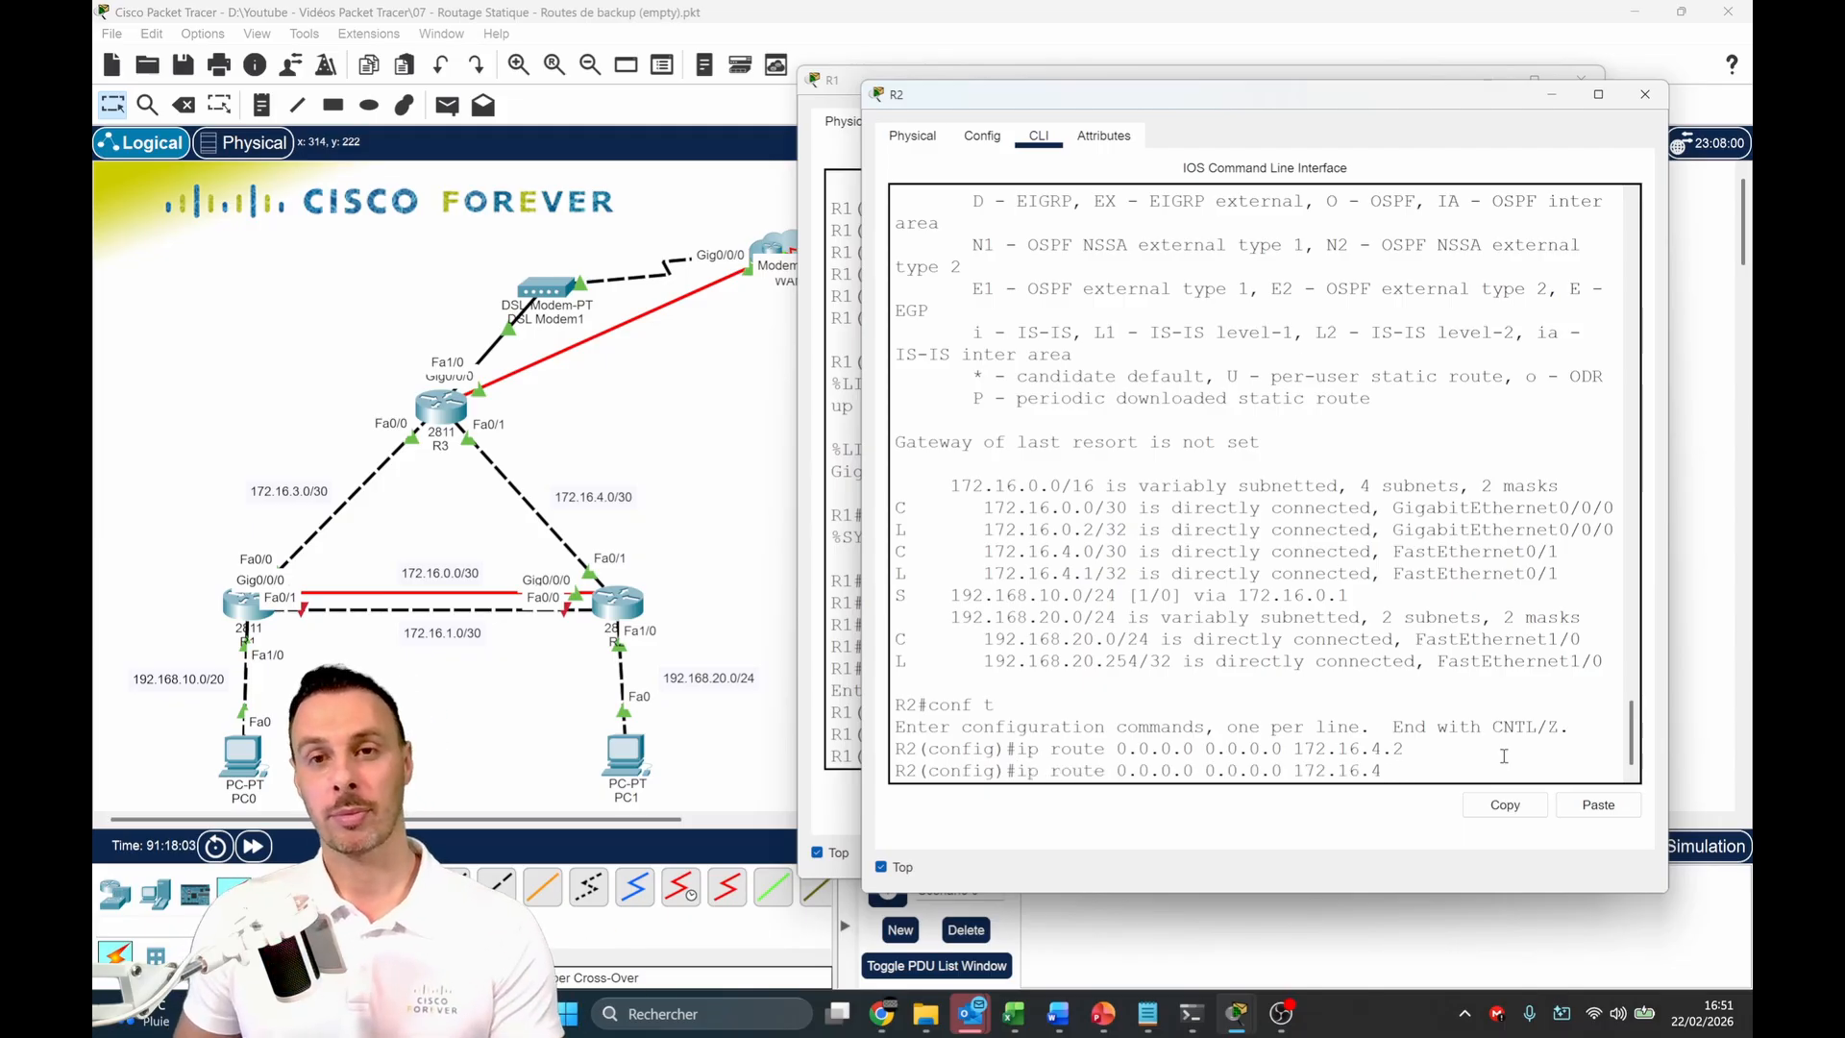
text(0)
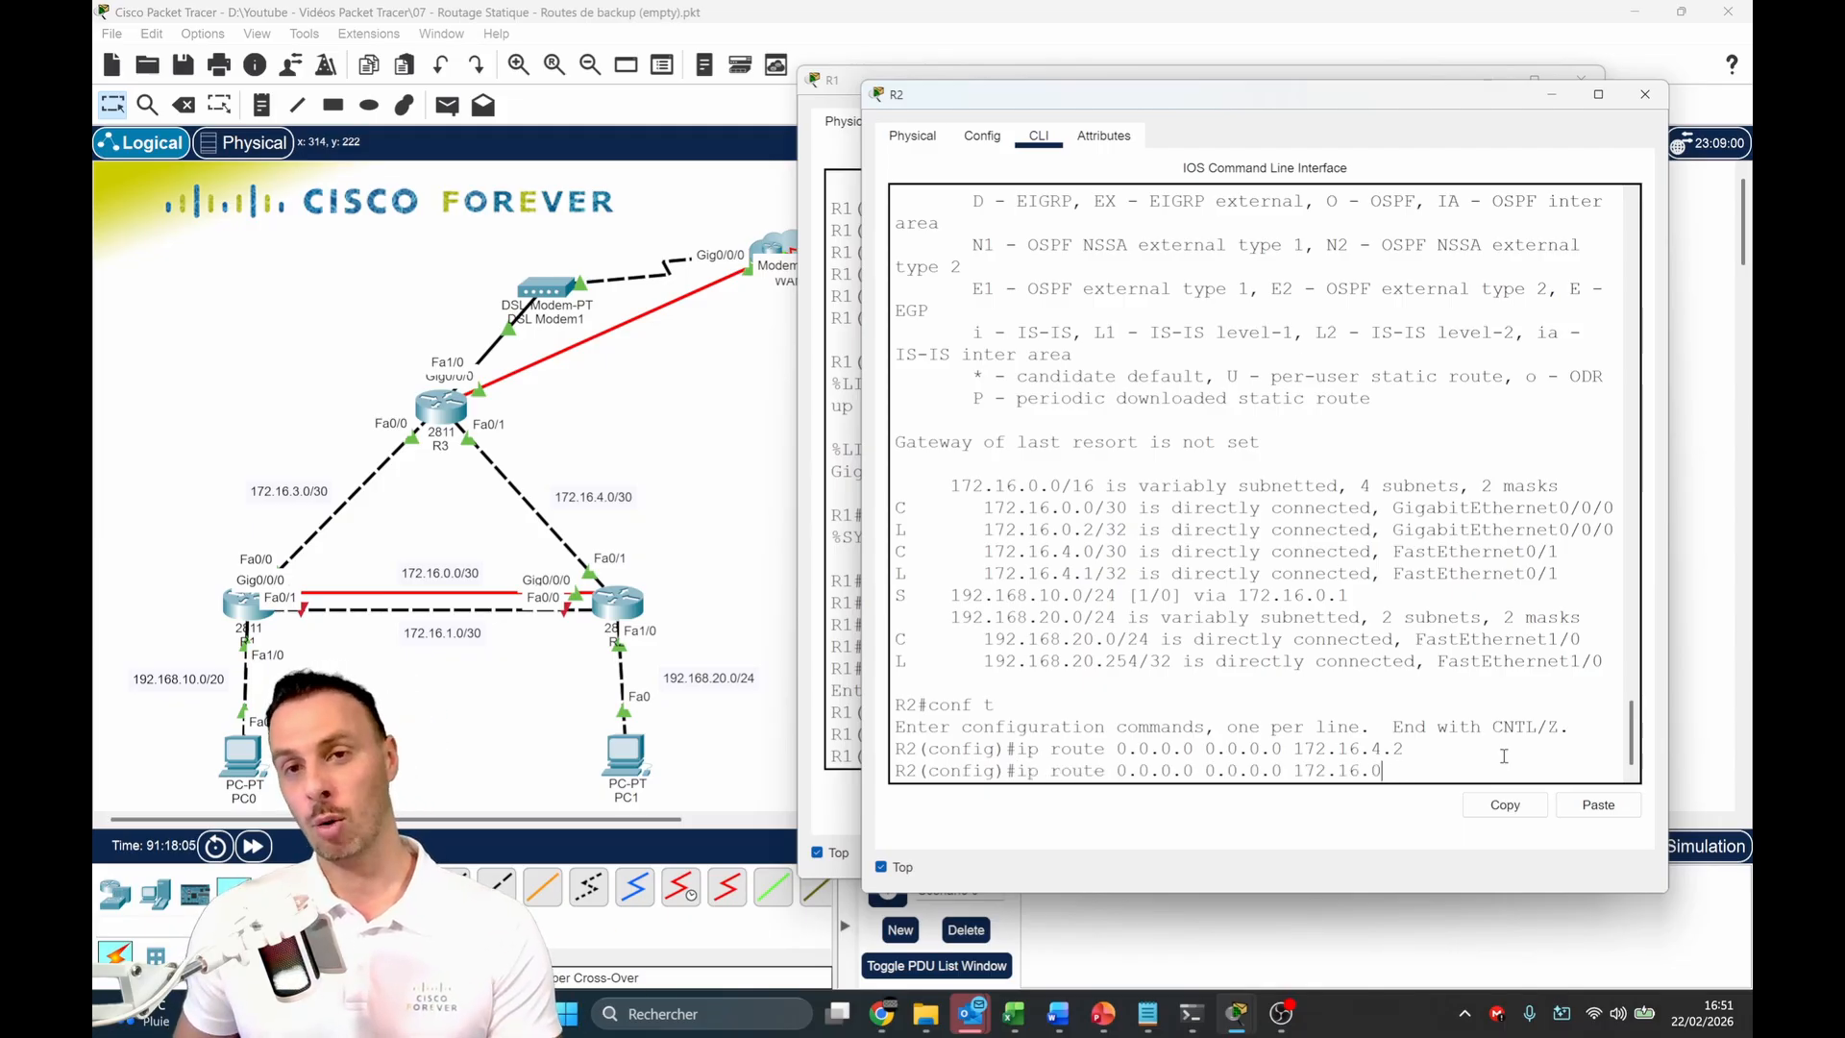
text(.)
key(Return)
key(Up)
text(1)
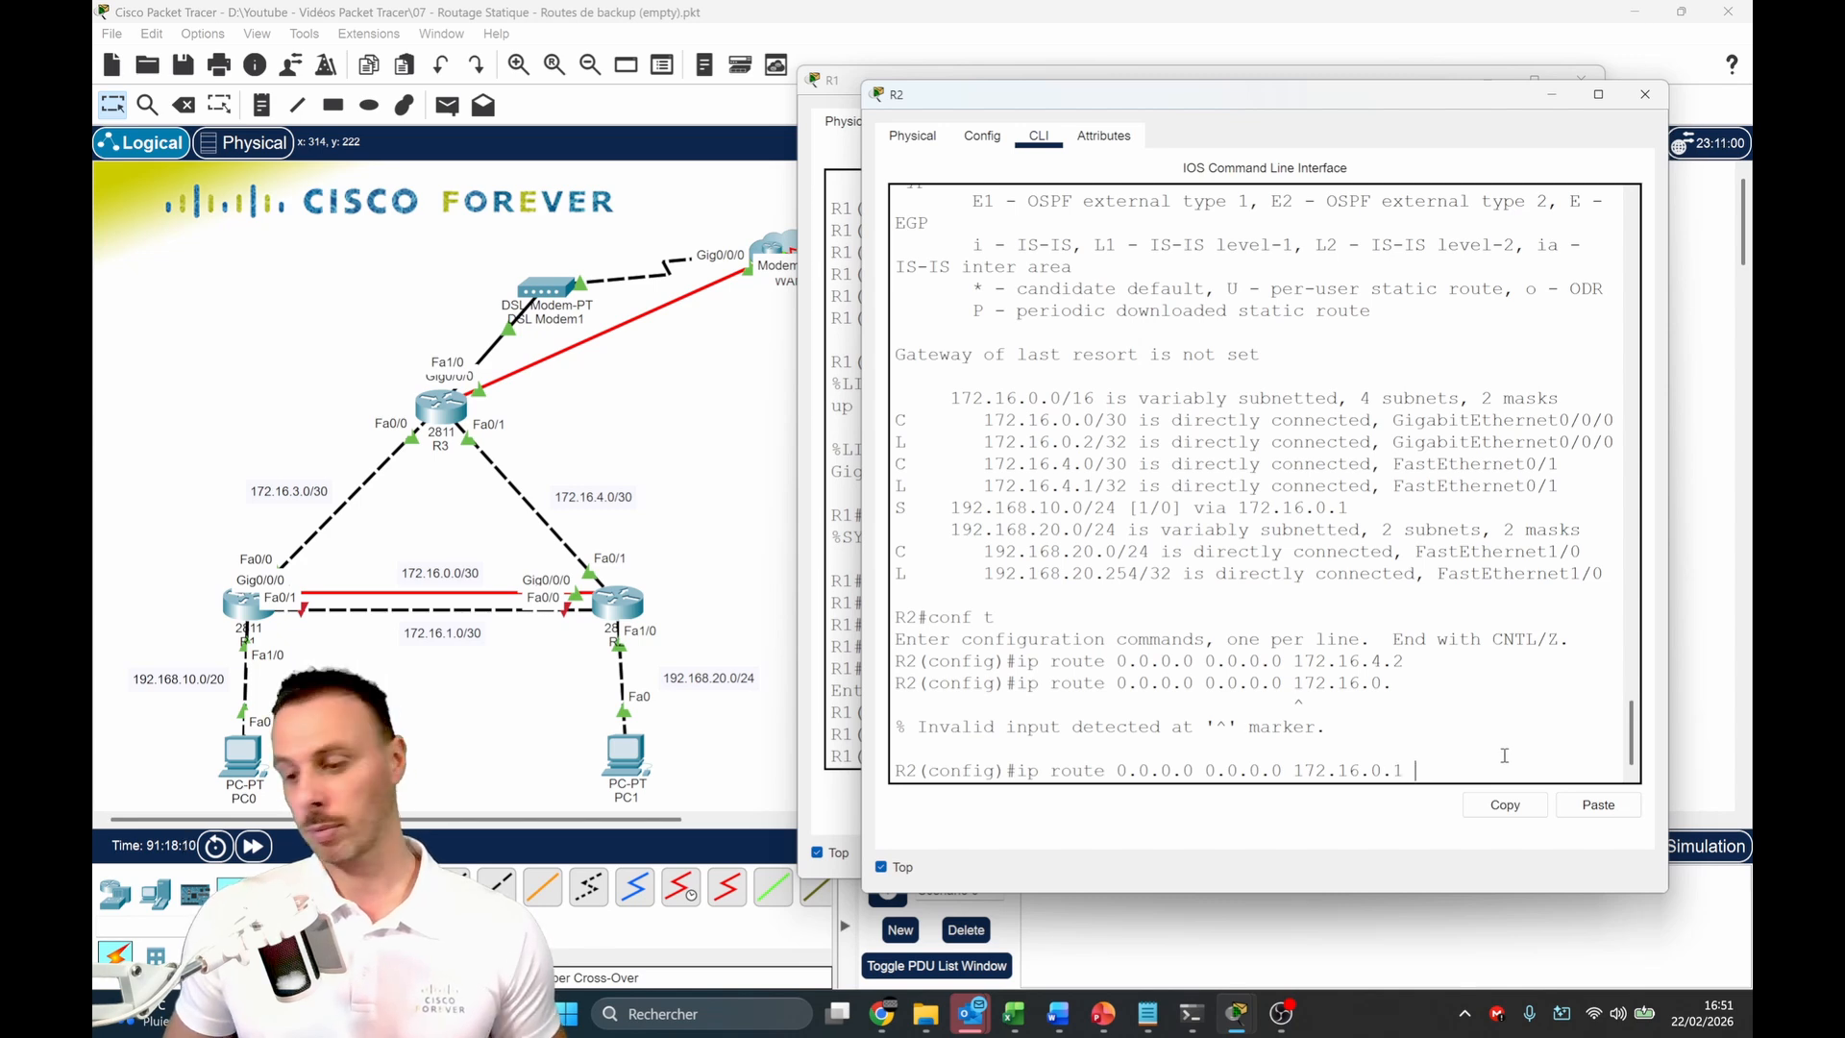
text( 13)
key(Return)
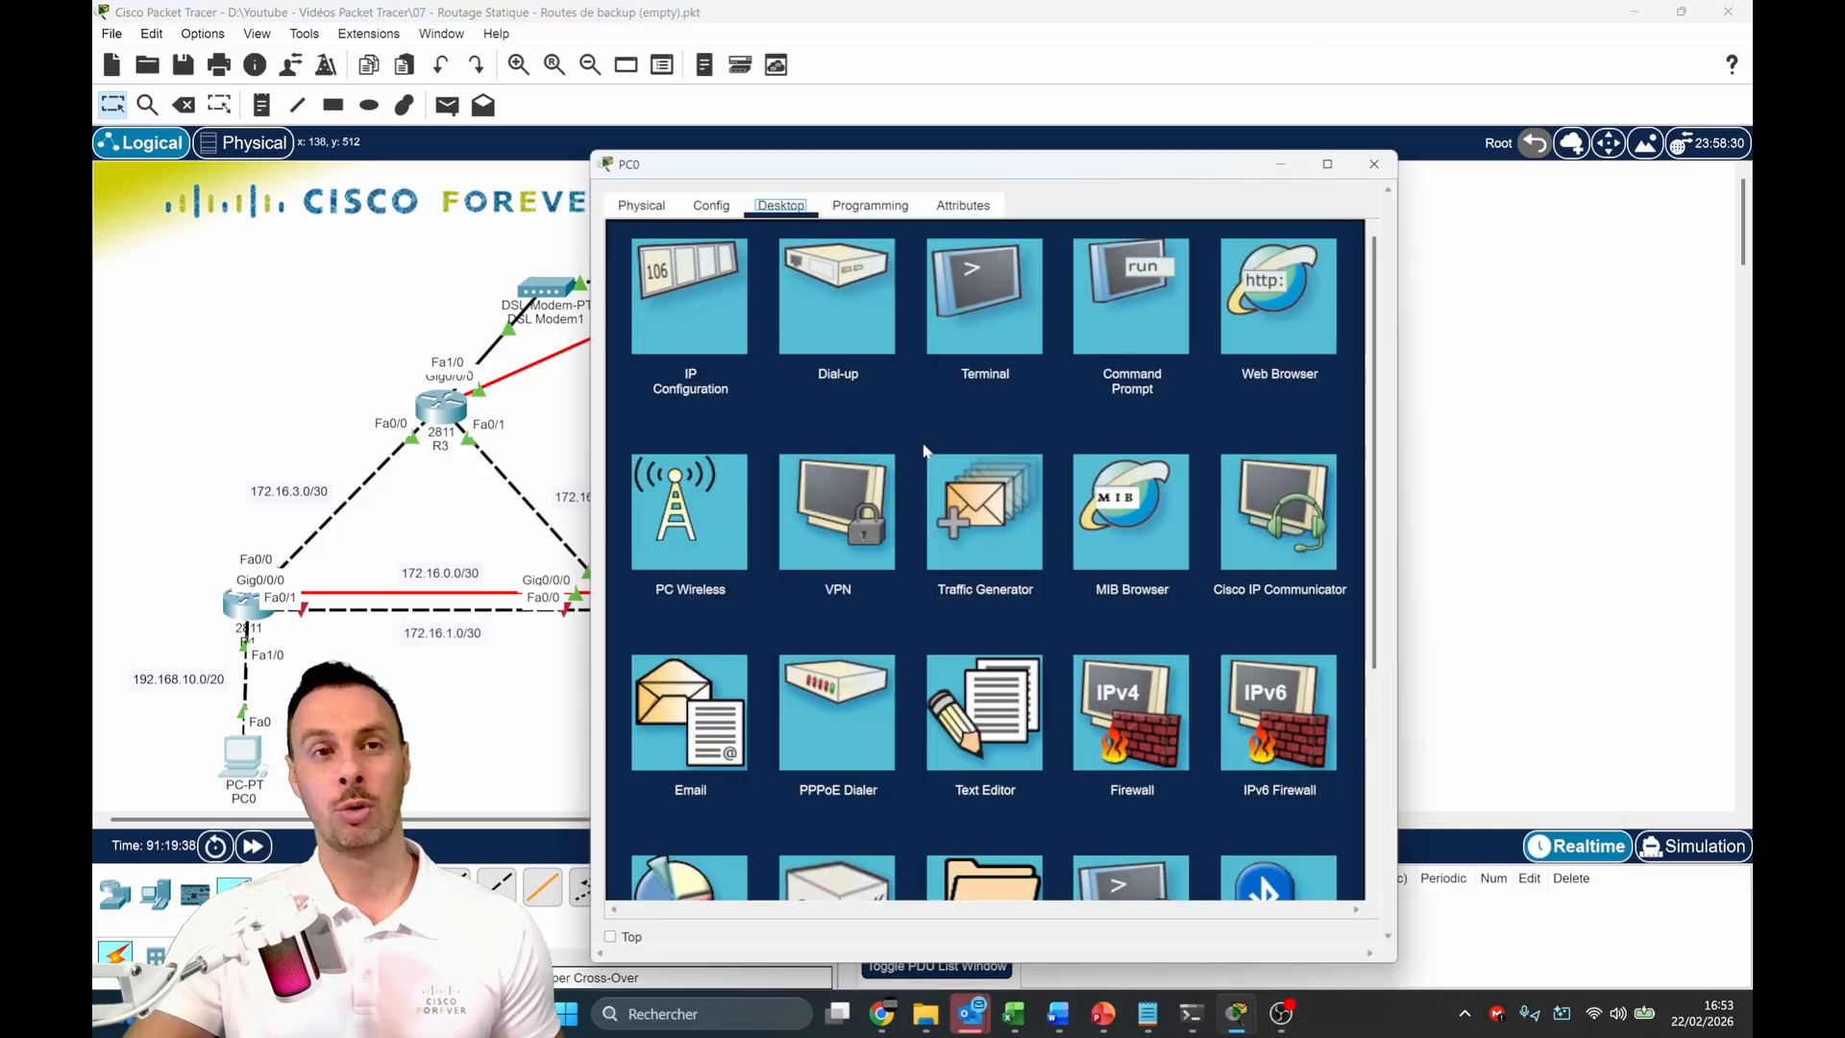
Open PC0's Command Prompt beside the topology, interrupt any running ping and push the old output out of view with blank prompt lines
click(1132, 297)
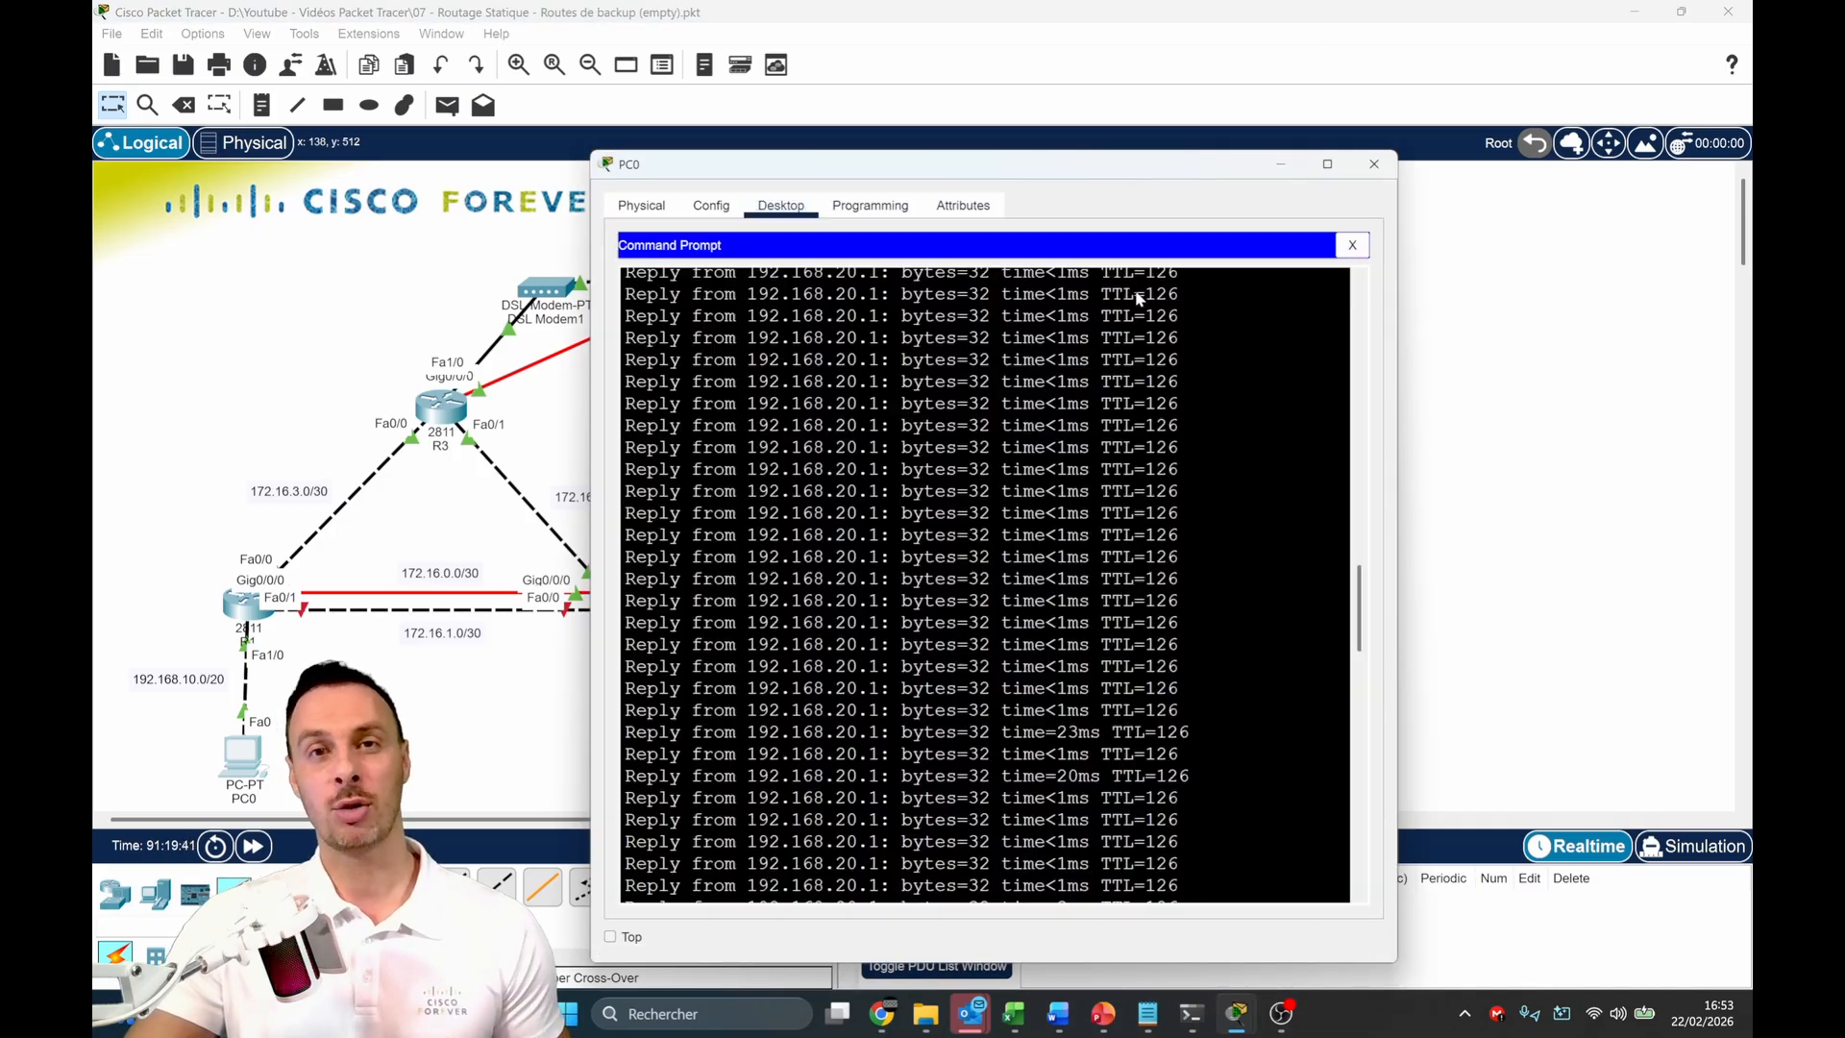
drag(960, 163, 1102, 144)
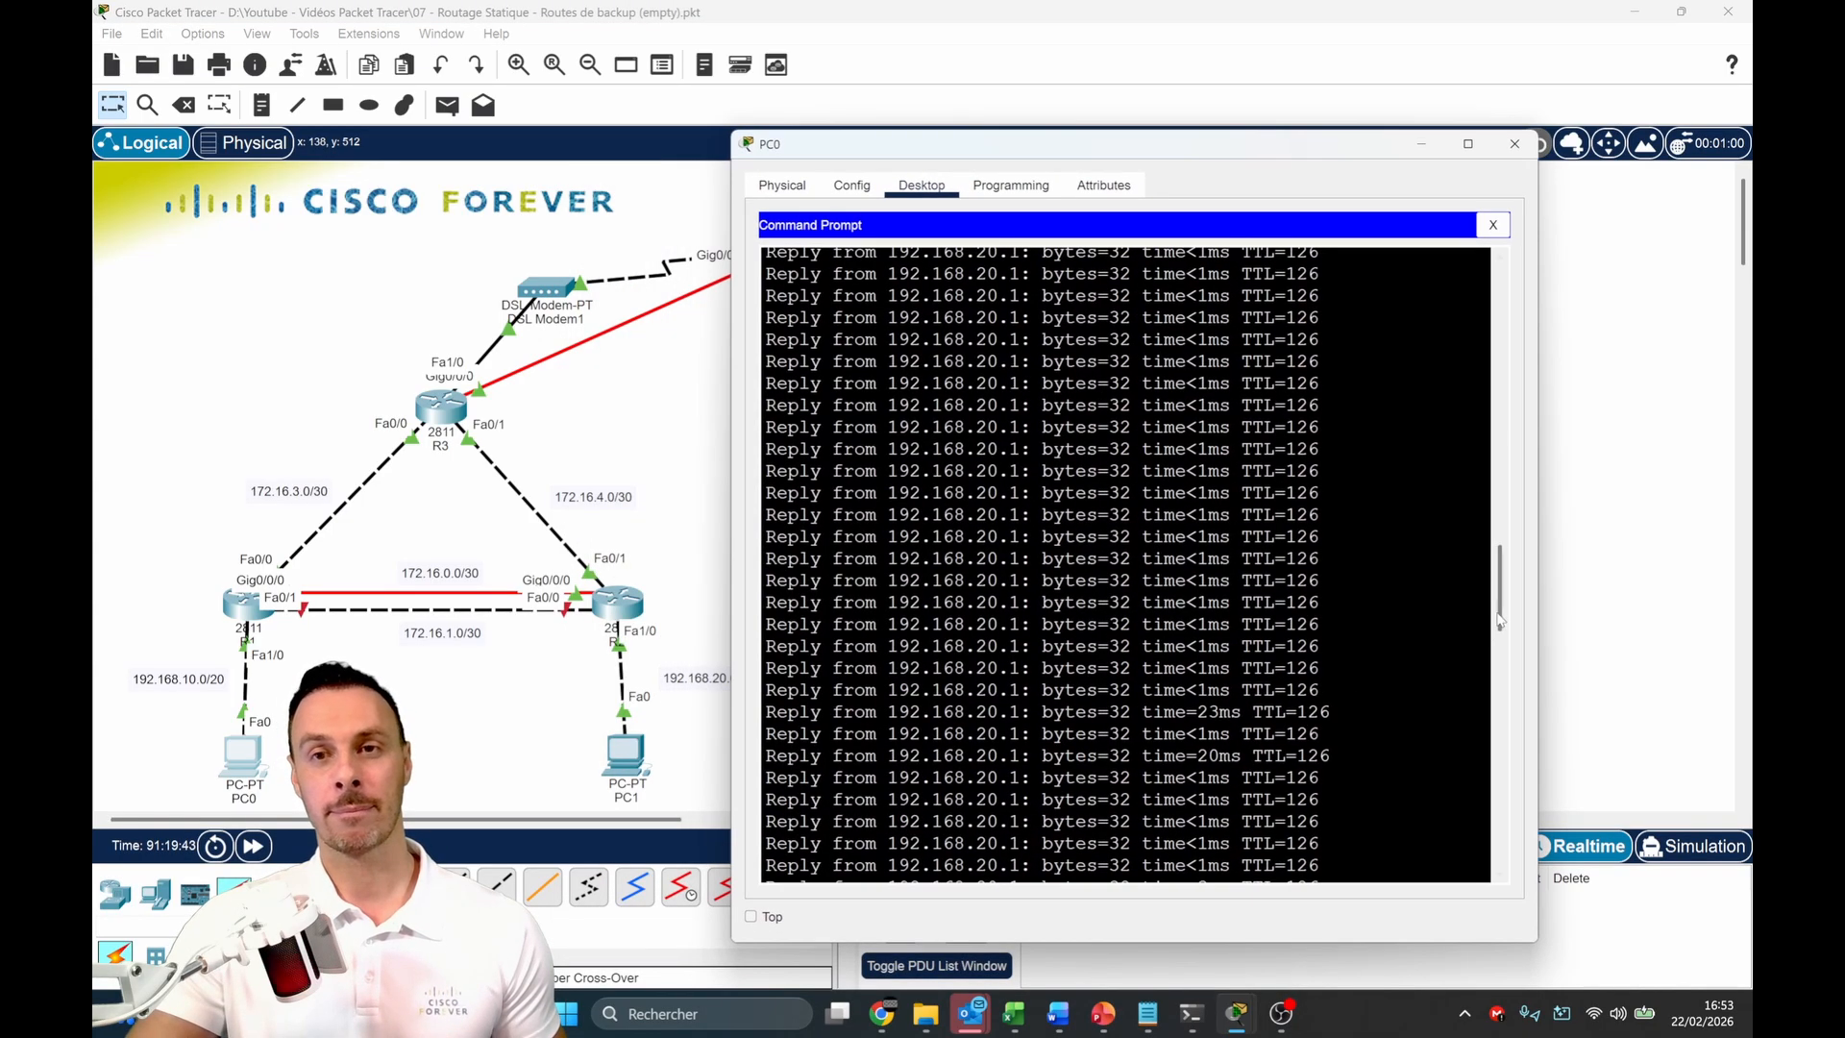
key(ctrl+c)
key(Return)
key(Return)
key(Return)
key(Return)
key(Return)
key(Return)
key(Return)
key(Return)
key(Return)
key(Return)
key(Return)
key(Return)
key(Return)
key(Return)
key(Return)
key(Return)
key(Return)
key(Return)
key(Return)
key(Return)
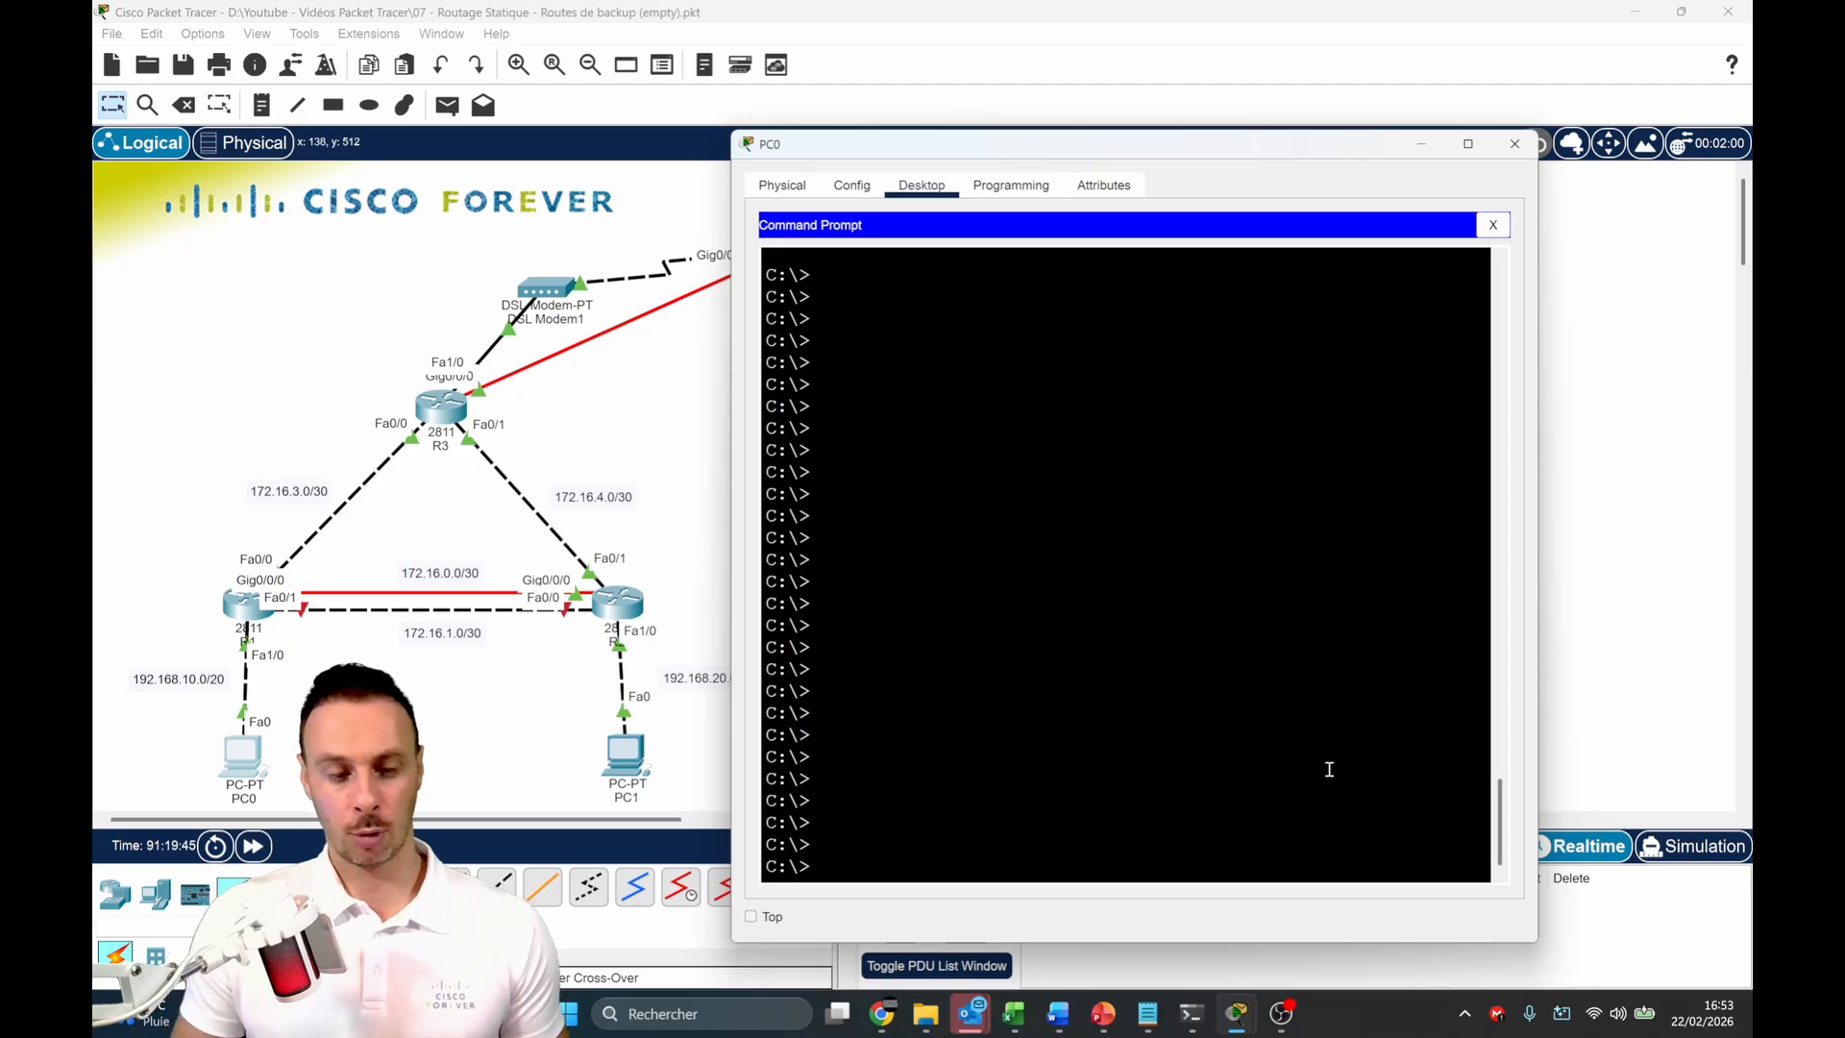
Trace the route from PC0 to 8.8.8.8 and mark the third hop's address in the output
key(Return)
text(tracert )
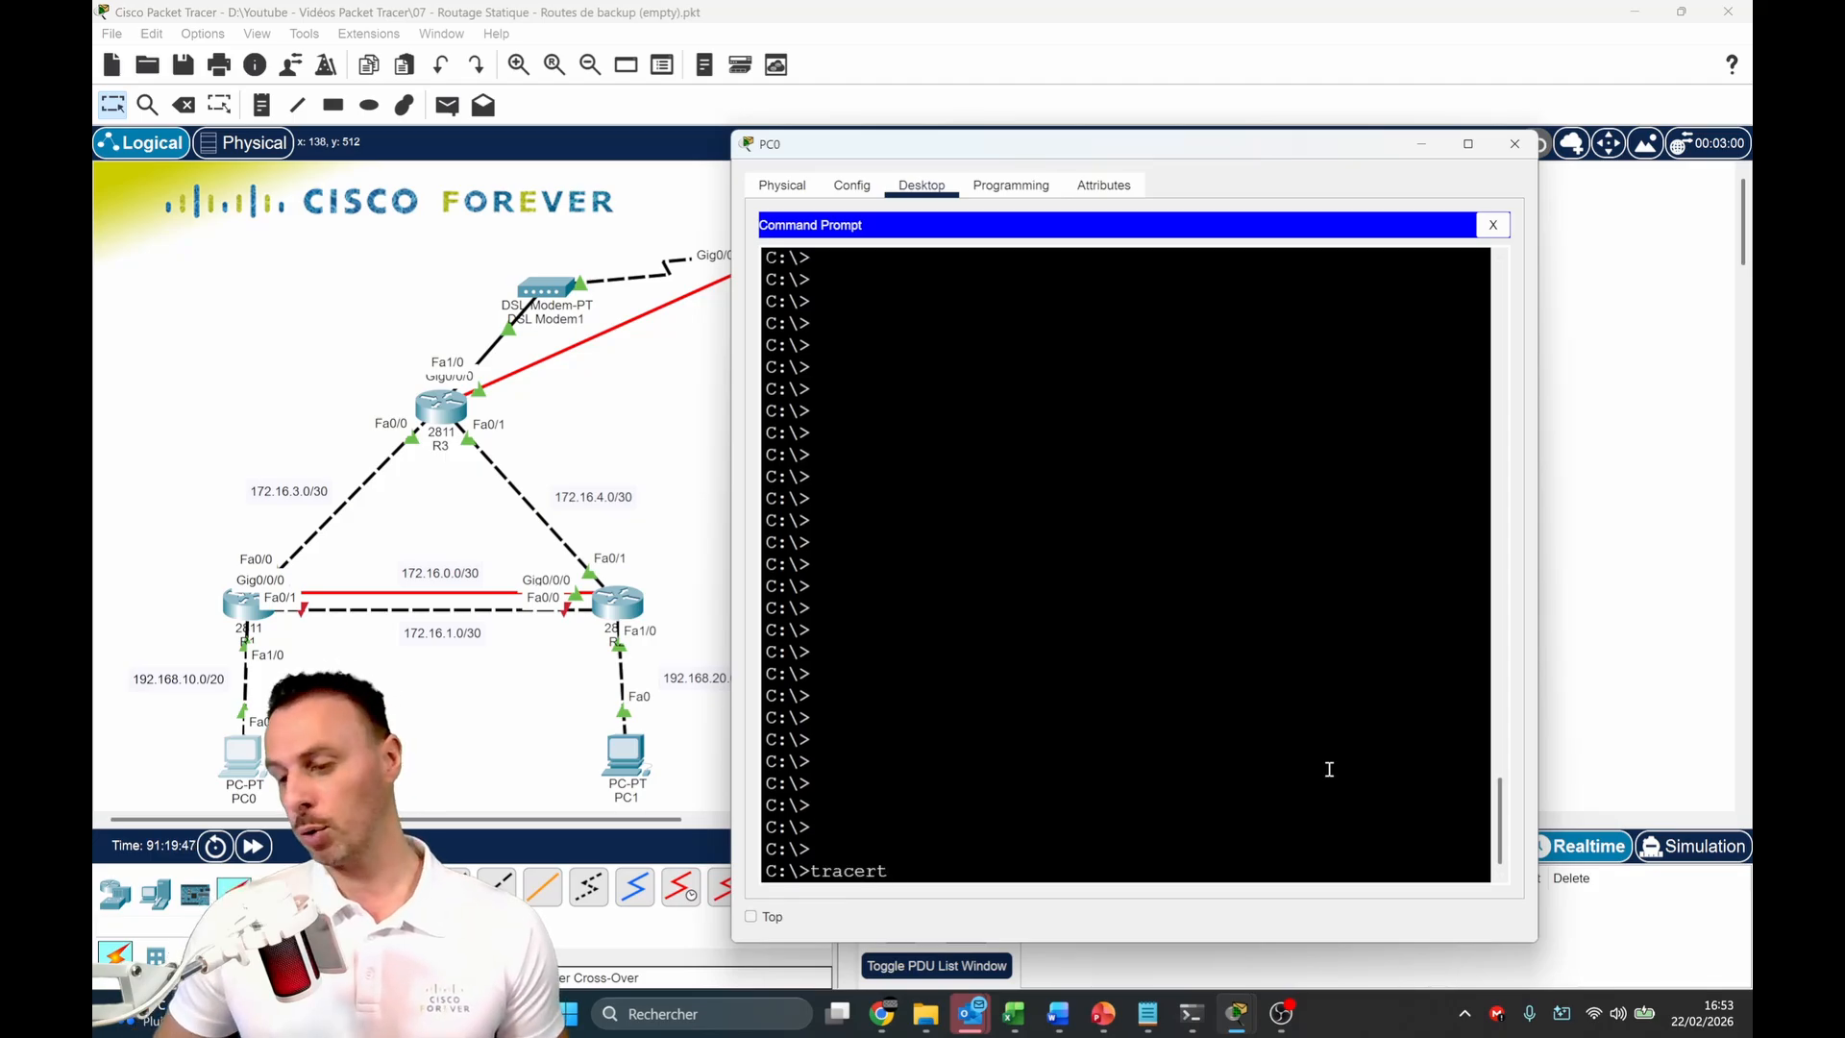
text(8.8.8.8)
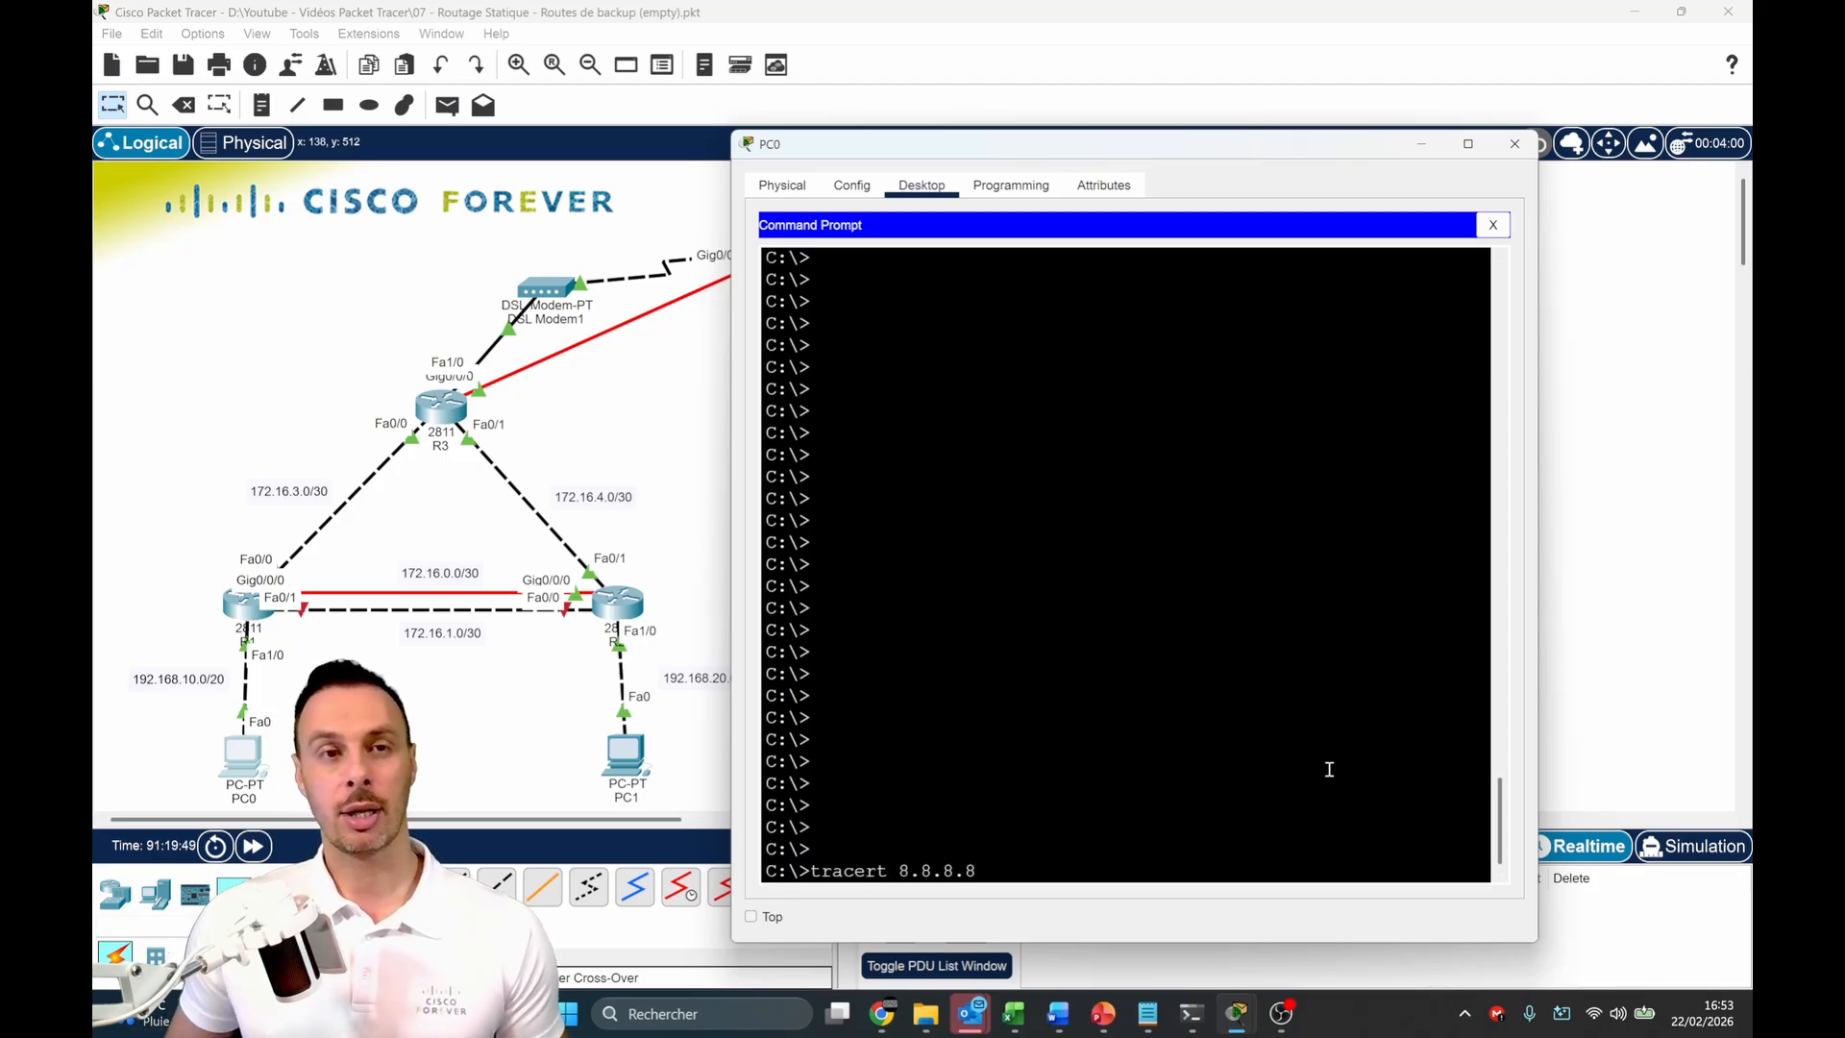
text(.8)
key(Return)
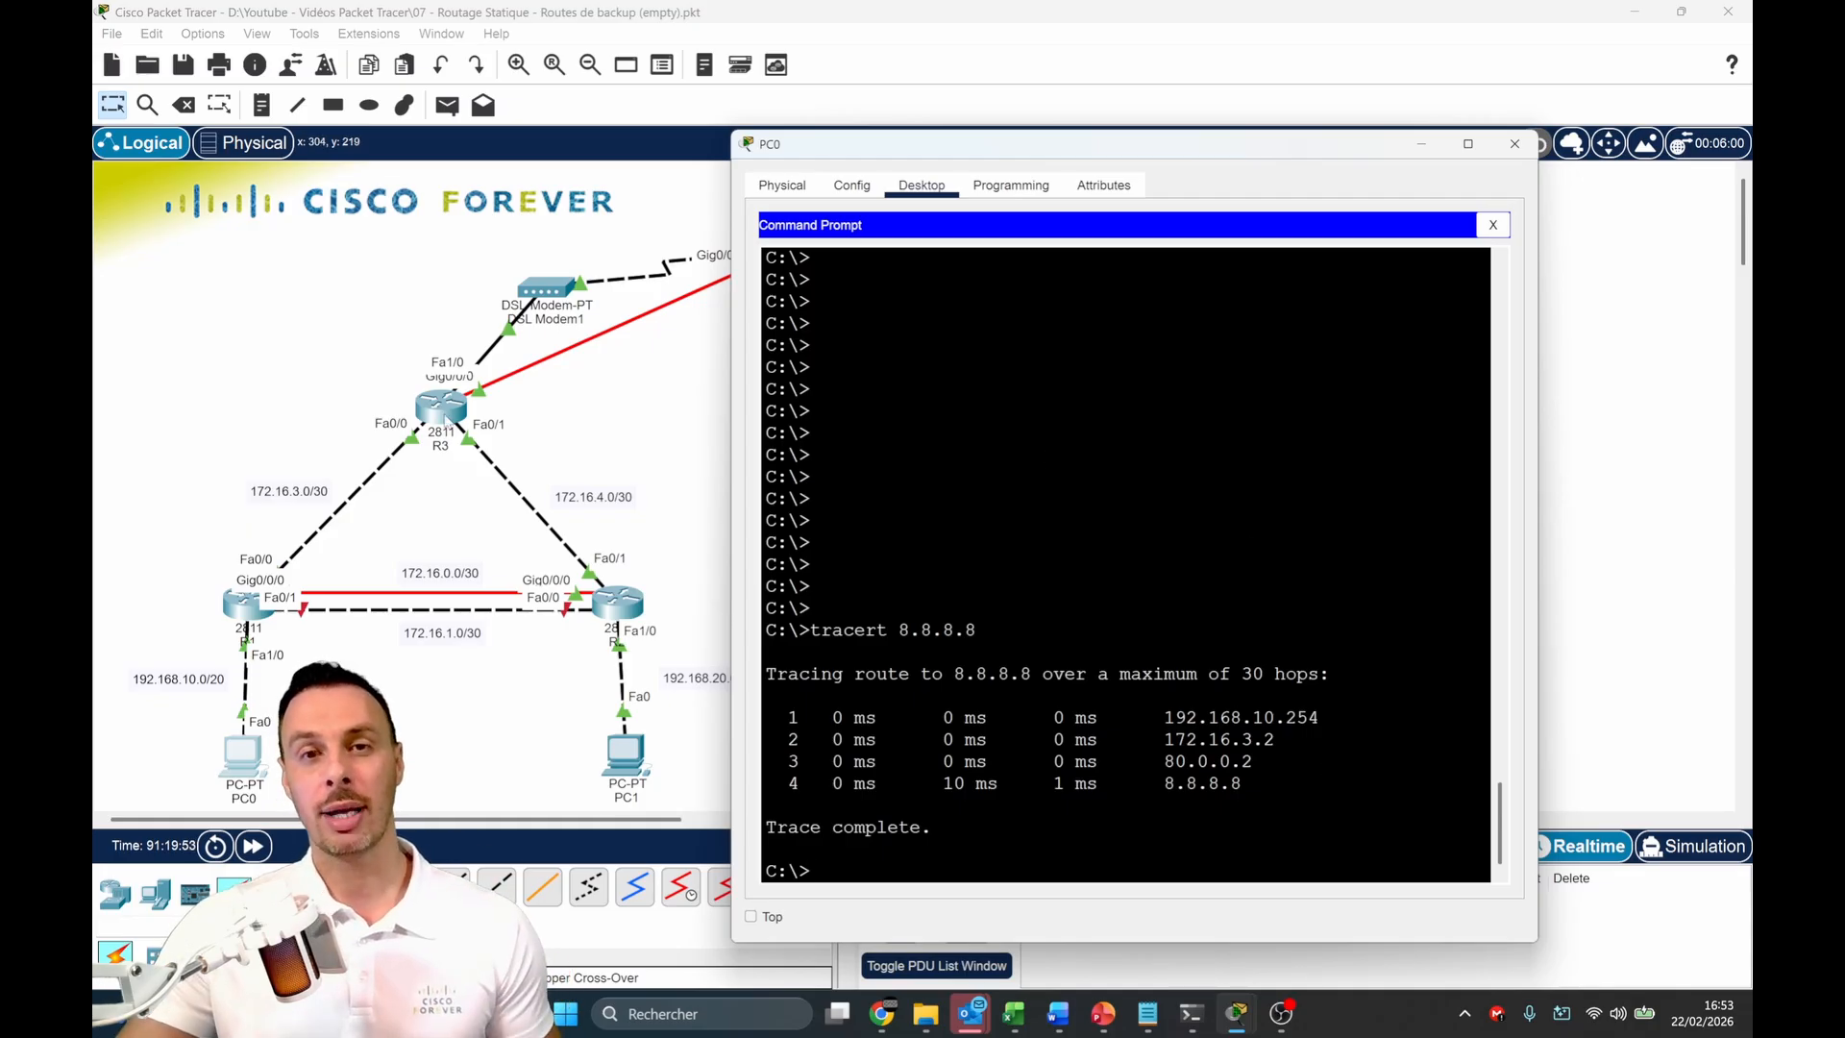
drag(1154, 761, 1246, 762)
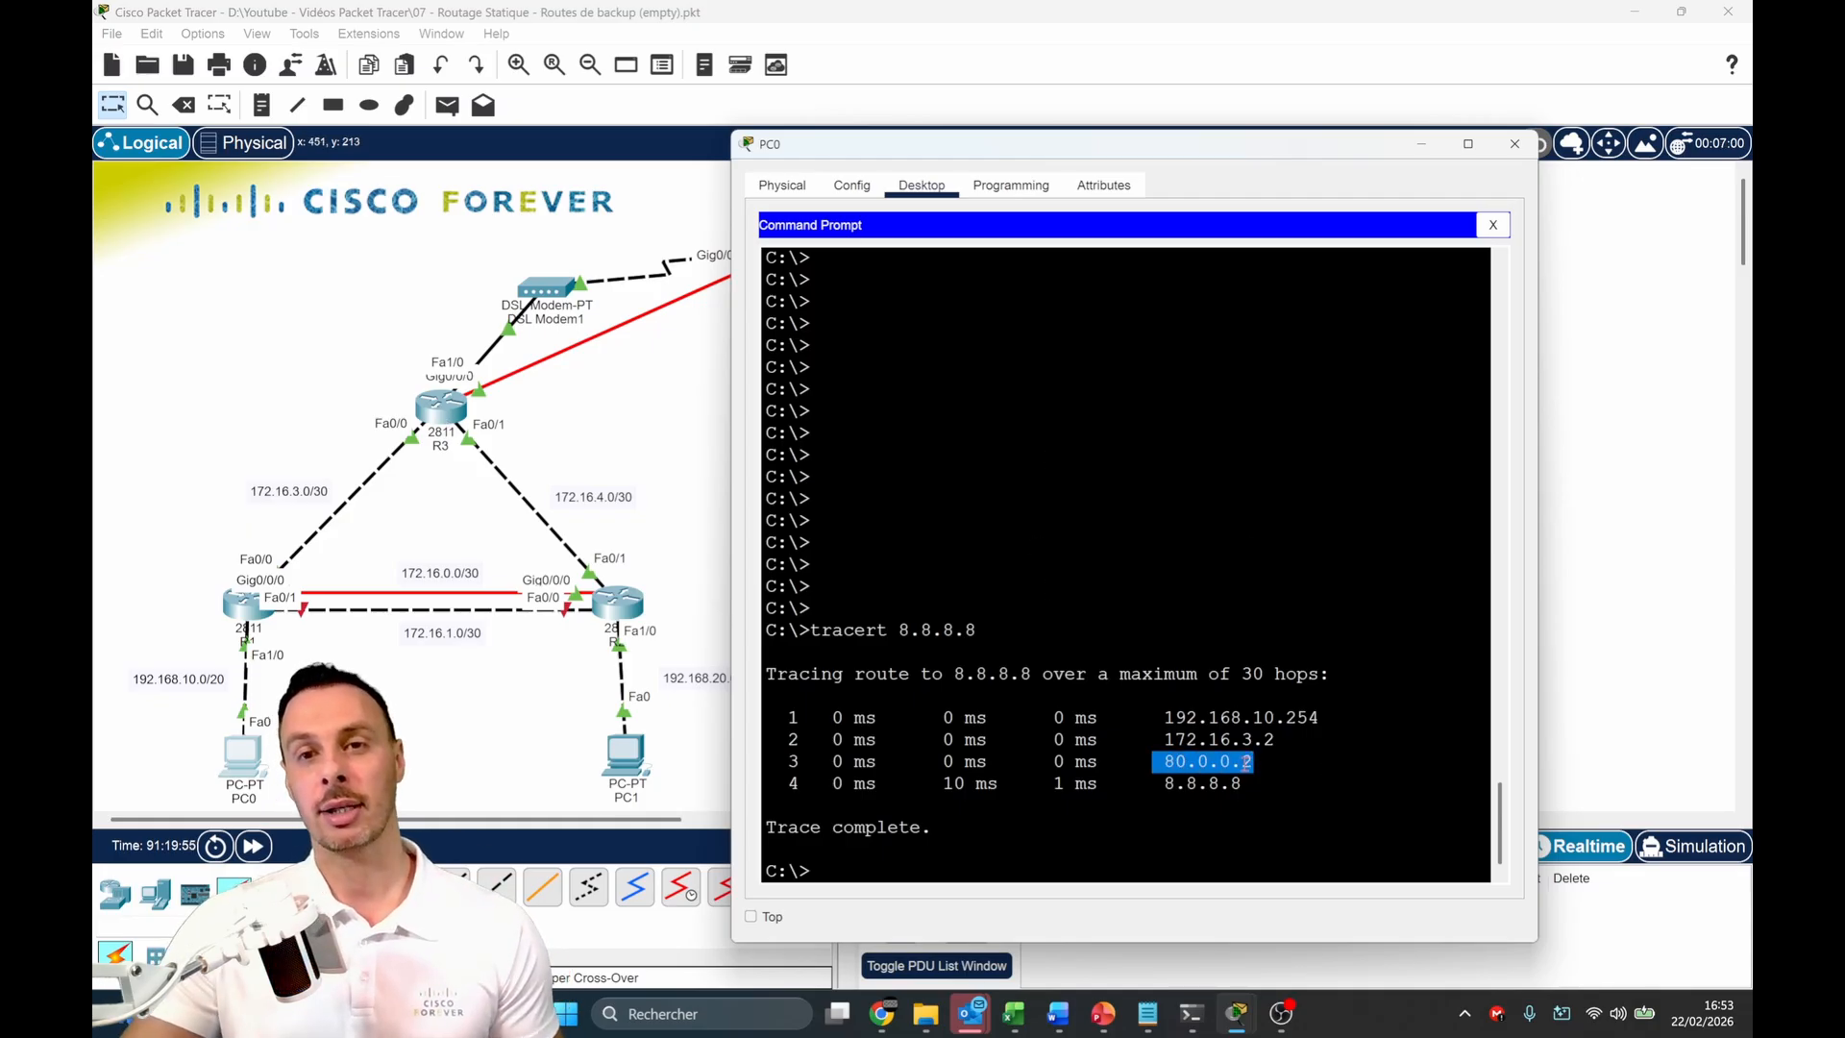
click(1247, 762)
Ping 8.8.8.8 from PC0's Command Prompt
text(pin)
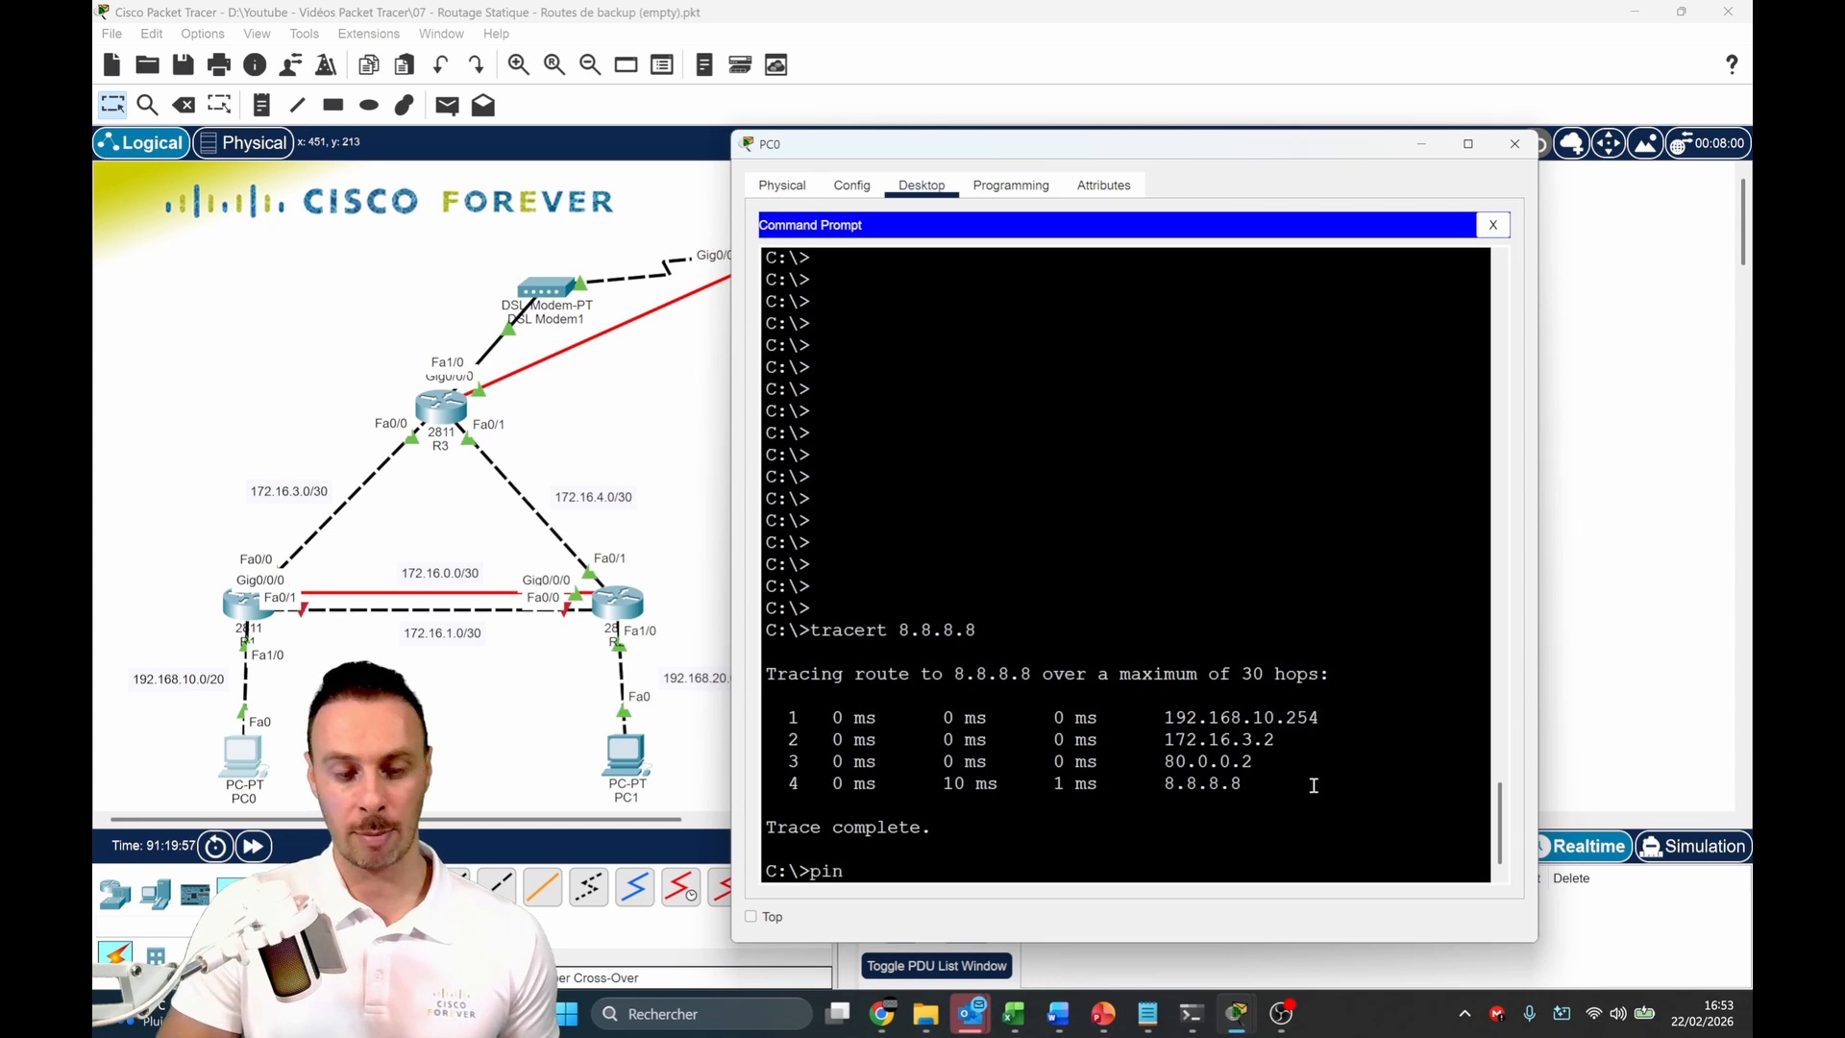
text(g 8.8.8.8)
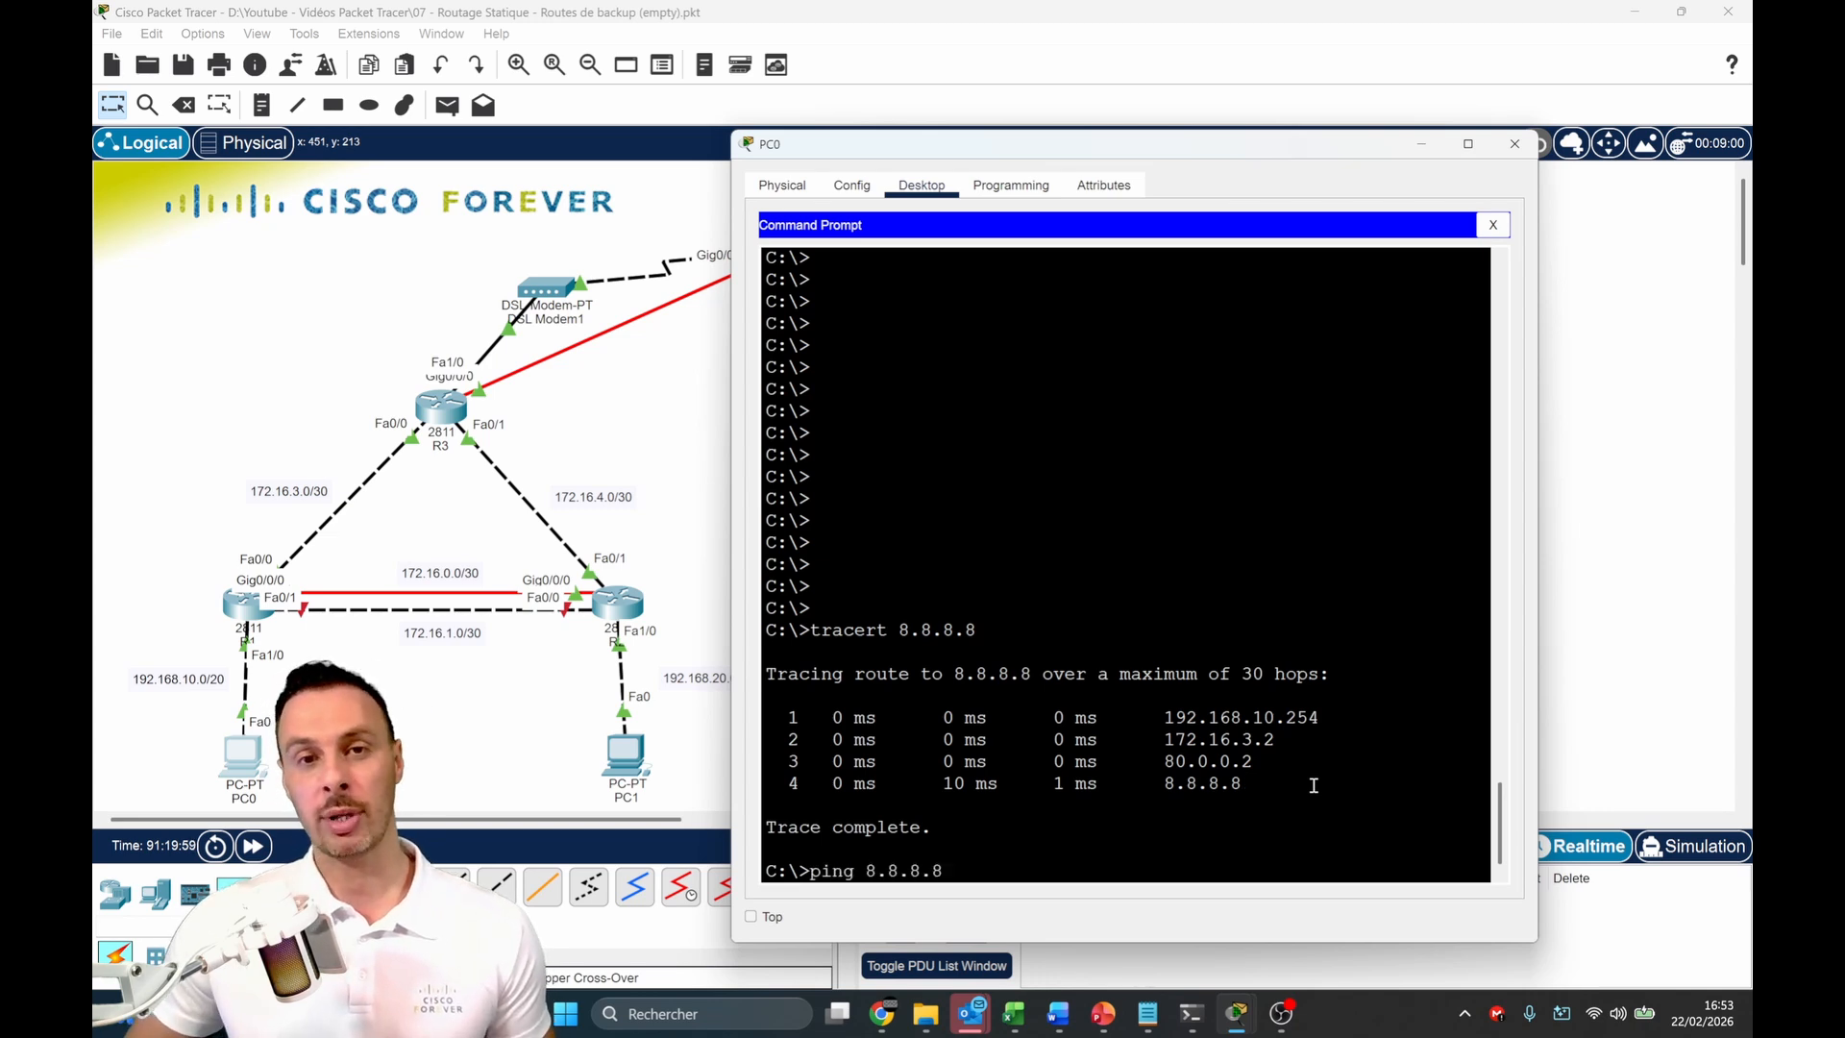
key(Return)
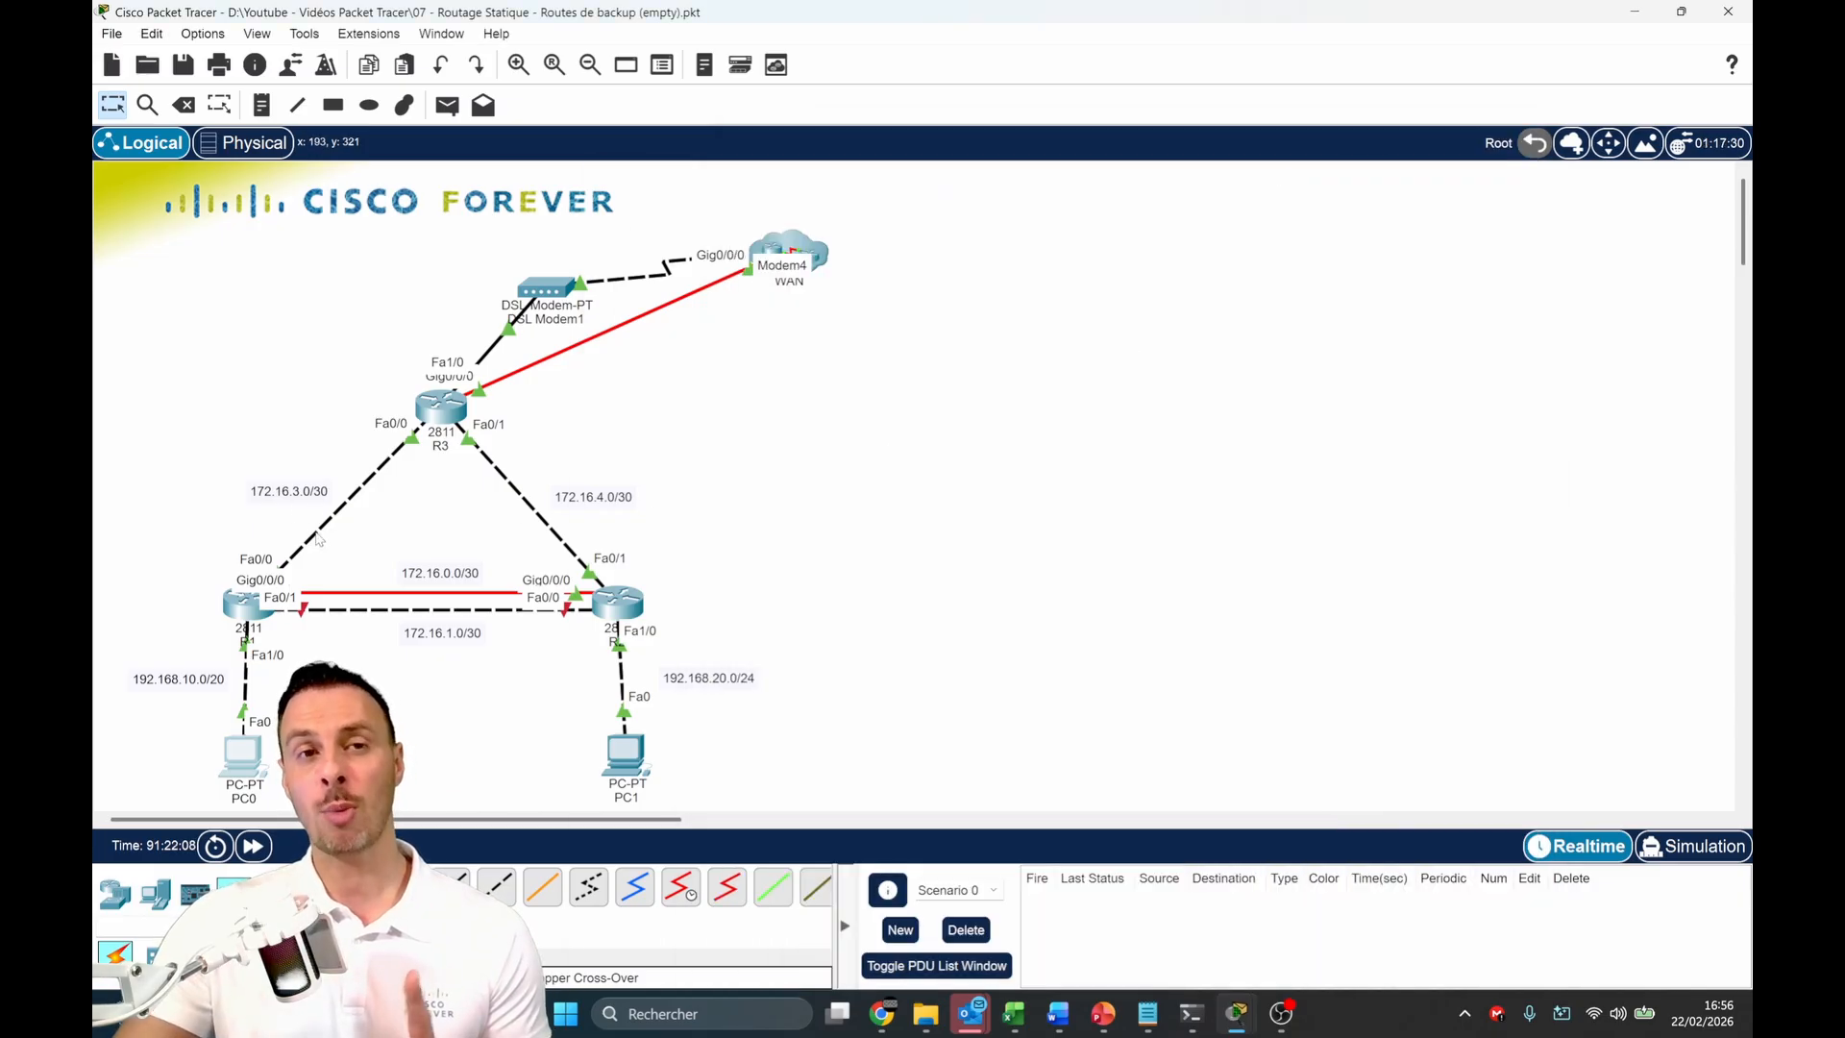
Open R1's command line on fresh prompt lines and place its window beside the topology
click(244, 605)
click(1054, 413)
key(Return)
key(Return)
key(Return)
key(Return)
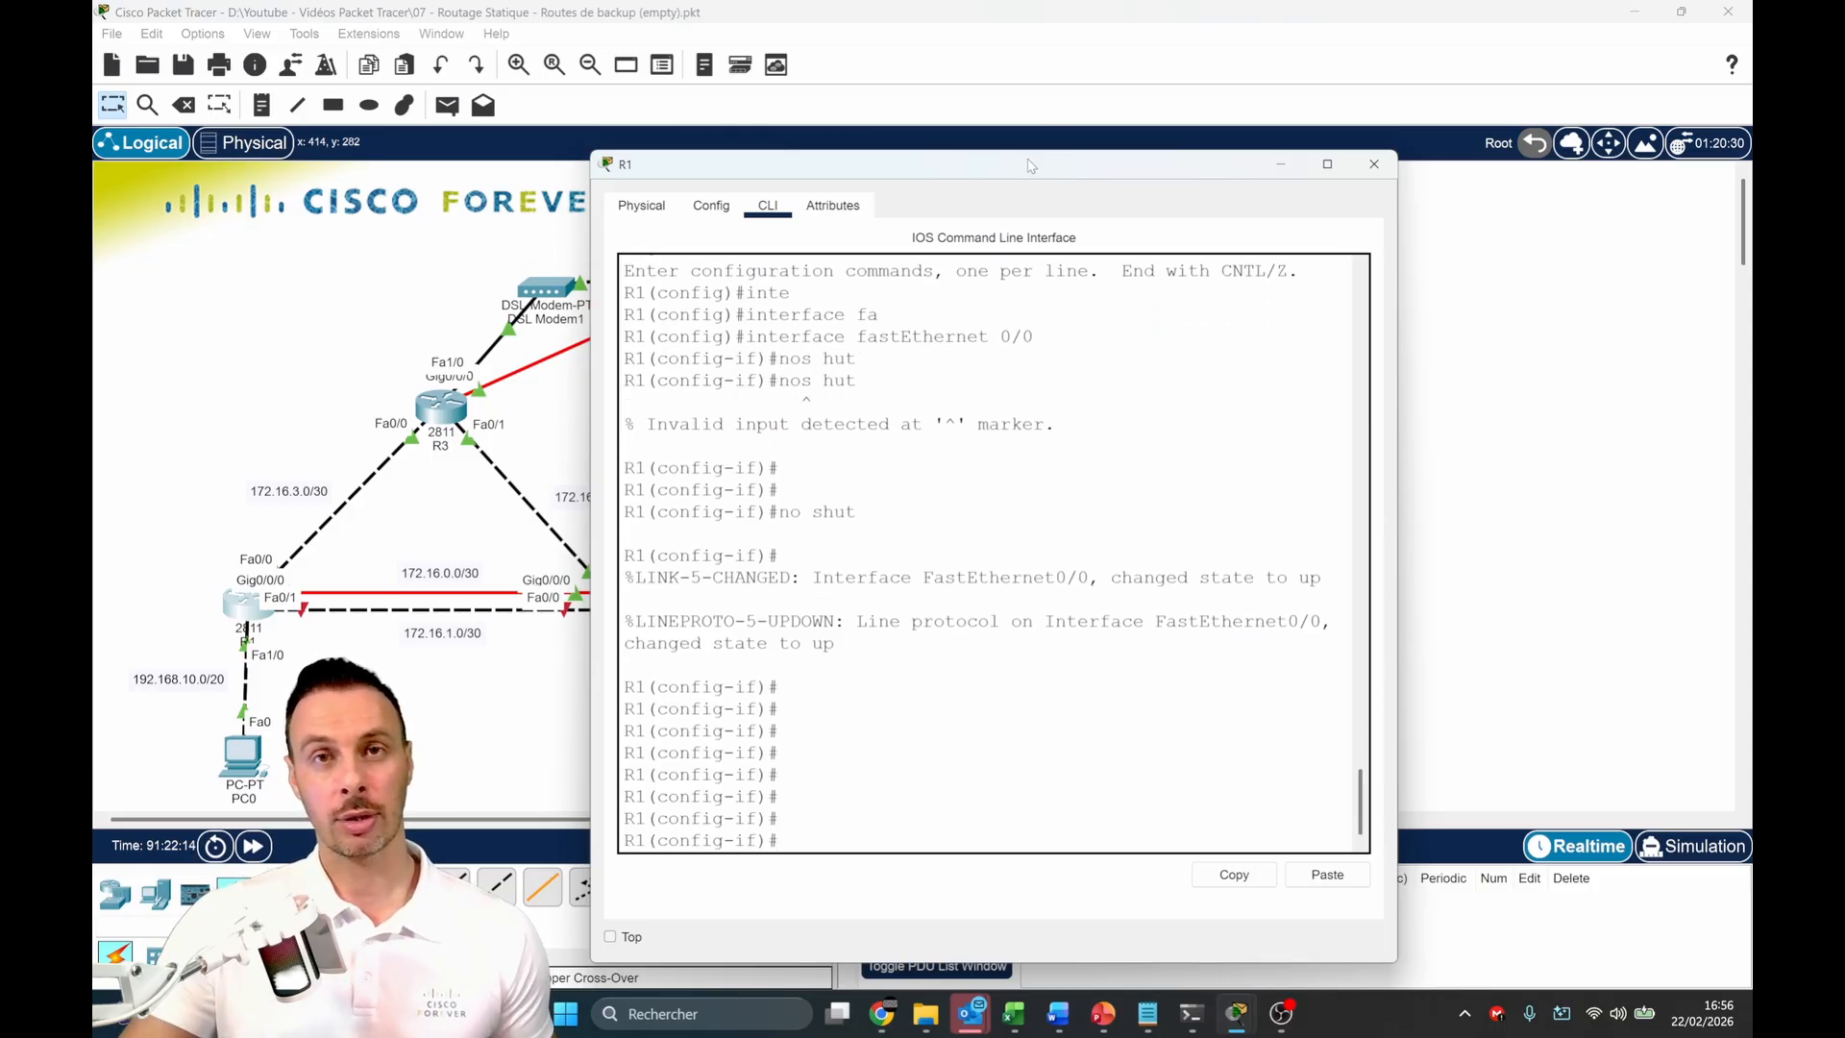
drag(1035, 165, 1317, 106)
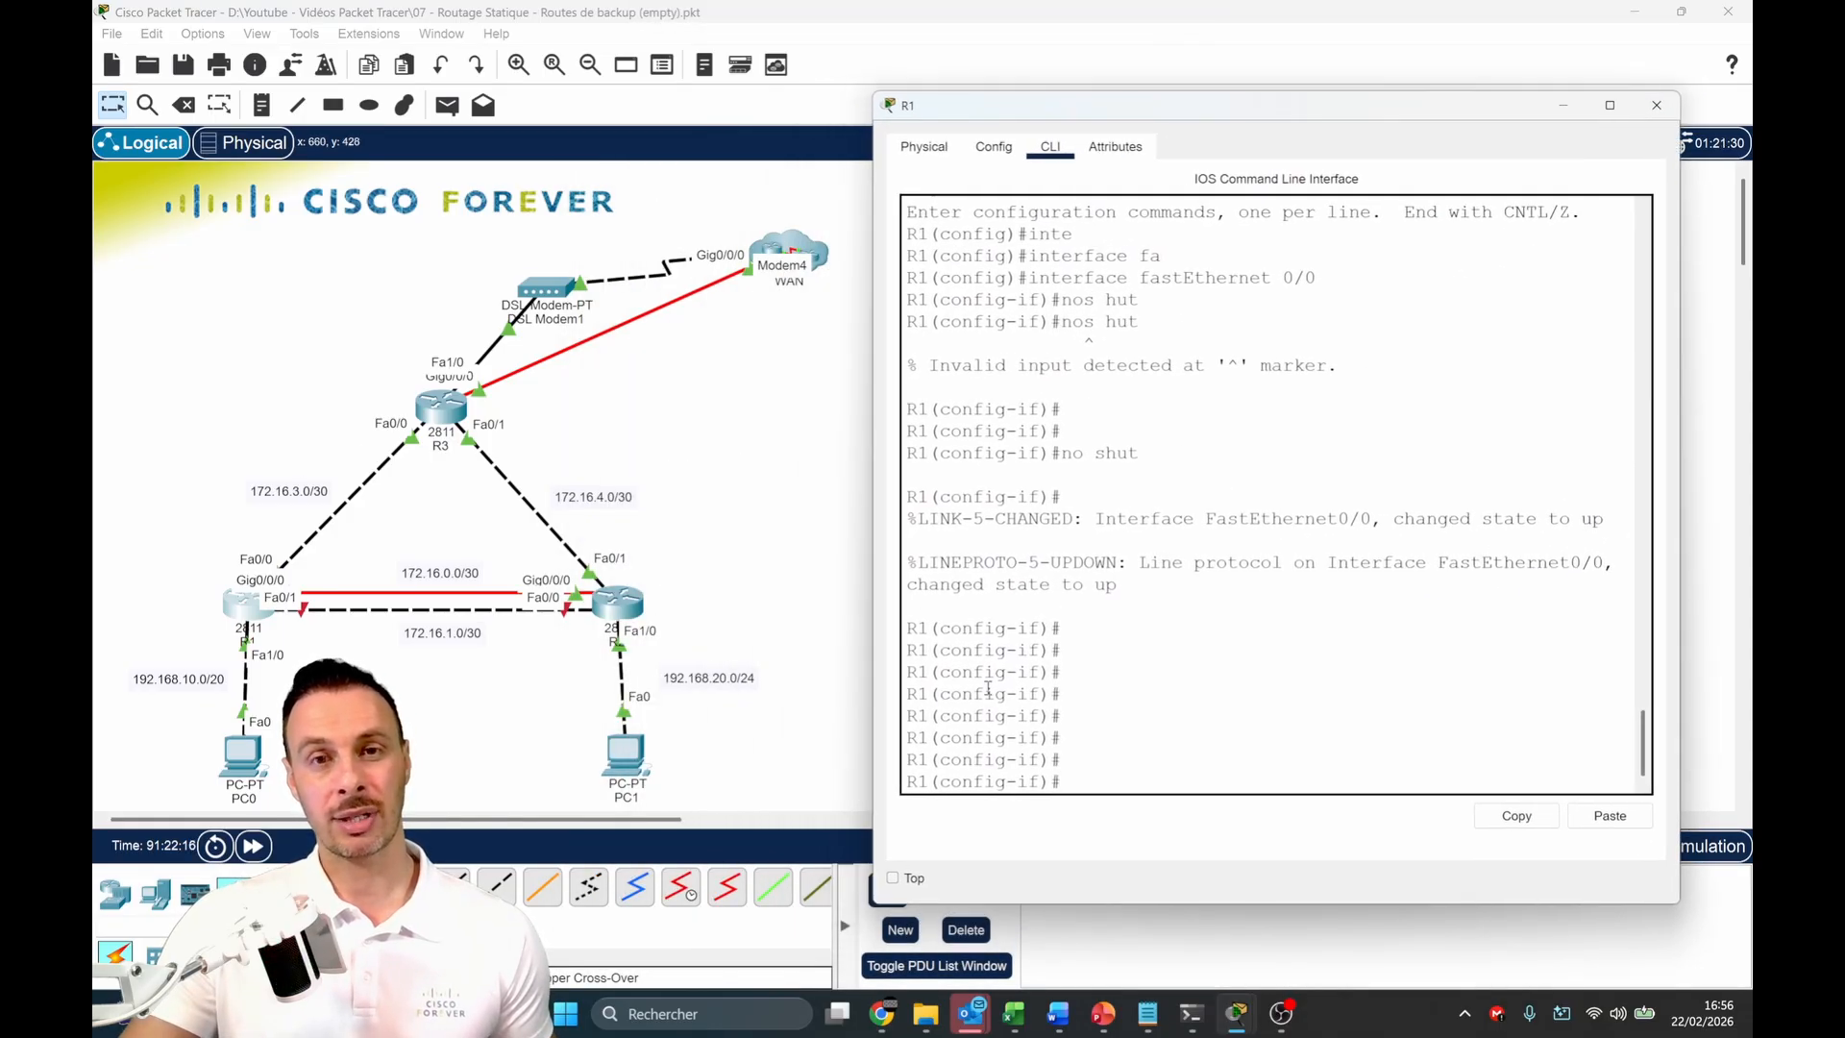
Shut down interface FastEthernet 0/0 on R1 to cut its link to R3
text(inter f)
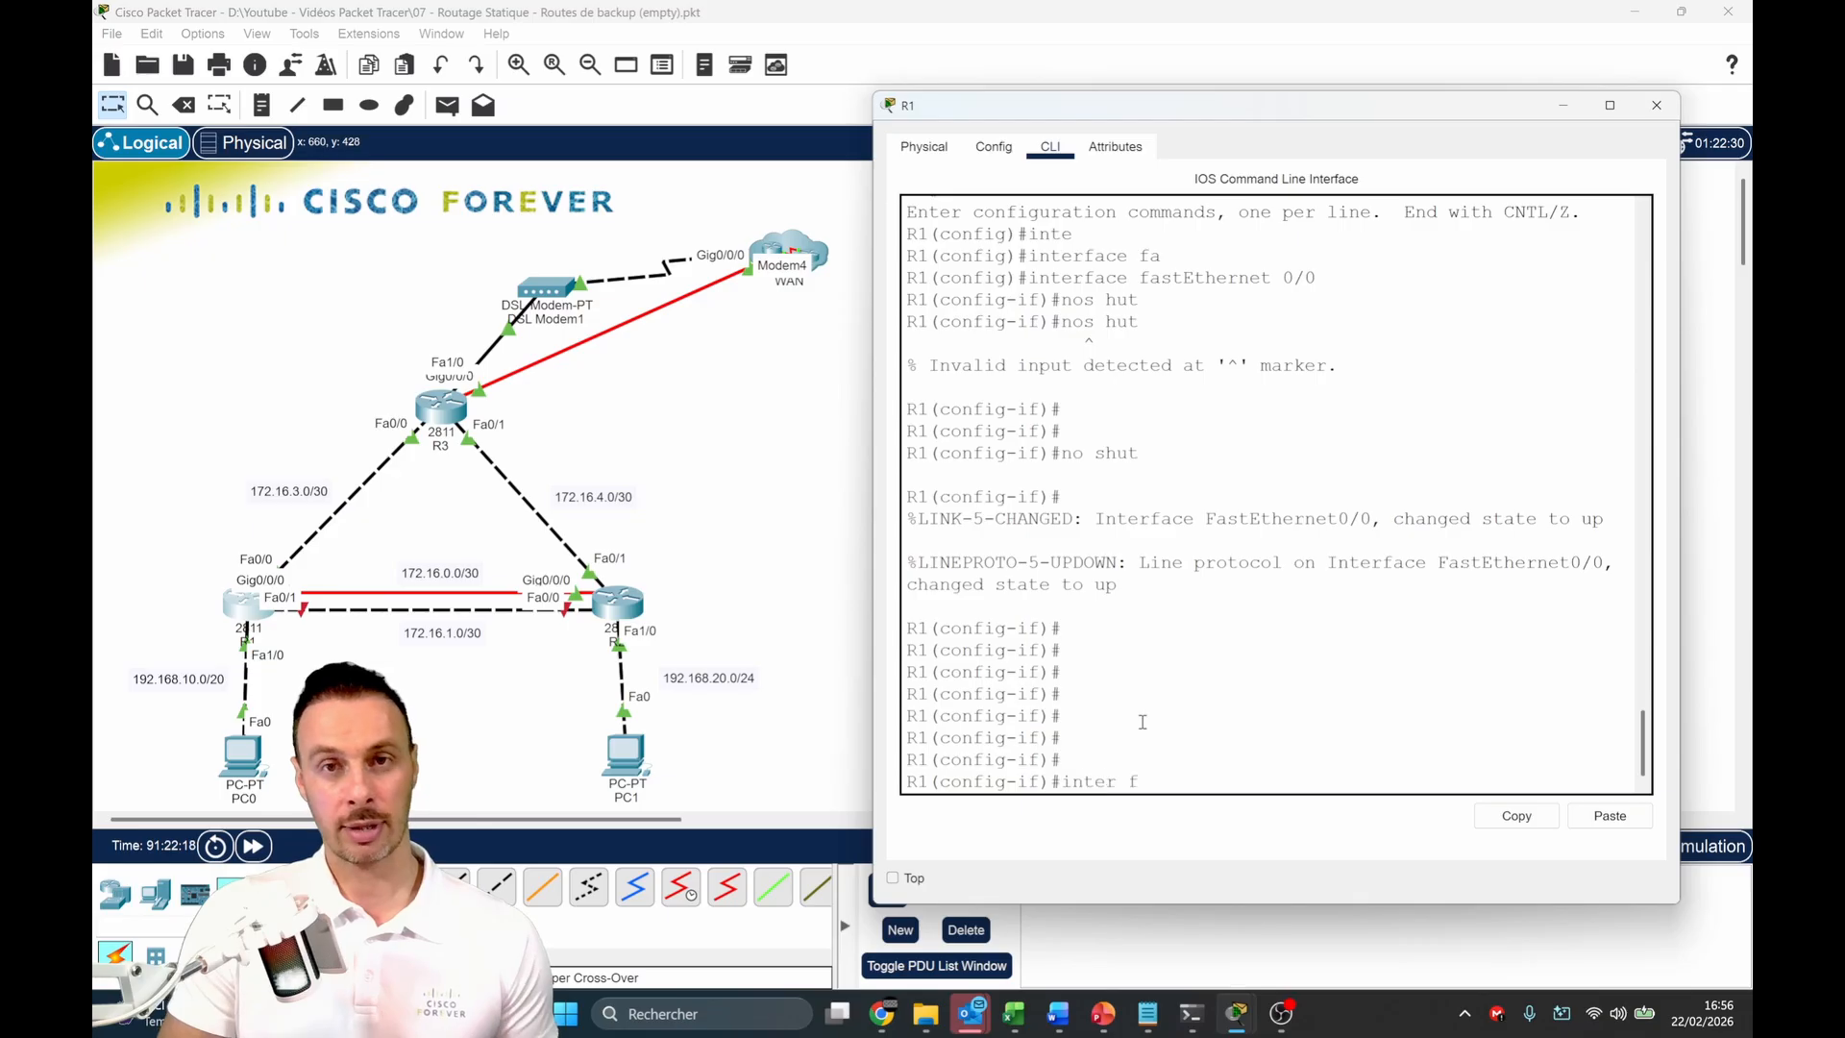
text(a 0/0)
key(Return)
key(Return)
key(Return)
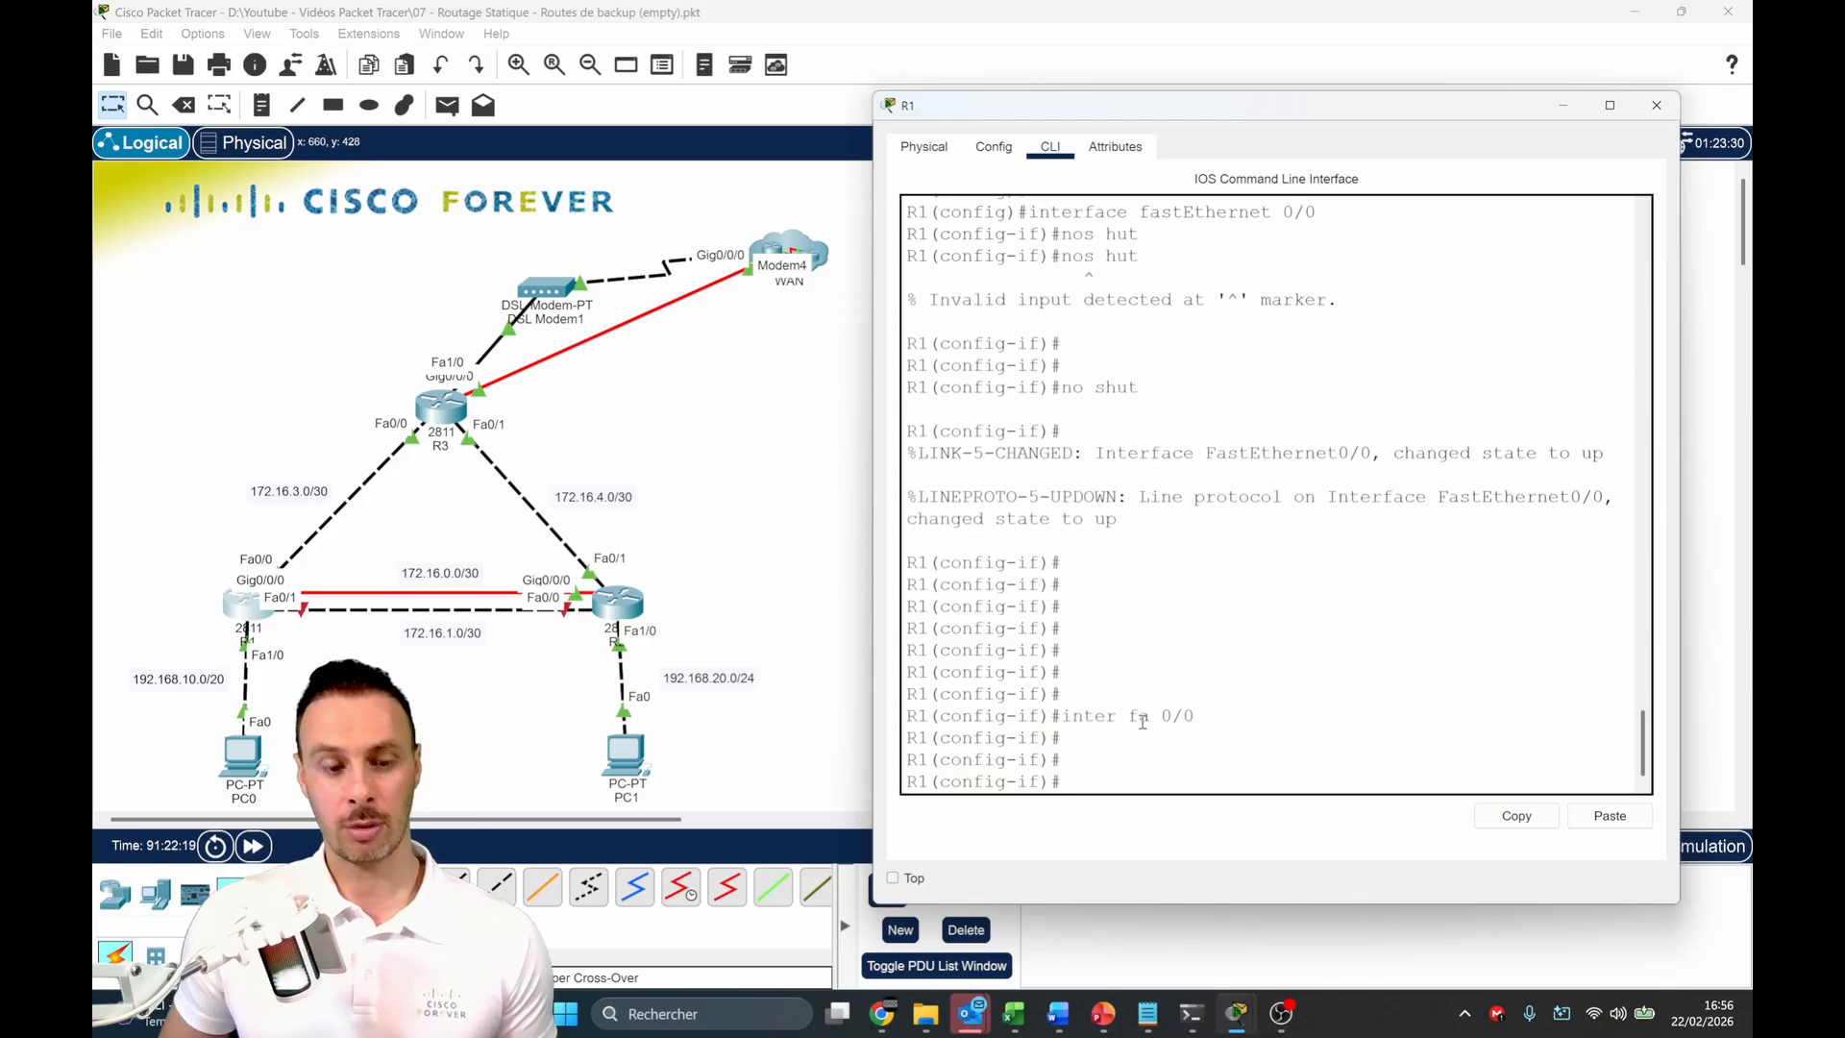
text(shut)
key(Tab)
key(Return)
key(Return)
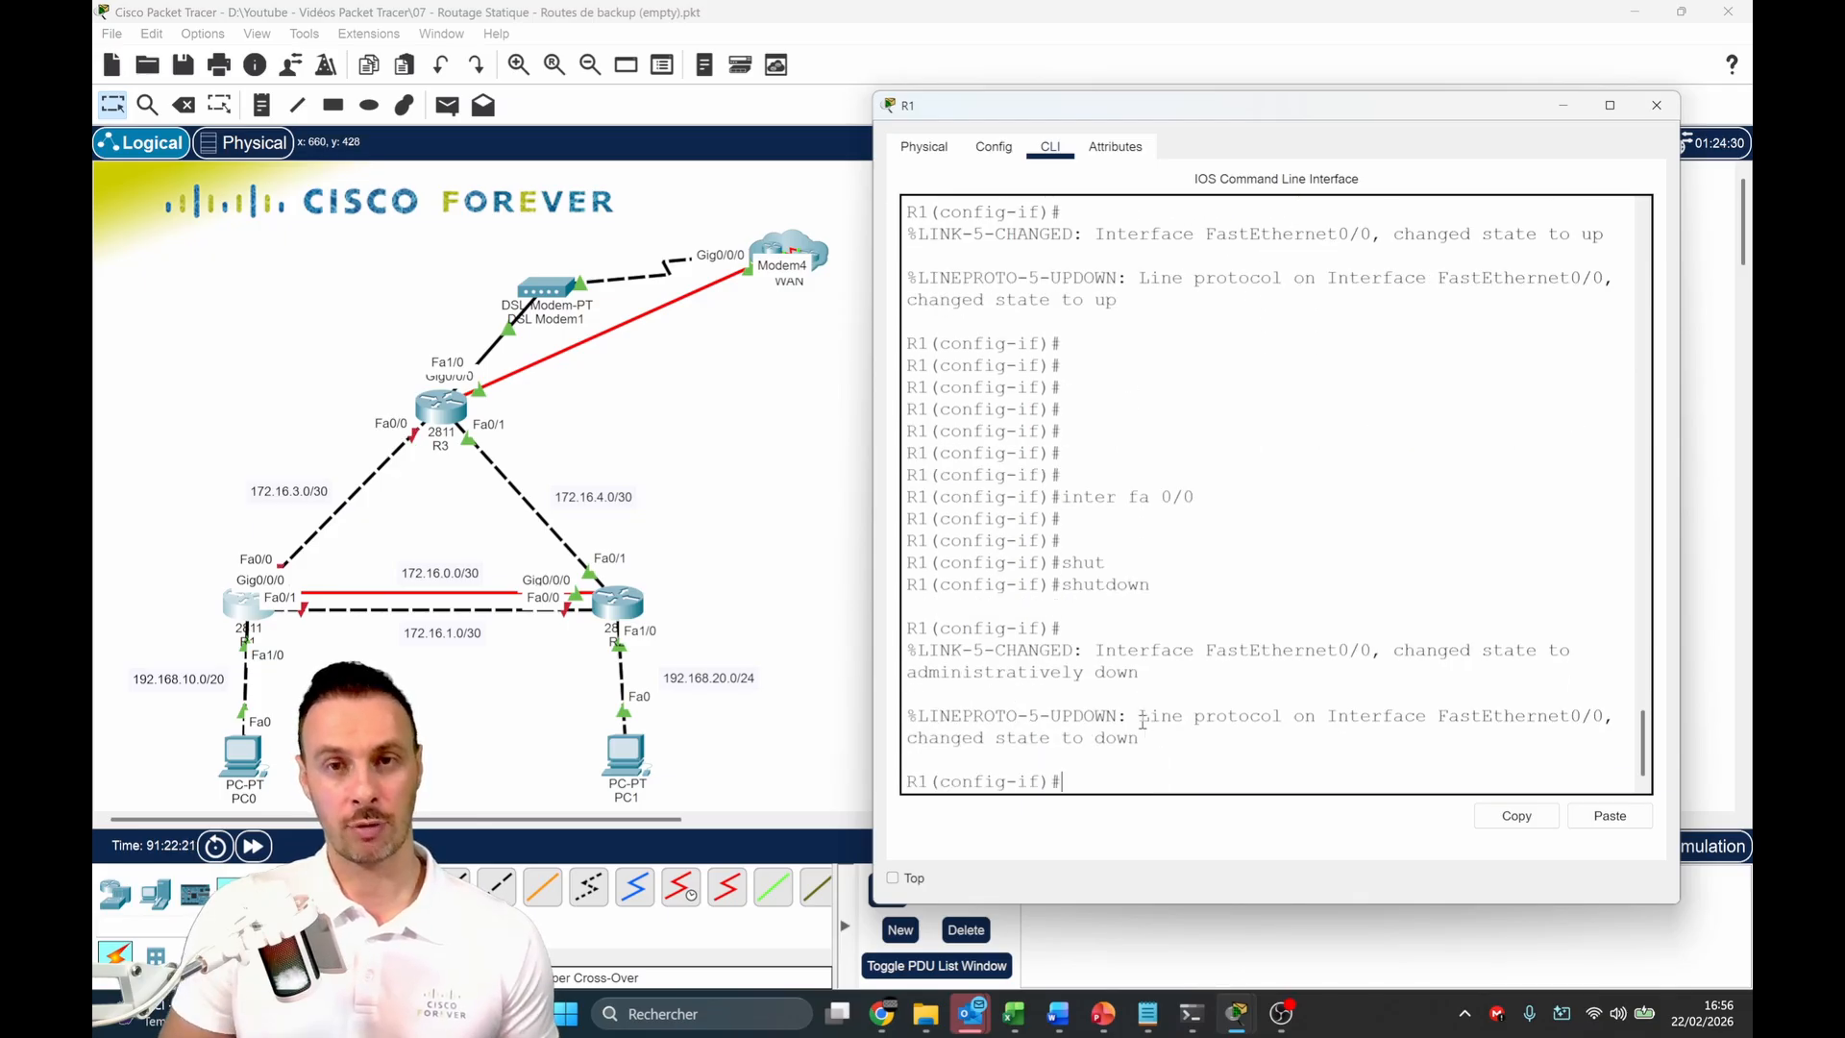
key(Return)
key(Return)
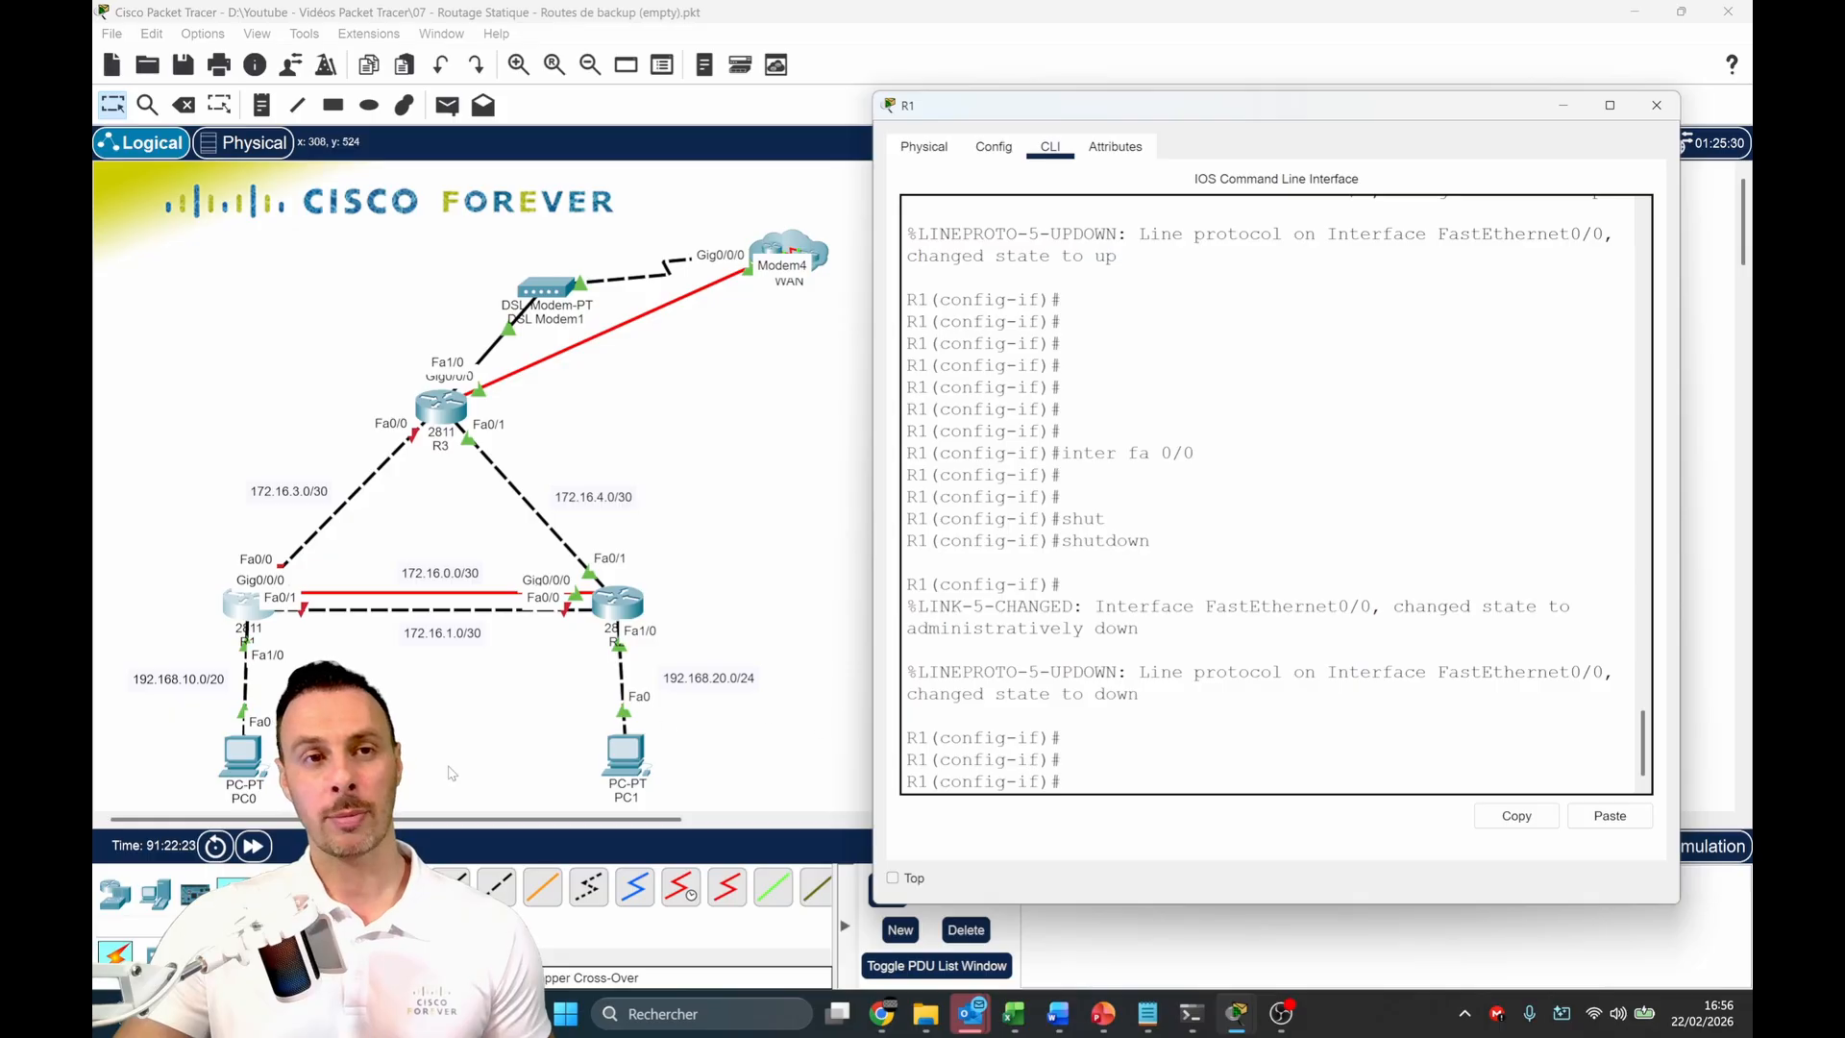
Bring up PC0's Command Prompt beside the topology and rerun the trace to 8.8.8.8 with R1's link to R3 down
click(243, 756)
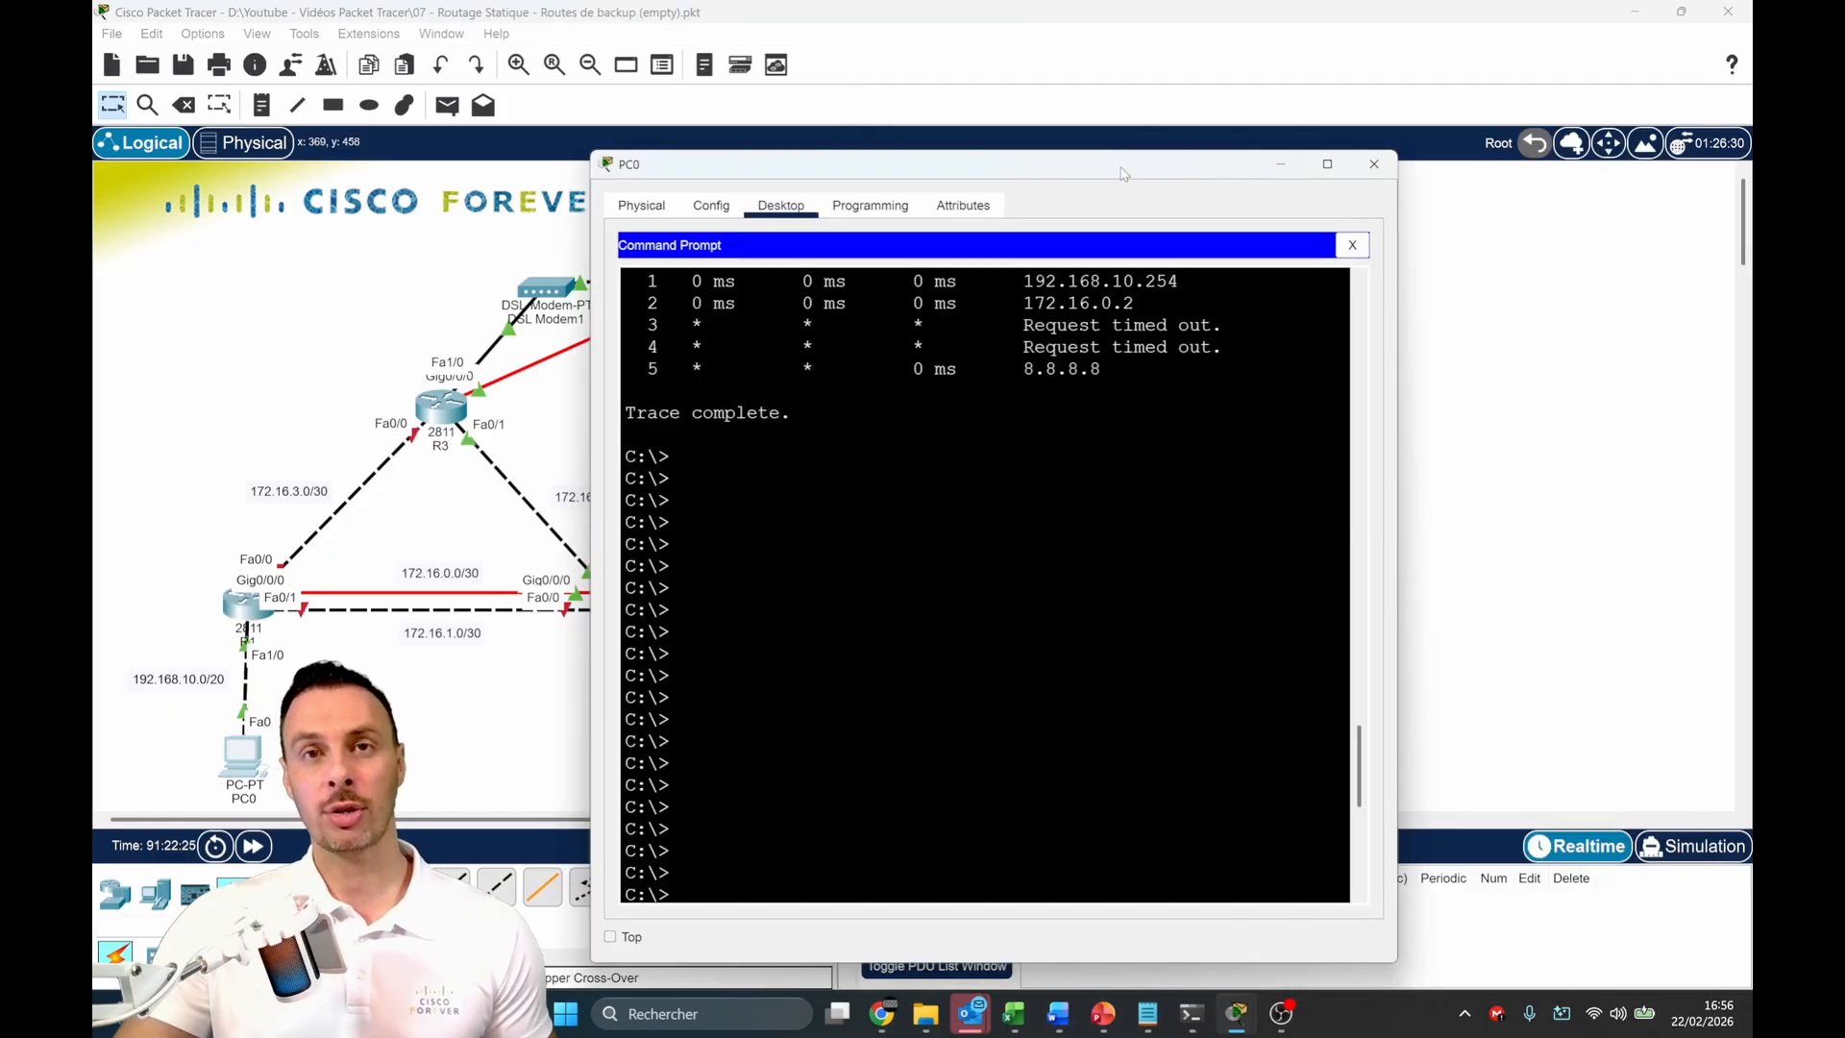
drag(1123, 172, 1479, 128)
scroll(1266, 380, down, 8)
key(Return)
key(Return)
key(Return)
key(Return)
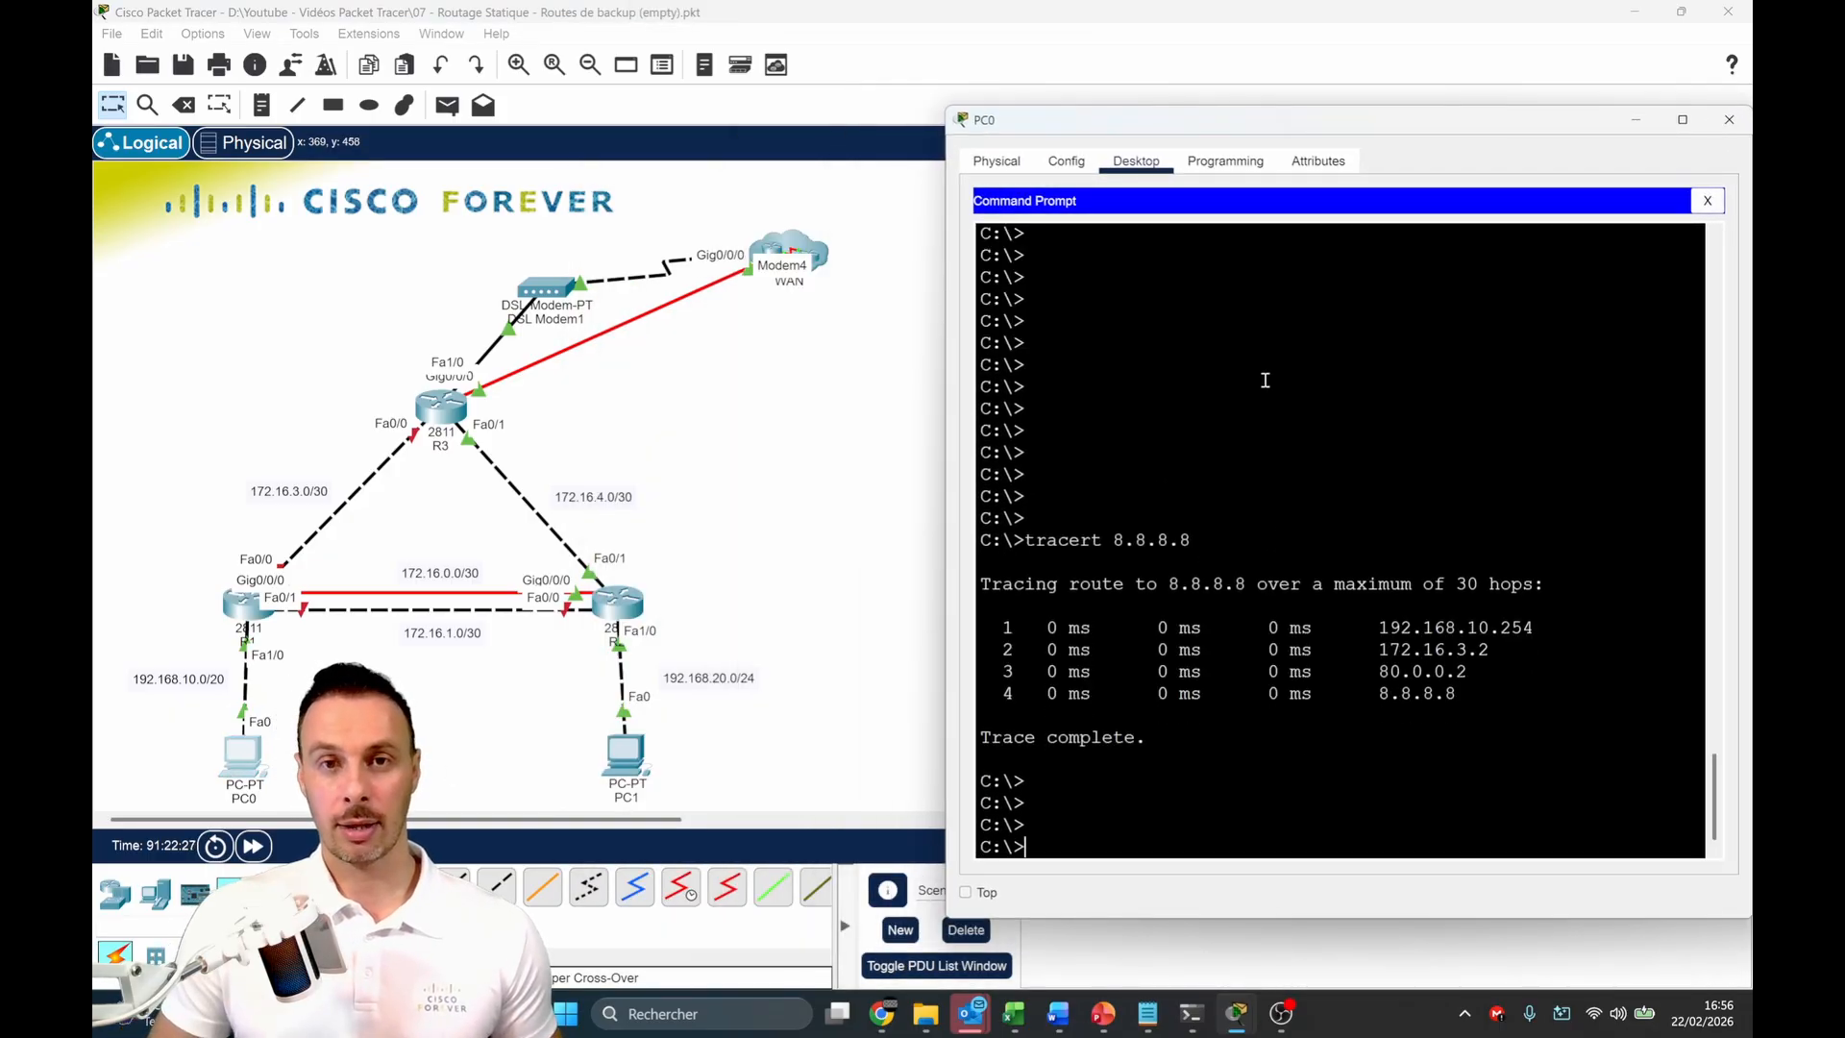
key(Up)
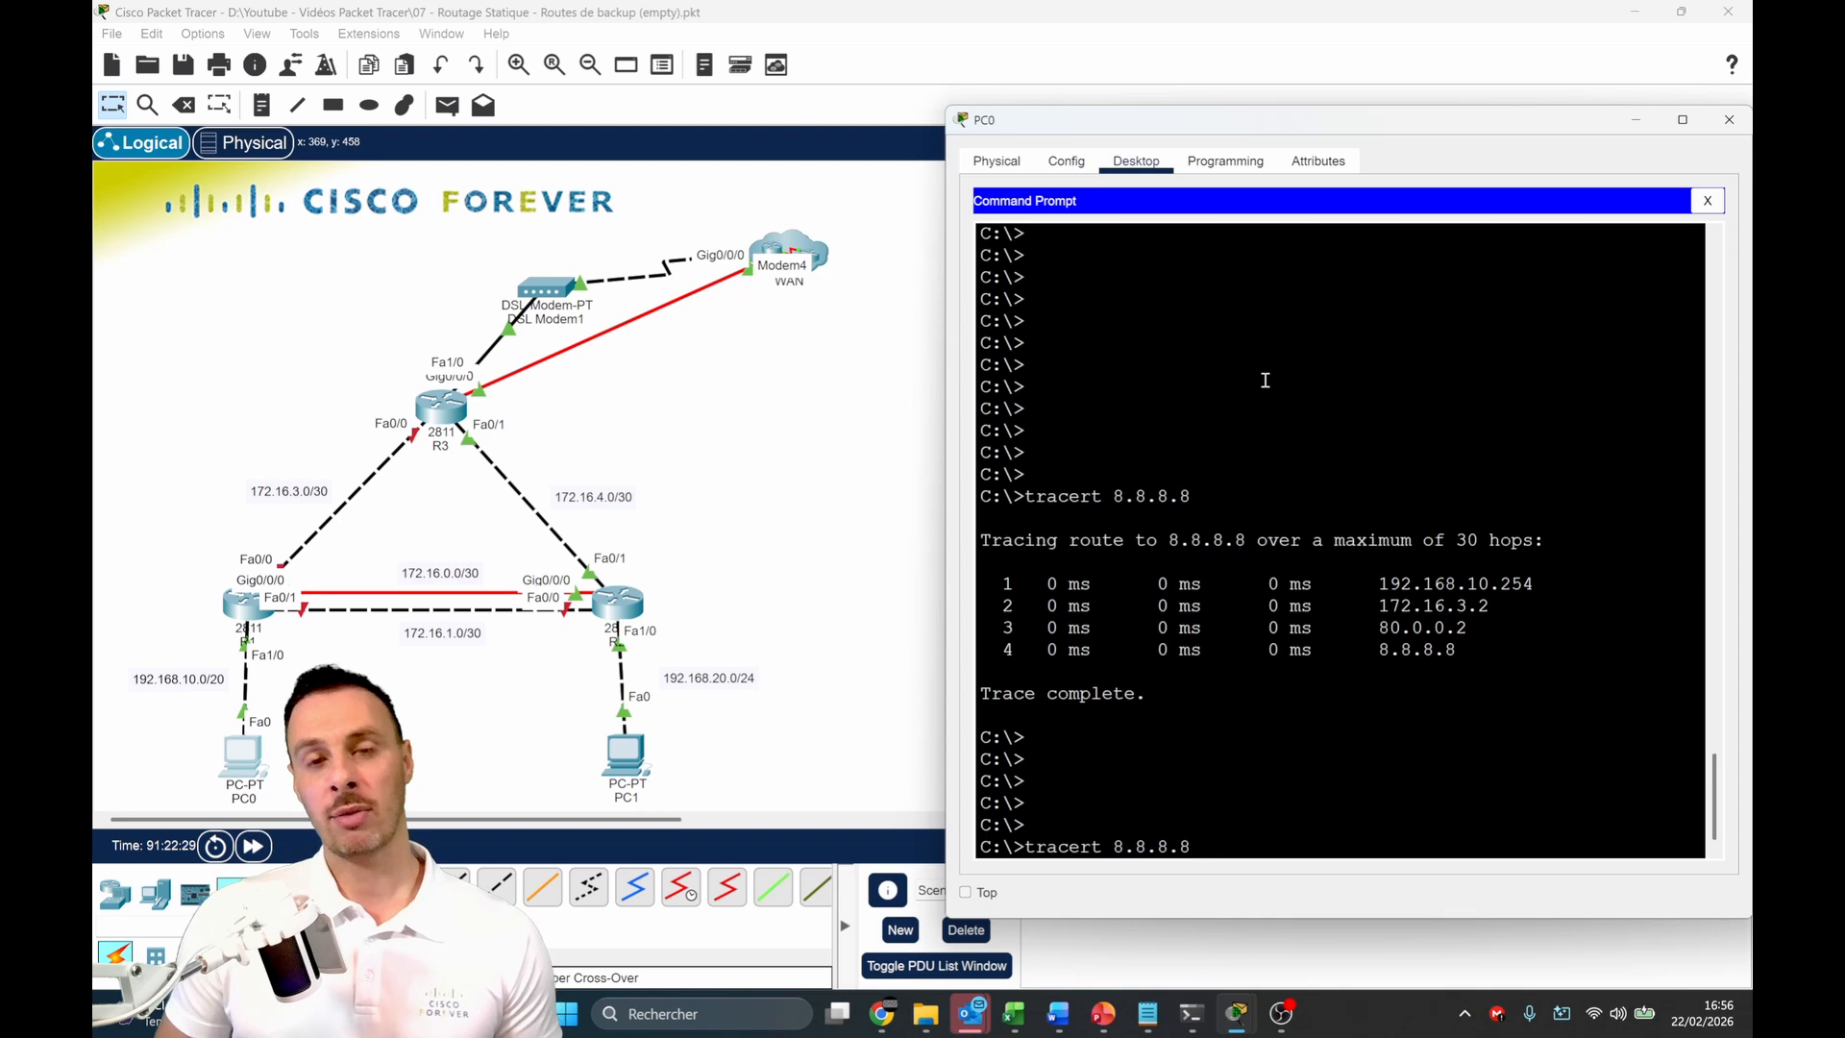
key(Return)
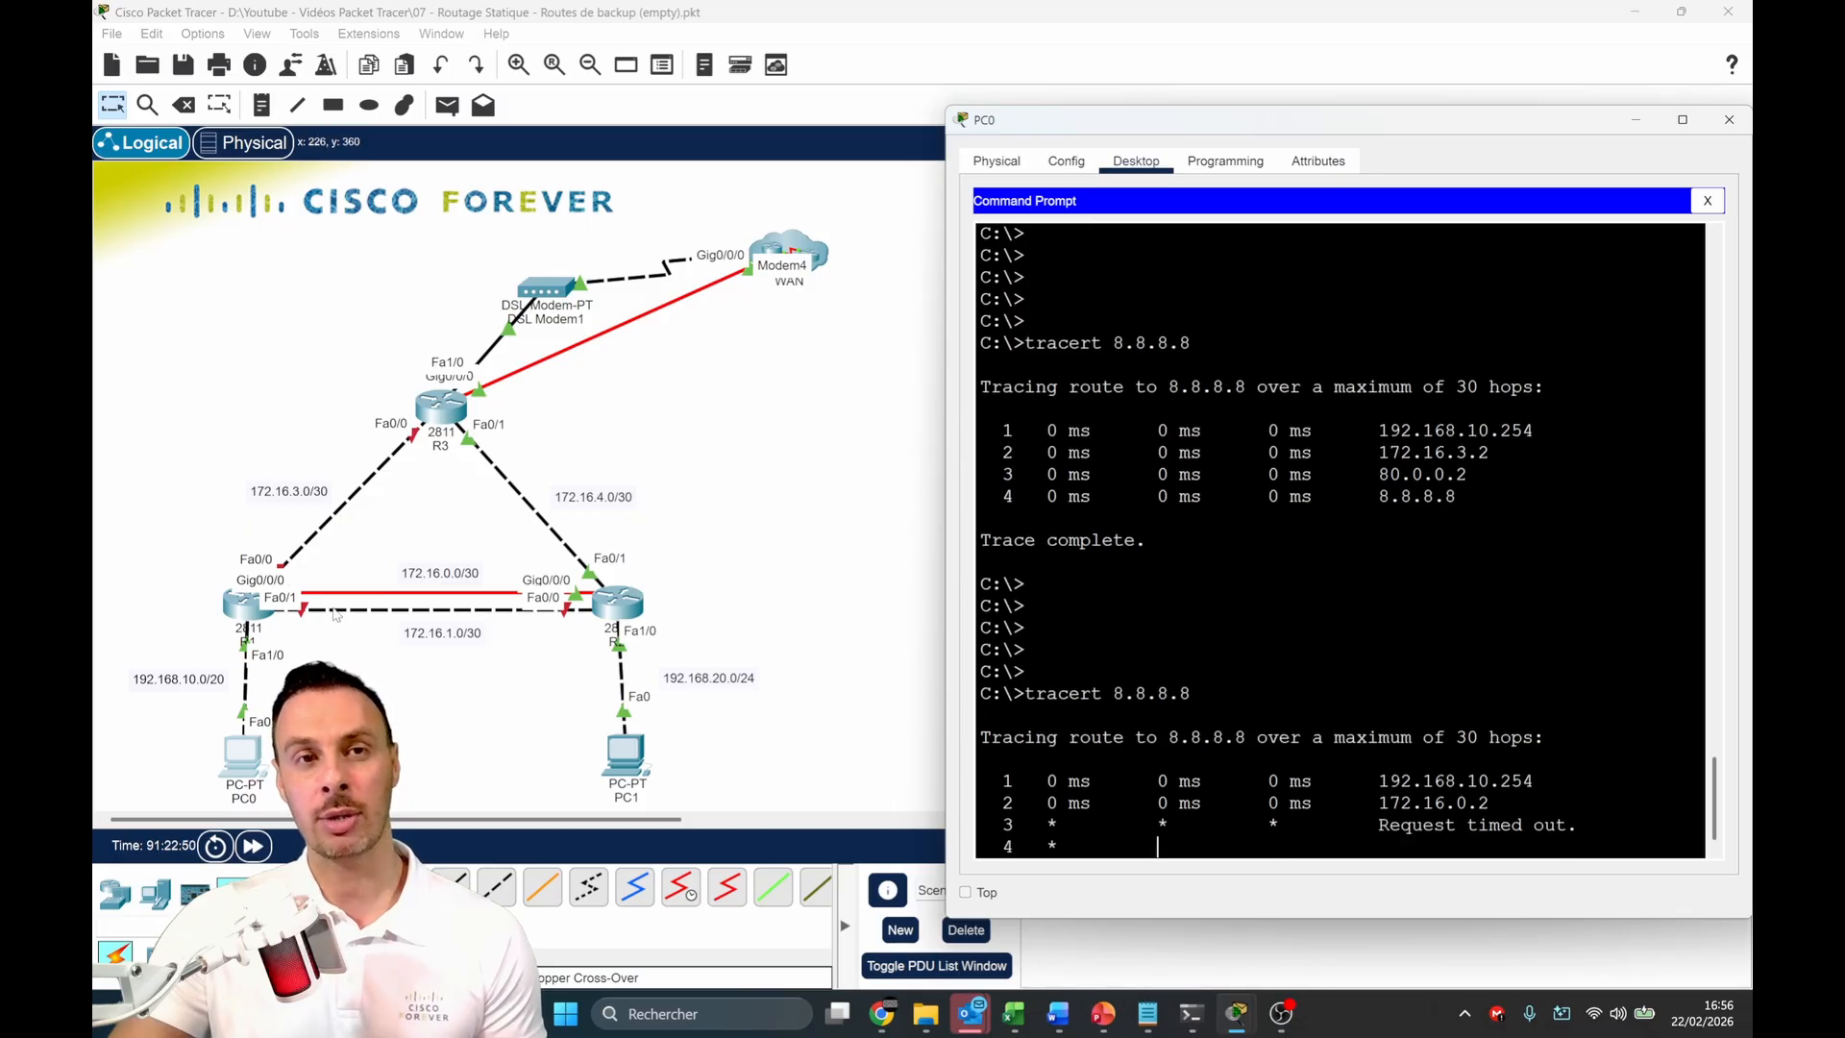
Open R3's command line, return to privileged mode and enter global configuration mode again
click(441, 411)
click(1313, 605)
key(ctrl+z)
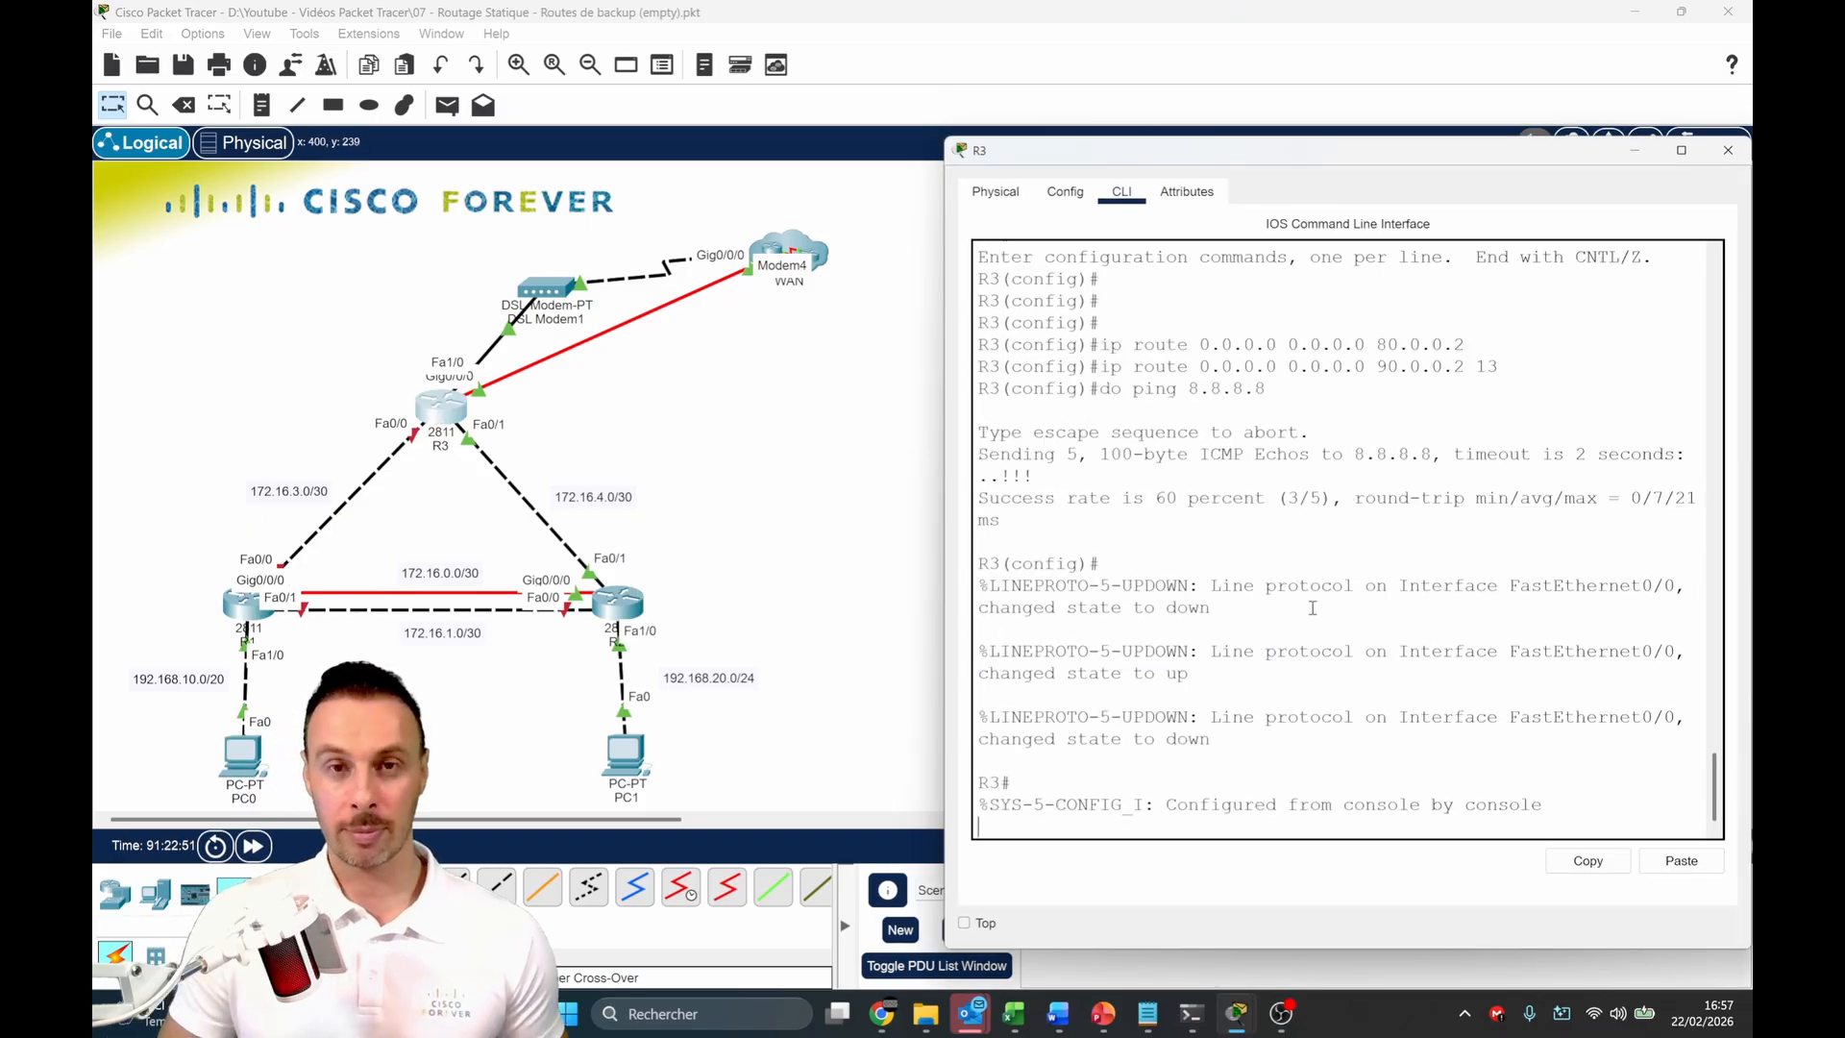
key(Return)
key(Return)
key(Return)
key(Return)
key(Return)
text(conf t)
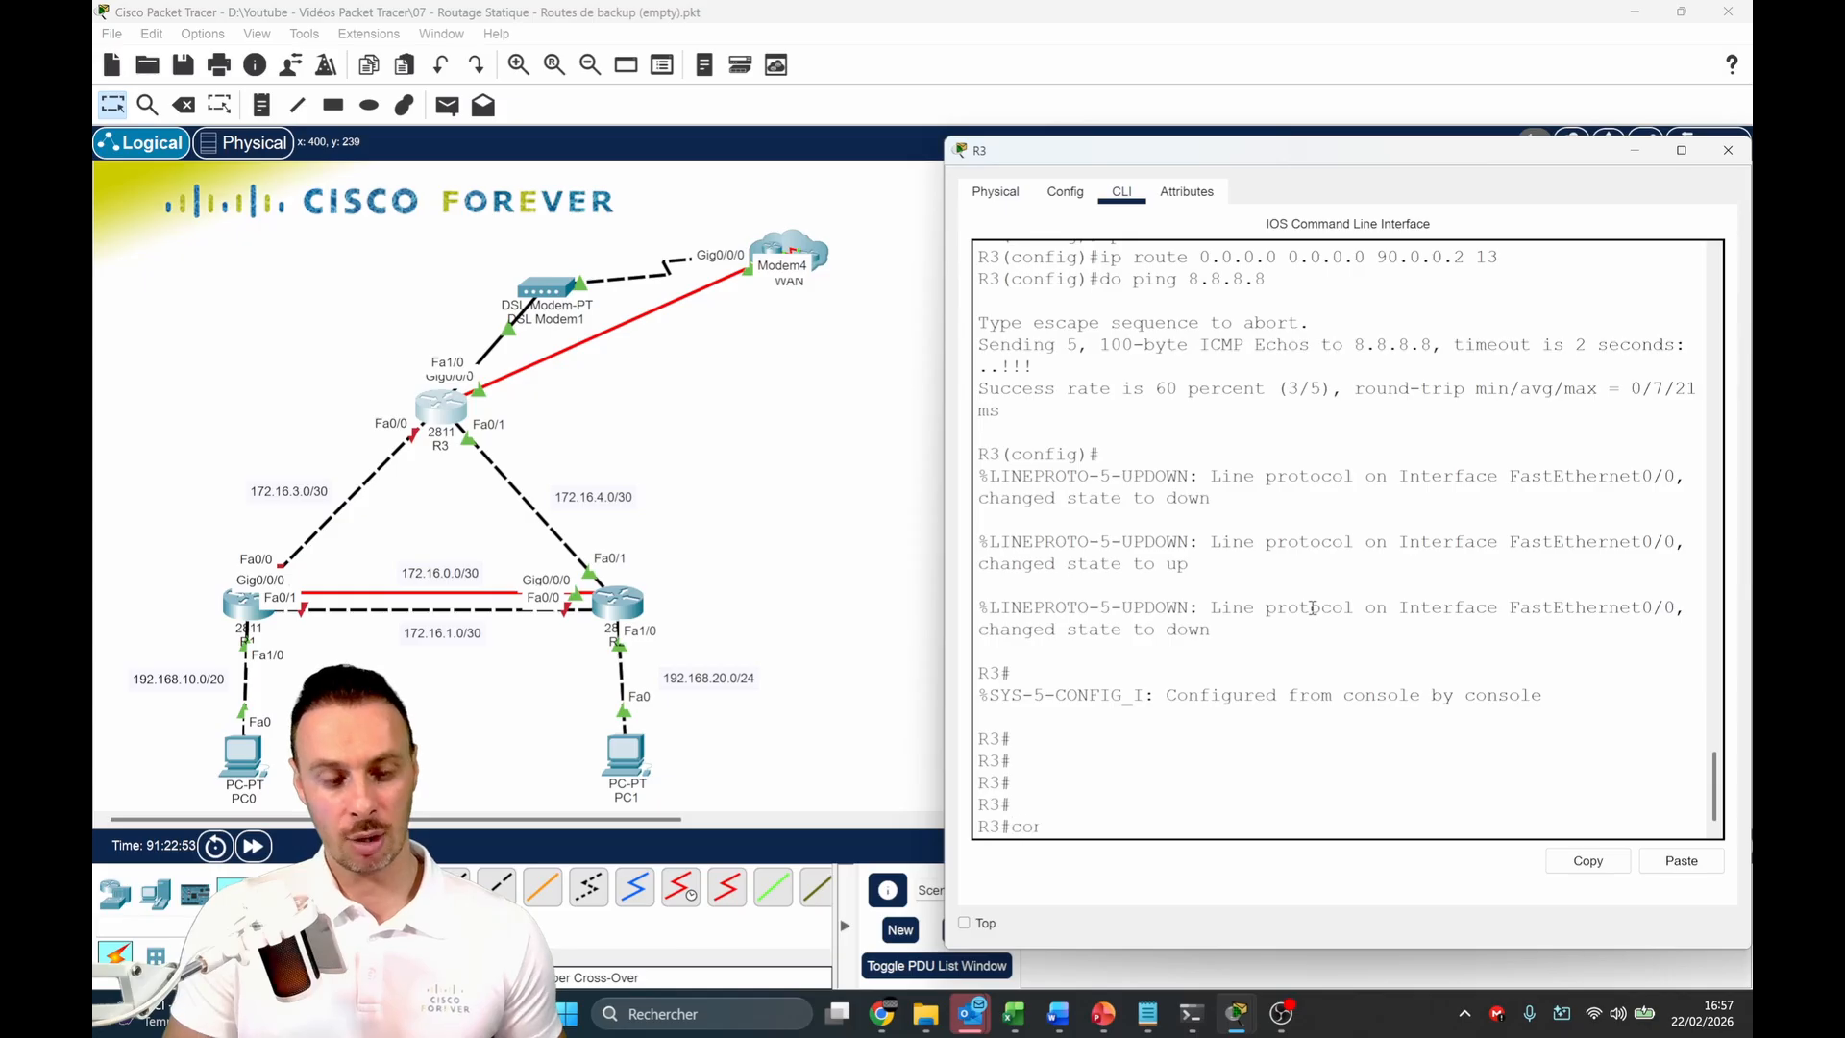
key(Return)
Add a backup static route on R3 to 192.168.10.0 255.255.255.0 via R2's address 172.16.4.1 with administrative distance 13
text(ip route )
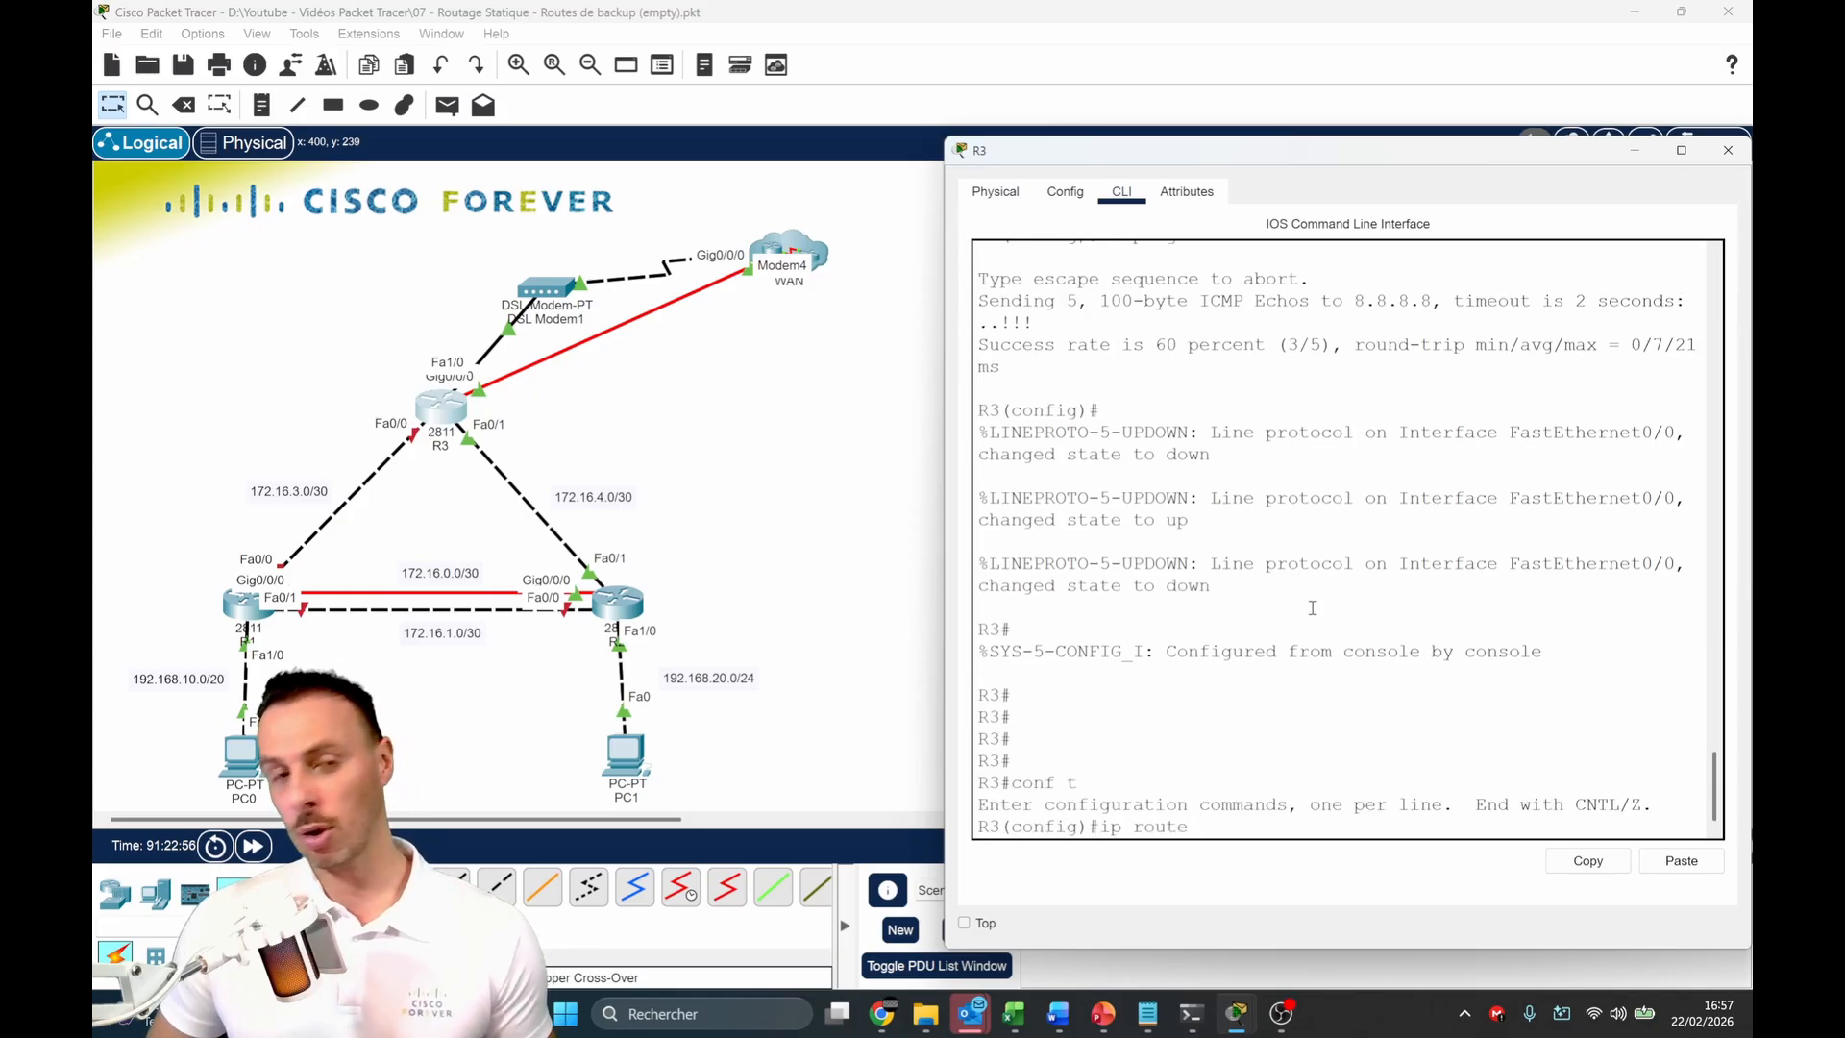
text(192.168.10)
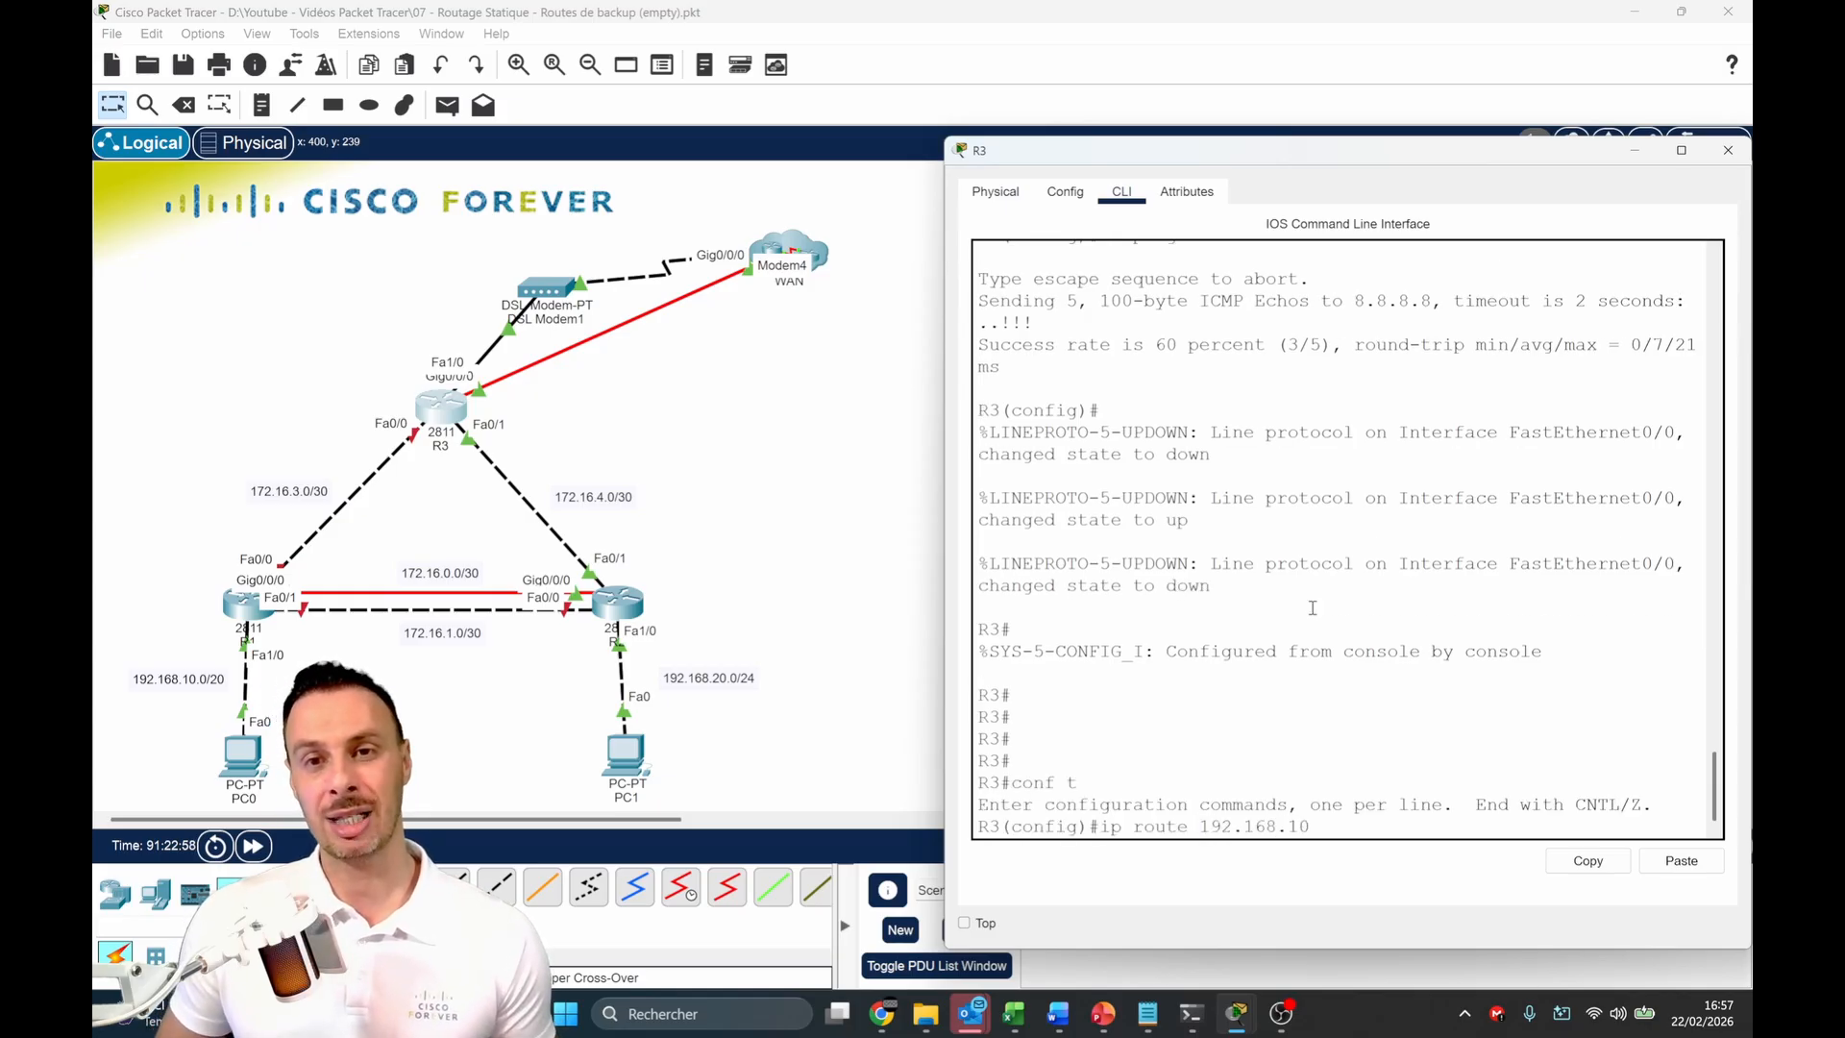
text(.0 255.255.2)
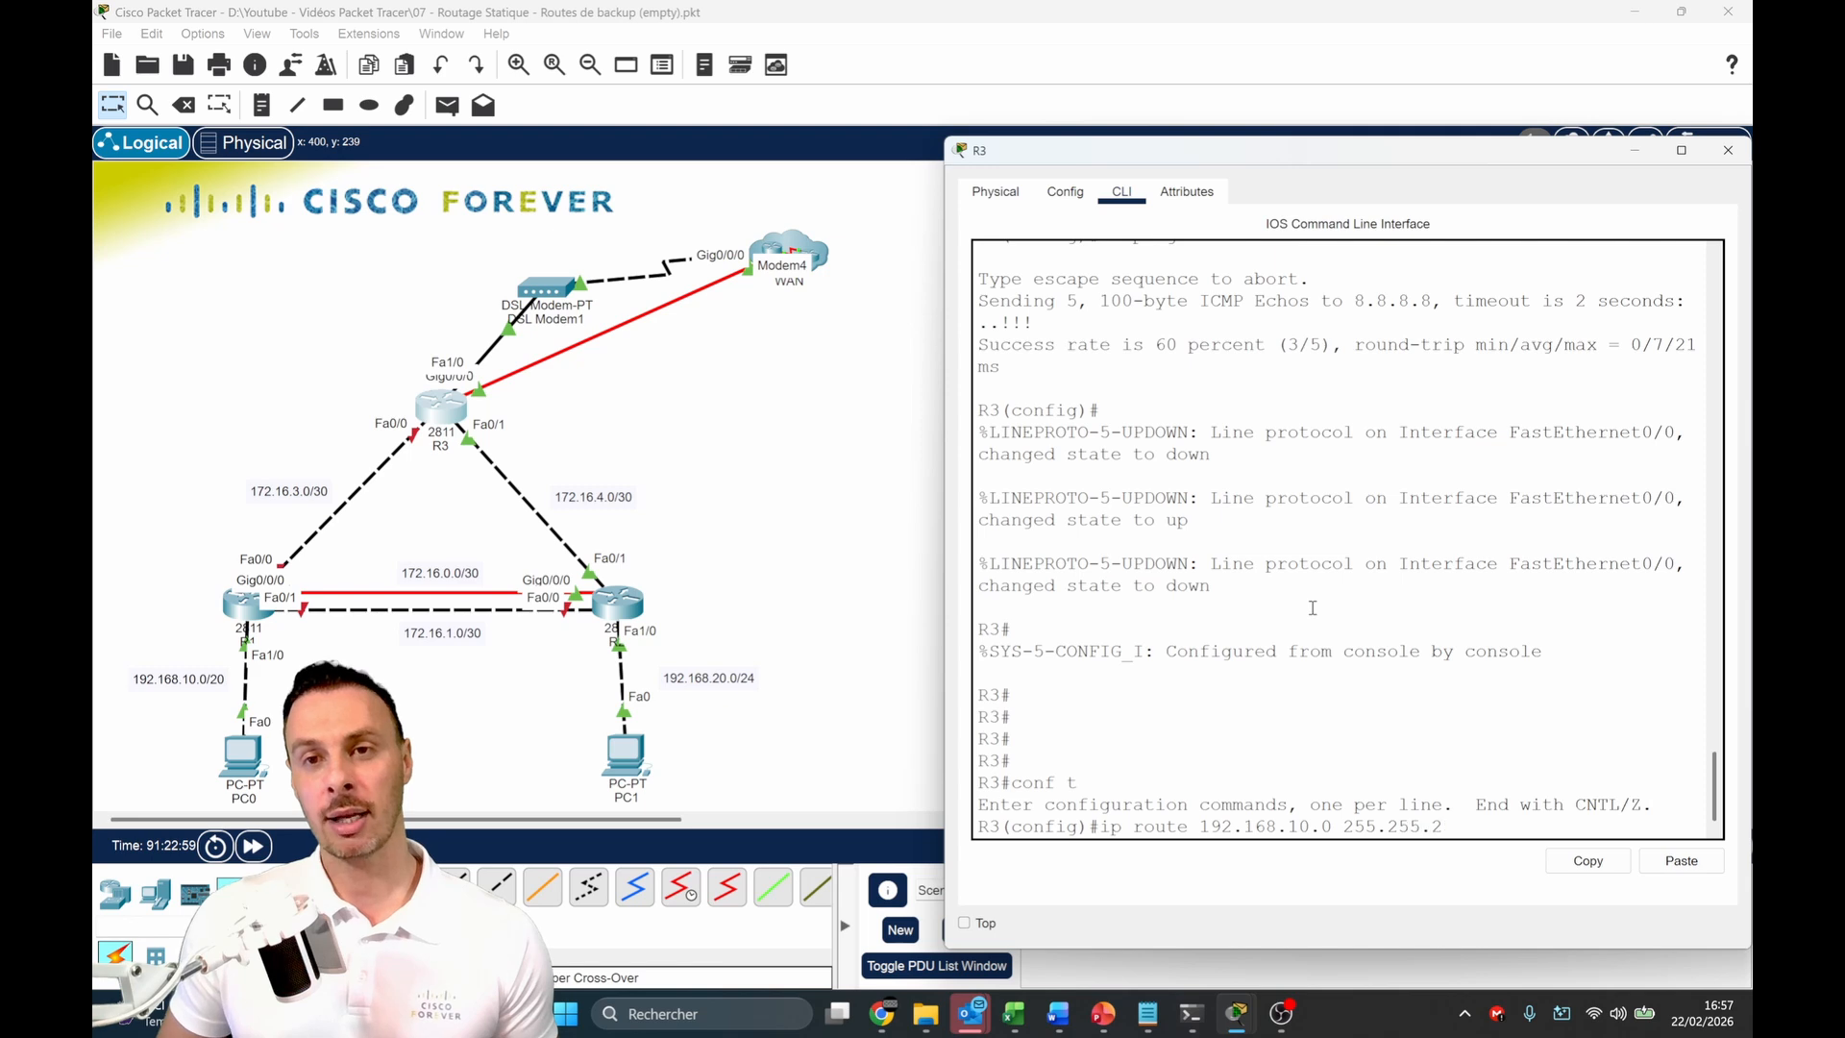
text(55.0 172.)
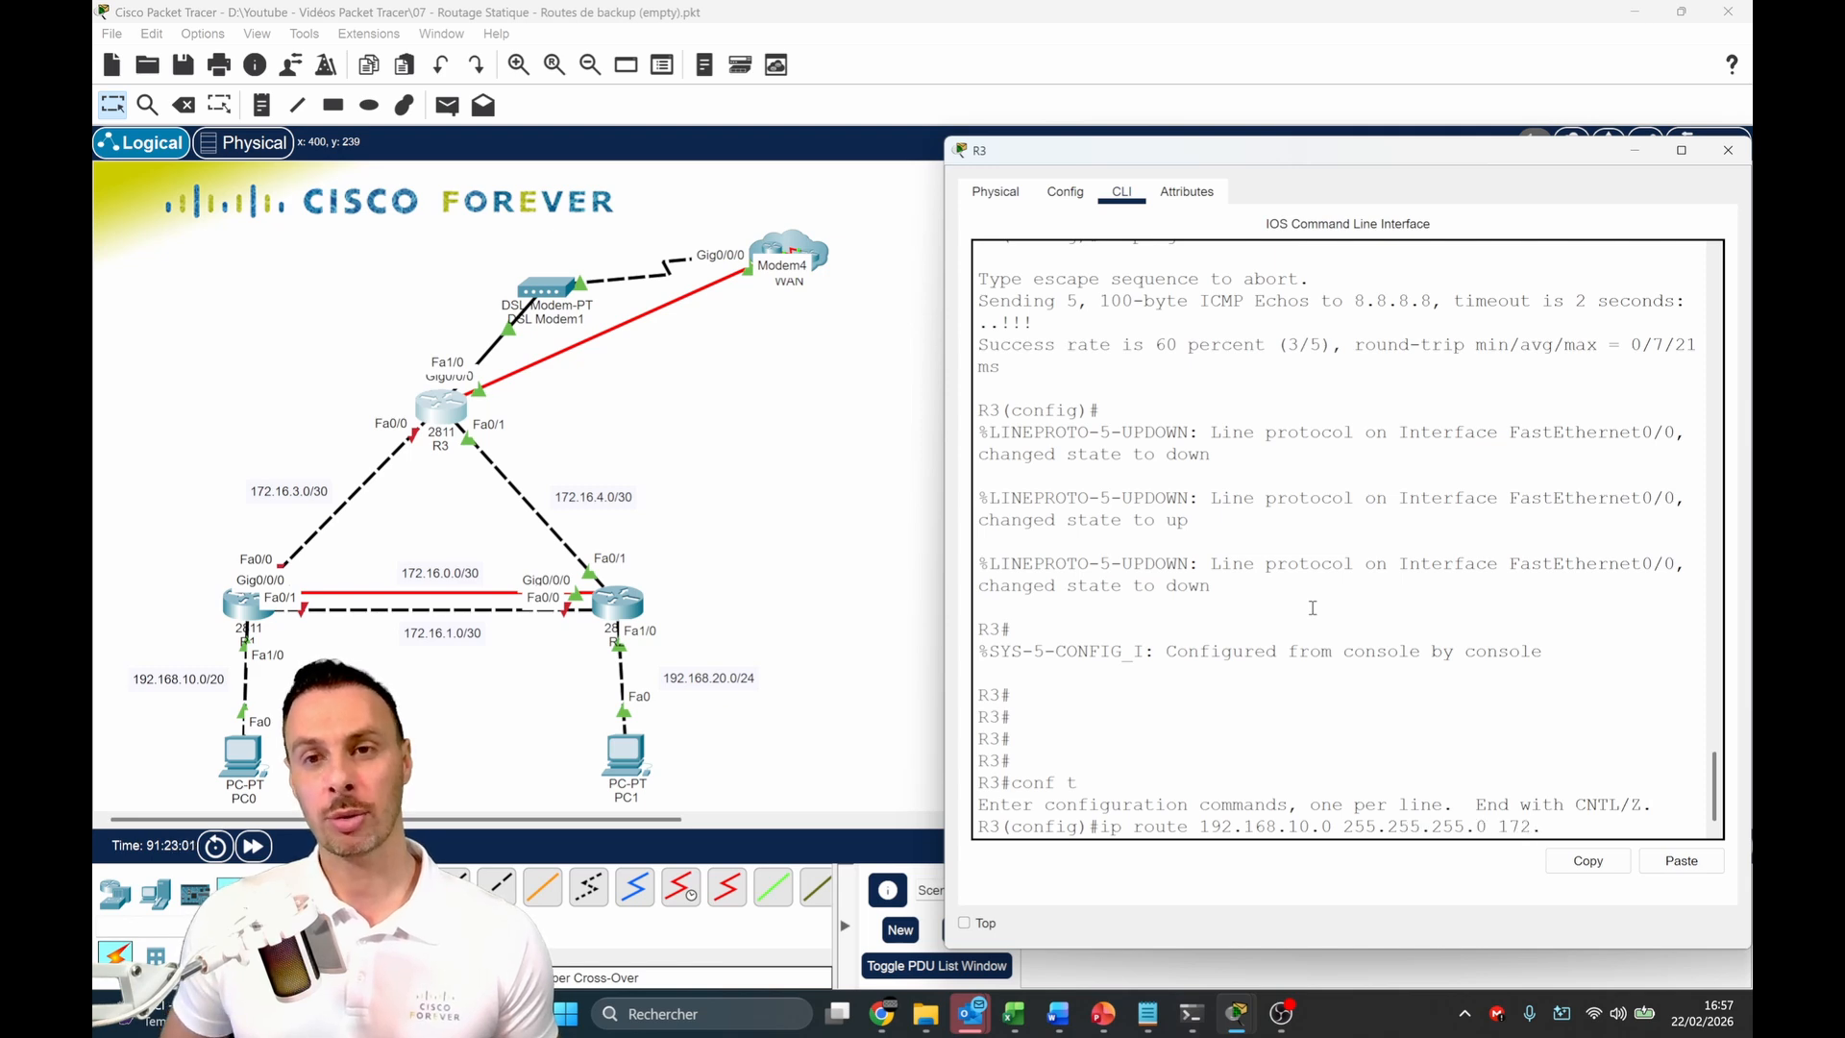
text(16.4.)
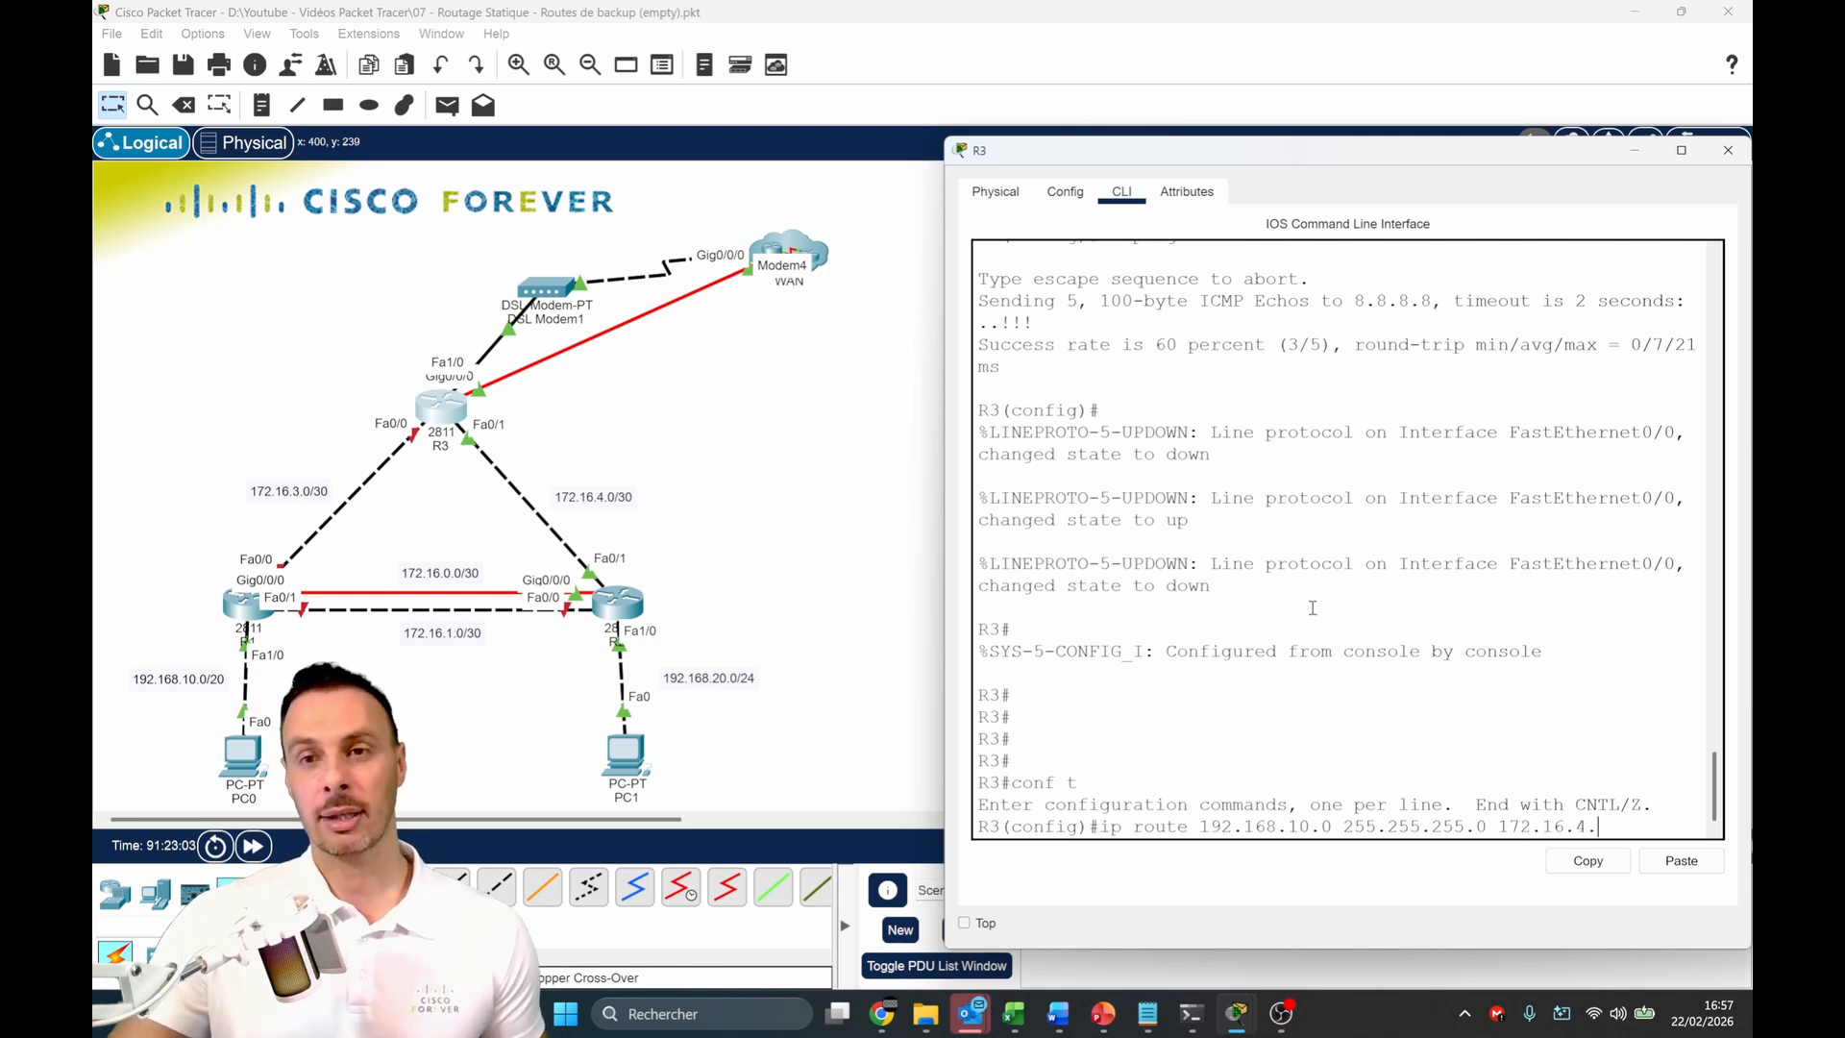
click(468, 545)
mouse_move(623, 616)
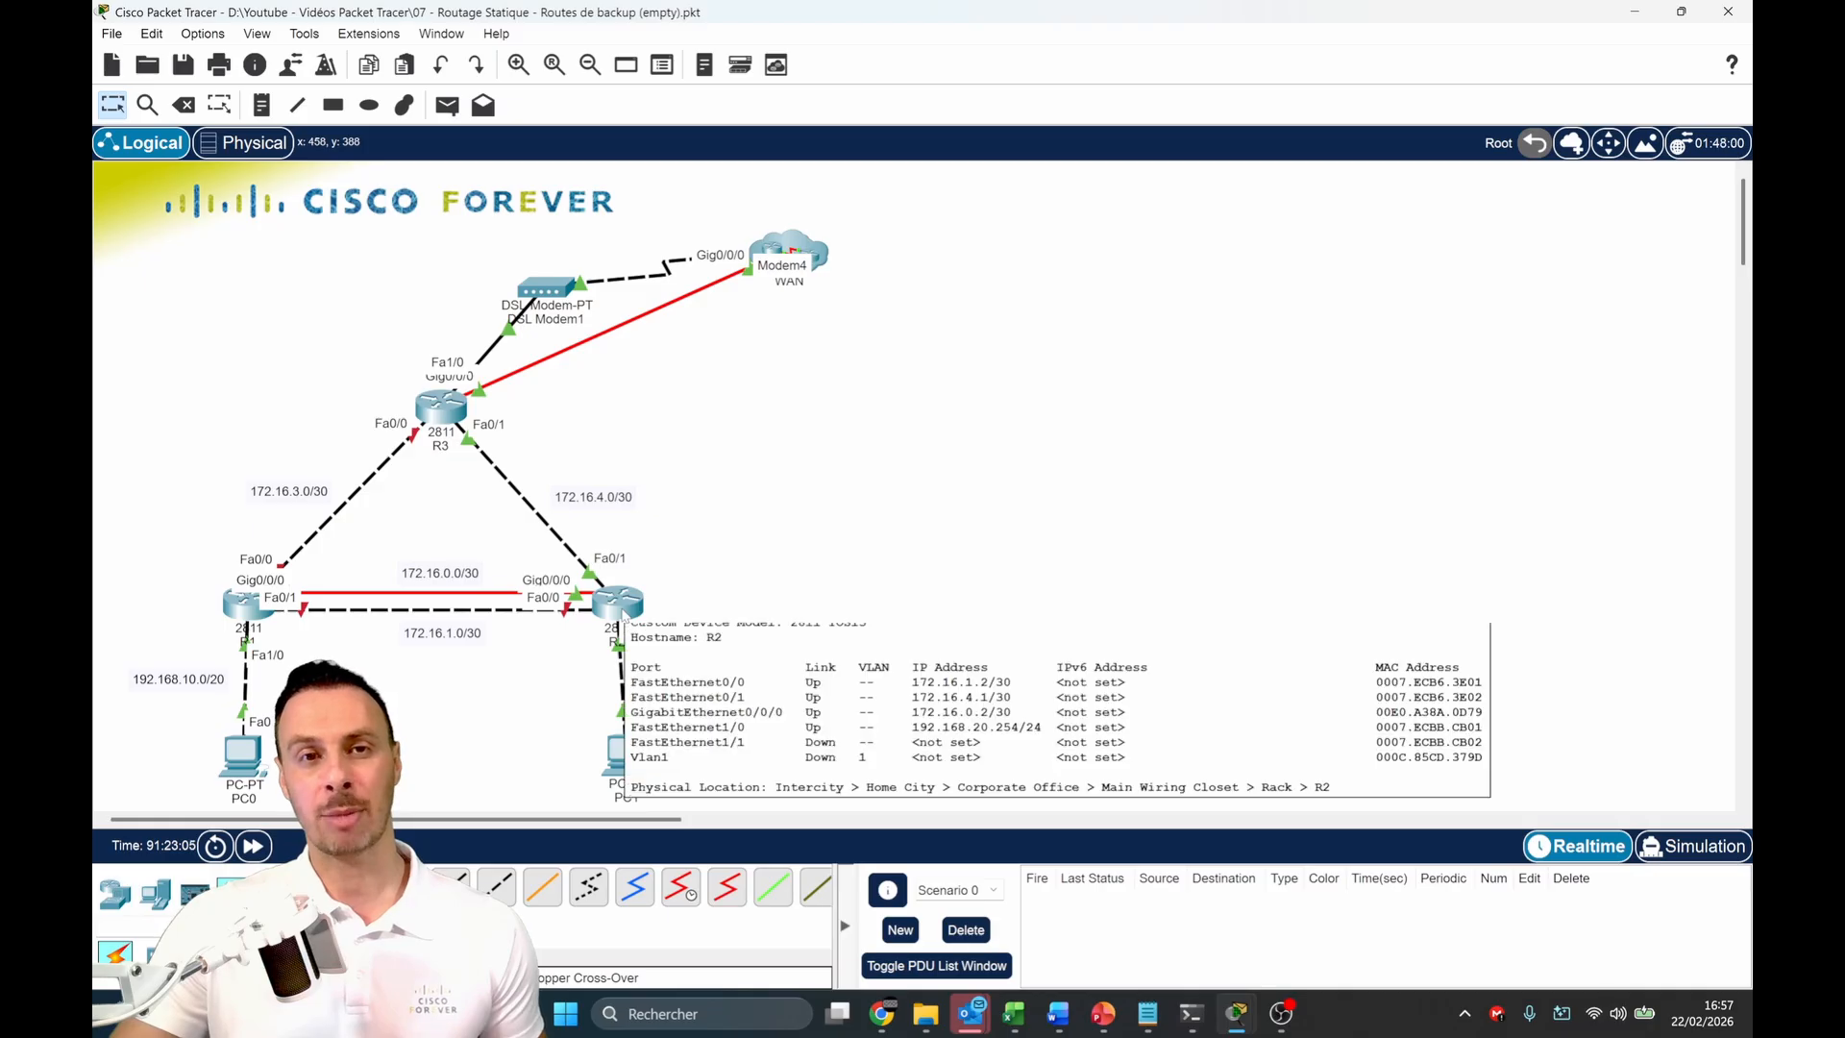
click(437, 413)
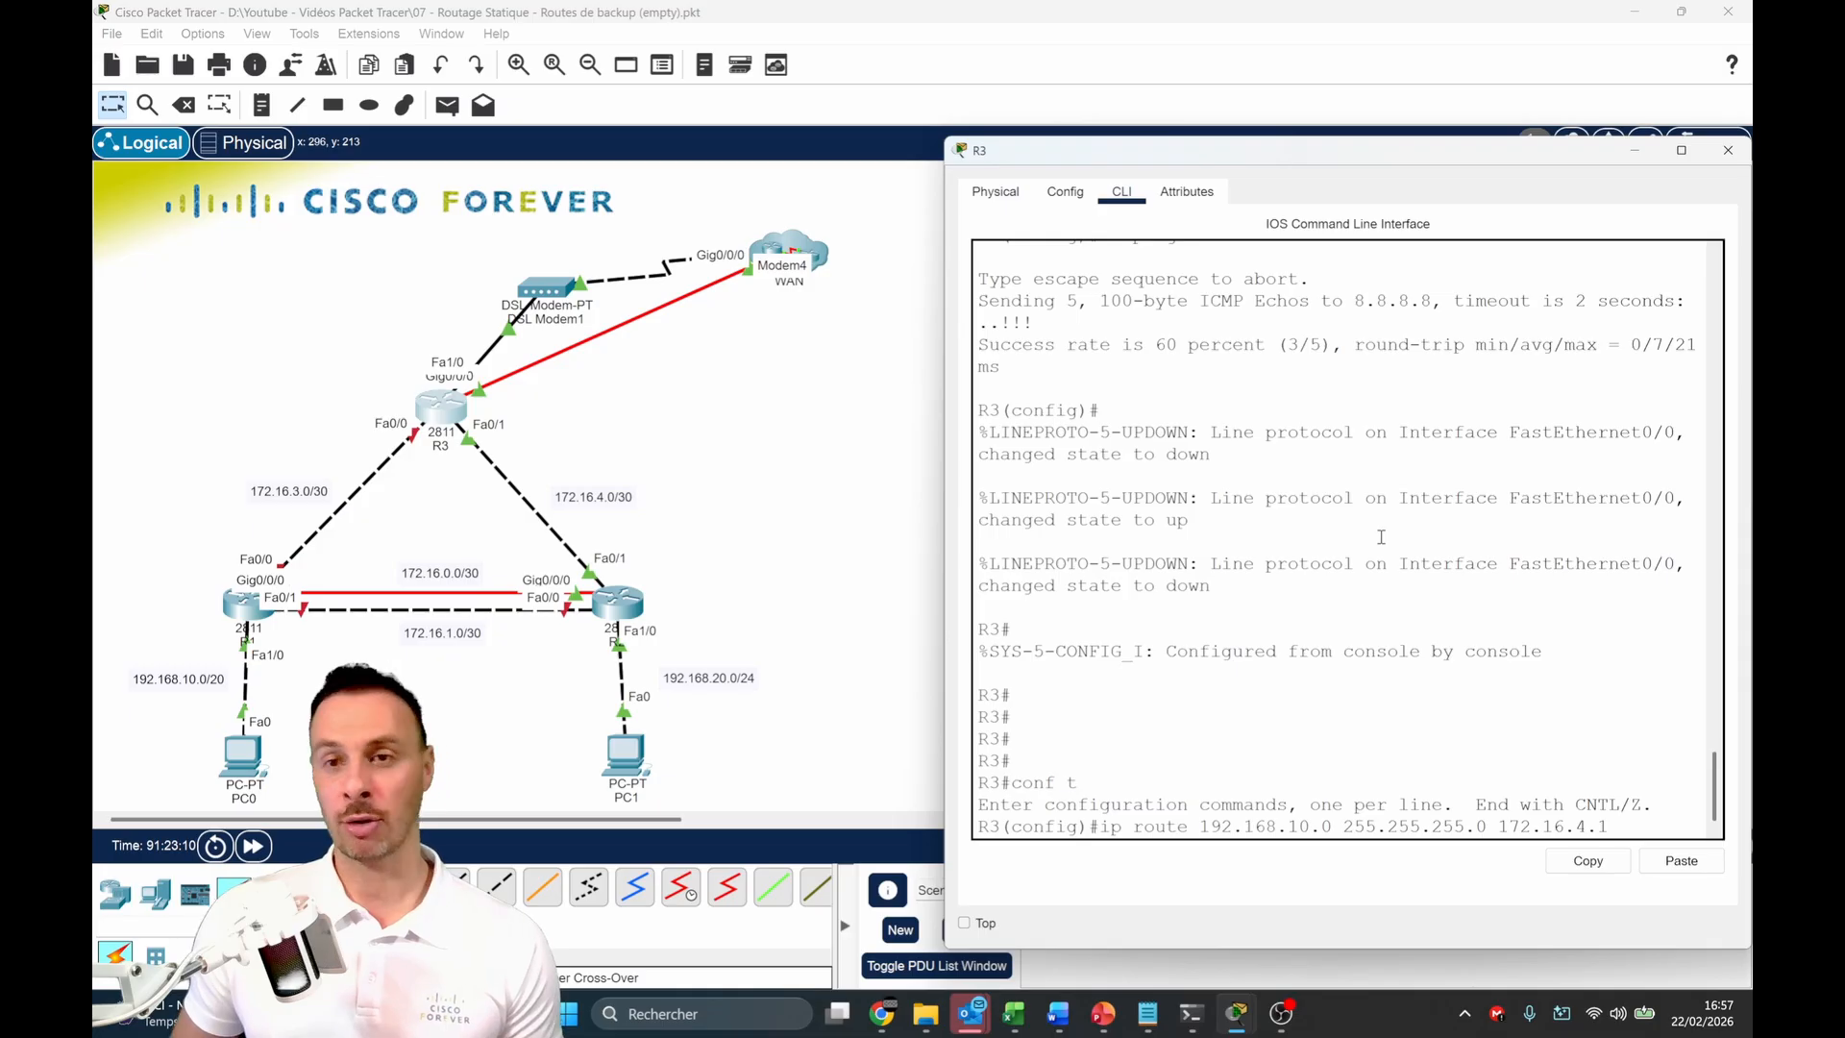
key(Return)
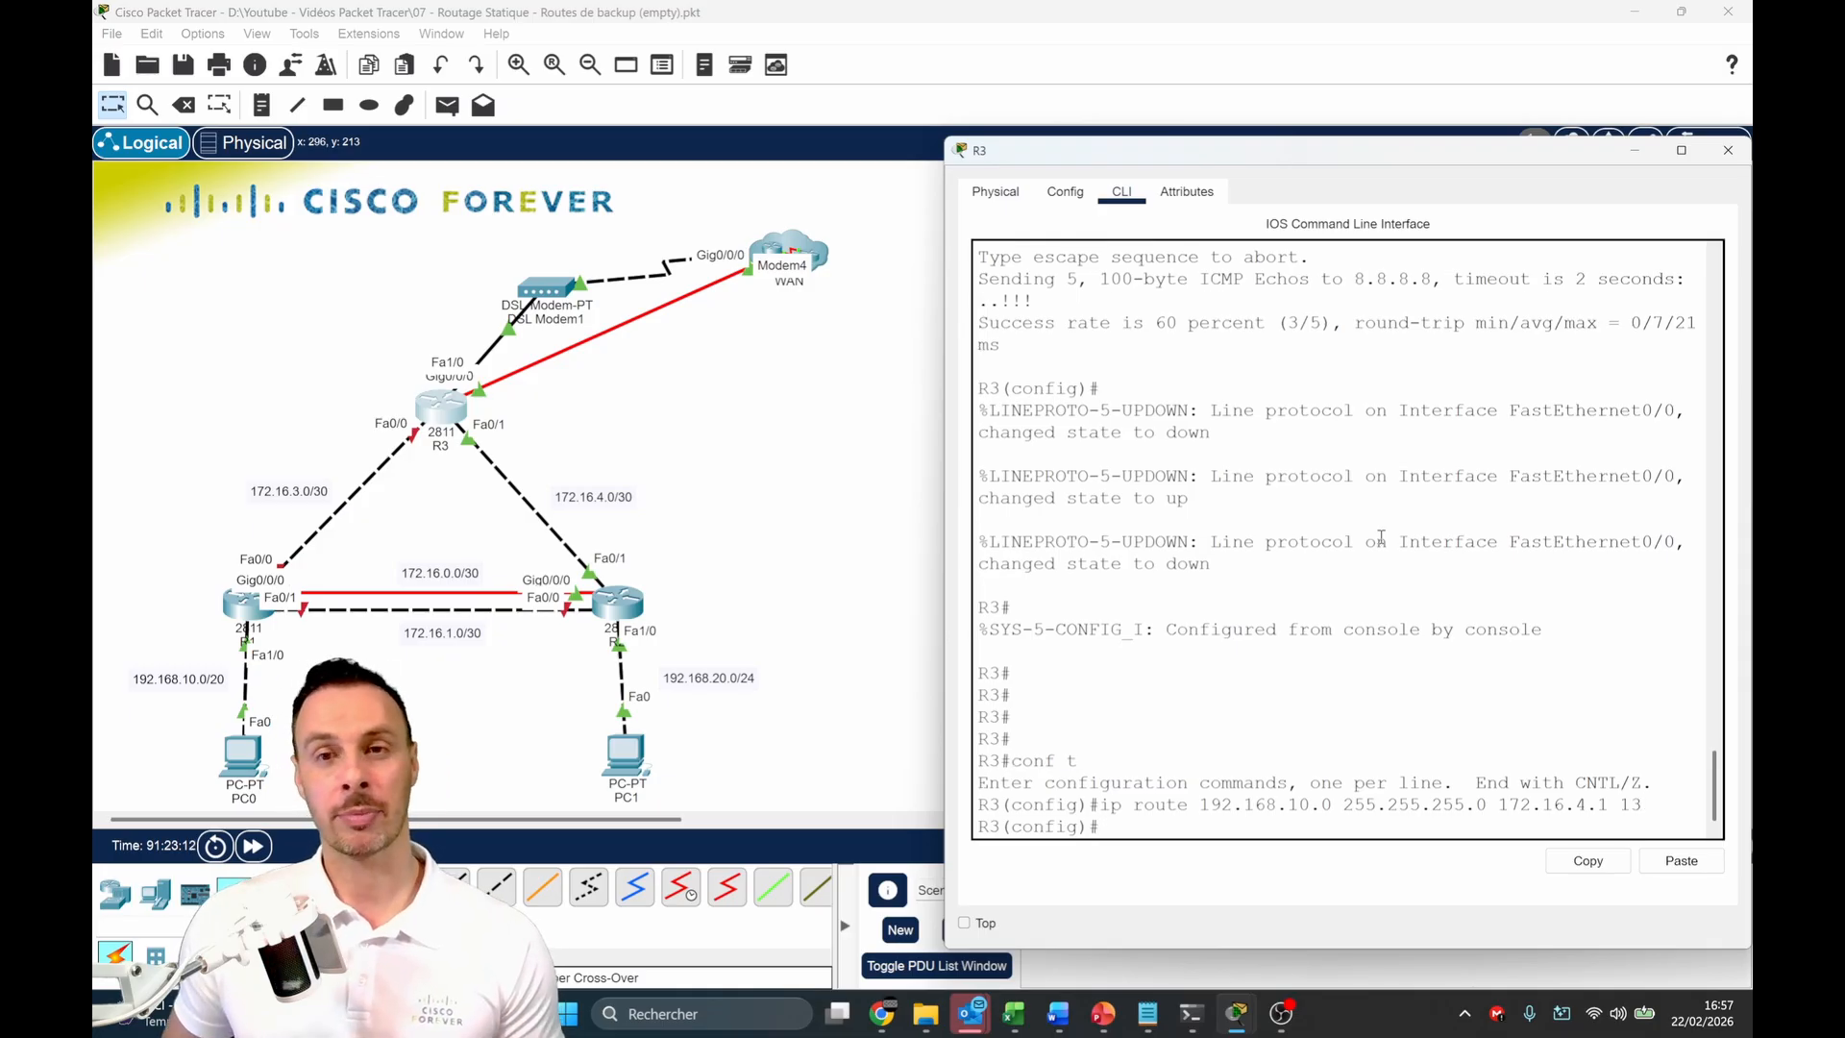
Reuse the previous route command on R3 to add a backup route to 192.168.20.0 255.255.255.0 via 172.16.3.1 with administrative distance 13
key(Up)
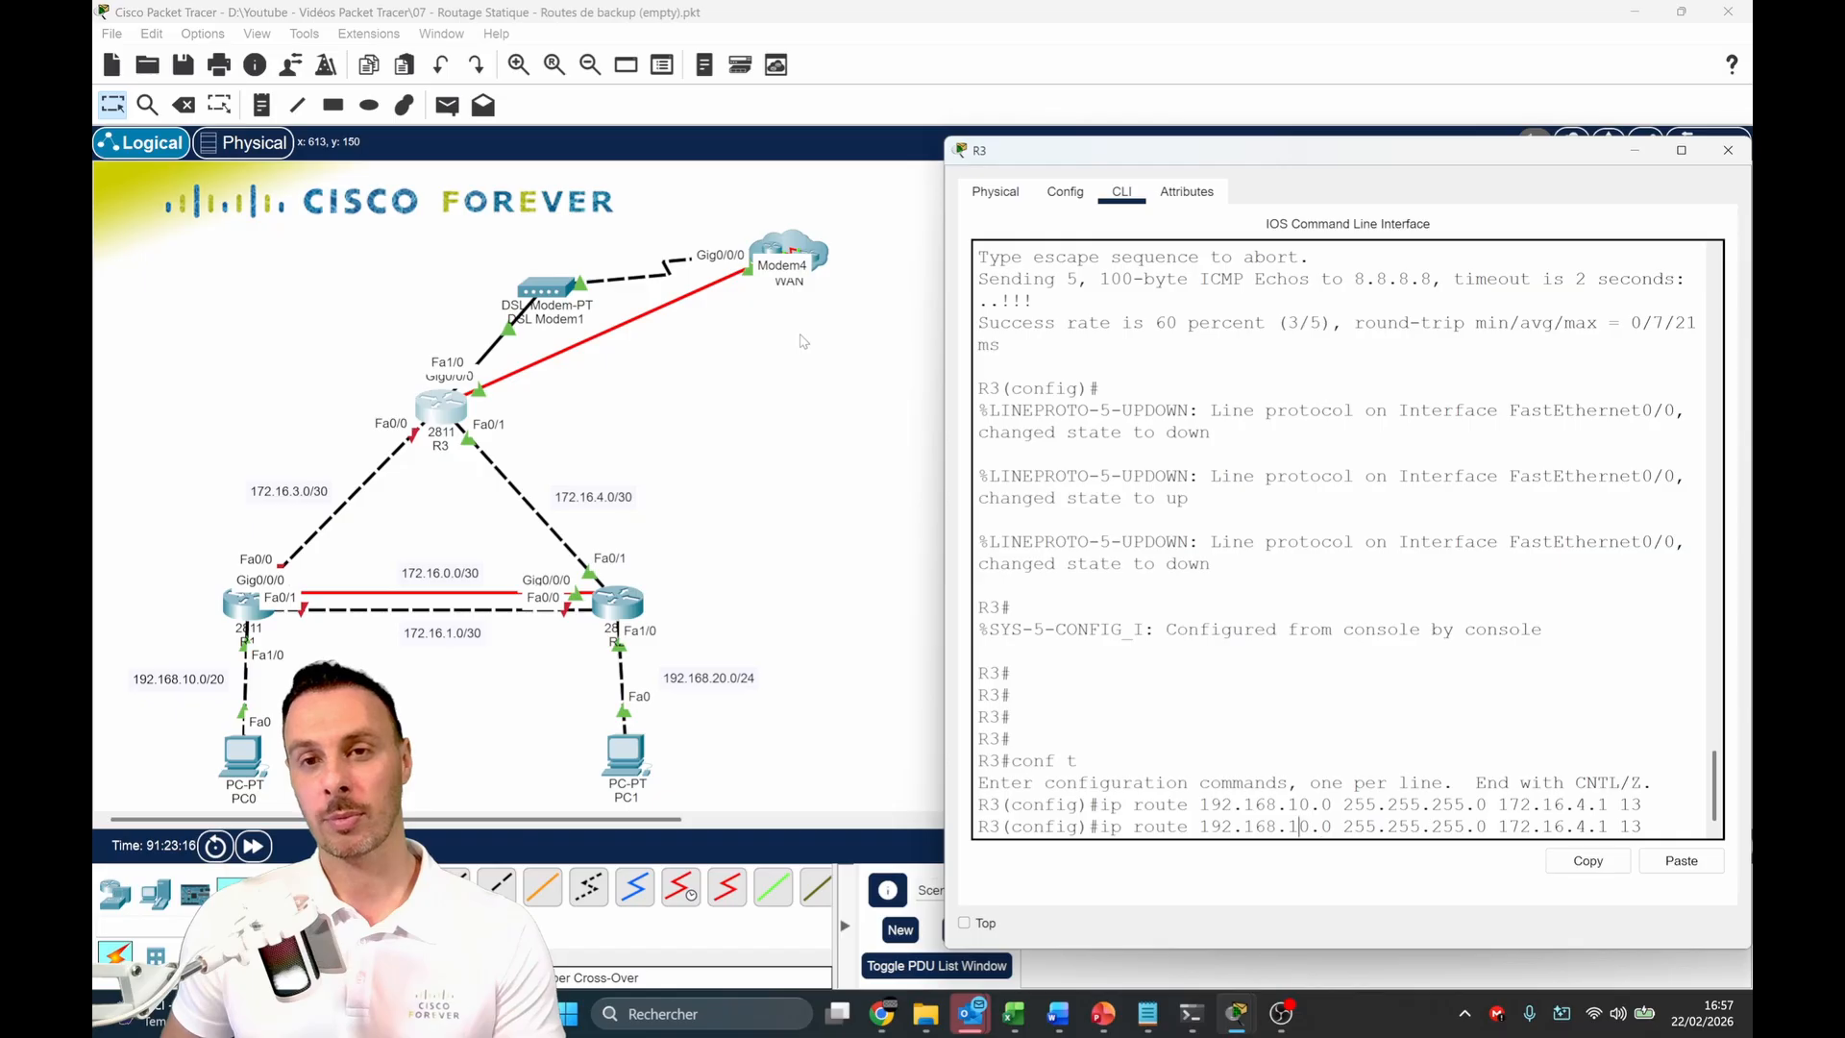
key(BackSpace)
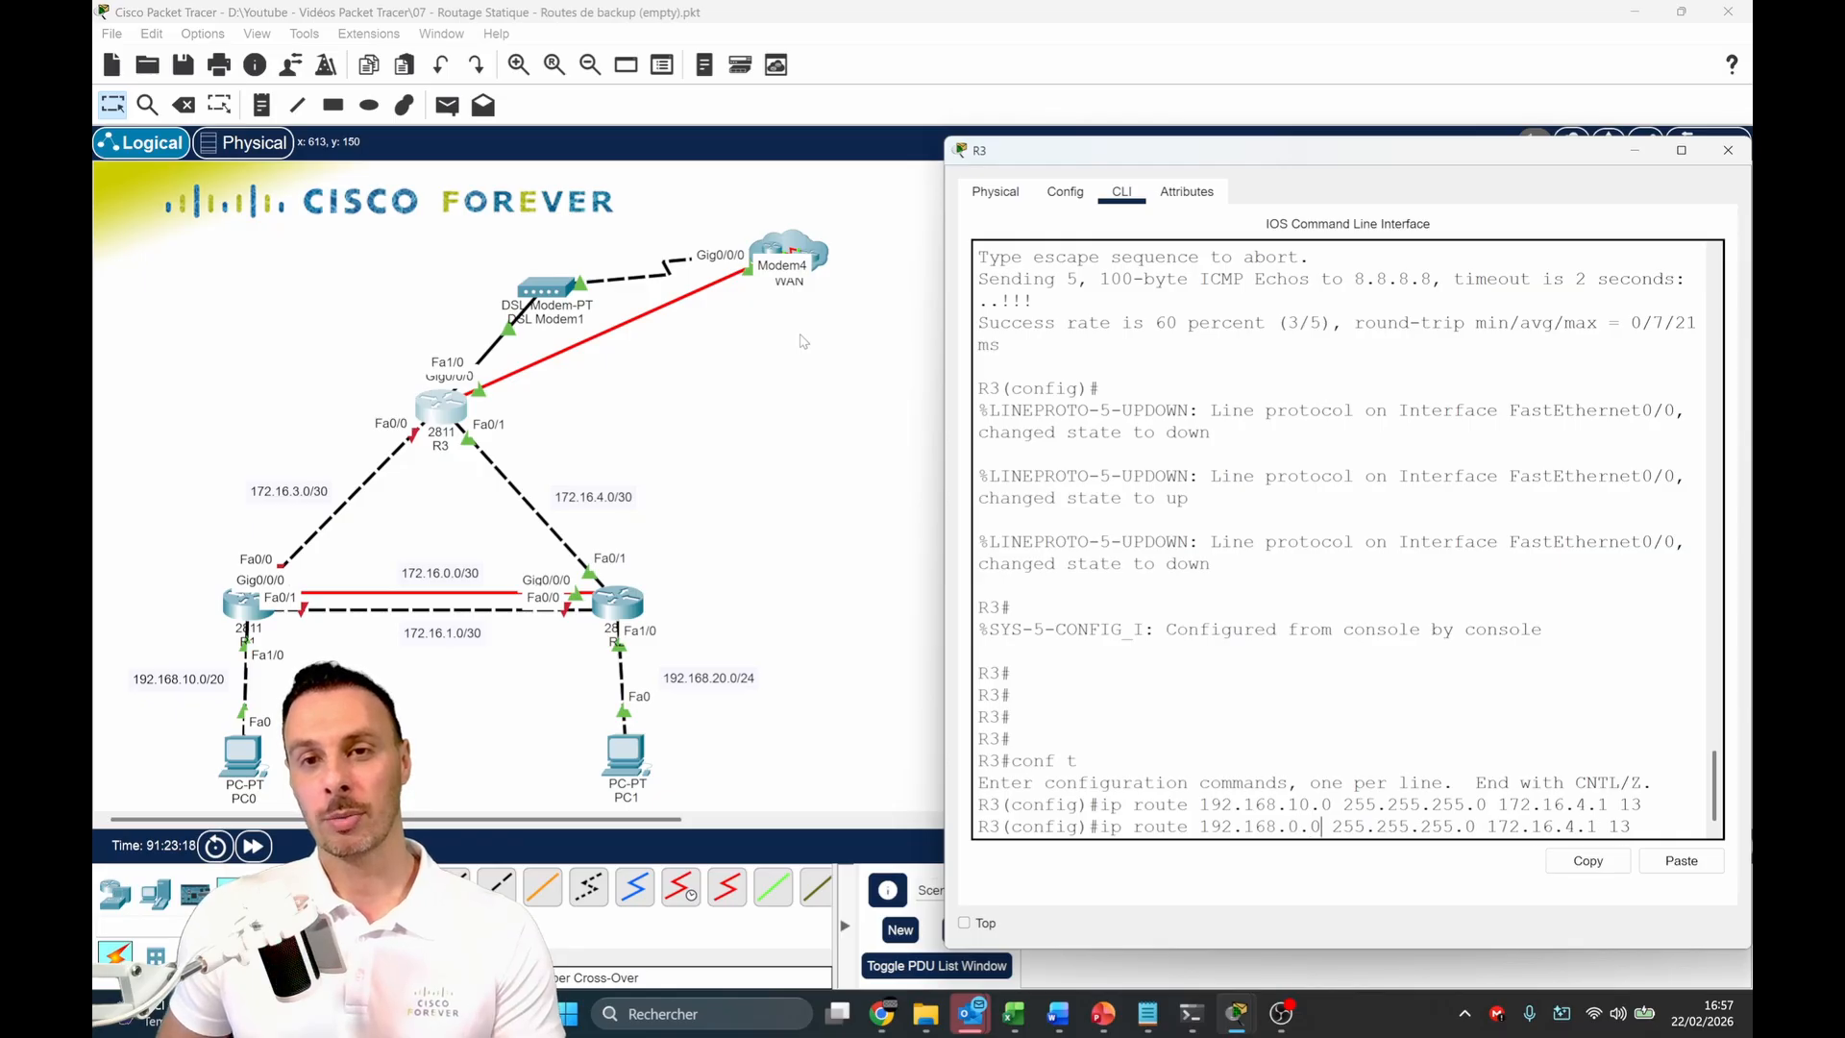
text(2)
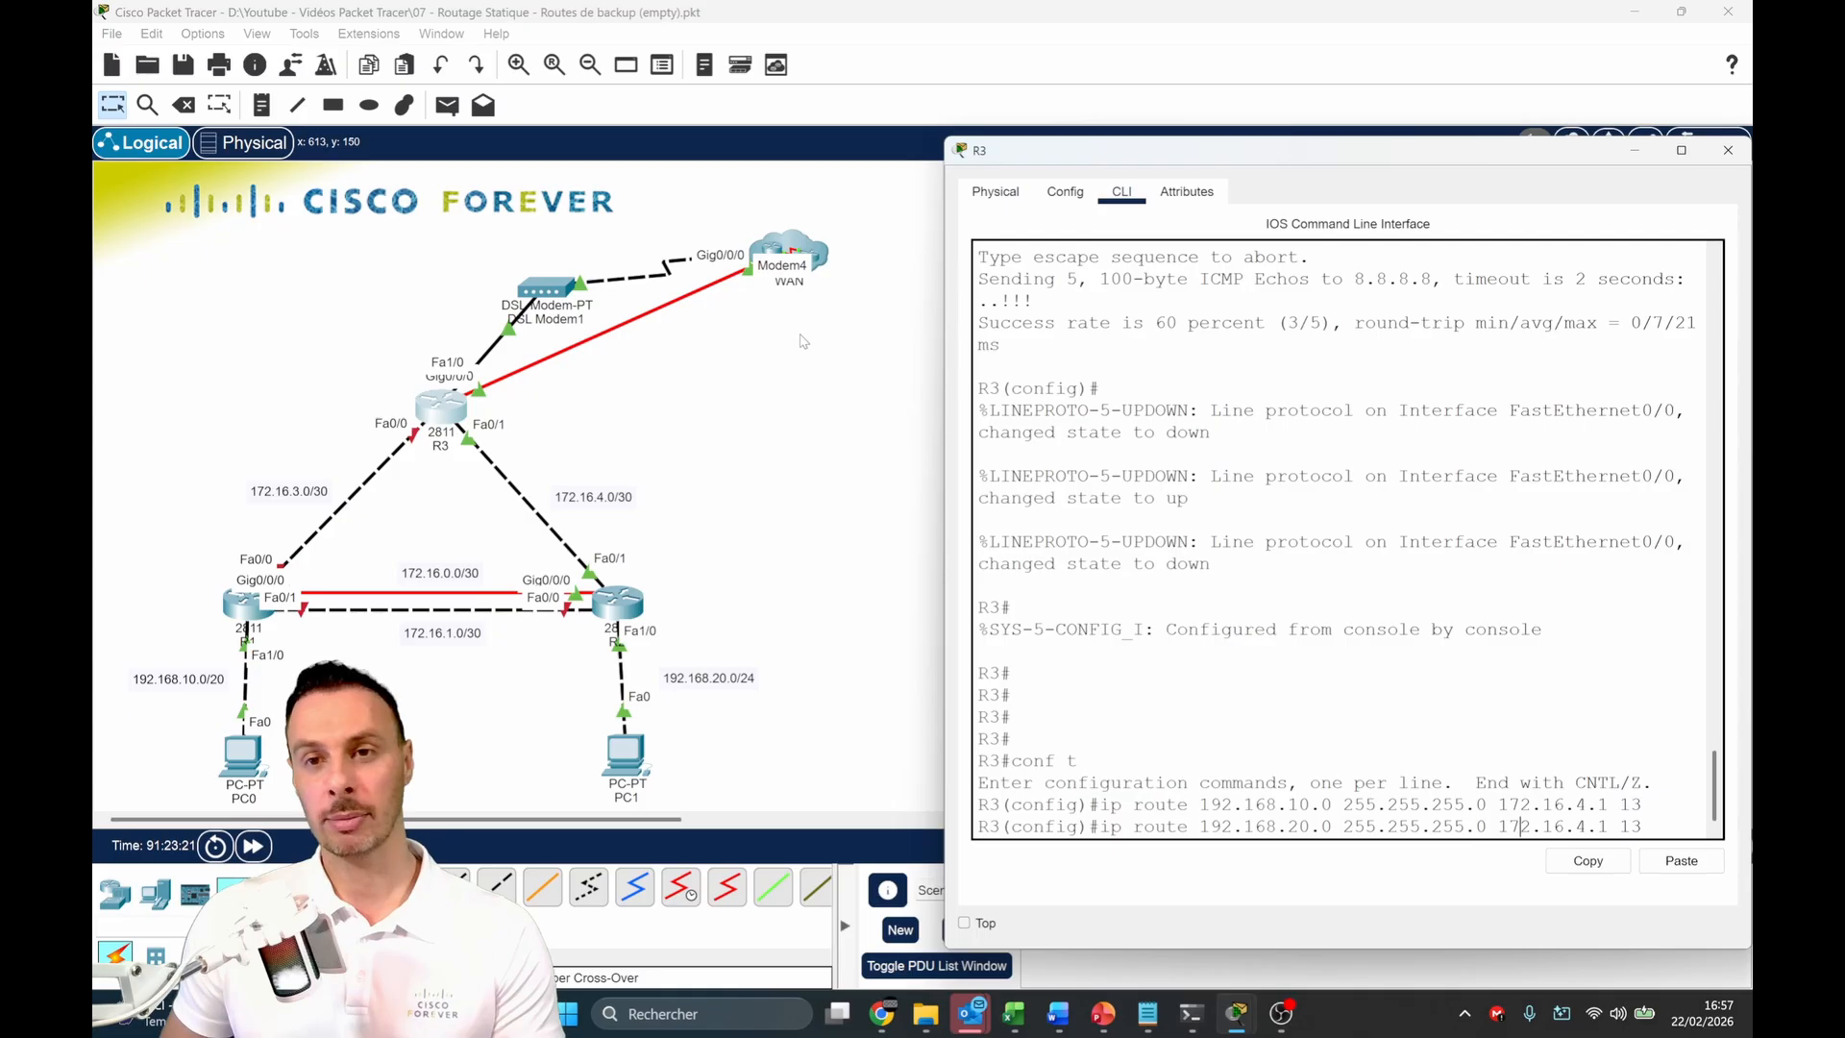
key(BackSpace)
text(3)
key(Return)
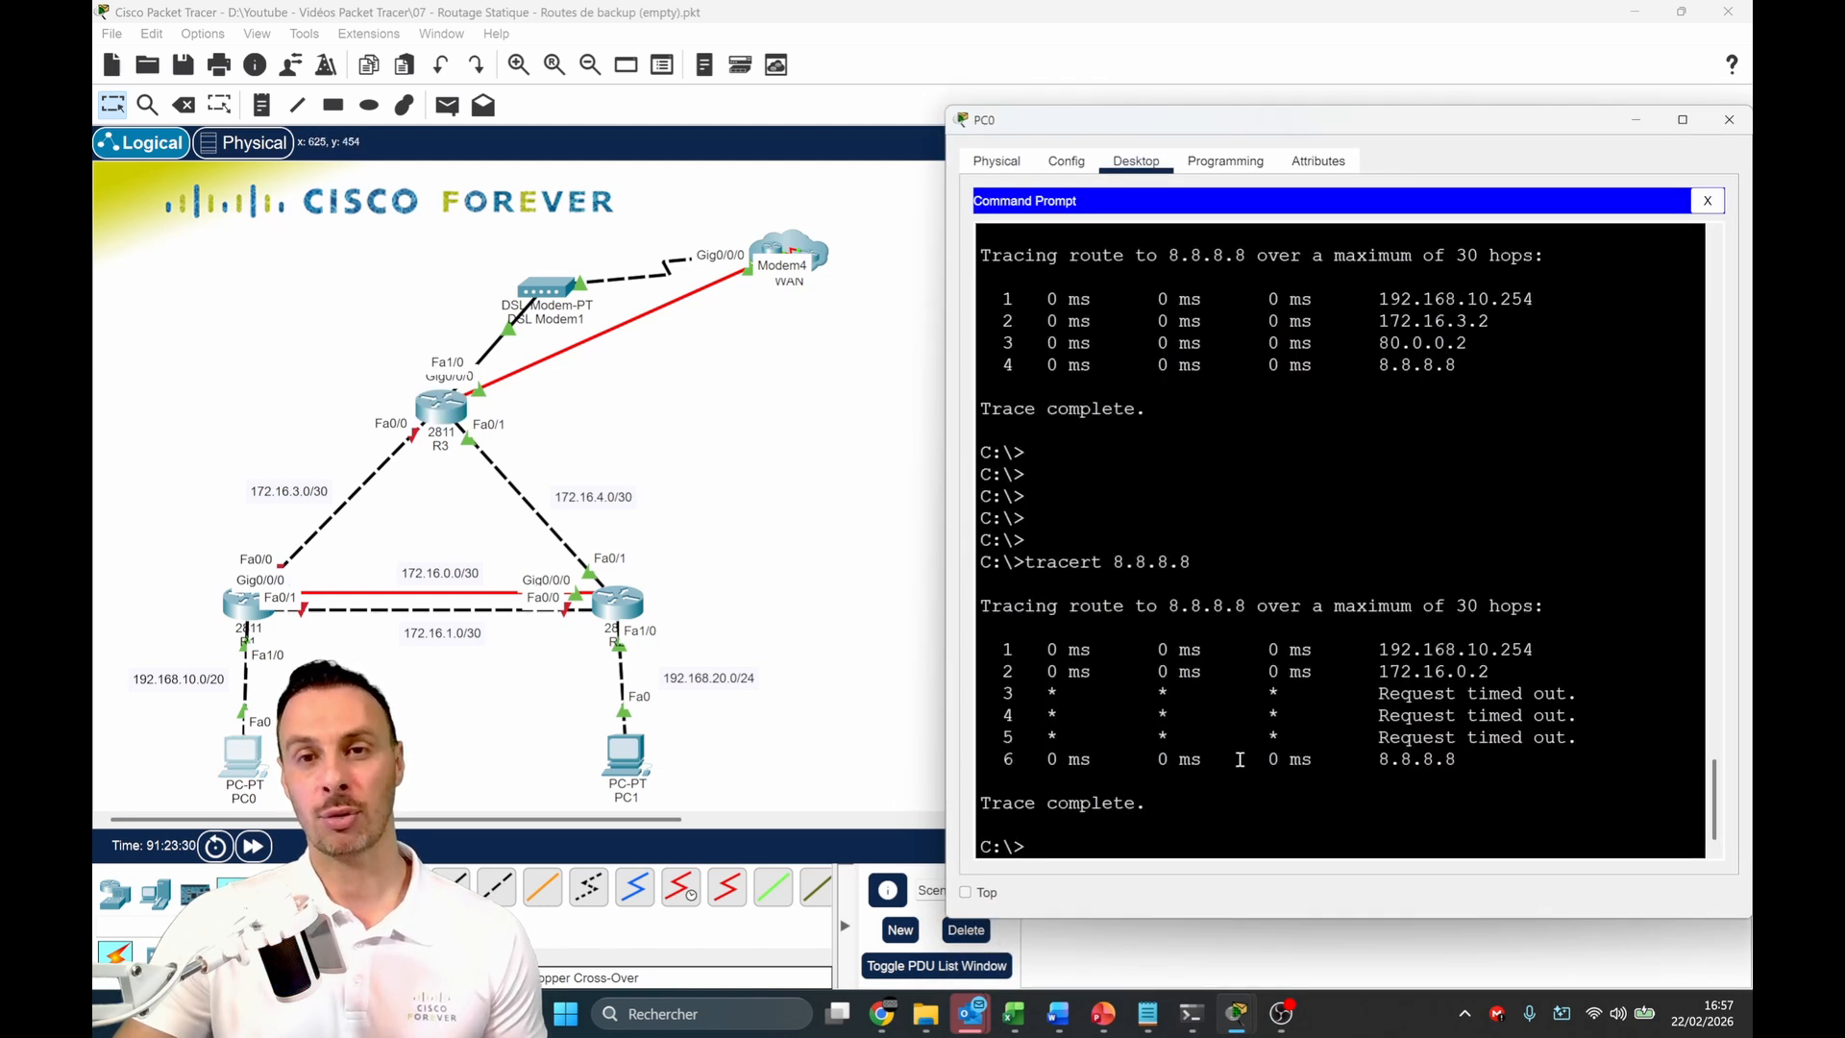
Mark the last hop of PC0's finished trace and repeat the trace to 8.8.8.8 using R3's new backup routes
drag(1240, 759, 1462, 750)
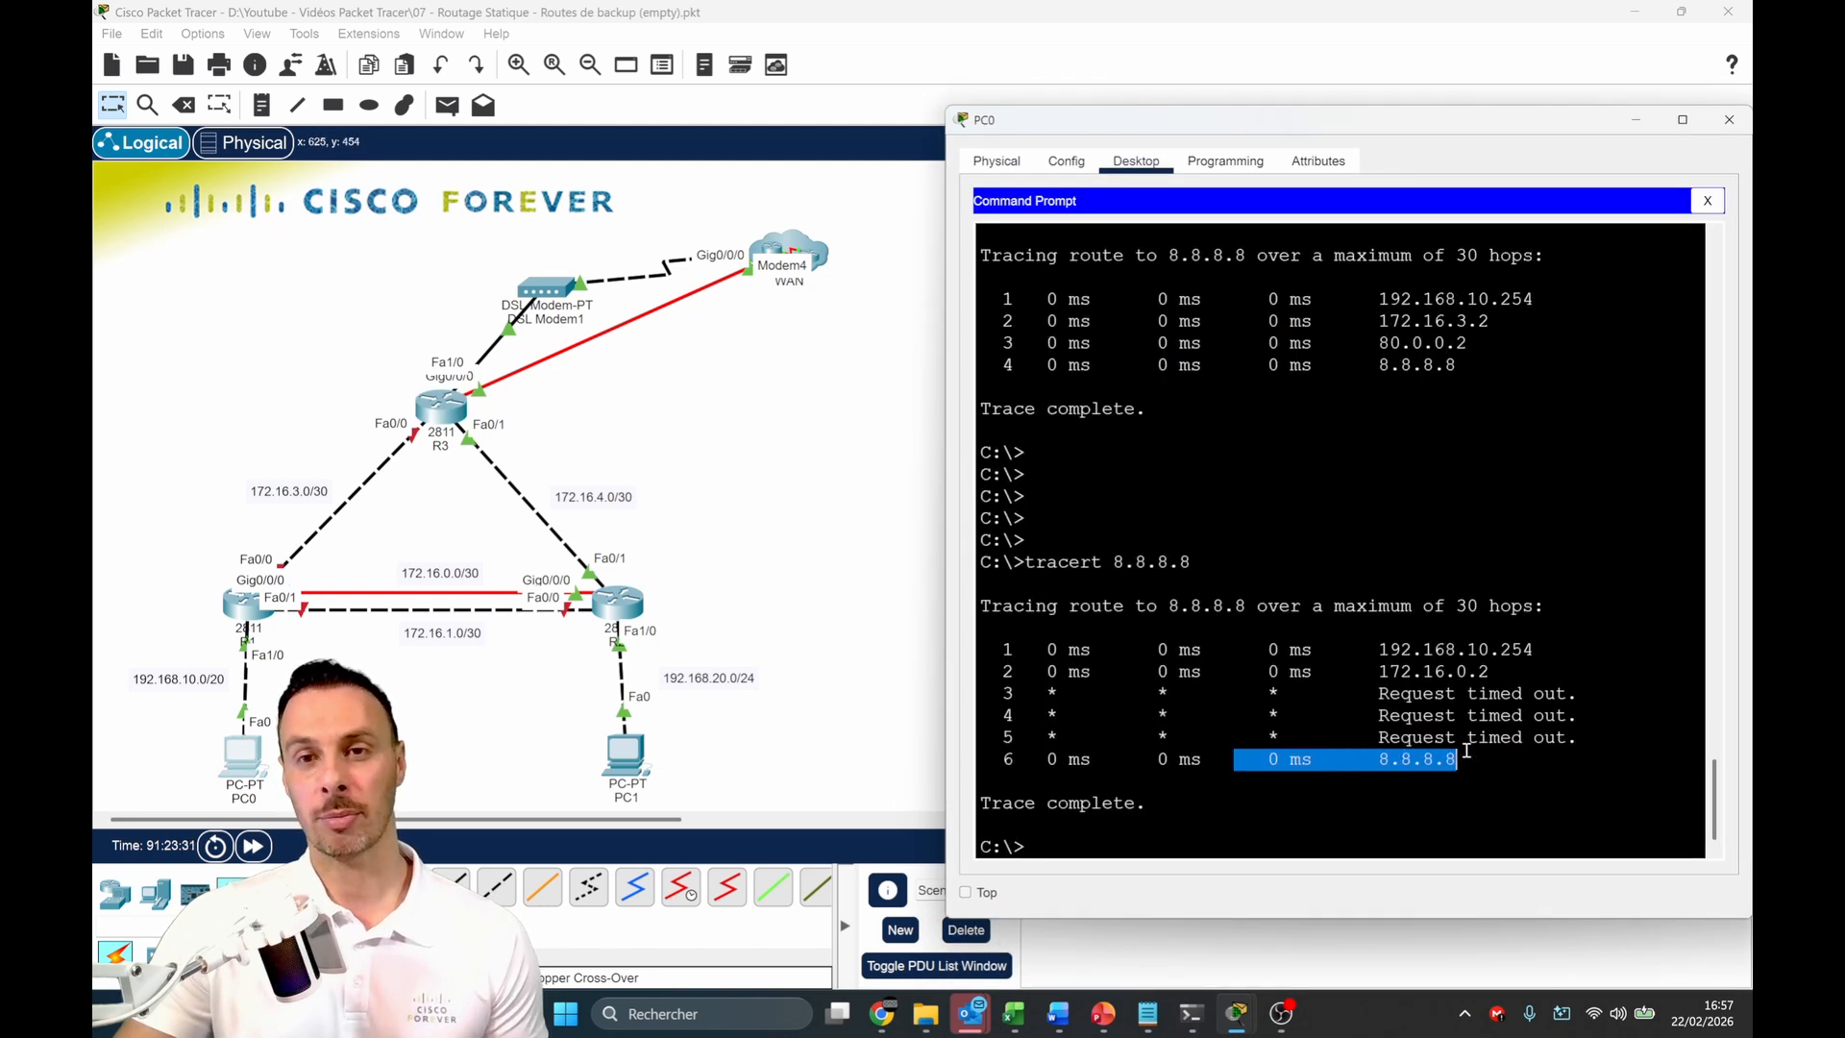
click(1470, 749)
key(Up)
key(Return)
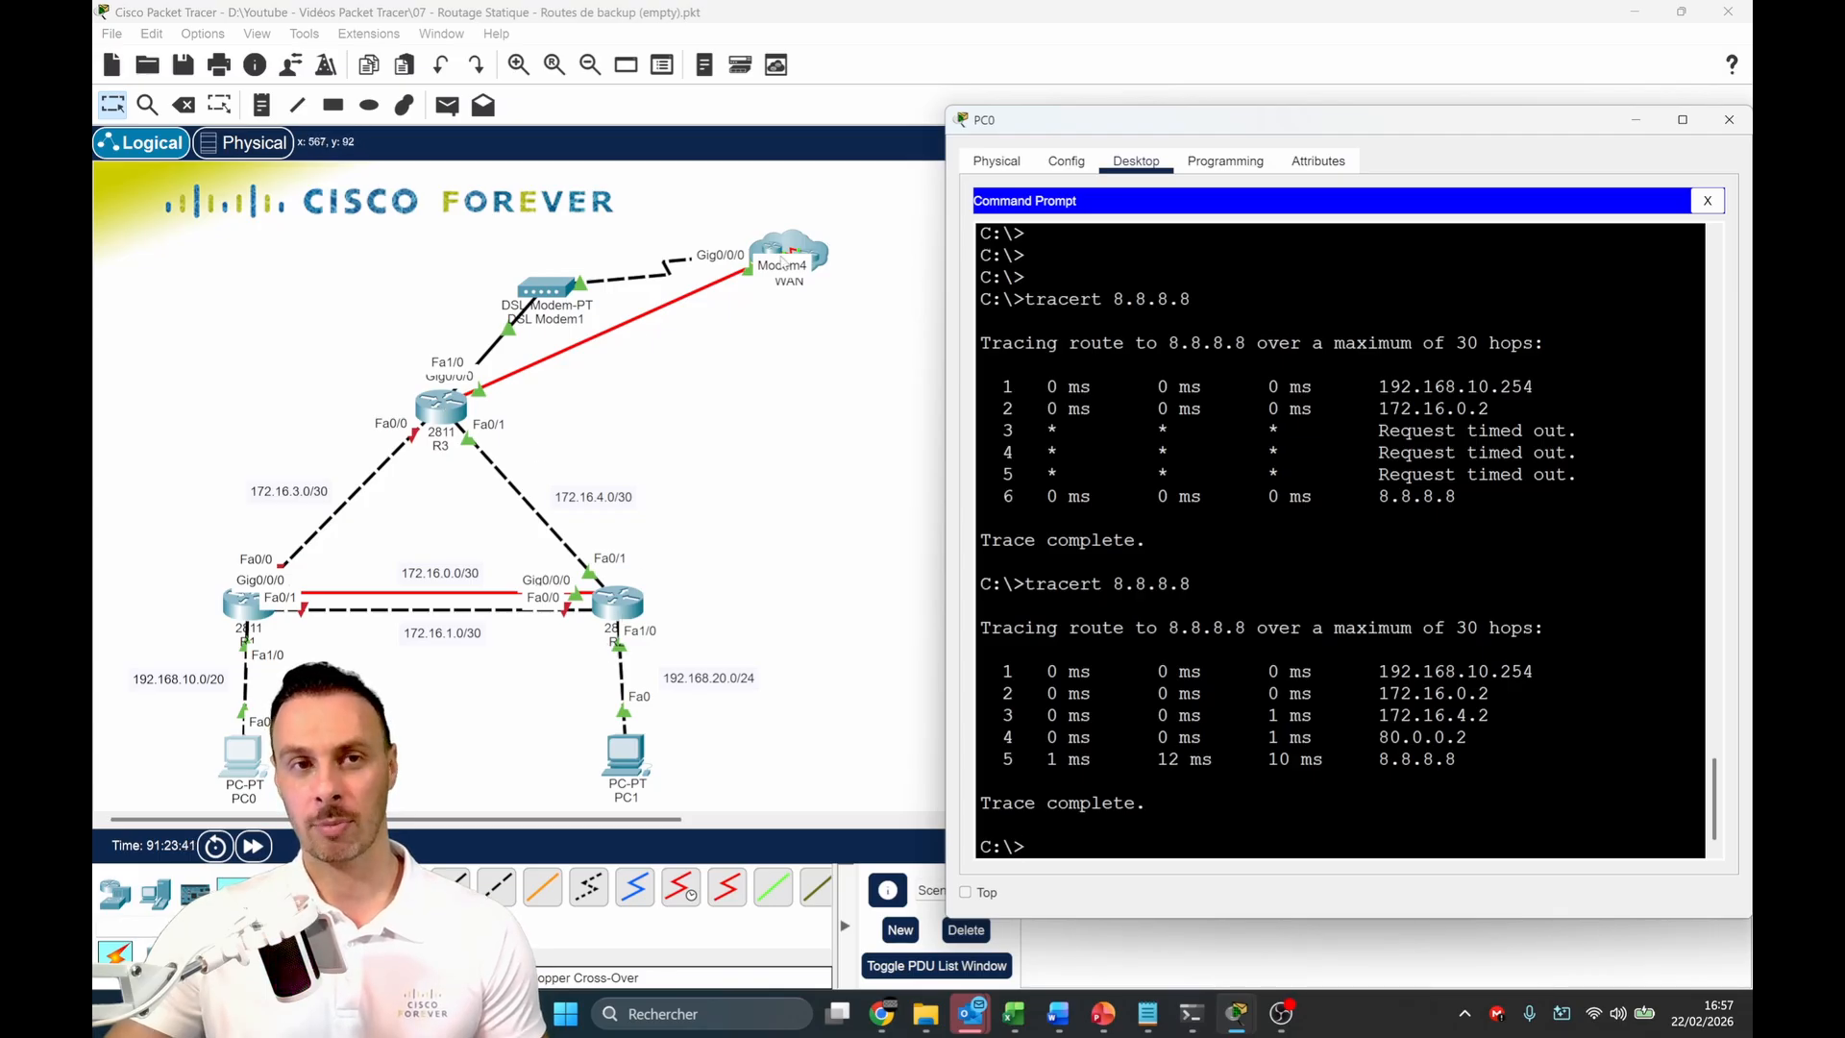
Re-enable interface FastEthernet 0/0 on R1 with no shutdown
click(242, 610)
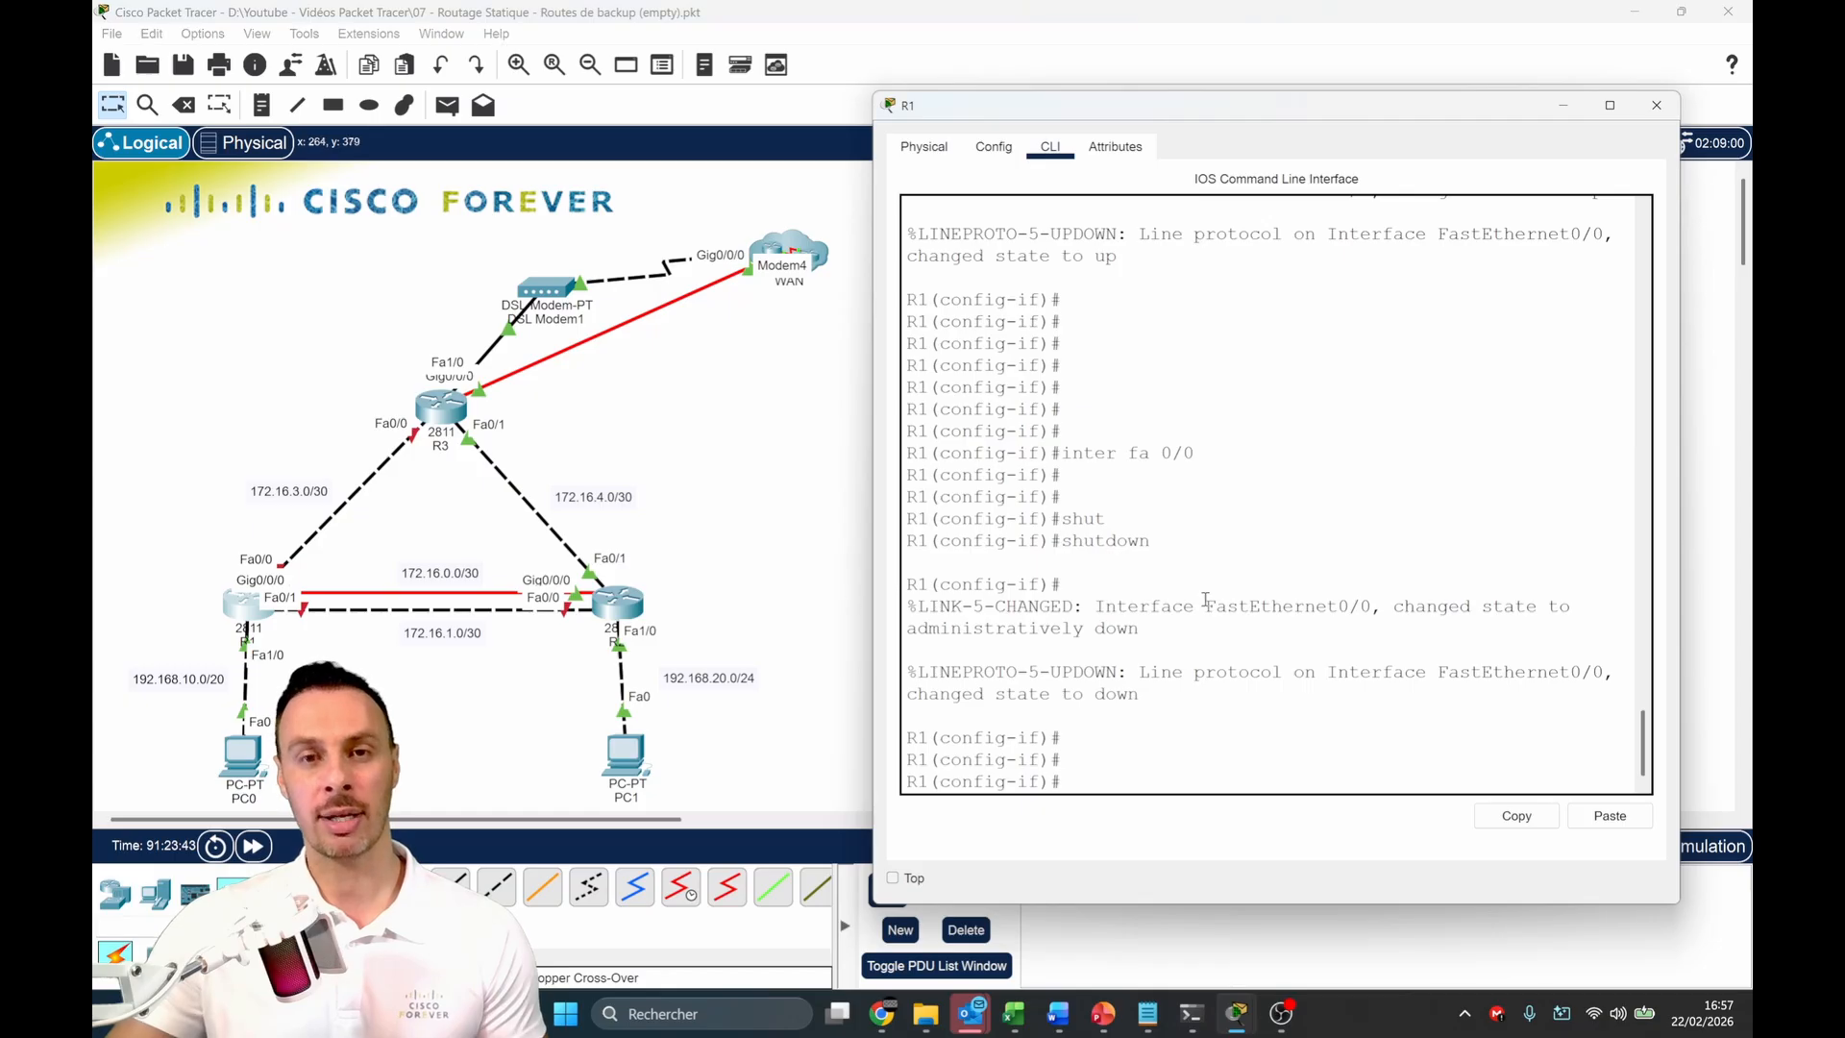
text(no shut)
key(Tab)
key(Return)
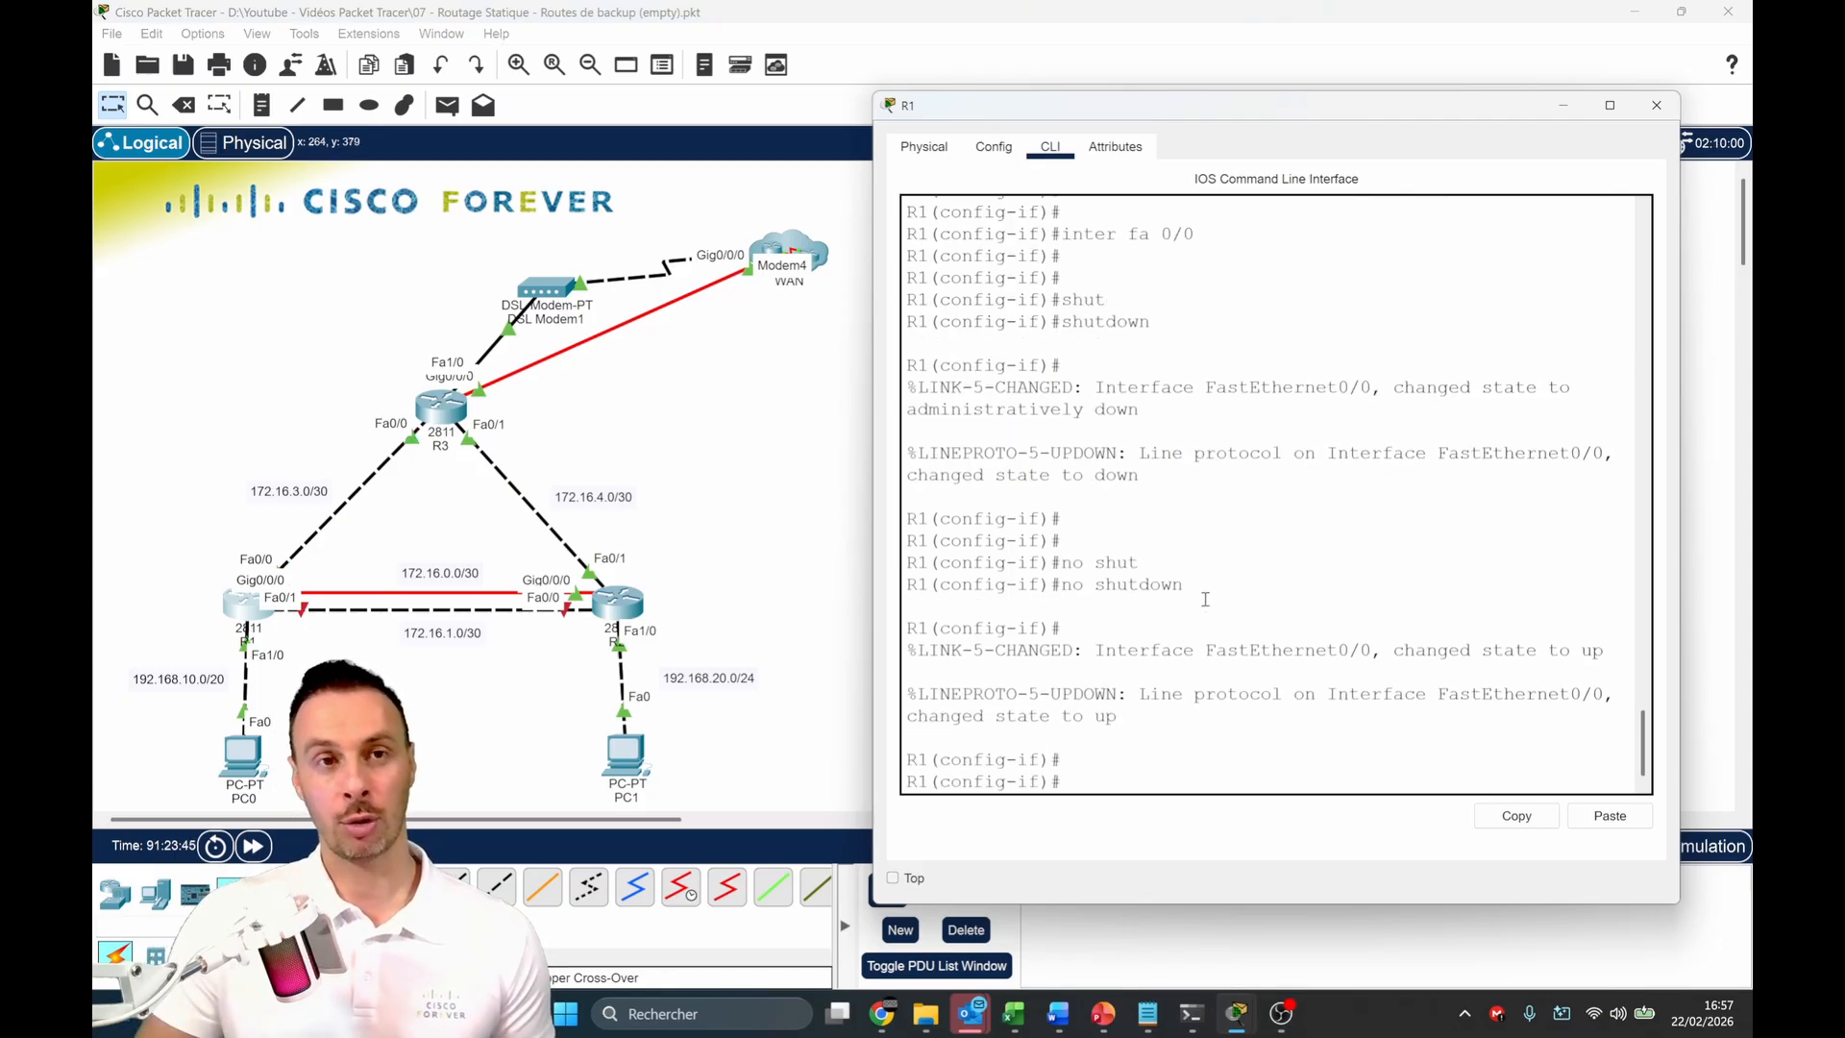
Repeat the trace to 8.8.8.8 from PC0's command prompt with R1's FastEthernet 0/0 link restored
click(248, 764)
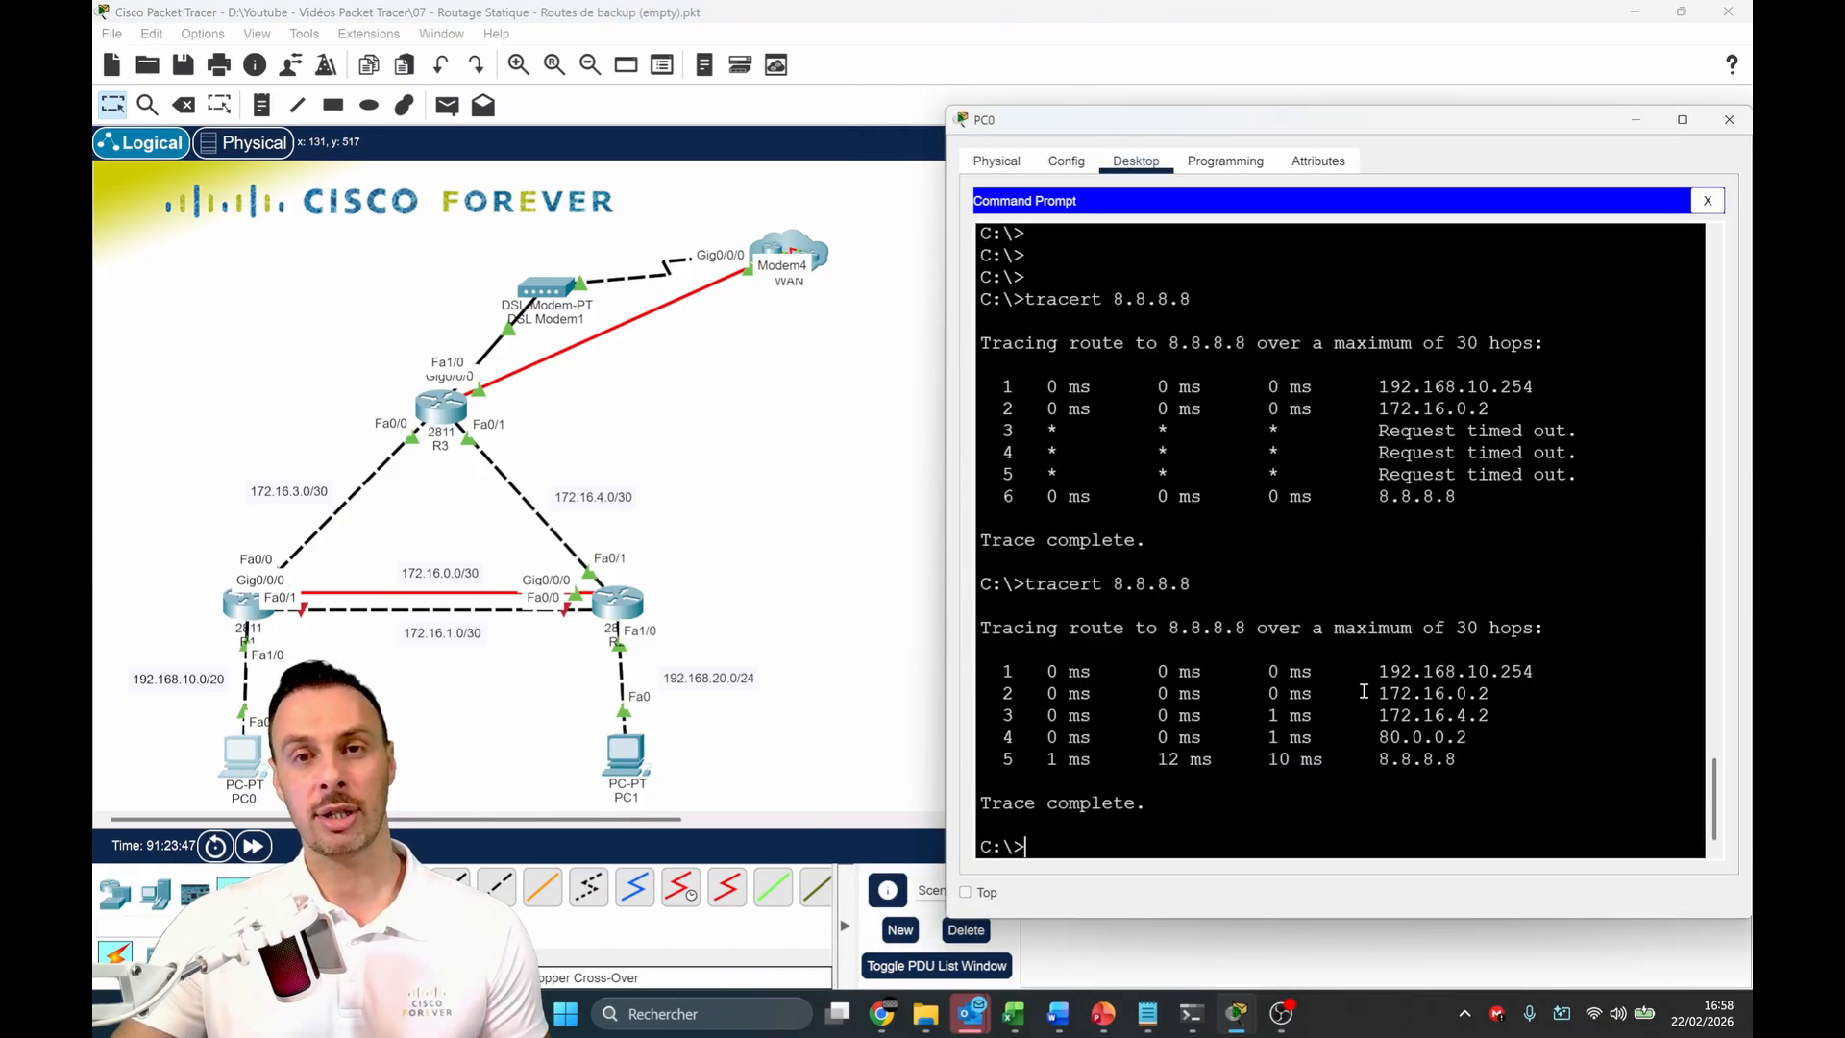
key(Up)
key(Return)
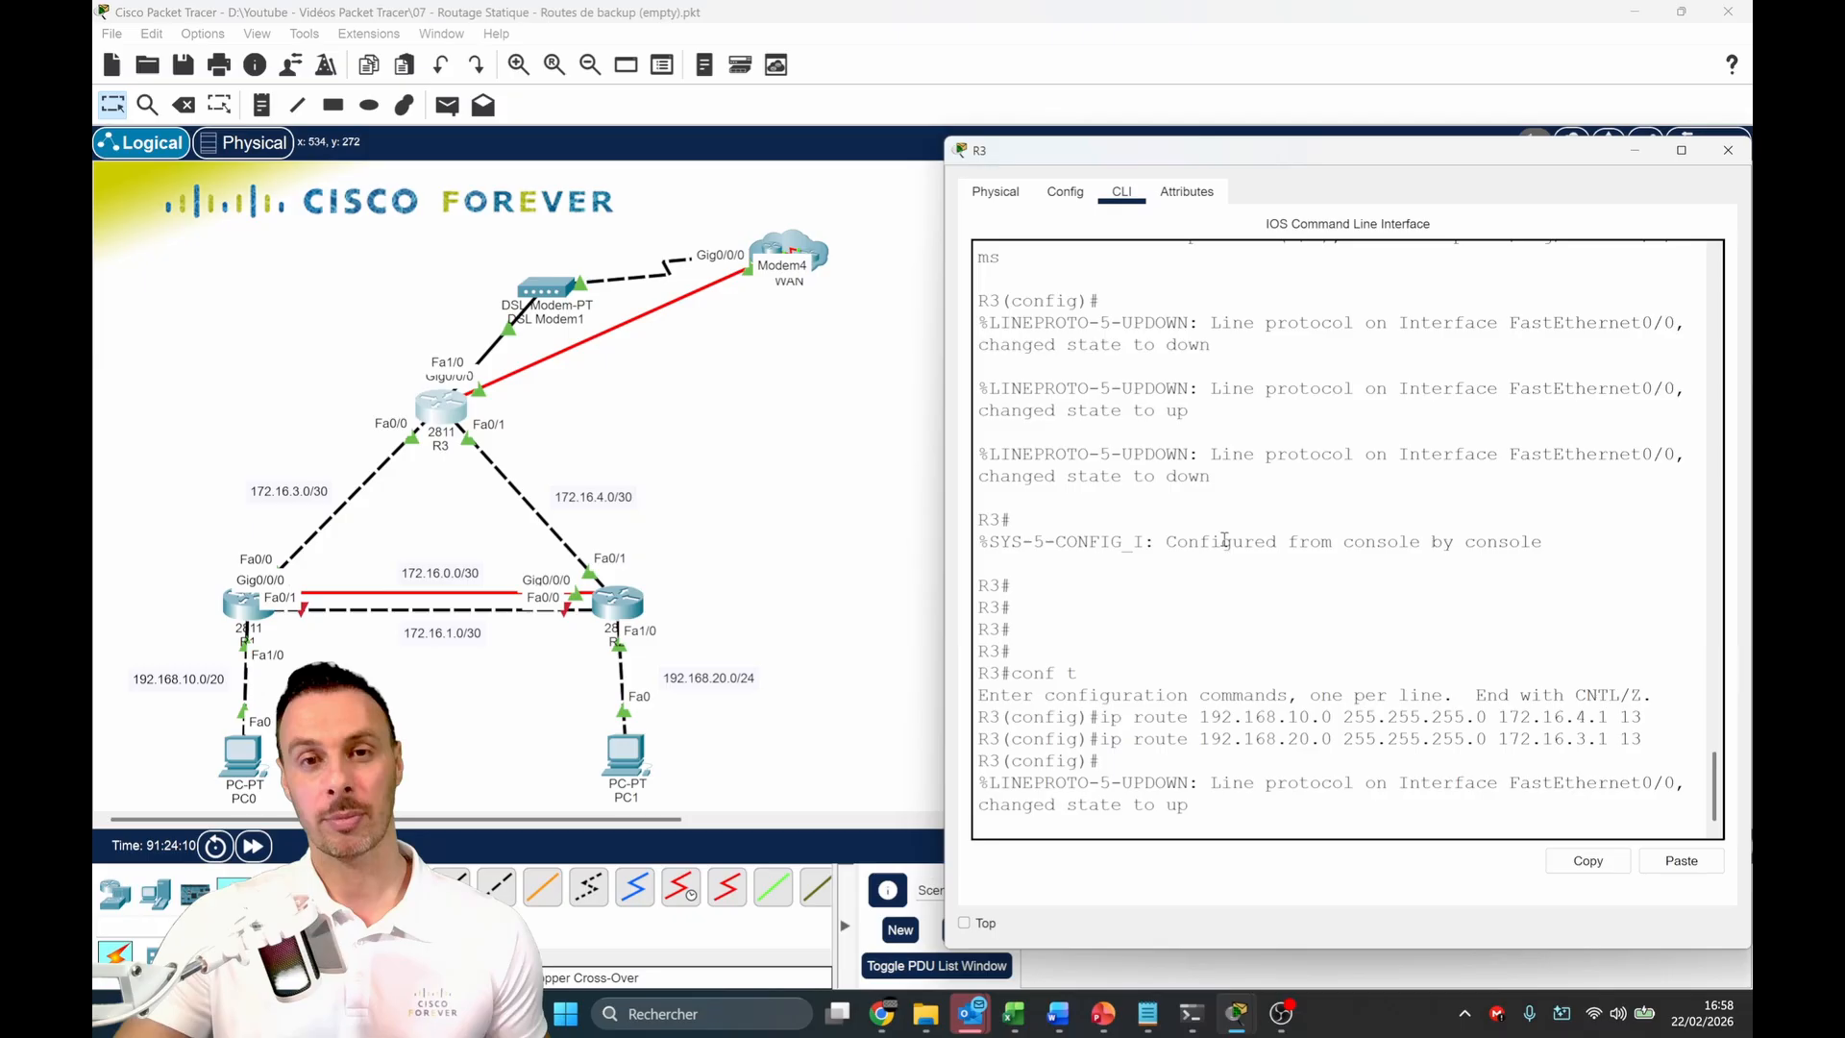
Leave configuration mode on R3 and display its IP routing table, marking the default route entry
key(ctrl+z)
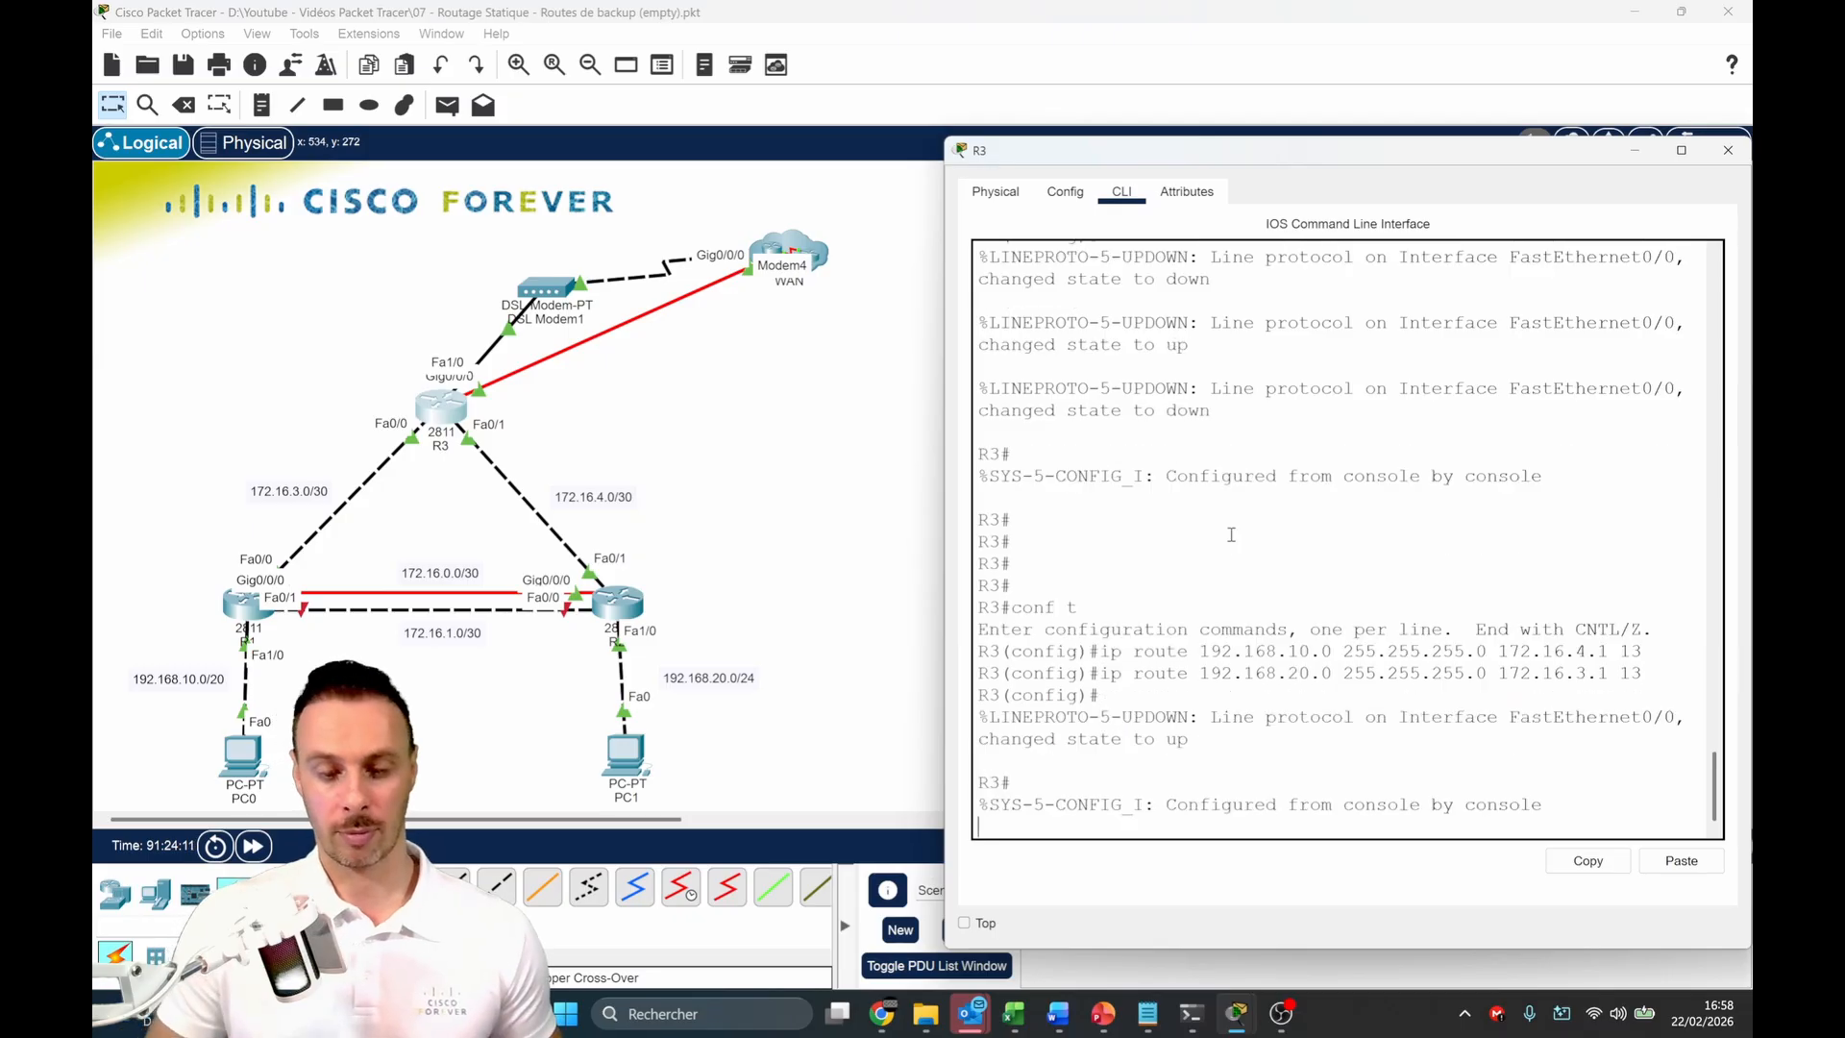
key(Return)
text(sh ip route)
key(Return)
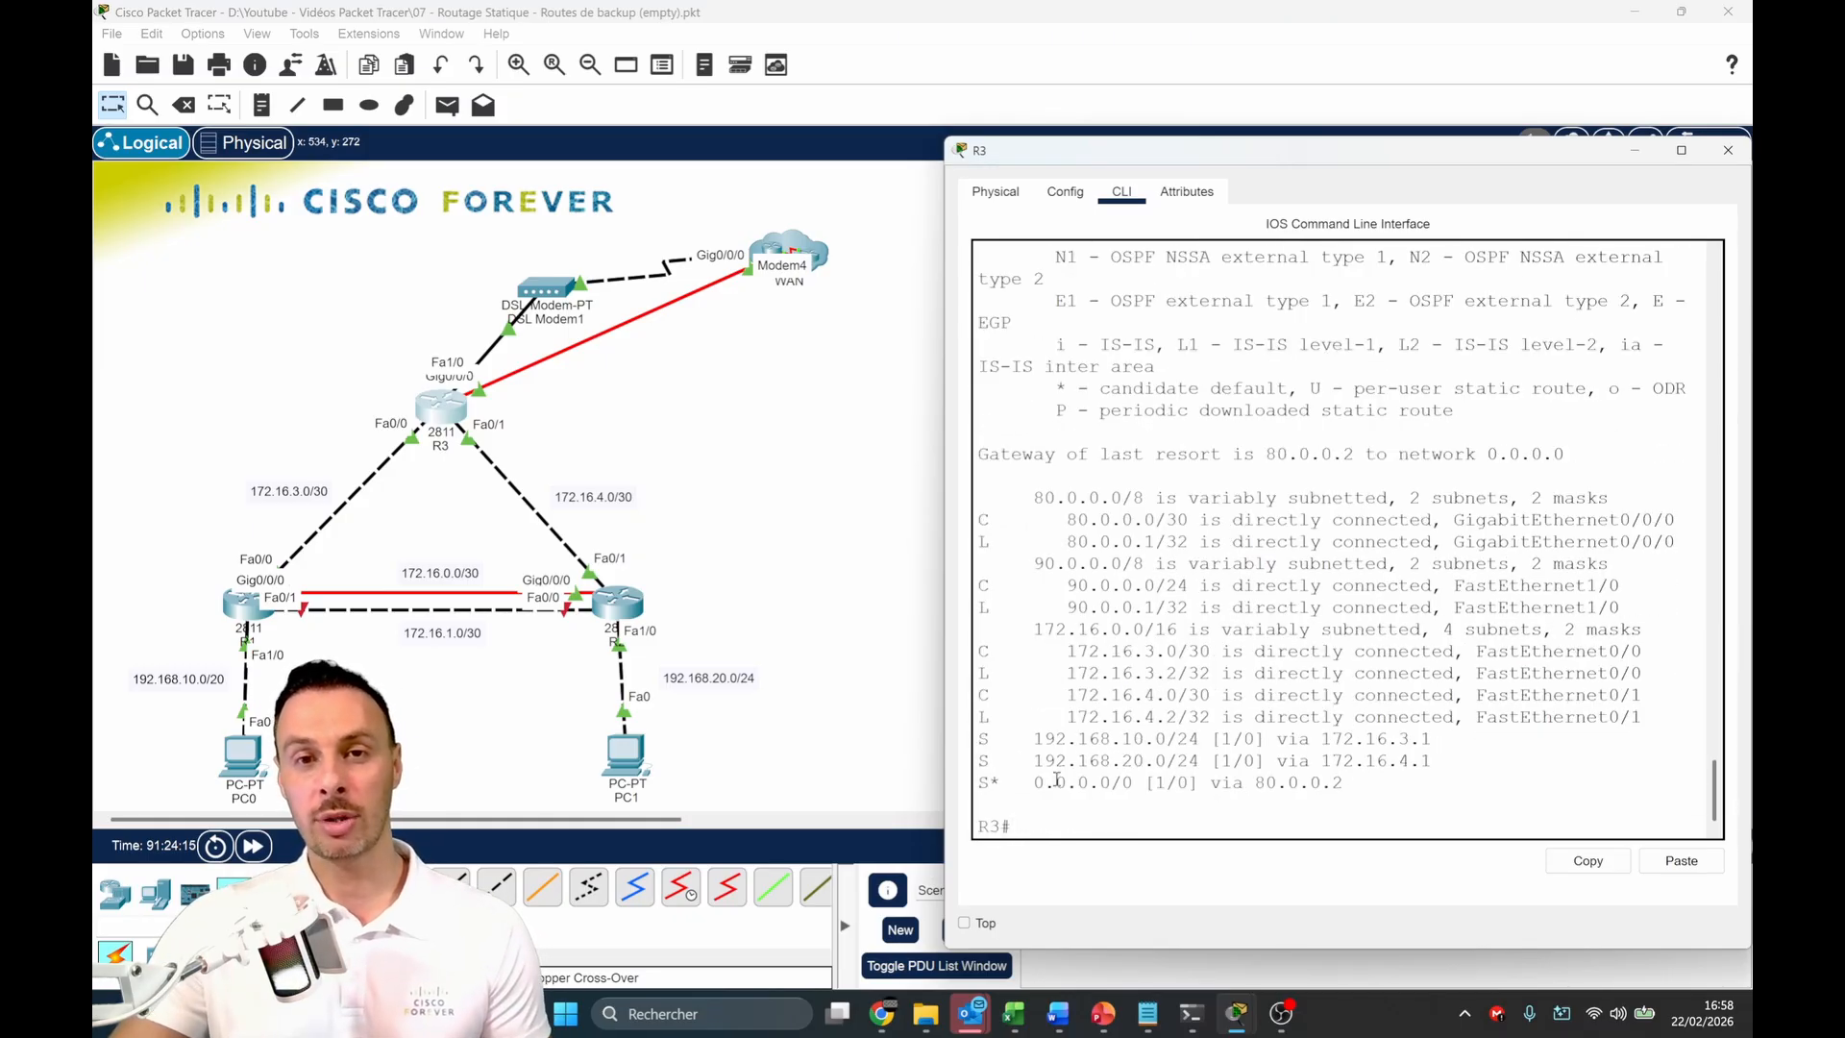
drag(1032, 784, 1350, 792)
click(1351, 792)
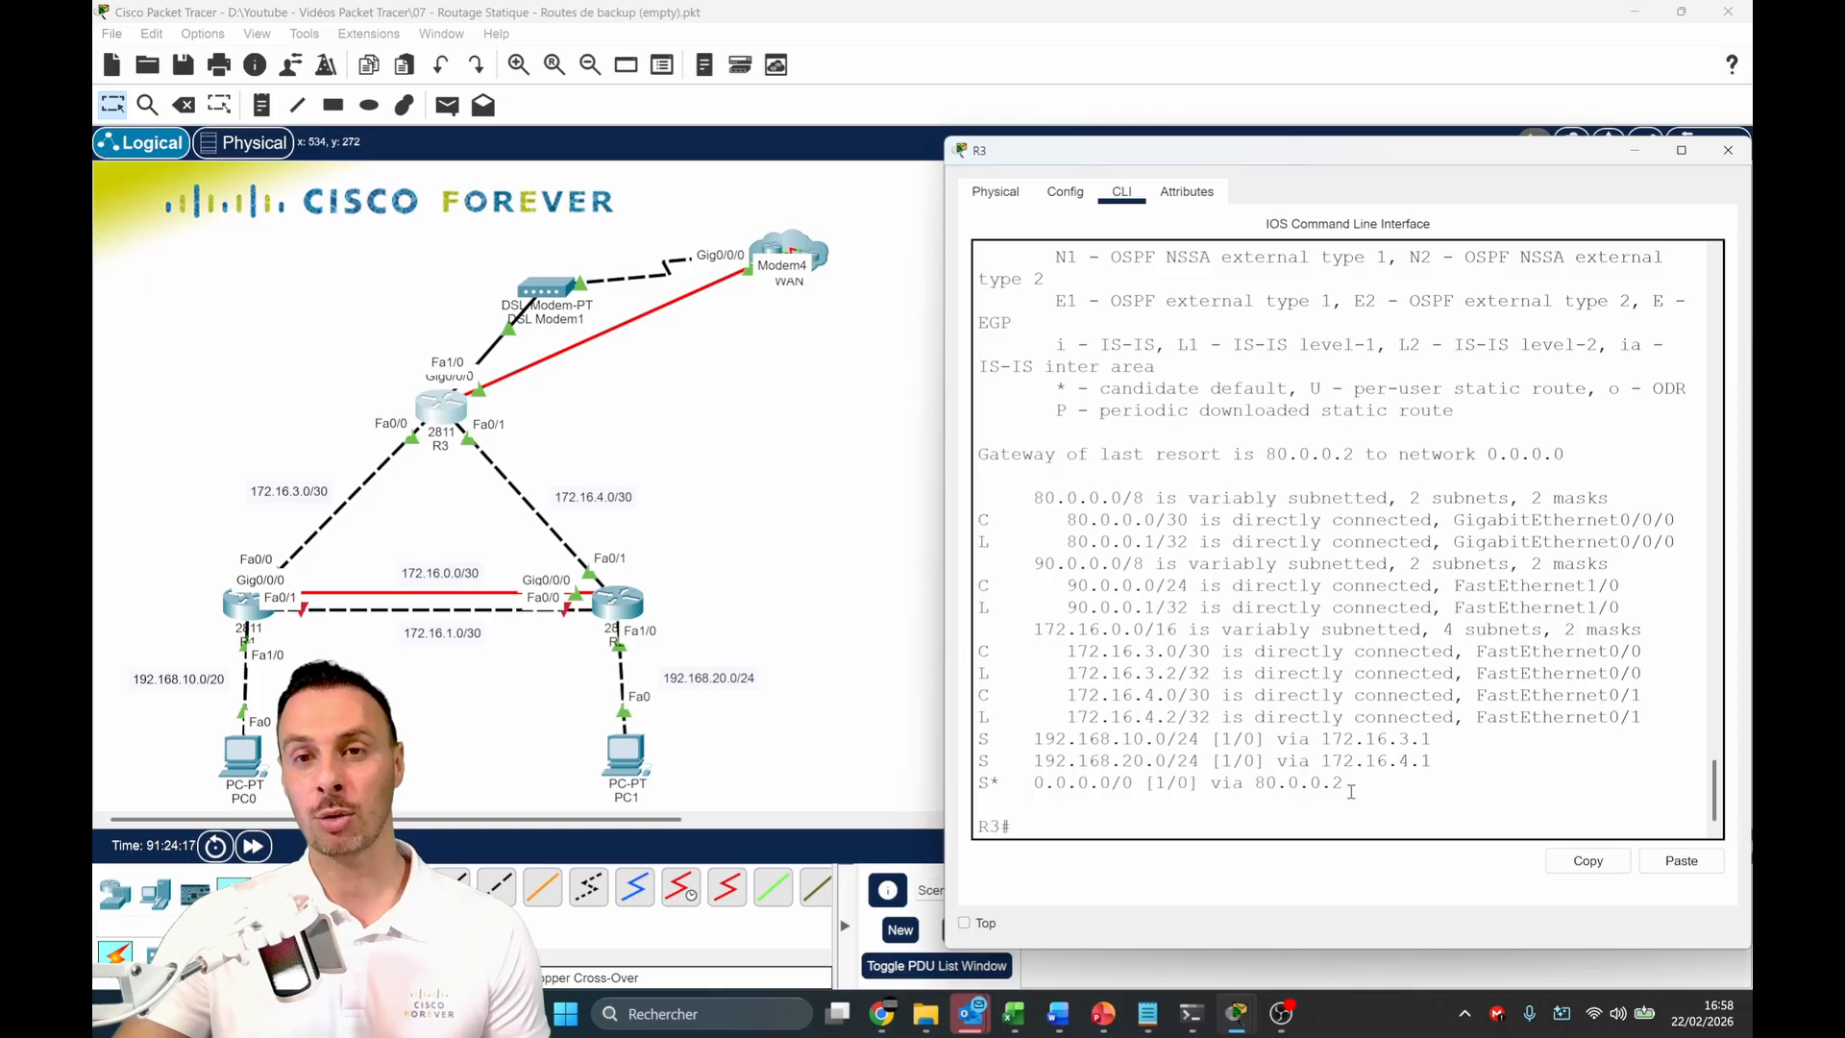
Enter configuration mode on R3 and shut down interface GigabitEthernet 0/0/0 to simulate a failure of the primary WAN link
text(conf t)
key(Return)
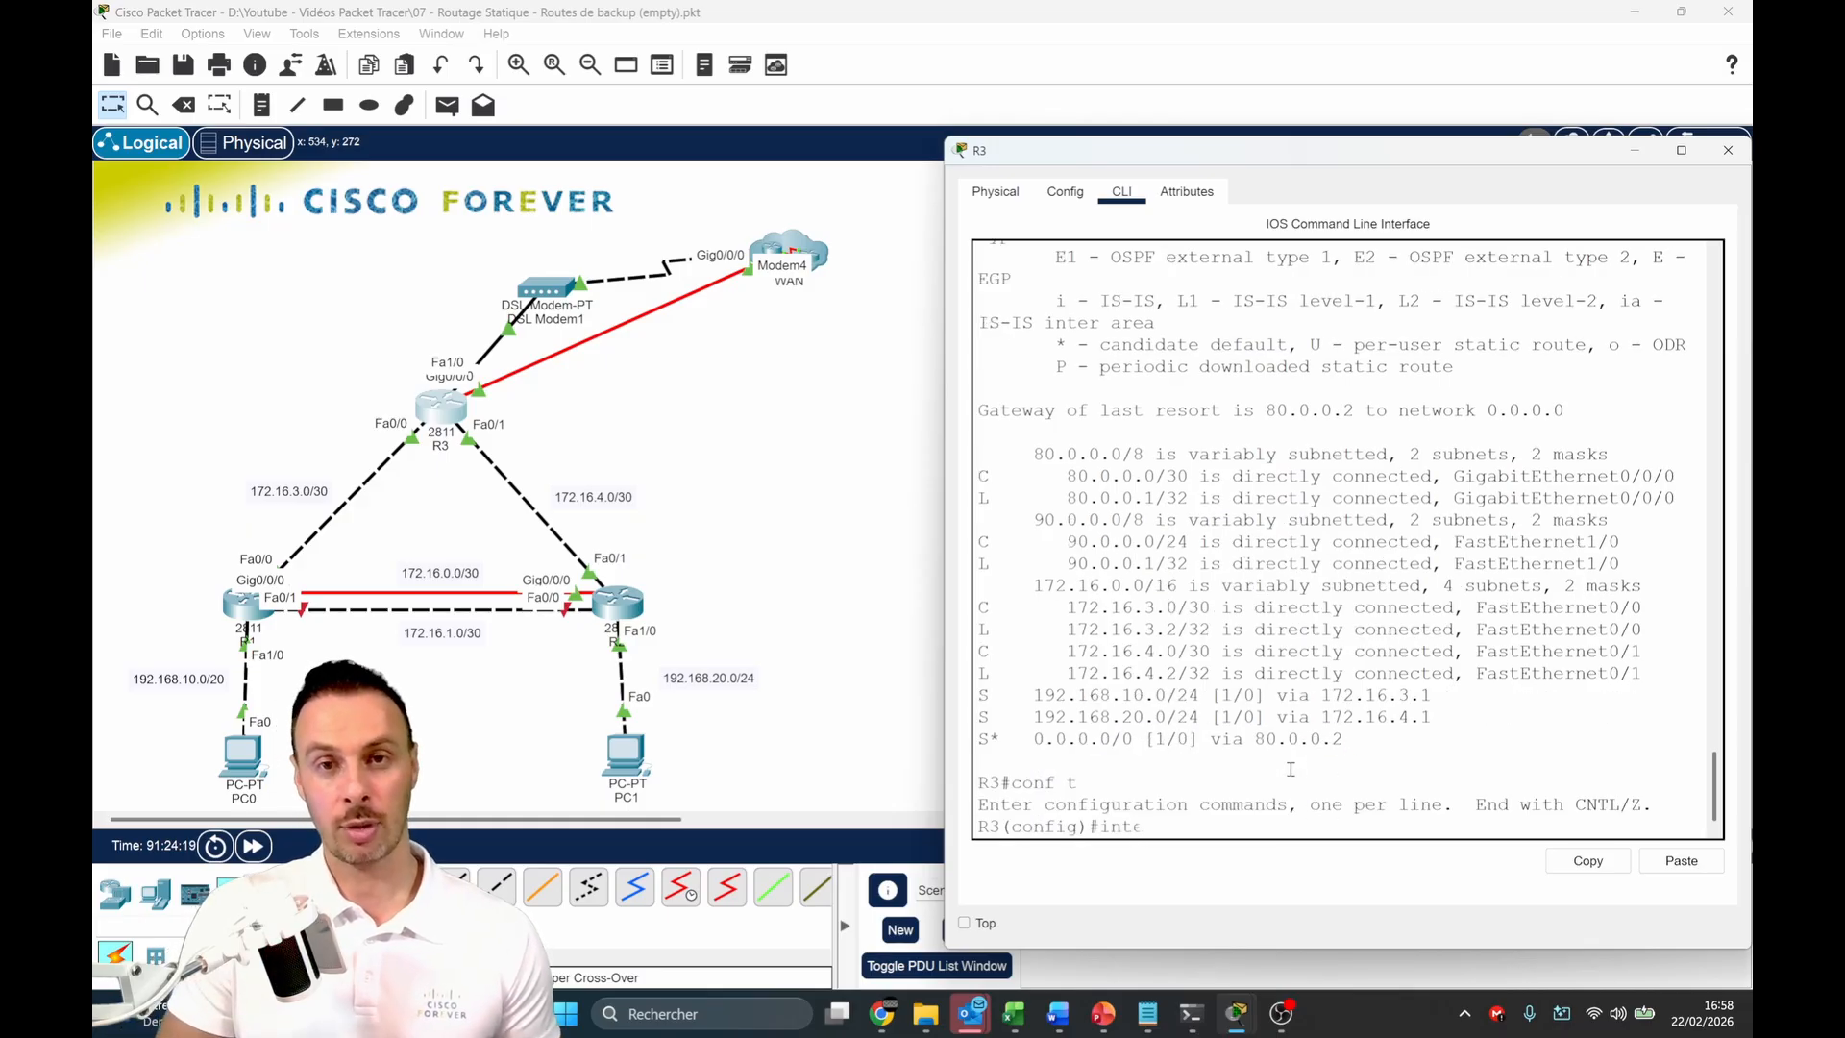
text(inte)
key(Tab)
text(gi)
key(Tab)
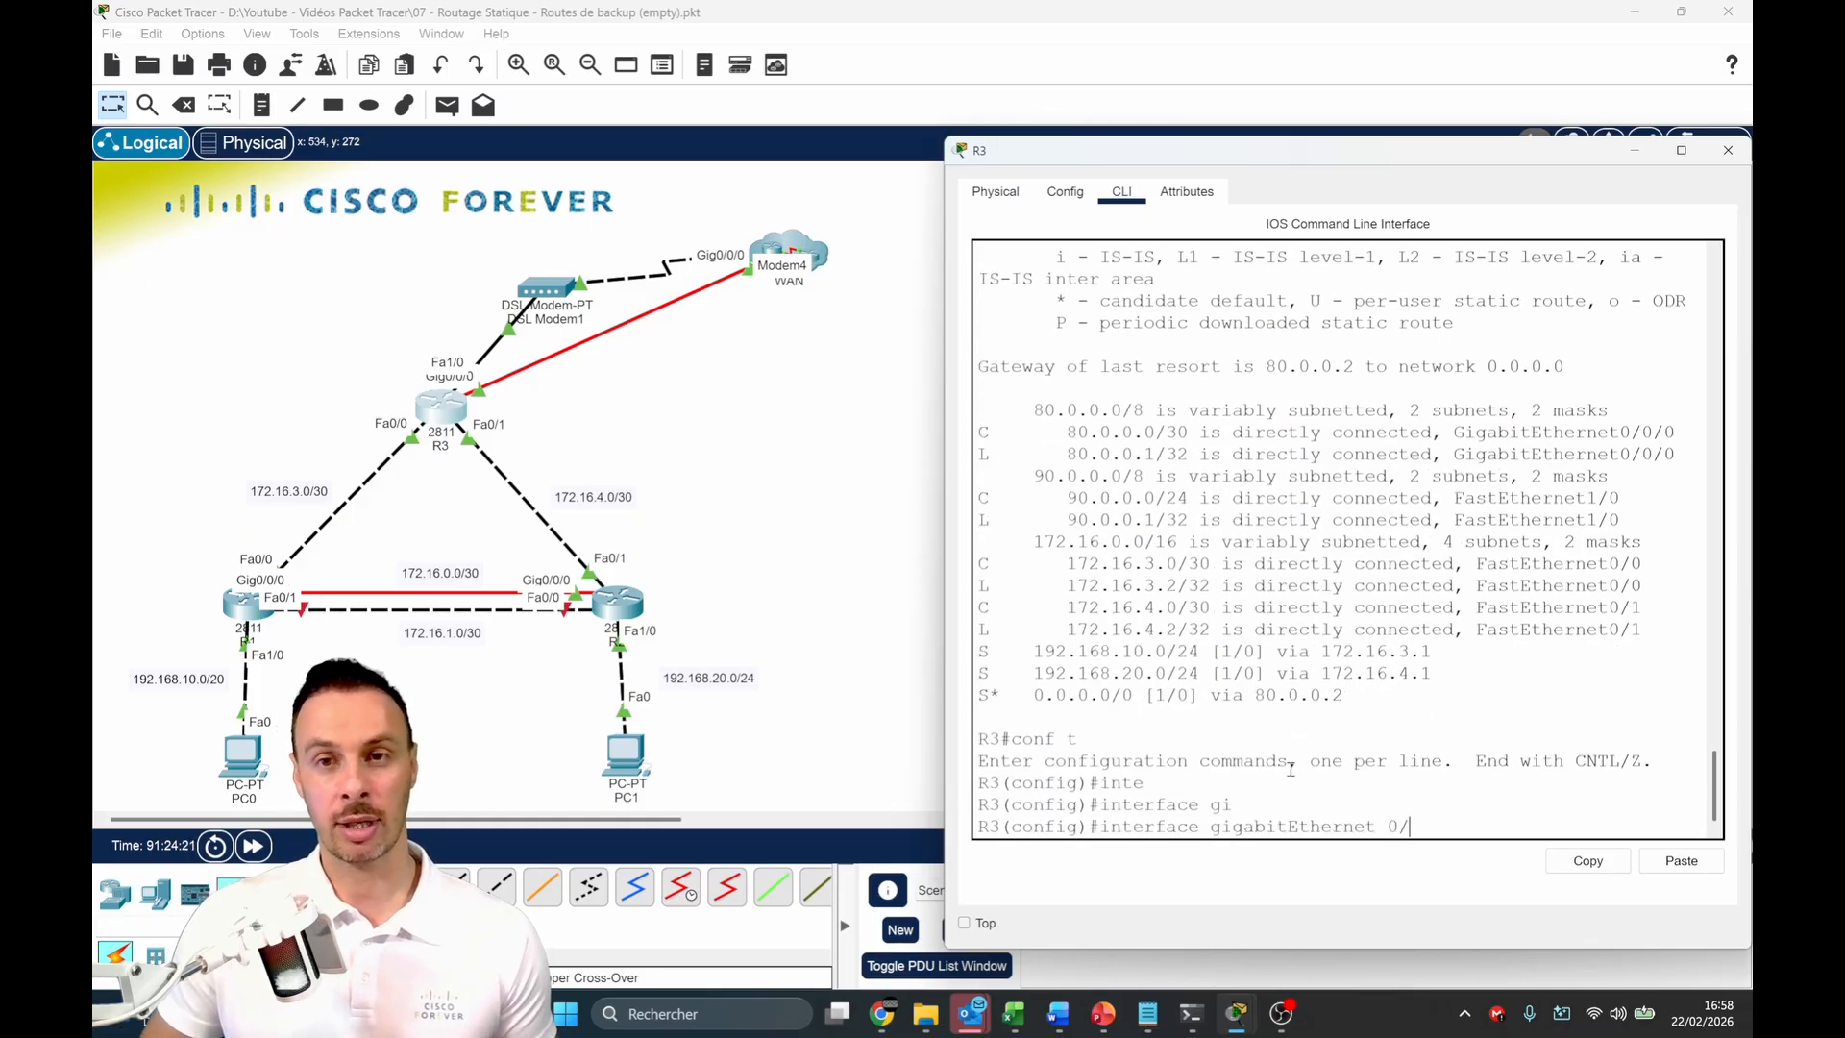
text(0/0)
key(Num_Lock)
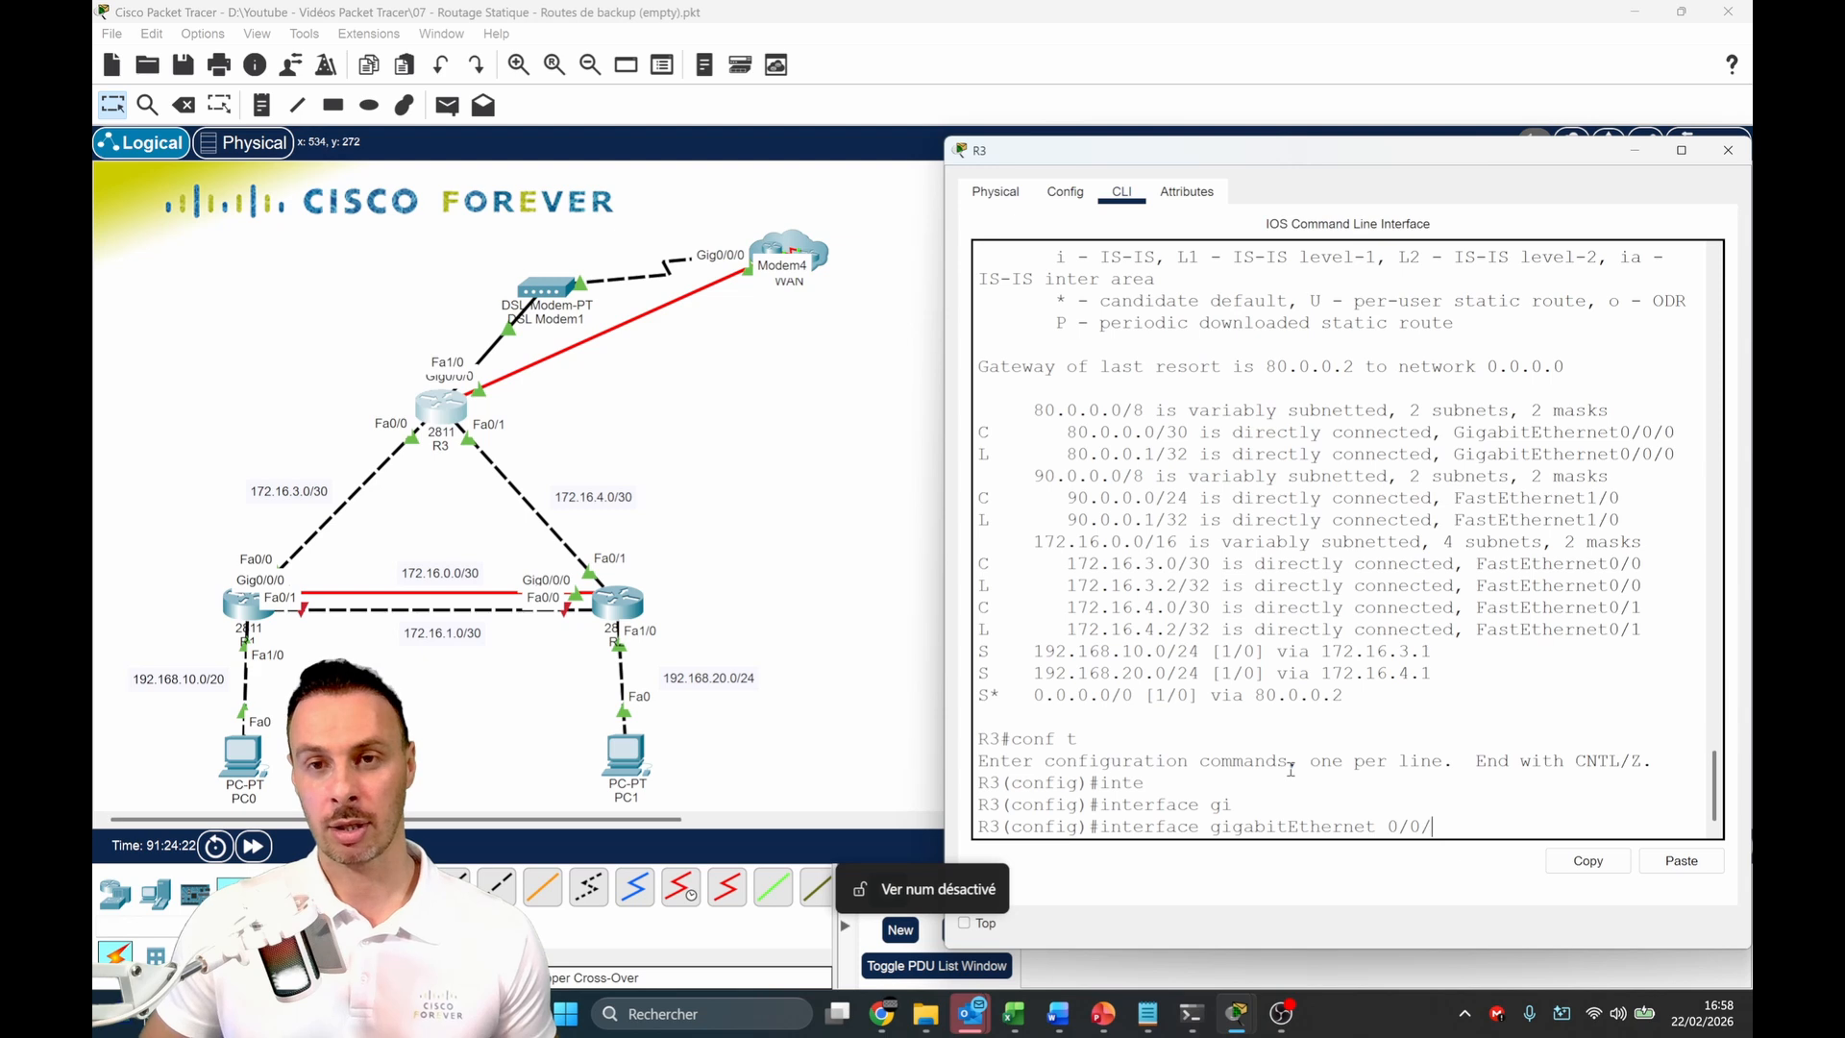
text(/)
key(Num_Lock)
text(0)
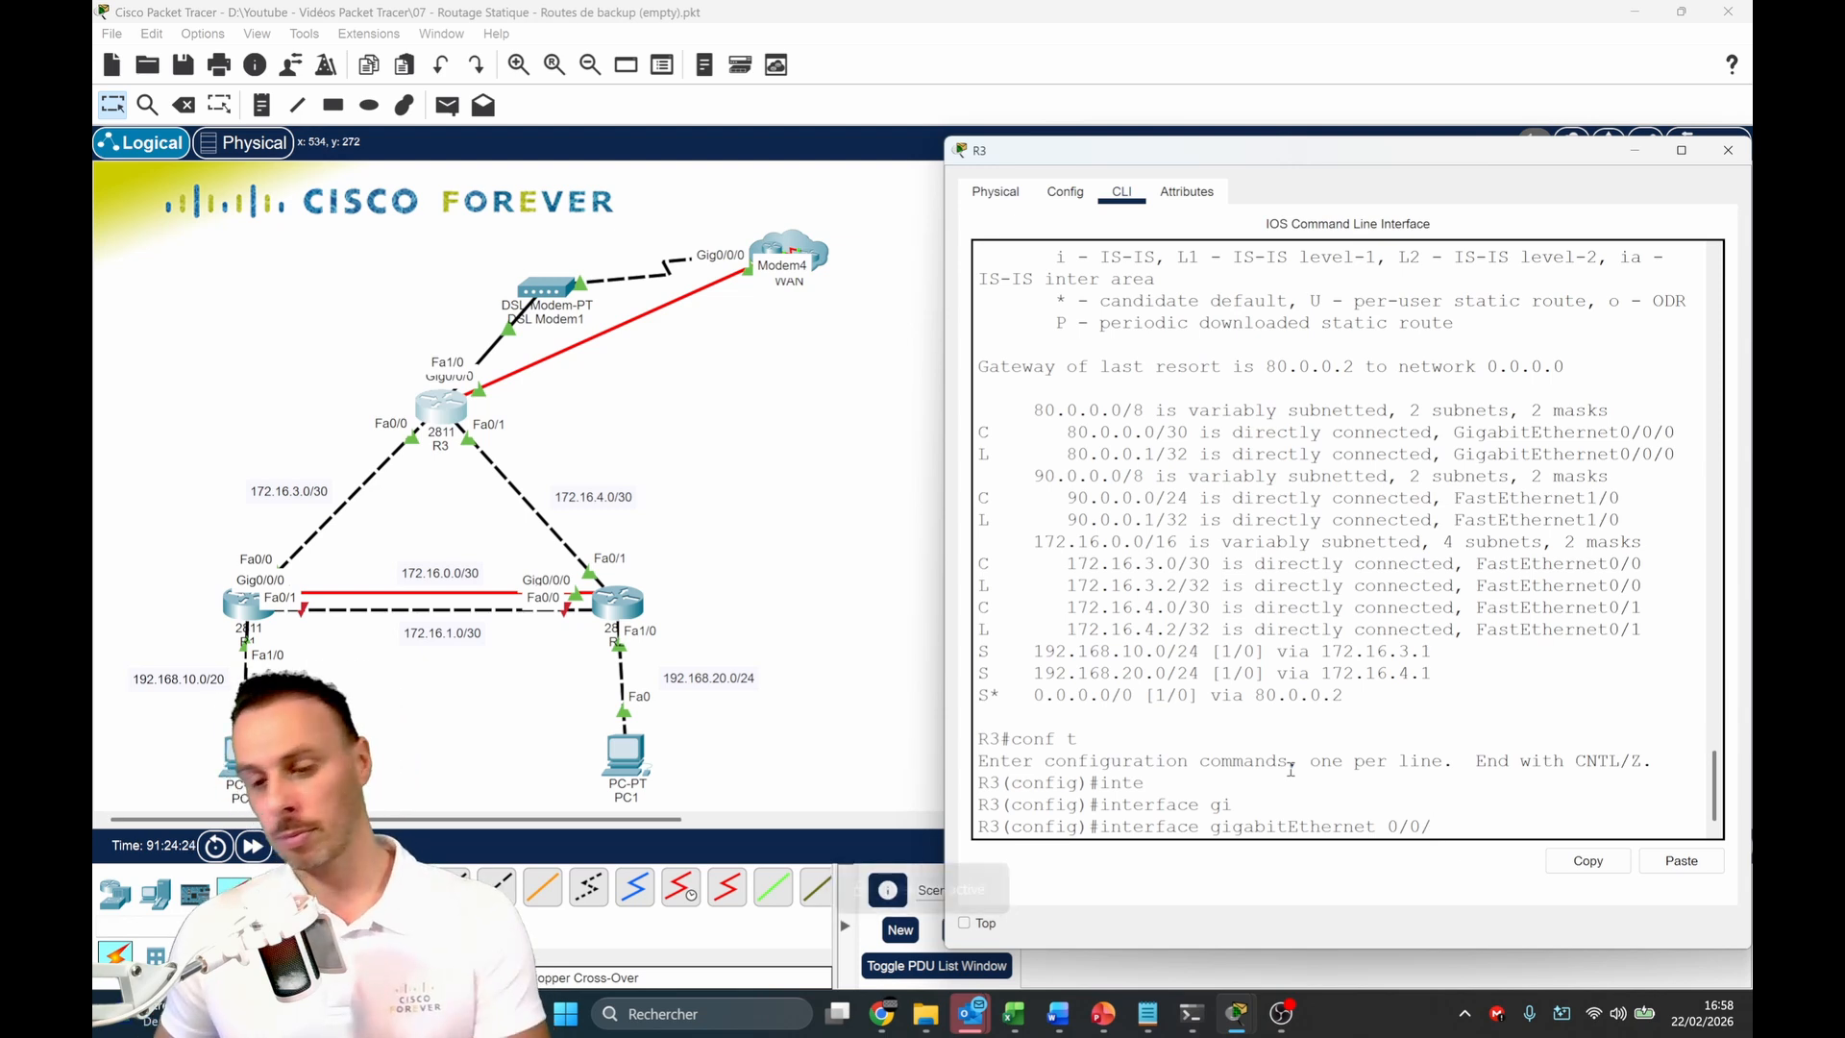
key(Return)
text(shut)
key(Tab)
key(Return)
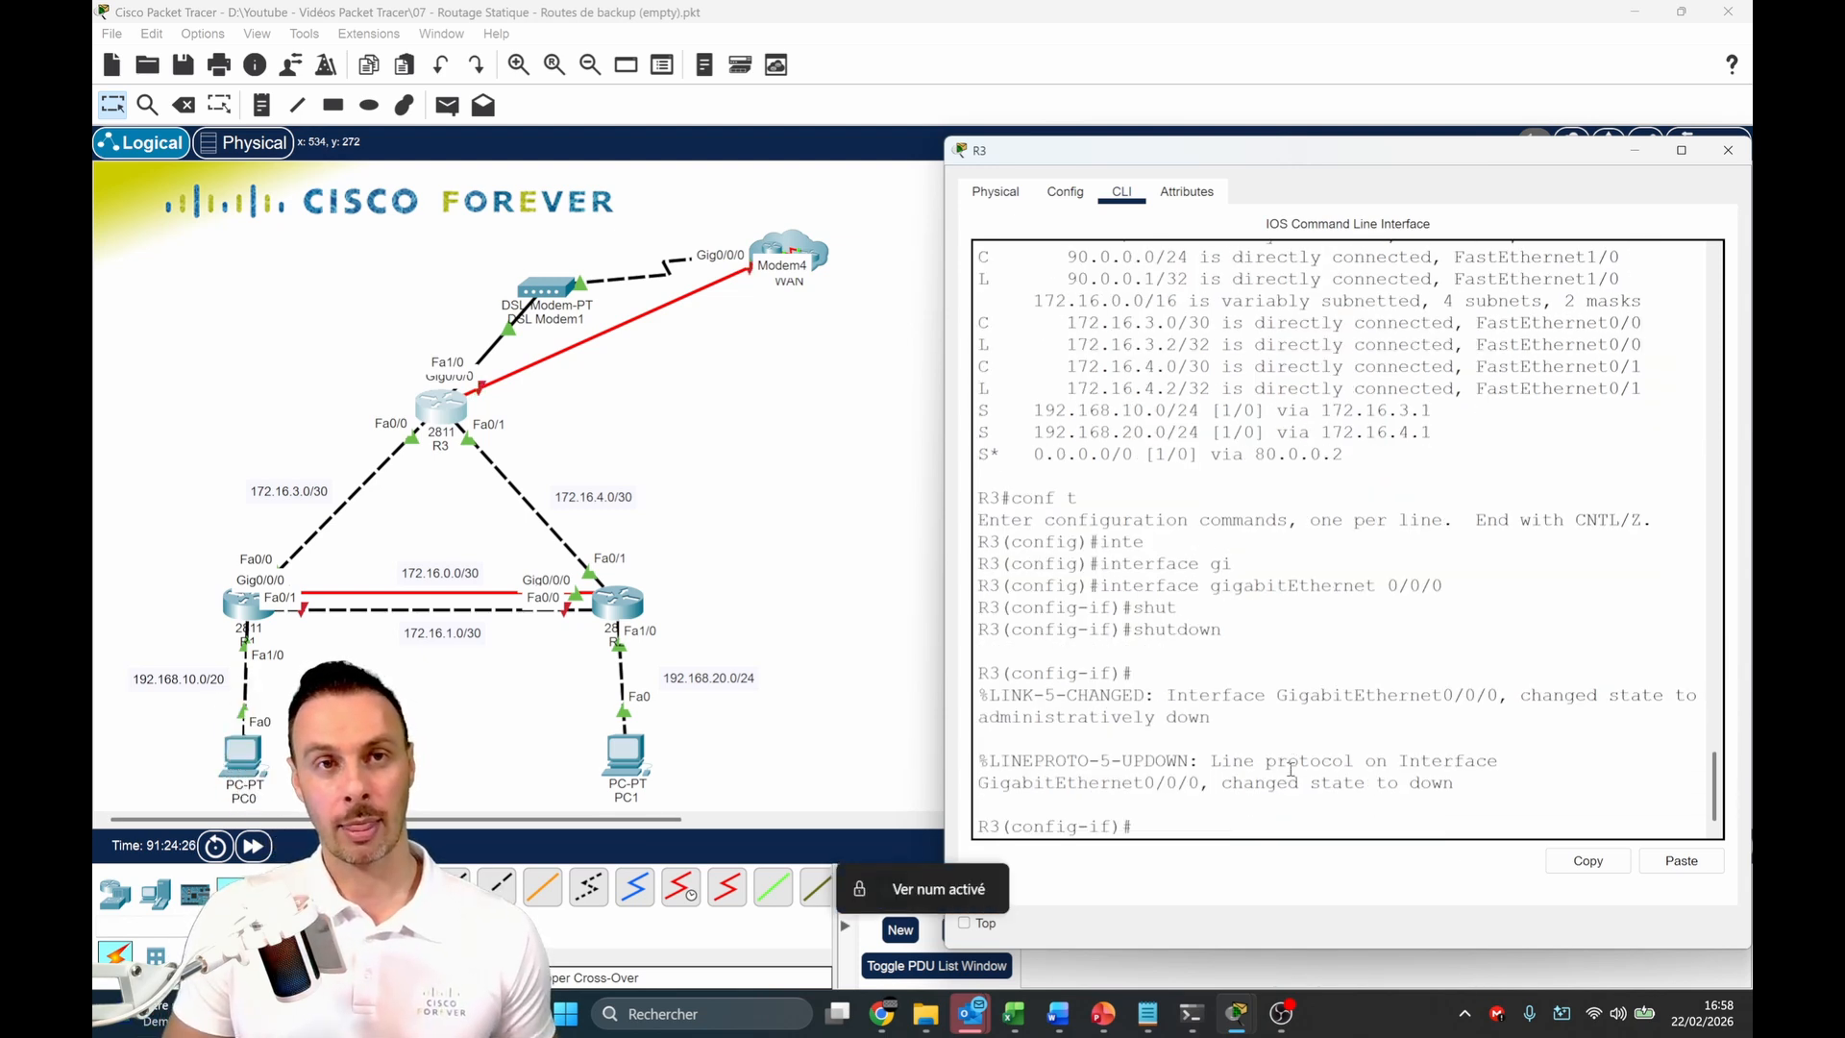
Display R3's IP routing table from interface configuration mode and mark the next hop of the default route
key(Return)
text(do sh ip route)
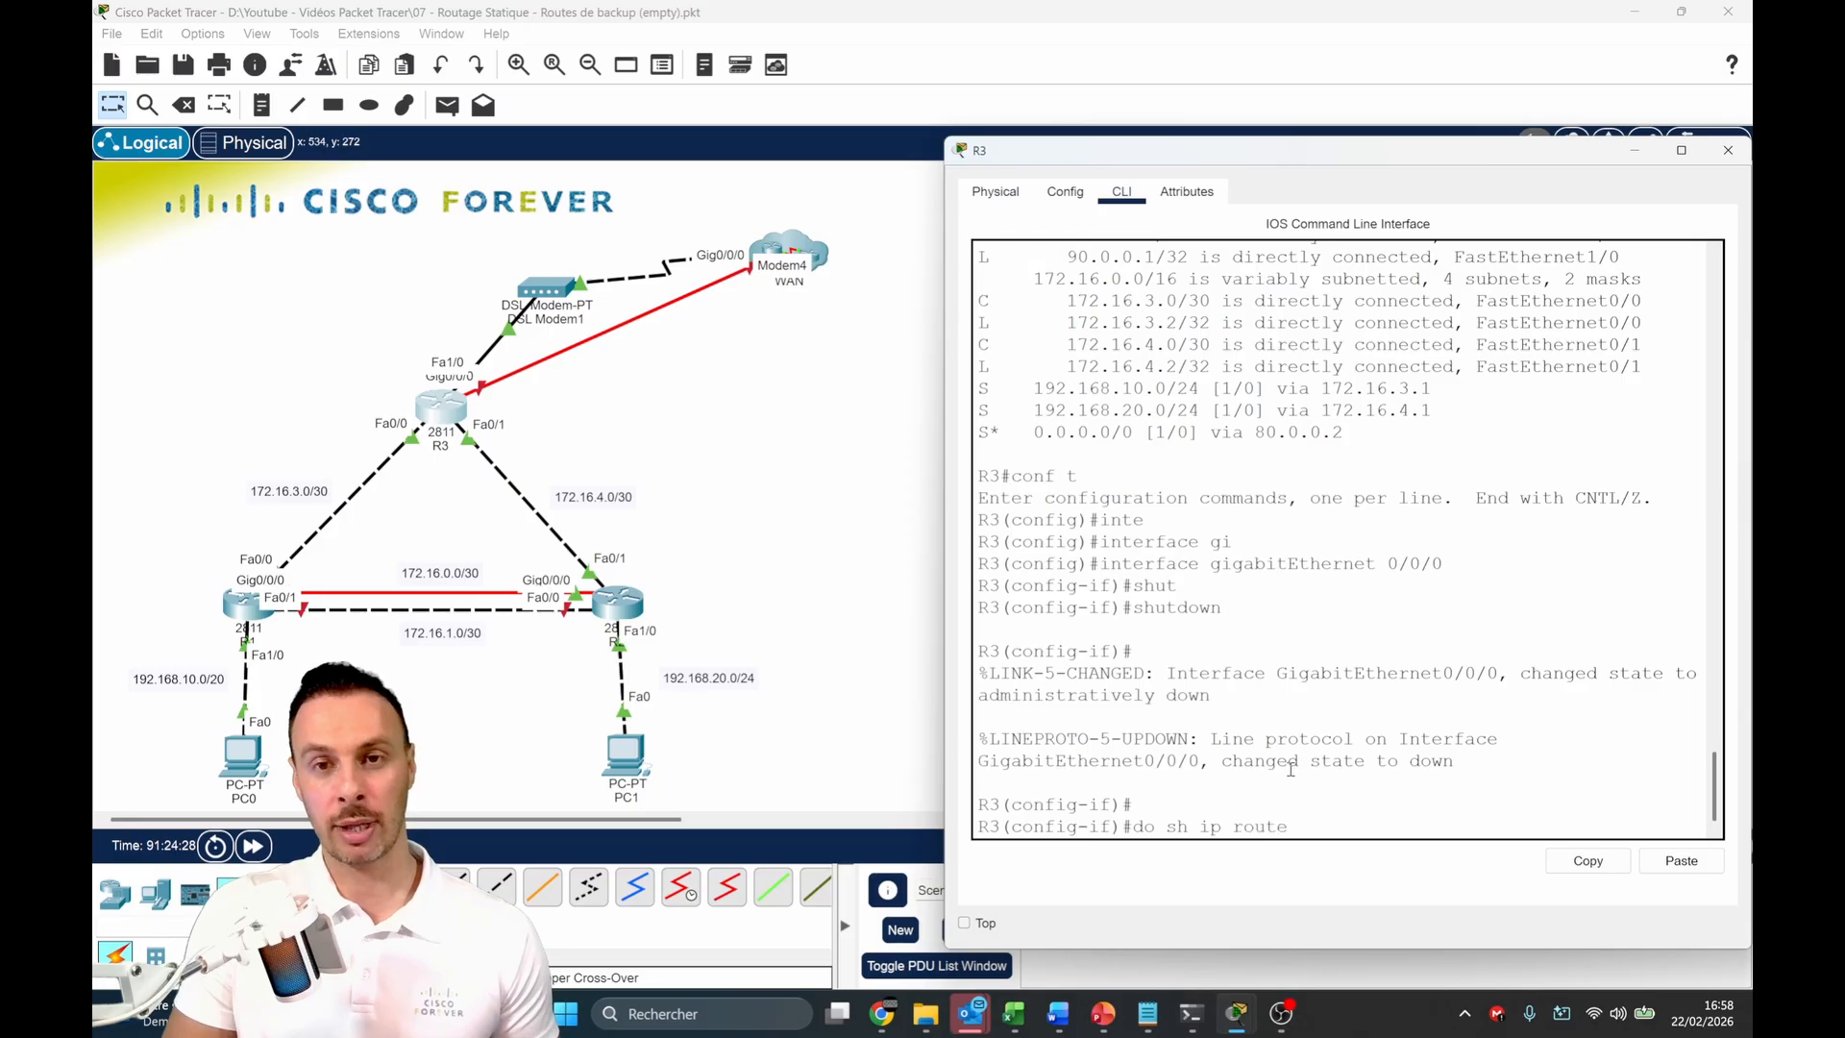
key(Return)
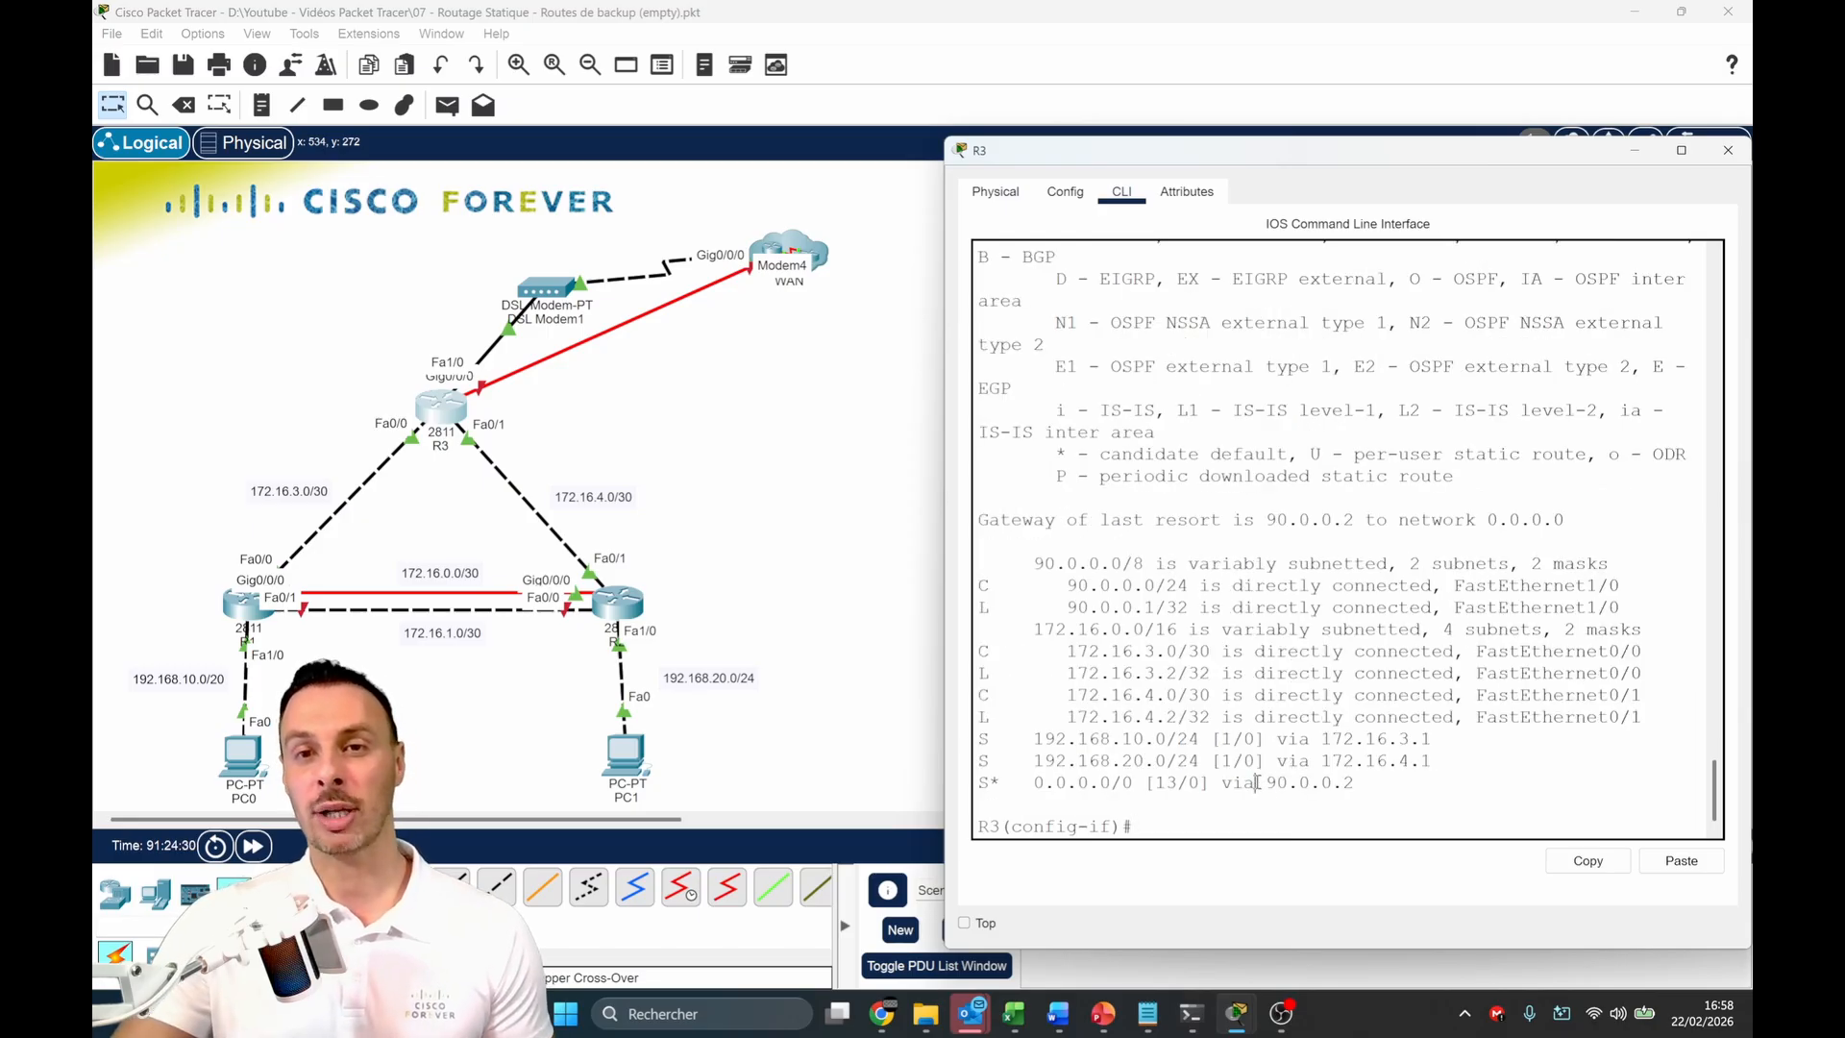
drag(1256, 782, 1355, 786)
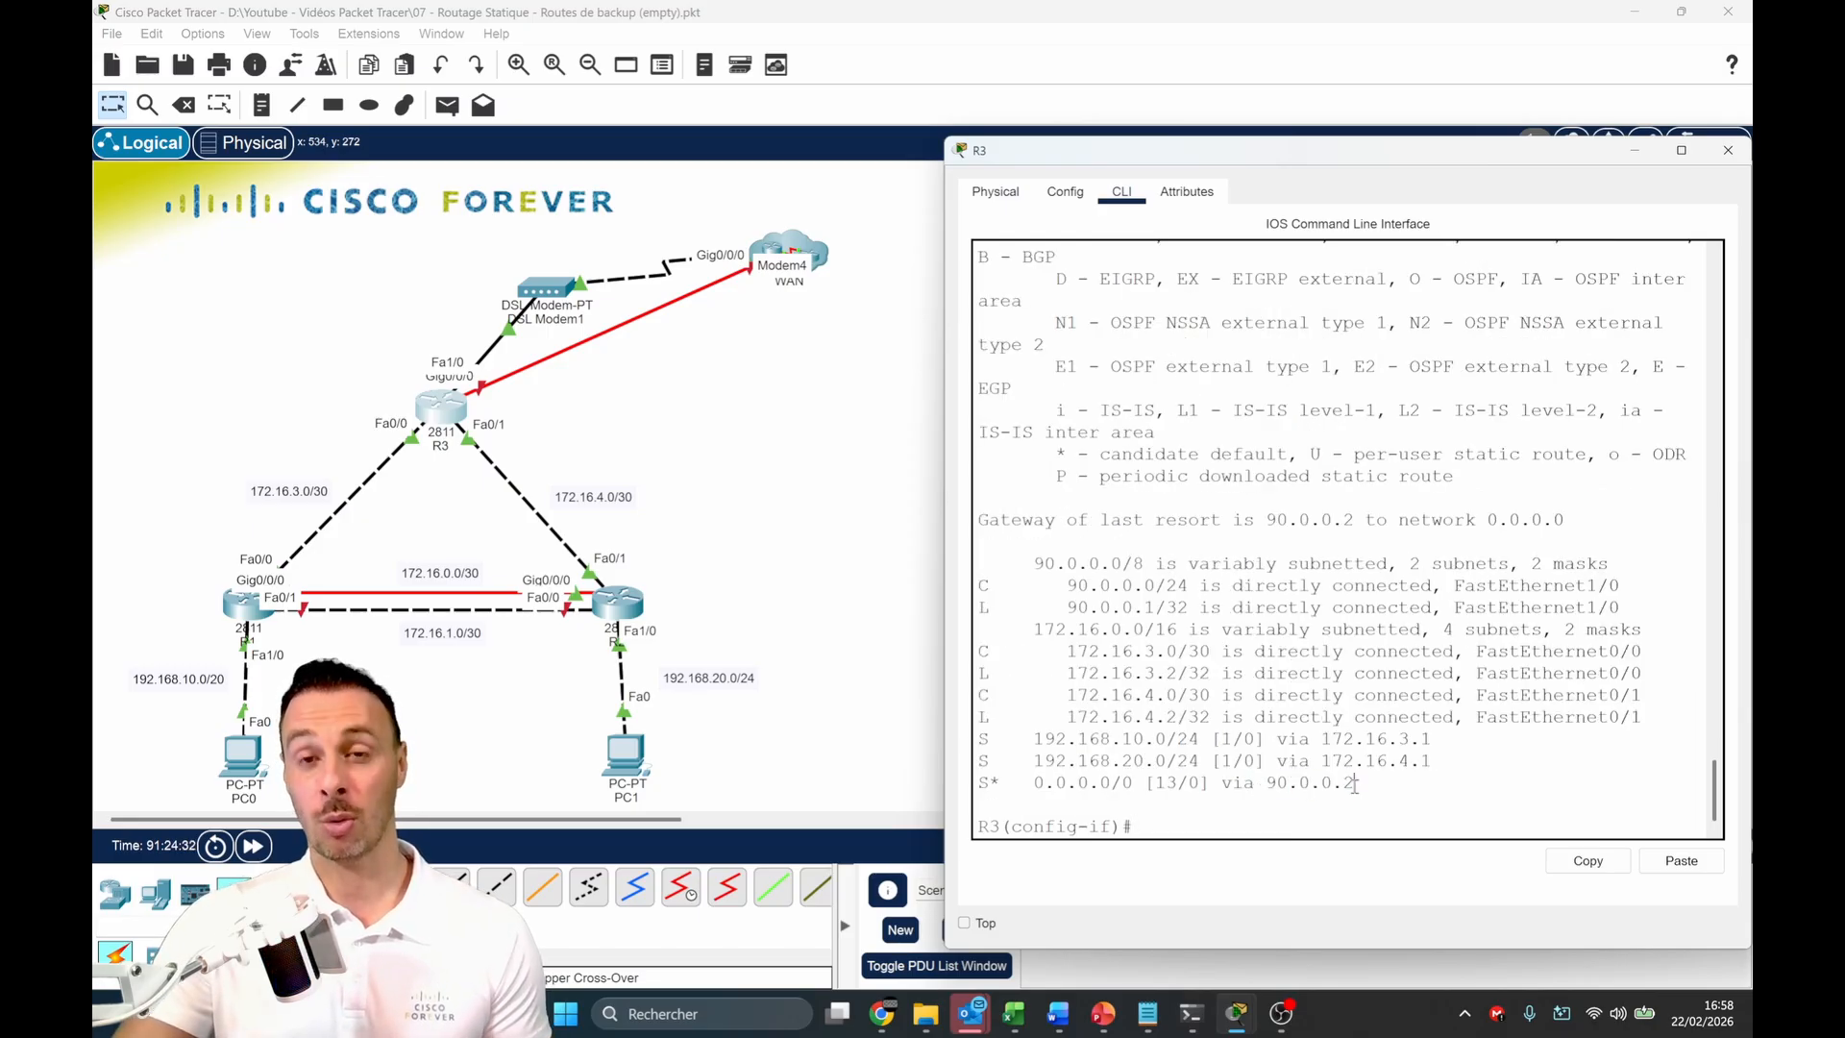
Trace the route to 8.8.8.8 from PC0 while R3's primary WAN interface is shut down
click(245, 756)
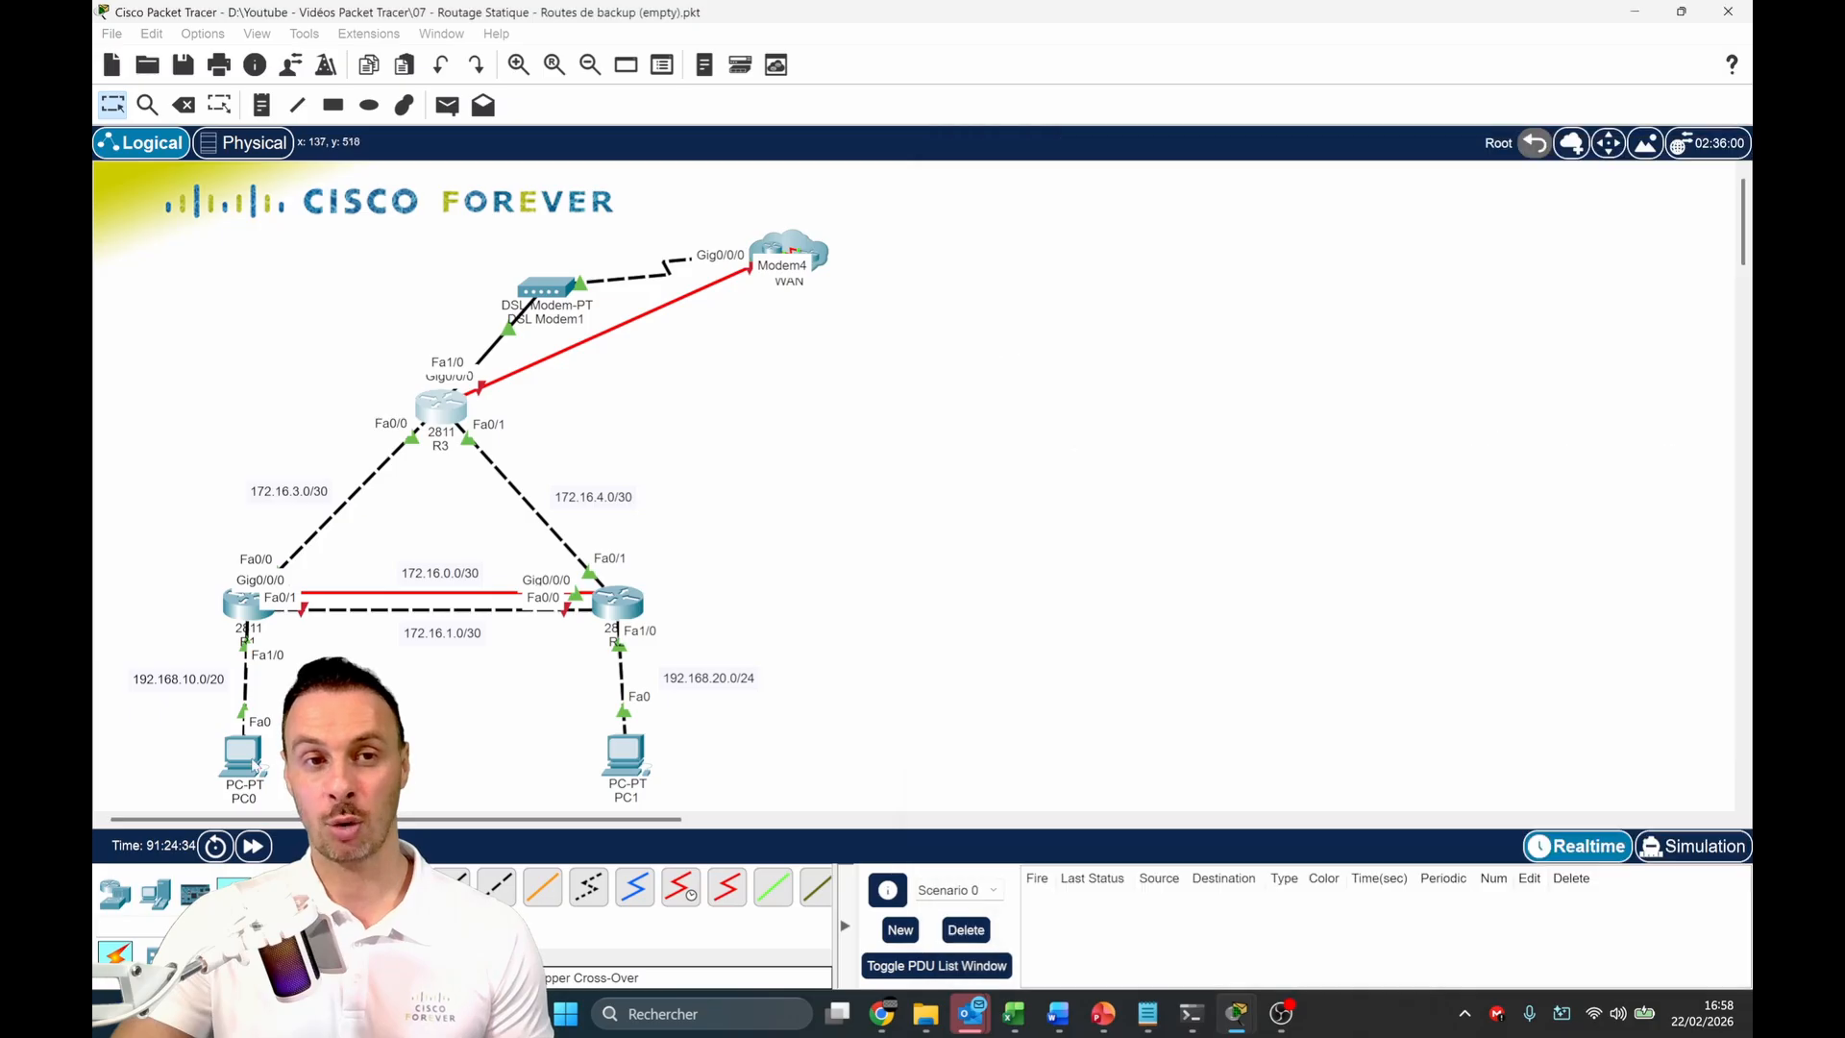
click(1093, 753)
key(Up)
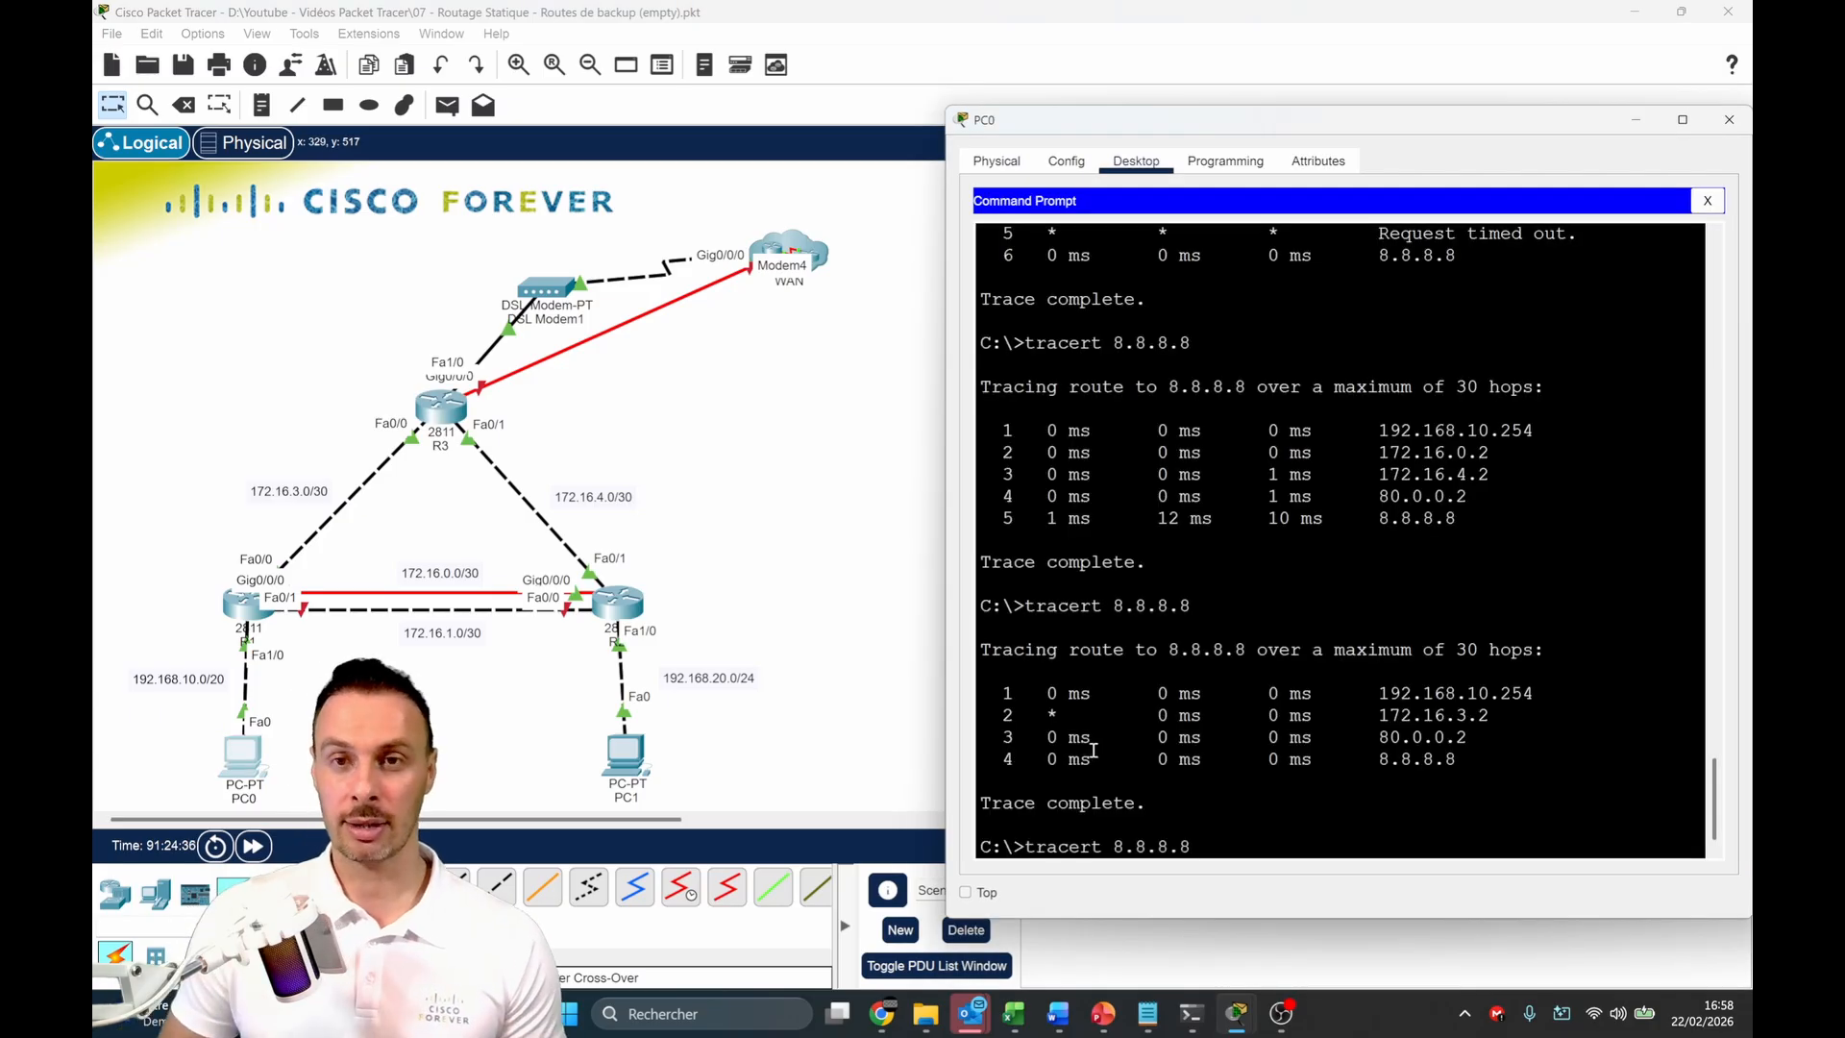
key(Return)
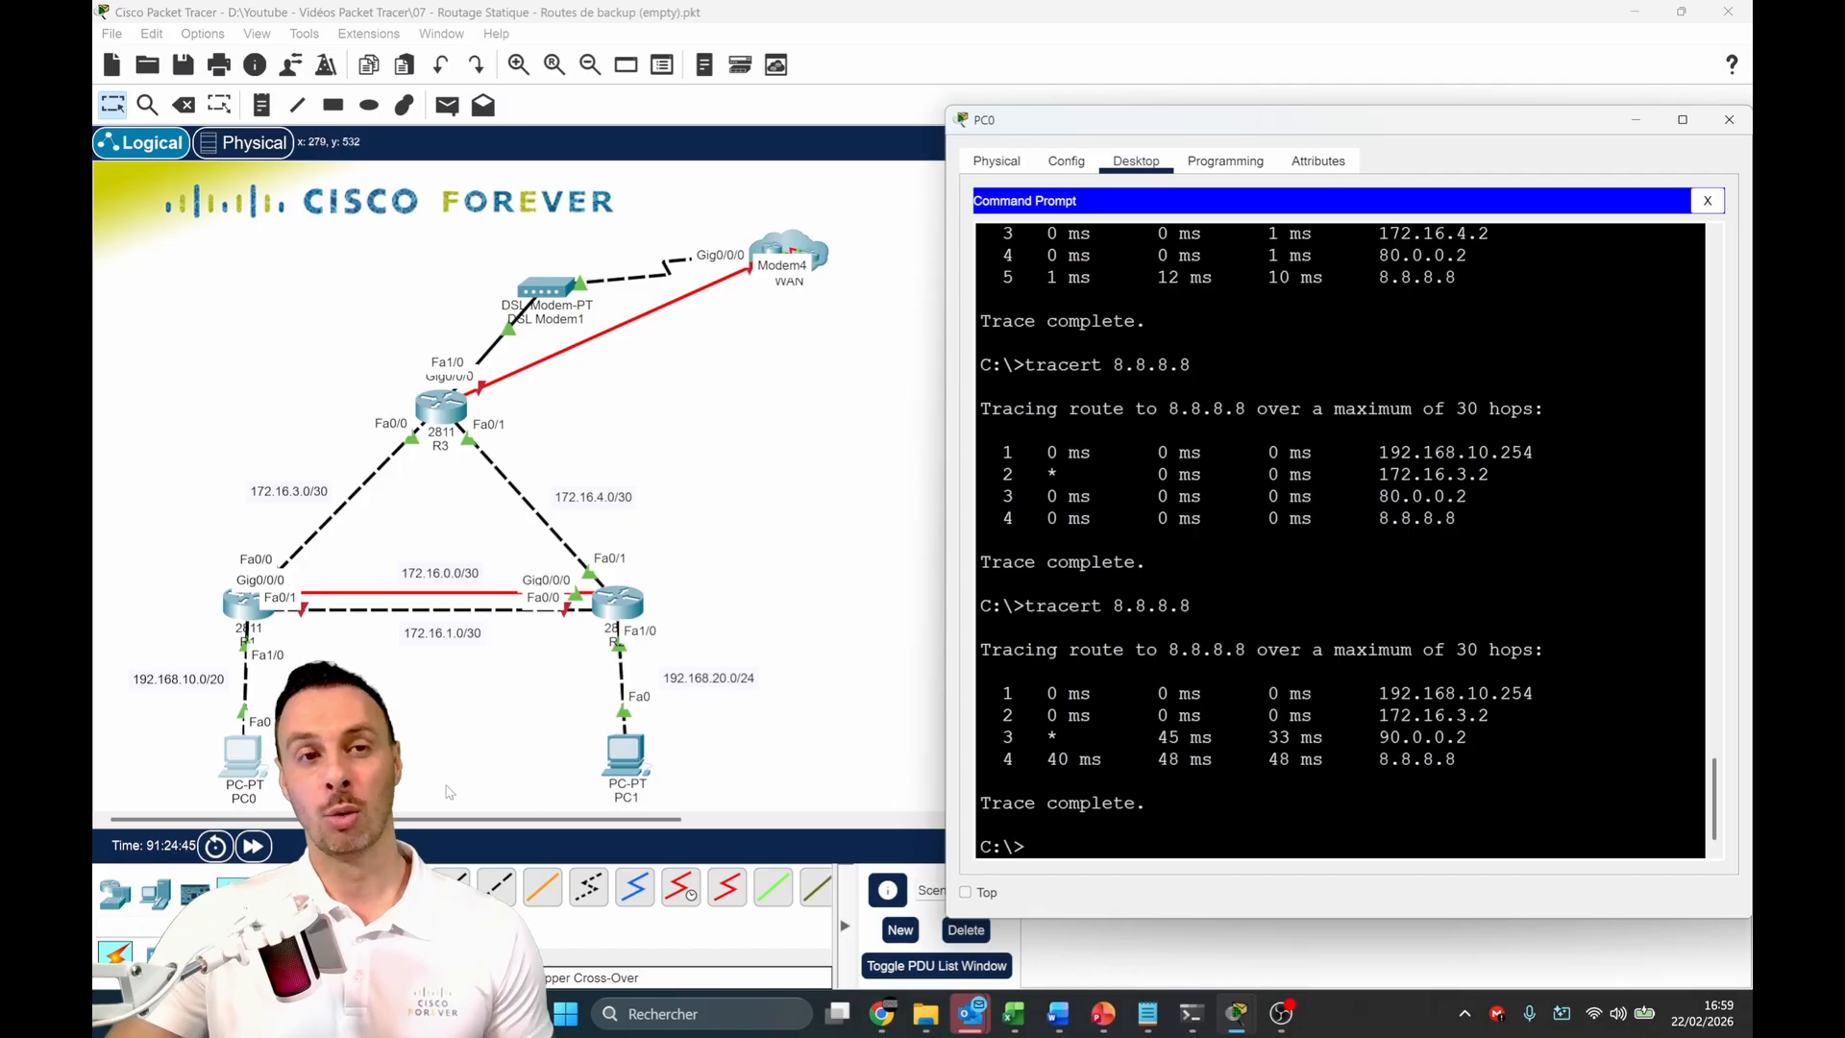
Edit PC0's recalled trace command into ping -t 8.8.8.8 and start the continuous ping
key(Up)
key(Left)
key(Left)
key(Left)
key(Left)
key(Left)
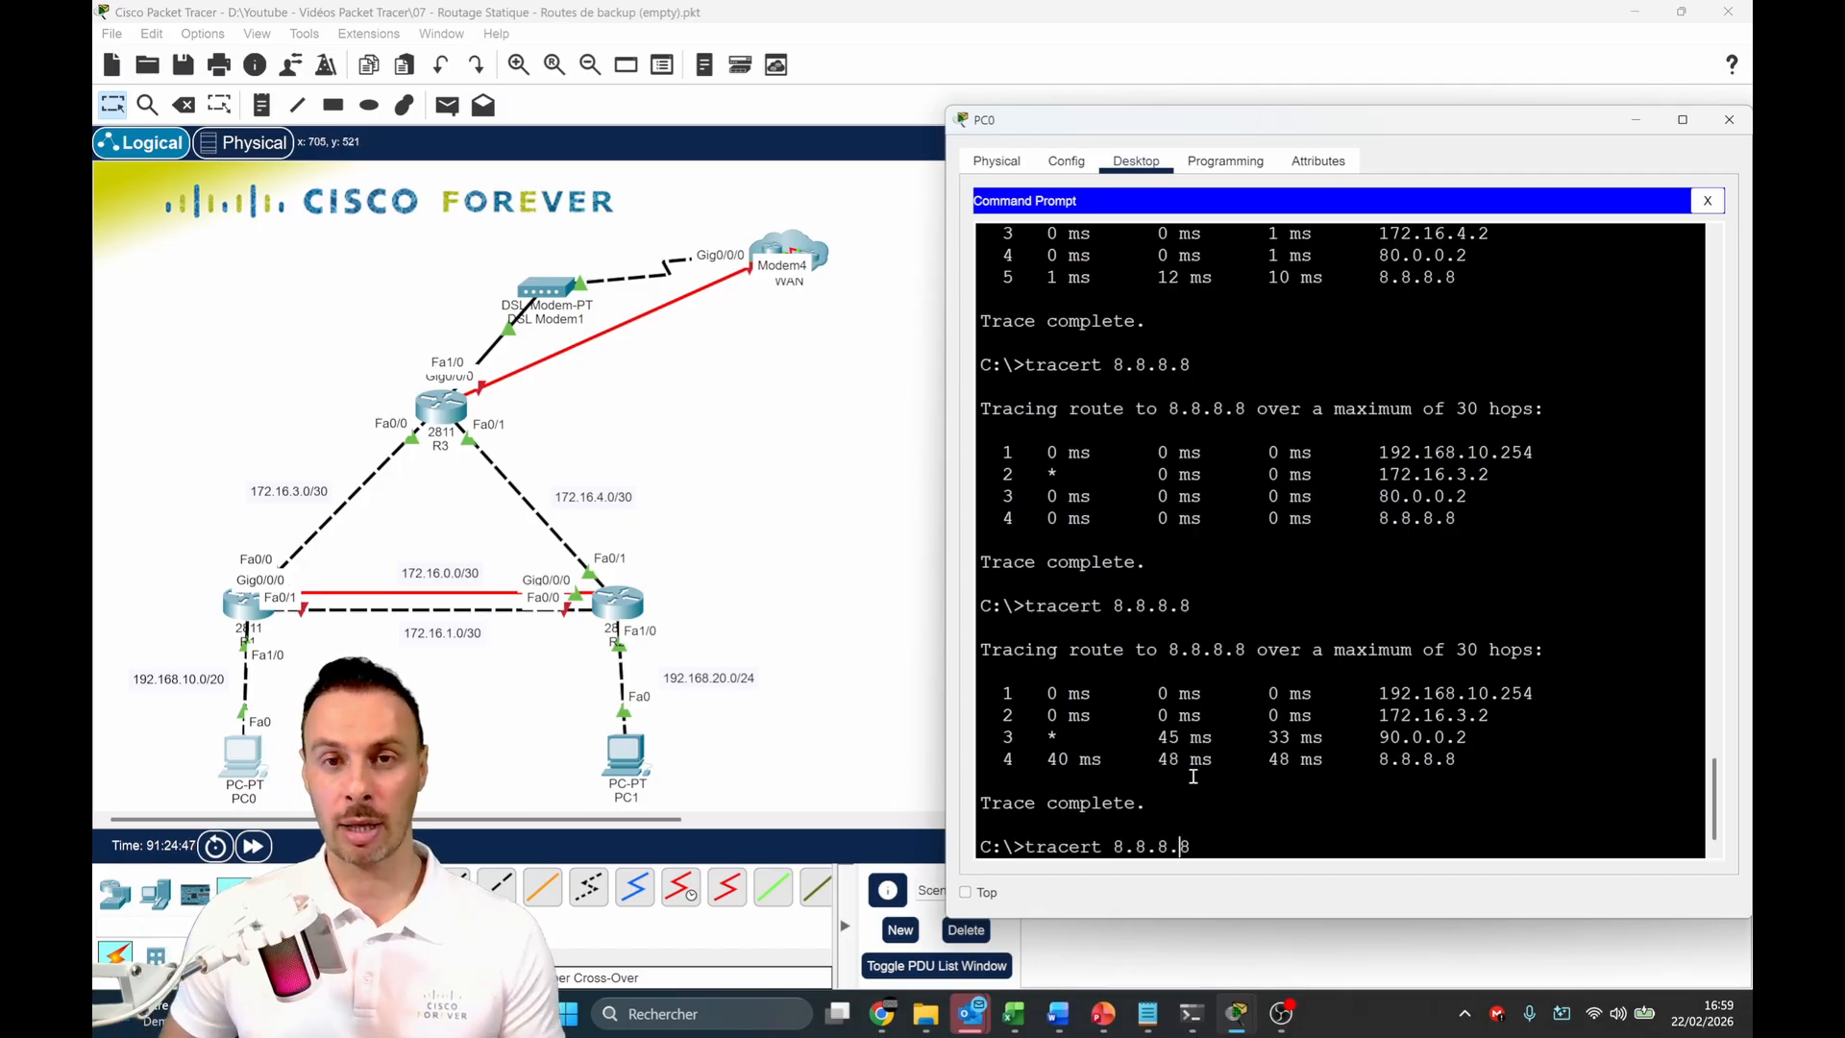
key(BackSpace)
key(BackSpace)
key(BackSpace)
key(BackSpace)
key(BackSpace)
key(BackSpace)
key(BackSpace)
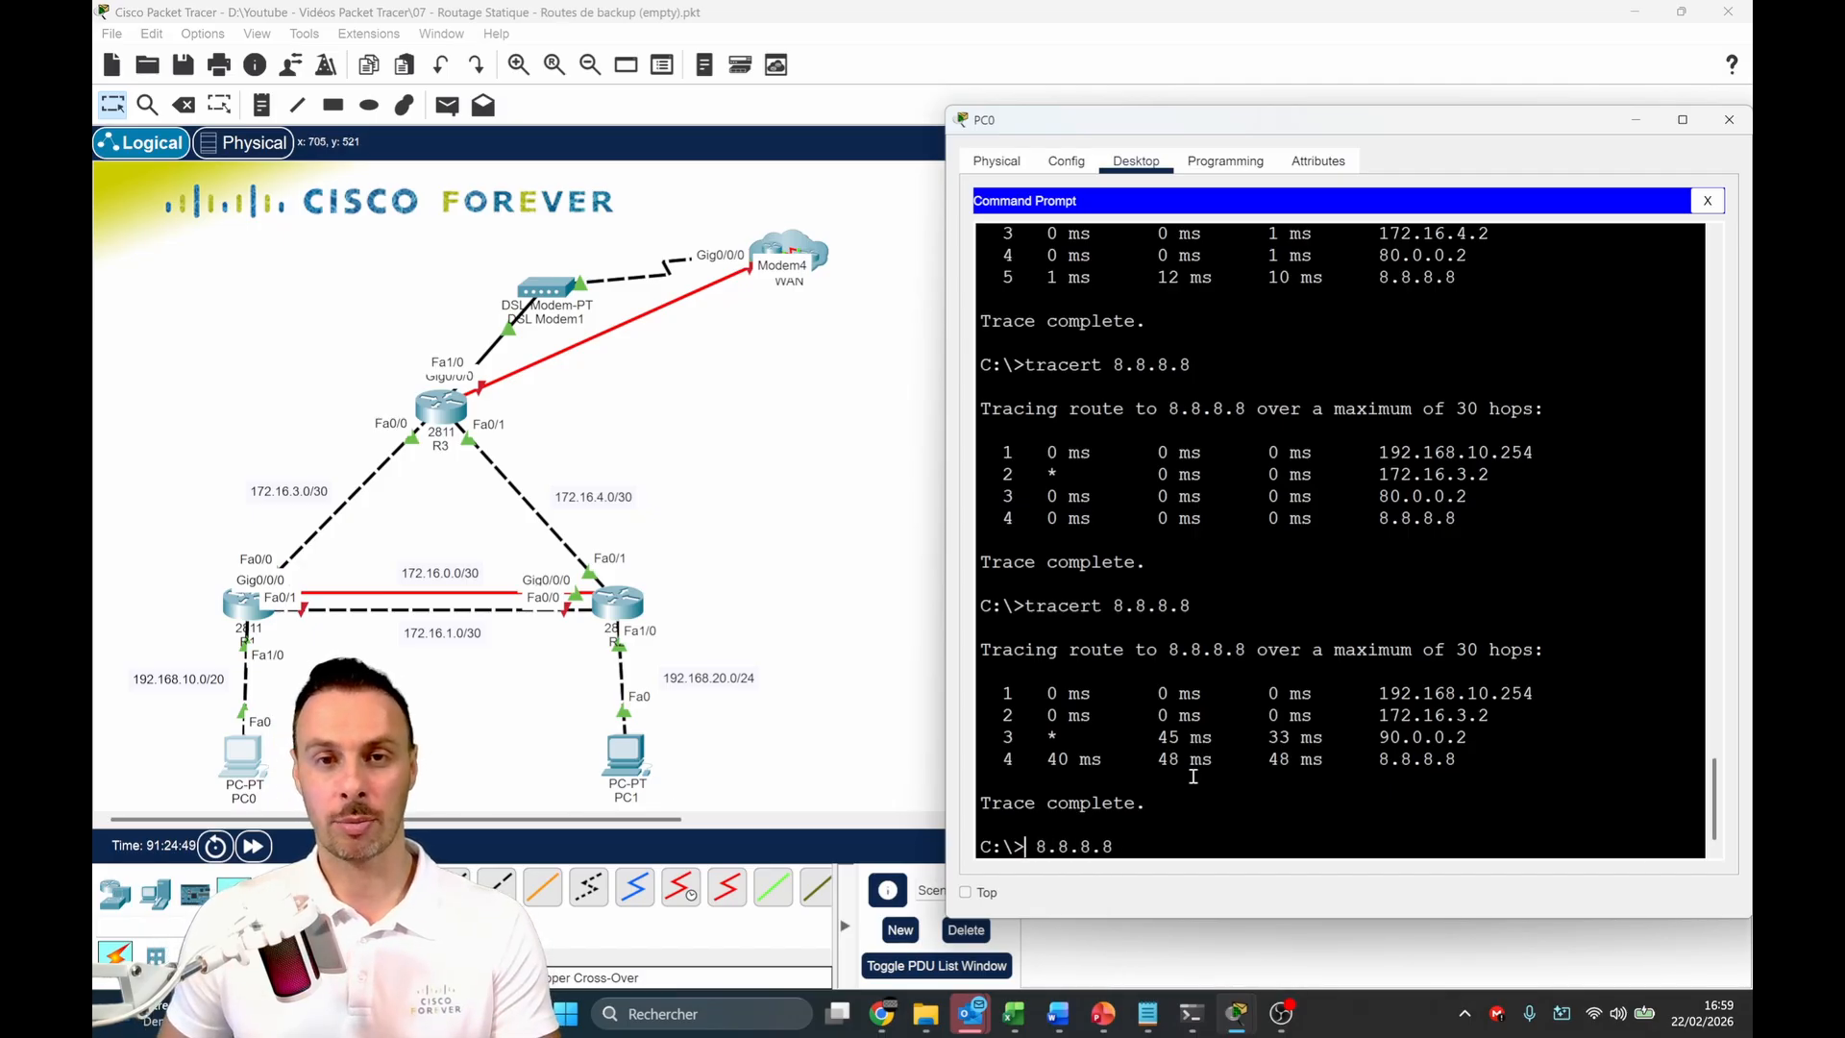
text(ping -t)
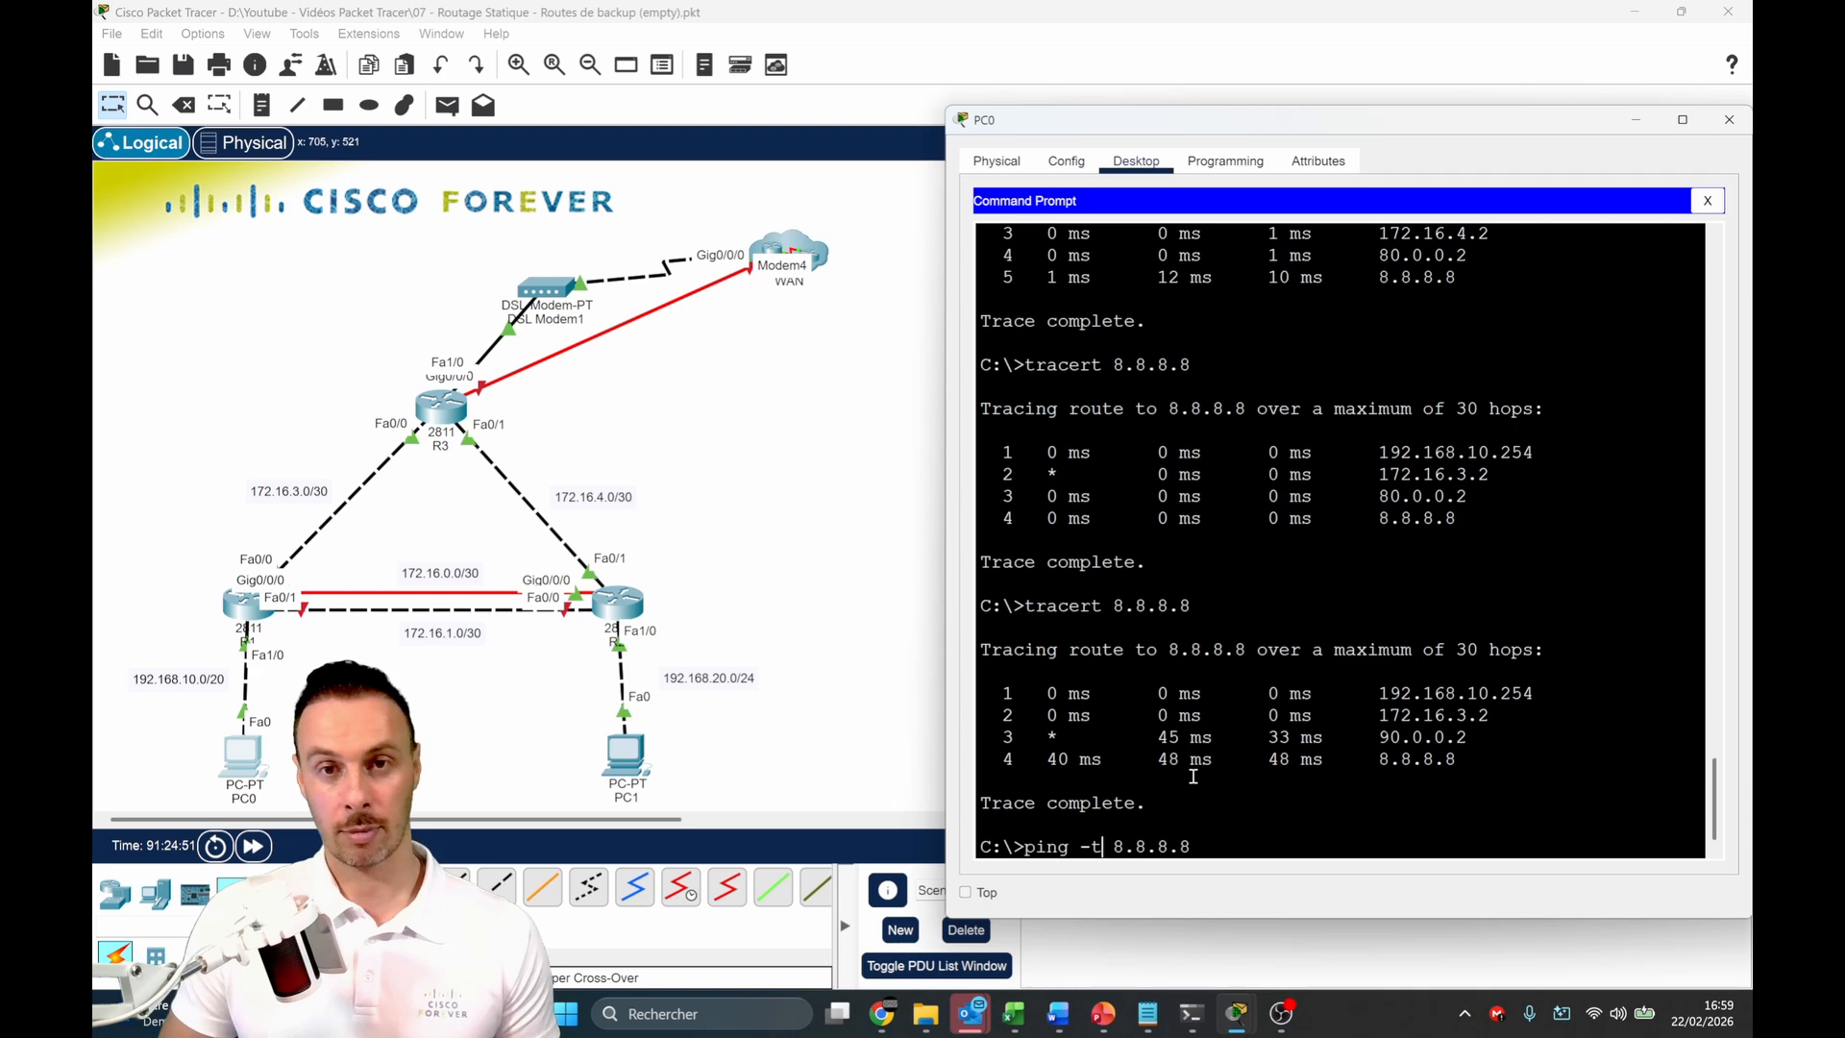
key(Return)
Keep PC0's window on top and arrange it beside R3's command line so both are visible
click(965, 892)
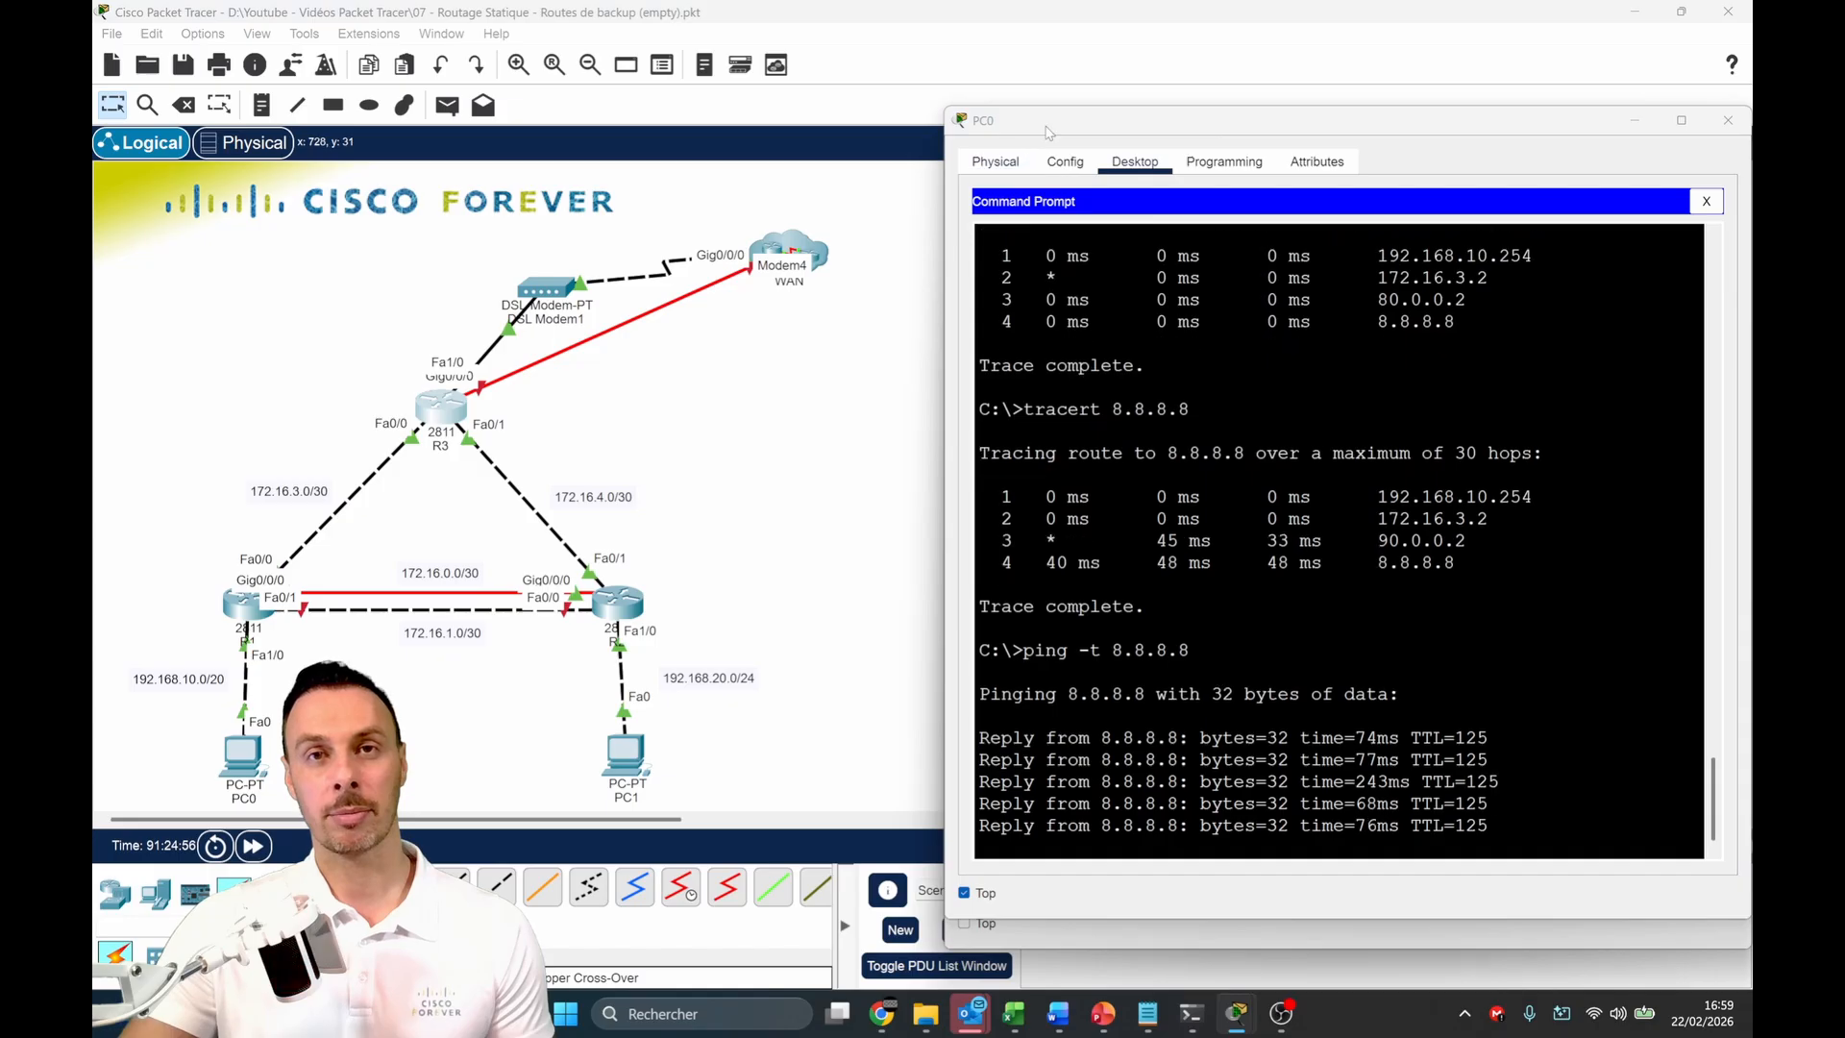
drag(1047, 133, 1274, 133)
drag(1088, 154, 748, 144)
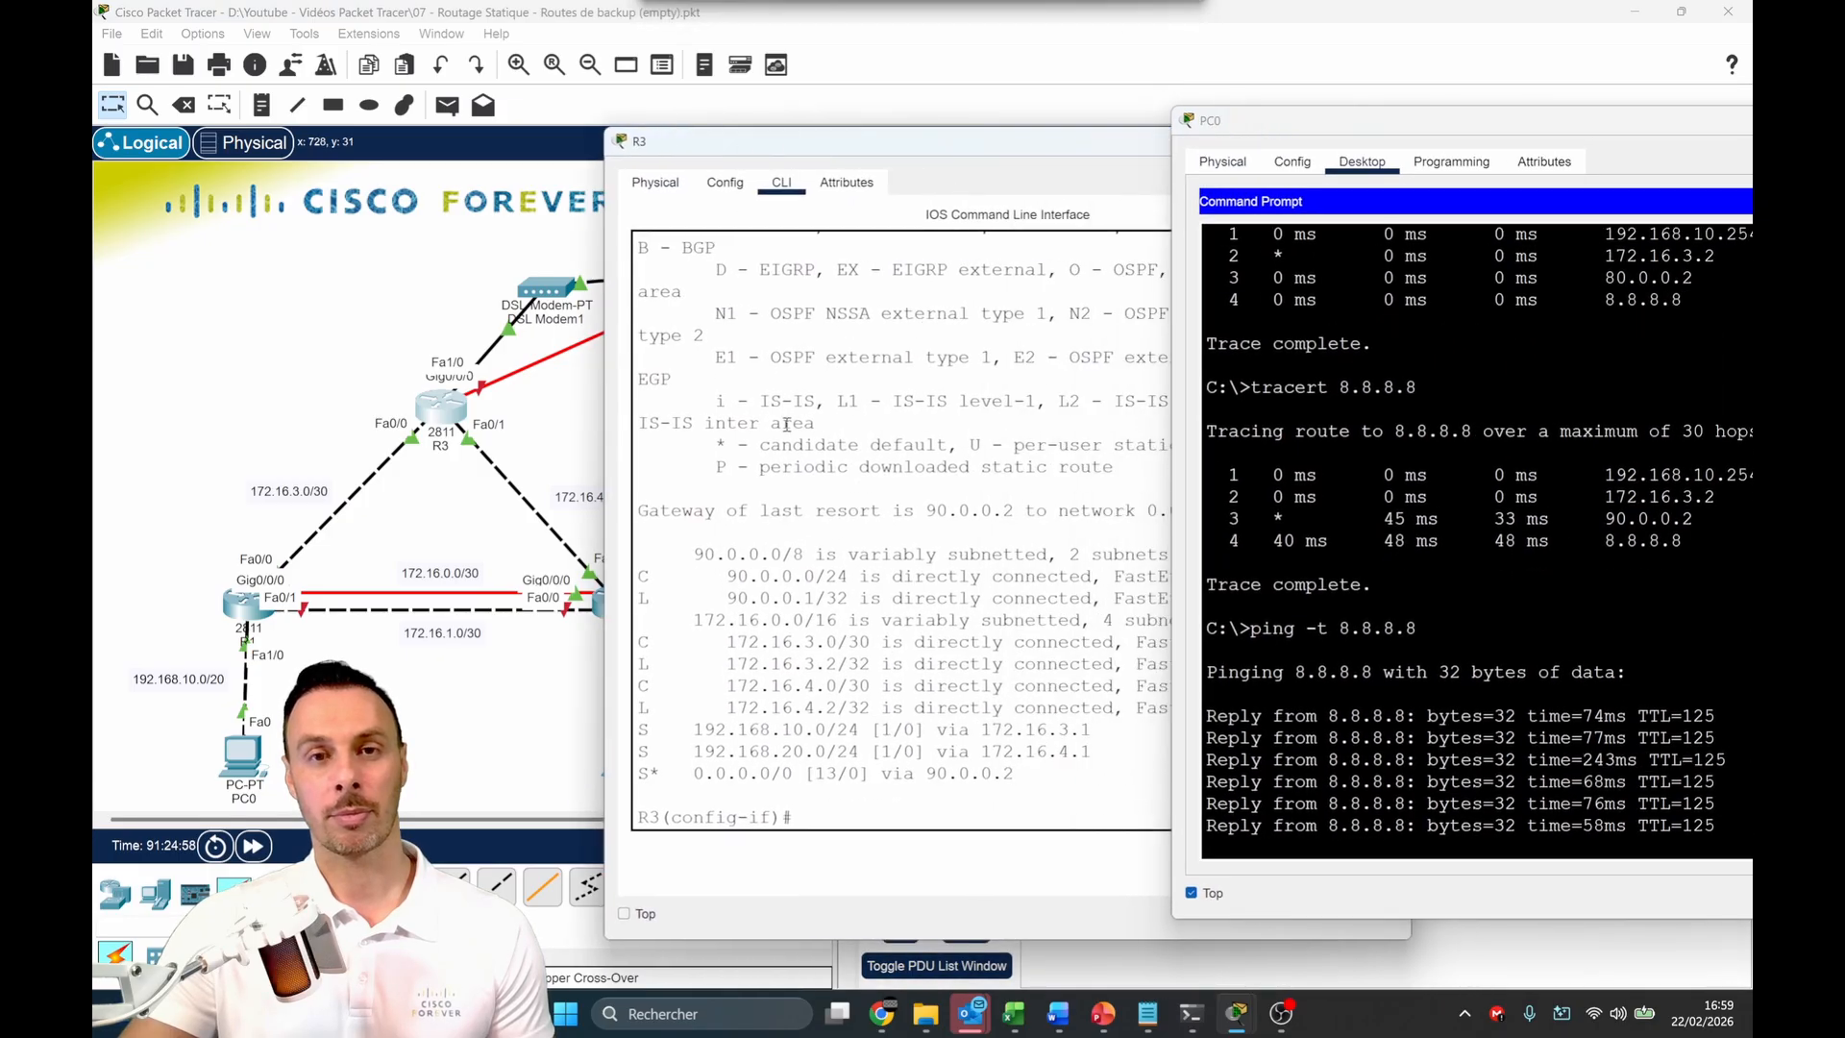
Re-enable GigabitEthernet 0/0/0 on R3 with no shutdown while PC0's ping runs, and move R3's window out of the way
drag(803, 468, 1117, 468)
text(no shut)
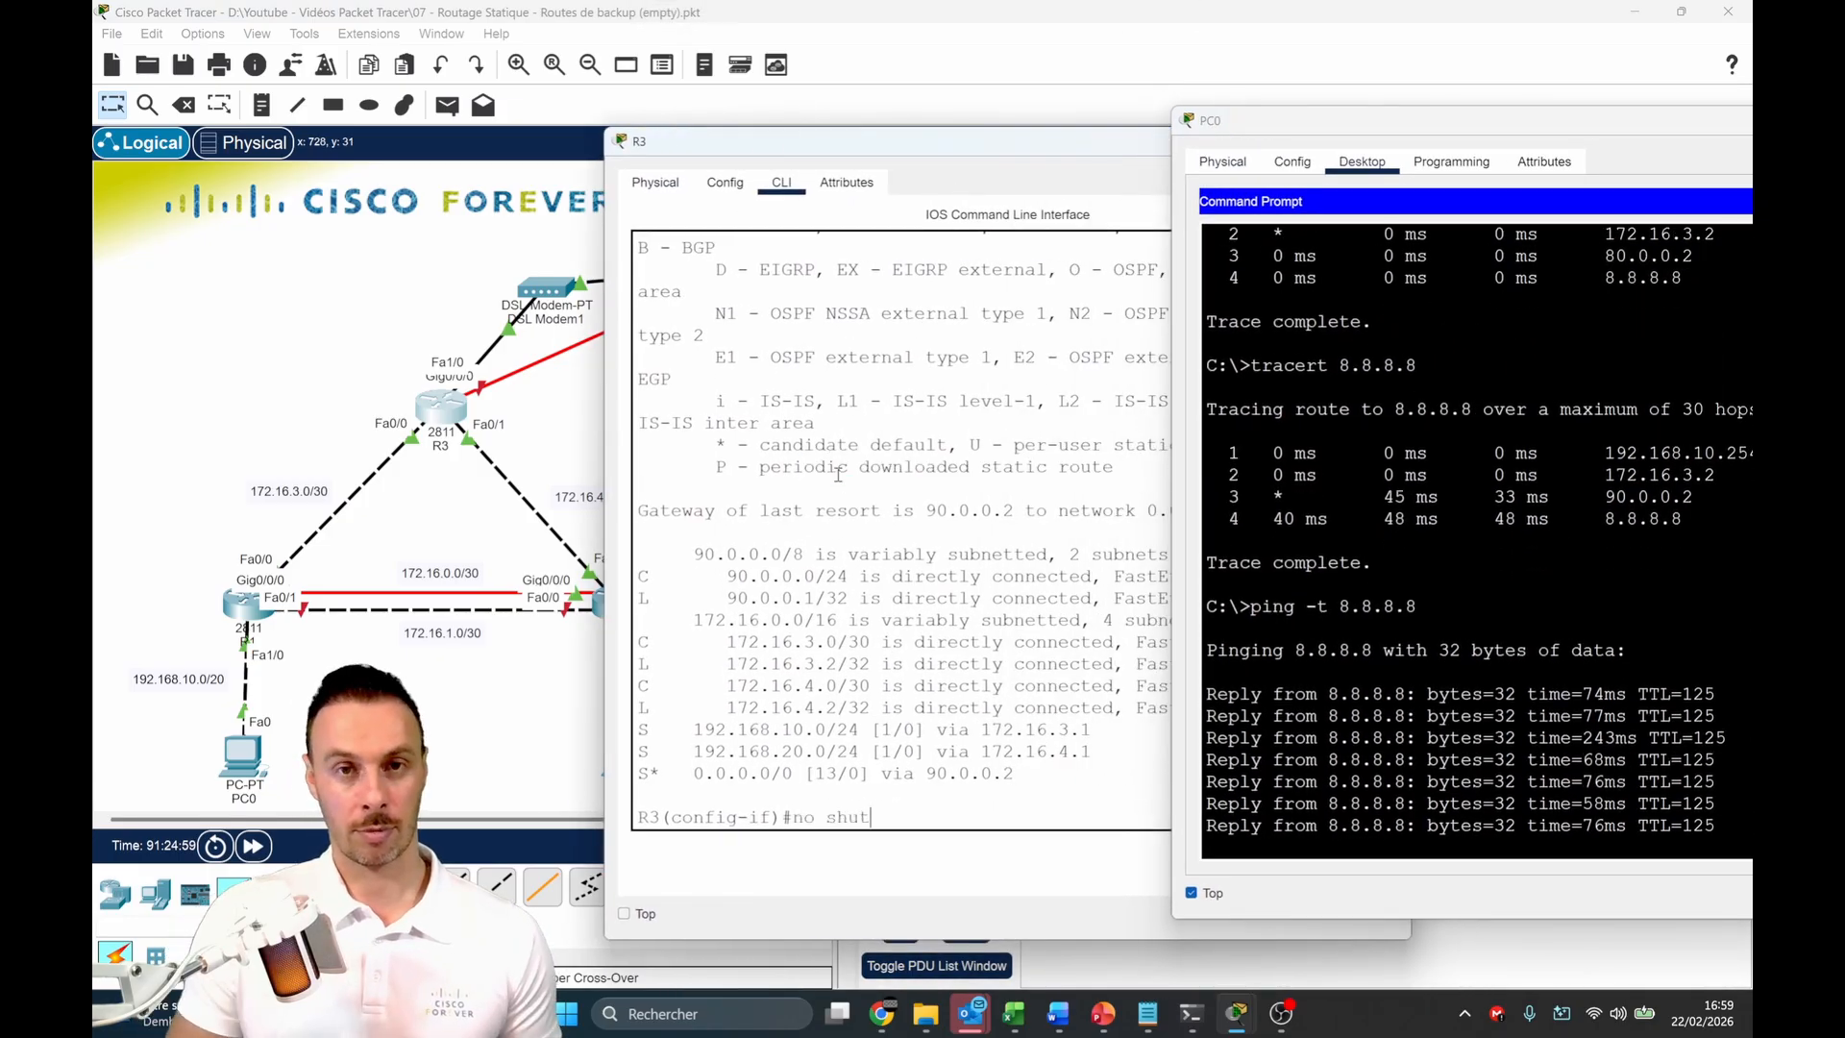
key(Tab)
key(Return)
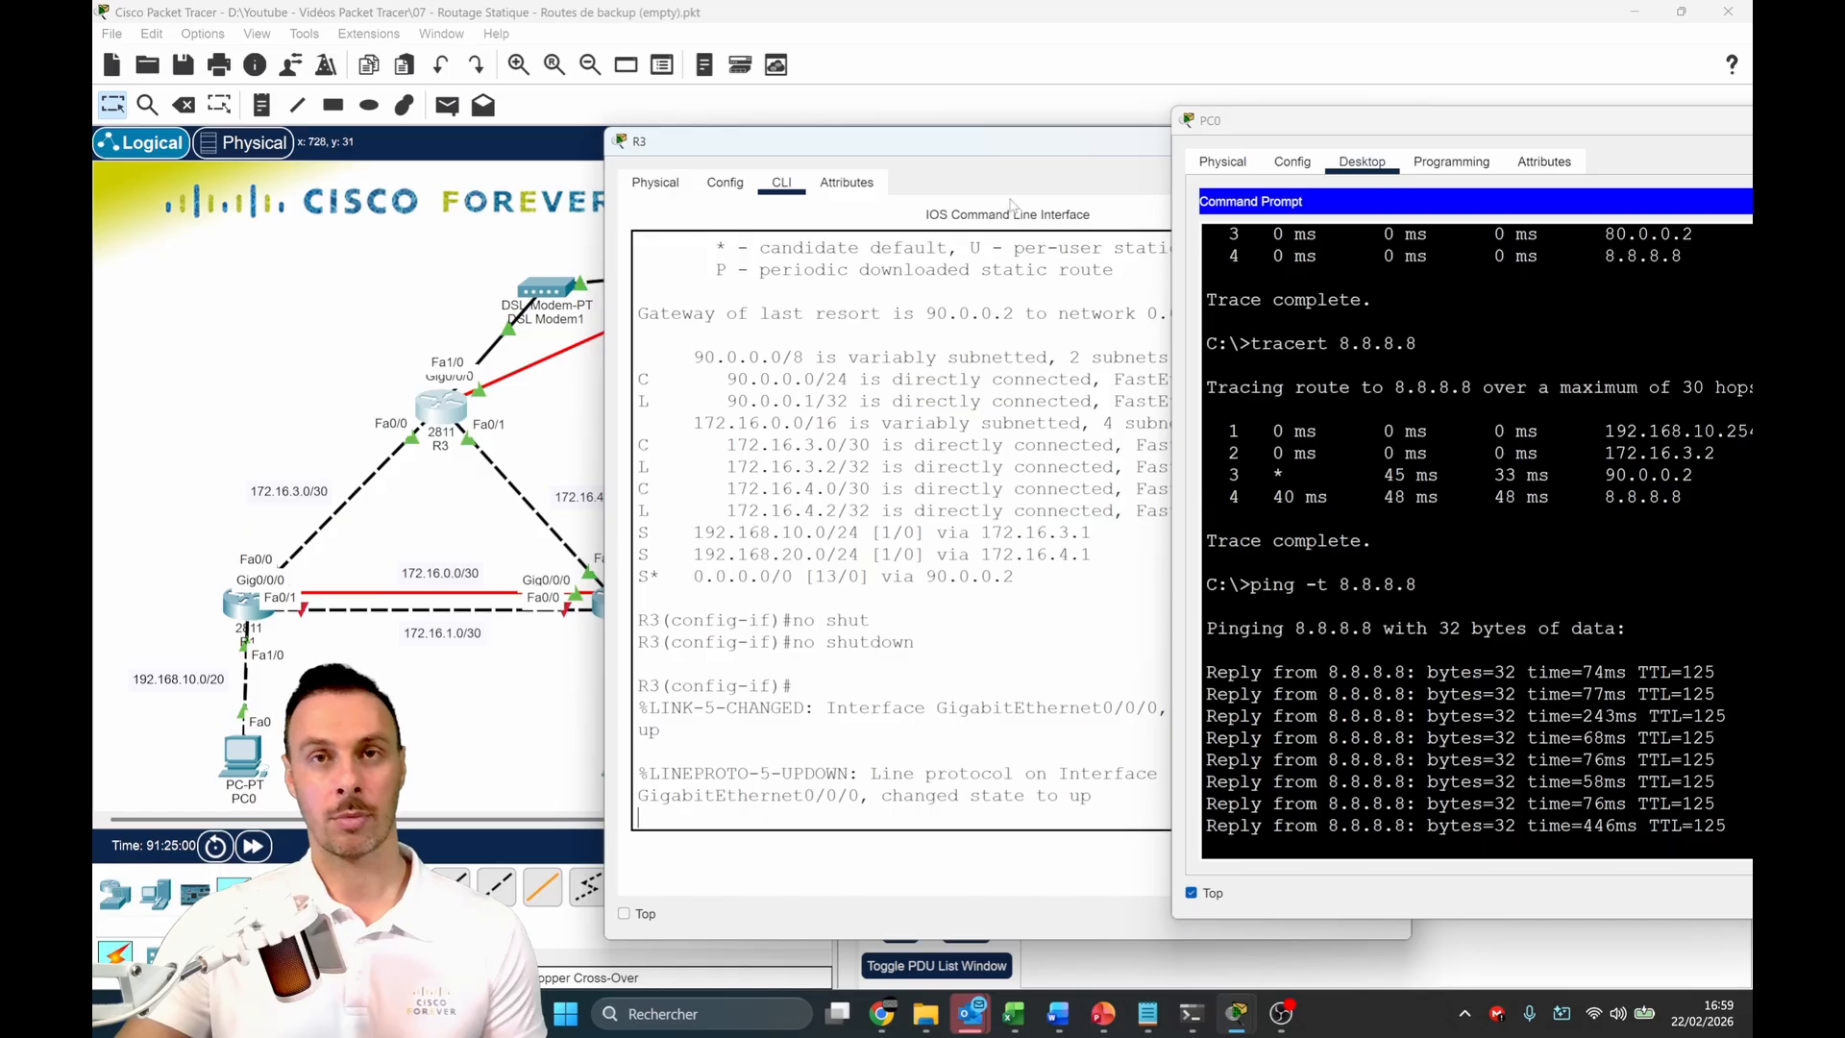
drag(1105, 153, 744, 150)
click(929, 142)
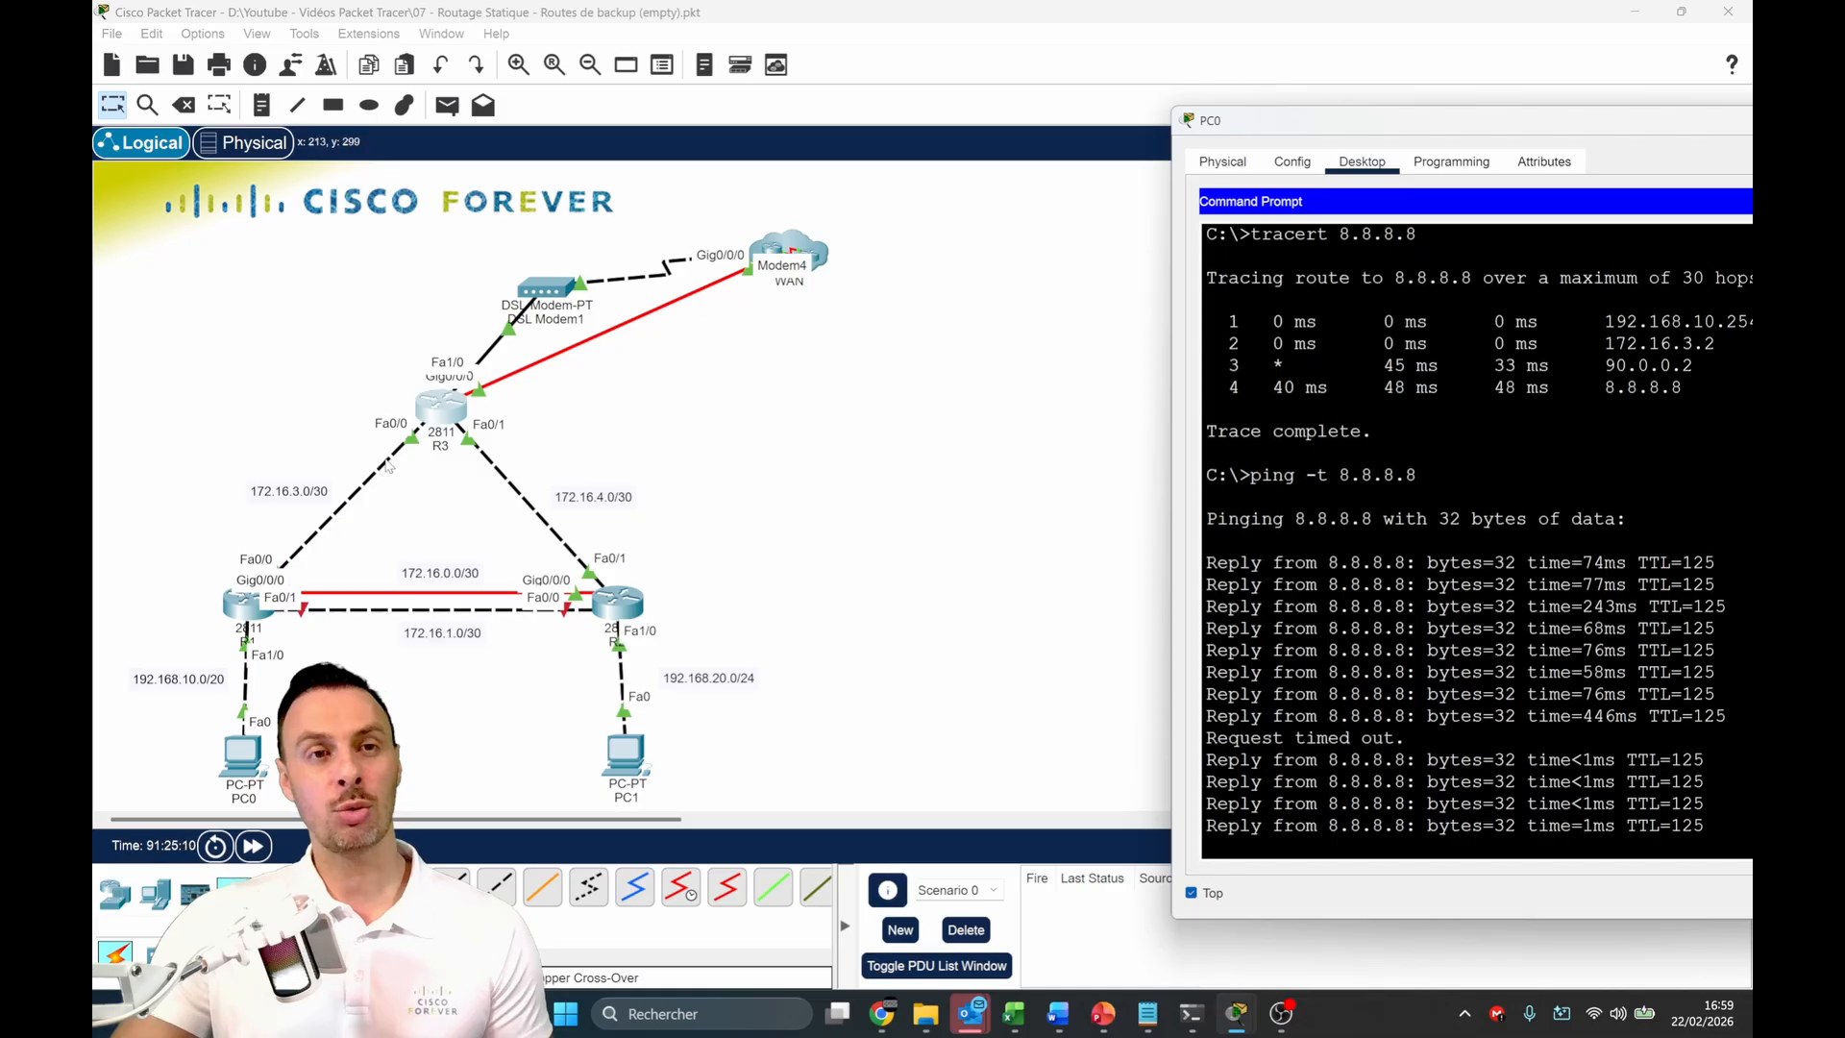
Shut down interface FastEthernet 0/0 on R1 while PC0's continuous ping to 8.8.8.8 is running
click(246, 611)
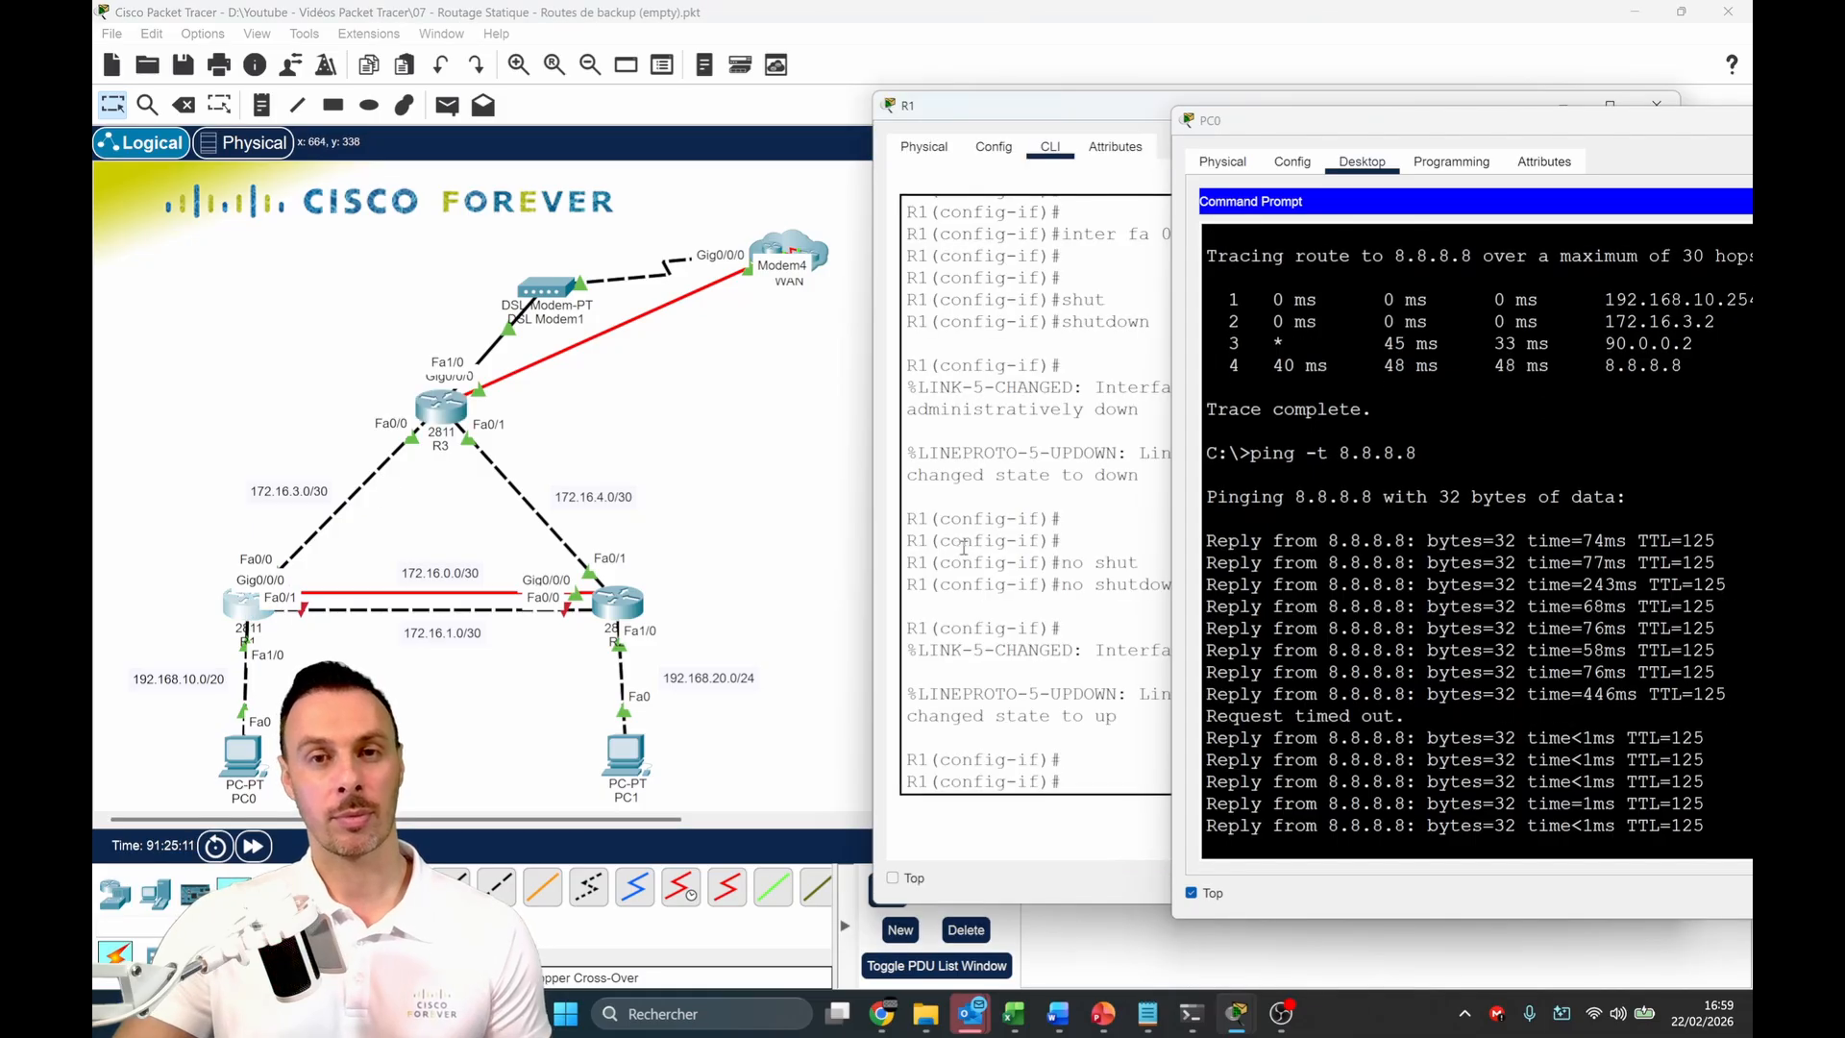
text(shu)
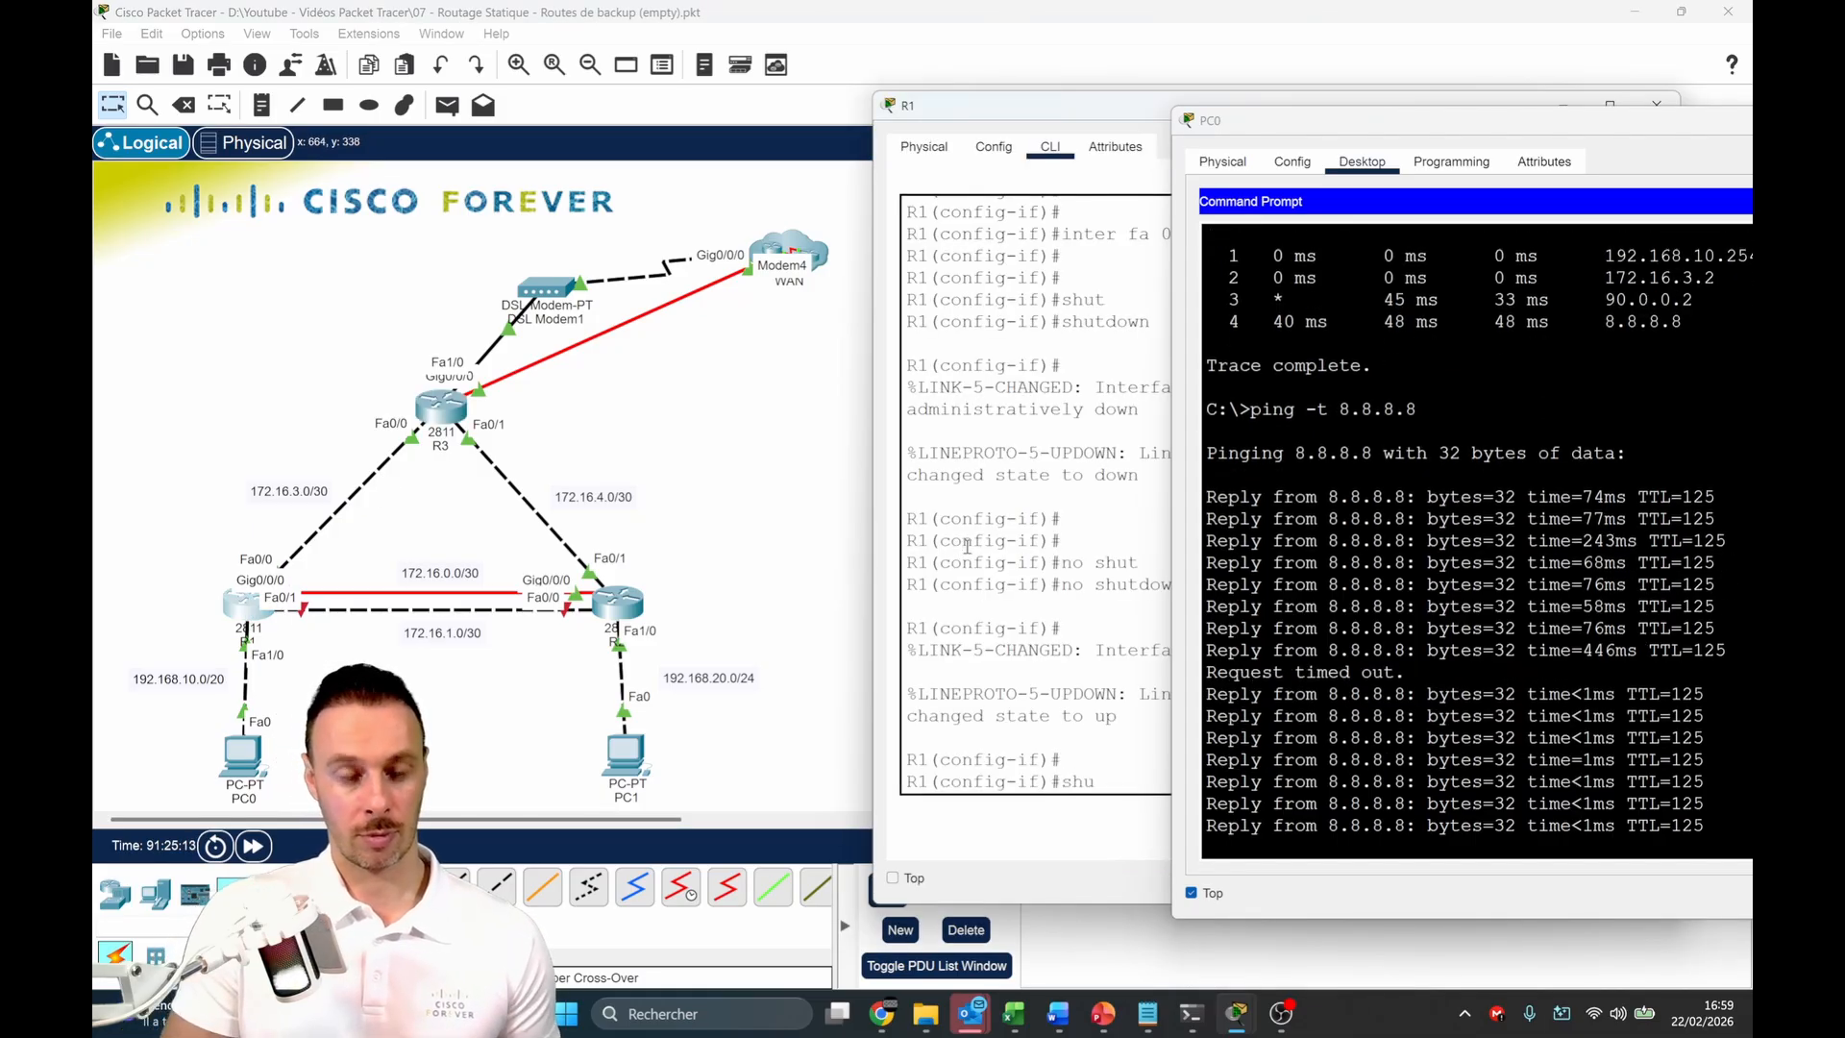
text(t)
key(Return)
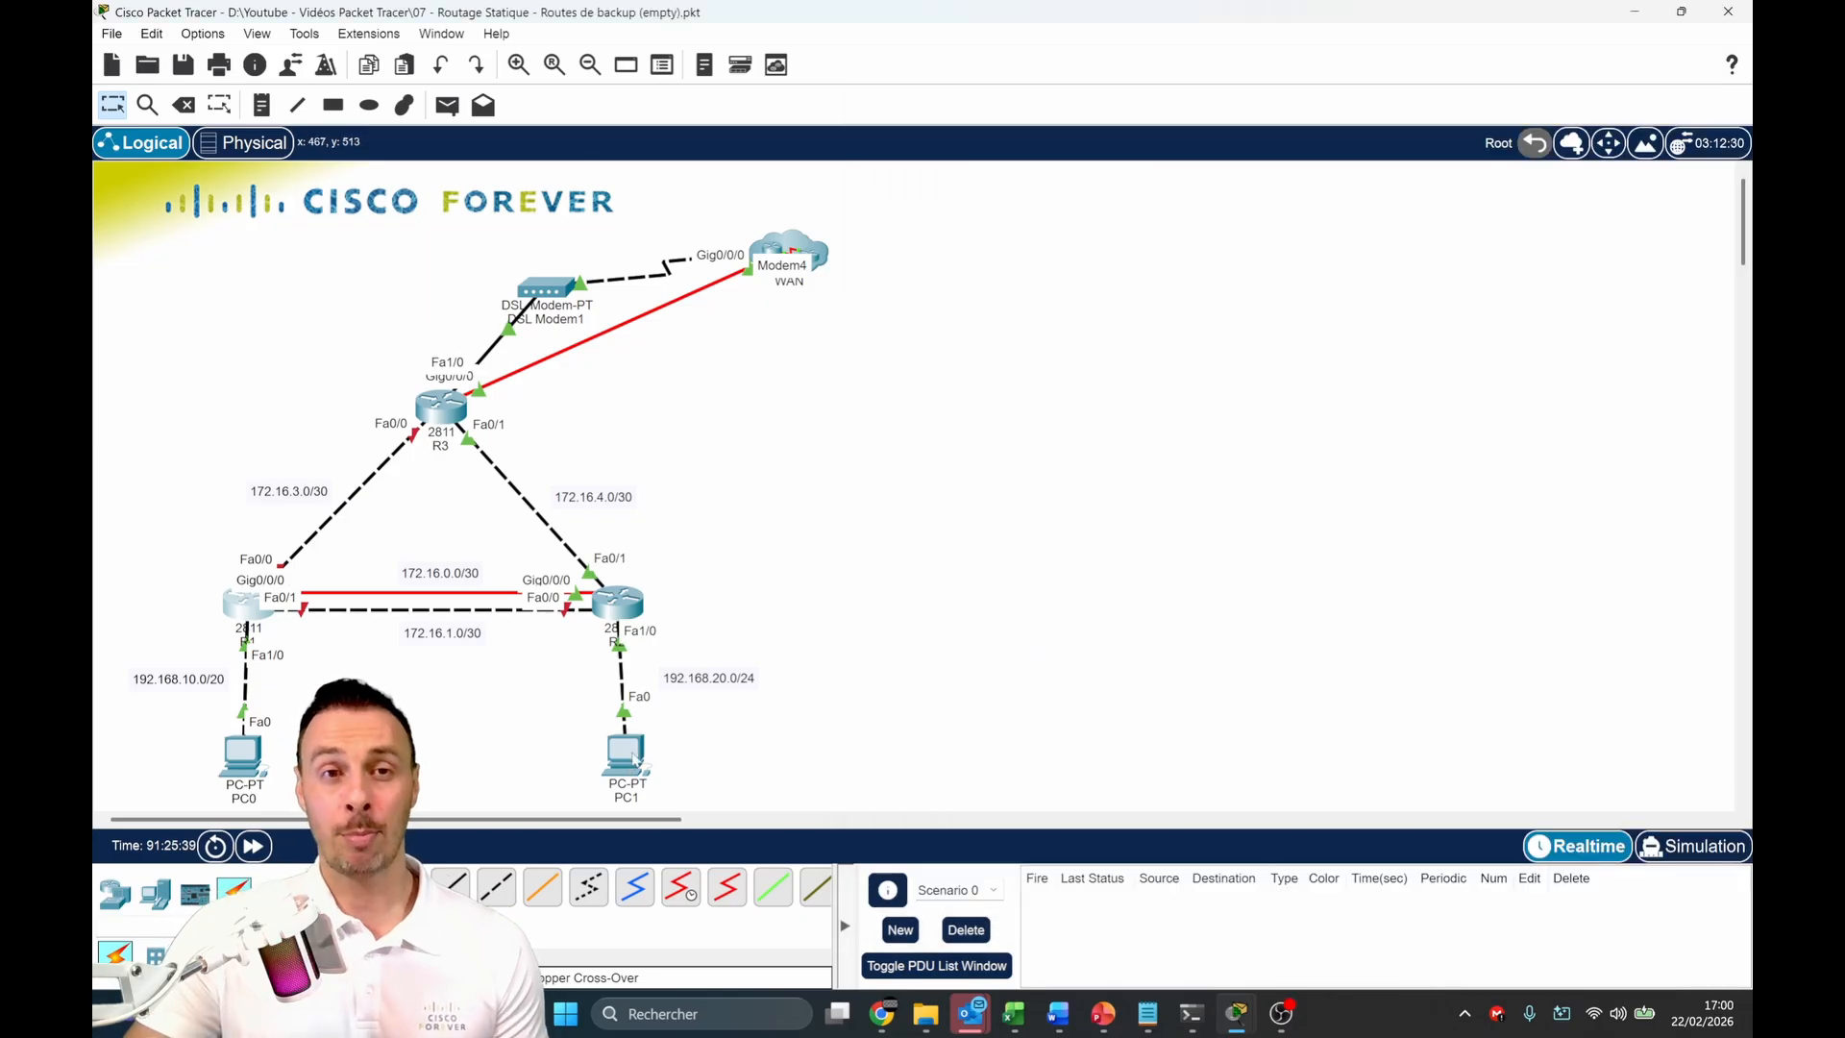
mouse_move(634, 759)
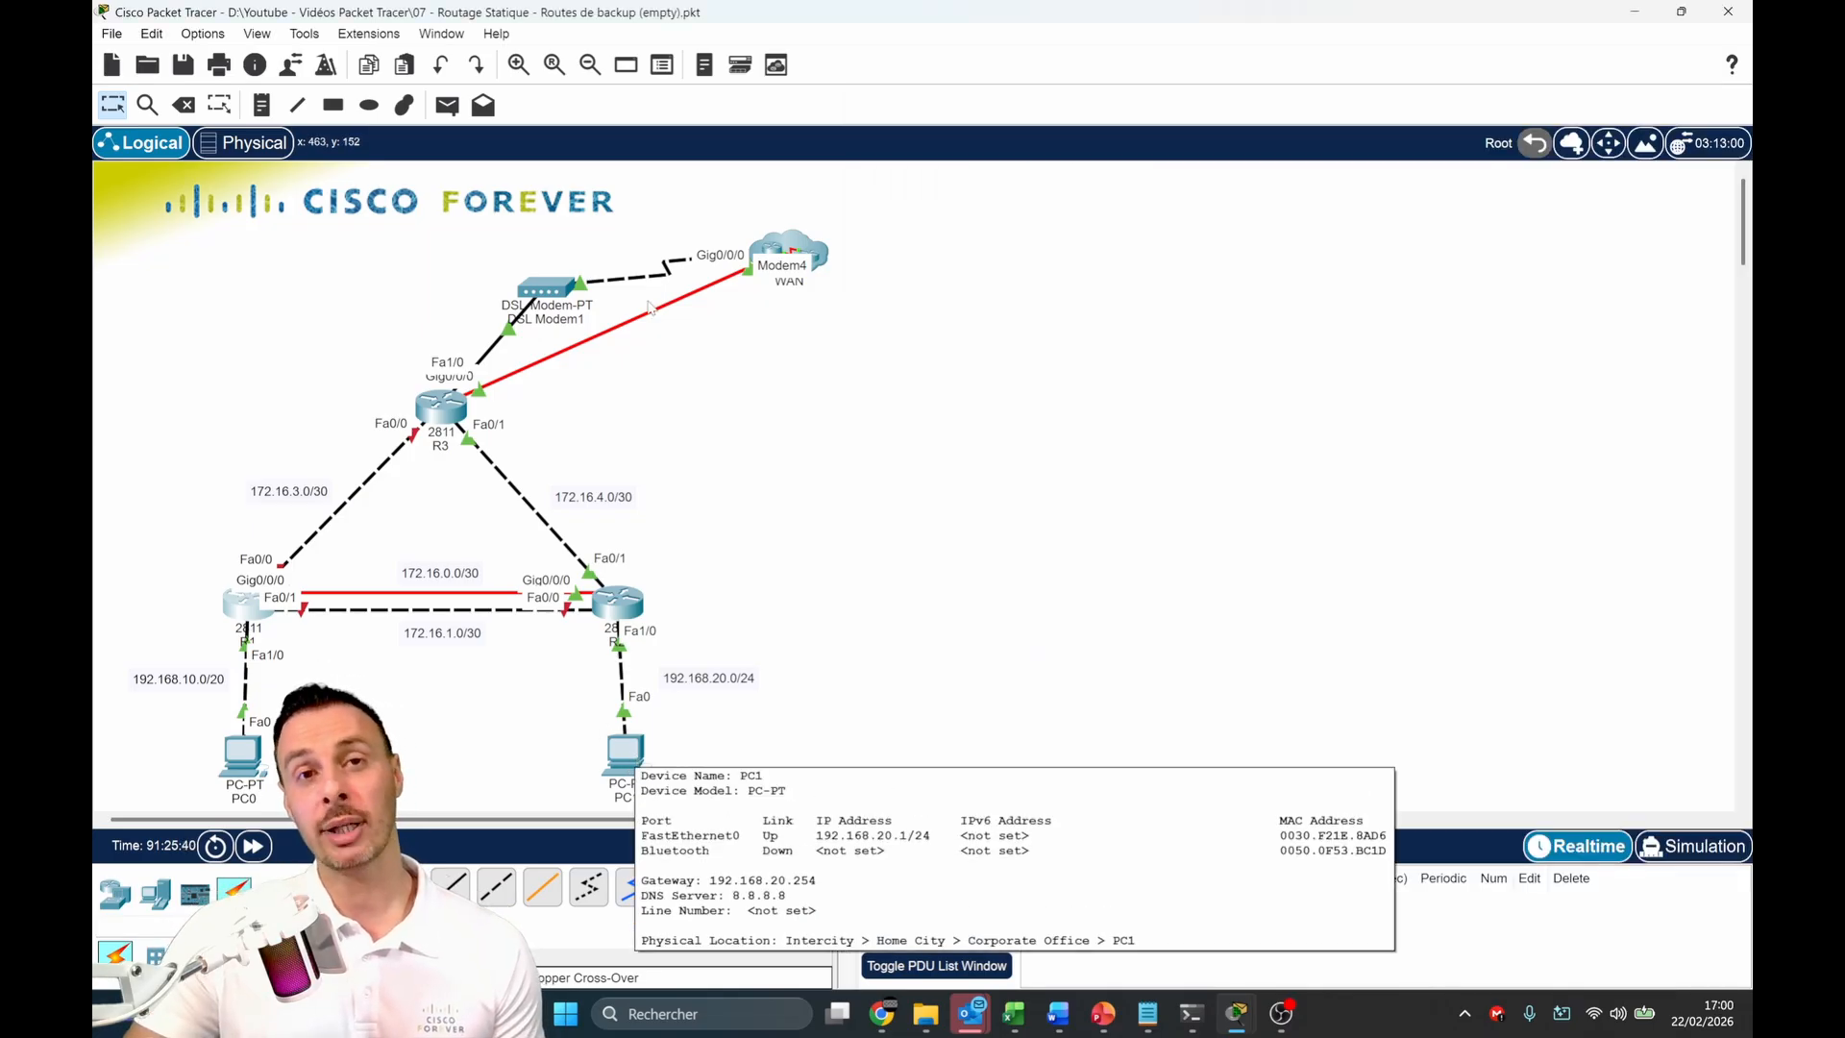
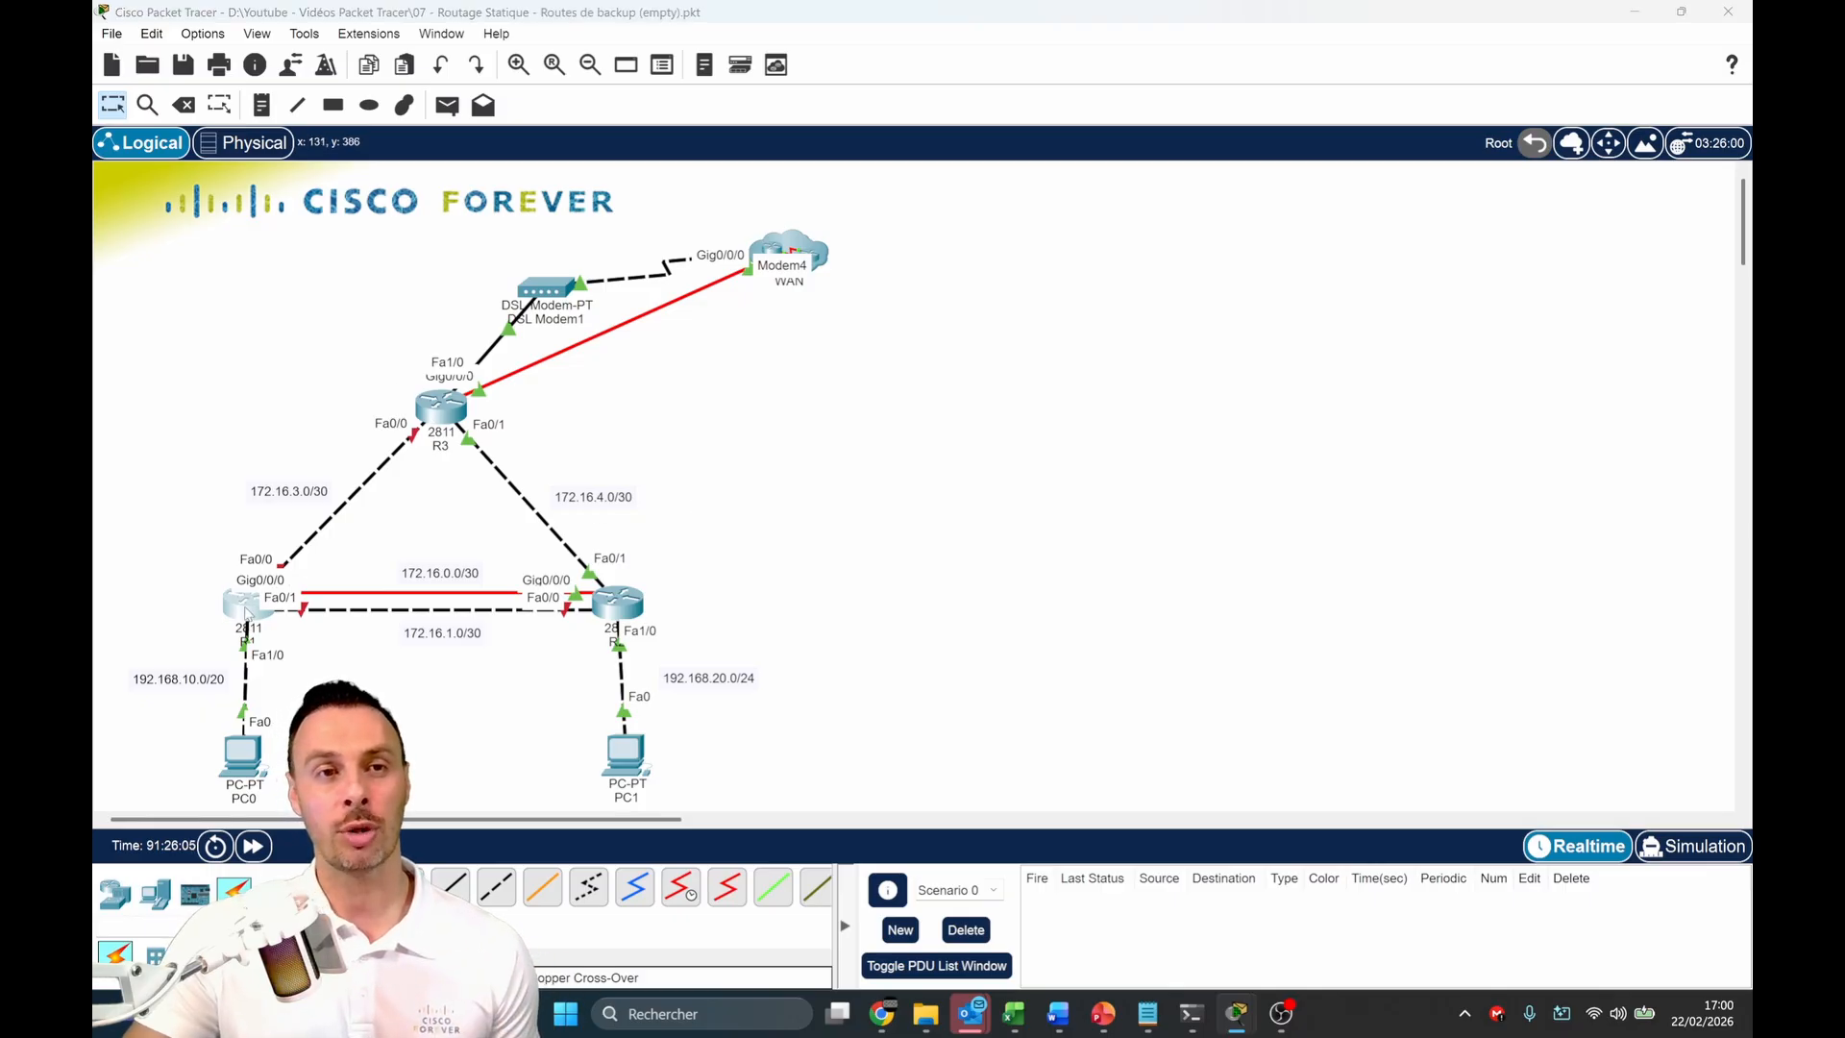
click(272, 626)
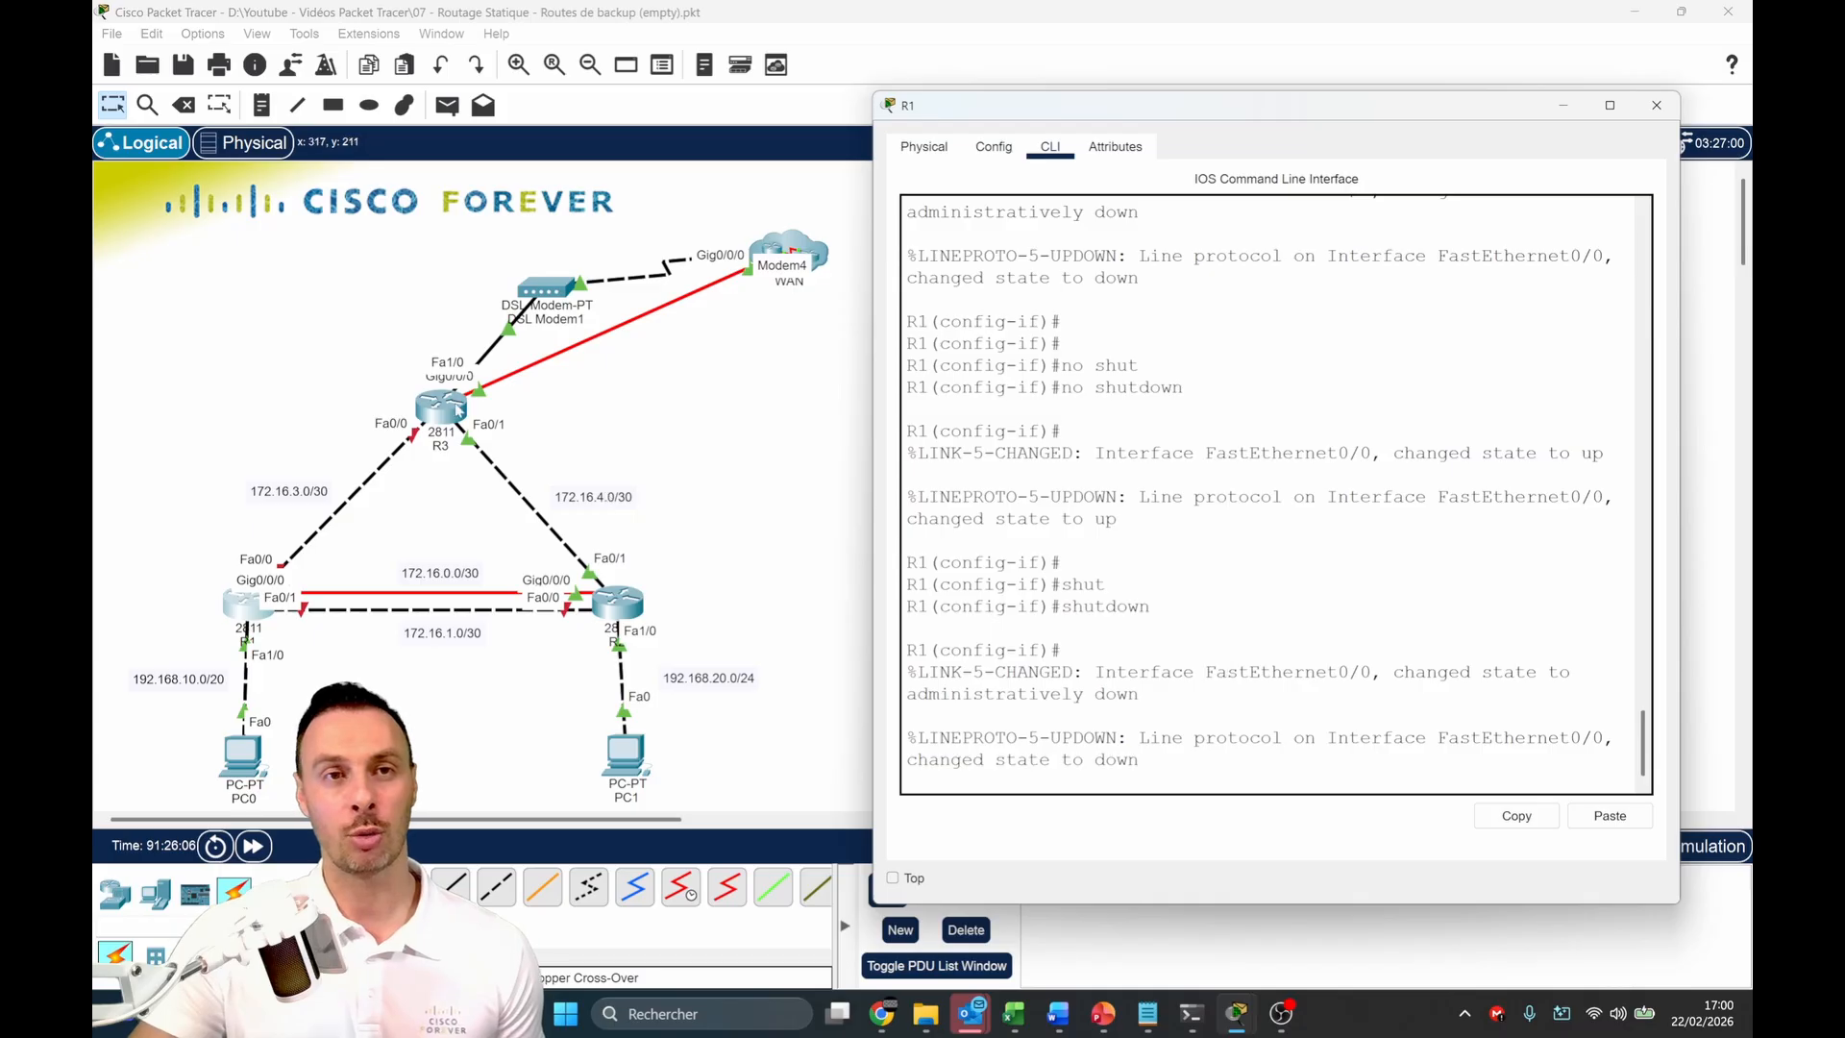
click(481, 444)
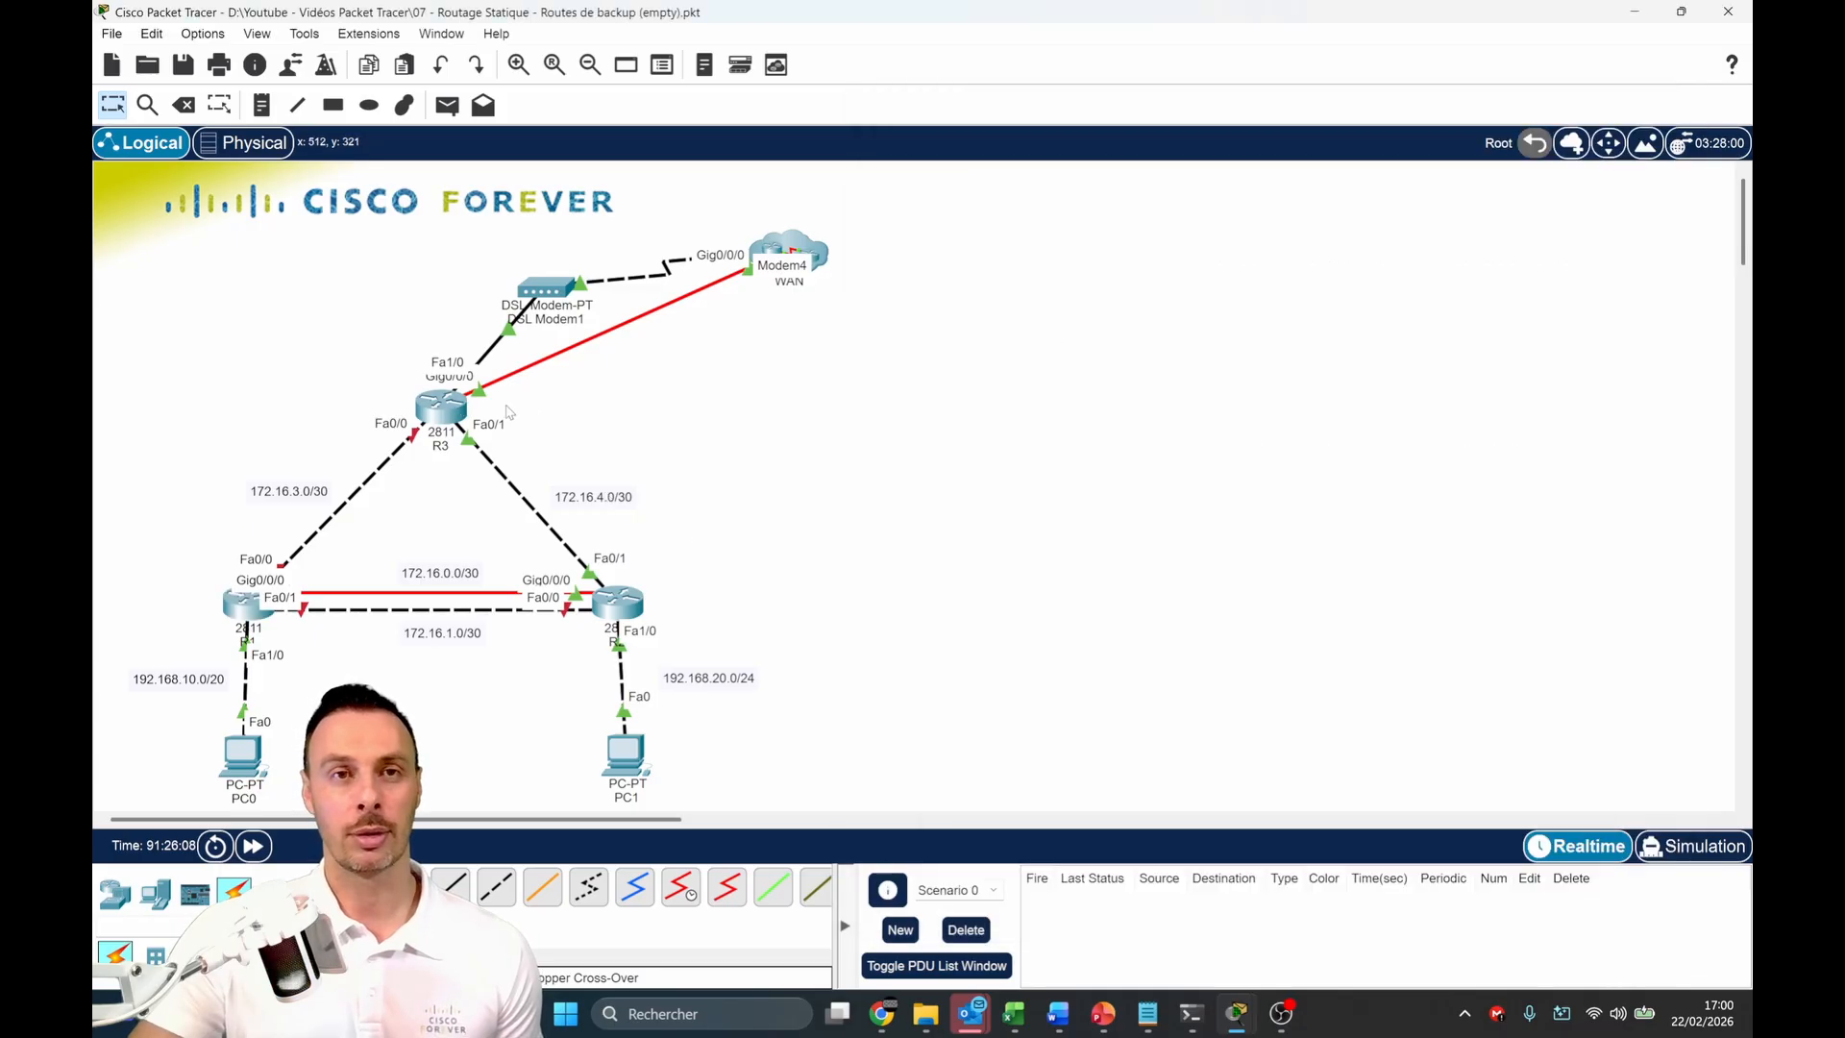
Display R3's running configuration and examine its primary and backup static routes, then quit the listing
click(441, 409)
drag(725, 166, 1522, 155)
key(ctrl+z)
key(Return)
key(Return)
text(sh)
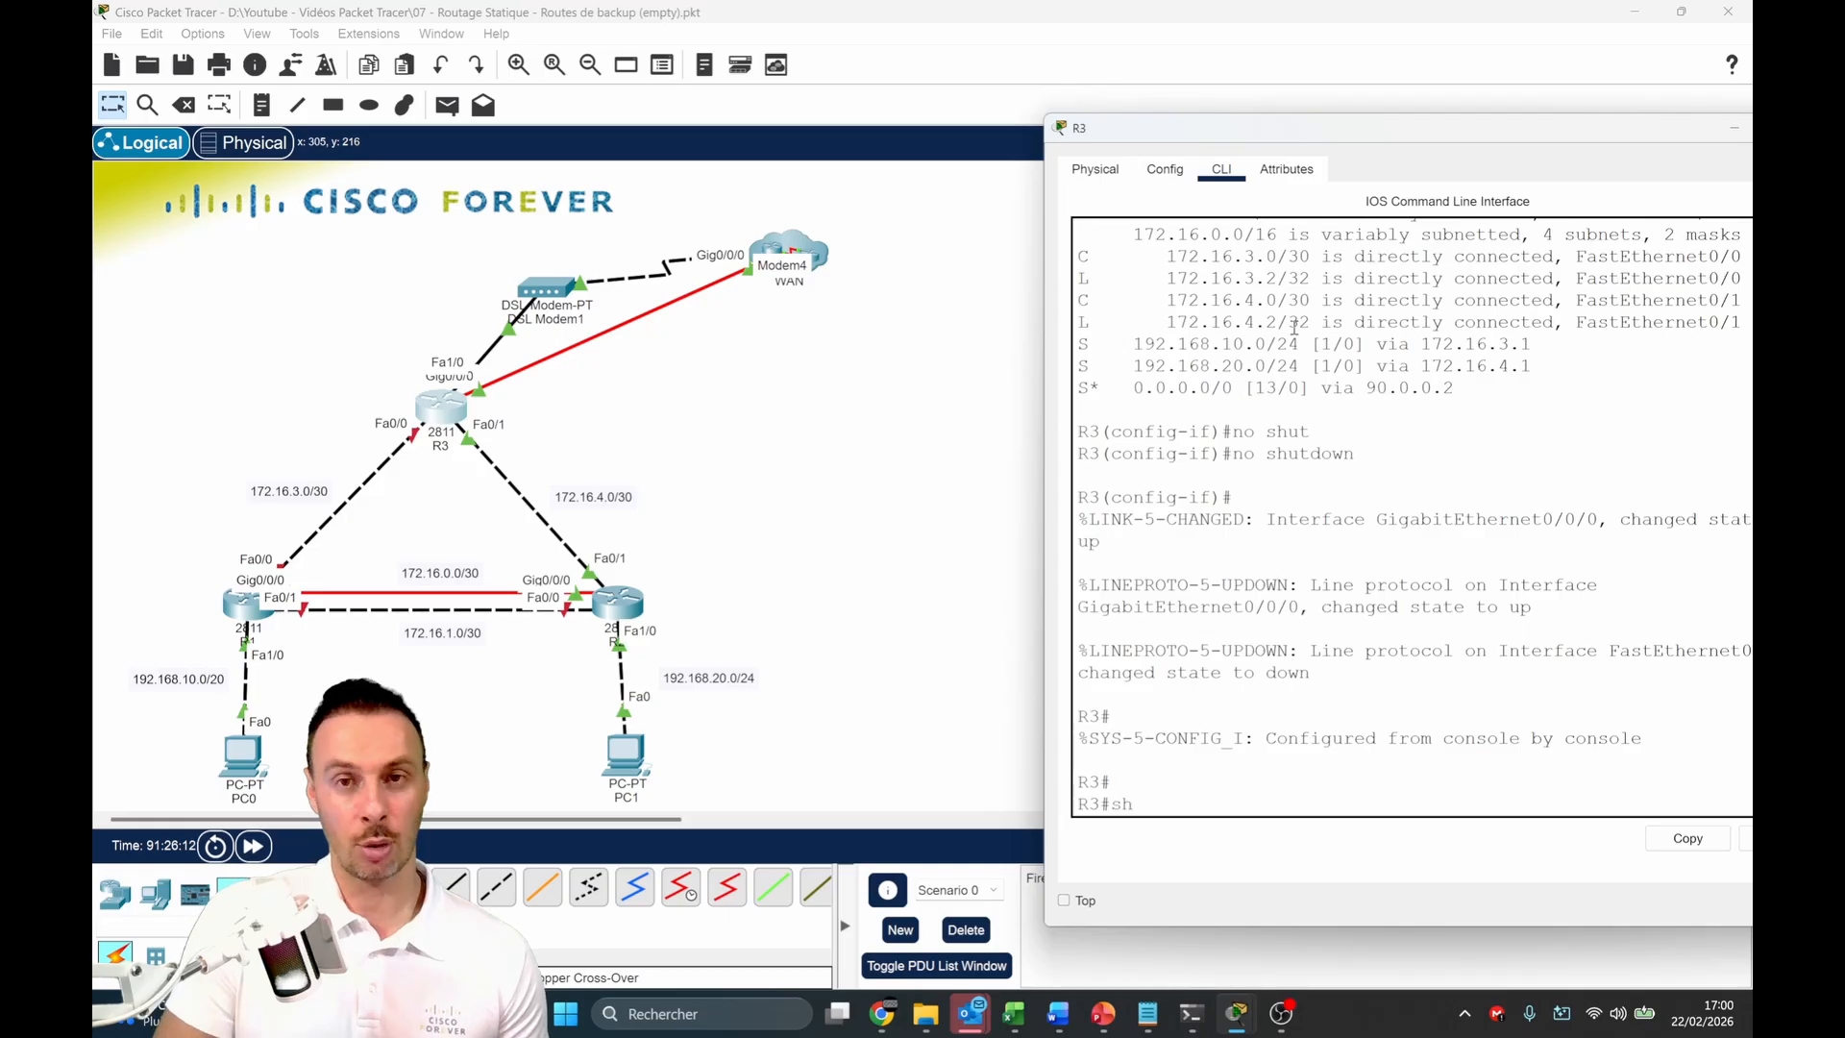
text( run)
key(Return)
key(space)
key(space)
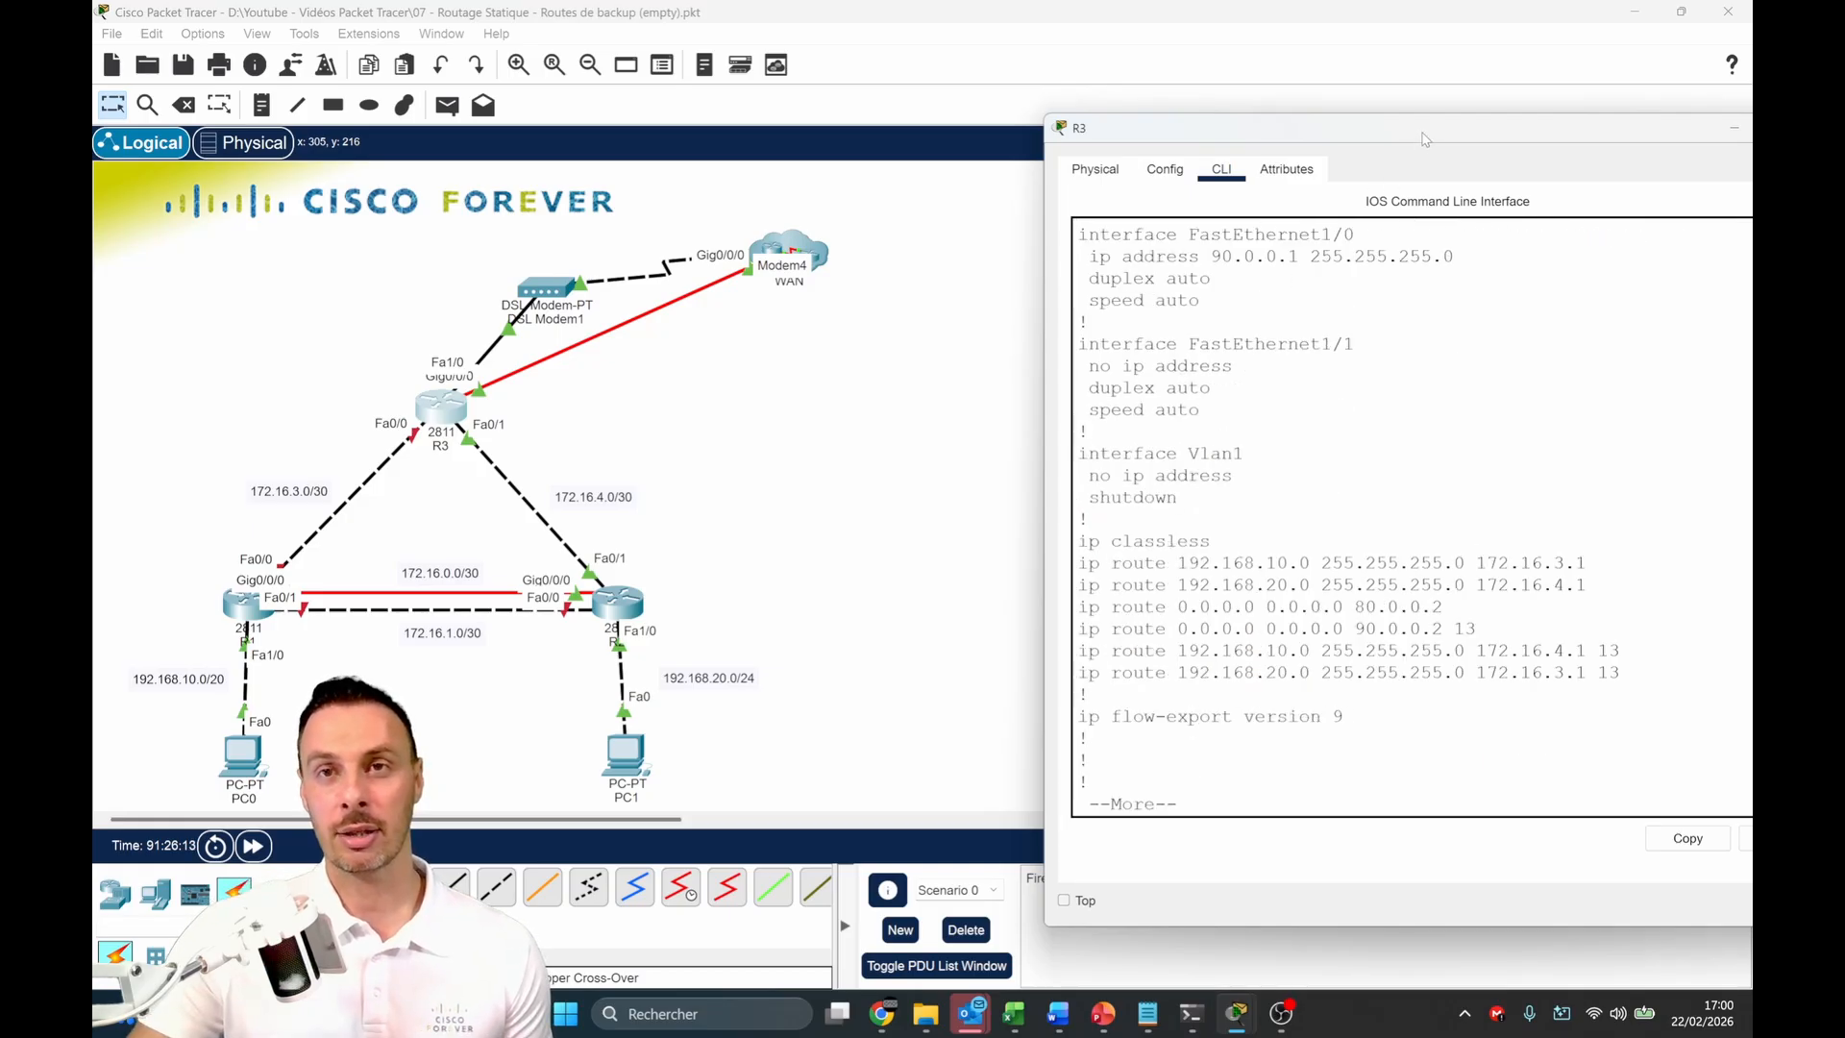
drag(1421, 138, 1240, 127)
drag(1327, 539, 1451, 658)
key(ctrl+c)
Display R3's IP routing table with R1's FastEthernet 0/0 link down
key(Return)
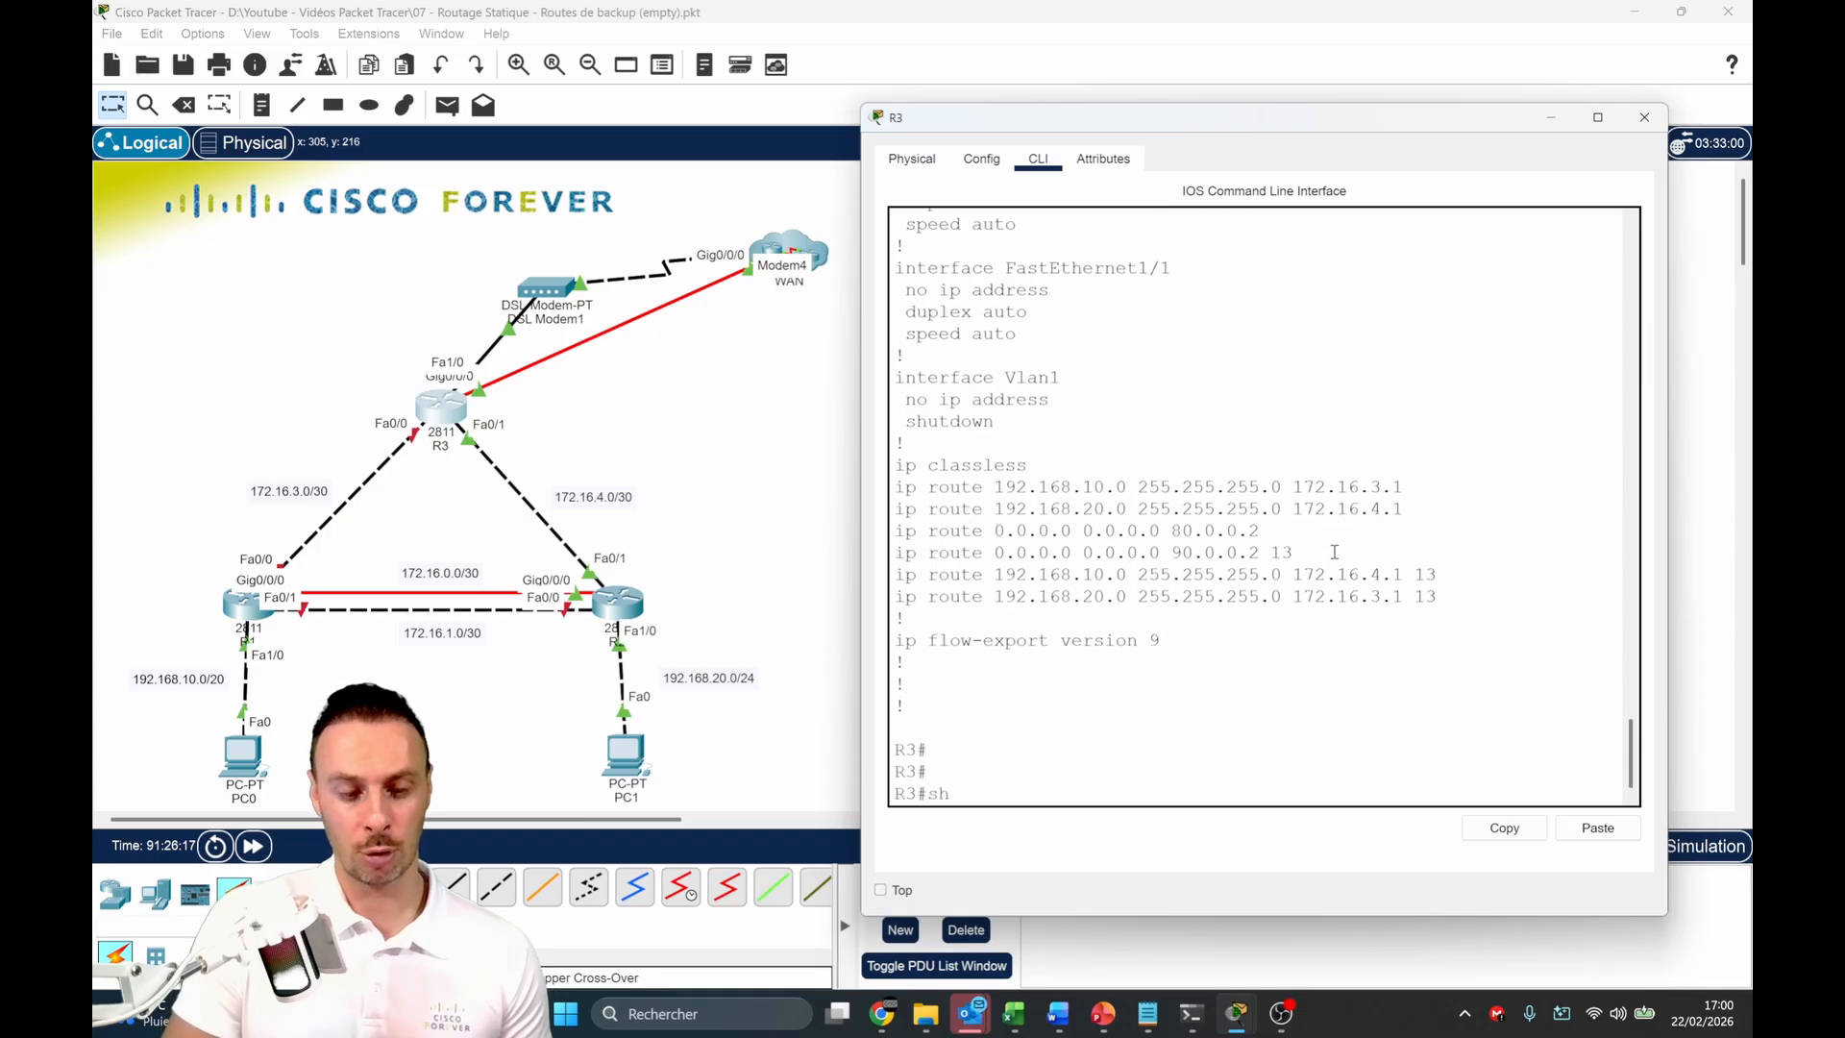
text(sh ip route)
key(Return)
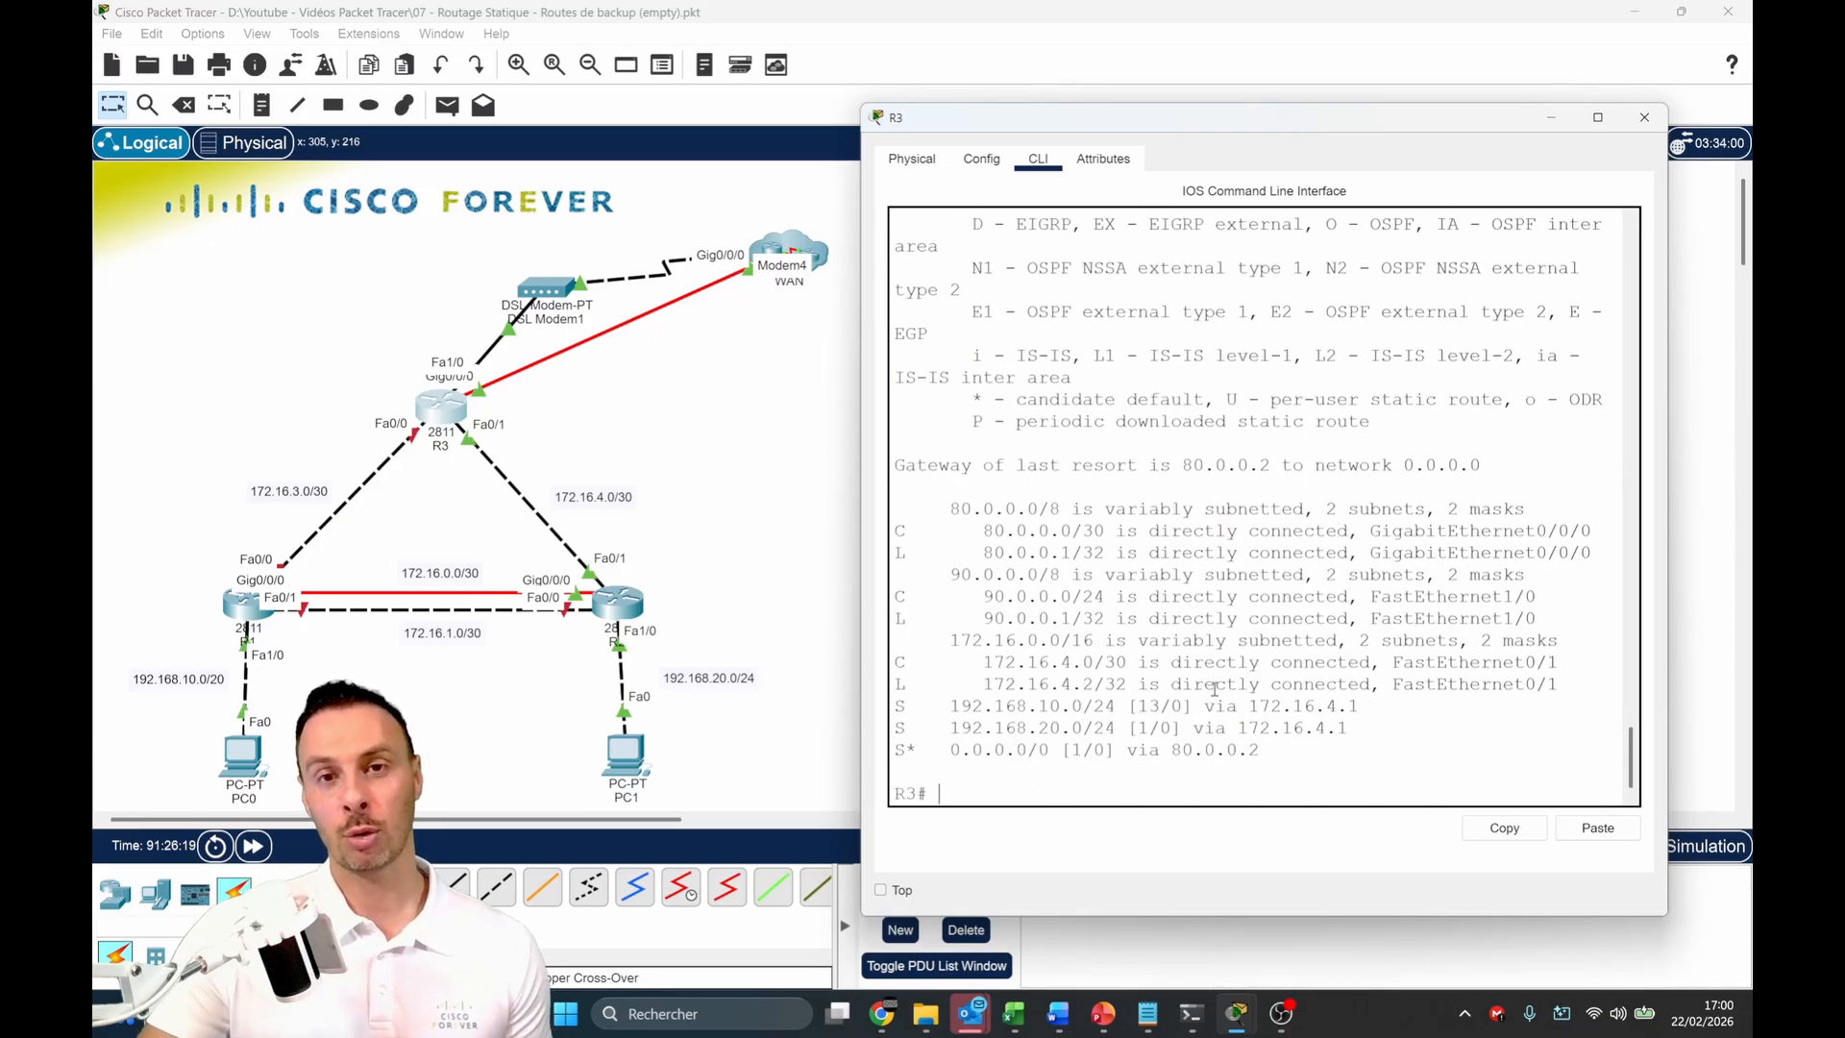
Examine the 192.168.10.0/24 static route and its administrative distance in R3's routing table
drag(1040, 709, 1359, 711)
click(1252, 713)
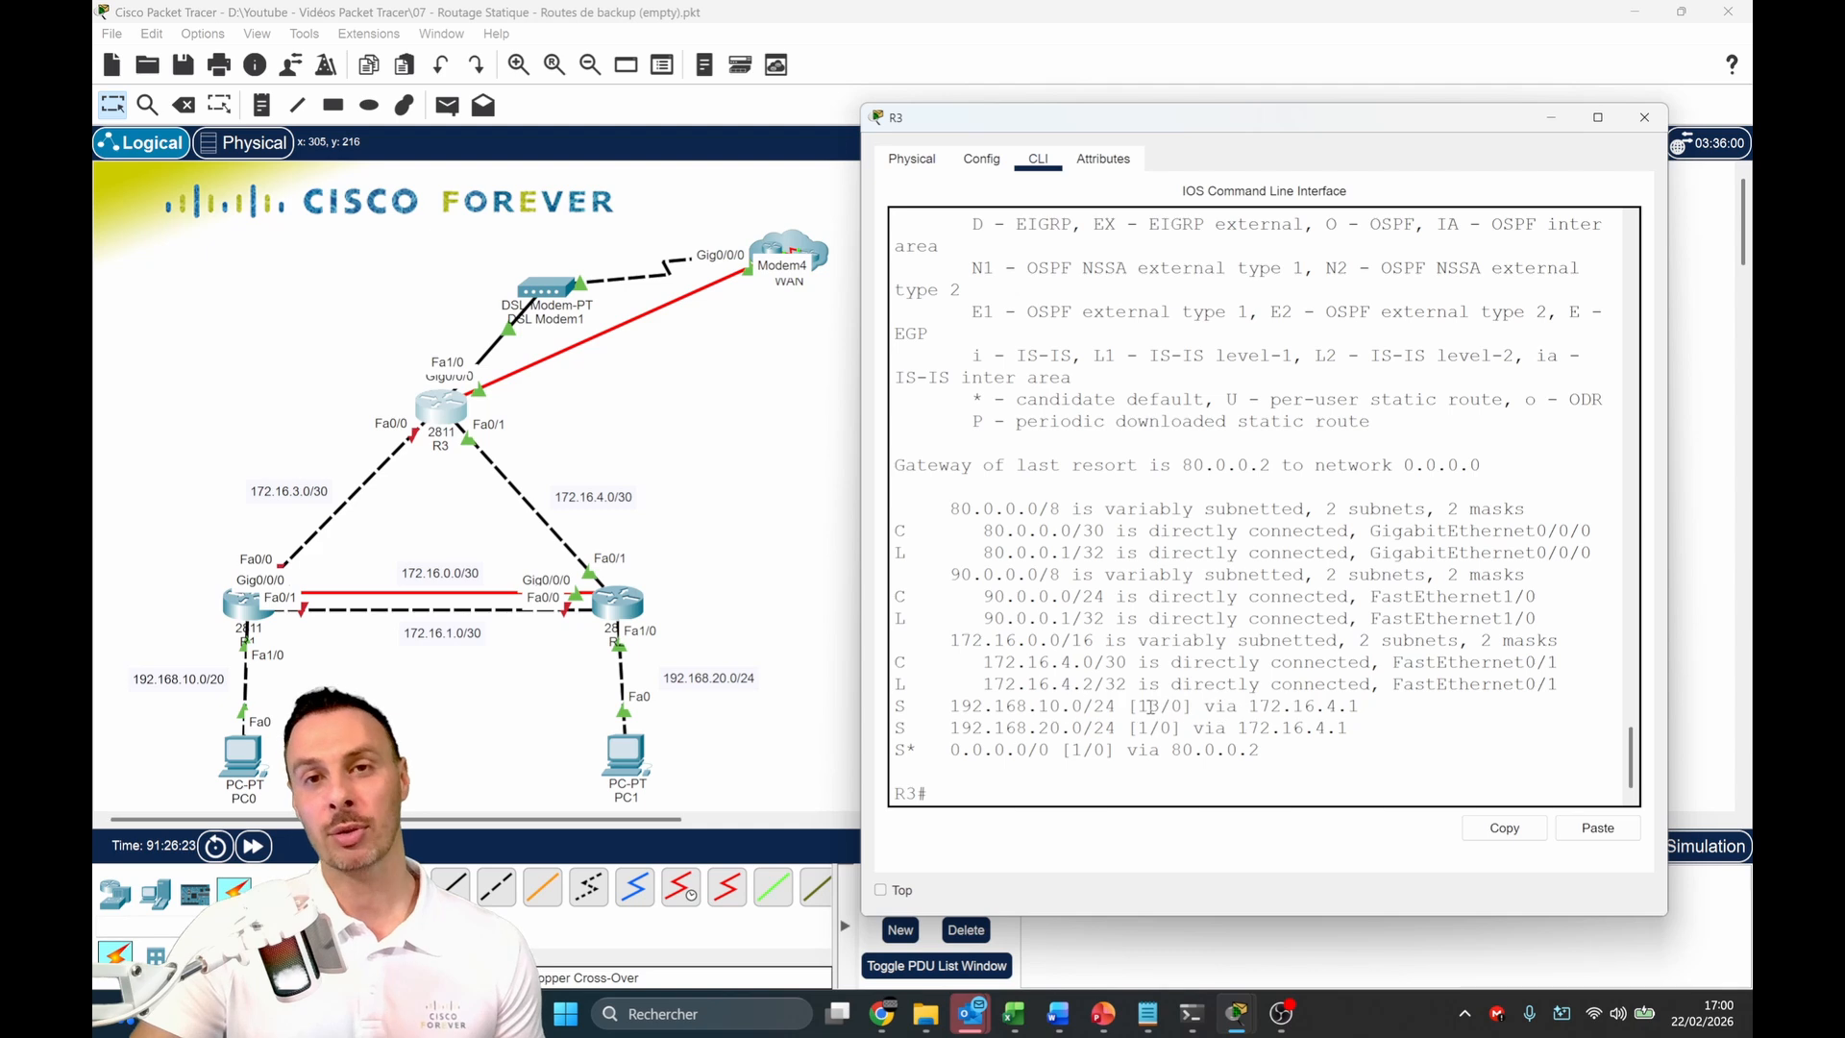
drag(1138, 709, 1192, 710)
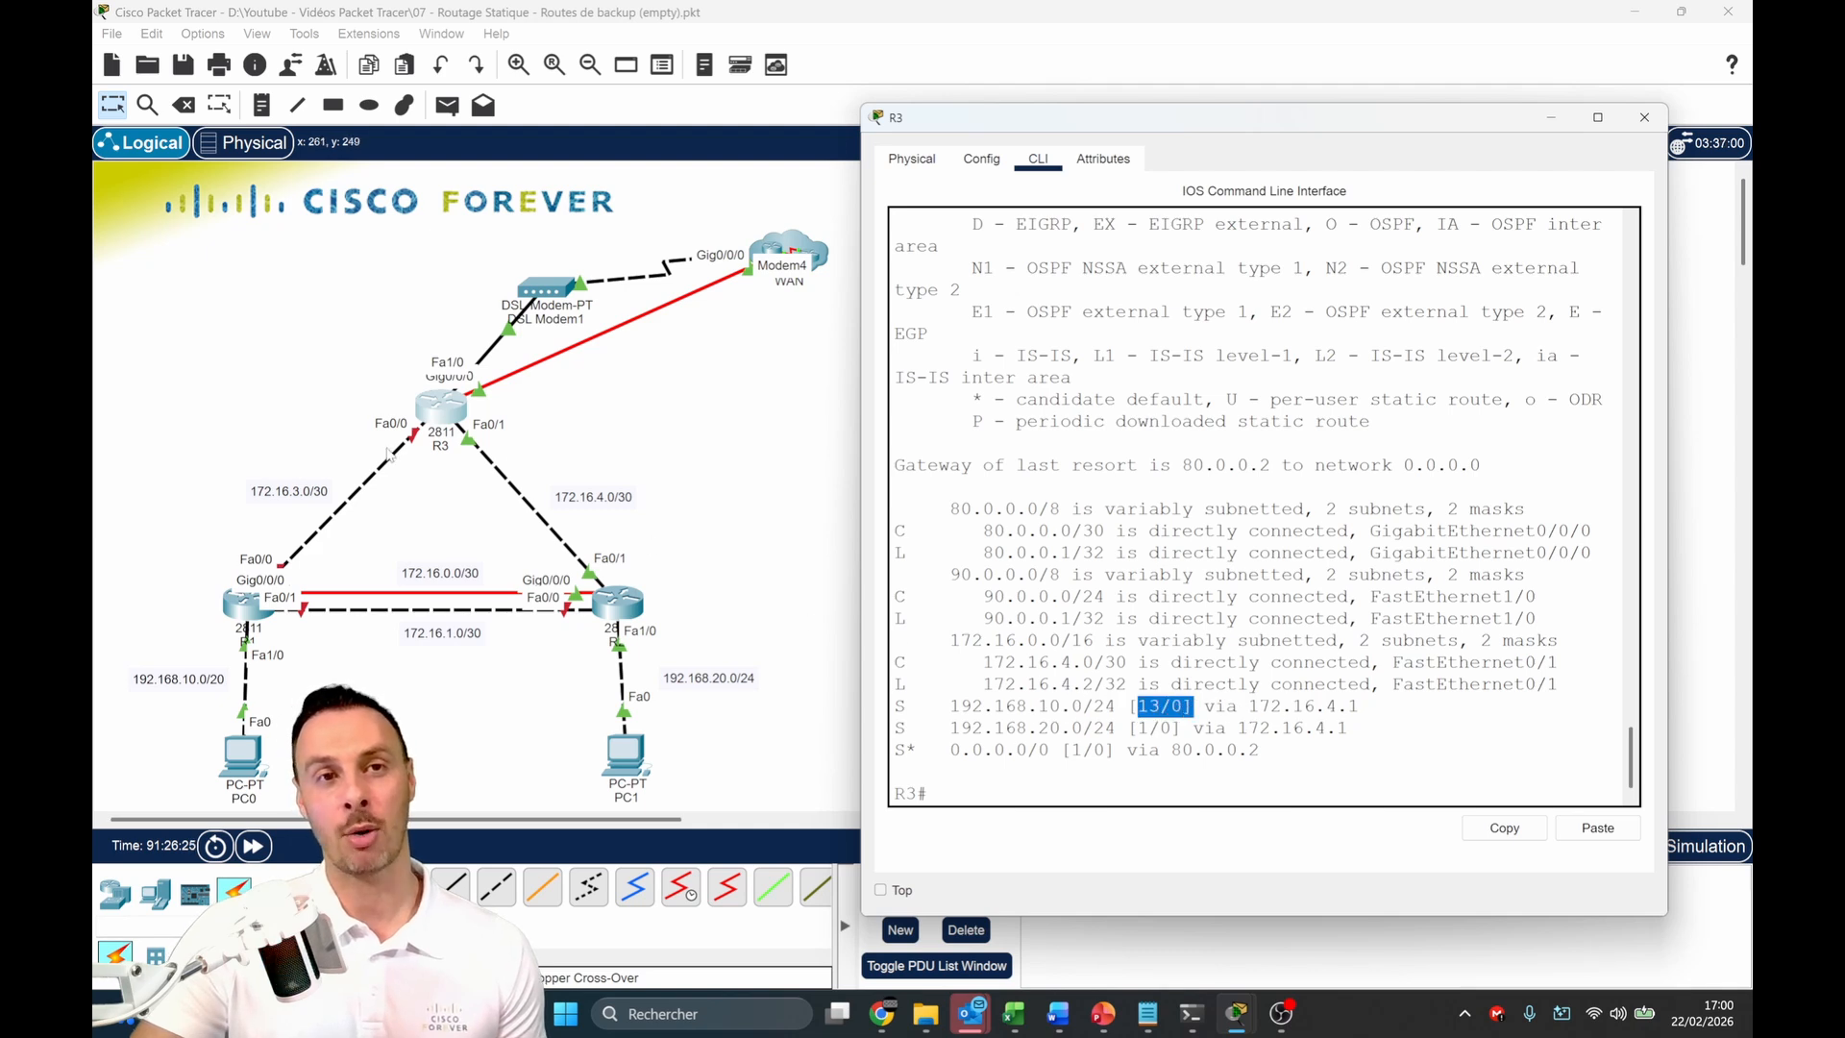
Keep R3's window always on top, open R1's command line and arrange the two router windows side by side
click(880, 890)
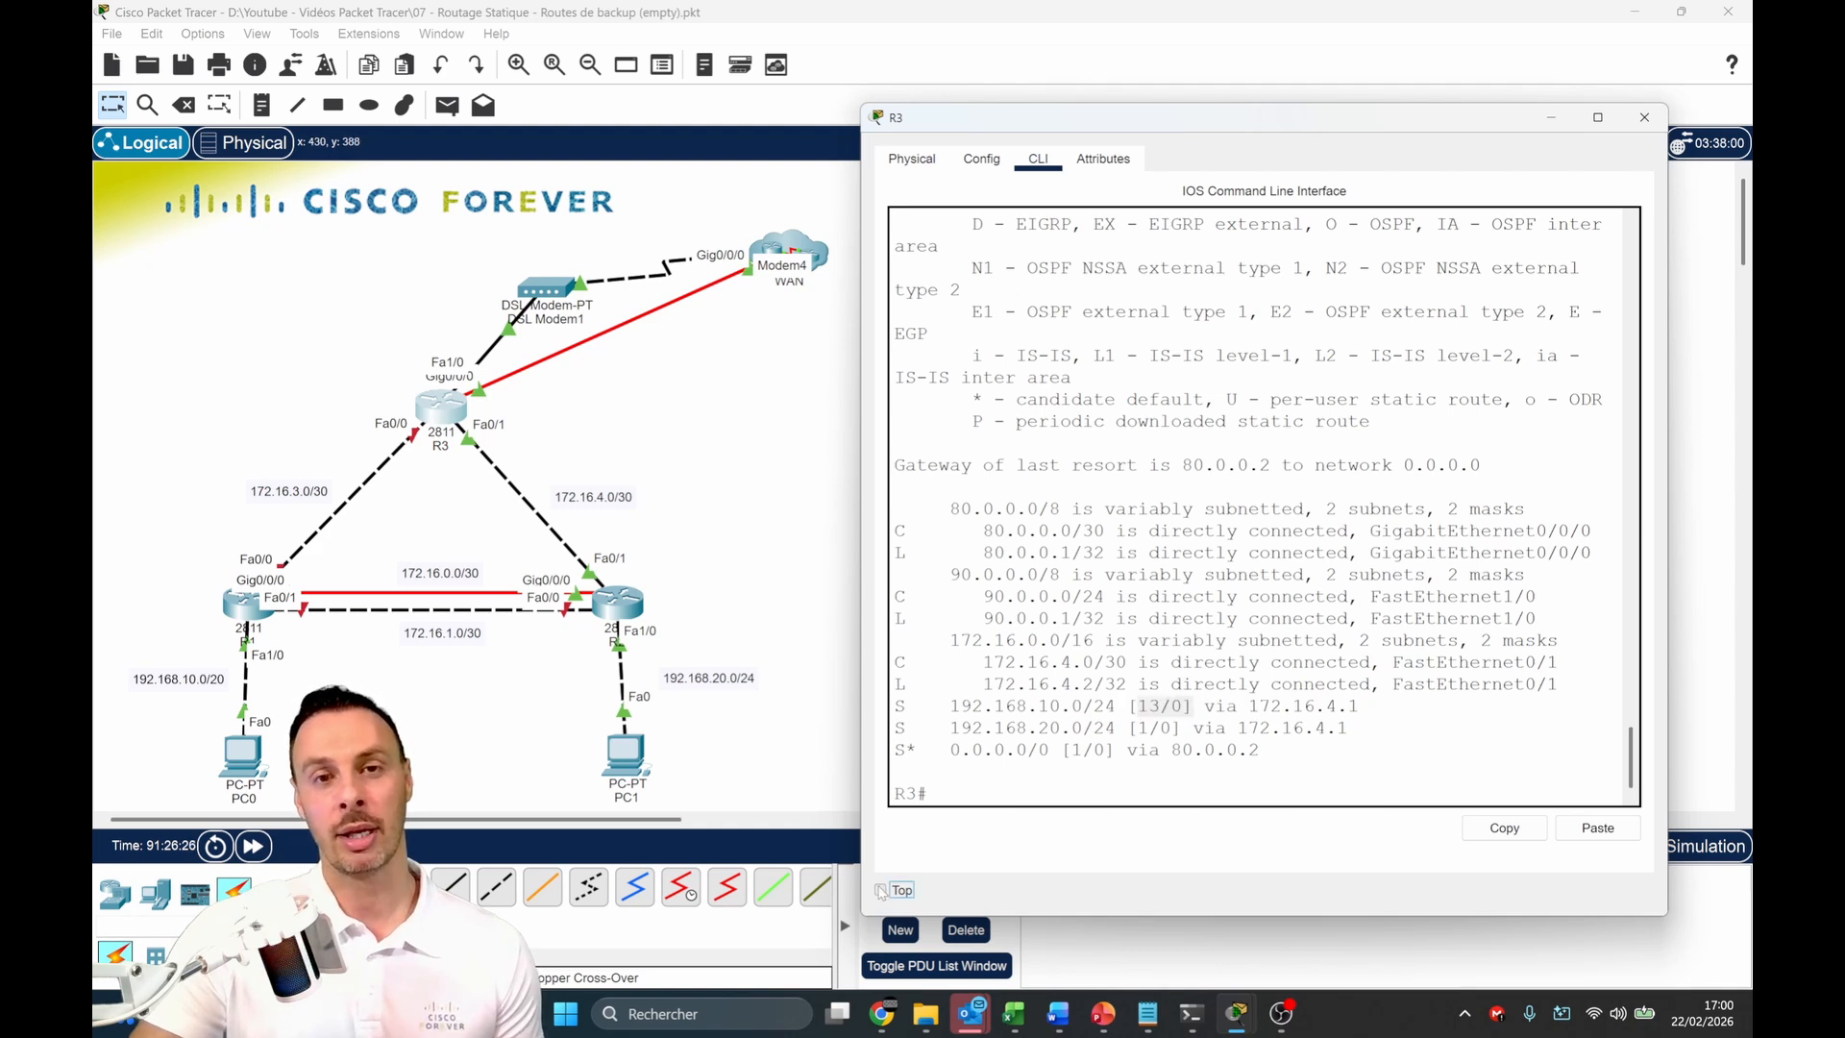
click(248, 616)
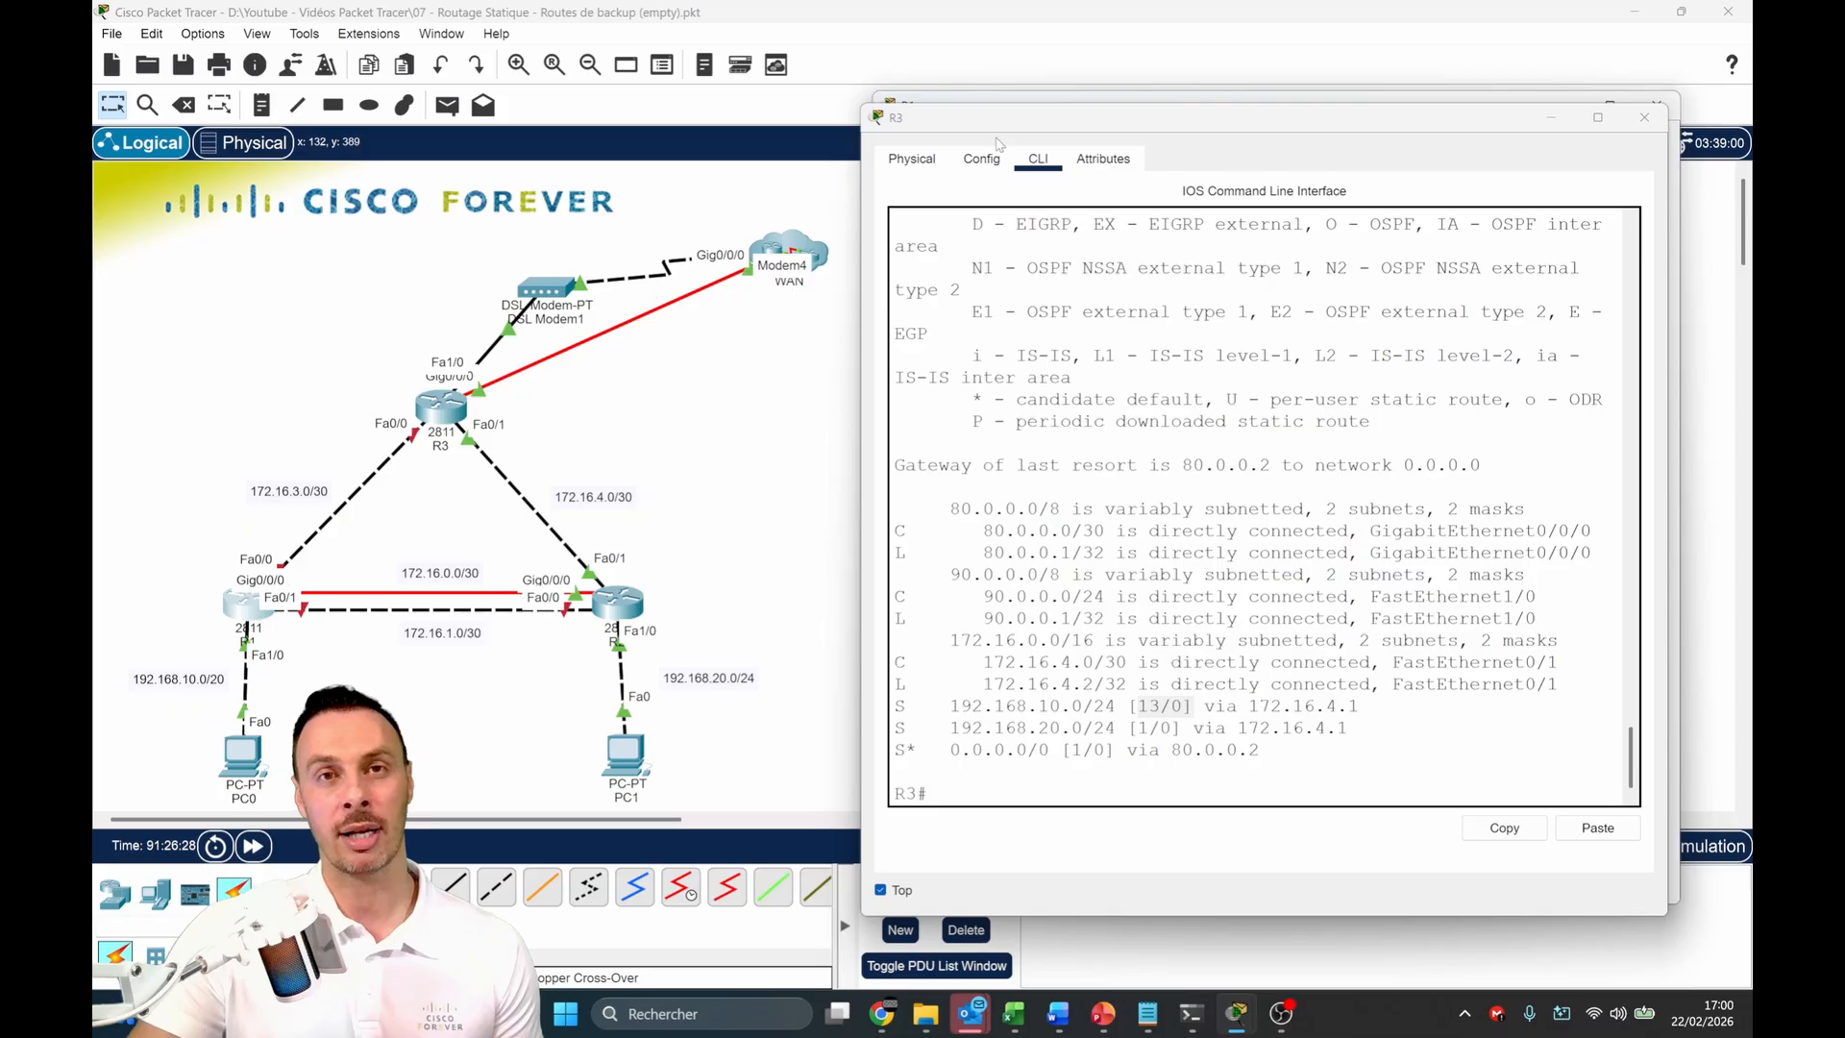
drag(998, 119, 483, 123)
Re-enable interface FastEthernet 0/0 on R1 with no shutdown, and minimize R1's window to uncover the topology
key(Return)
key(Return)
key(Return)
key(Return)
key(Return)
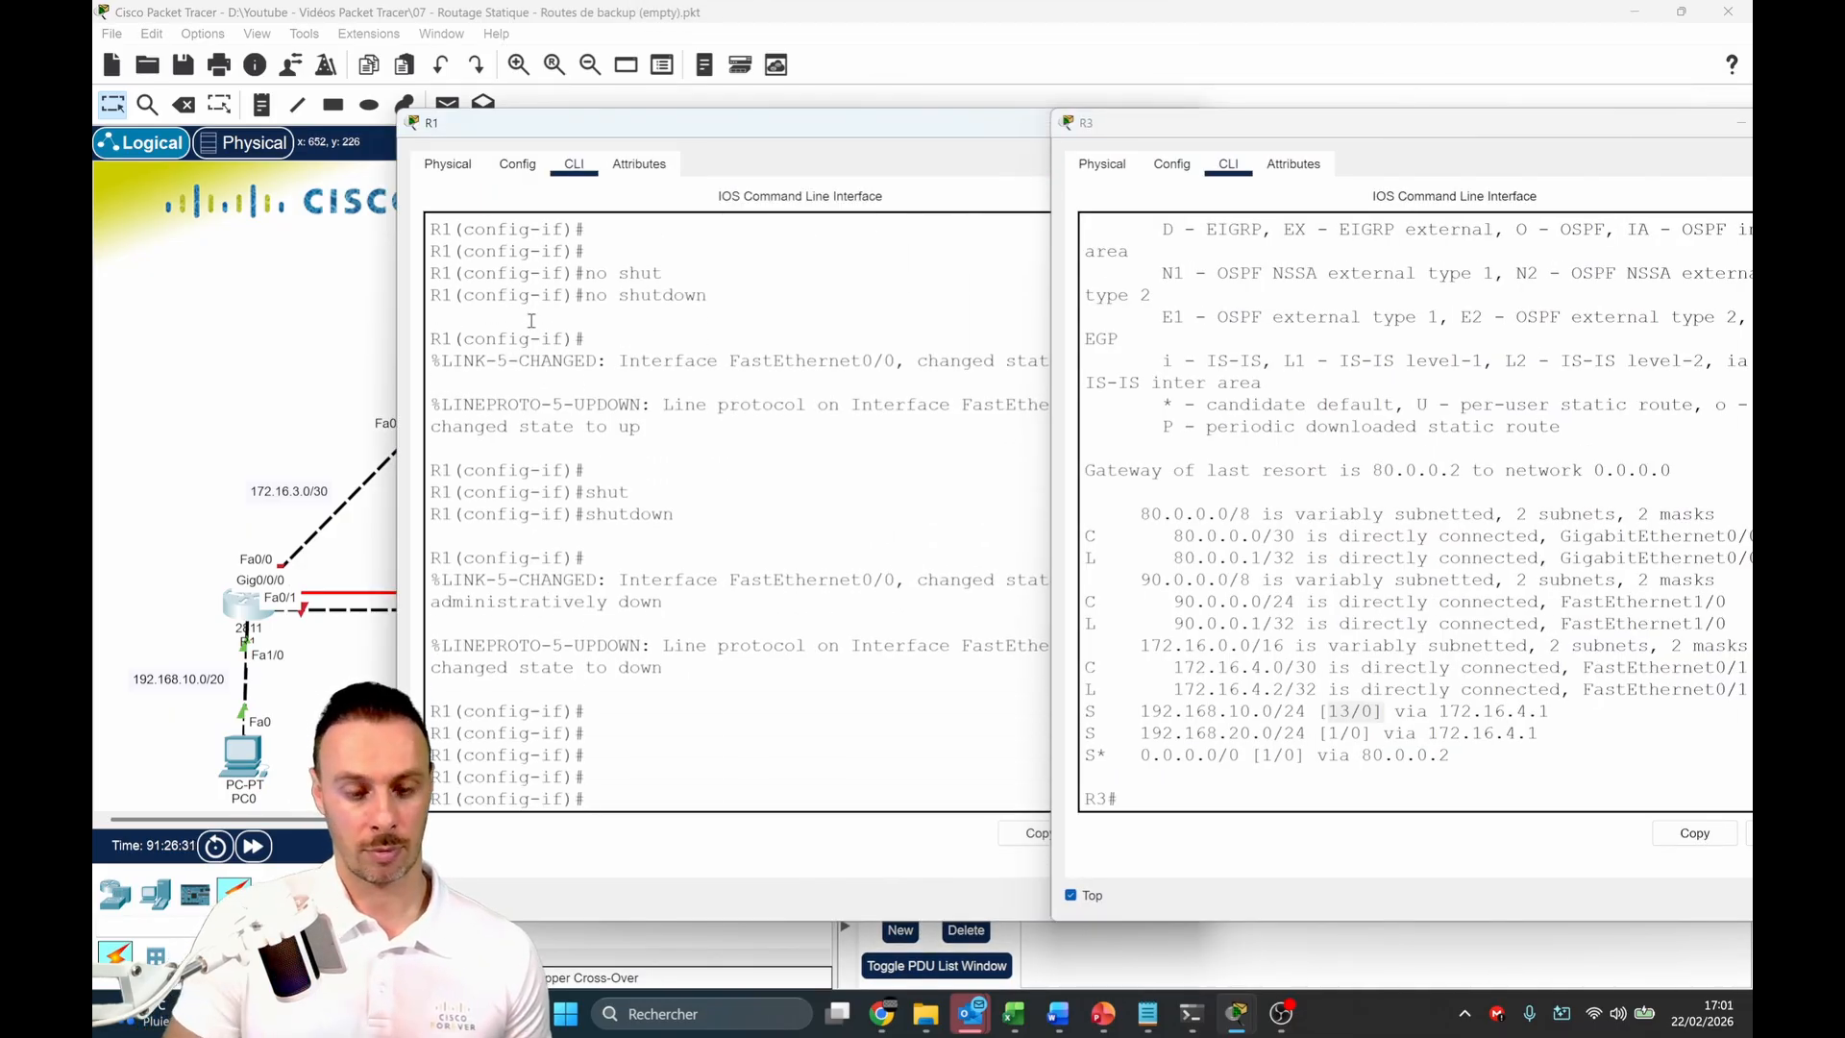
text(nos hut)
key(Return)
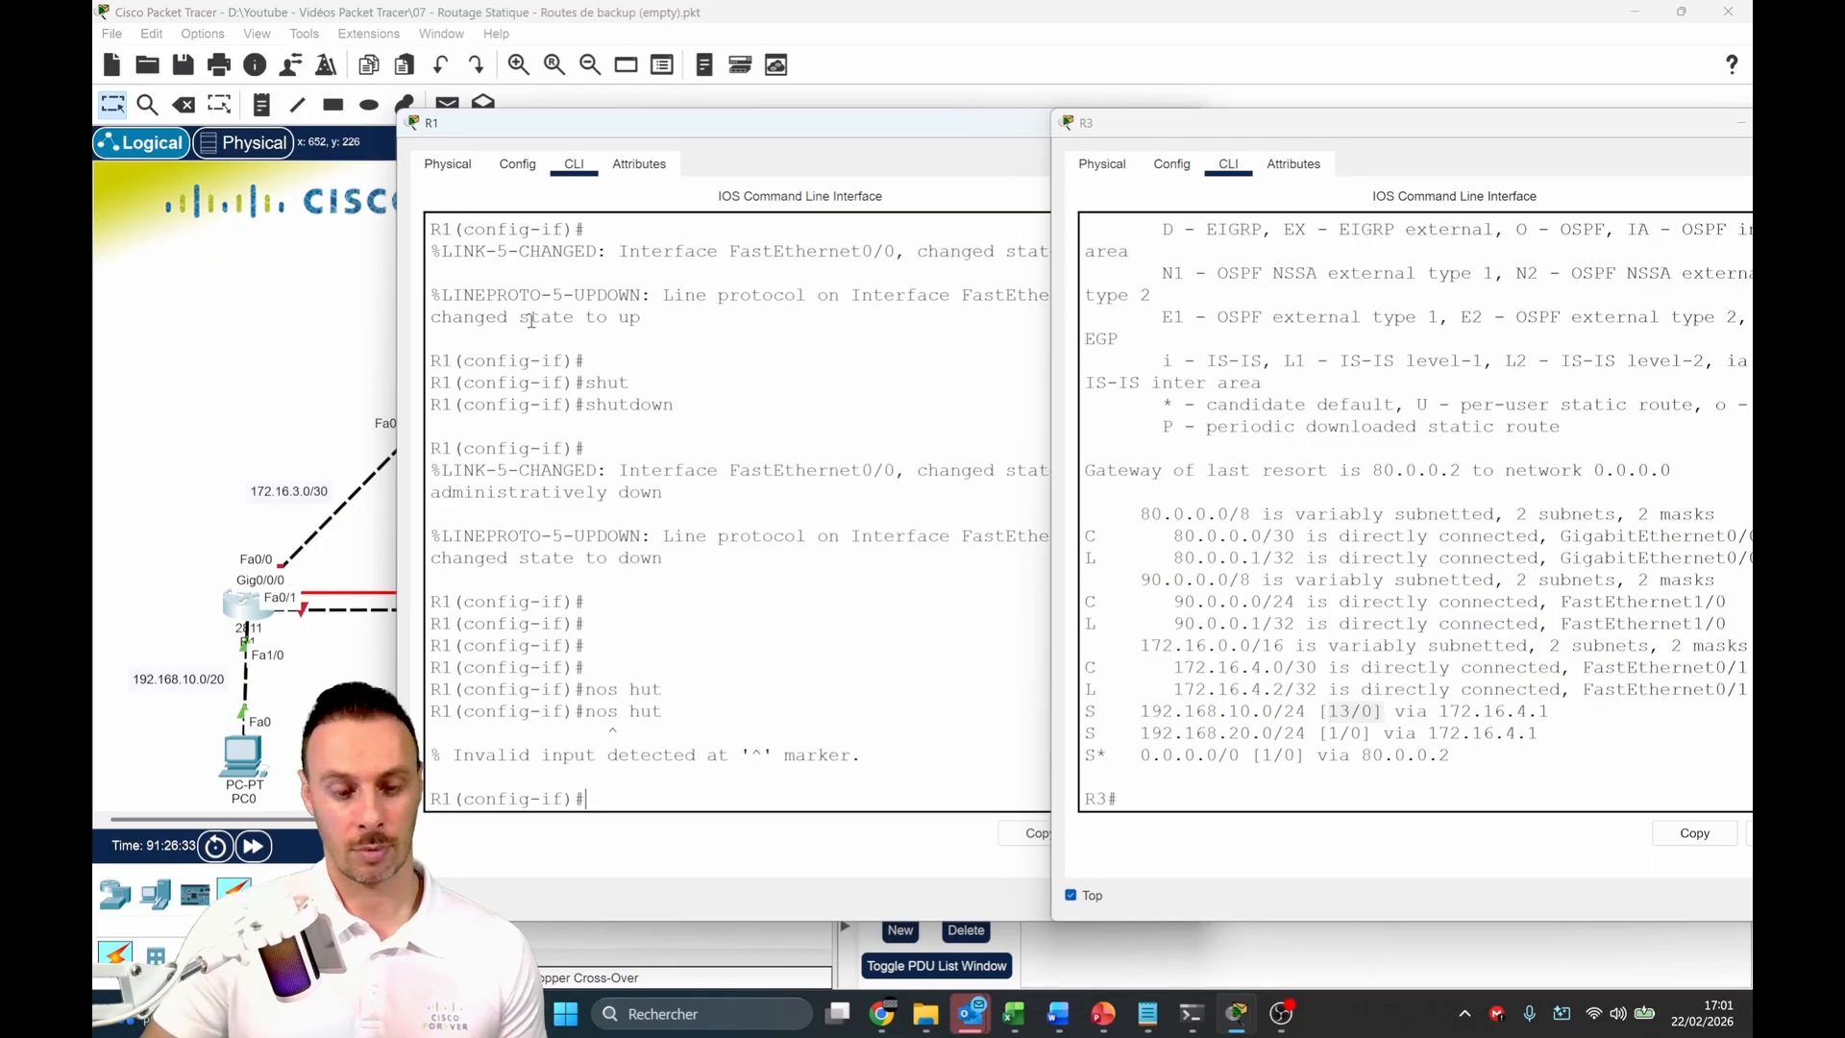
text(no shut)
key(Return)
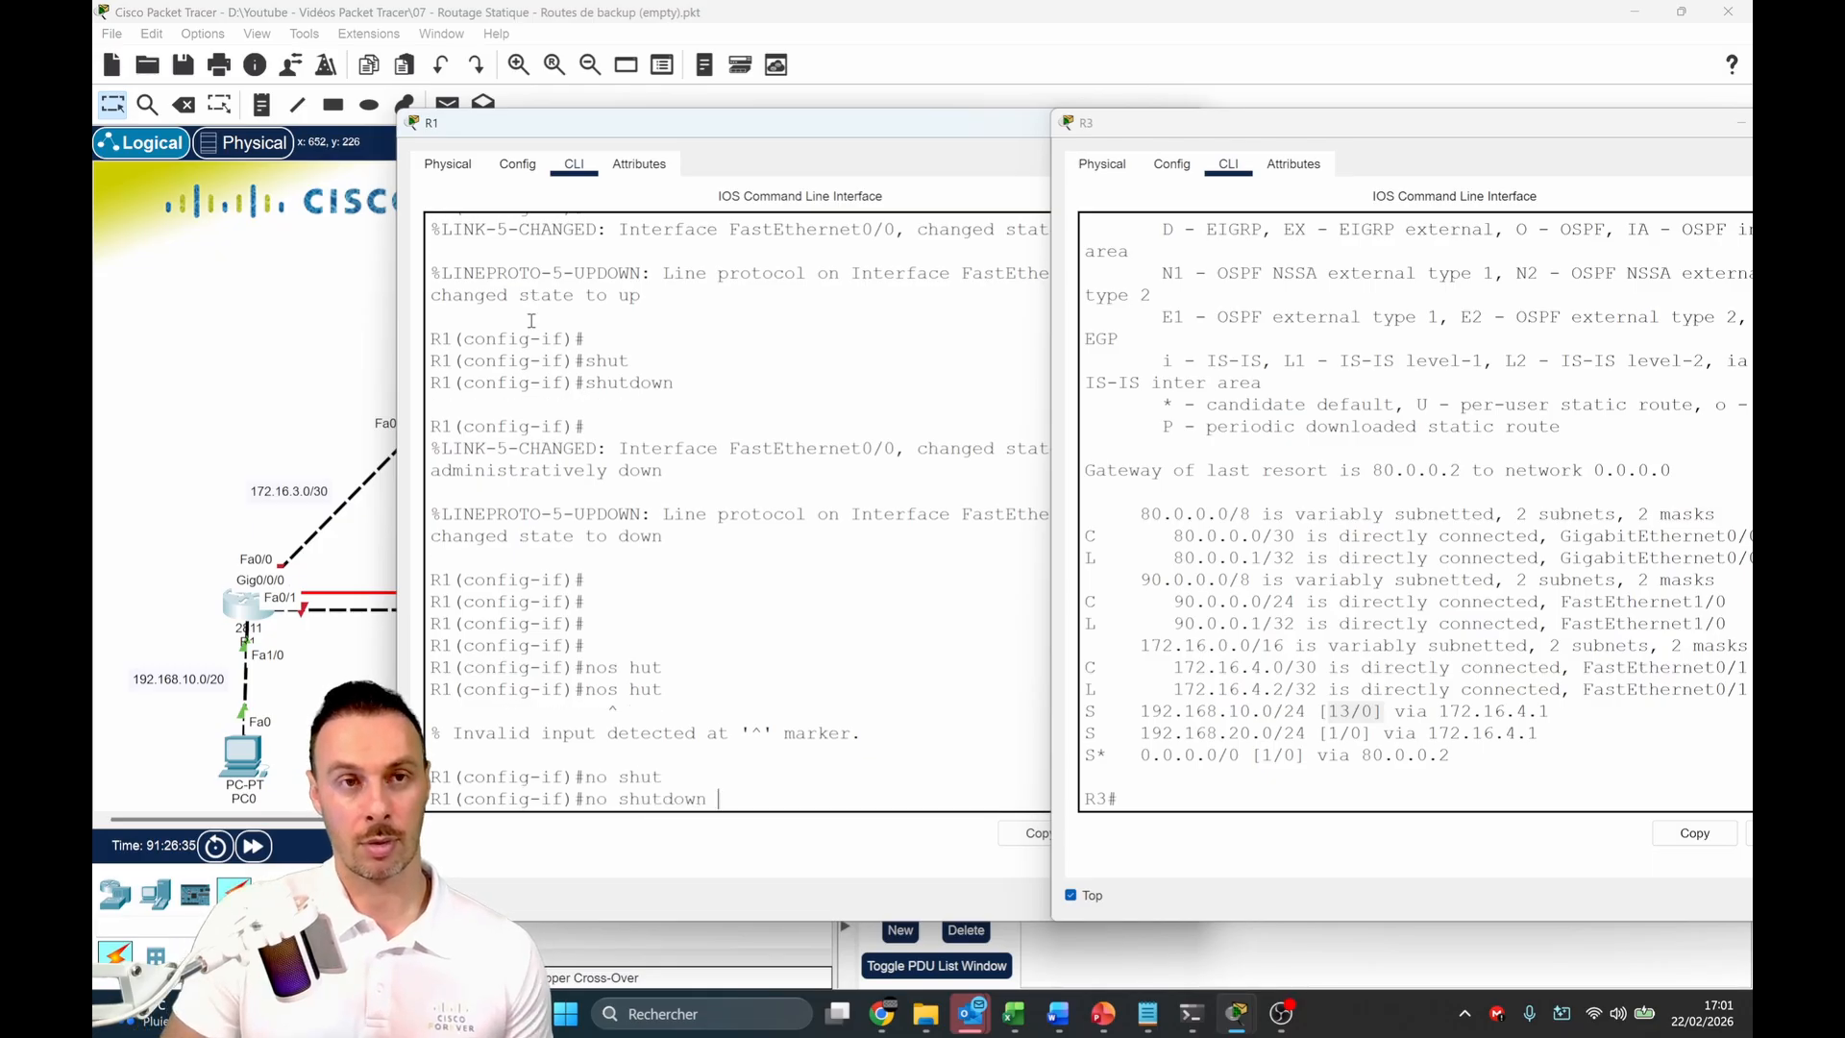
drag(998, 135, 756, 147)
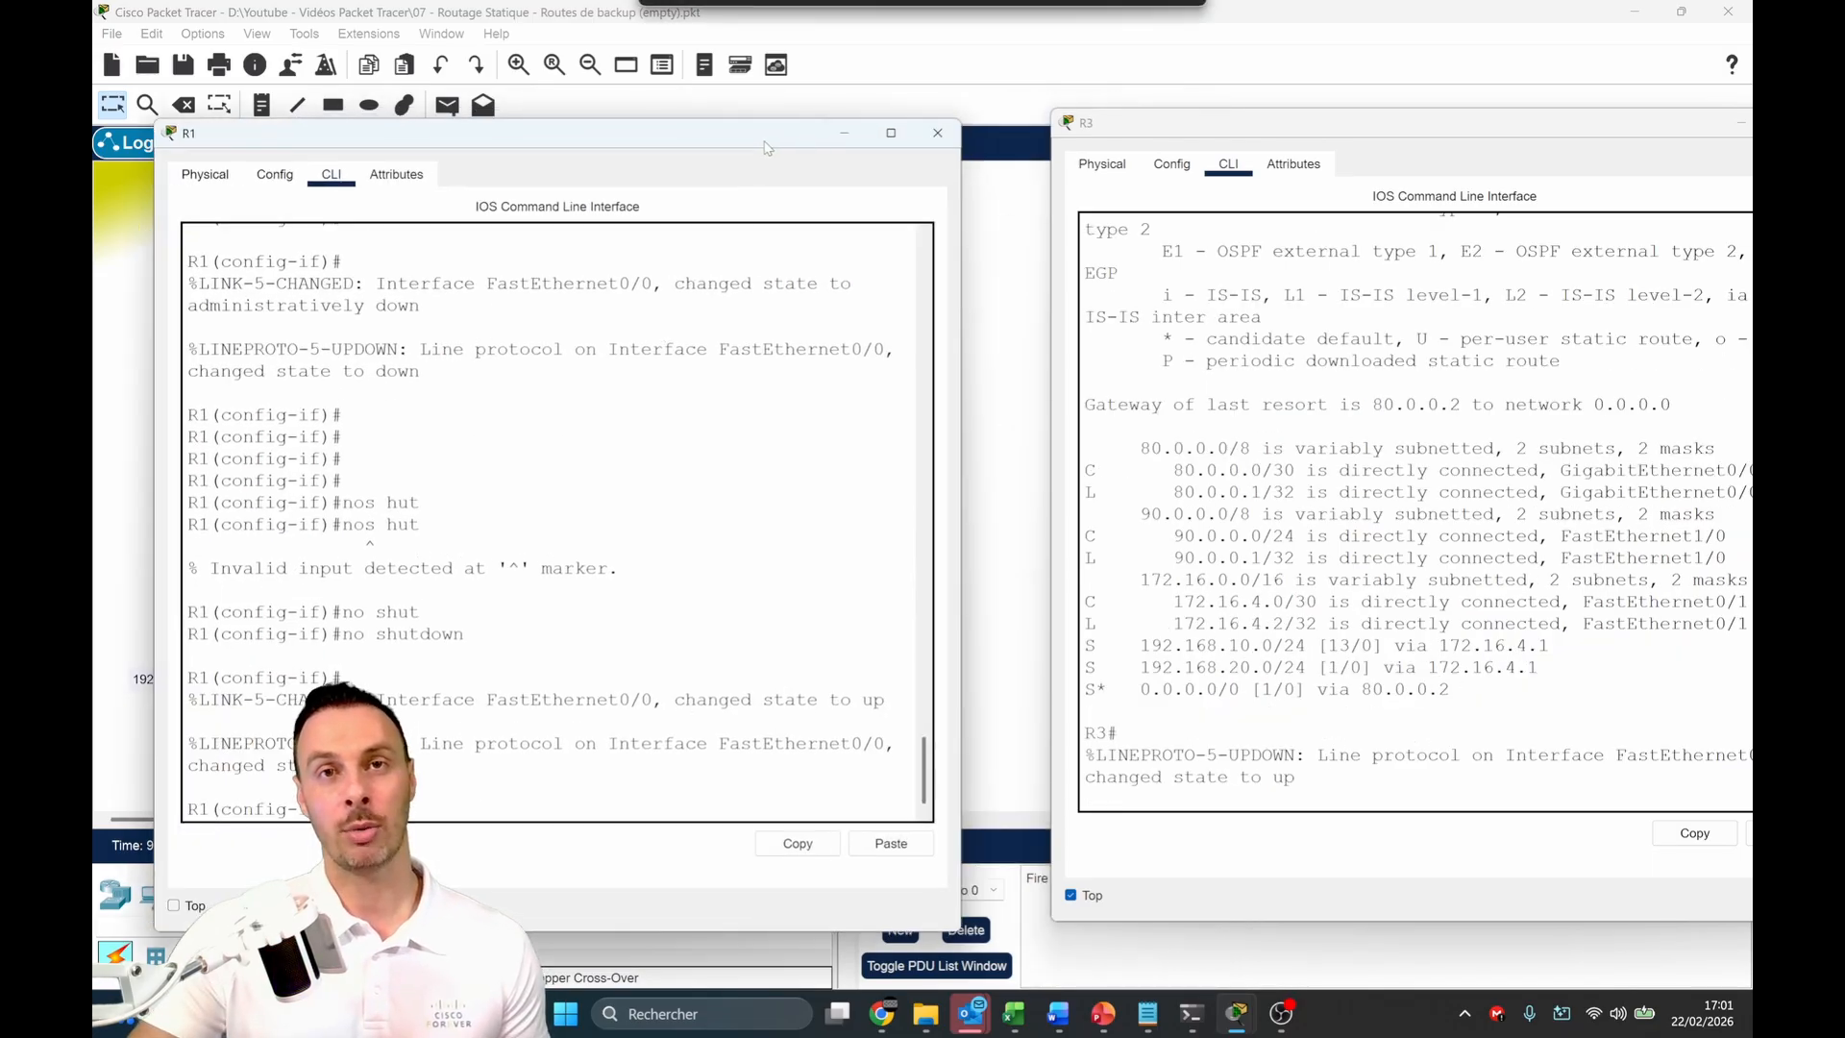
click(845, 136)
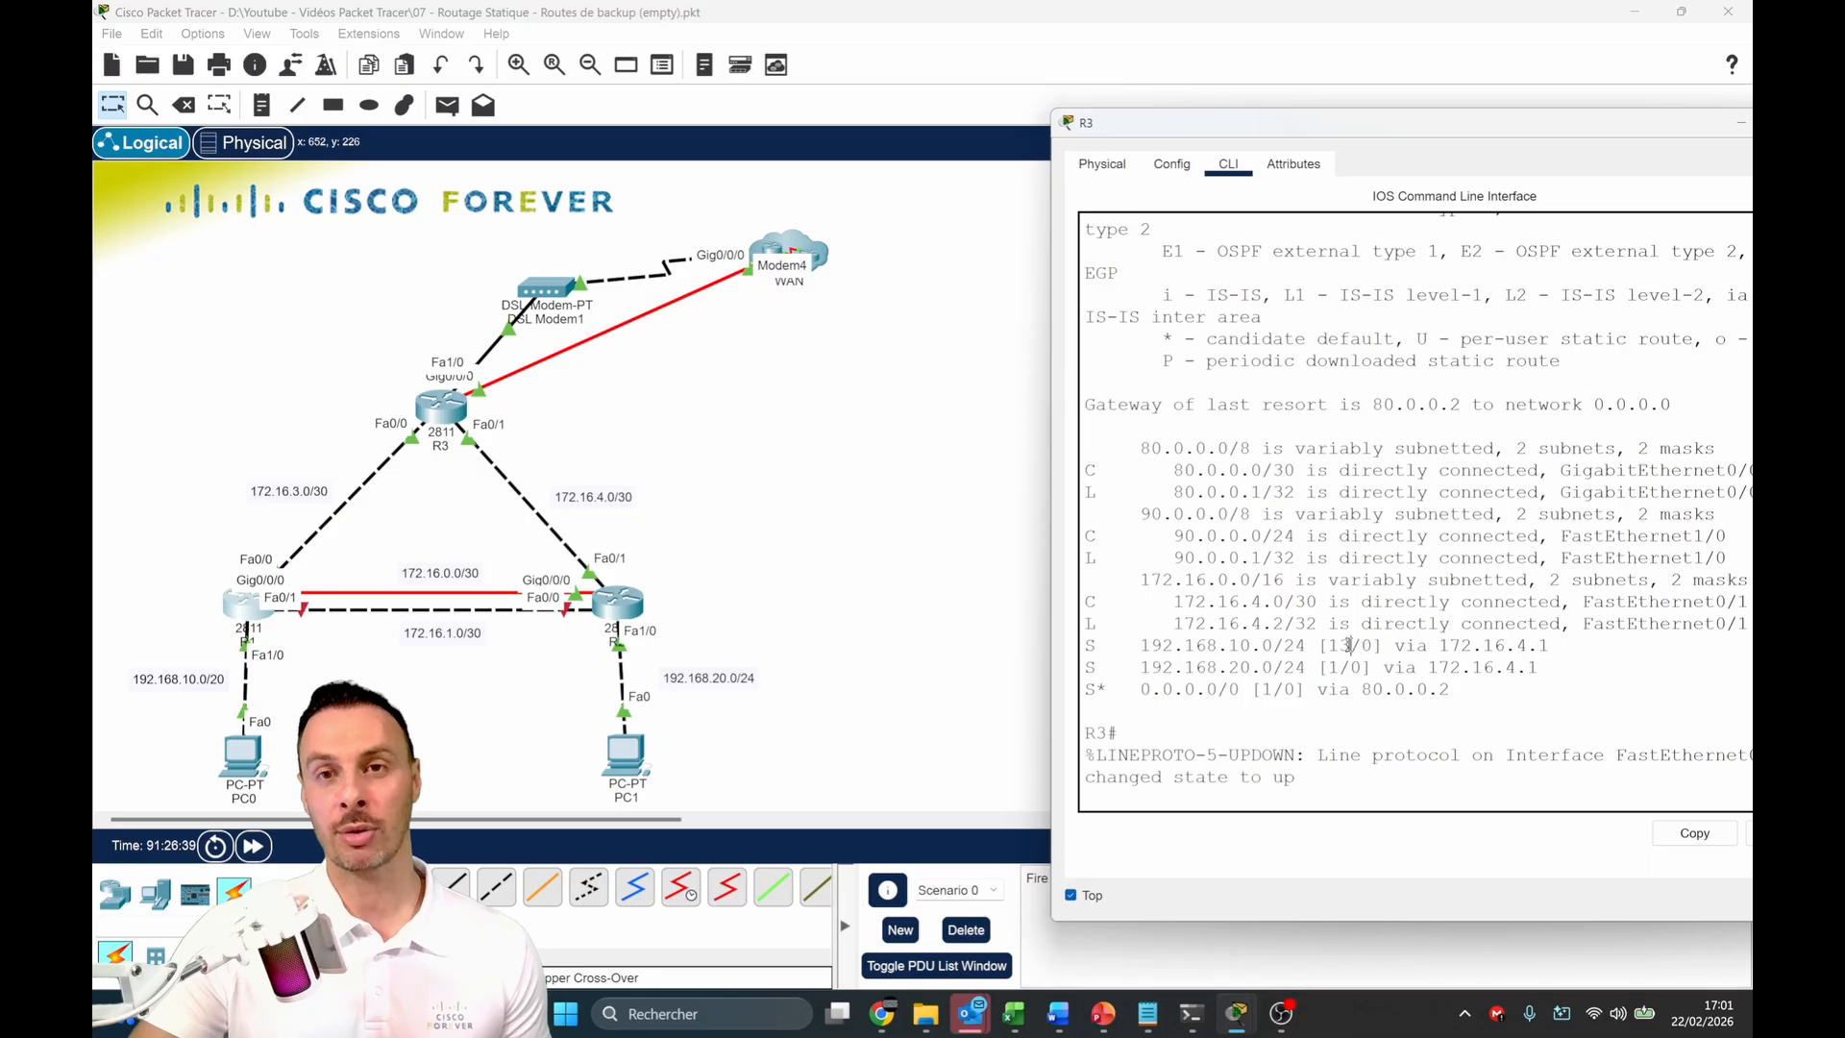
Display R3's full IP routing table again with R1's link restored and examine the 192.168.10.0/24 route's administrative distance
key(Return)
key(Up)
key(Return)
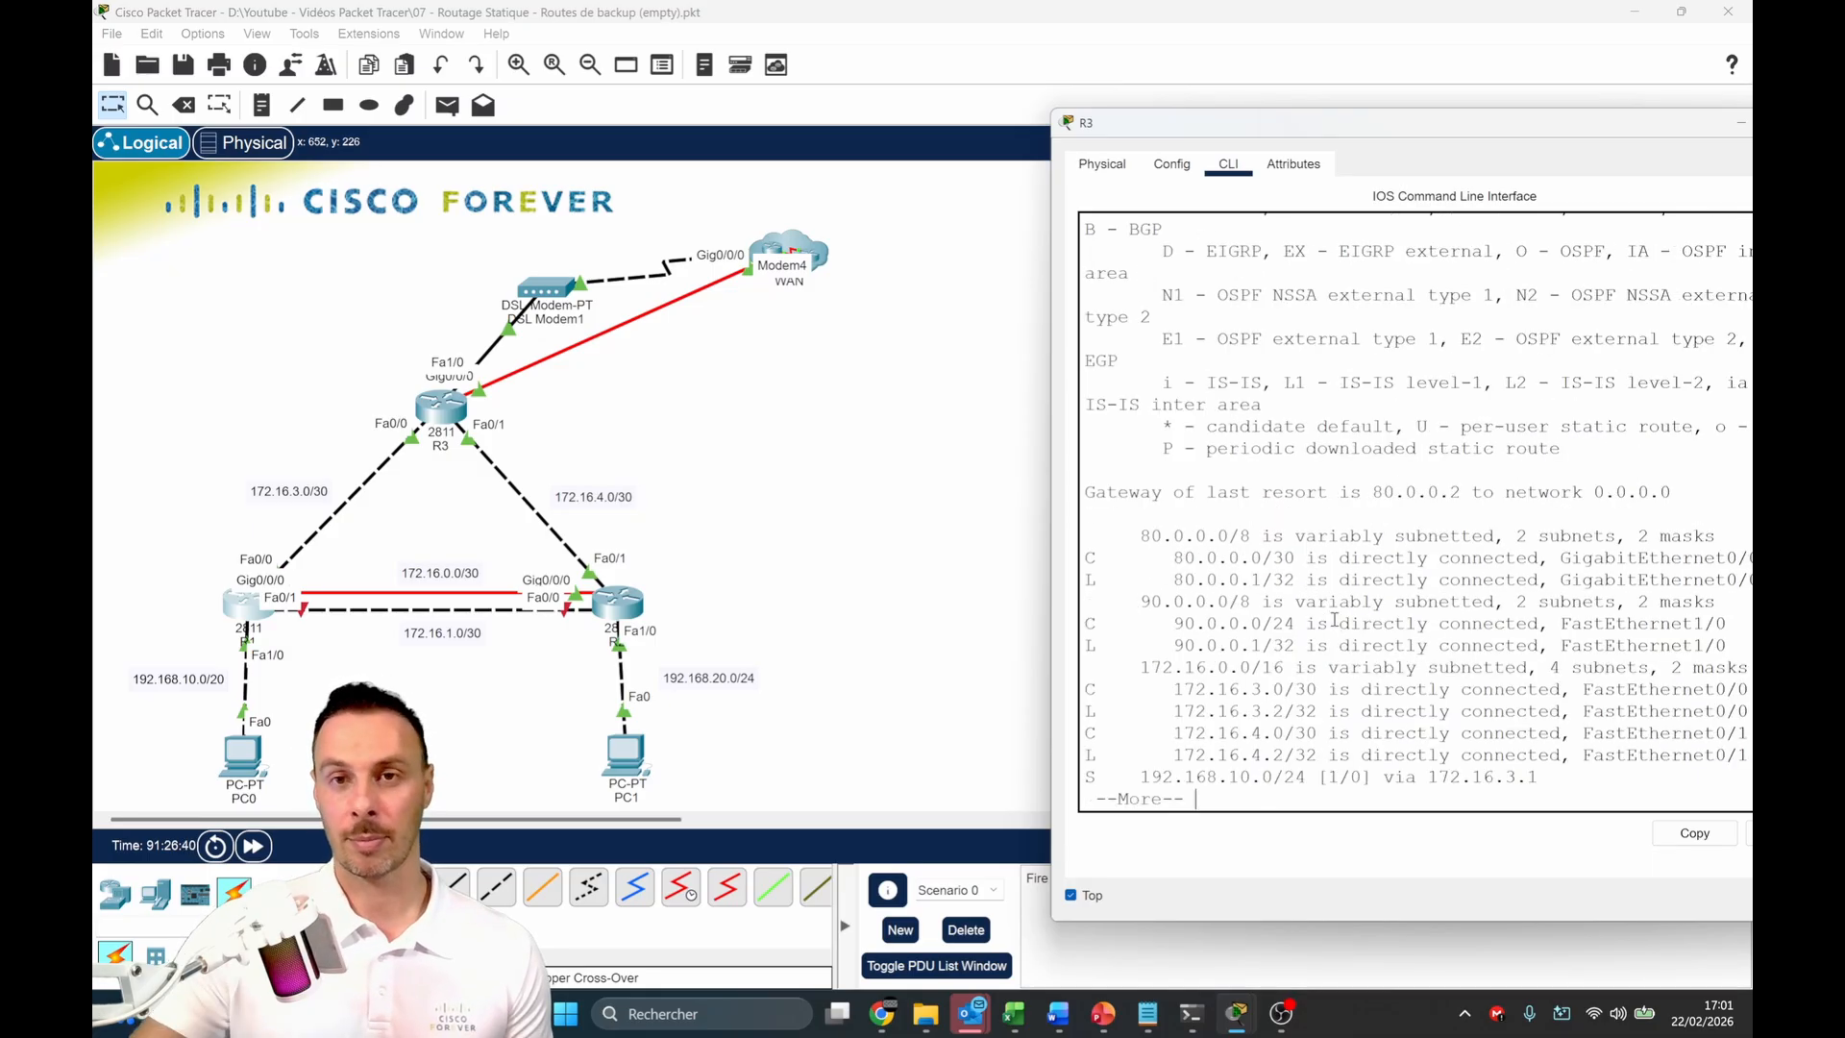
key(space)
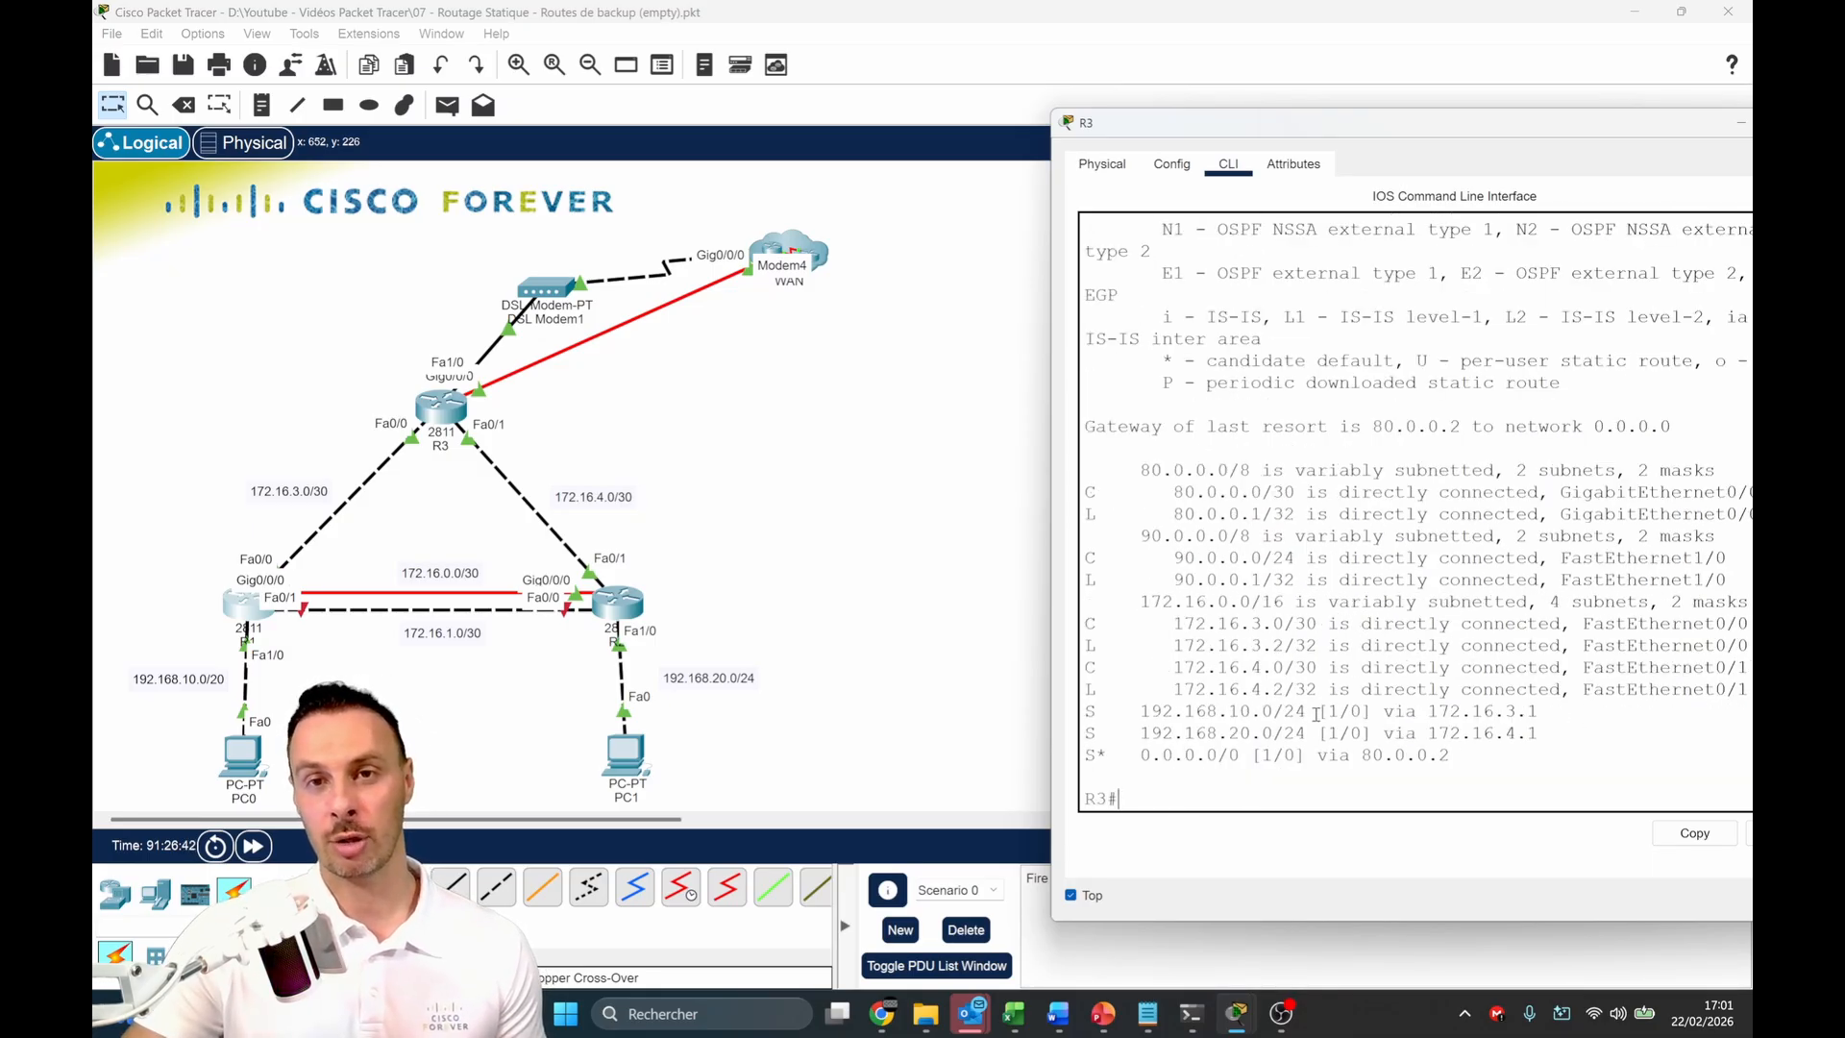
drag(1317, 715, 1350, 715)
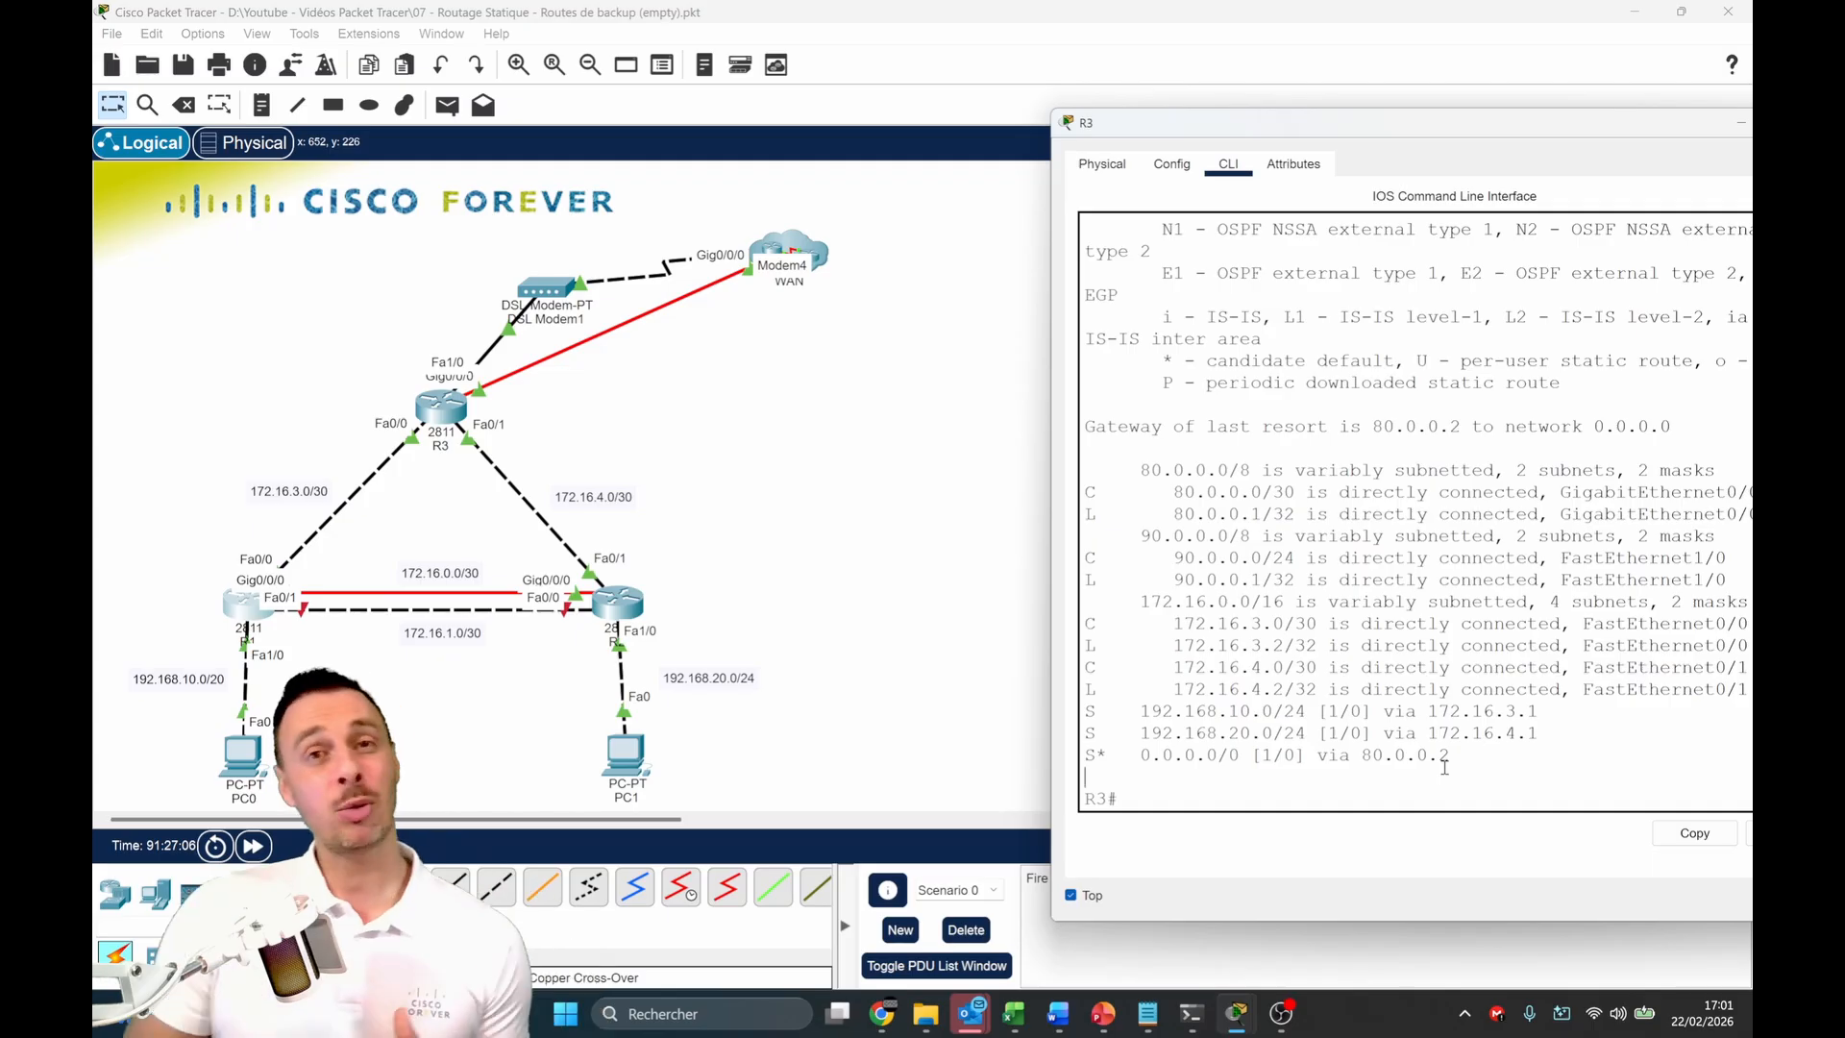